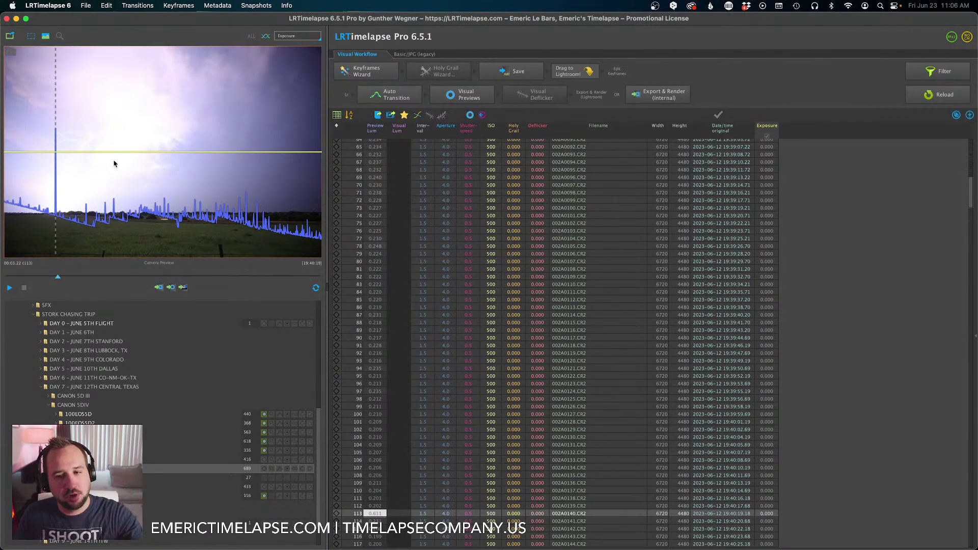
Play the camera preview of the current lightning sequence and enlarge the preview area.
click(9, 289)
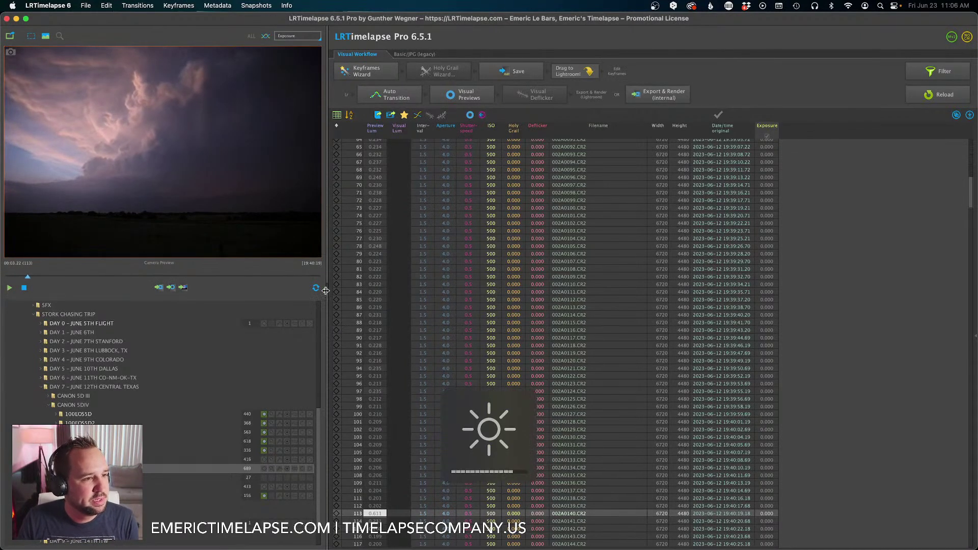
drag(326, 290, 353, 291)
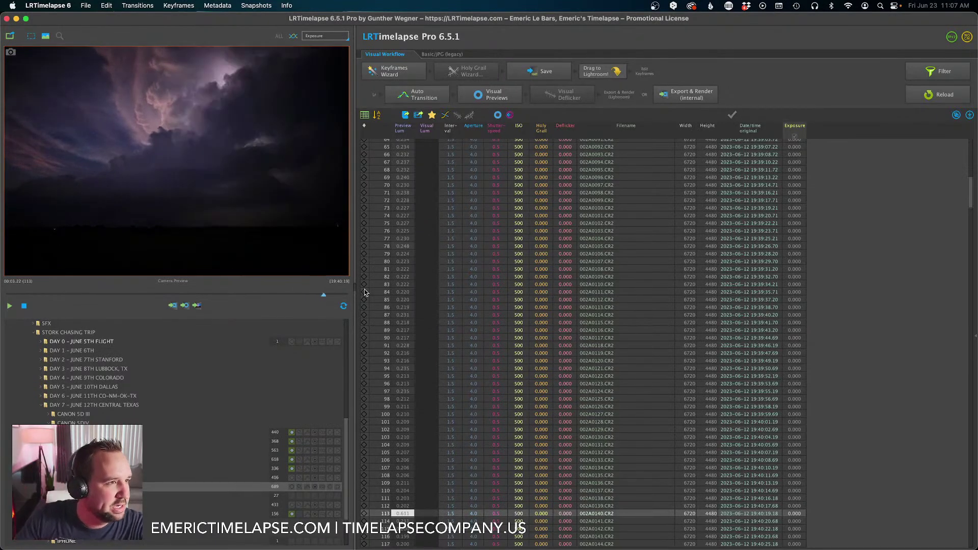
From the first image, try a luminance reference area over the dark ground, dismissing the backup notification and scrubbing through the sequence.
scroll(399, 266, up, 15)
click(387, 144)
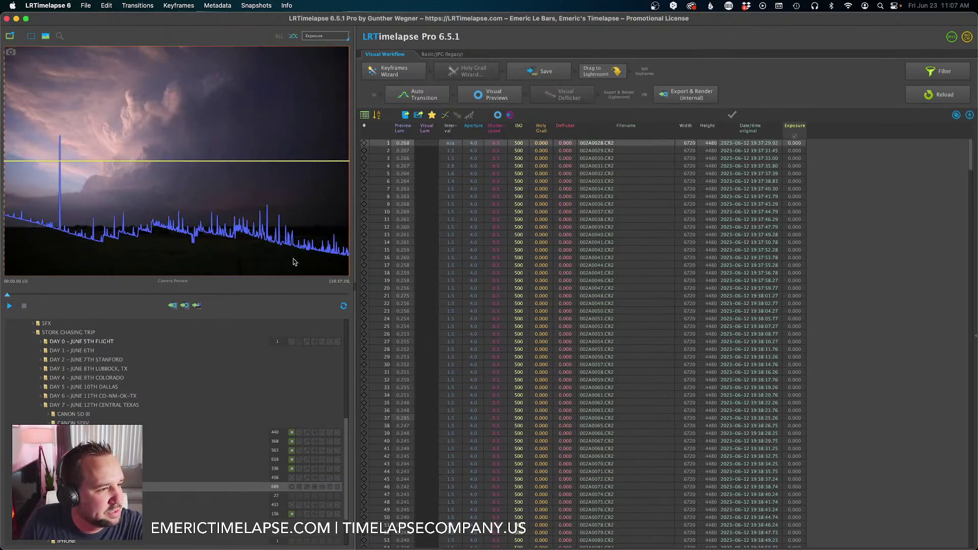
drag(332, 269, 21, 230)
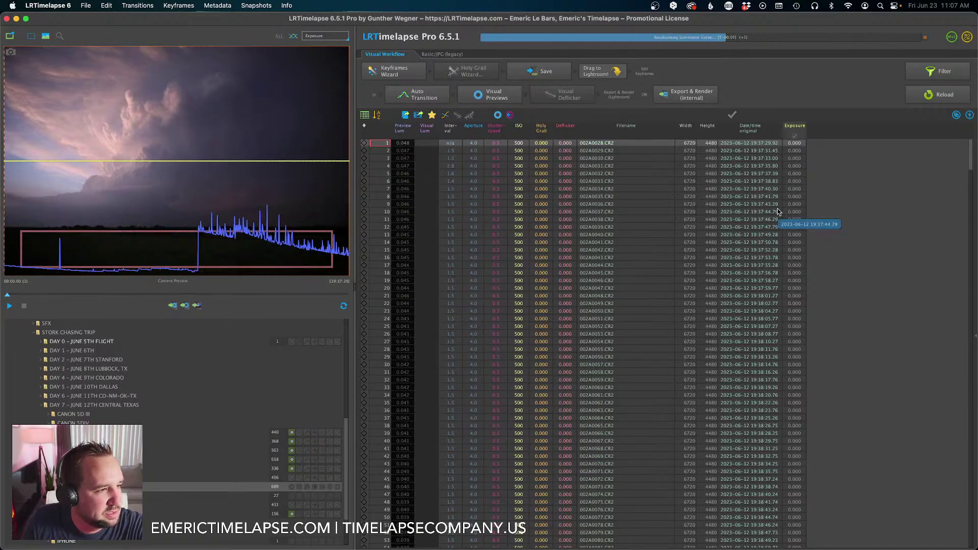
click(829, 170)
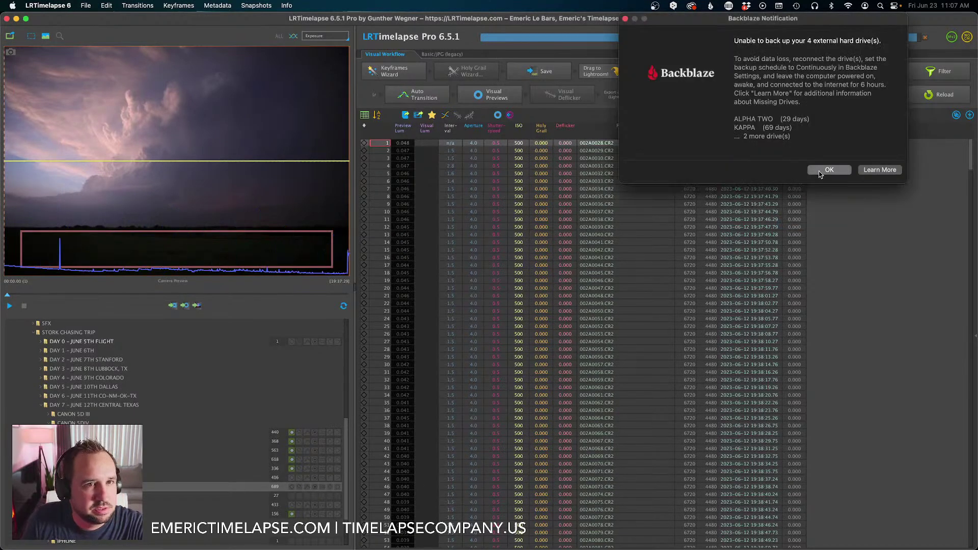
drag(8, 297, 290, 295)
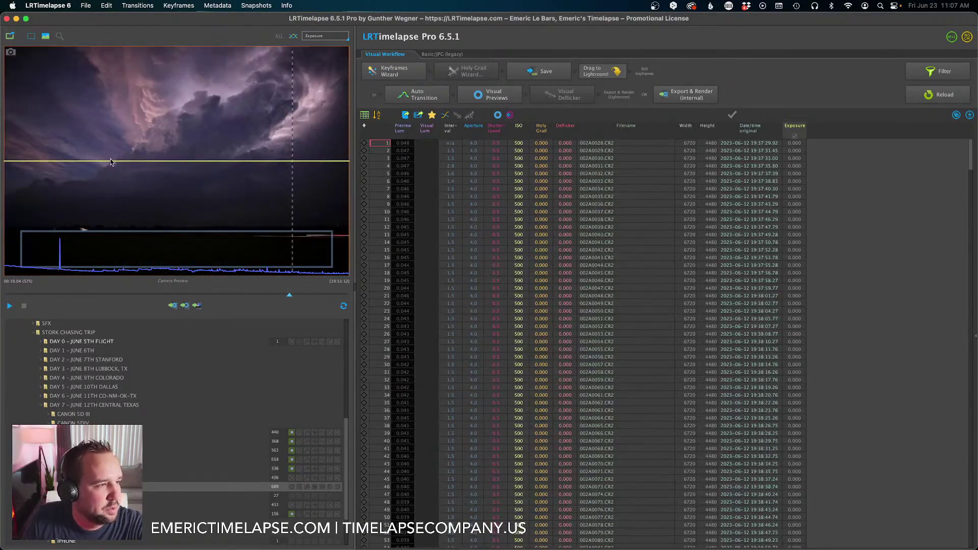
Open the 103EOS5D sequence in the CANON 5DIV folder of DAY 8 - JUNE 13 TH 55MPH.
scroll(155, 406, down, 2)
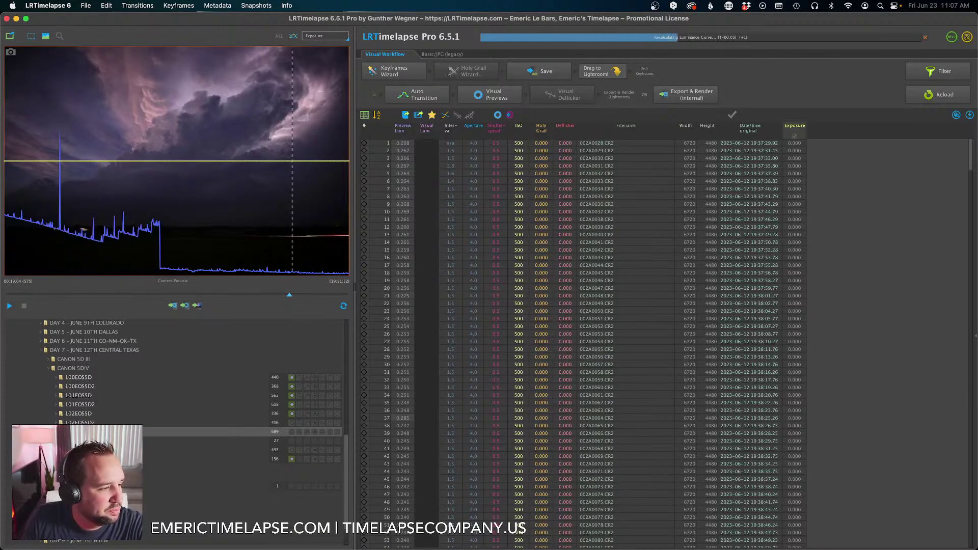
scroll(184, 460, down, 2)
scroll(184, 460, down, 2)
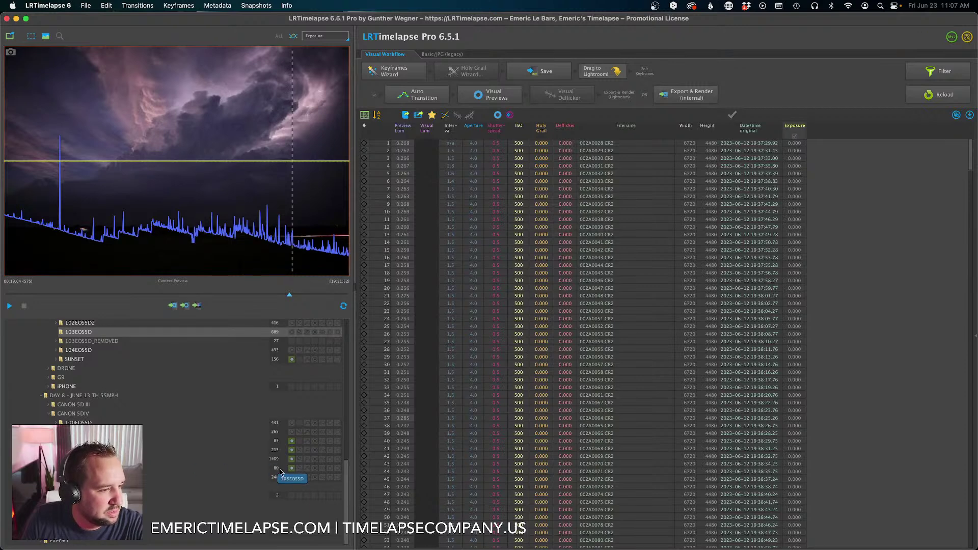
mouse_move(139, 475)
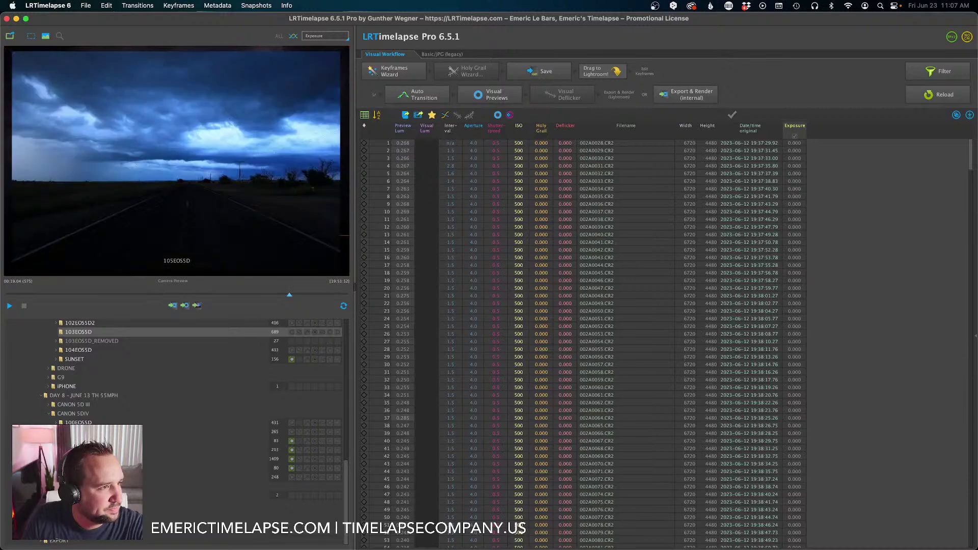
mouse_move(122, 432)
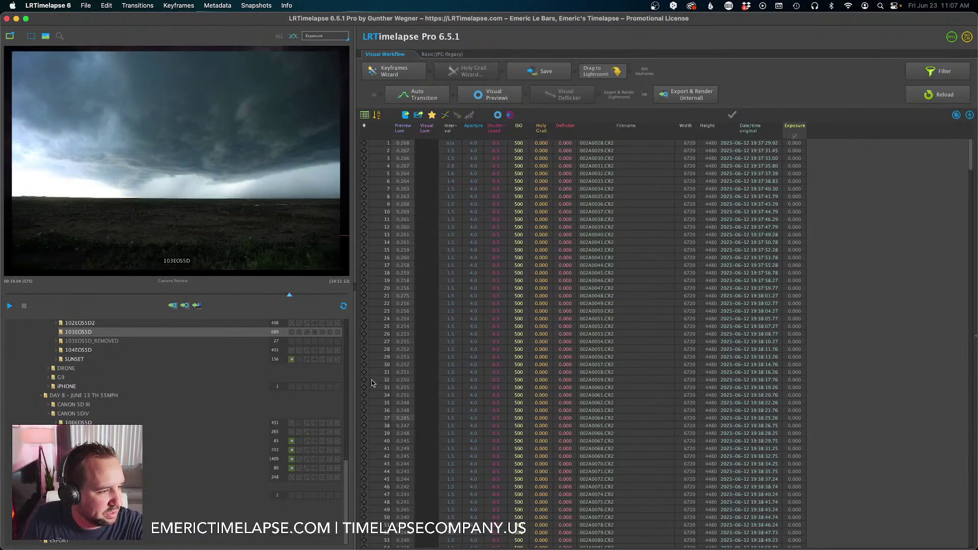
Open the 100EOS5D sequence in the CANON 5DIV folder of DAY 7 - JUNE 12TH CENTRAL TEXAS.
scroll(115, 411, up, 3)
scroll(114, 411, up, 5)
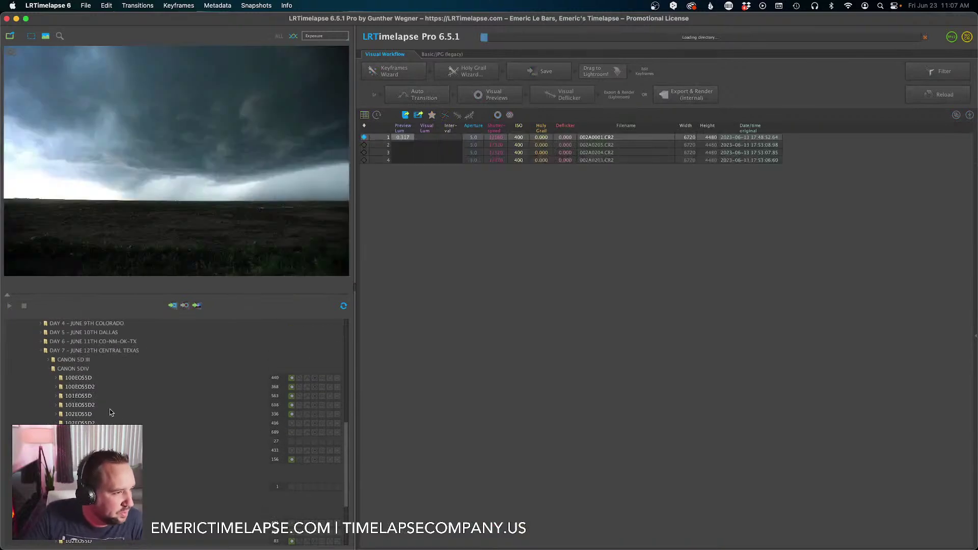
scroll(87, 394, up, 1)
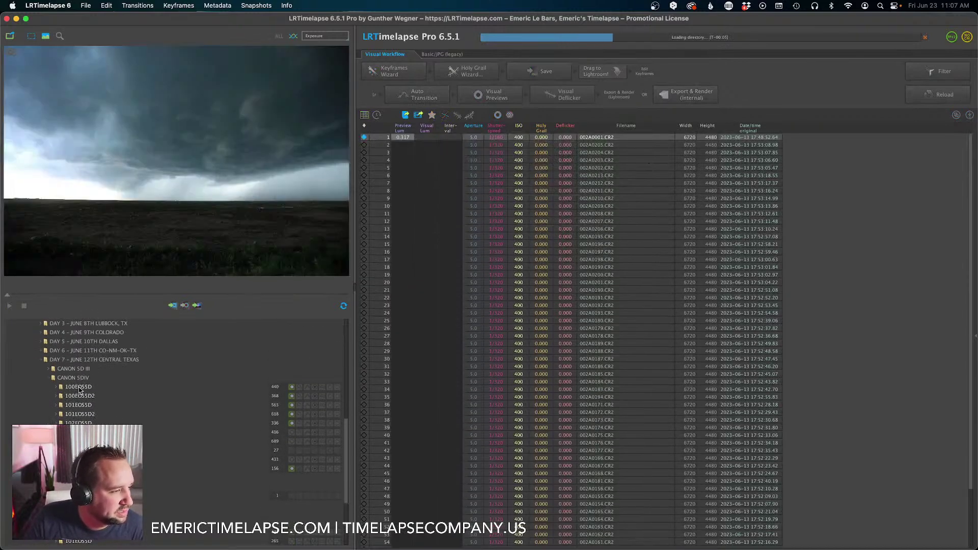
mouse_move(79, 391)
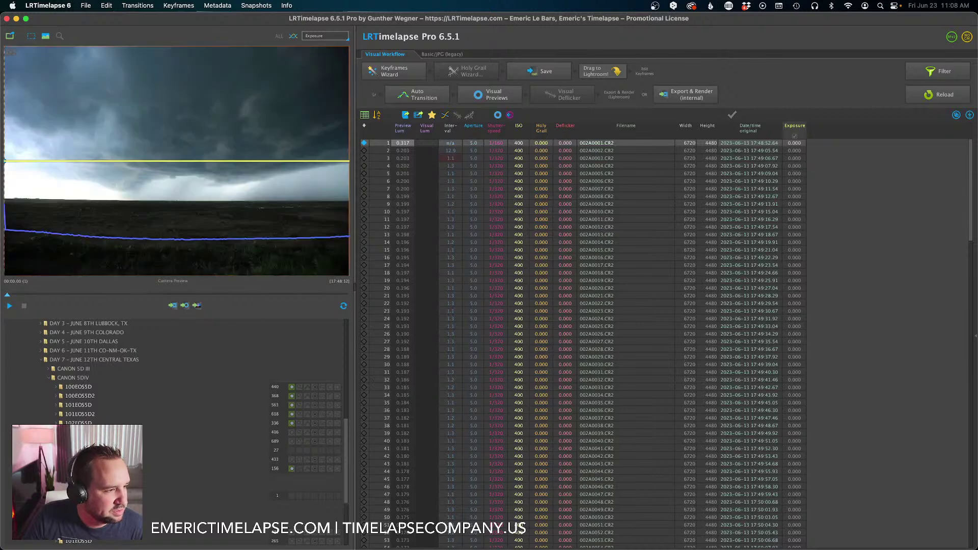
mouse_move(77, 459)
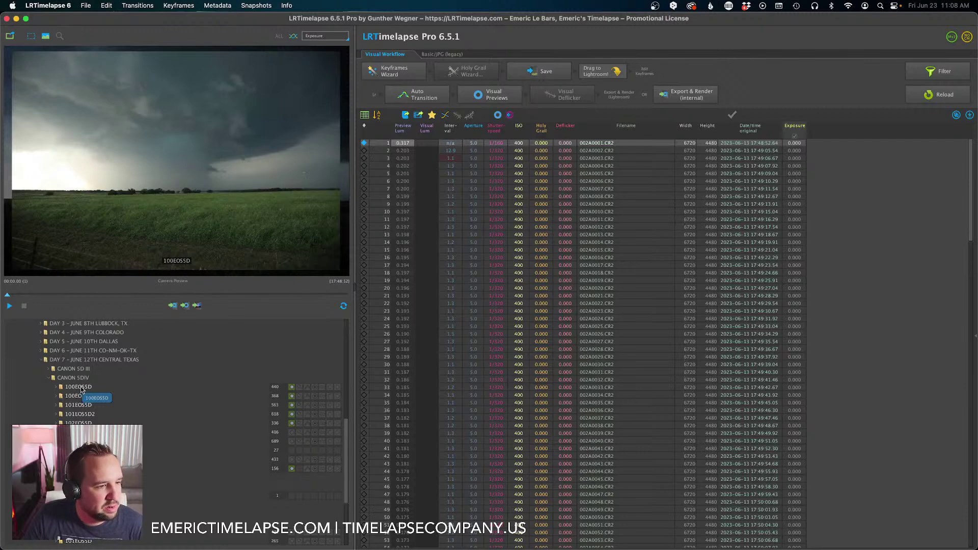
click(81, 388)
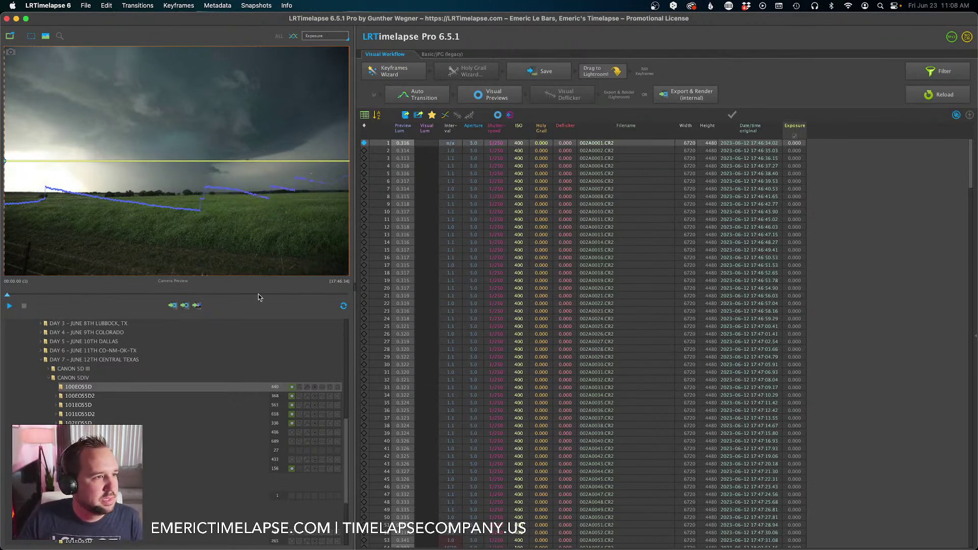
Scrub through the 100EOS5D sequence and widen the preview area further.
mouse_move(8, 297)
mouse_down()
mouse_move(253, 297)
mouse_move(63, 291)
mouse_up()
mouse_move(356, 286)
mouse_down()
mouse_move(121, 286)
mouse_move(372, 295)
mouse_up()
drag(69, 307, 6, 302)
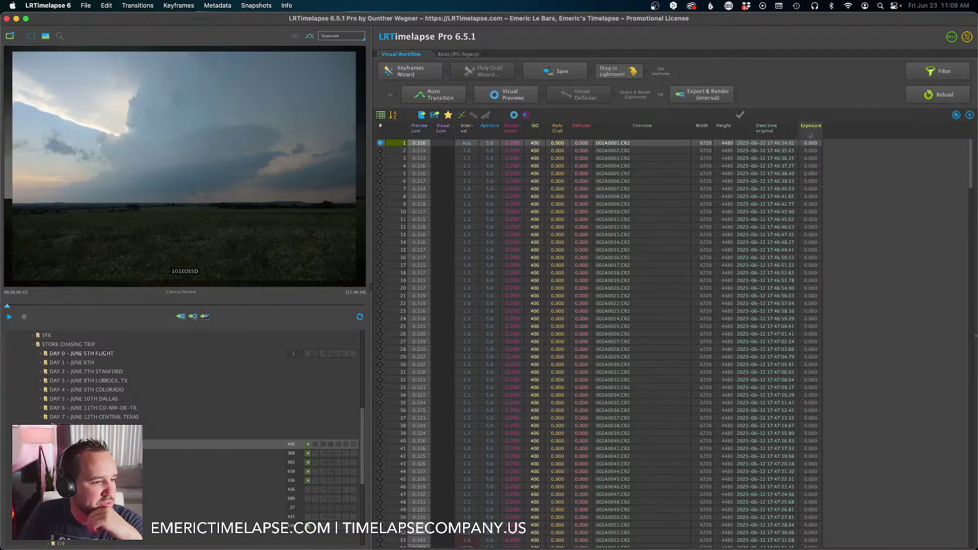
Open the 101EOS5D sequence and delete its first two images, 002A0001.CR2 and 002A0002.CR2, from the sequence and hard drive.
click(92, 462)
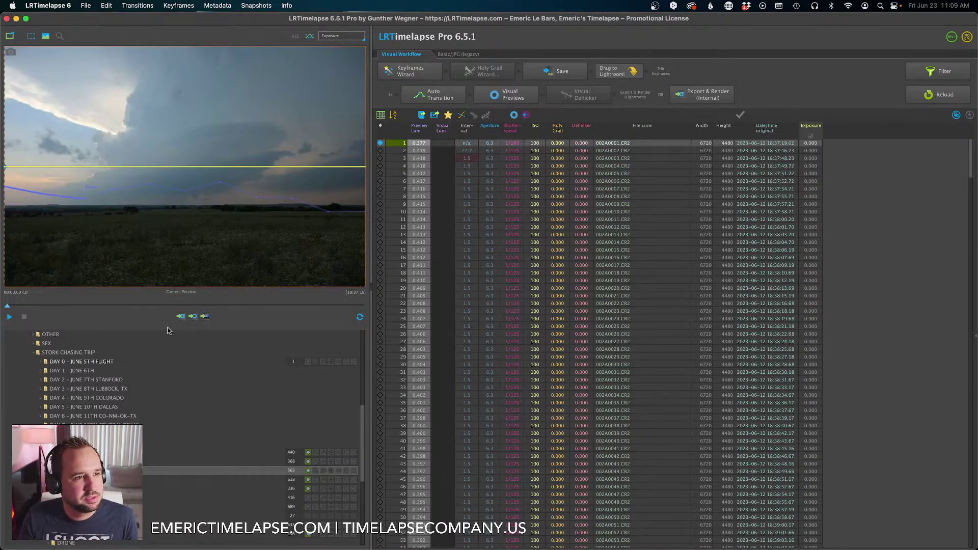
click(467, 153)
right_click(467, 153)
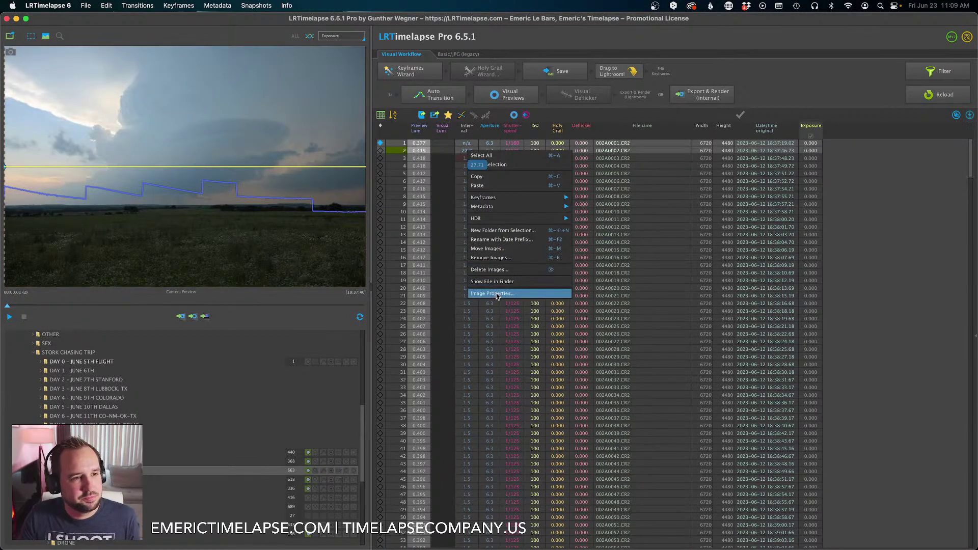
click(498, 270)
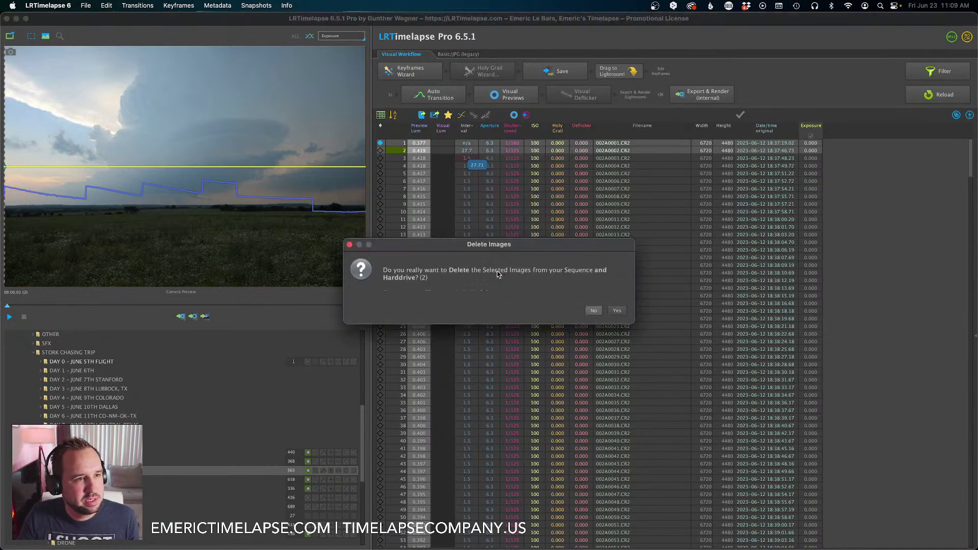
click(617, 315)
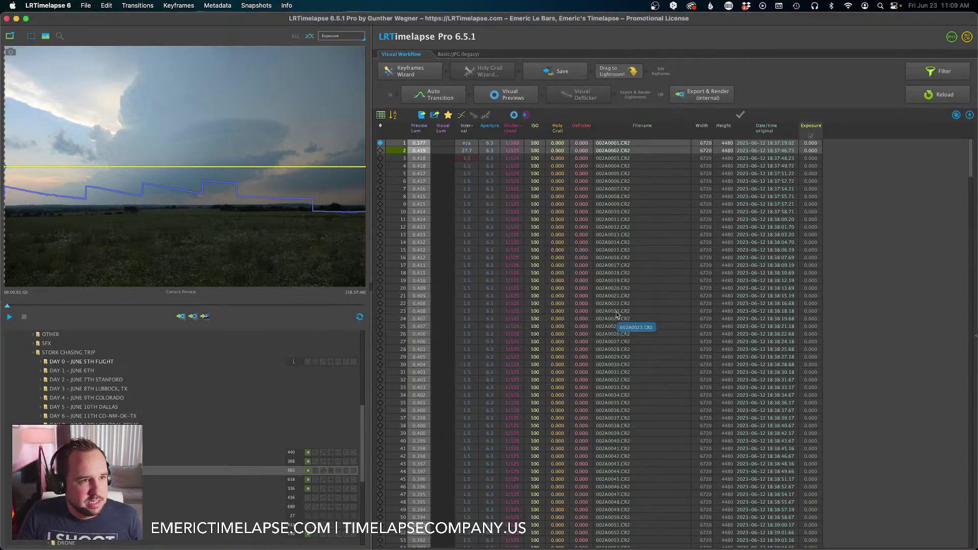
Play the trimmed 101EOS5D sequence and create 5 keyframes with the Keyframes Wizard.
click(10, 318)
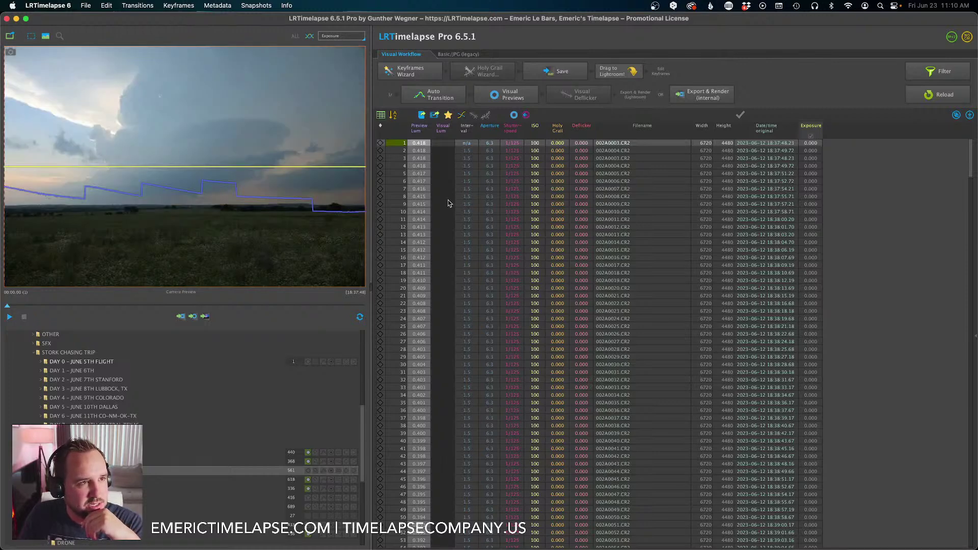
click(414, 73)
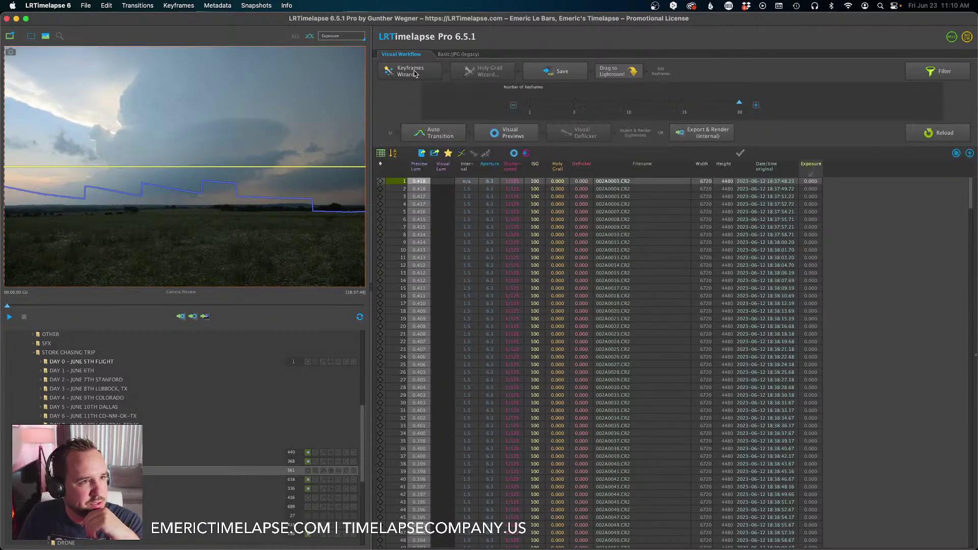
drag(540, 103, 576, 107)
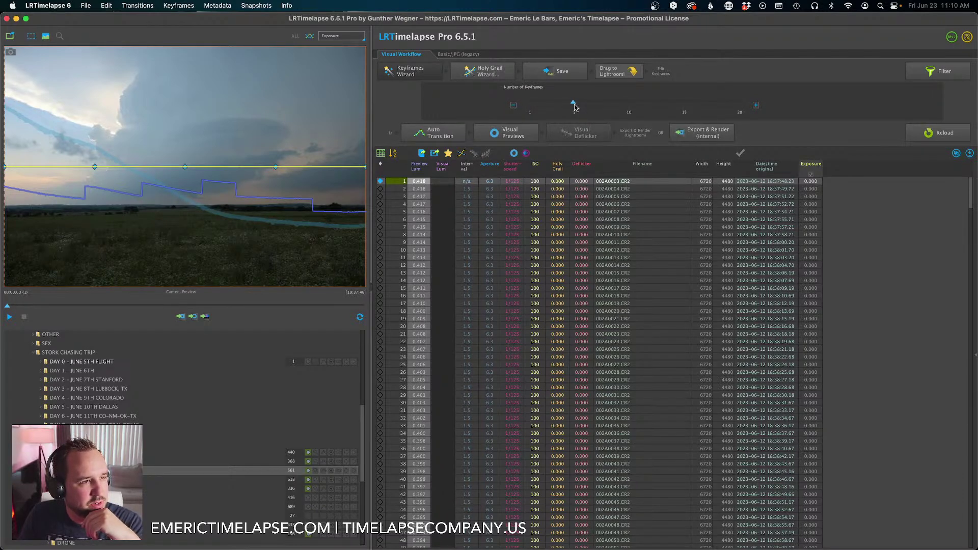
Even out the exposure jumps with the Holy Grail Wizard, rotating the correction curve slightly, and save the metadata.
click(489, 72)
drag(615, 93, 610, 96)
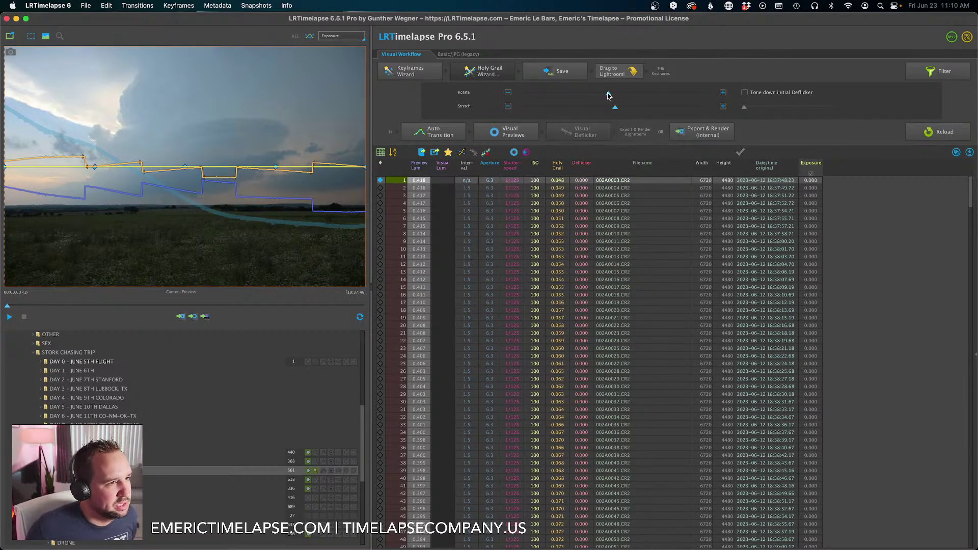
click(558, 71)
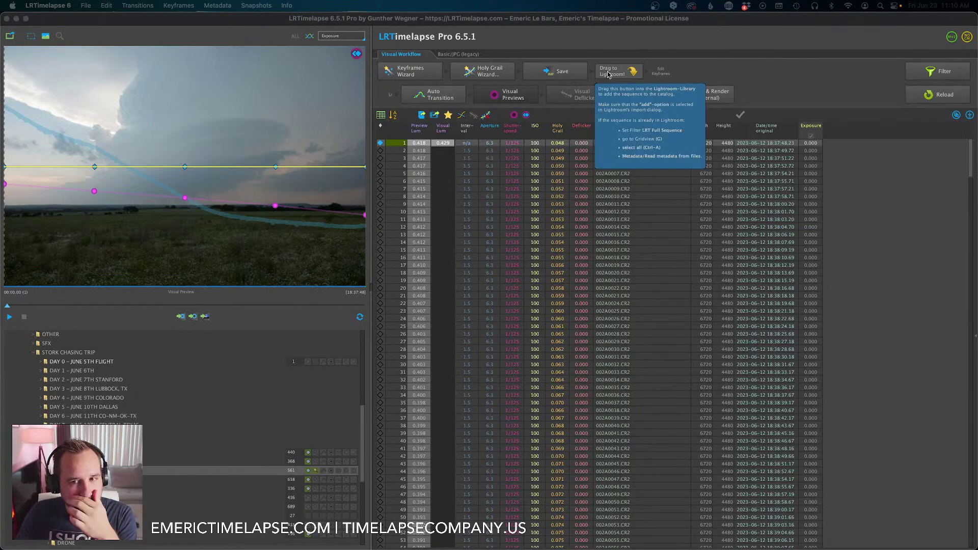
Send the 101EOS5D sequence to Lightroom Classic and import all its photos with the Add option.
drag(608, 75, 626, 300)
key(super+Tab)
key(super+Tab)
key(super+Tab)
key(super+Tab)
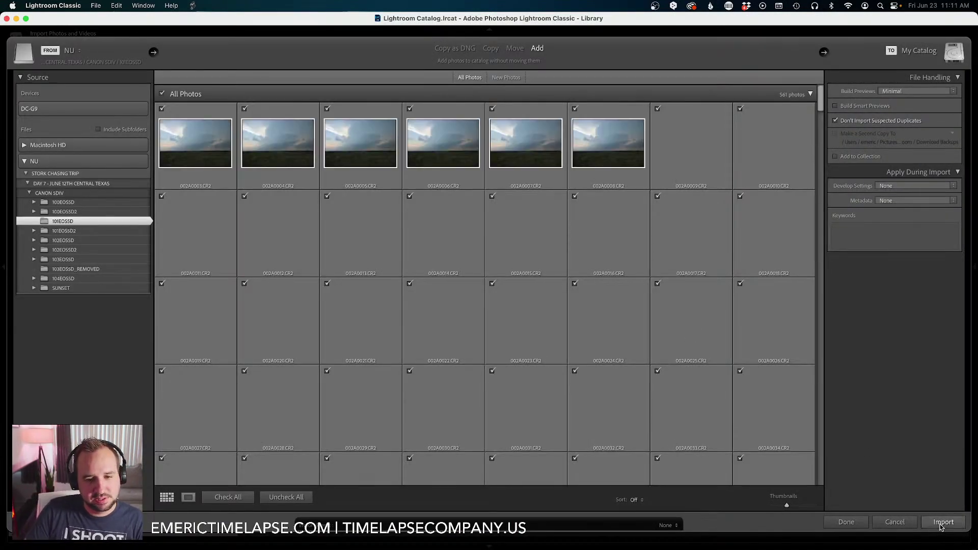
click(938, 529)
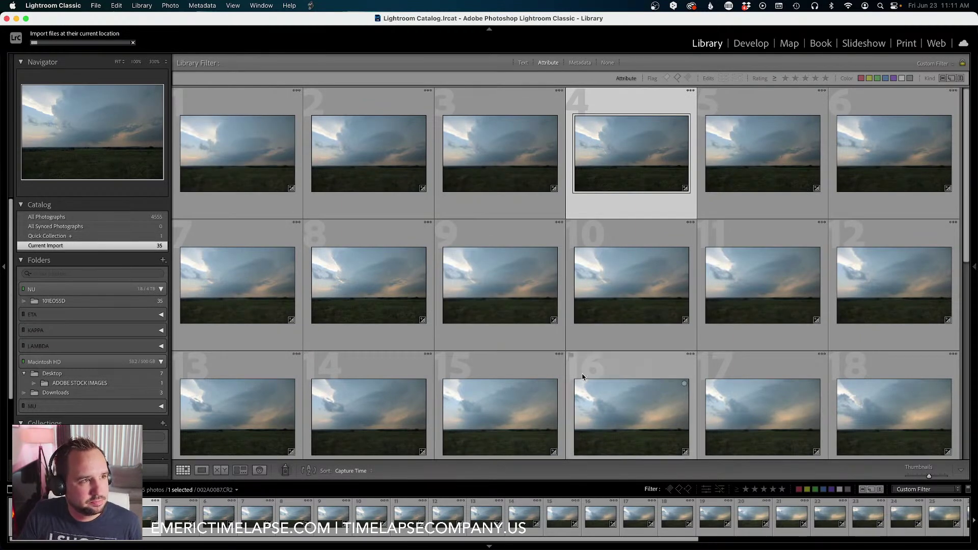
Filter the imported photos with the 01 LRT Keyframes preset.
click(930, 490)
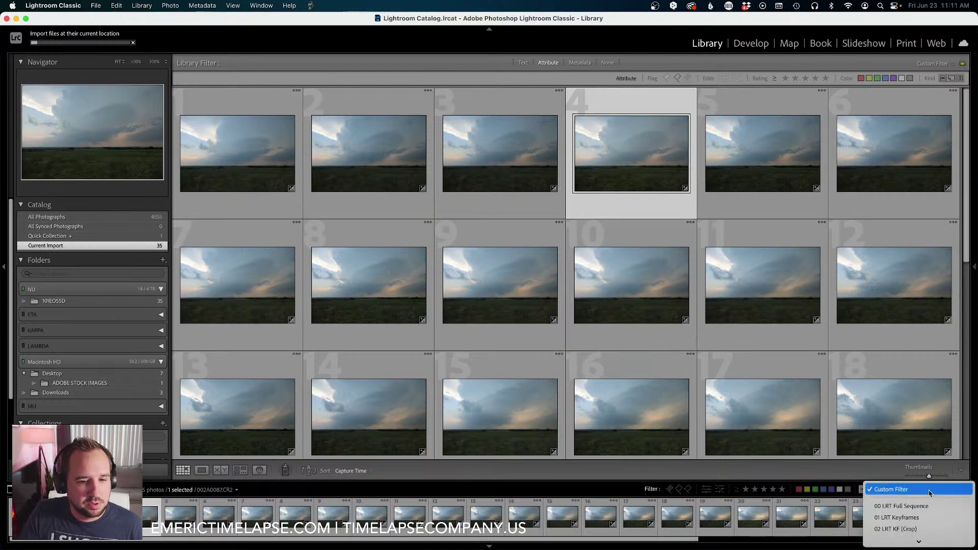
click(918, 515)
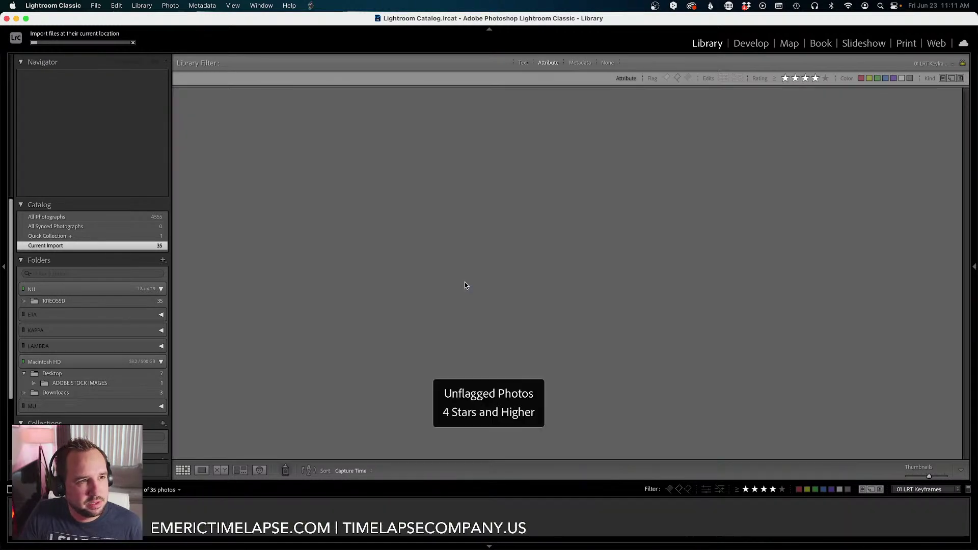
key(super+Tab)
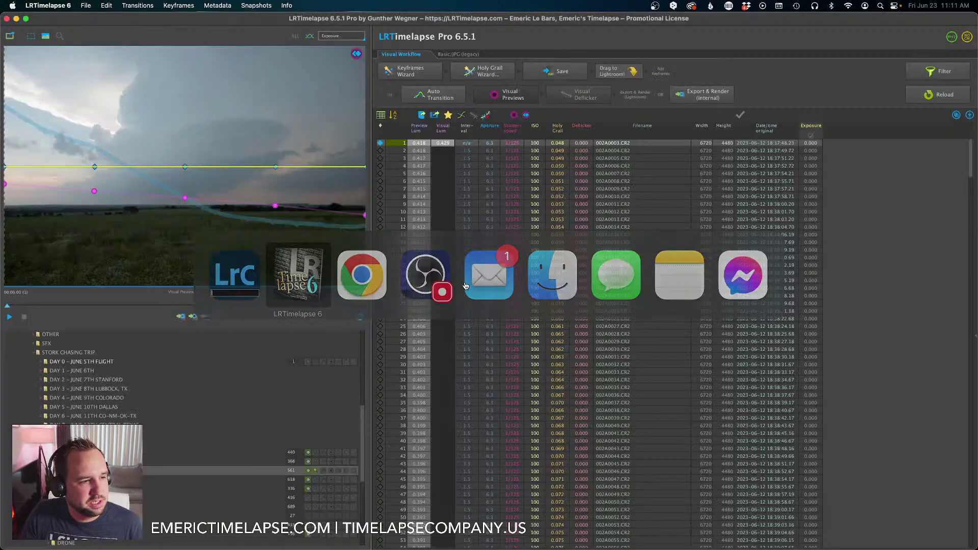
key(super+Tab)
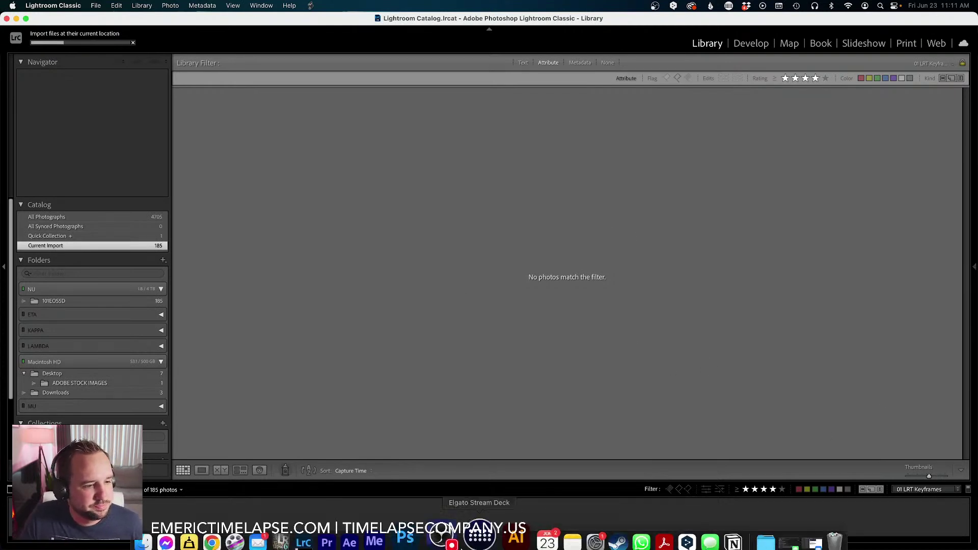
click(314, 541)
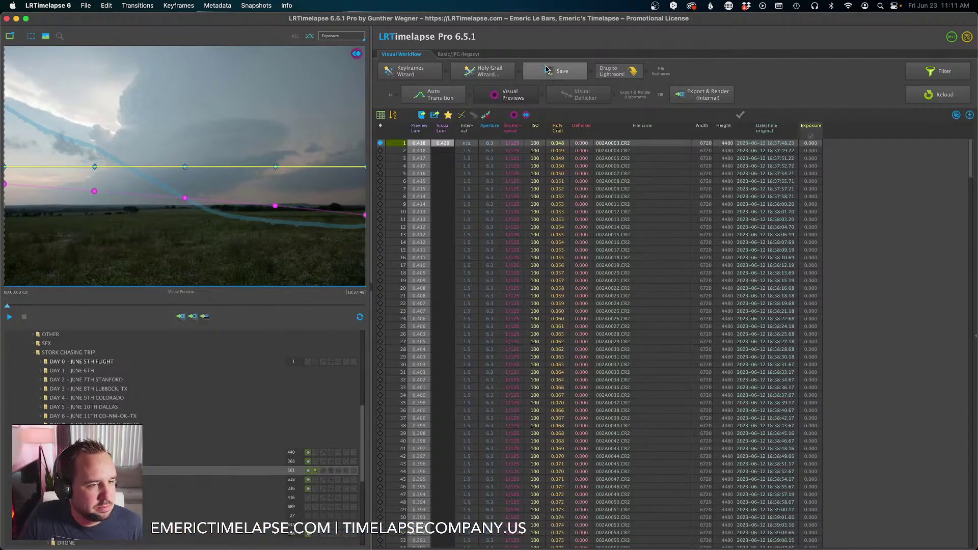
key(super+Tab)
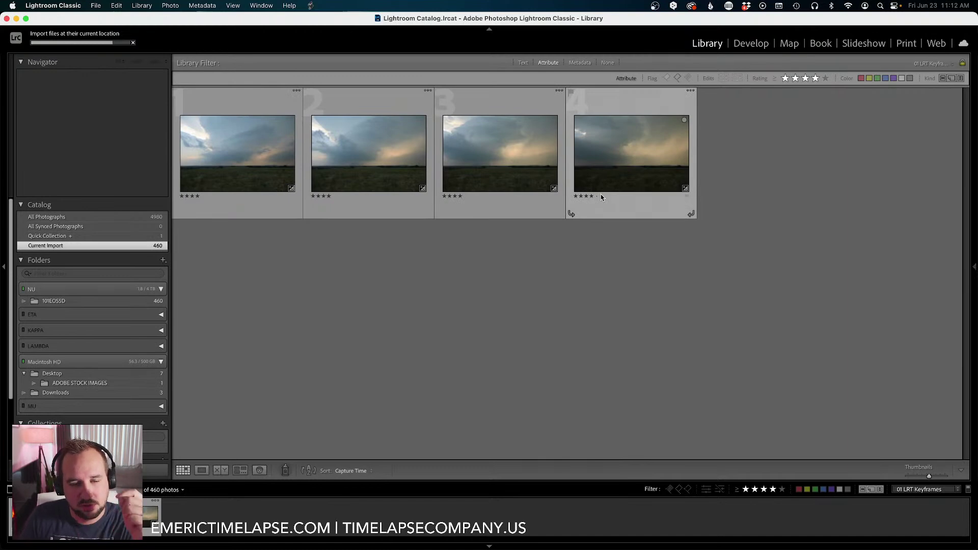
Open the keyframe photo 002A0143.CR2 in the Develop module.
double_click(239, 108)
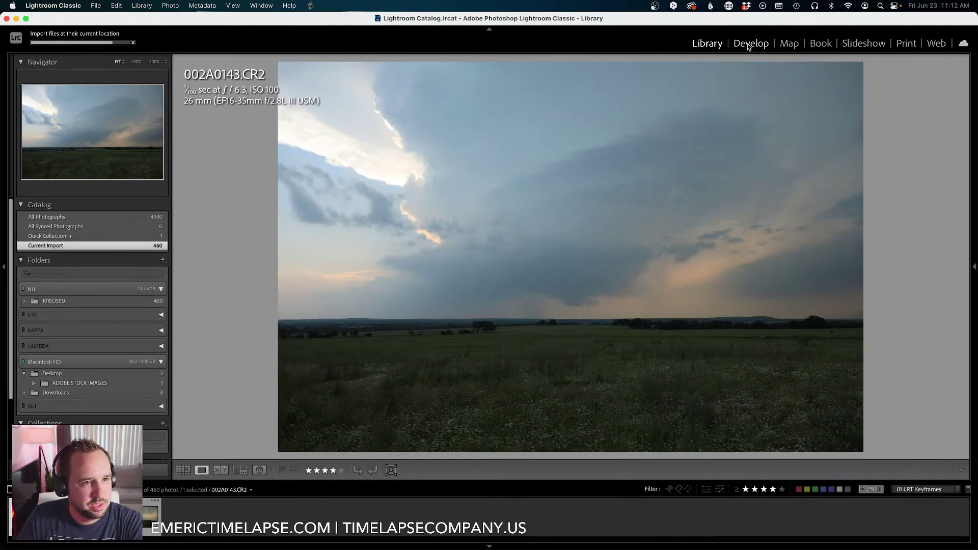
click(749, 46)
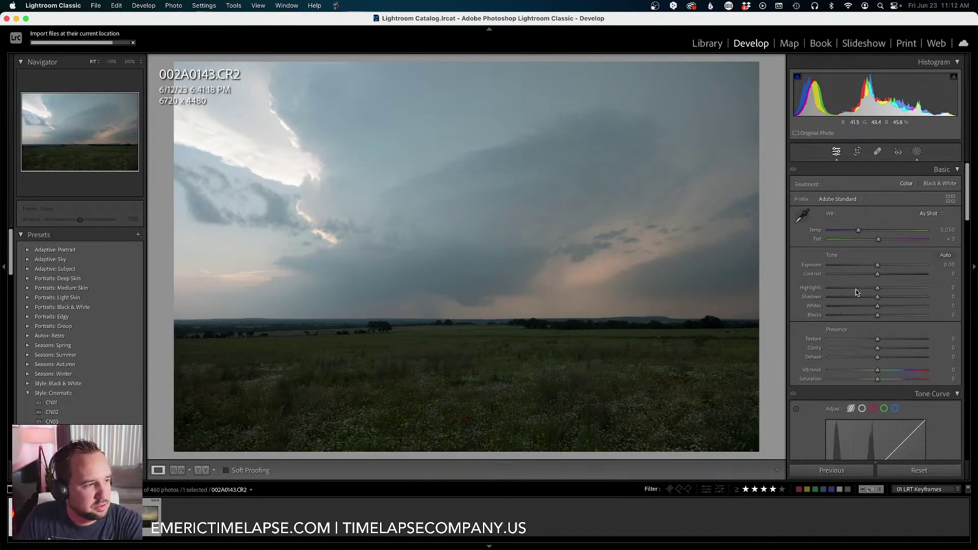
Change the photo's color profile to Adobe Landscape.
click(849, 201)
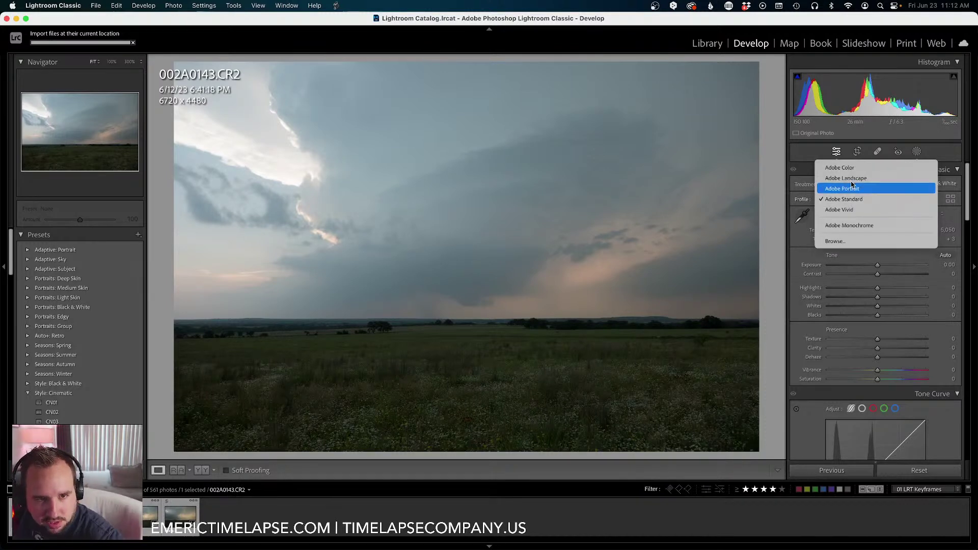
click(848, 178)
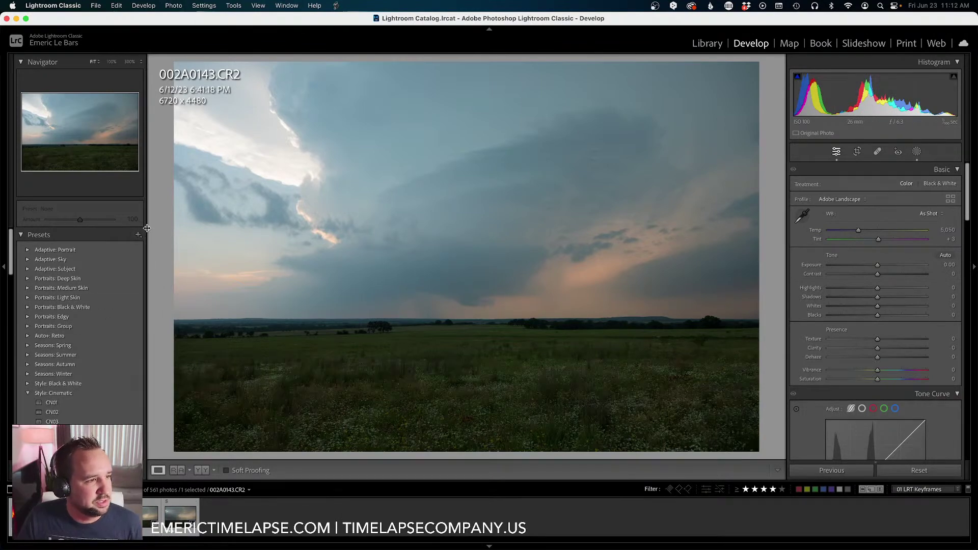
Preview the Cinematic, Futuristic, Landscape, Travel and Color presets on the photo, expanding the Subject: Travel II group.
drag(147, 229, 151, 228)
scroll(111, 325, down, 5)
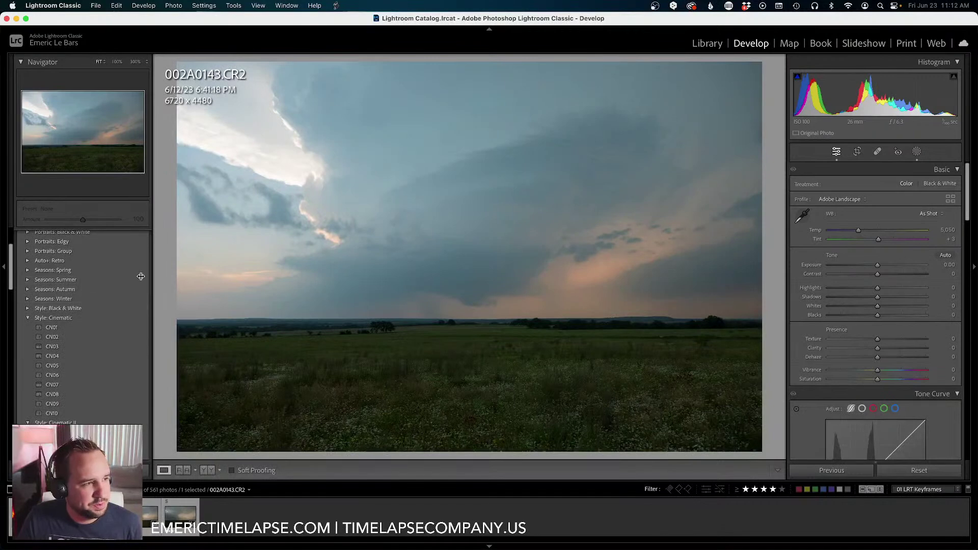
scroll(84, 310, down, 2)
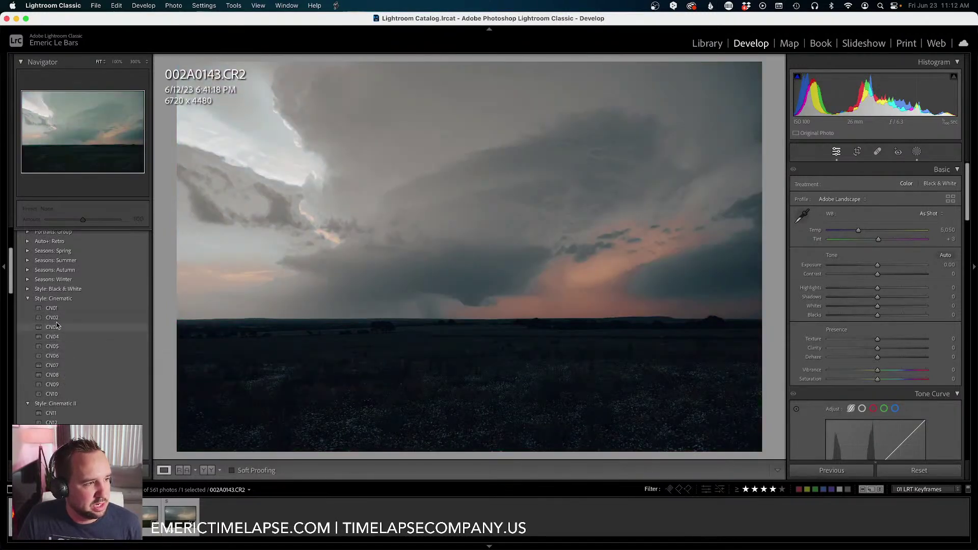
scroll(60, 352, down, 3)
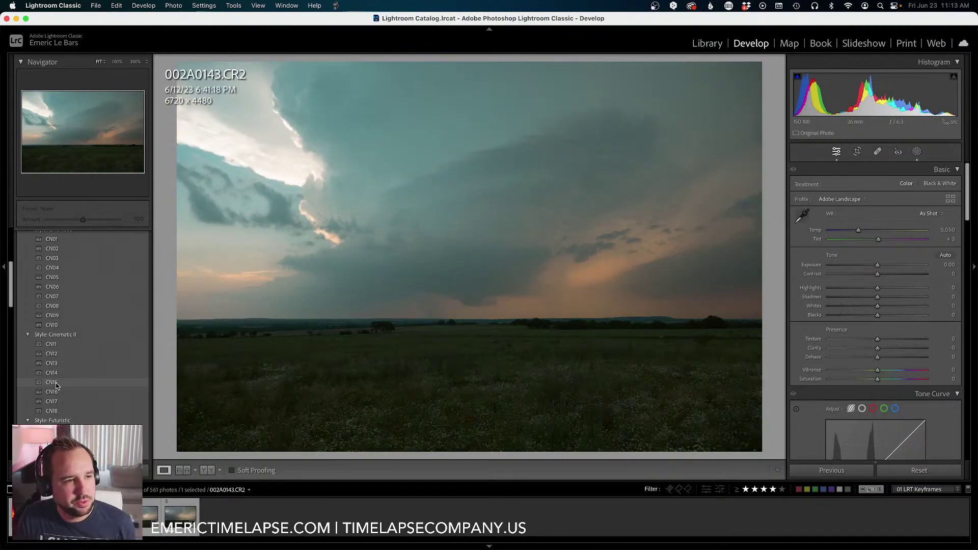
scroll(55, 403, down, 2)
scroll(54, 404, down, 1)
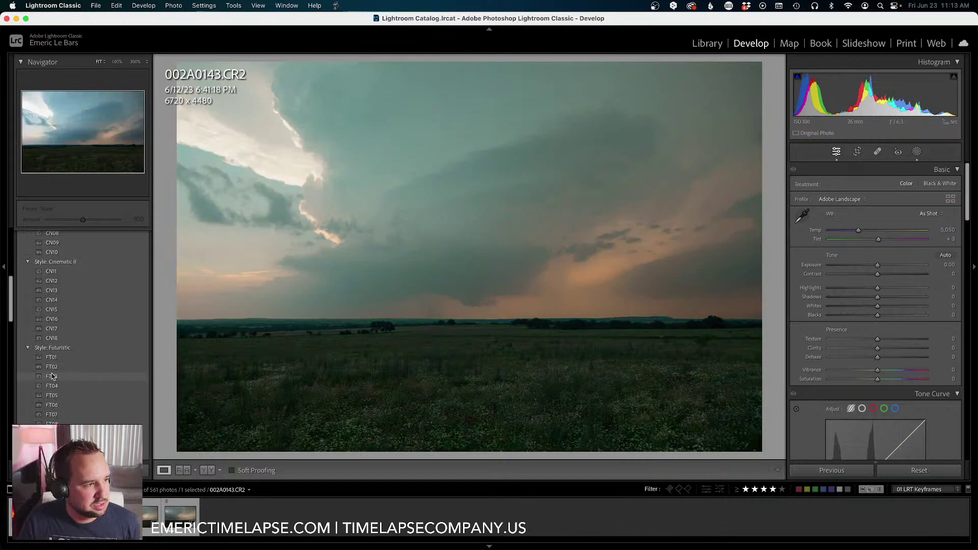
scroll(51, 358, down, 3)
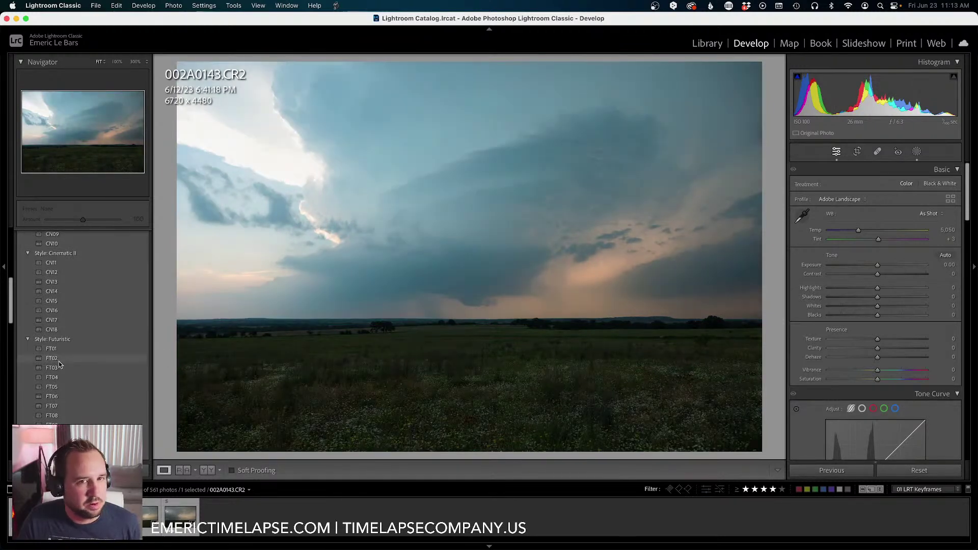
scroll(59, 363, down, 1)
scroll(59, 362, down, 3)
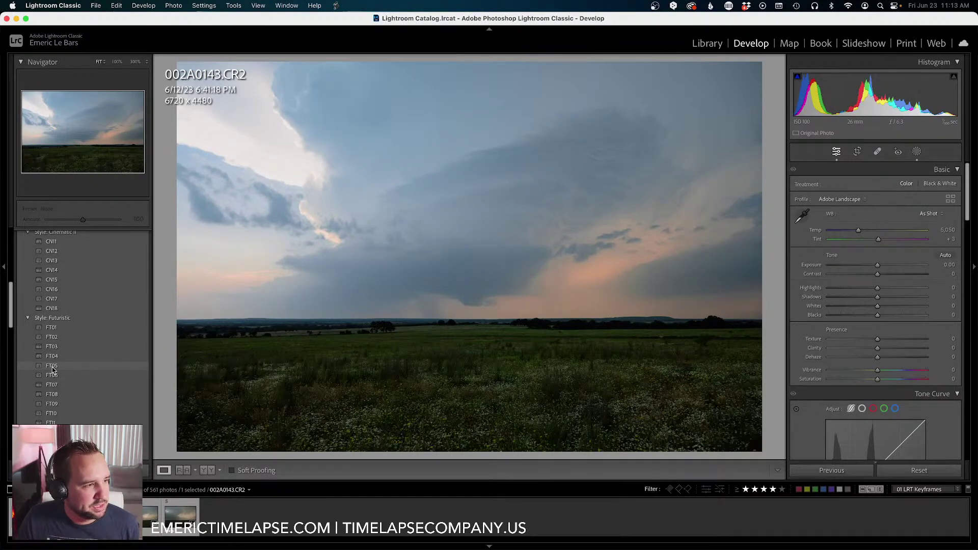
scroll(52, 369, down, 2)
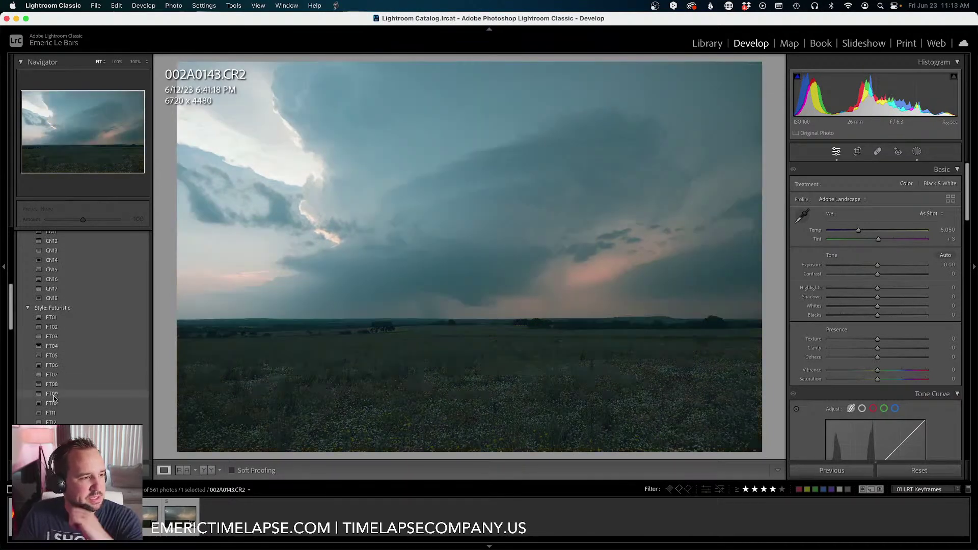
scroll(71, 361, down, 5)
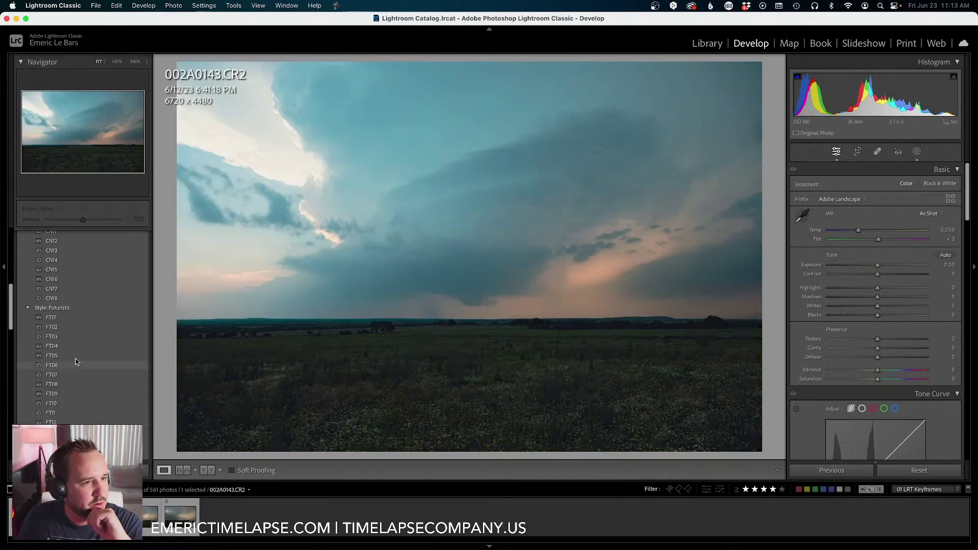
scroll(76, 361, down, 5)
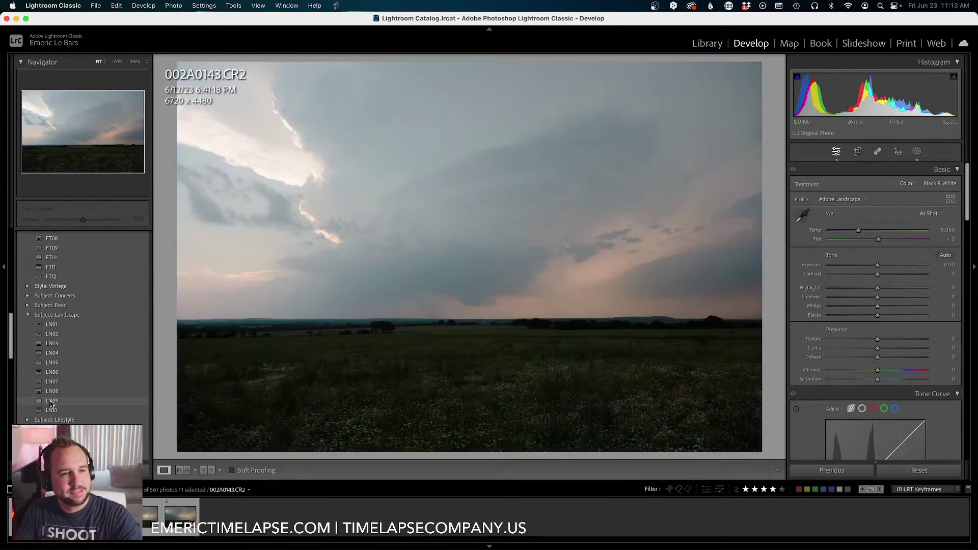
scroll(53, 408, down, 3)
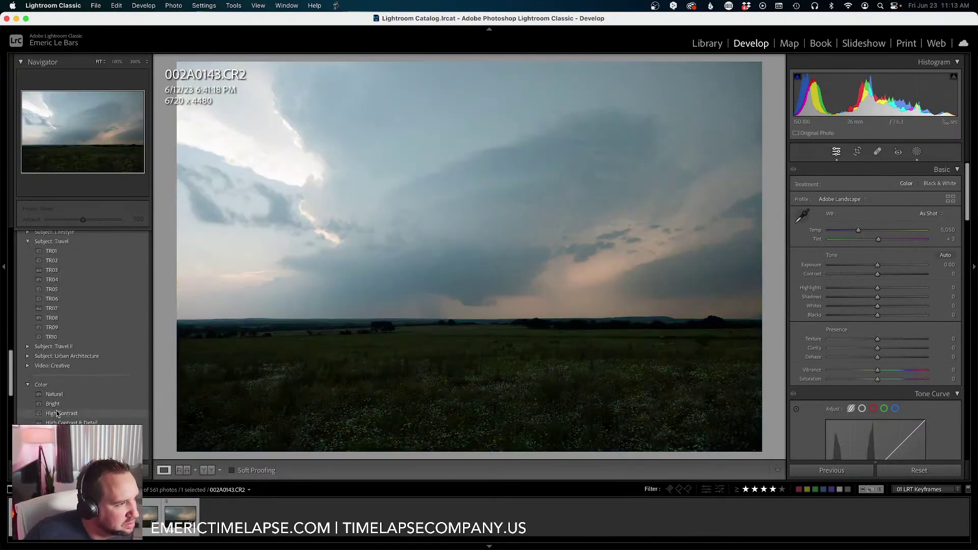
scroll(56, 413, down, 6)
click(28, 404)
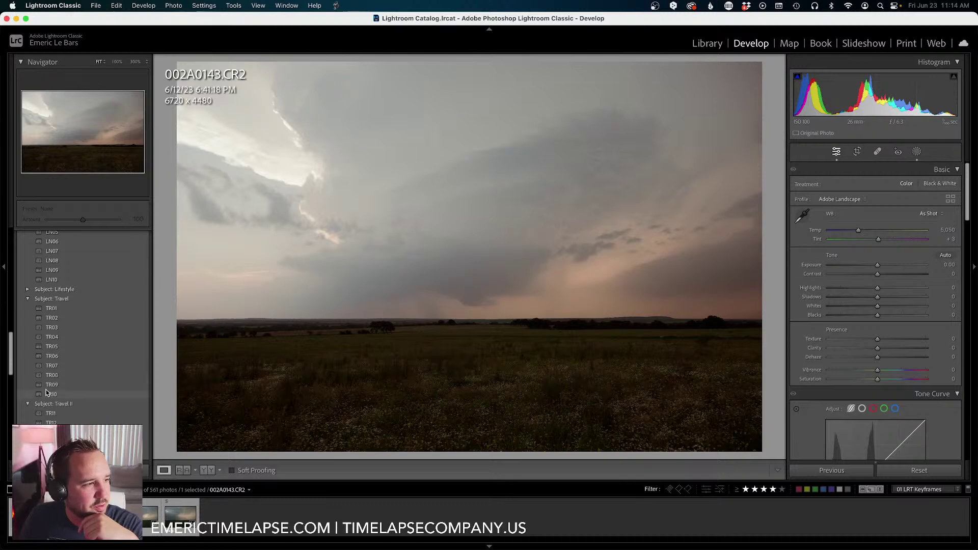
scroll(48, 390, down, 3)
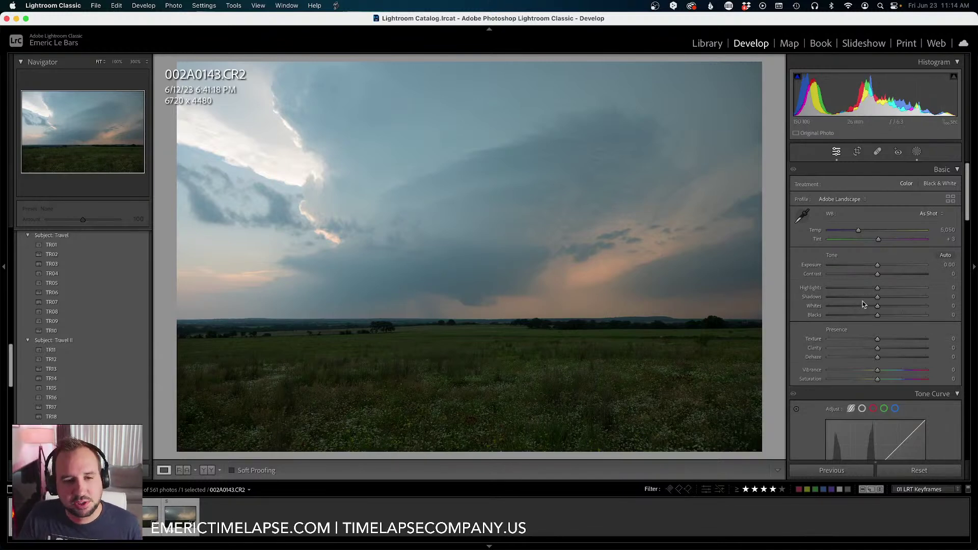
Set Highlights to -70, Shadows to +25, Whites to +16 and Blacks to -14.
key(XF86MonBrightnessUp)
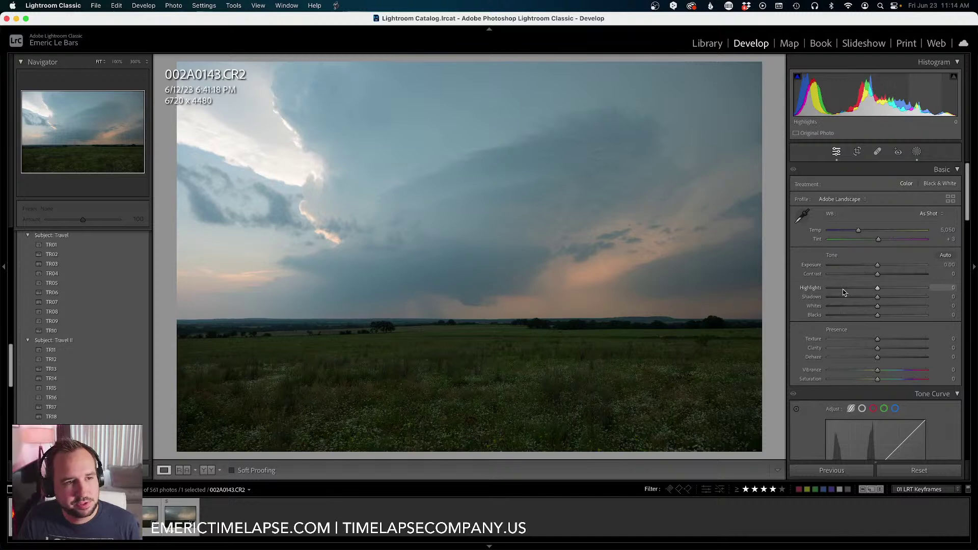
drag(853, 289, 843, 290)
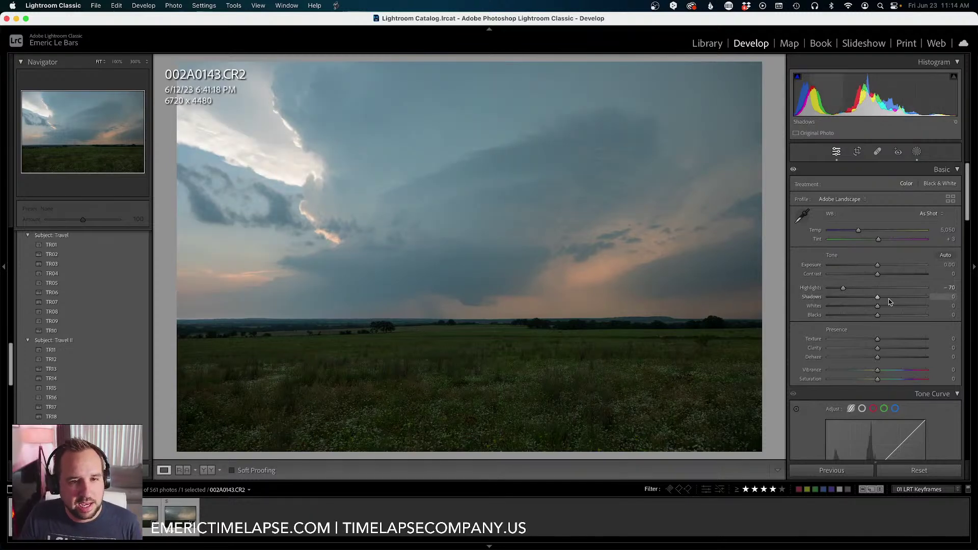
mouse_move(877, 306)
mouse_down()
mouse_move(885, 308)
mouse_move(870, 317)
mouse_up()
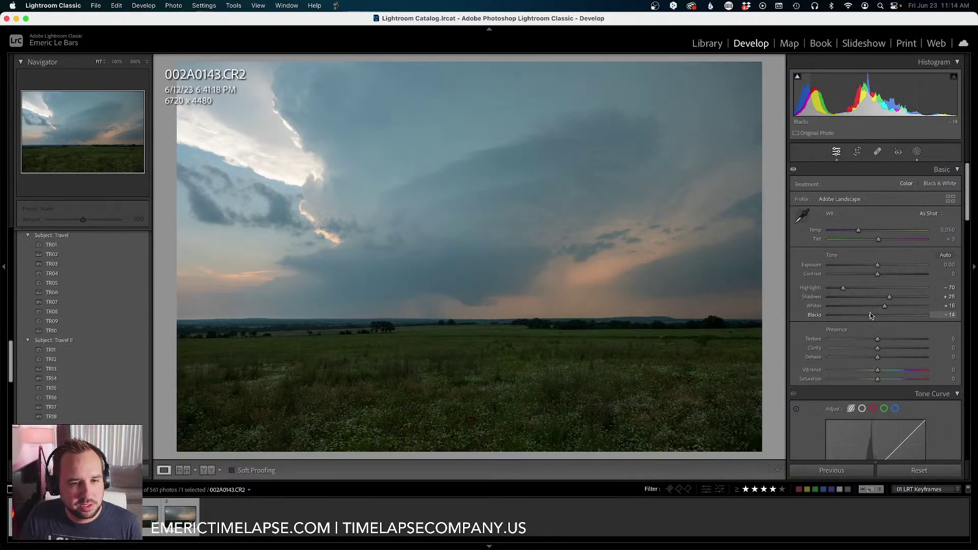
Shape the tone curve into a gentle S, raising Lights to +17 and lowering Darks slightly.
scroll(851, 335, down, 5)
mouse_move(850, 362)
mouse_down()
mouse_move(866, 360)
mouse_move(858, 374)
mouse_up()
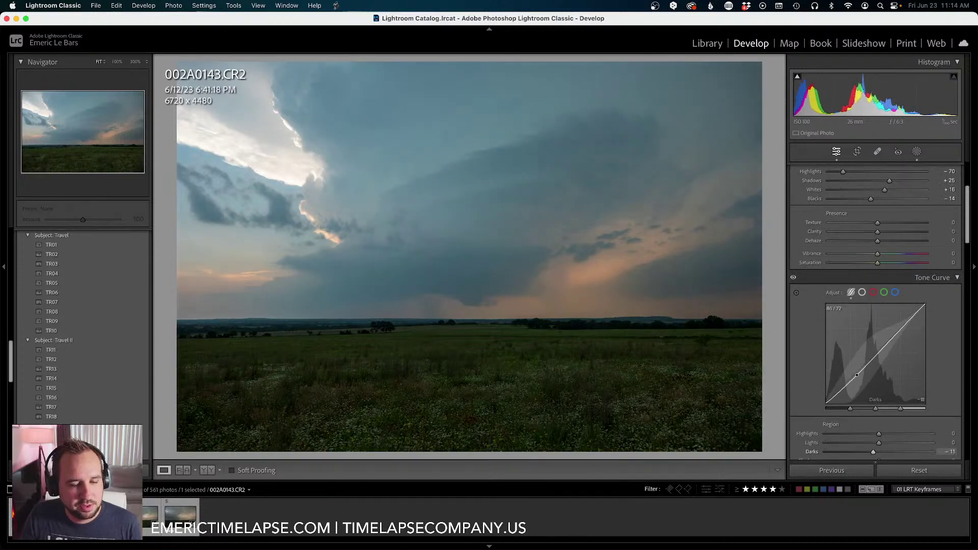
key(F2)
drag(892, 351, 892, 333)
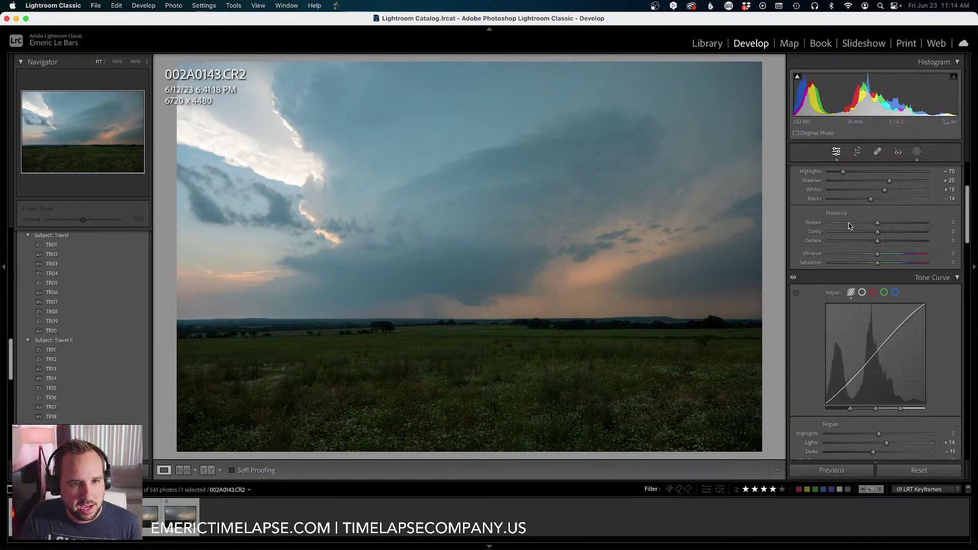
drag(854, 386, 853, 391)
drag(898, 330, 899, 326)
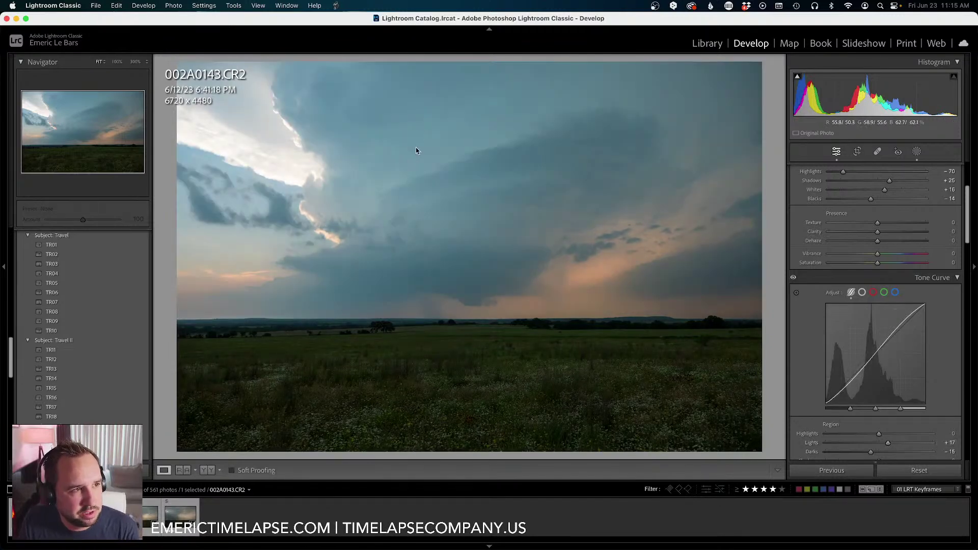
Raise the Contrast to +9 and the Exposure to +0.35.
scroll(801, 332, up, 4)
scroll(801, 332, up, 1)
drag(878, 275, 880, 264)
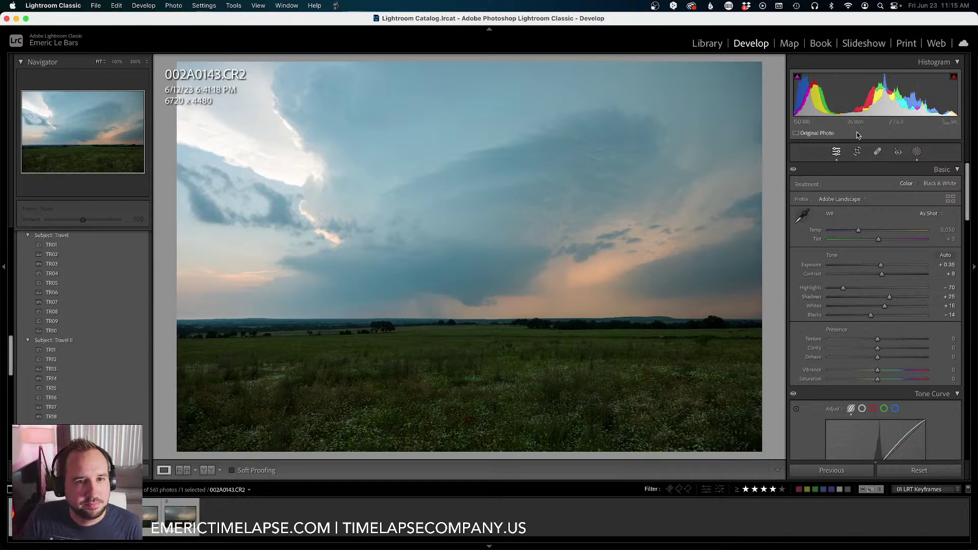
Straighten the photo automatically with Crop & Straighten and apply the crop.
click(857, 151)
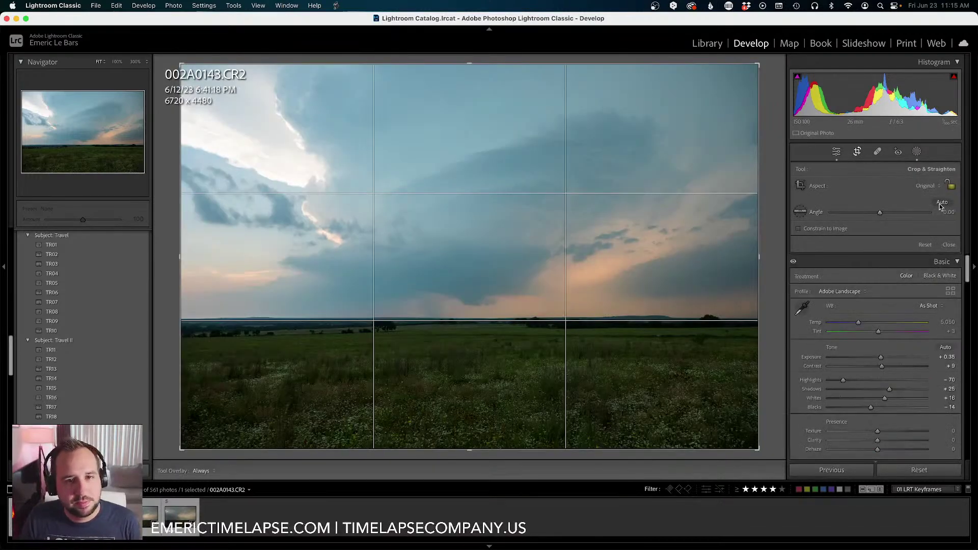
click(942, 203)
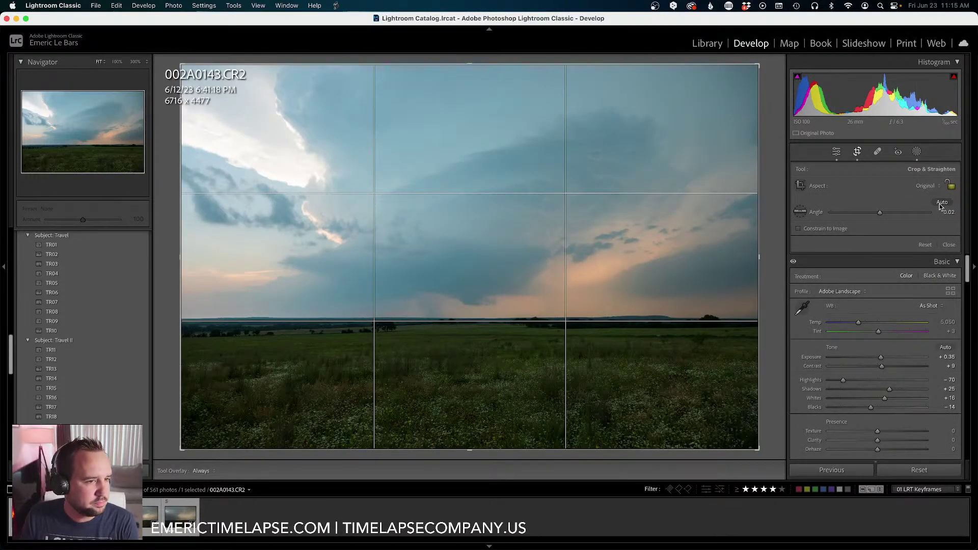
key(Return)
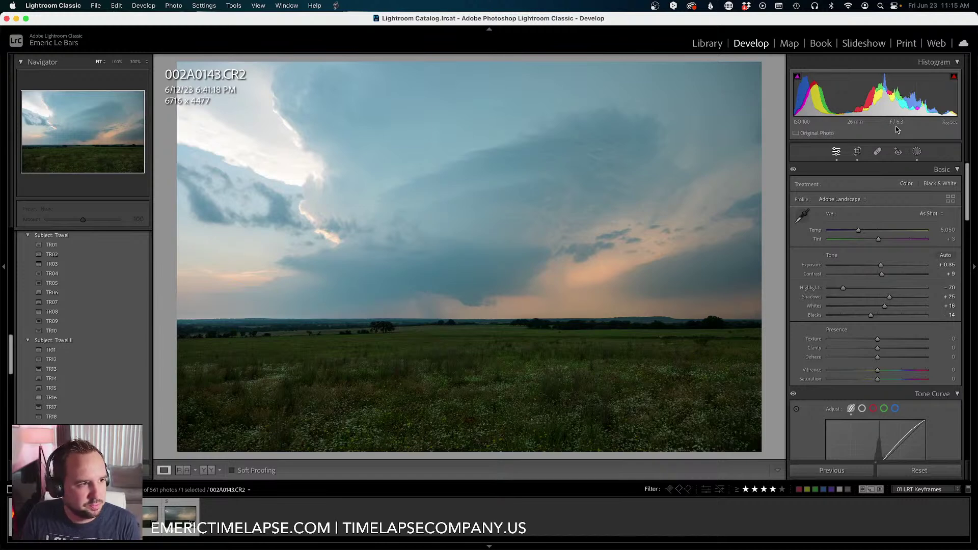
Examine the sky at 100% zoom, going across to the bright clouds, and return to the full view.
click(703, 109)
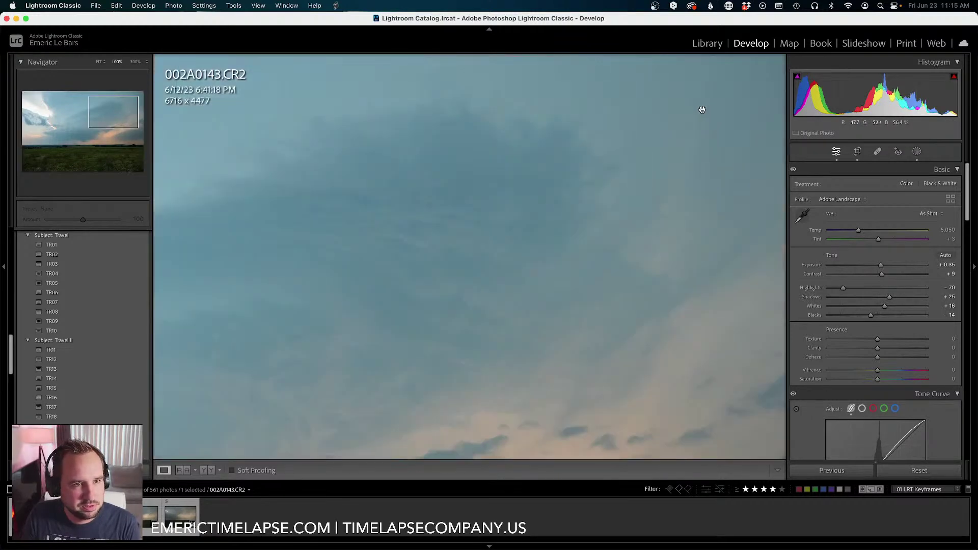
drag(585, 188, 620, 192)
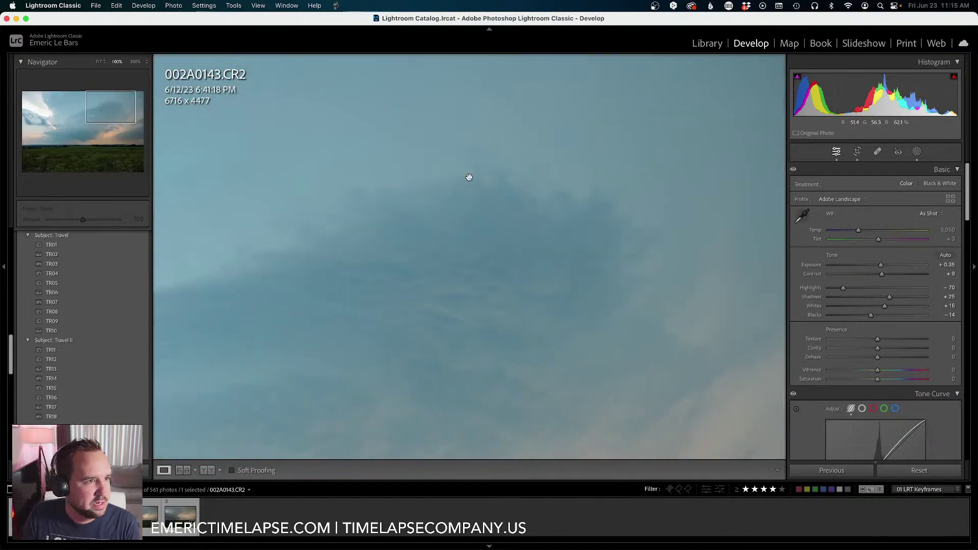
drag(467, 177, 734, 191)
drag(445, 247, 620, 240)
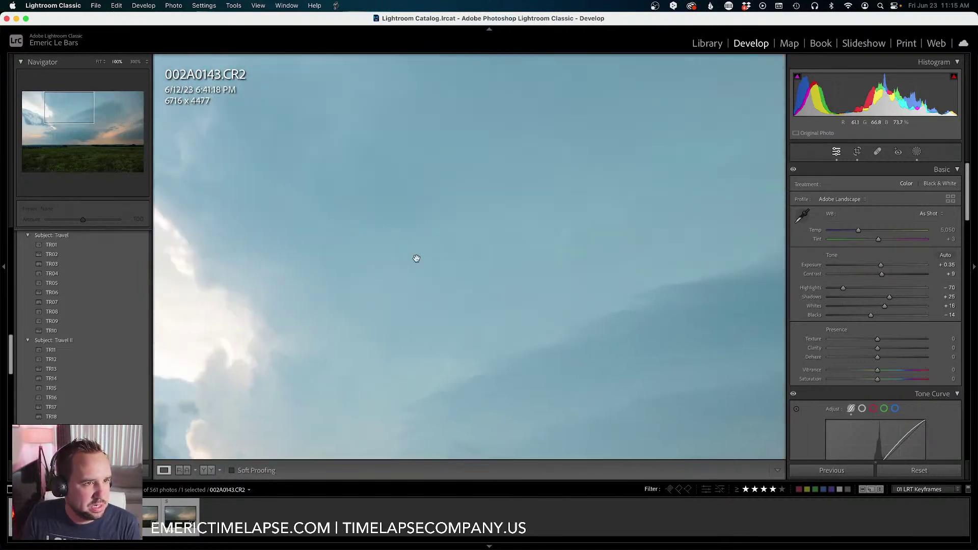
drag(415, 258, 599, 253)
drag(415, 264, 622, 247)
drag(522, 221, 452, 184)
drag(525, 412, 506, 269)
drag(546, 304, 489, 192)
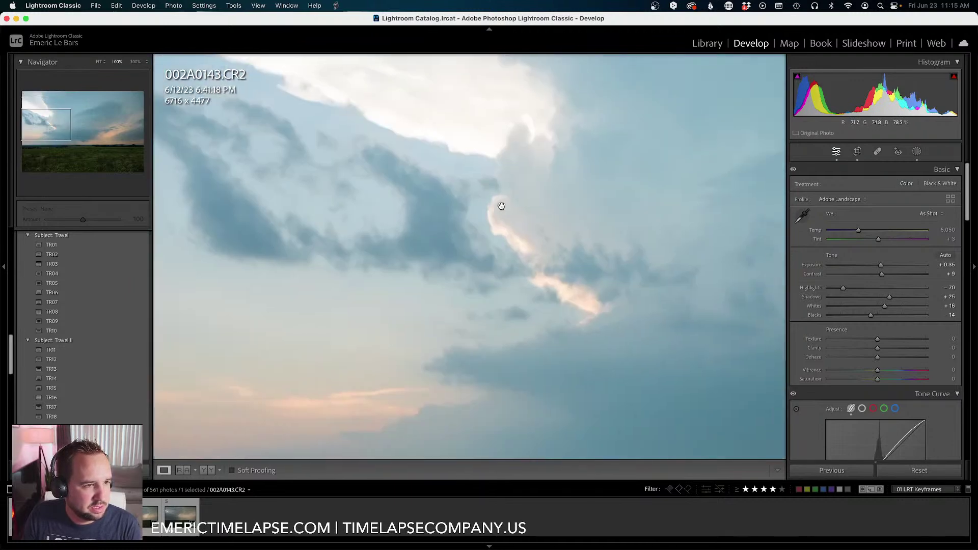
click(559, 255)
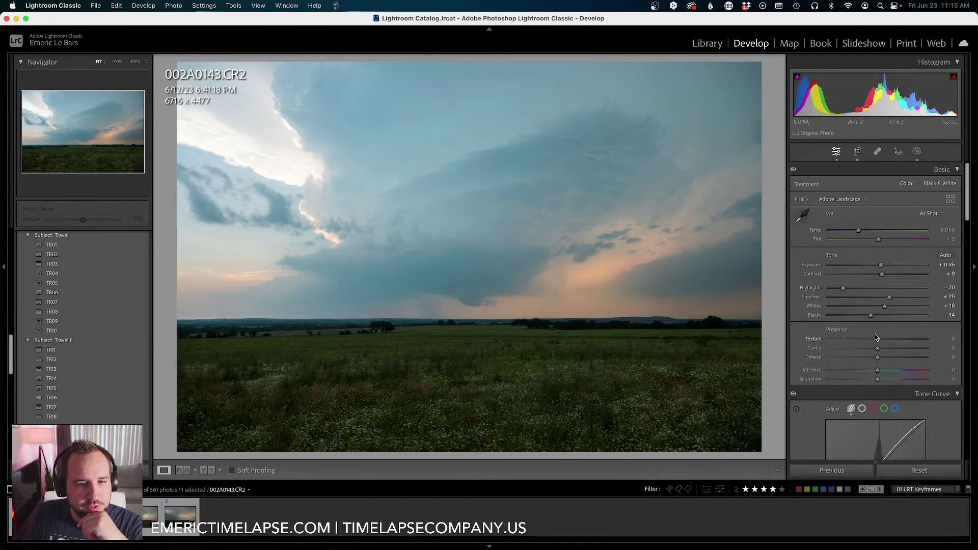
Set Texture to +10 and Clarity to +9, add slight Dehaze, and compare the photo with its Before version.
drag(880, 343, 883, 343)
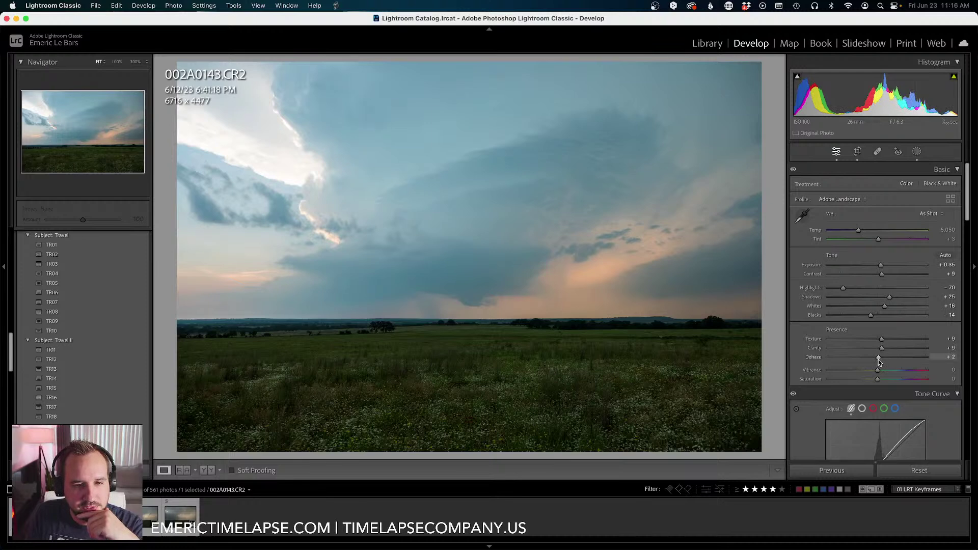
drag(880, 361, 881, 362)
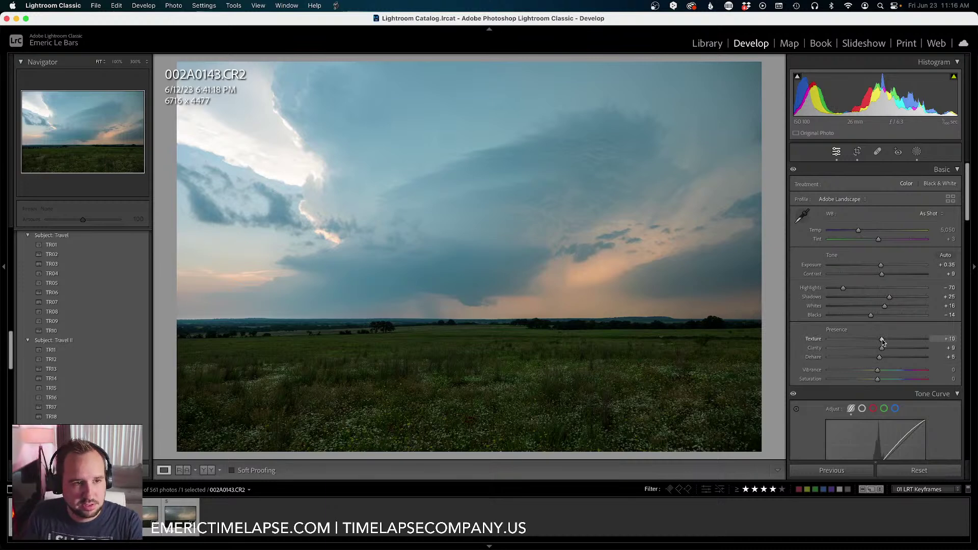
key(backslash)
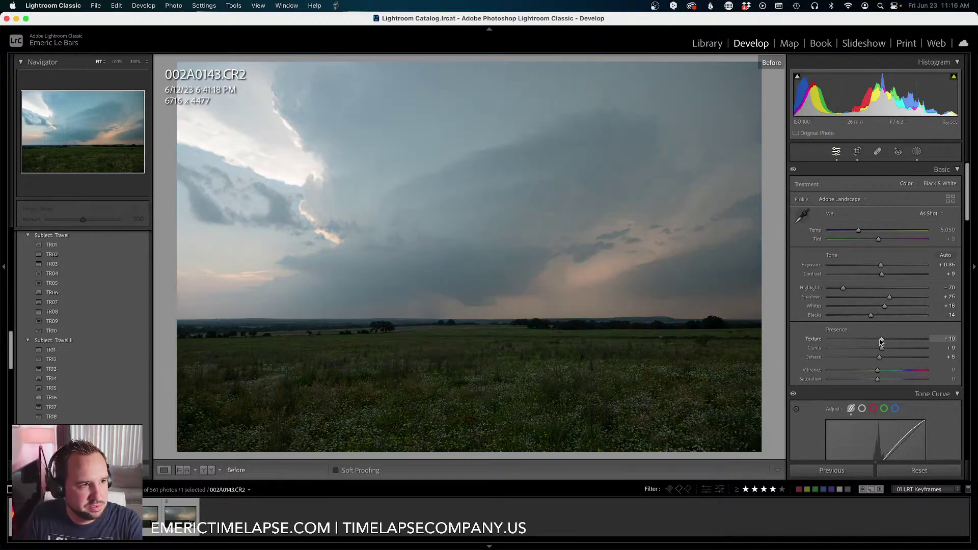
key(backslash)
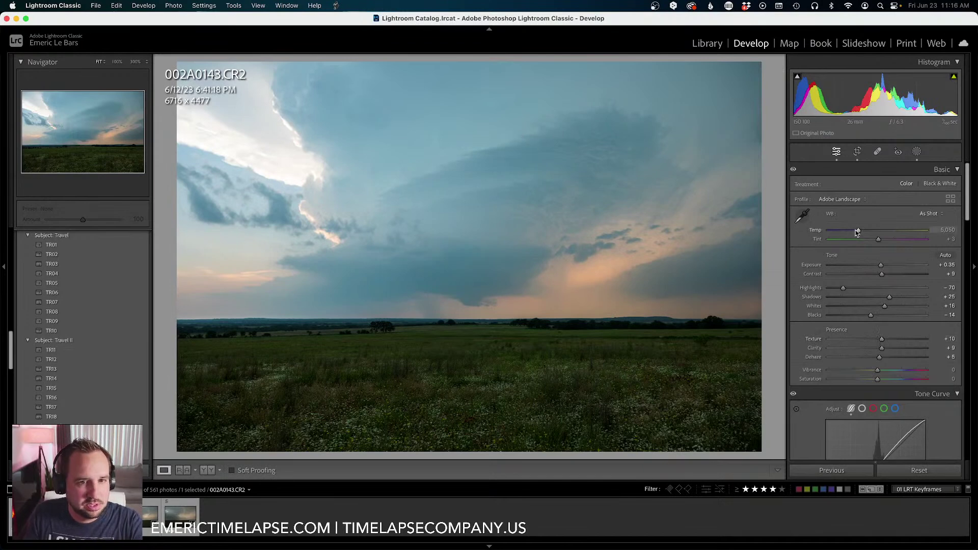
Set the photo's white balance to Auto after trying a slightly warmer temperature.
drag(858, 230, 859, 231)
click(924, 215)
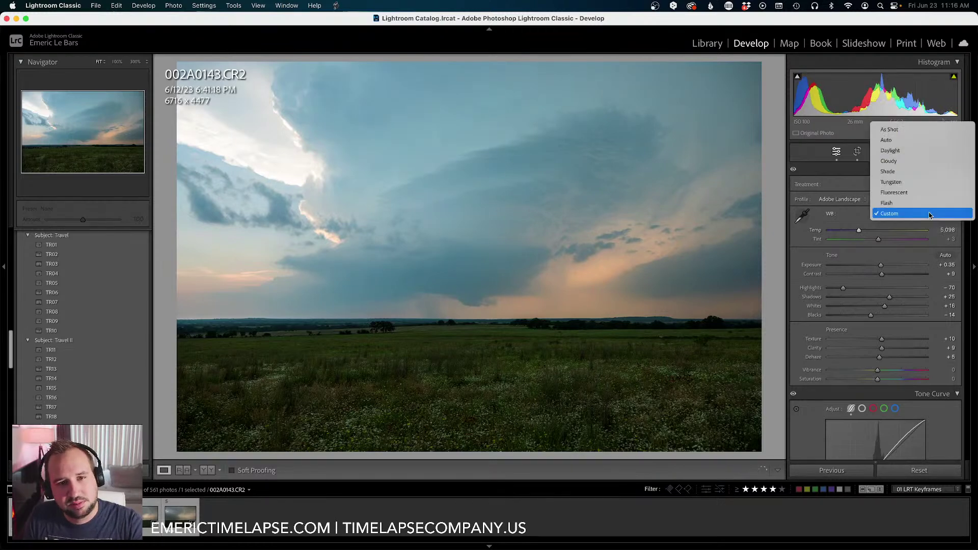
click(908, 141)
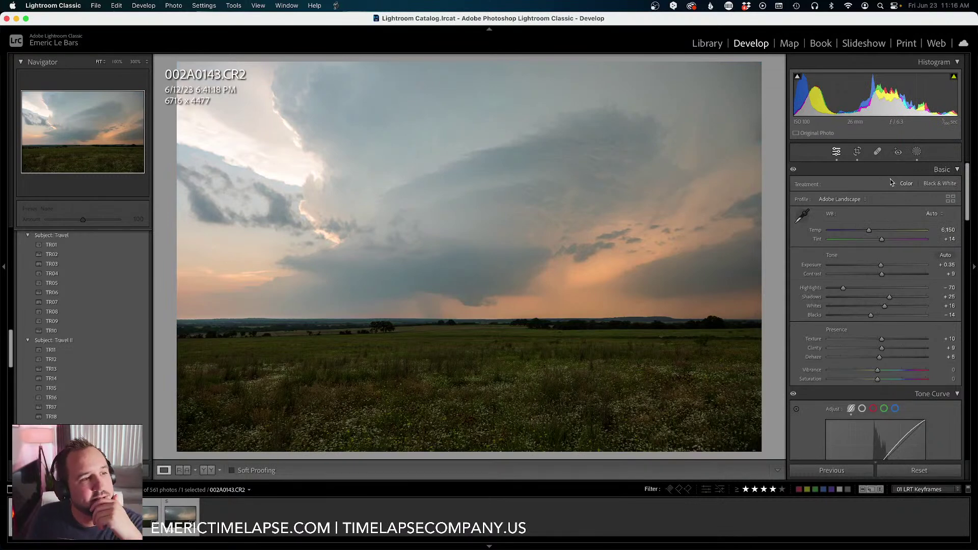
Set the photo's temperature to 5,873 and Exposure to +0.40, and check it against the Before version and at 100% zoom.
drag(870, 231, 867, 233)
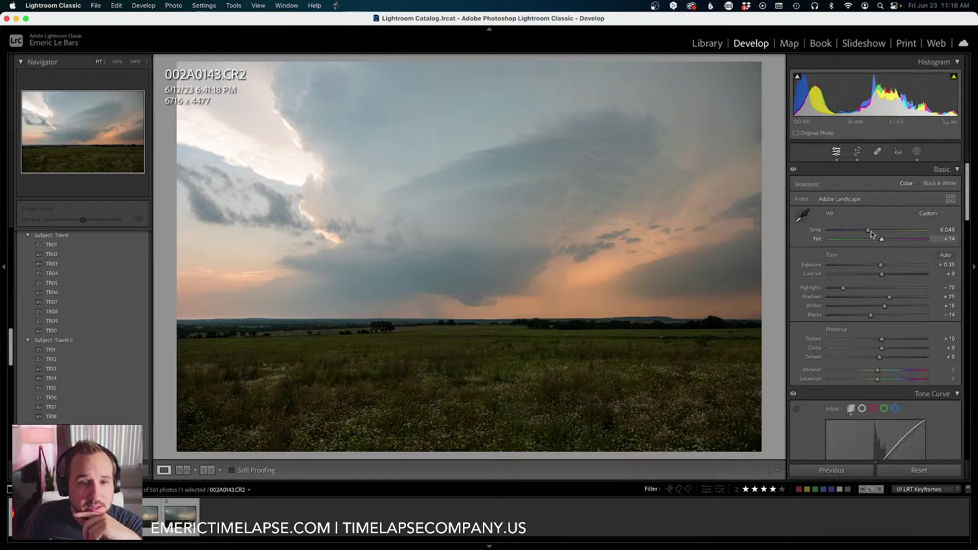
drag(881, 266, 866, 234)
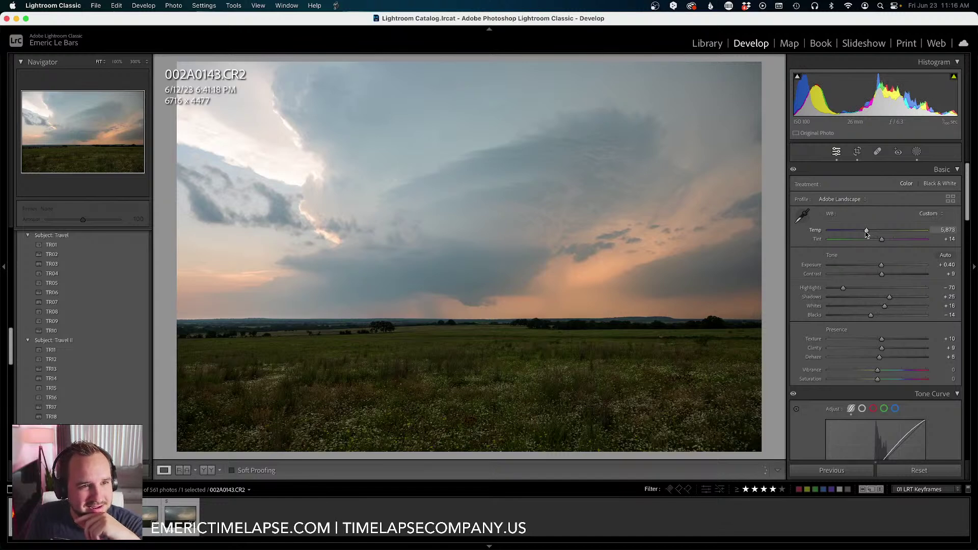
key(backslash)
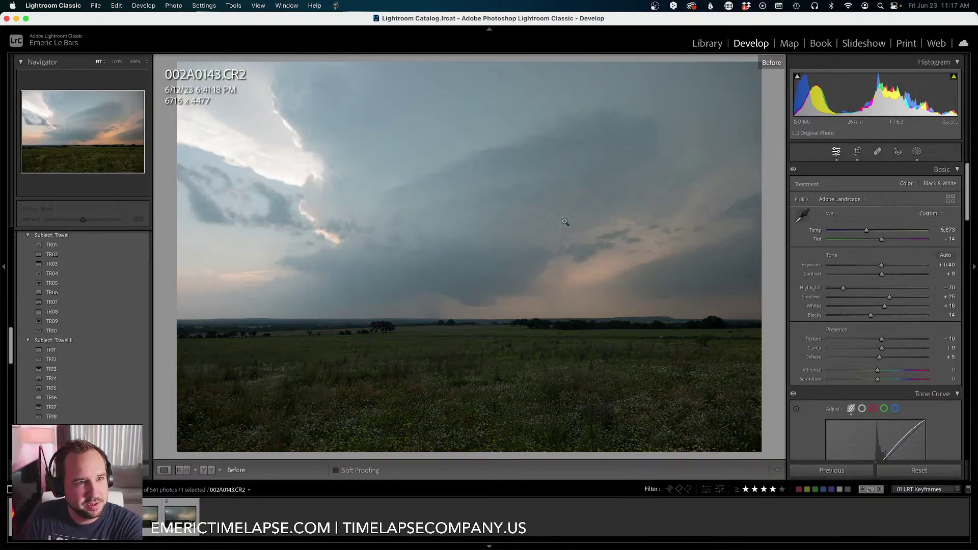
key(backslash)
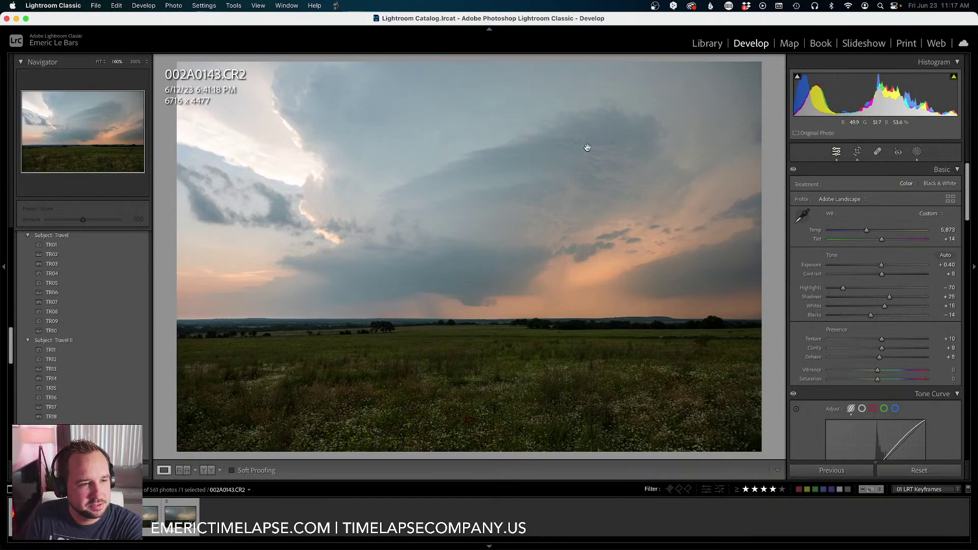
click(586, 147)
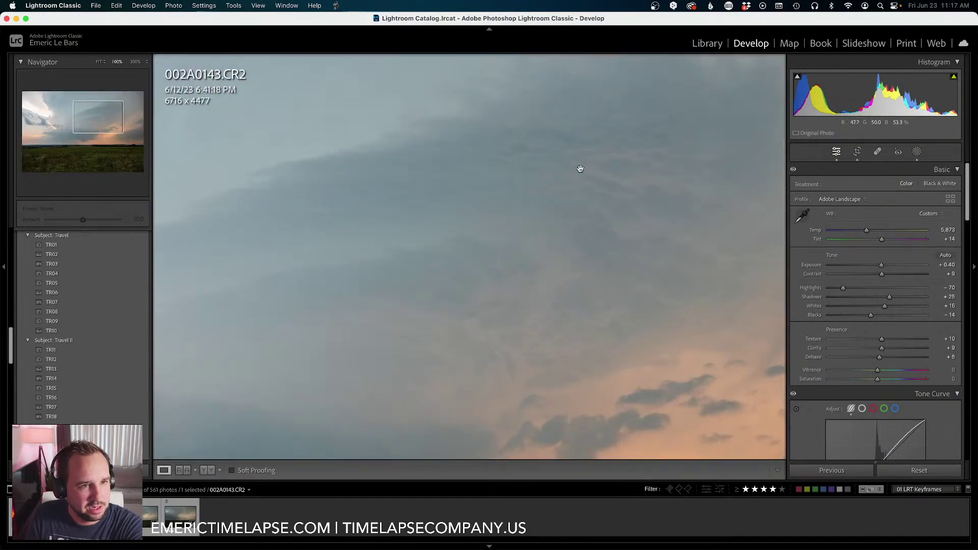
click(513, 220)
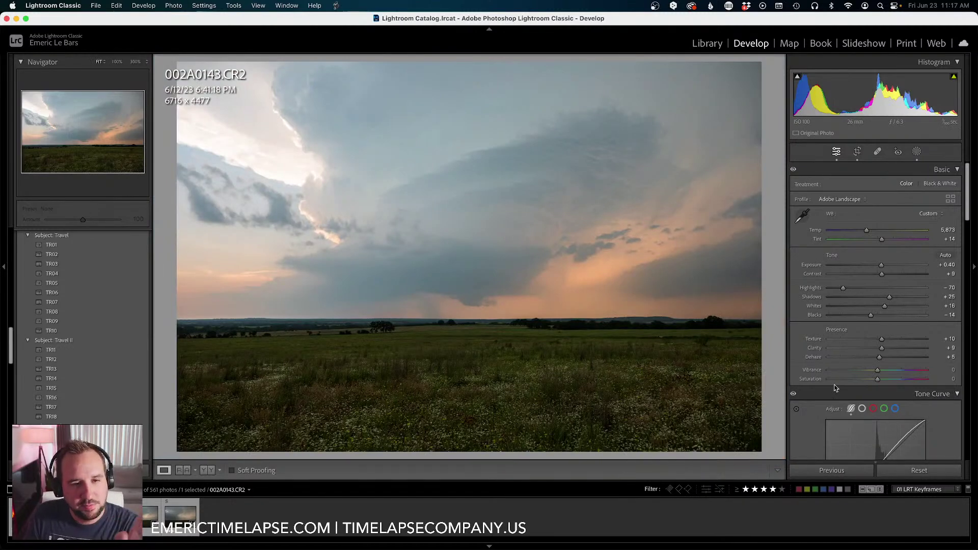
Raise the HSL saturation of Green to +10 and of Orange to +7.
scroll(836, 388, down, 10)
scroll(818, 388, down, 1)
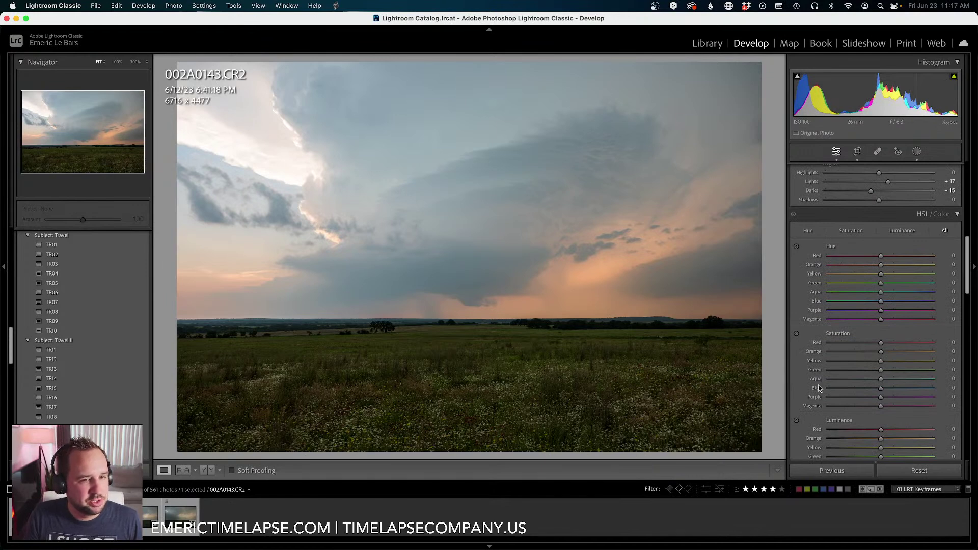
scroll(819, 389, down, 4)
mouse_move(881, 330)
mouse_down()
mouse_move(922, 332)
mouse_move(870, 337)
mouse_move(887, 333)
mouse_up()
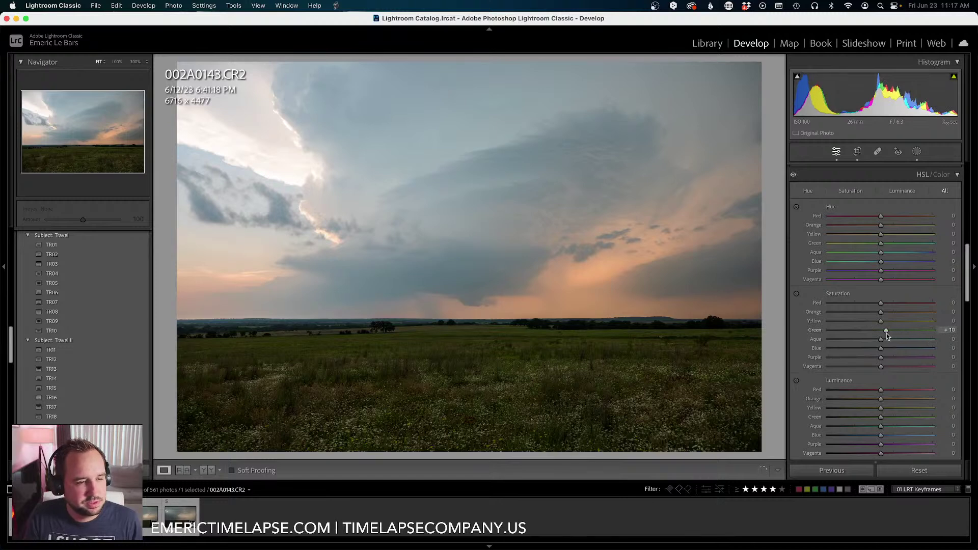
scroll(883, 362, down, 5)
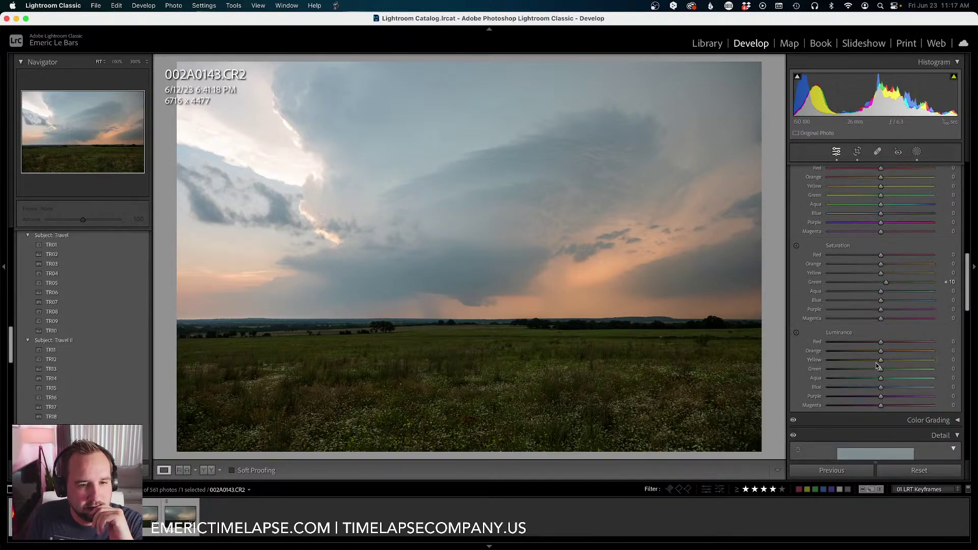
scroll(882, 375, up, 3)
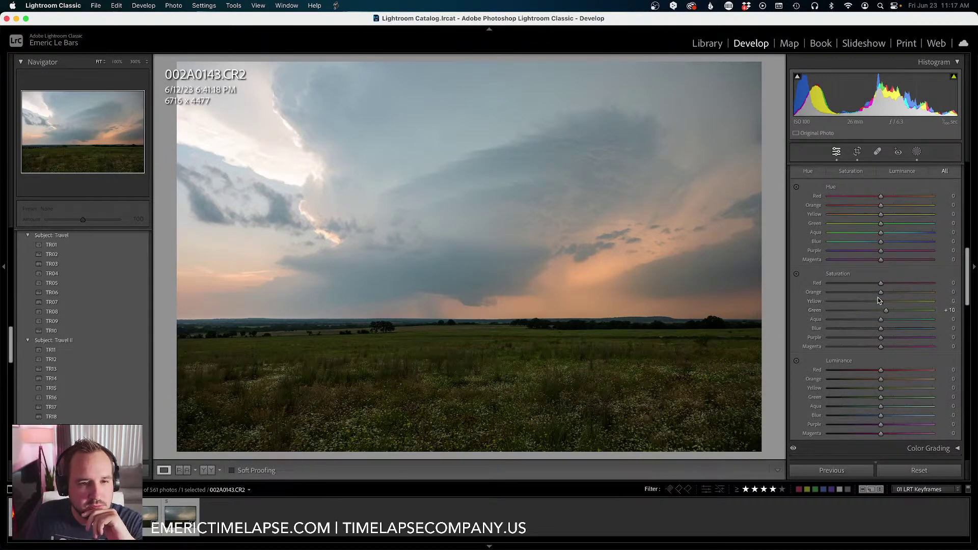
drag(882, 294, 885, 295)
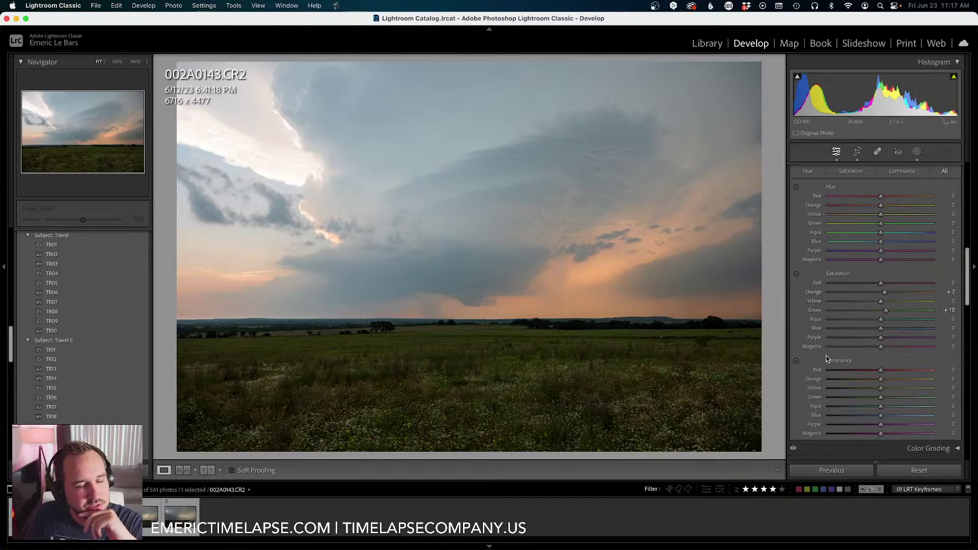
Set the sharpening Amount to 44 and Masking to 32.
scroll(827, 359, down, 5)
scroll(826, 359, down, 4)
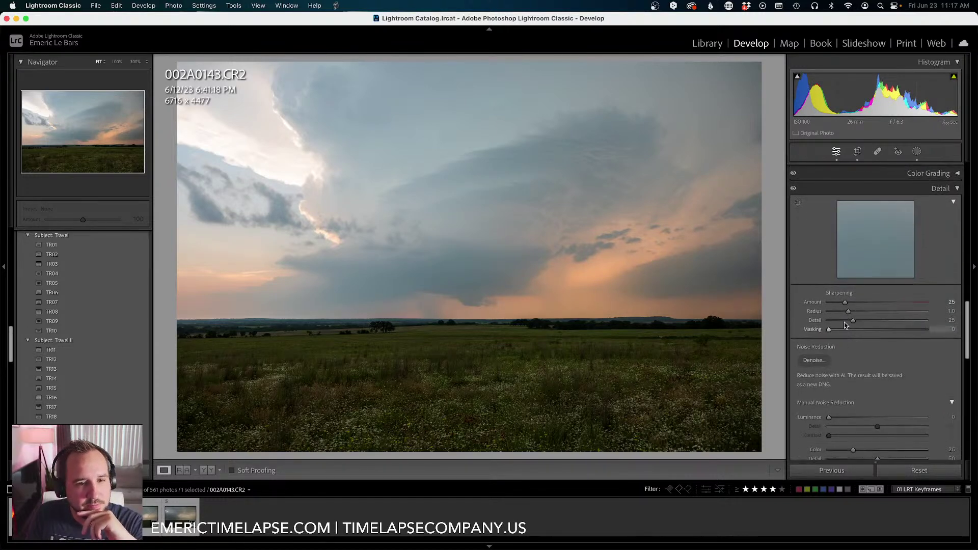
drag(845, 303, 858, 304)
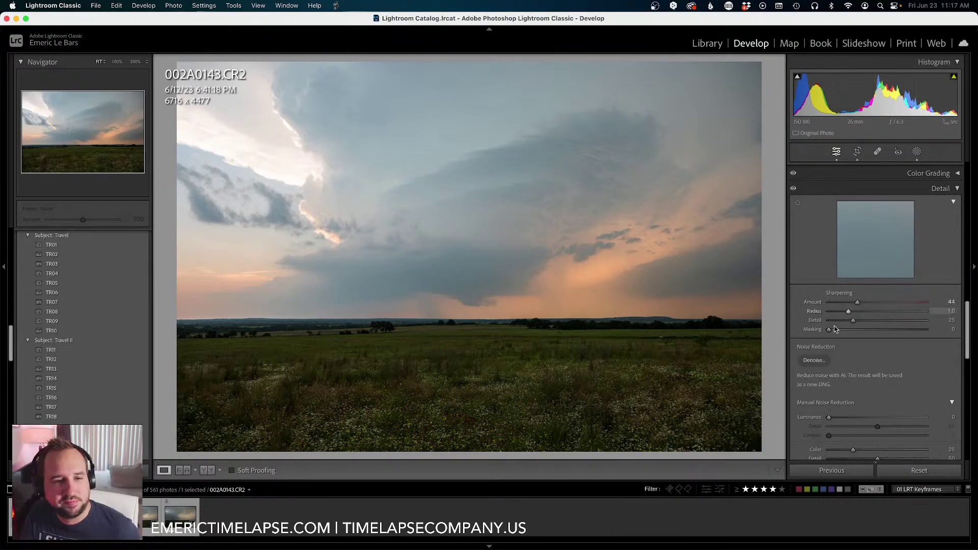
drag(828, 330, 858, 332)
Set the manual Luminance noise reduction to 20, comparing the photo with its Before version.
scroll(838, 337, down, 3)
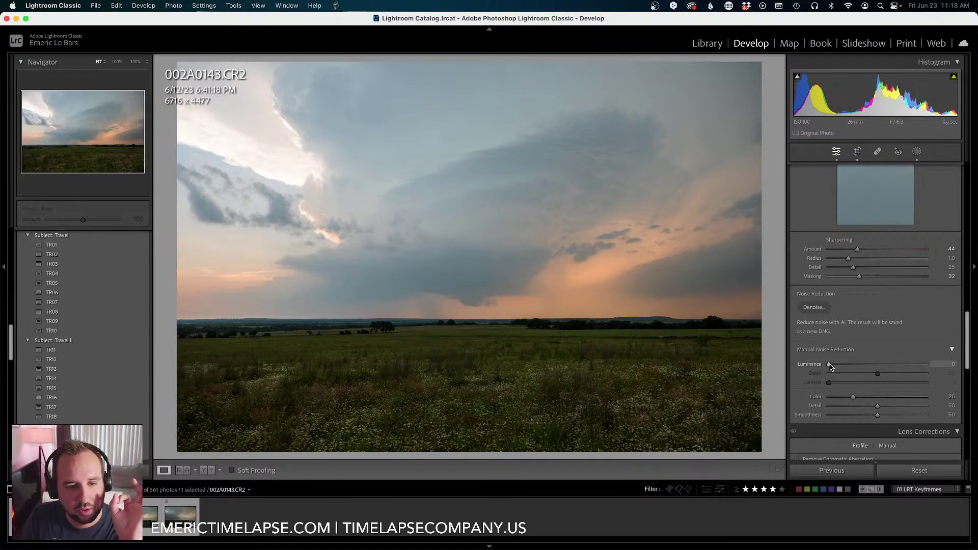
drag(830, 366, 846, 366)
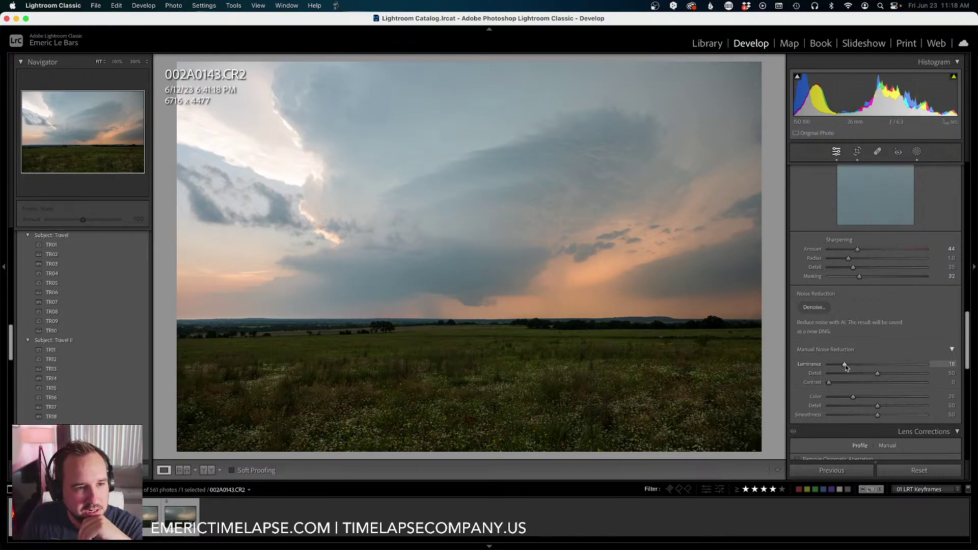
key(backslash)
key(backslash)
key(backslash)
key(backslash)
drag(845, 366, 848, 366)
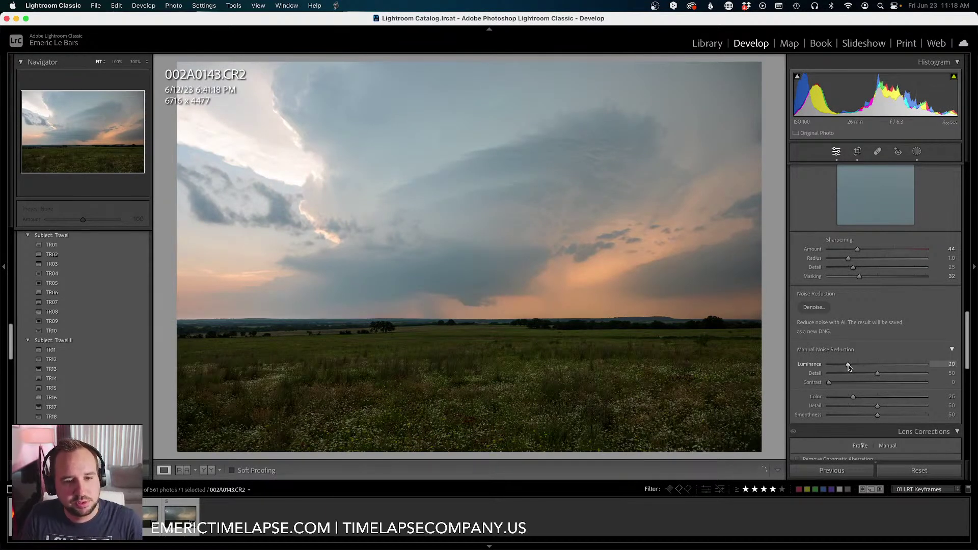
Remove chromatic aberration, enable the lens profile corrections, and set the profile's Vignetting amount to 67.
scroll(870, 352, down, 5)
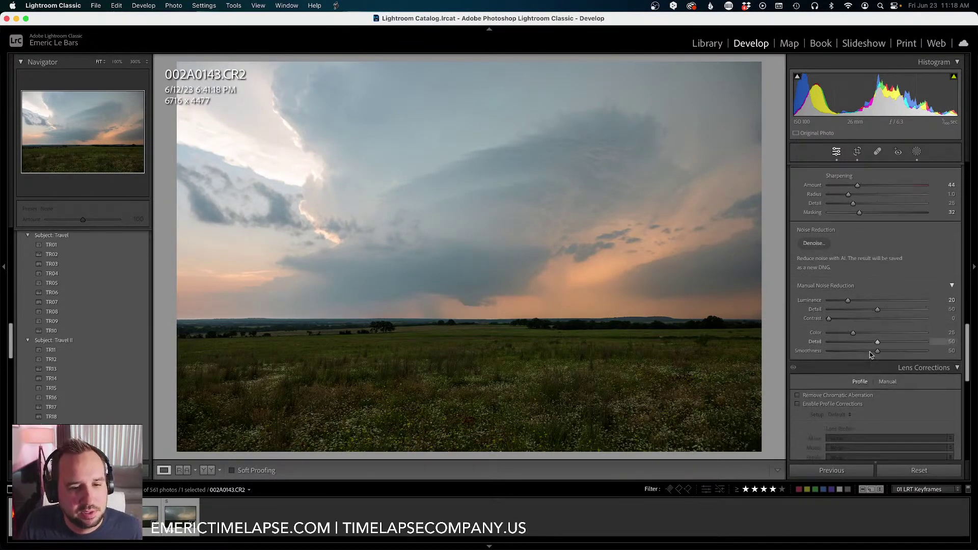
click(798, 386)
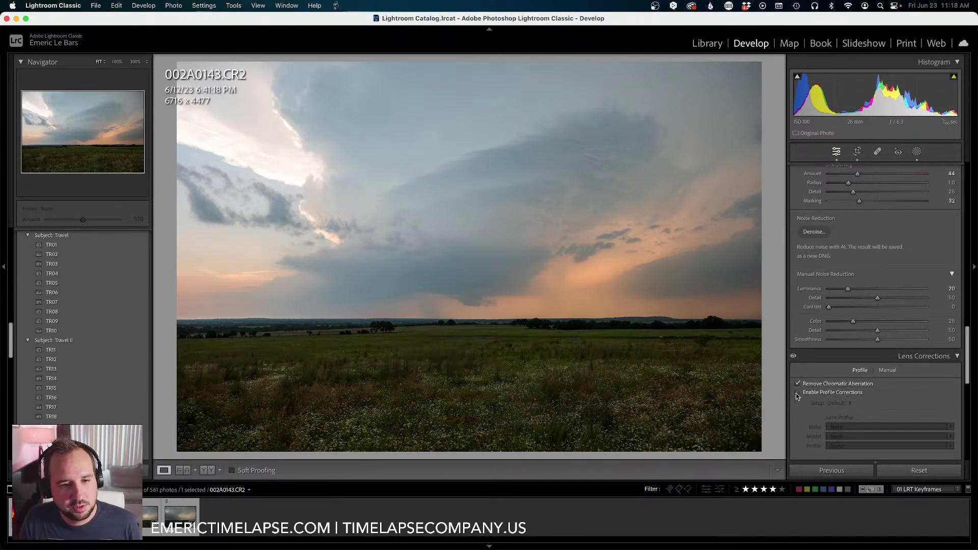
scroll(798, 396, up, 1)
click(798, 405)
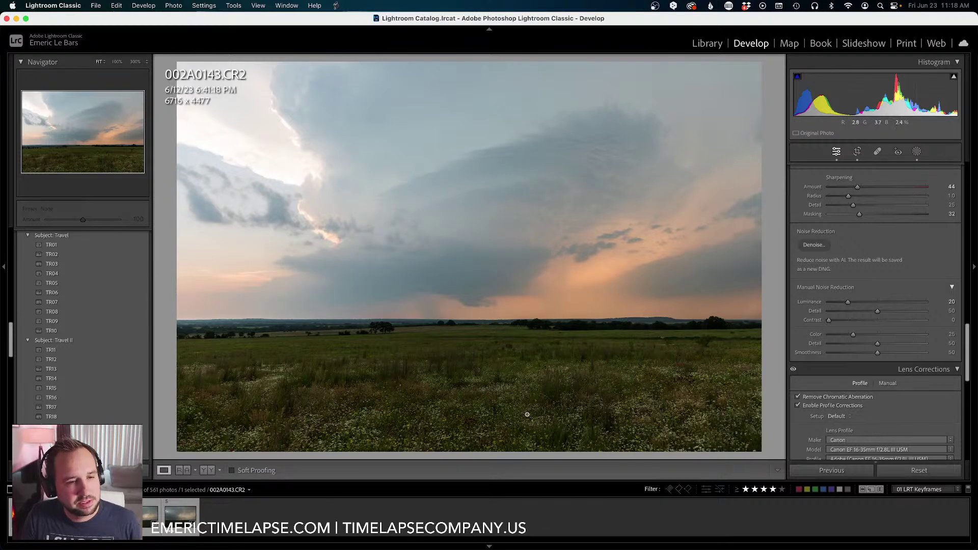
scroll(814, 383, down, 5)
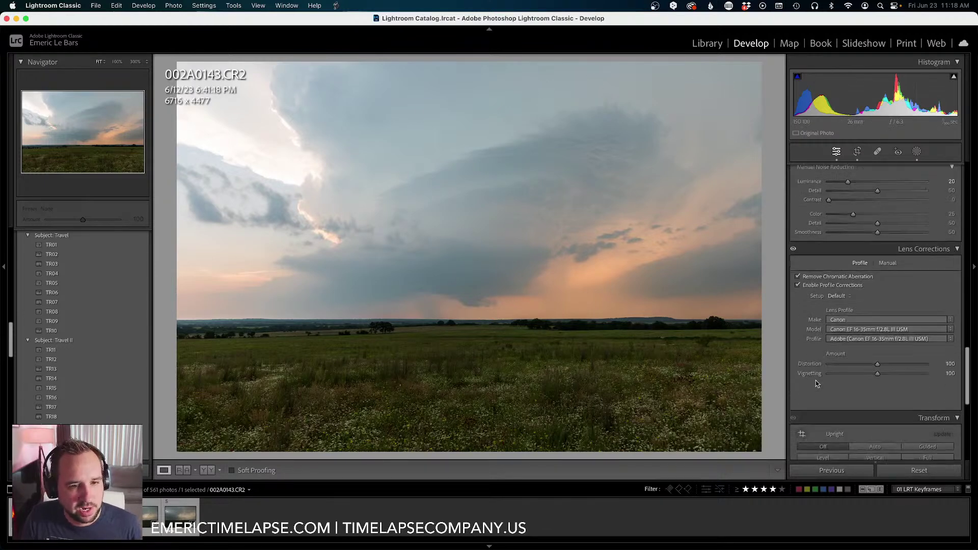
drag(879, 368, 861, 368)
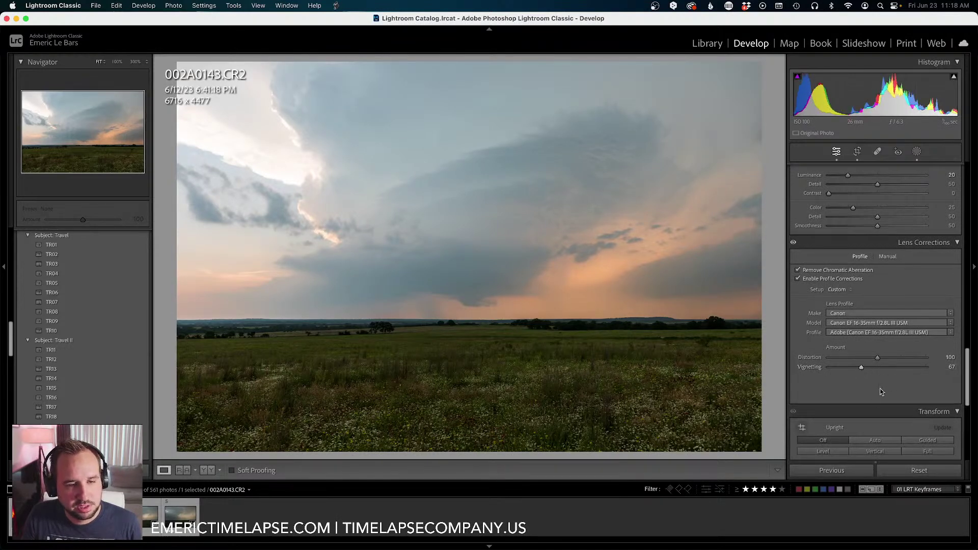
Select the LRT Mask 2 linear gradient covering the field, narrow its transition, and position it just below the horizon.
scroll(879, 393, up, 5)
scroll(879, 393, up, 2)
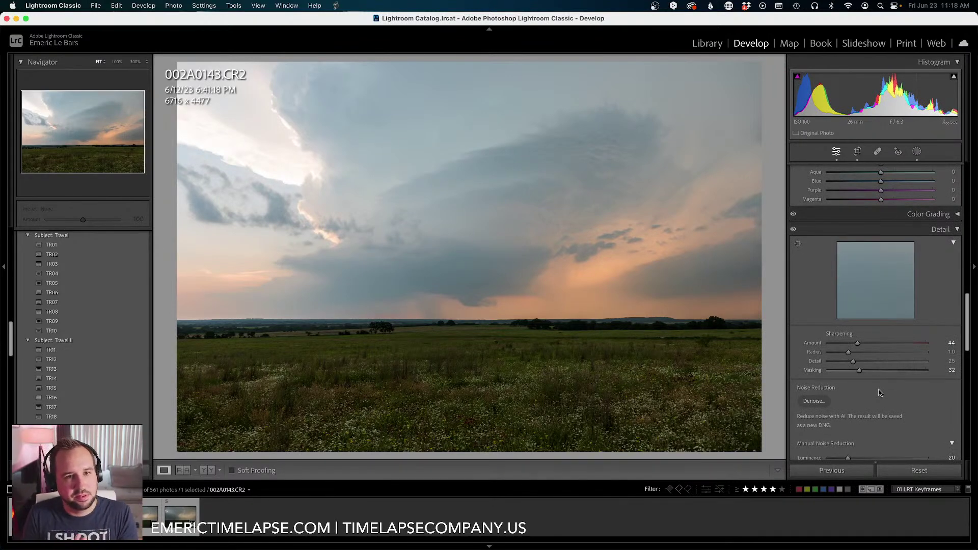
scroll(879, 393, up, 5)
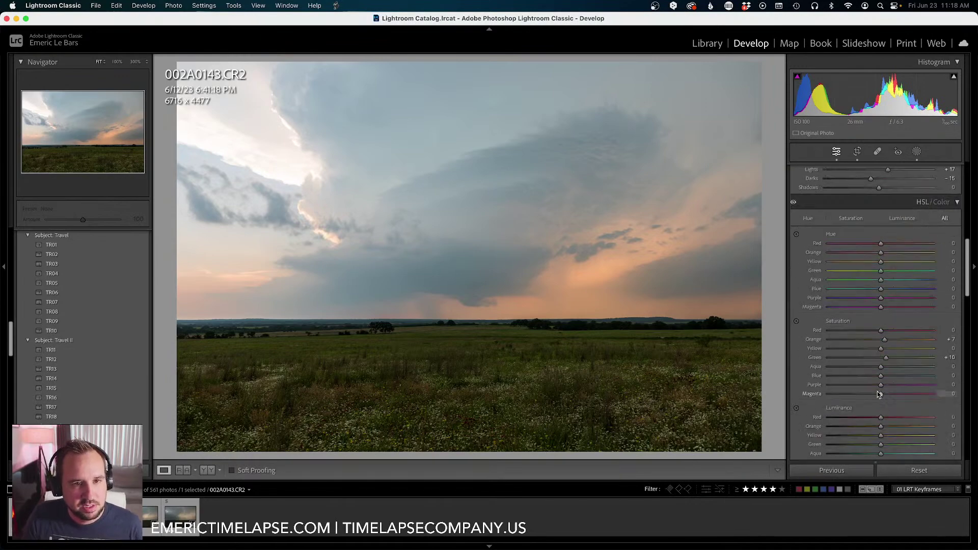
scroll(899, 197, up, 2)
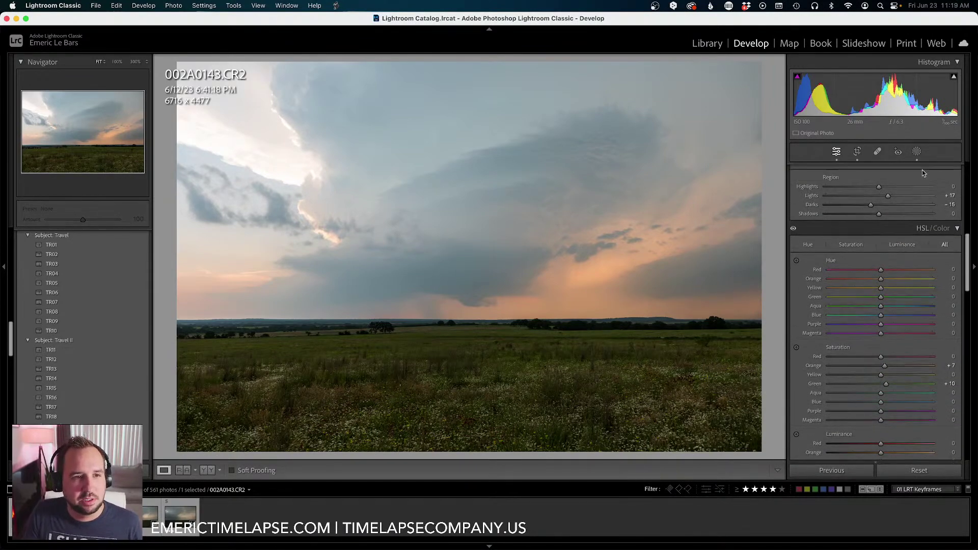
scroll(797, 285, up, 4)
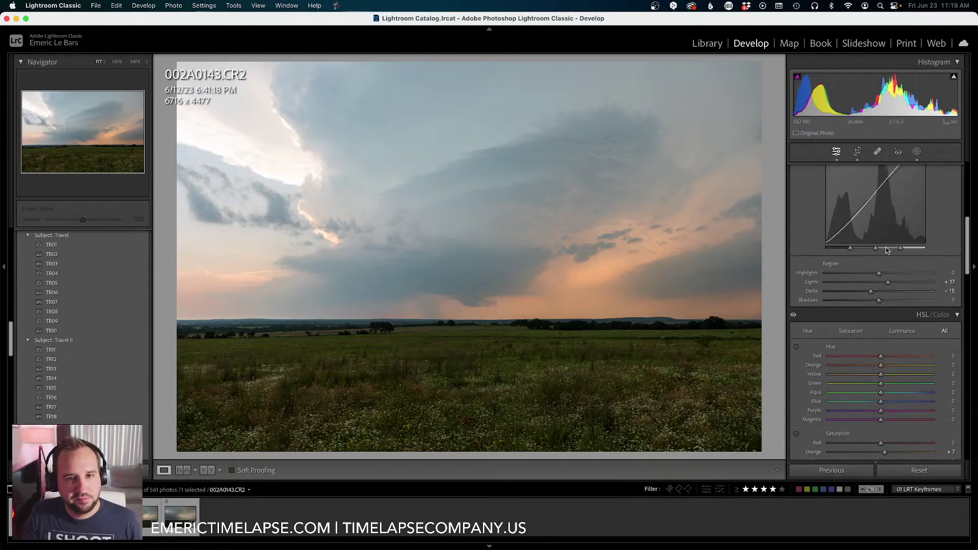
scroll(943, 208, up, 10)
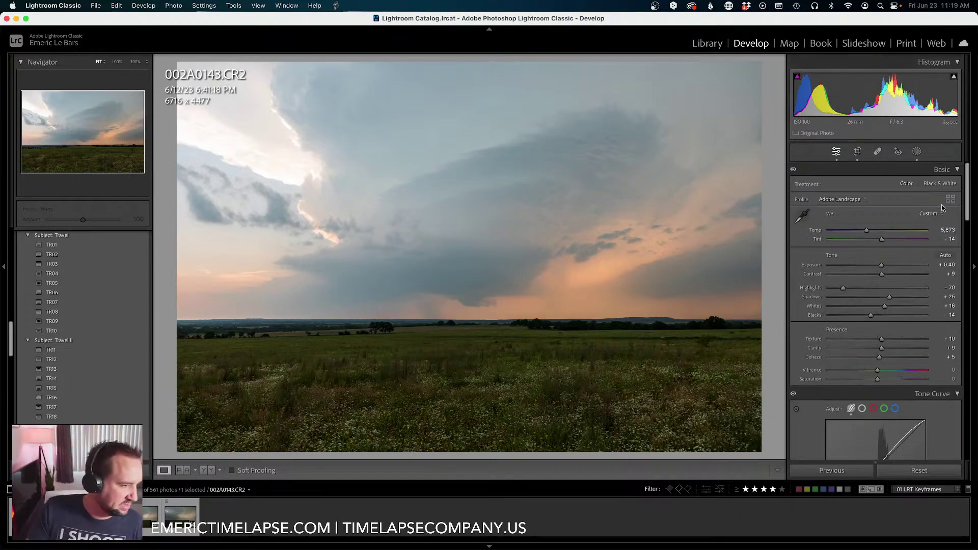
click(922, 154)
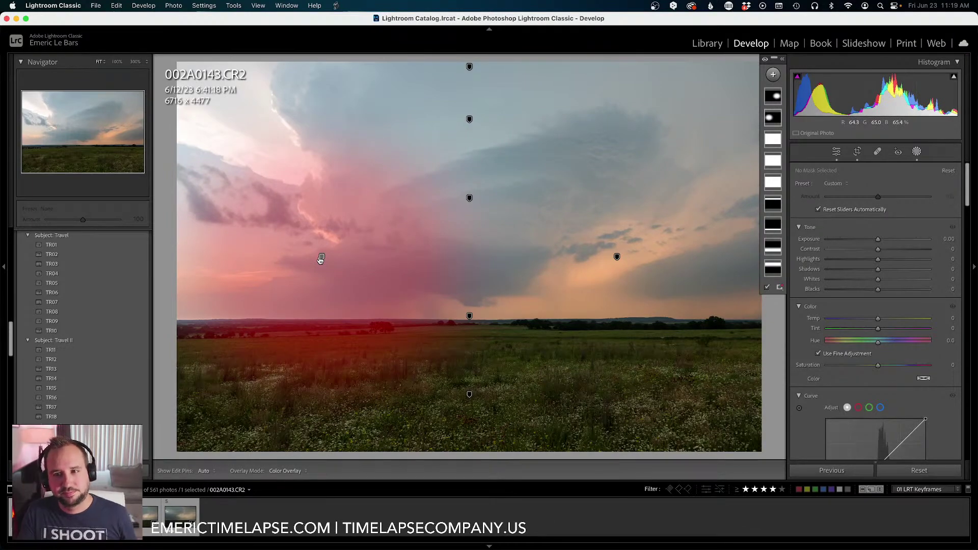
click(470, 318)
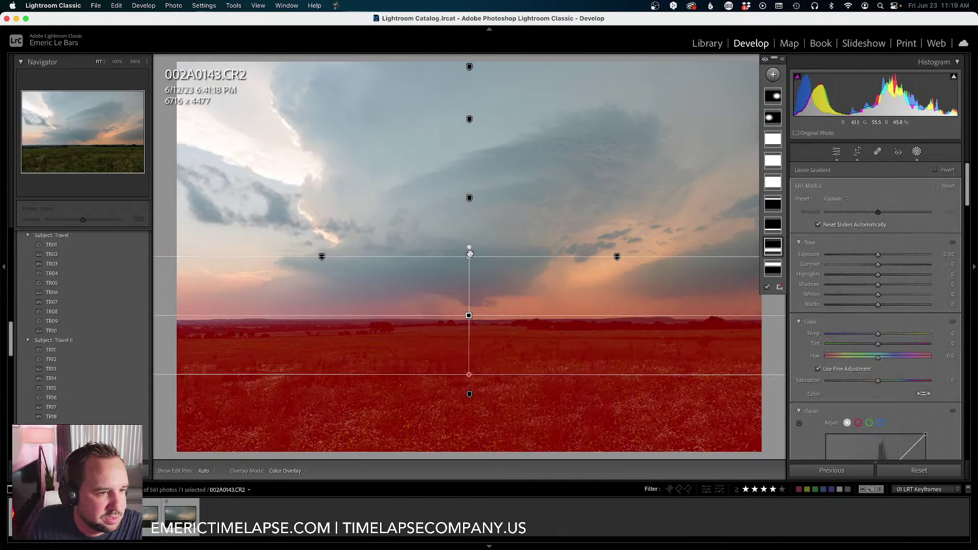
drag(467, 257, 470, 329)
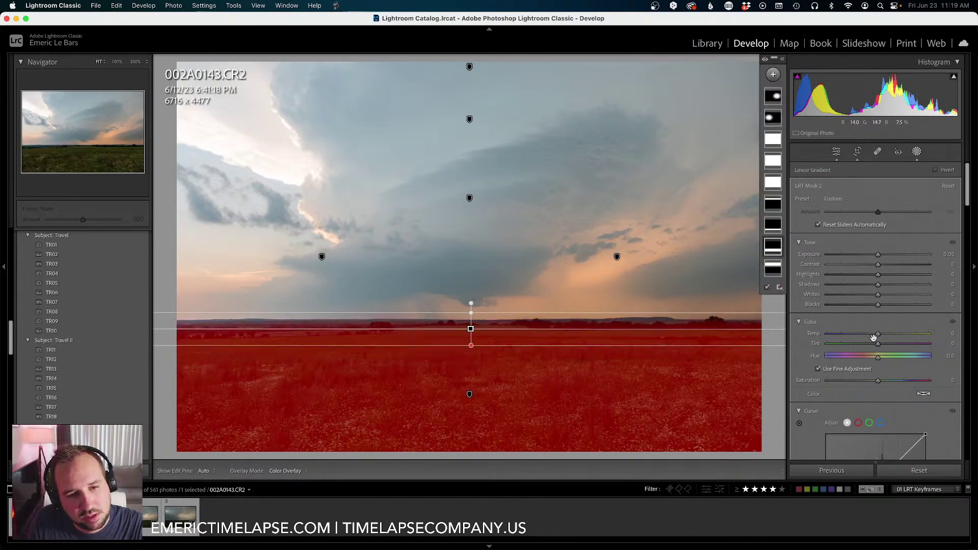
Set the field gradient's Exposure to 0.19 and Shadows to 14, and nudge the gradient slightly up toward the horizon.
drag(880, 255, 881, 255)
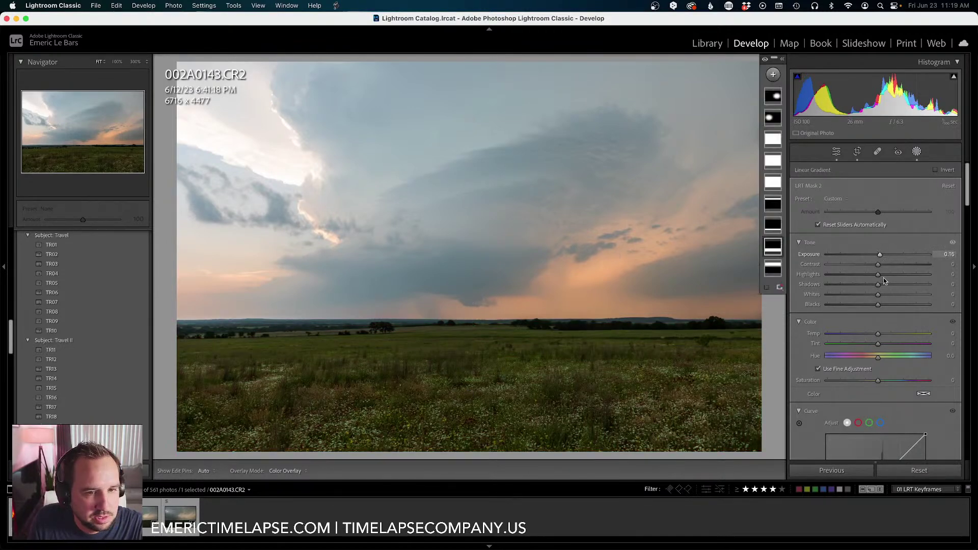
drag(879, 284, 882, 259)
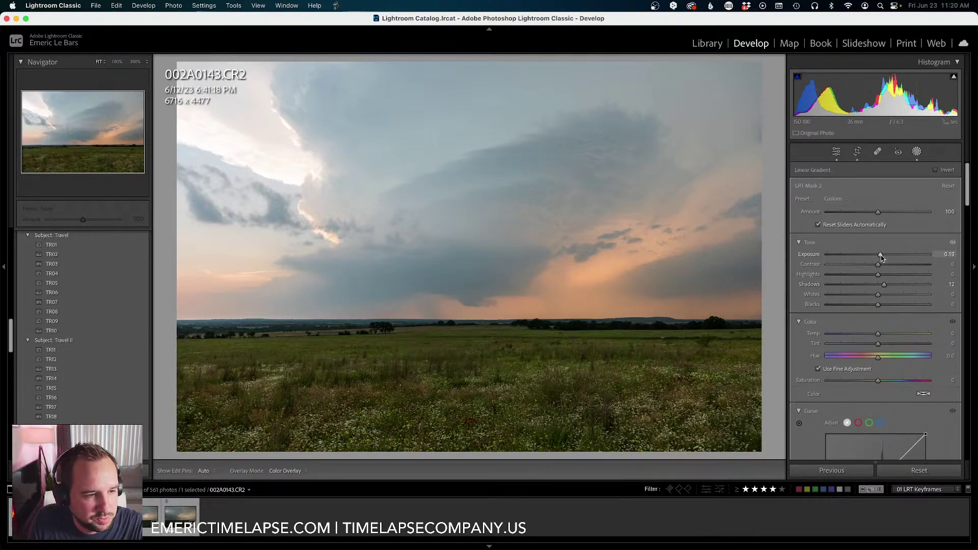
drag(882, 258, 882, 258)
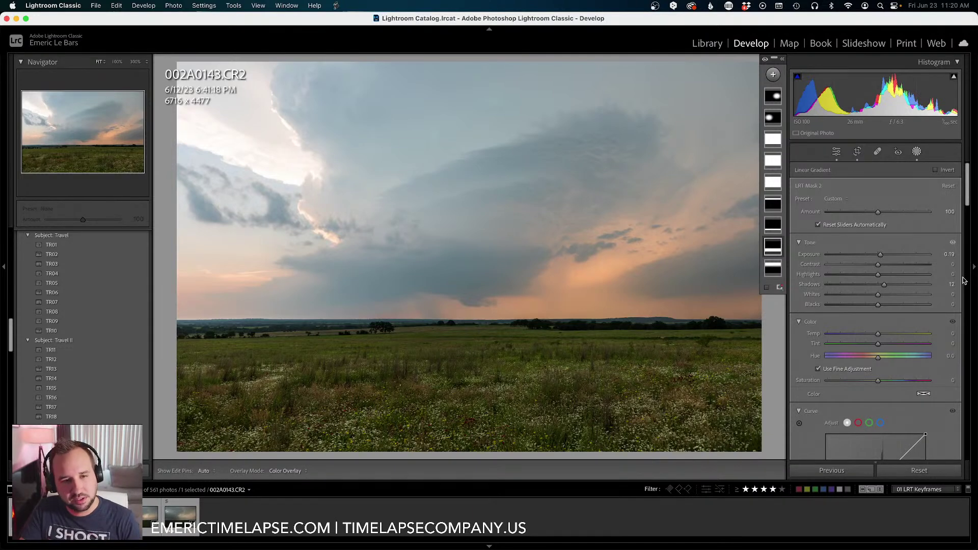
mouse_move(504, 362)
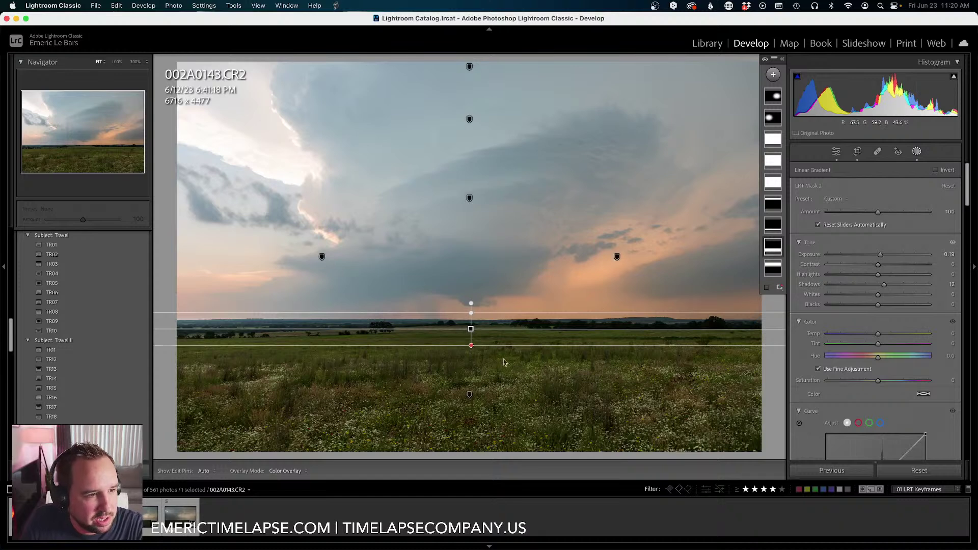
drag(471, 328, 471, 328)
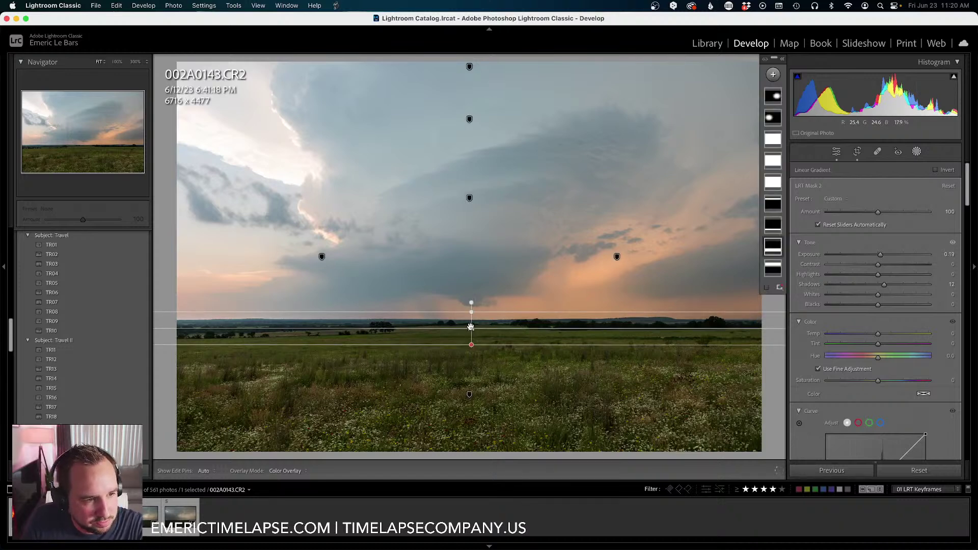
drag(884, 284, 885, 287)
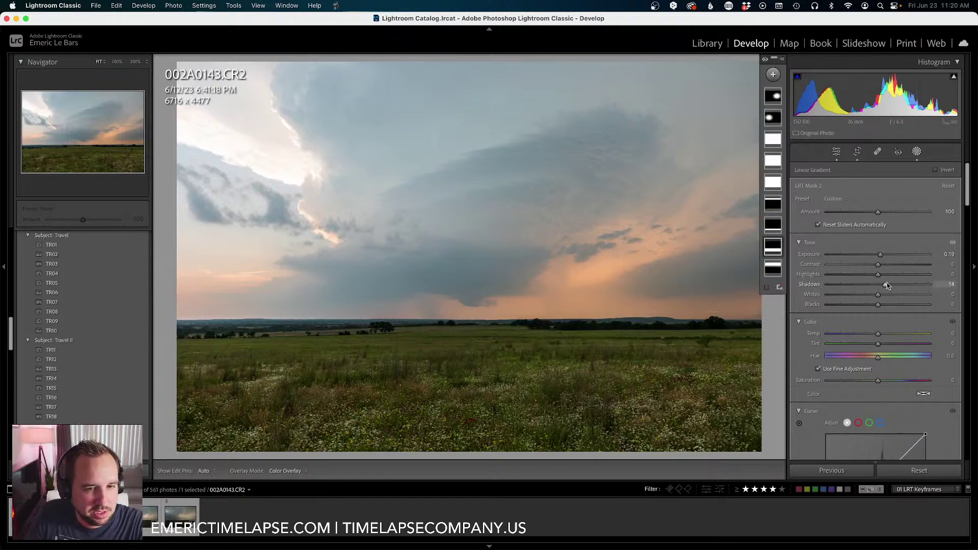
Set the LRT Mask 2 field gradient's Contrast to 3.
scroll(802, 361, down, 1)
scroll(802, 362, down, 10)
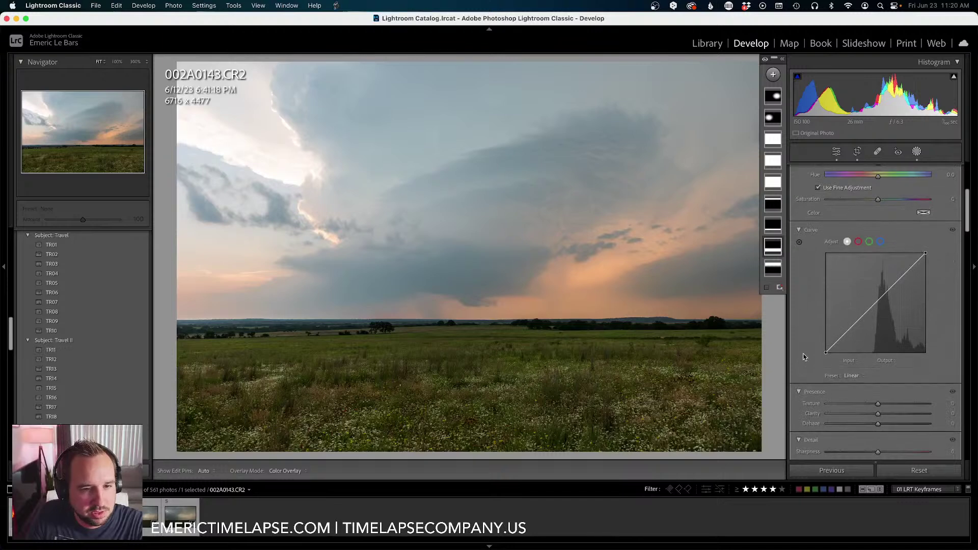
scroll(804, 356, up, 9)
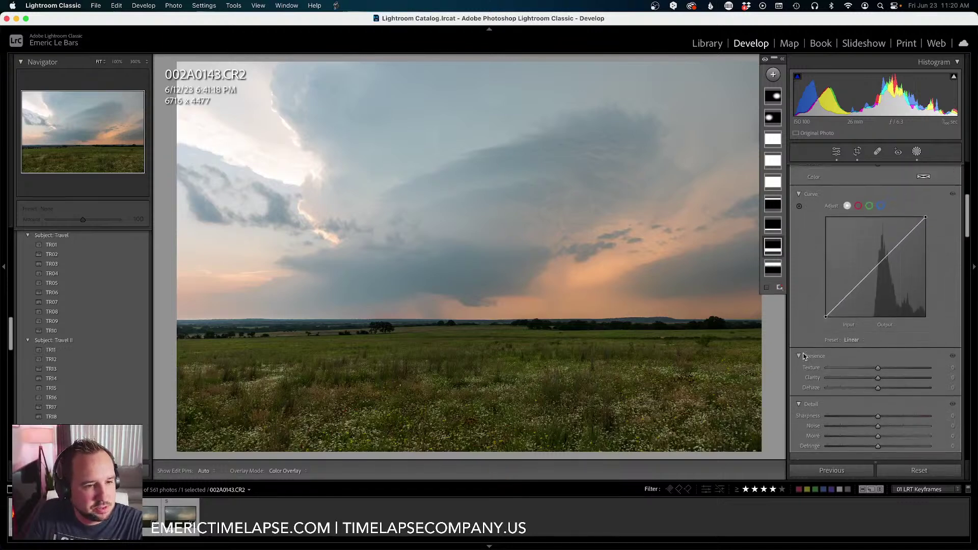
scroll(804, 356, up, 2)
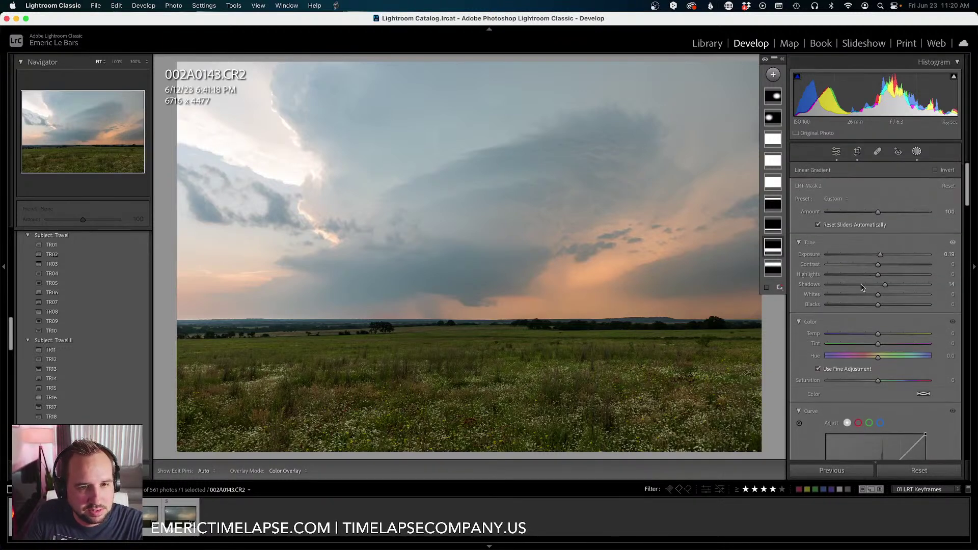
drag(878, 269, 880, 267)
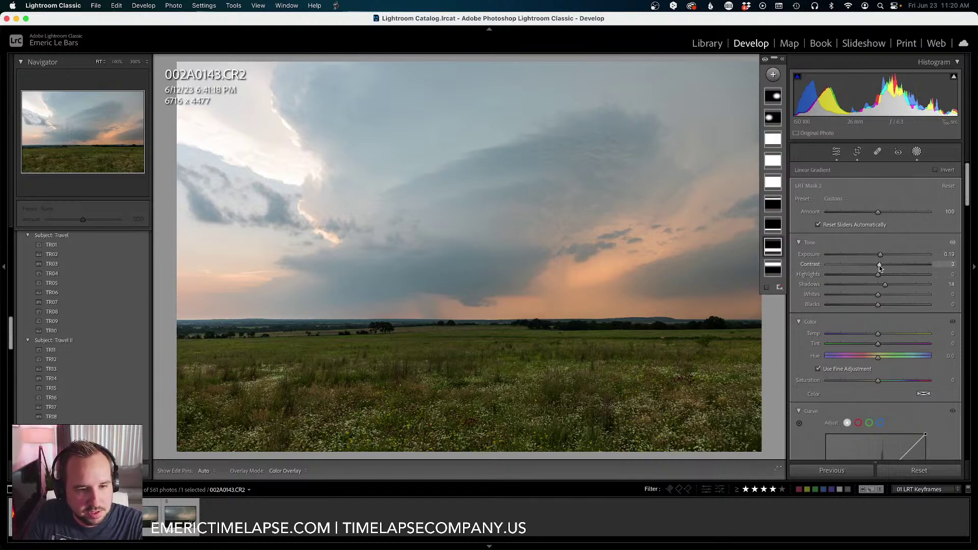
Select the LRT Mask 1 sky gradient, narrow its transition, and position it over the horizon so it covers the whole sky.
mouse_move(478, 265)
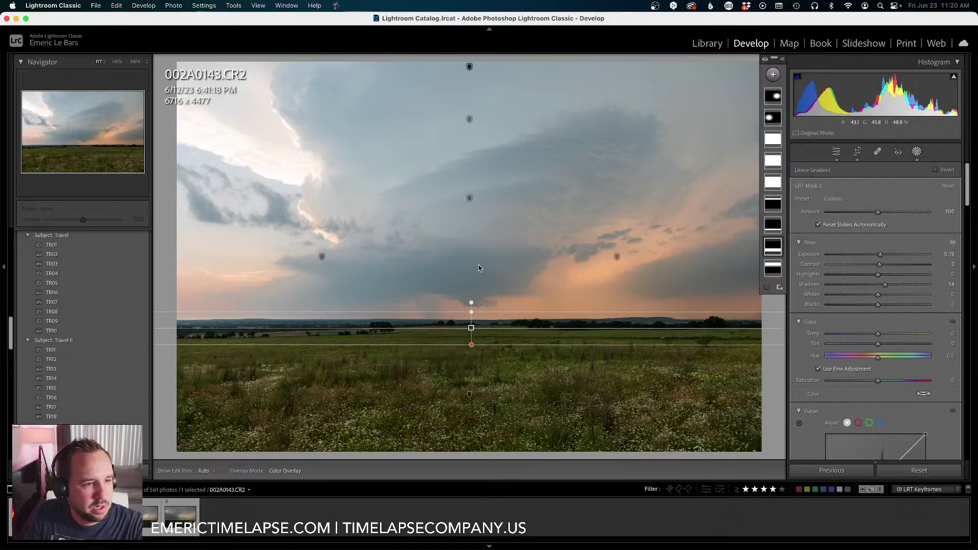
click(469, 198)
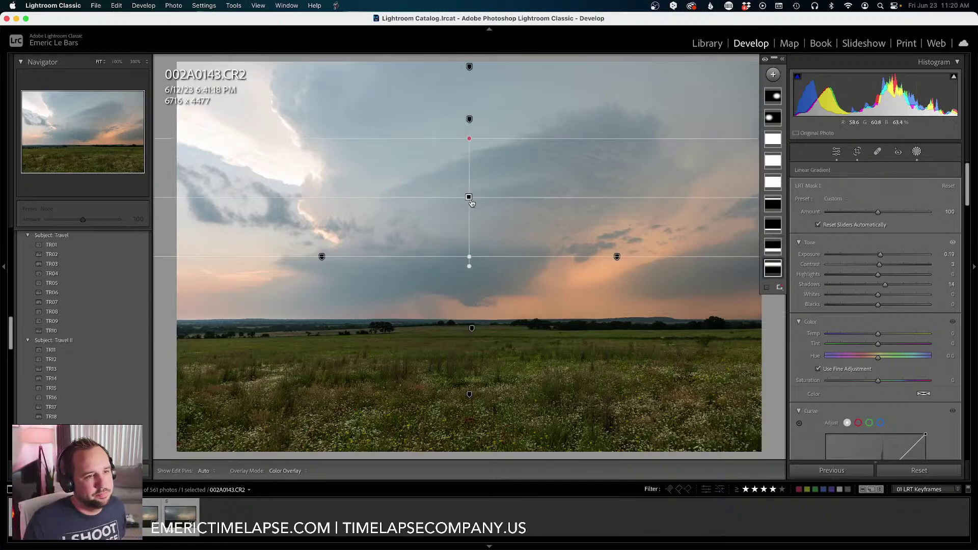
drag(469, 257, 462, 191)
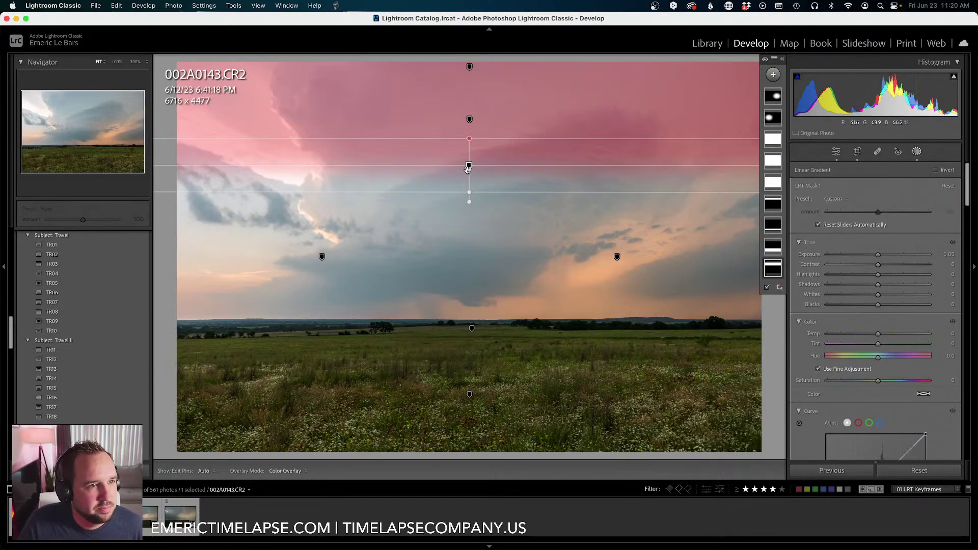
drag(468, 165, 506, 300)
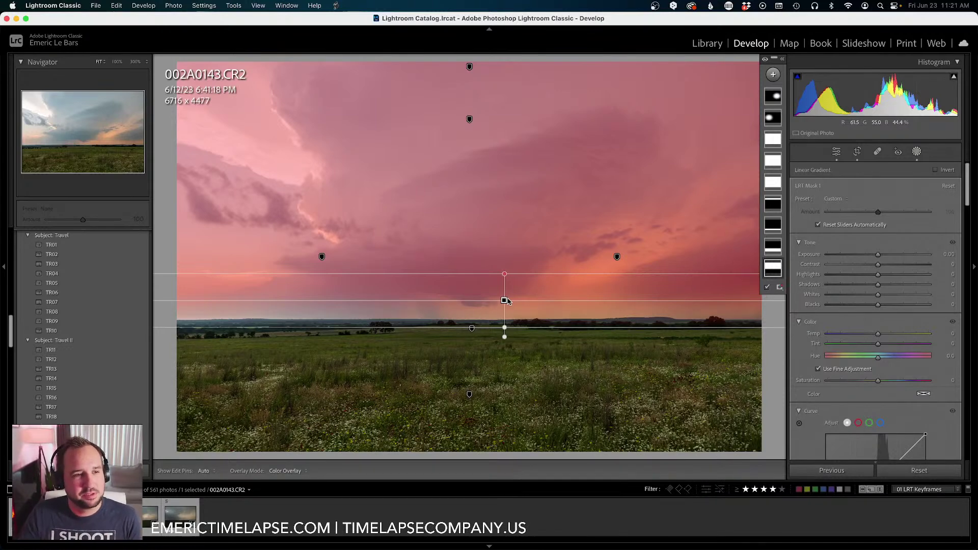
drag(504, 300, 504, 302)
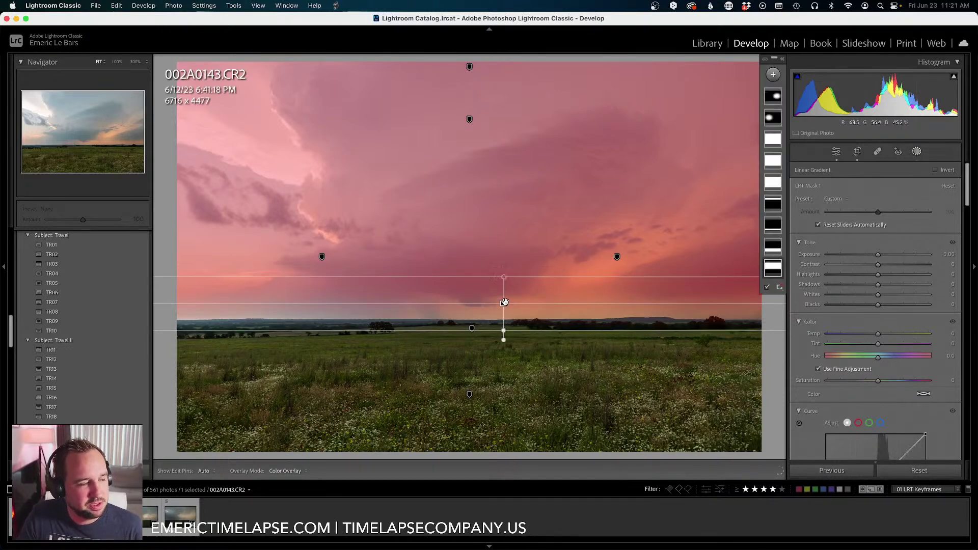
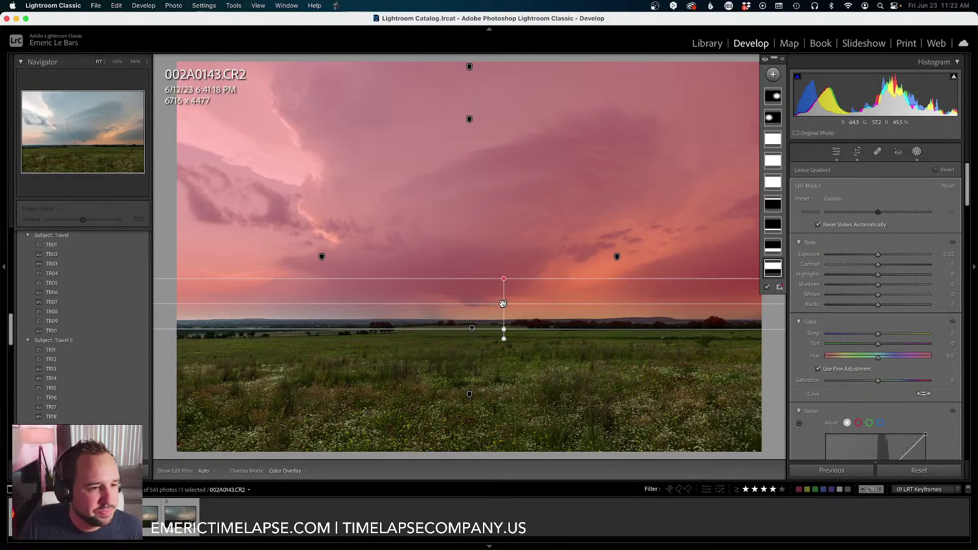
drag(503, 304, 503, 305)
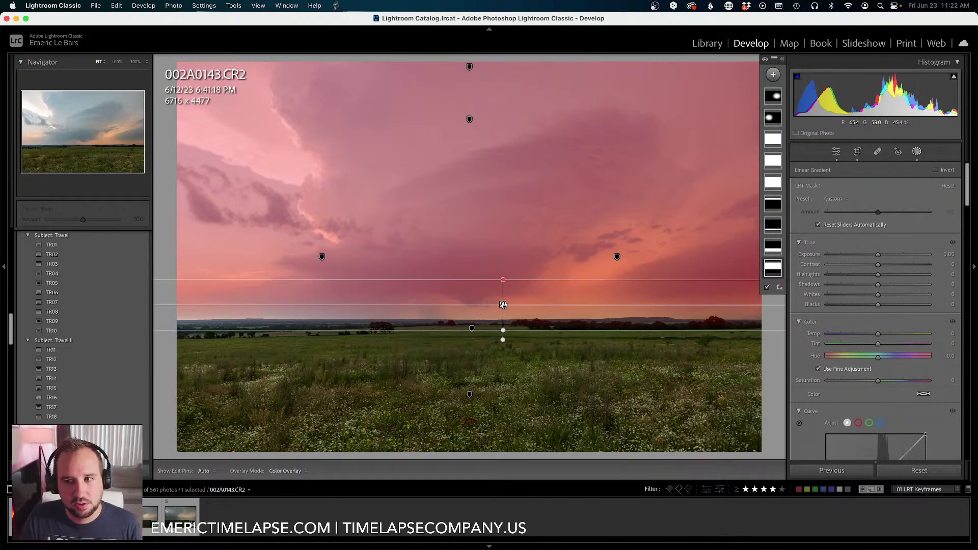
drag(503, 304, 499, 304)
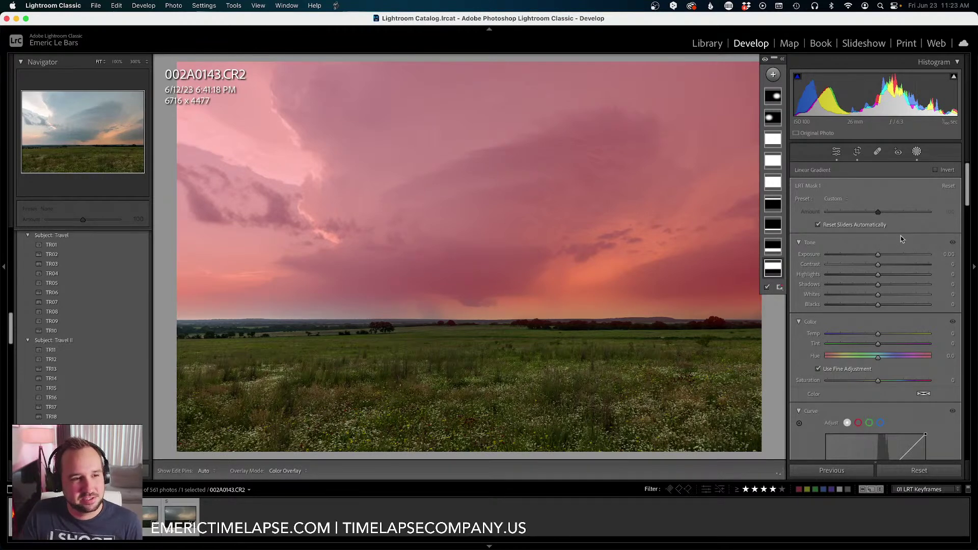
Set the sky gradient's Exposure to -0.22, Contrast to 6, Texture to 21, Clarity to 19, and Dehaze to 10.
mouse_move(481, 316)
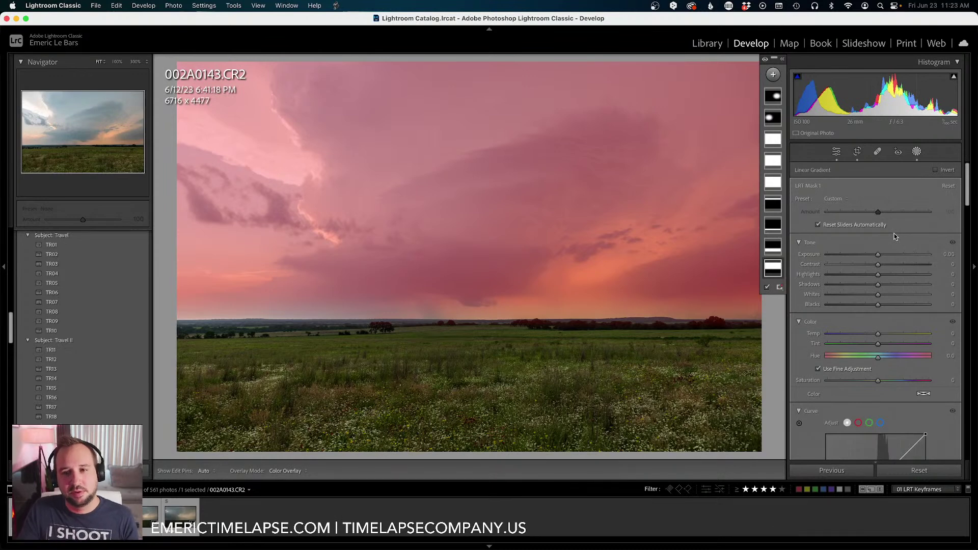
drag(878, 255, 882, 267)
key(XF86MonBrightnessUp)
scroll(799, 339, down, 3)
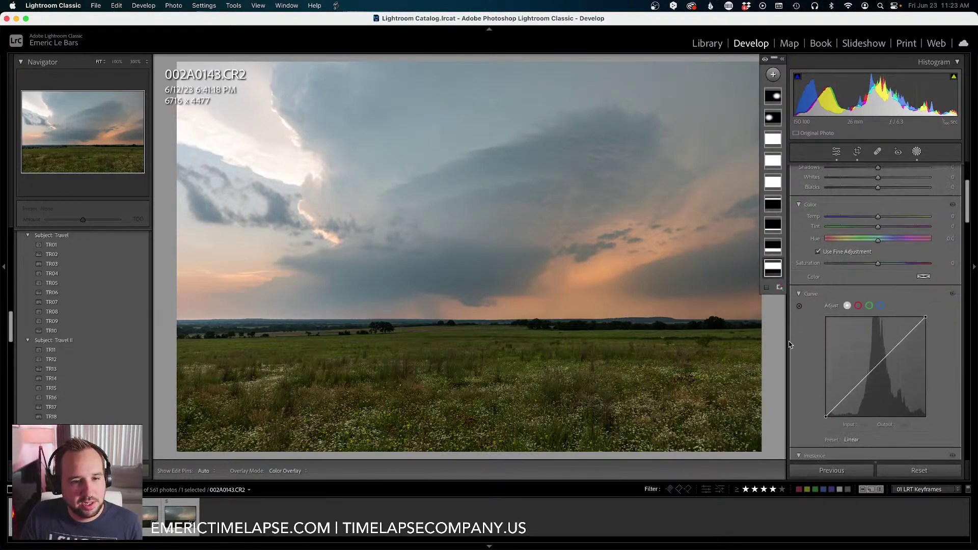
scroll(805, 337, down, 5)
mouse_move(876, 292)
mouse_down()
mouse_move(892, 290)
mouse_move(881, 310)
mouse_up()
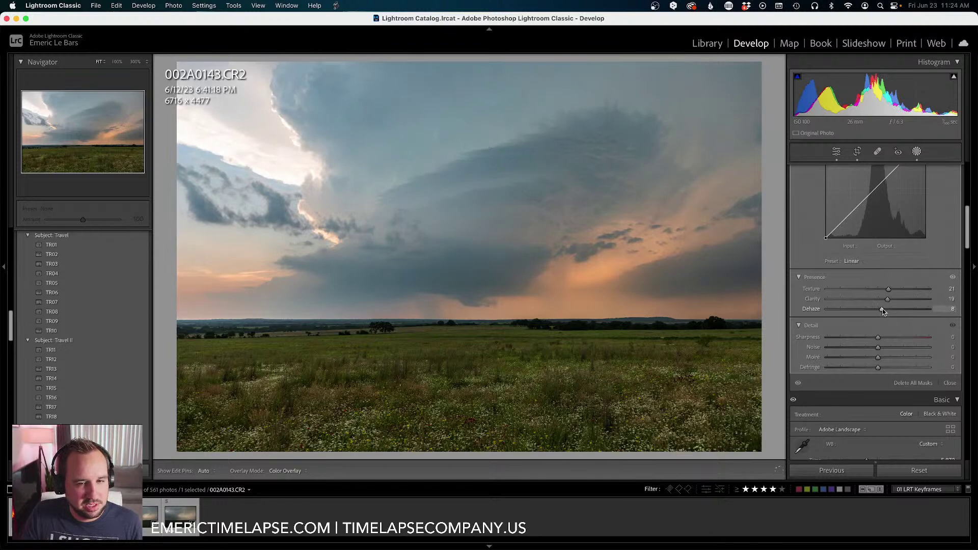
drag(883, 309, 884, 309)
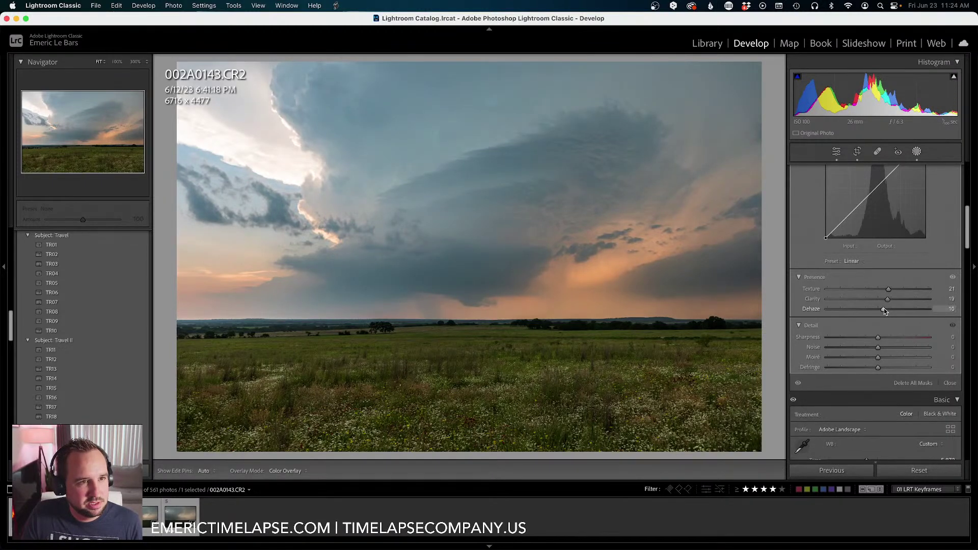
drag(885, 310, 883, 311)
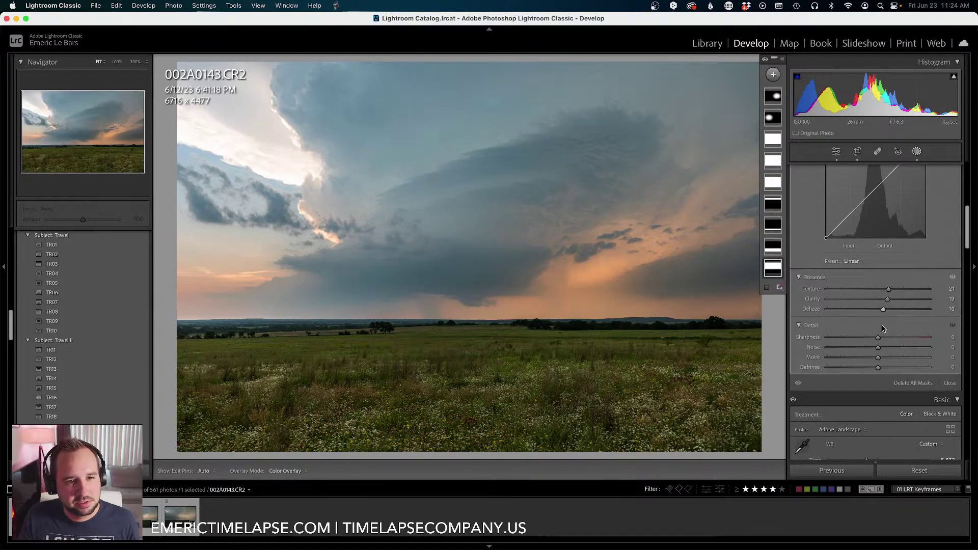
Shape the sky gradient's curve into a mild S with points at input 95, output 81 and input 173, output 178.
scroll(883, 326, up, 2)
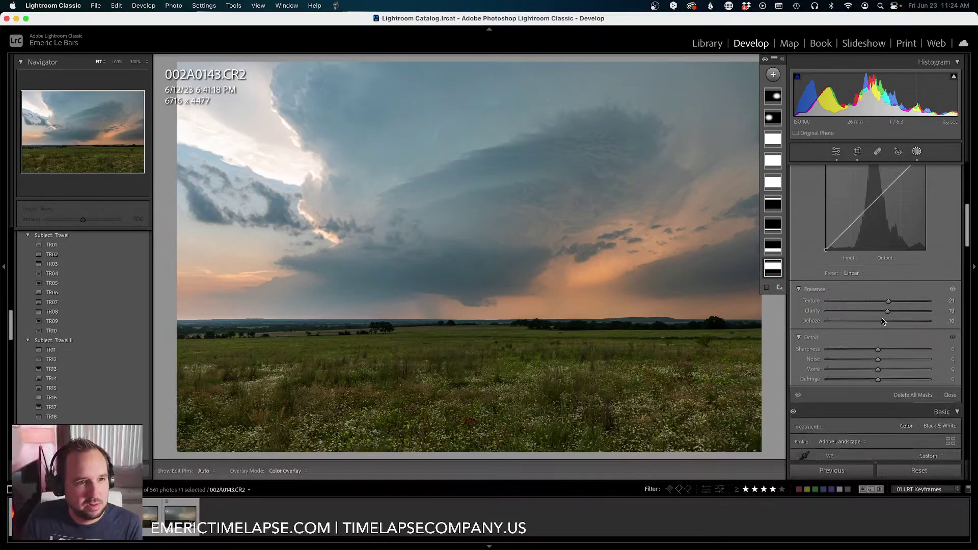
scroll(883, 321, up, 1)
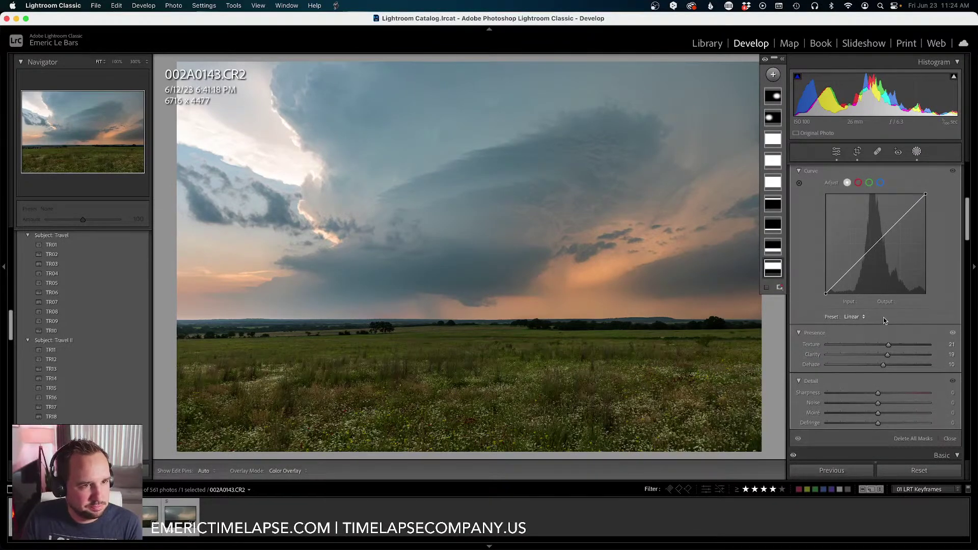
scroll(884, 317, up, 2)
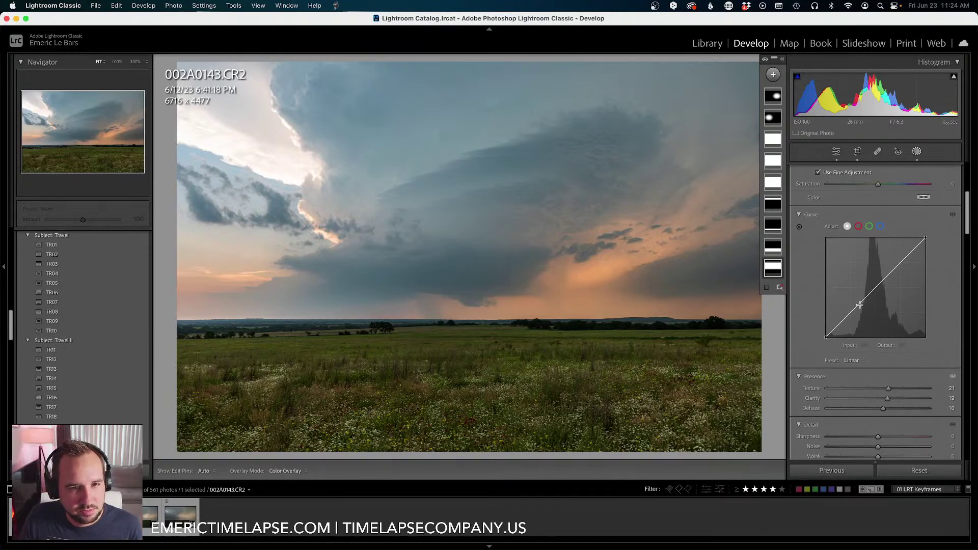
drag(858, 303, 862, 306)
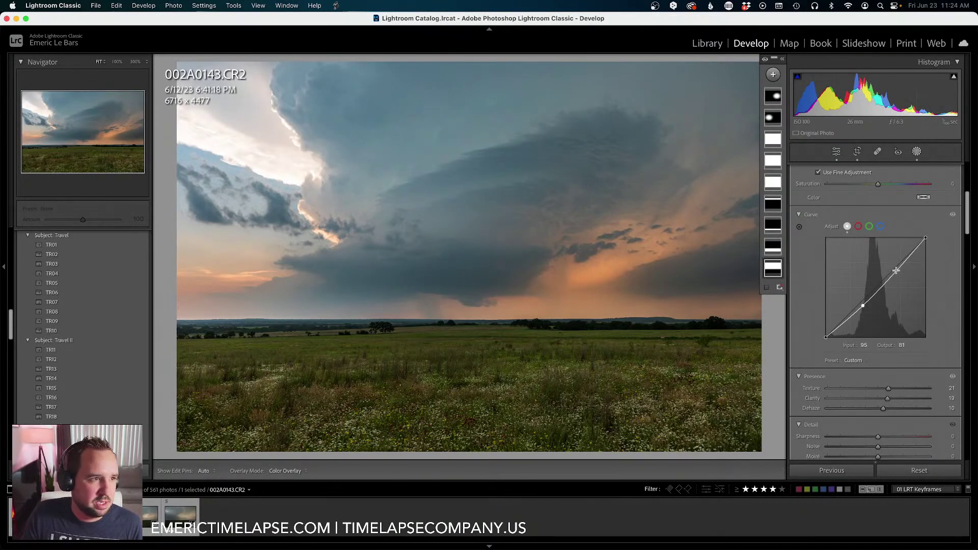
drag(896, 272, 894, 269)
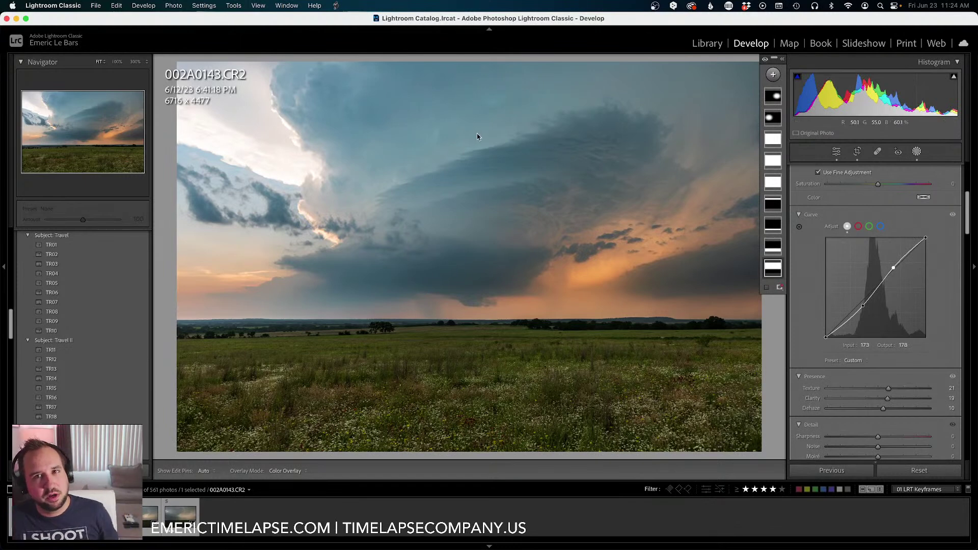
key(h)
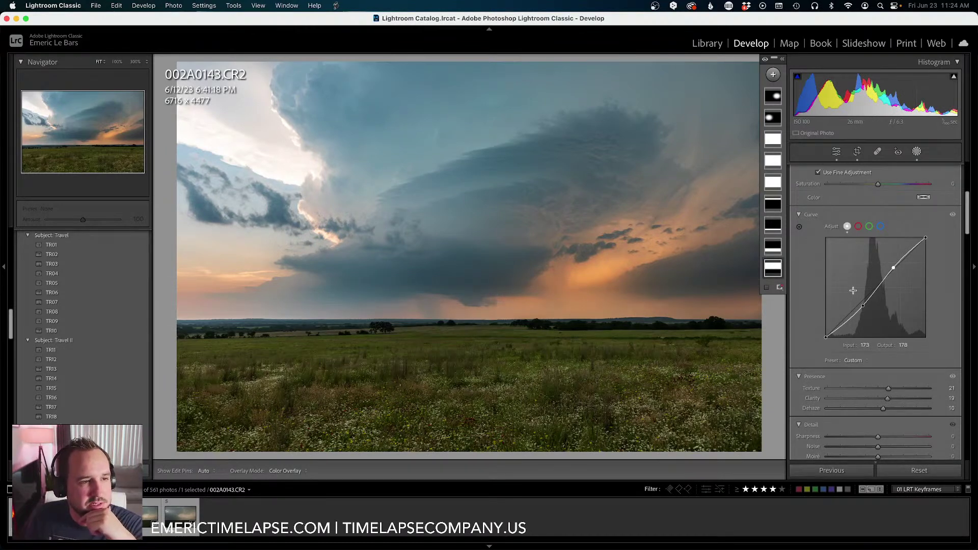
Set the sky gradient's Blacks to -9, Exposure to -0.26, and Contrast to 17, and close masking.
scroll(852, 290, up, 8)
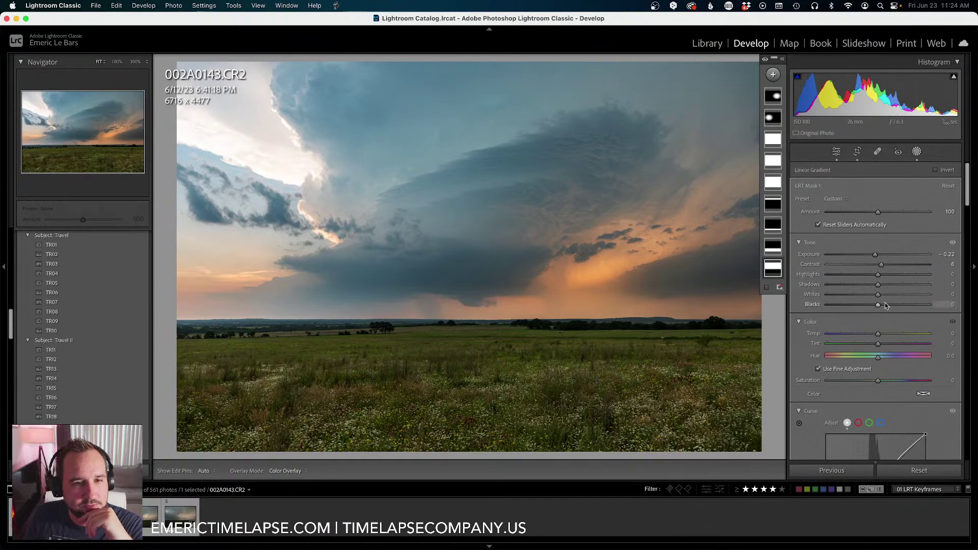
drag(878, 305, 874, 307)
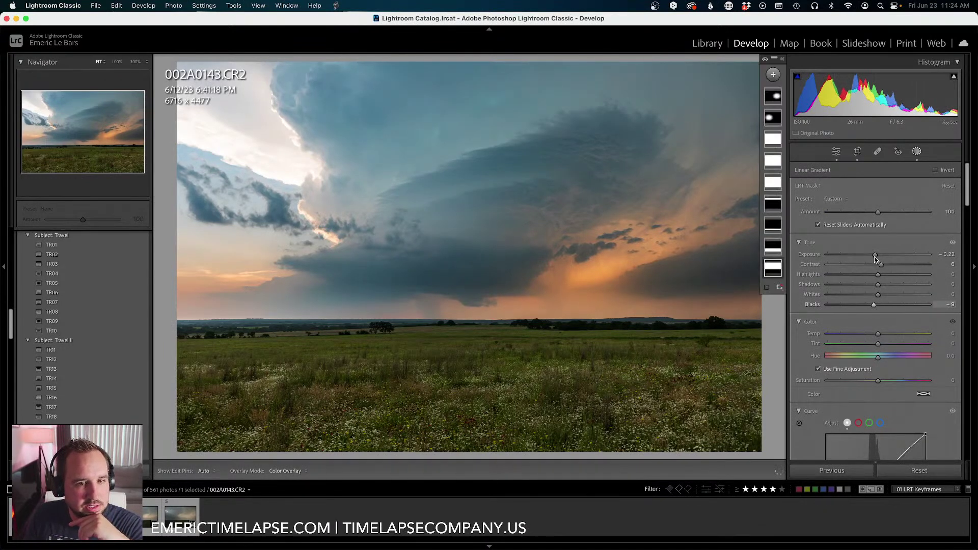
drag(875, 253, 886, 266)
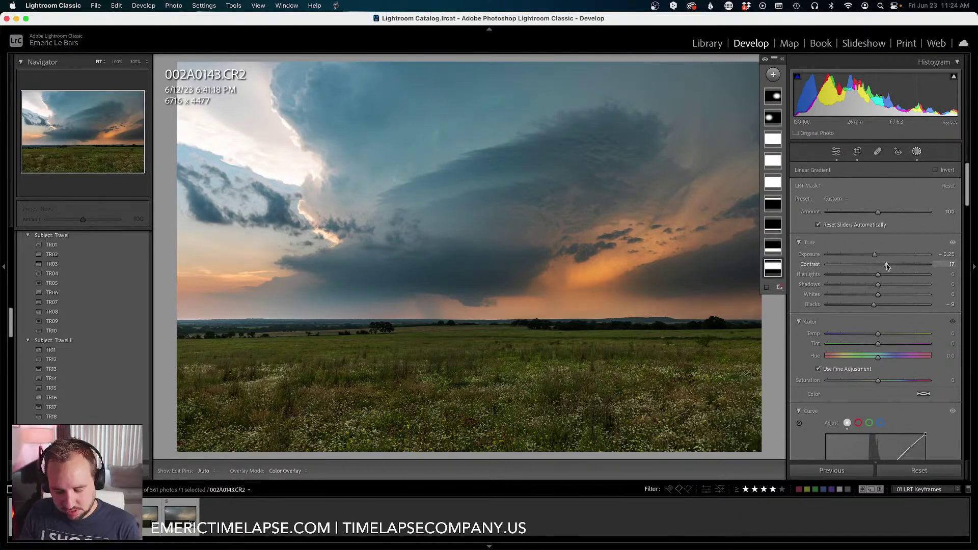
key(Escape)
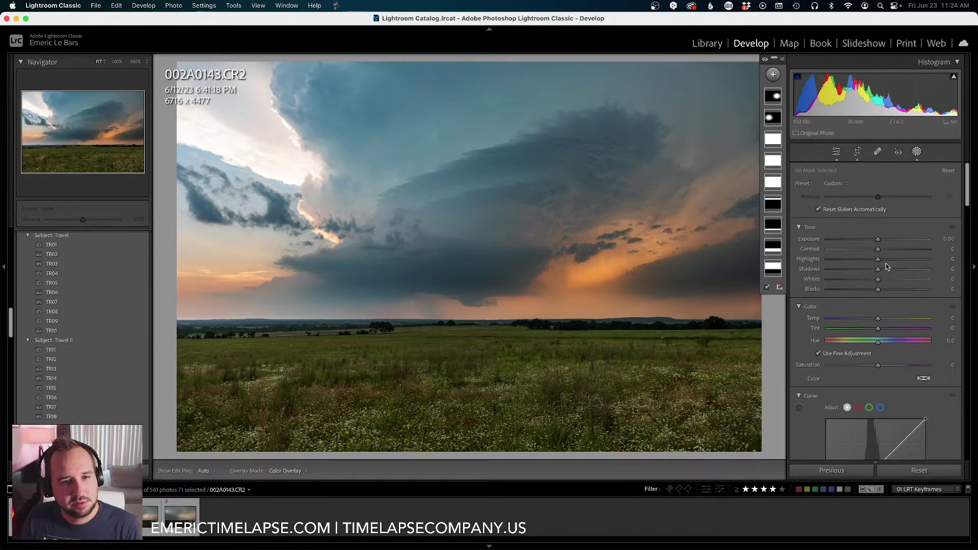
key(Escape)
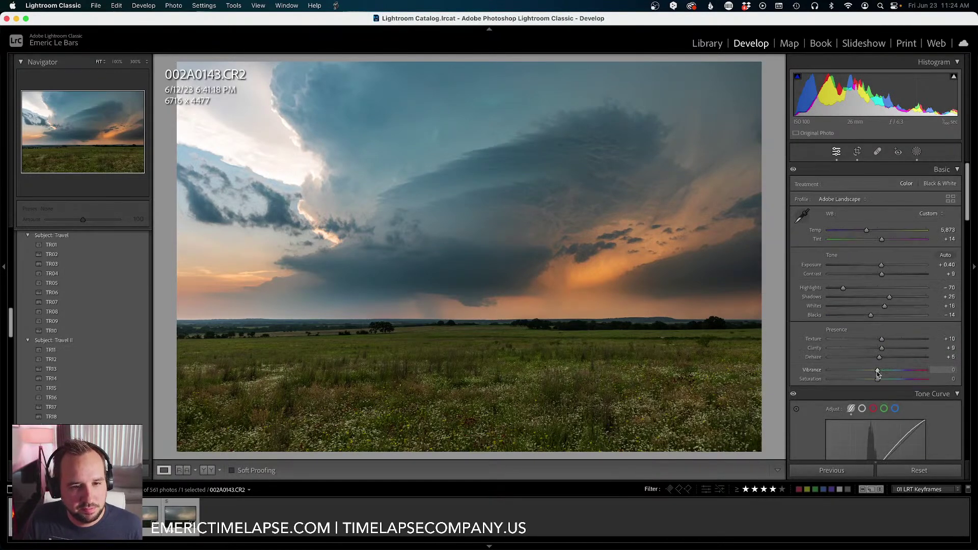
Set the photo's global Vibrance to +24, Saturation to -10, and white balance Temp to 5,837.
drag(880, 373, 884, 373)
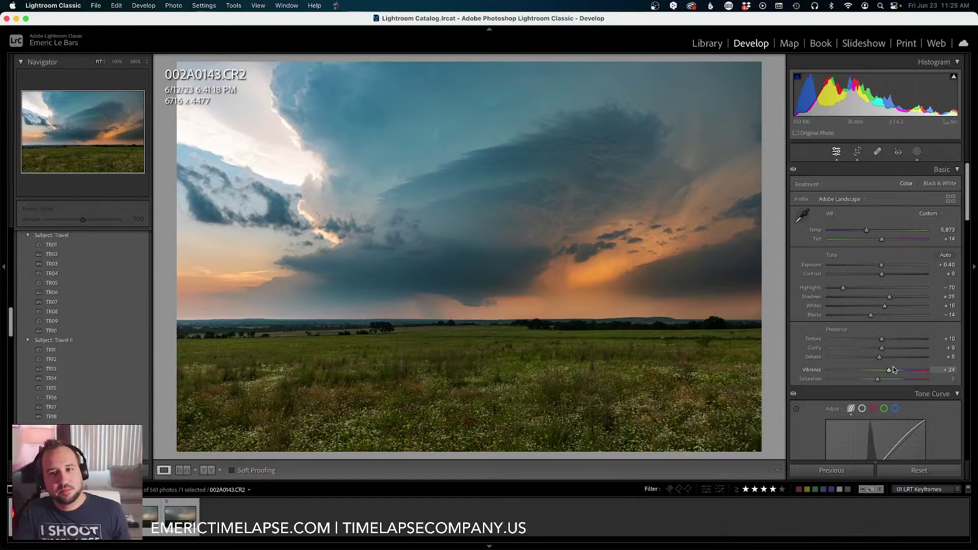
drag(878, 380, 871, 385)
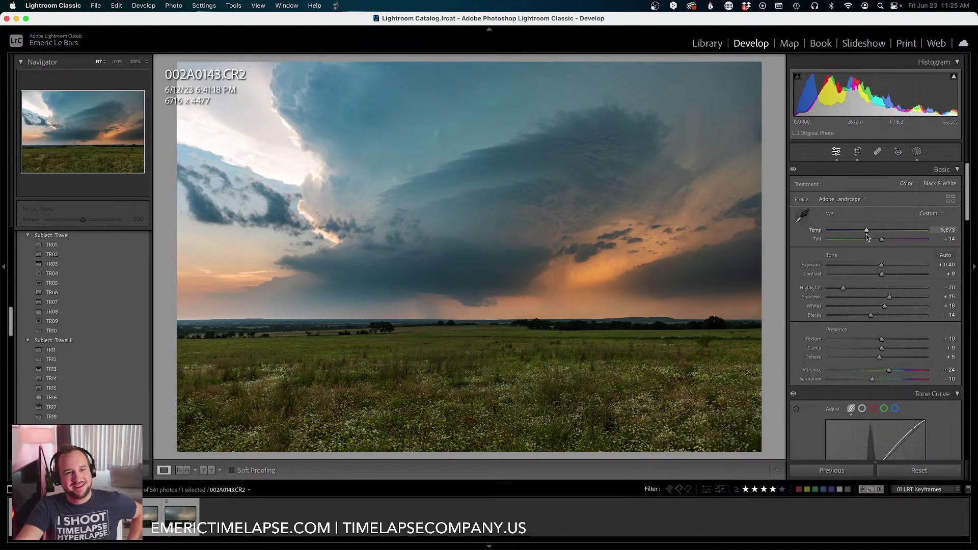
drag(867, 232, 867, 233)
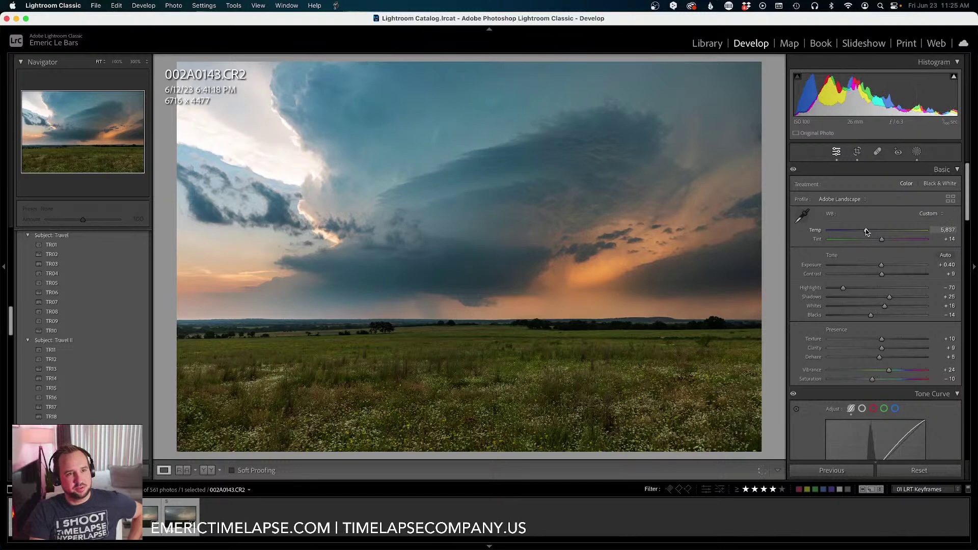
Try warming the global white balance Temp up to 6,487, and undo the last temperature changes.
key(backslash)
key(backslash)
key(backslash)
key(backslash)
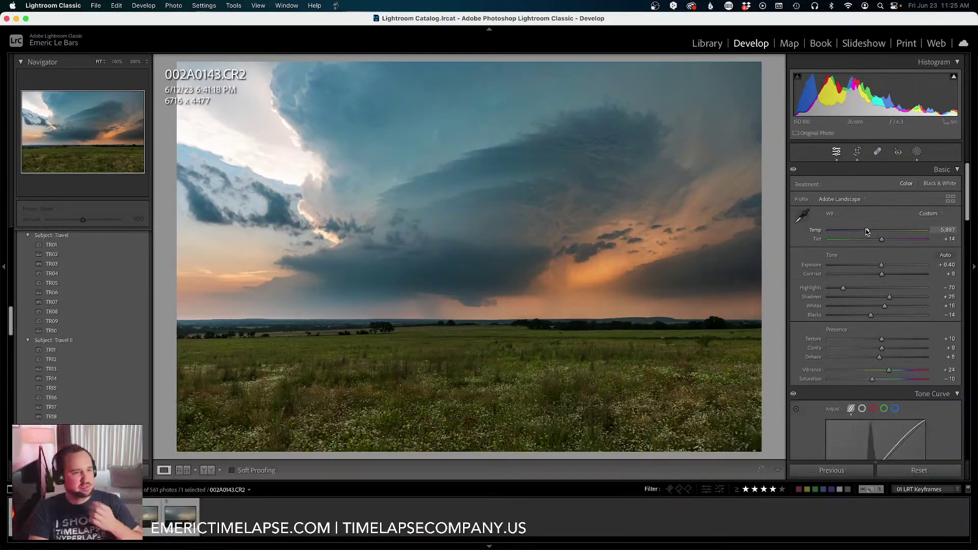
drag(868, 232, 868, 232)
key(backslash)
key(backslash)
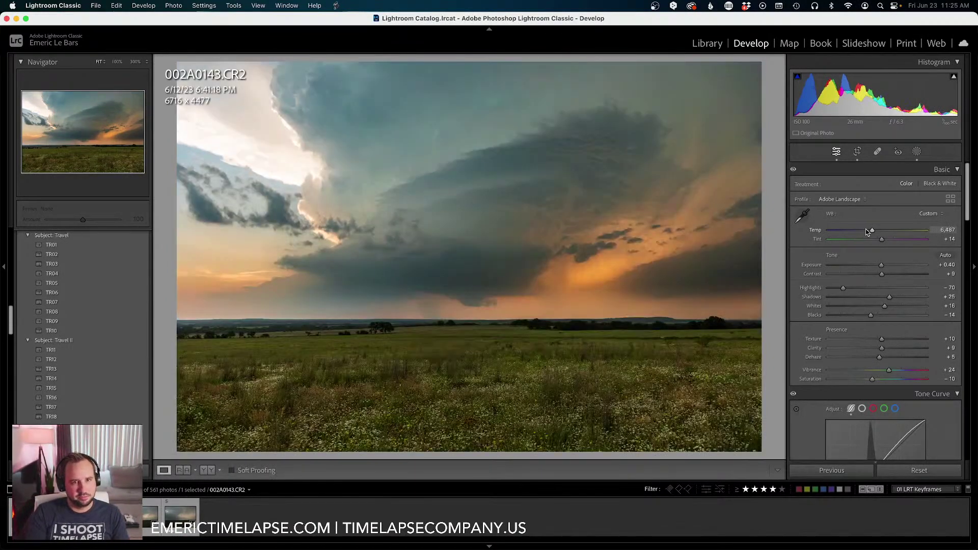
key(backslash)
key(backslash)
key(backslash)
key(backslash)
key(super+z)
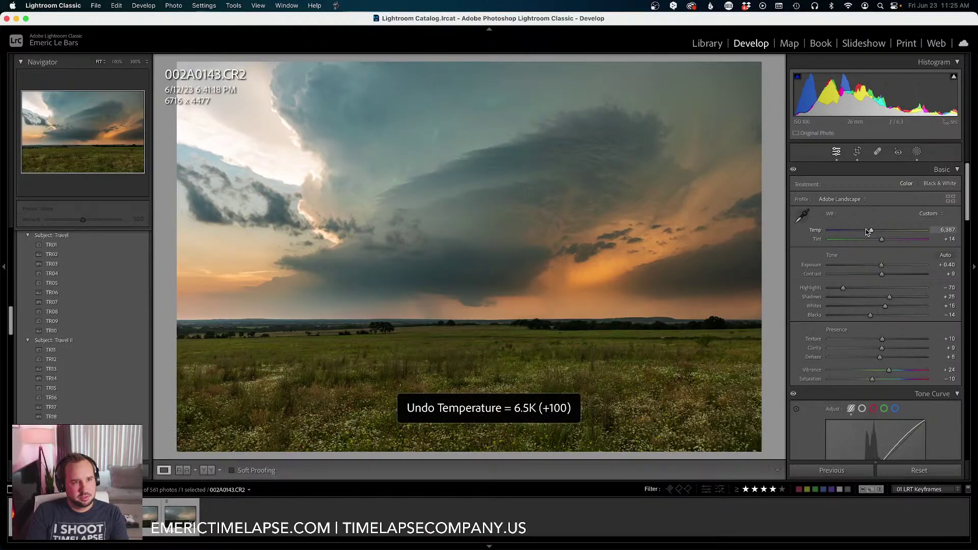
key(cmd+z)
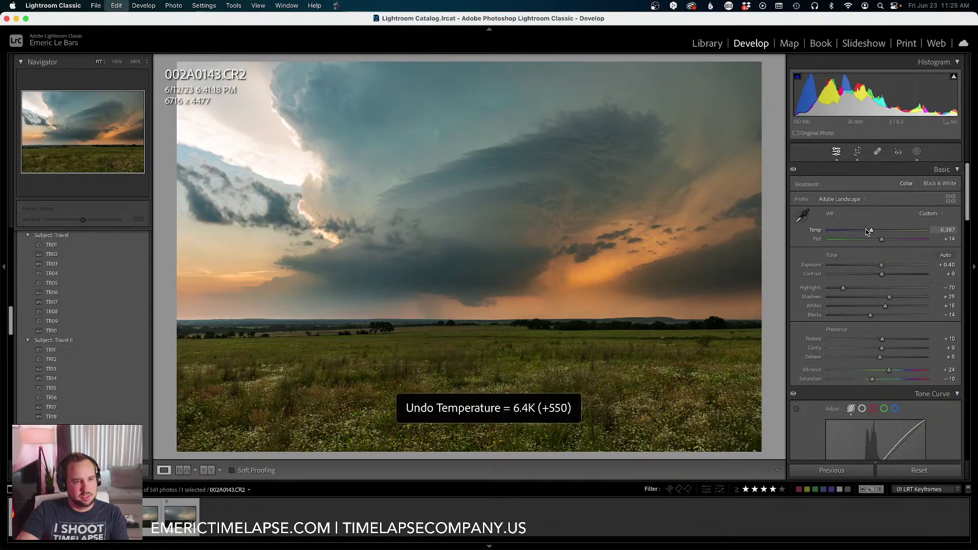
Undo the last temperature change, and set the photo's global Exposure to +0.50 and Contrast to +14.
key(cmd+z)
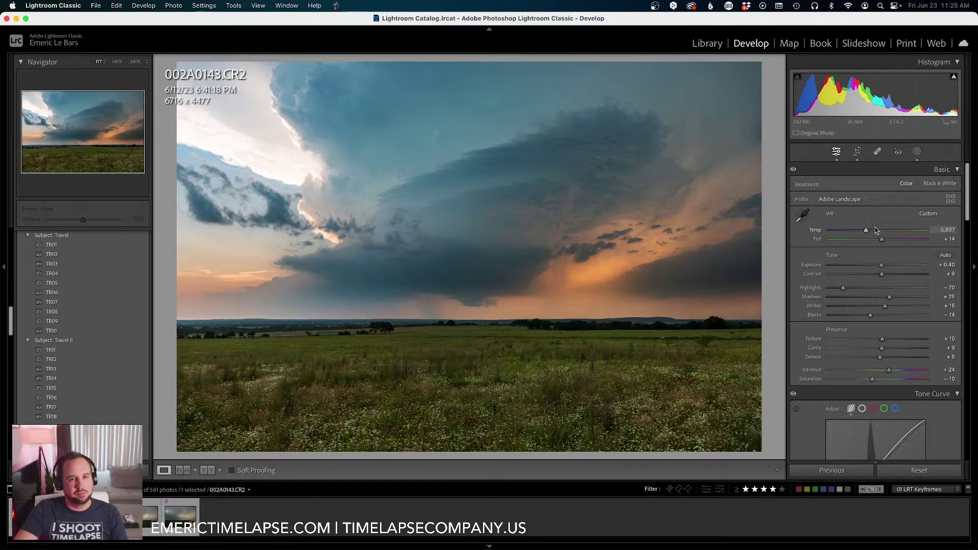
drag(881, 265, 885, 276)
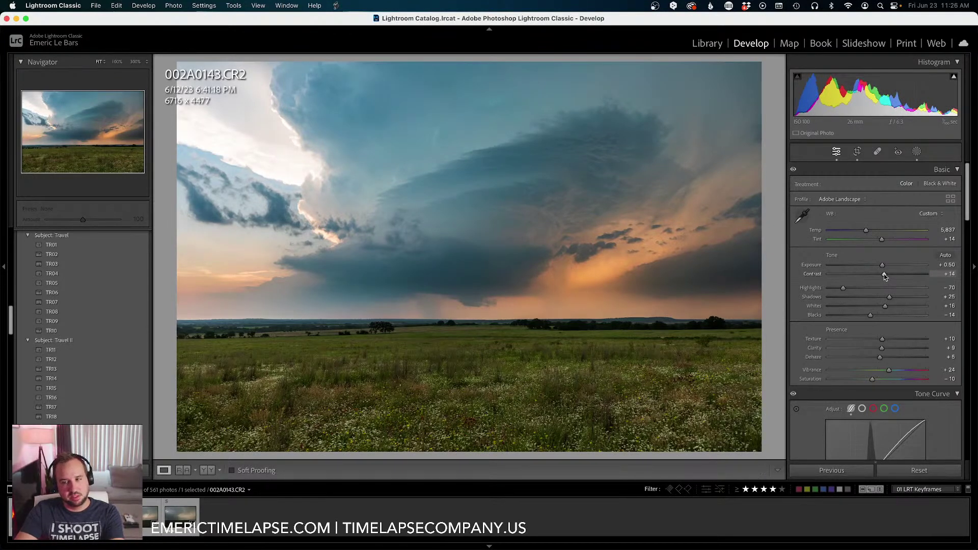
Set Blue saturation to -12, Blue luminance to -20, and Orange luminance to -8, and compare the photo with its unedited version.
scroll(815, 315, down, 3)
scroll(815, 313, down, 20)
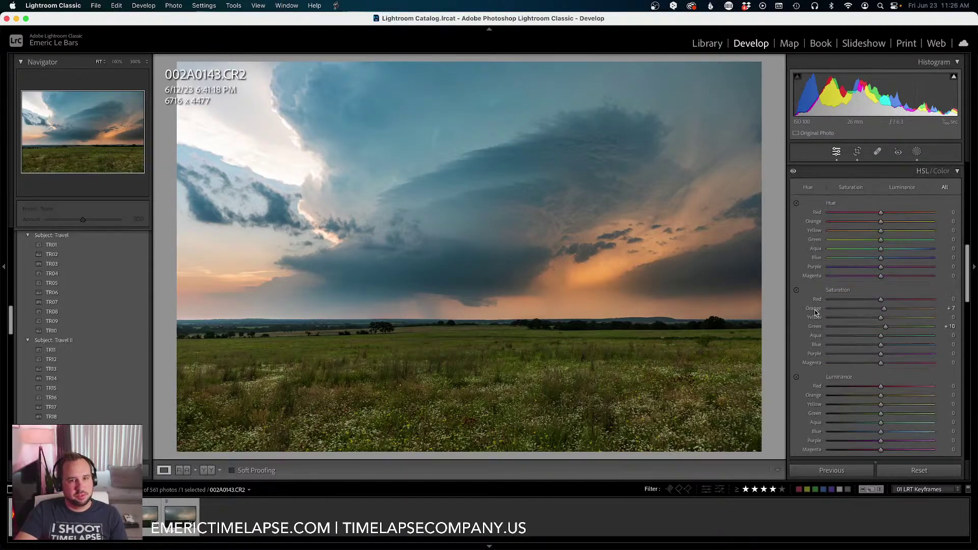
drag(881, 348, 875, 348)
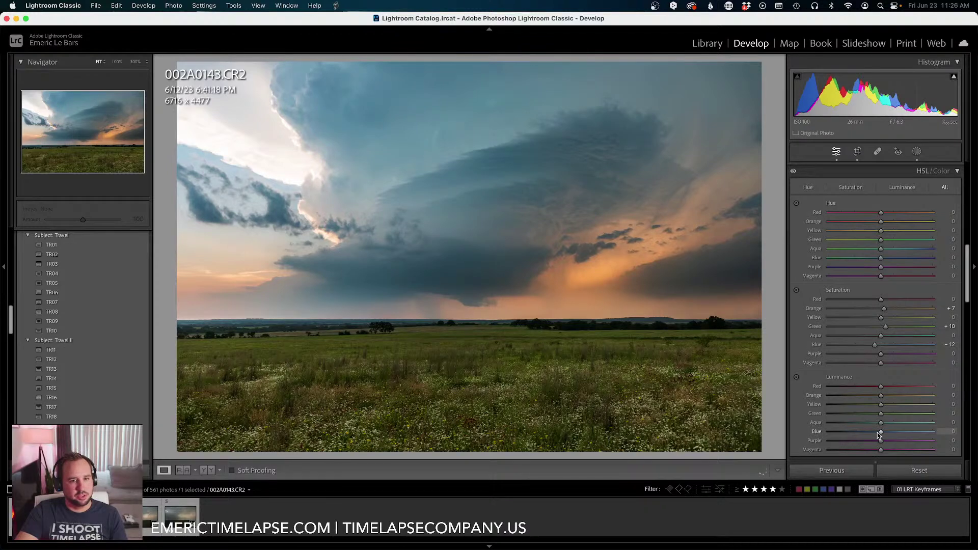
mouse_move(877, 432)
mouse_down()
mouse_move(851, 434)
mouse_move(873, 433)
mouse_up()
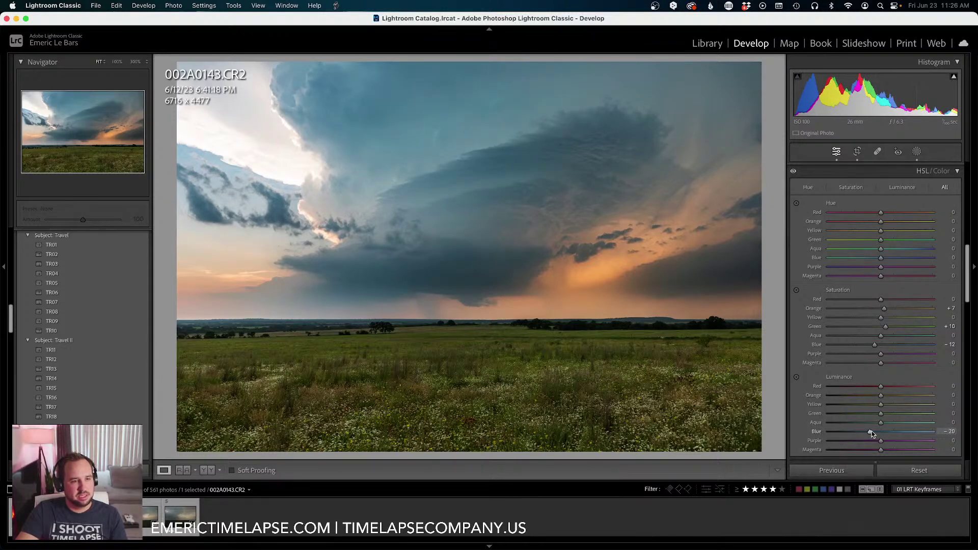
drag(882, 397, 876, 396)
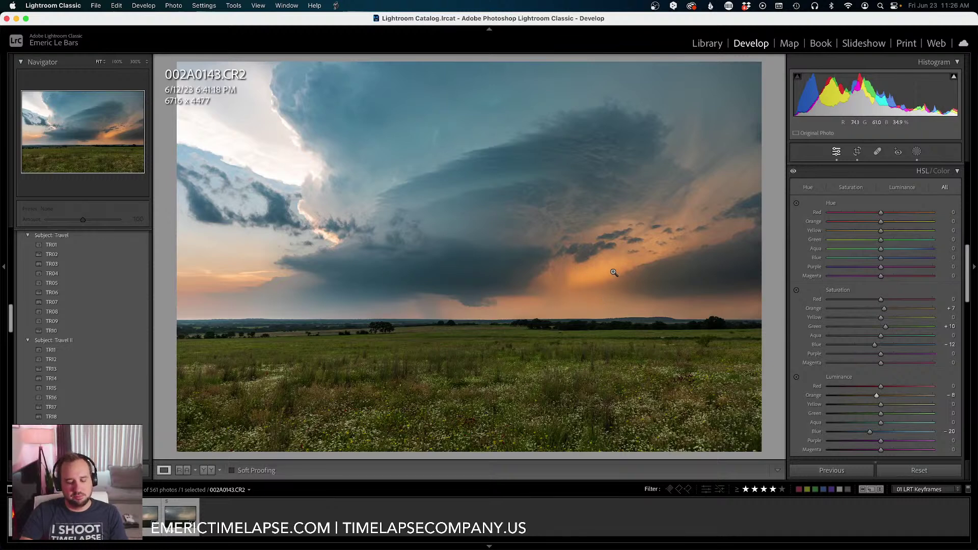
key(backslash)
key(backslash)
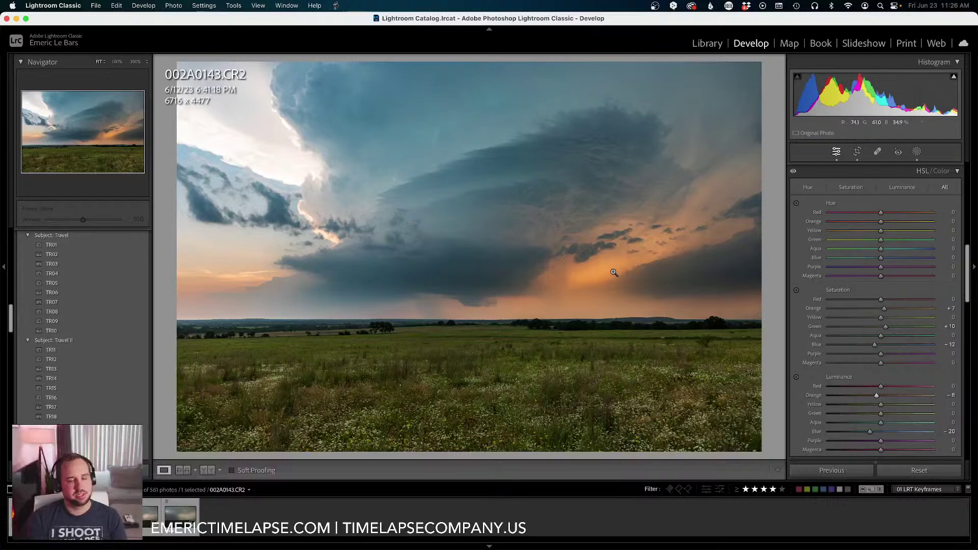
key(backslash)
key(backslash)
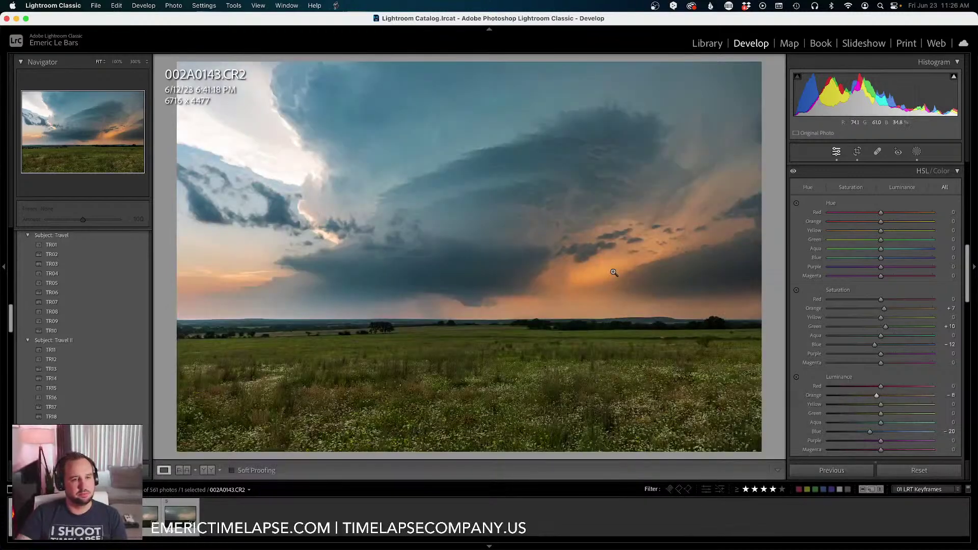
Fine-tune the photo's global Exposure to +0.45.
scroll(904, 316, up, 3)
scroll(904, 317, up, 6)
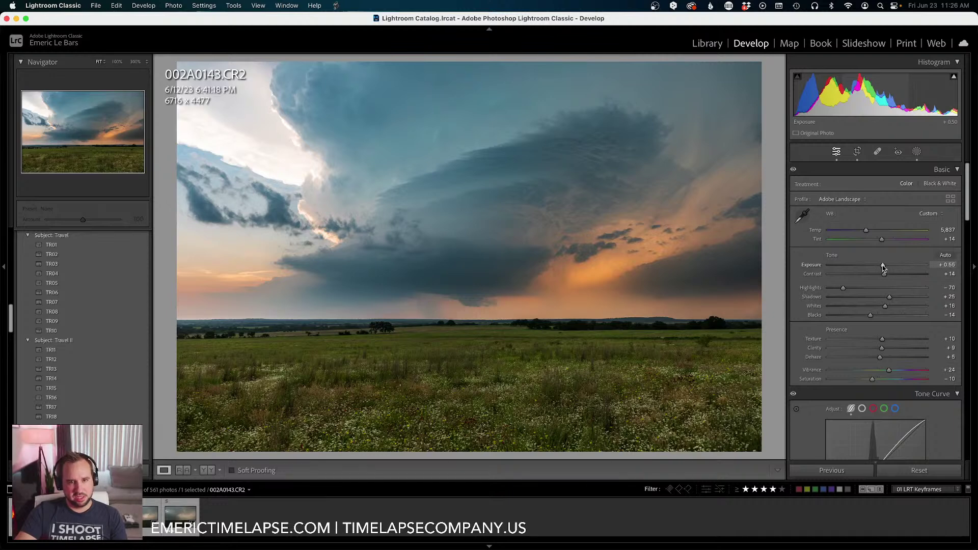
drag(882, 266, 882, 266)
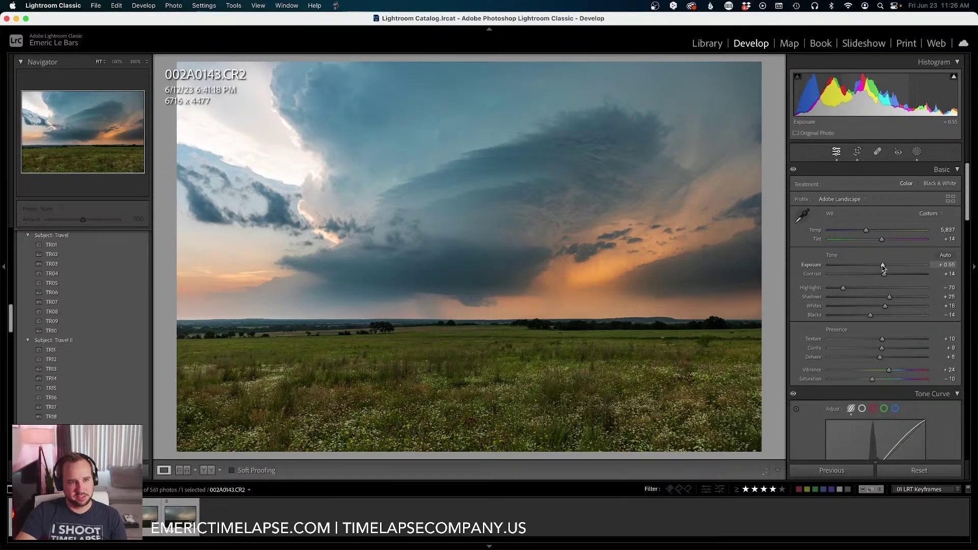
drag(883, 267, 883, 267)
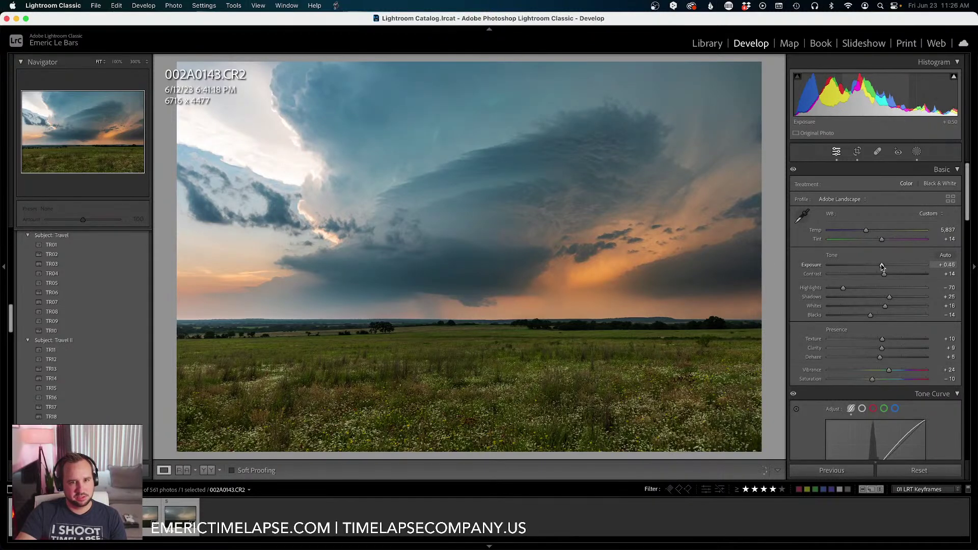
drag(882, 266, 883, 266)
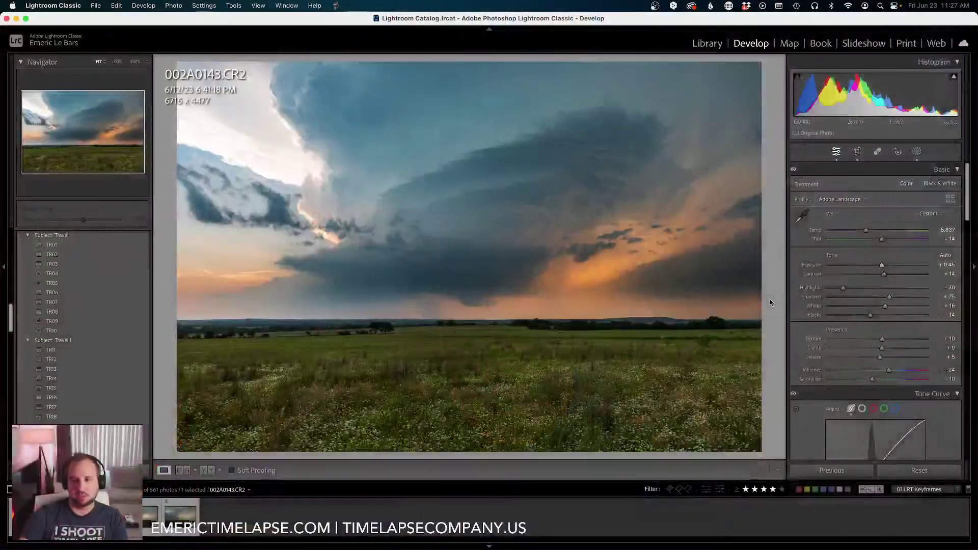
Examine the bright clouds and the orange glow above the horizon up close, and compare the photo before and after editing.
click(255, 148)
drag(249, 149, 390, 166)
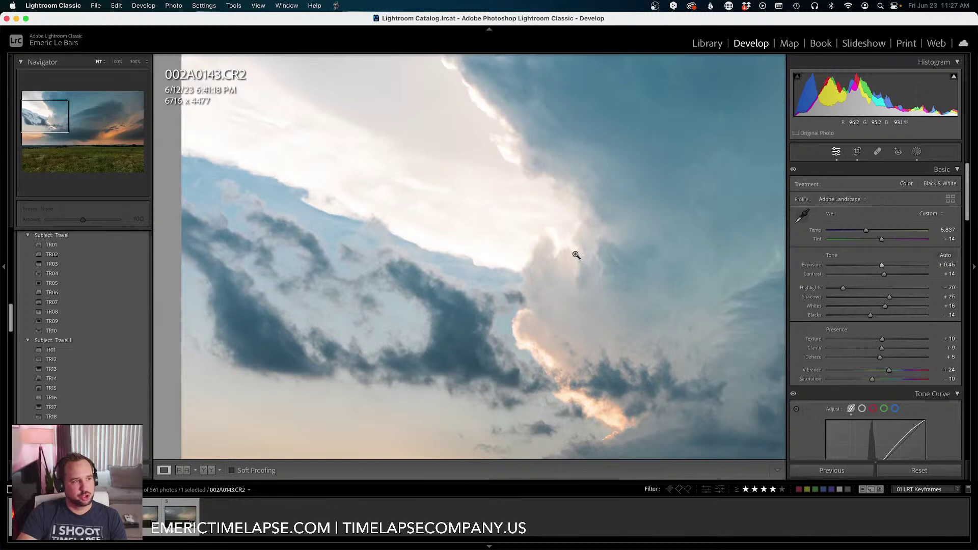
click(611, 289)
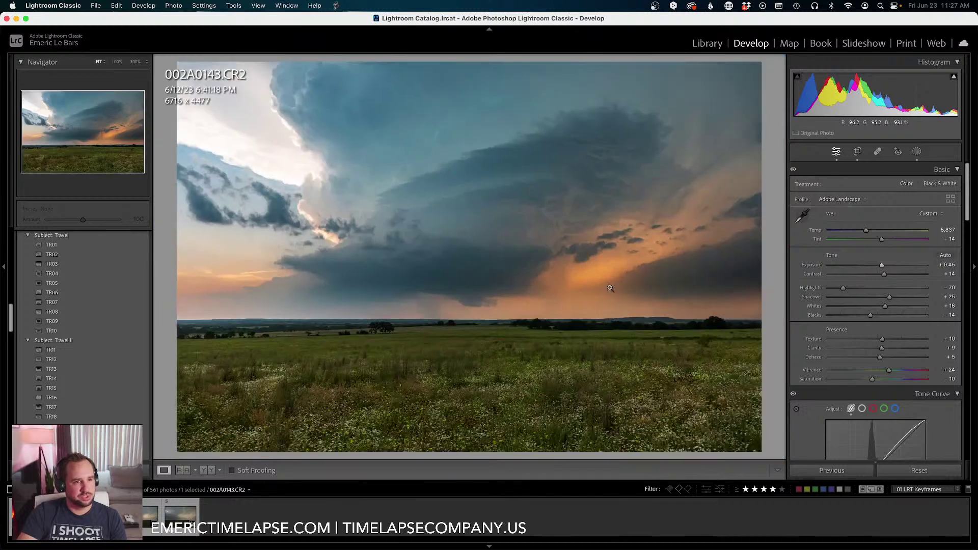
click(638, 286)
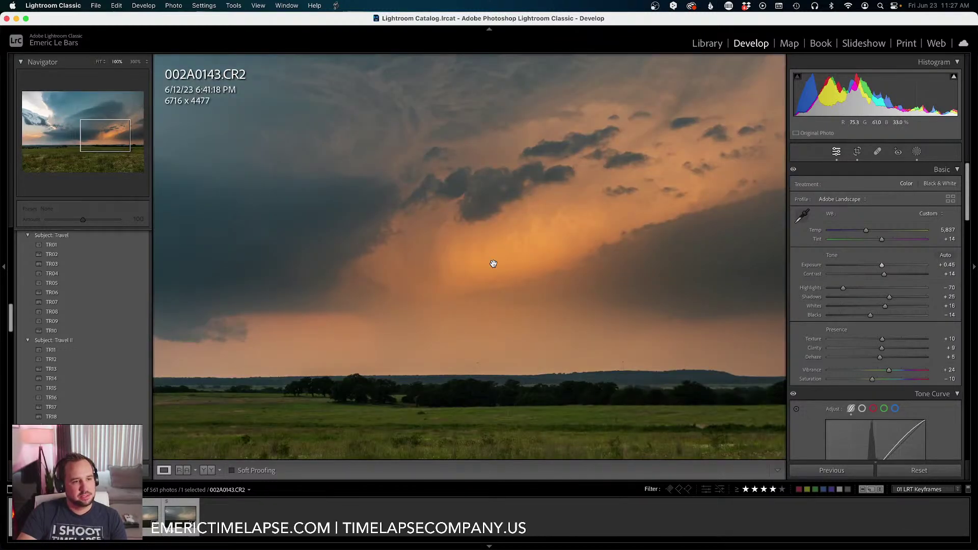
click(494, 266)
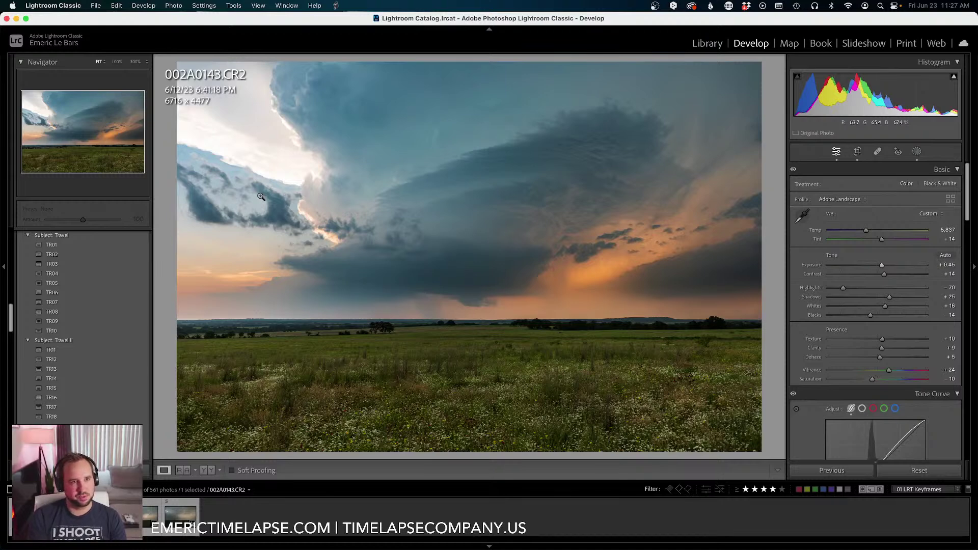
key(backslash)
key(backslash)
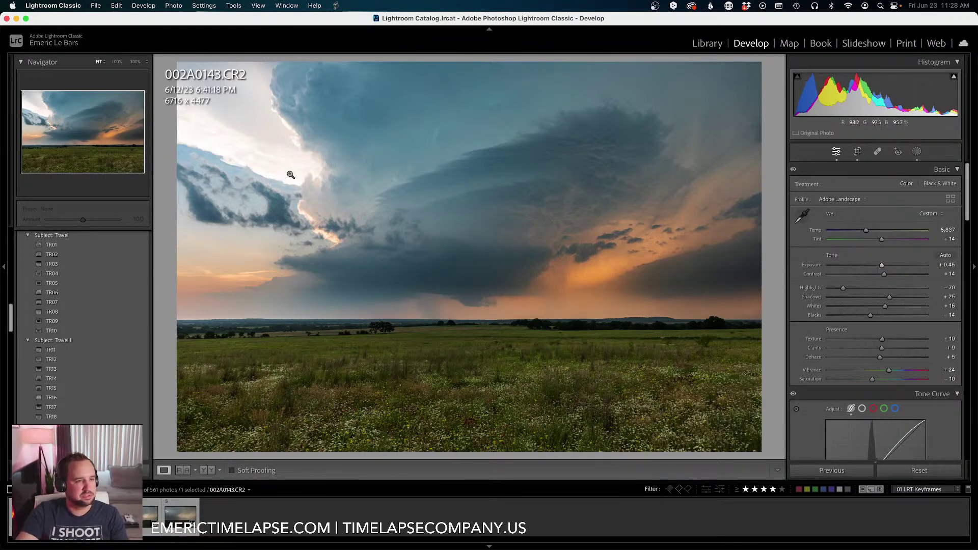
Lower the photo's global Highlights to -92 and check the detail in the bright clouds.
drag(843, 289, 833, 287)
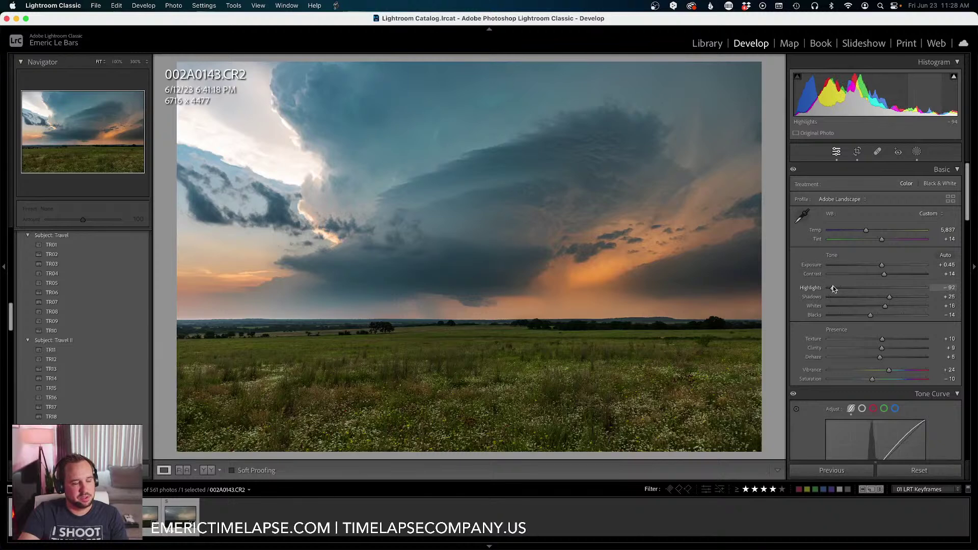
click(279, 177)
click(278, 178)
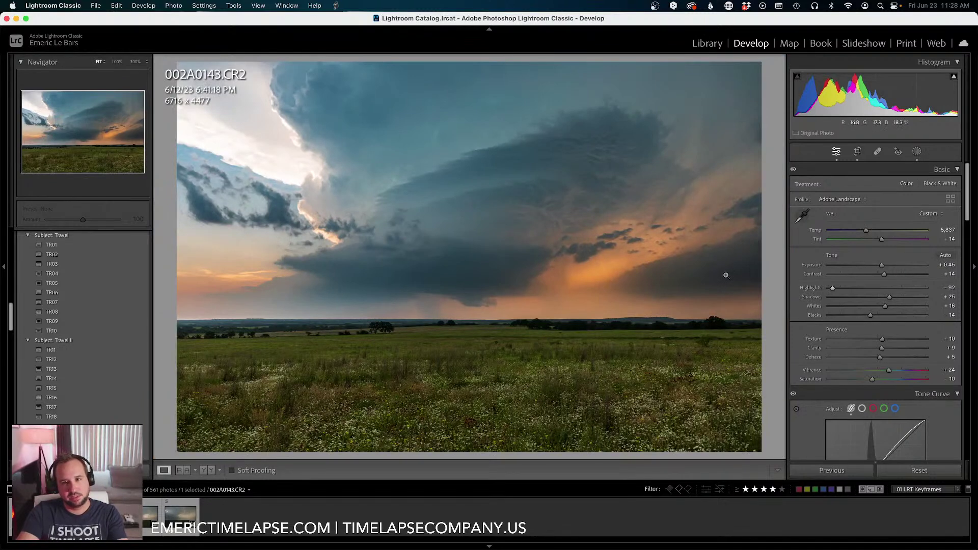
Raise the photo's global Exposure to +0.55 and compare the result with the unedited version.
key(F2)
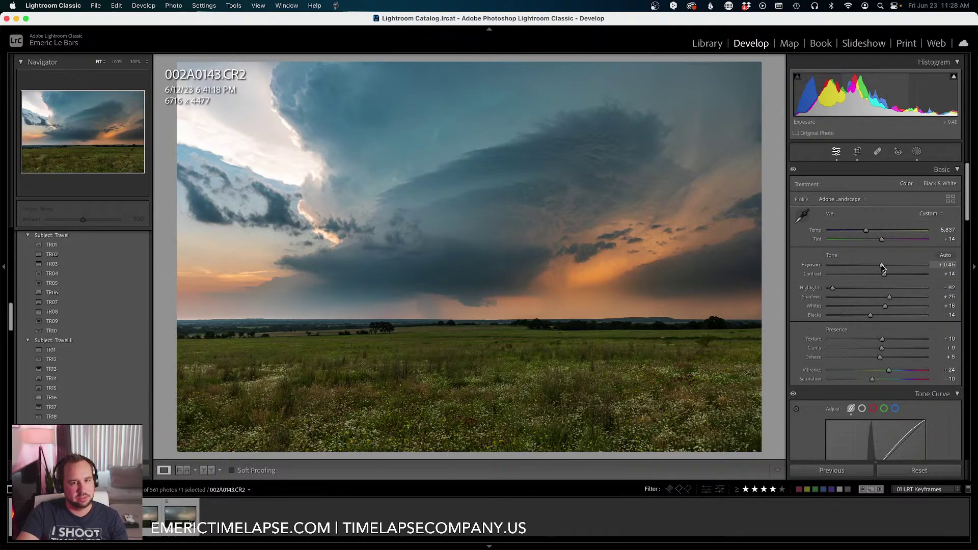
drag(883, 267, 884, 268)
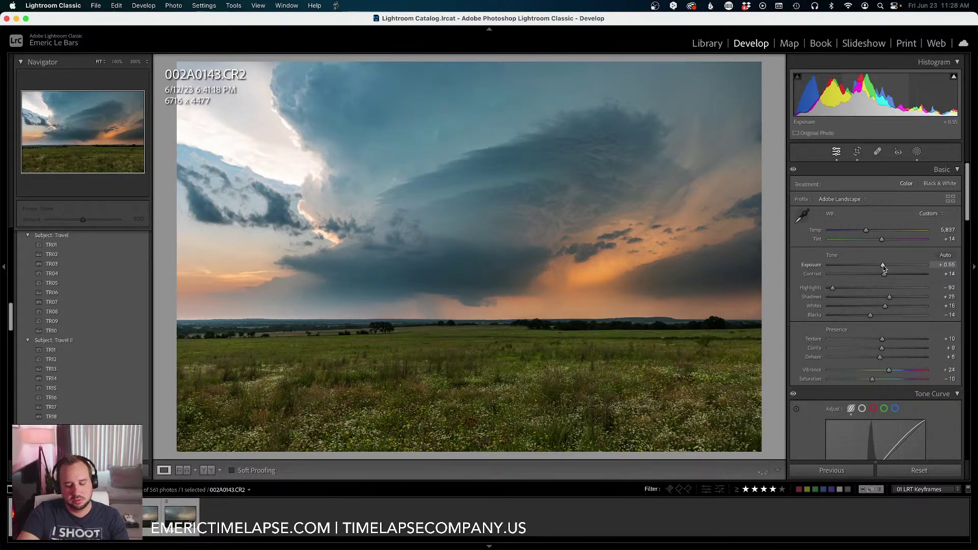
key(backslash)
key(backslash)
key(backslash)
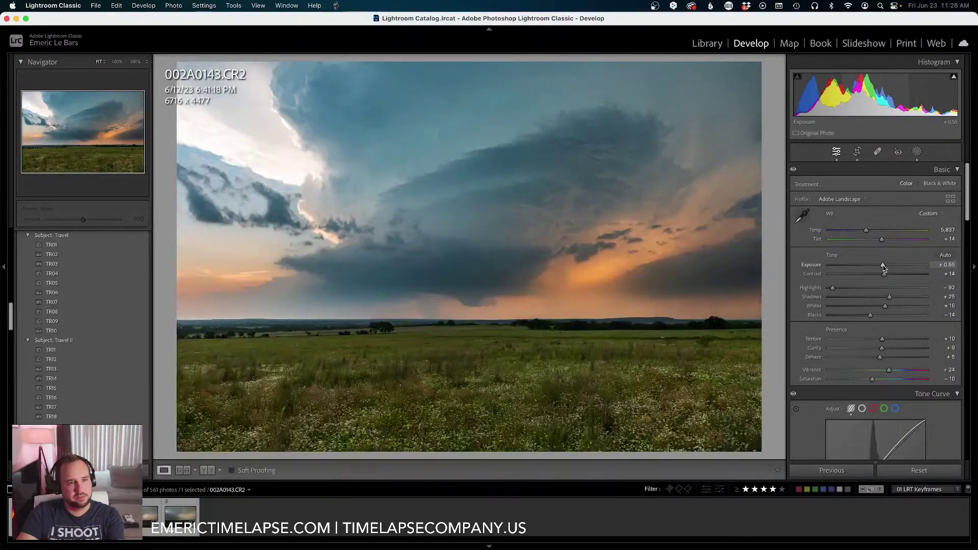
key(backslash)
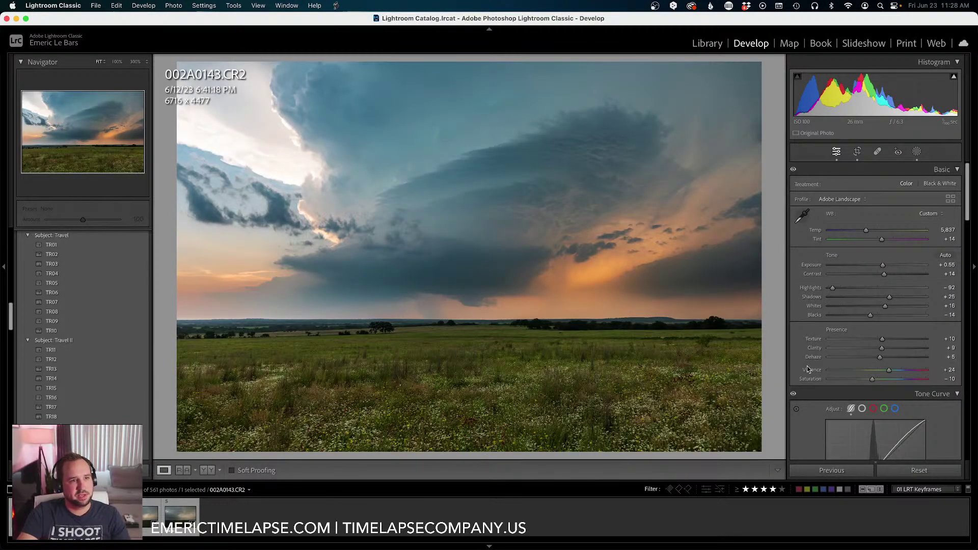
Shift the Blue hue to +15 and reduce the Aqua saturation to -3.
scroll(806, 367, down, 5)
scroll(805, 368, down, 5)
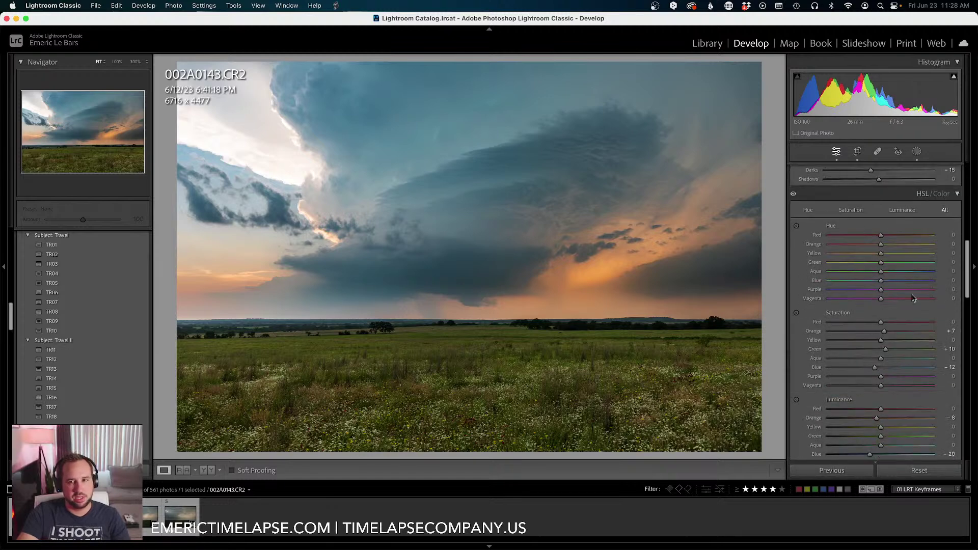
mouse_move(882, 283)
mouse_down()
mouse_move(891, 283)
mouse_move(862, 280)
mouse_move(929, 274)
mouse_move(881, 273)
mouse_up()
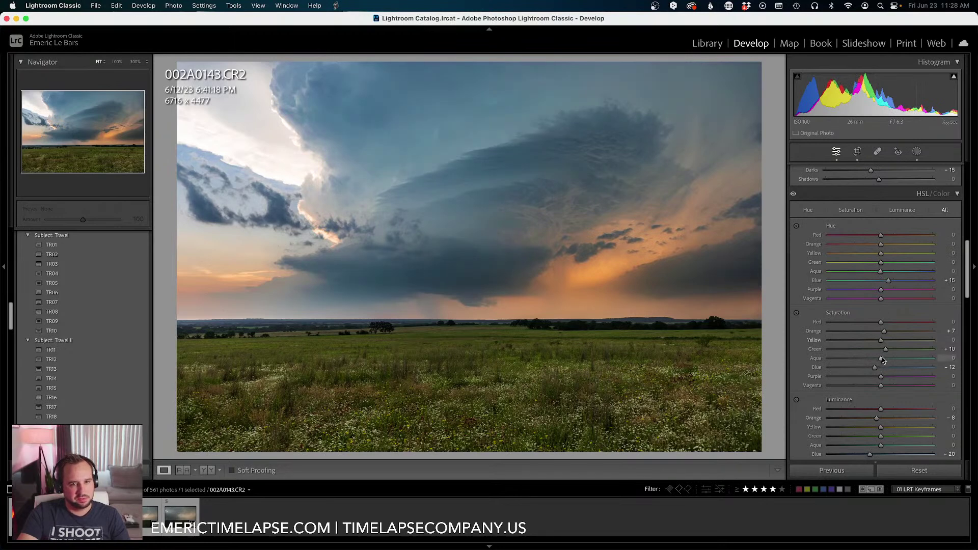
drag(878, 359, 875, 357)
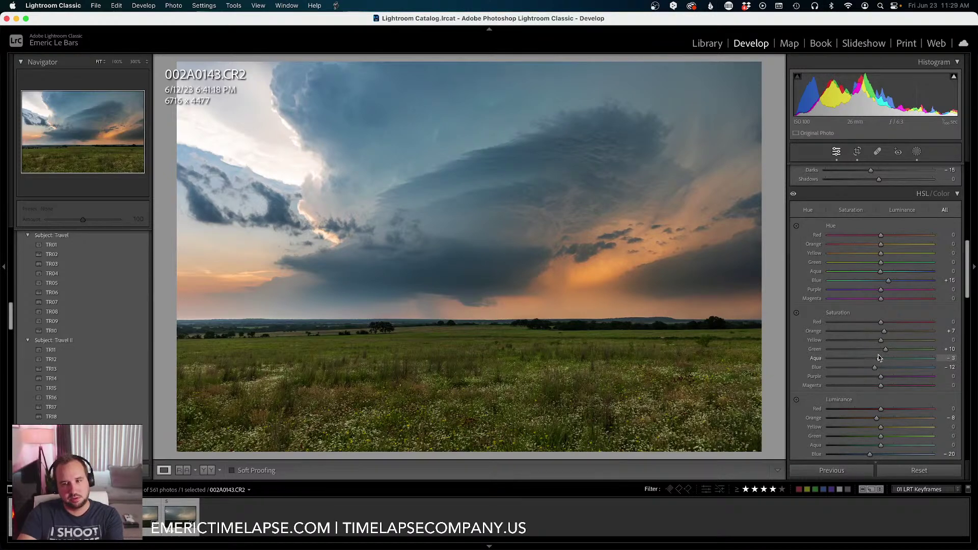
Compare the photo before and after editing side by side, and return to the single-photo view.
click(195, 473)
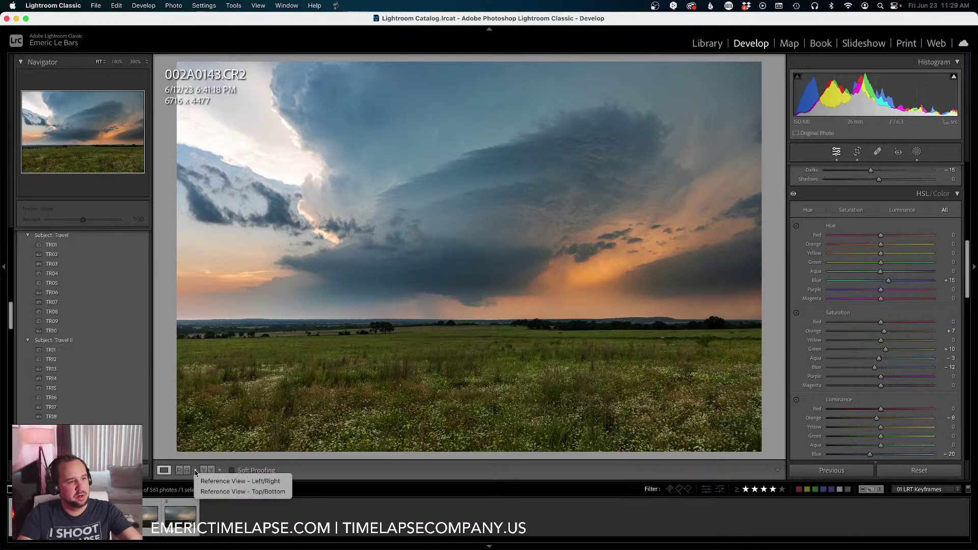
click(218, 469)
click(219, 470)
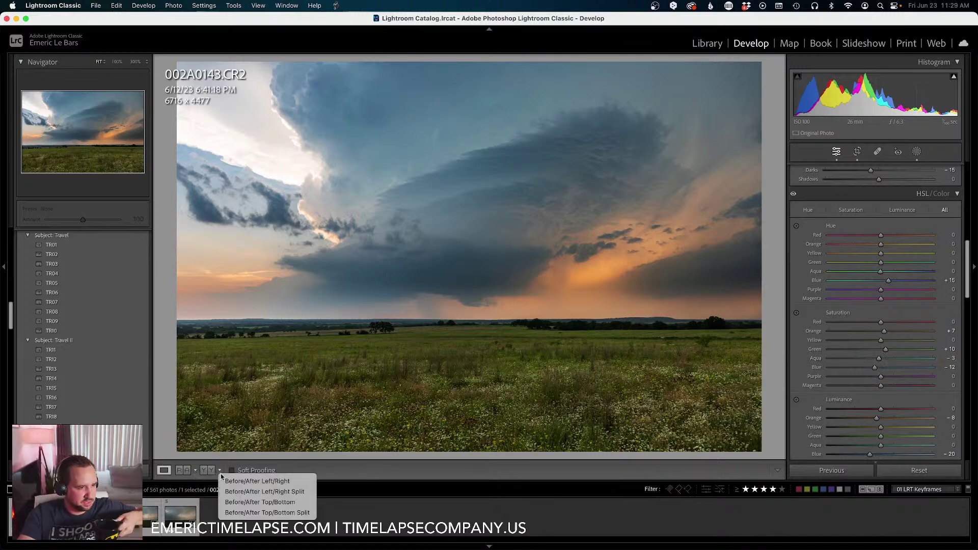
click(227, 482)
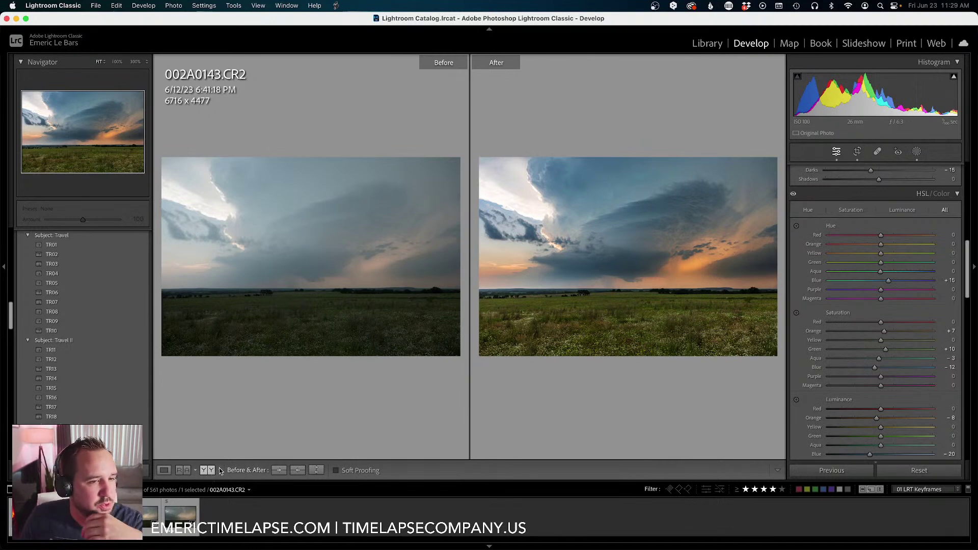
click(220, 470)
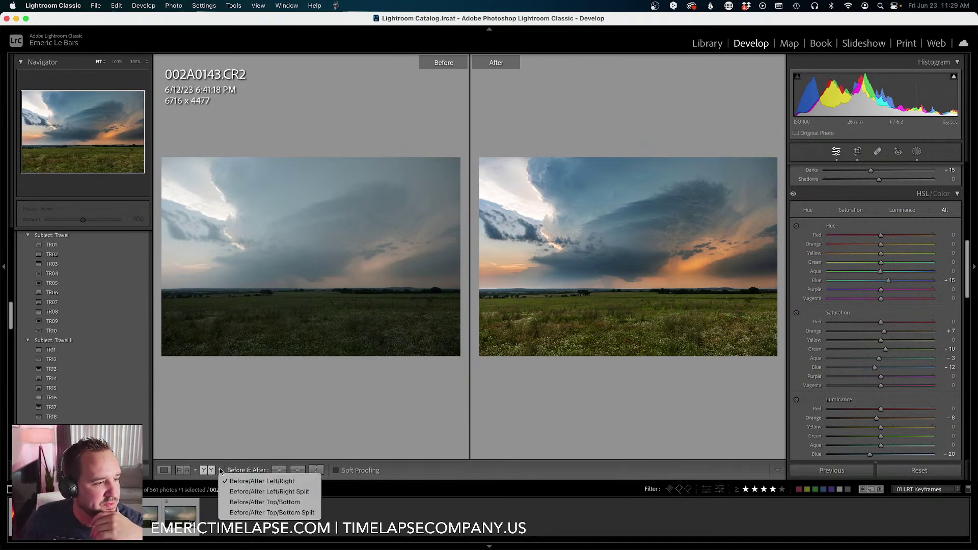
click(163, 471)
click(164, 470)
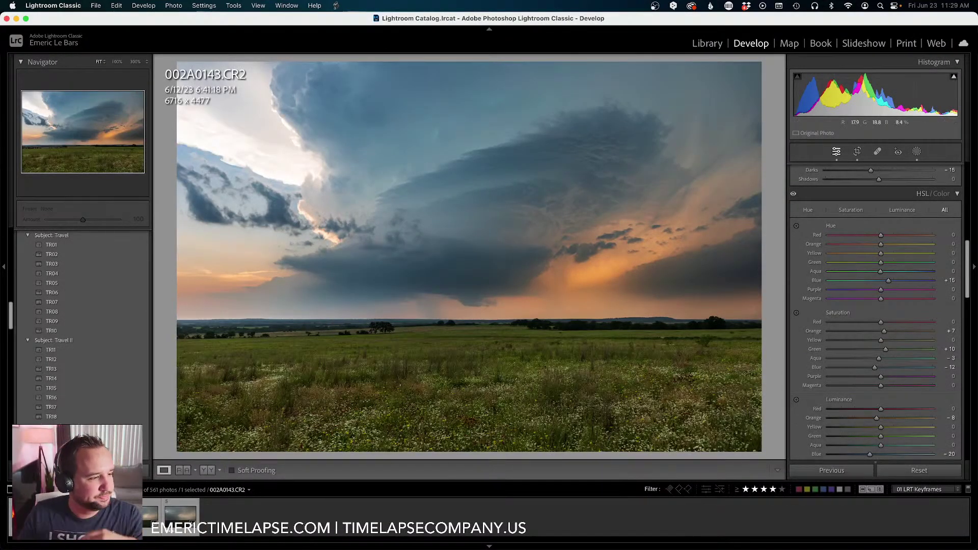
Select both keyframes and run the sync script to apply the develop settings of 002A0143.CR2 to 002A0003.CR2.
super+click(181, 516)
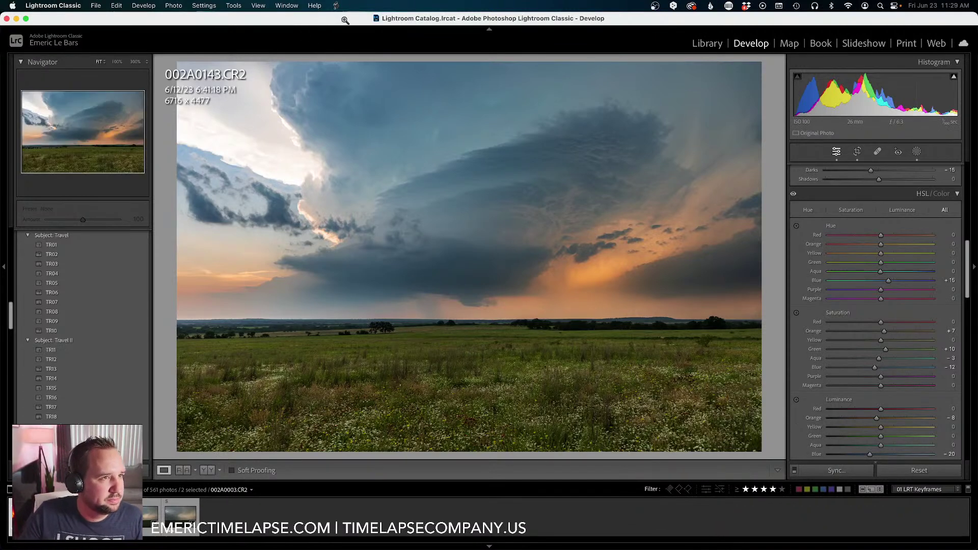
click(336, 7)
click(359, 46)
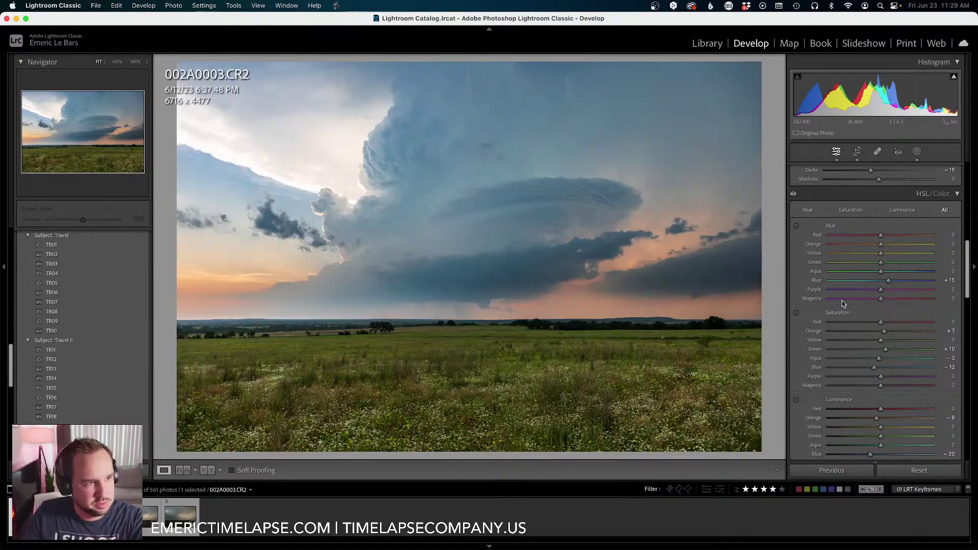
scroll(844, 303, up, 3)
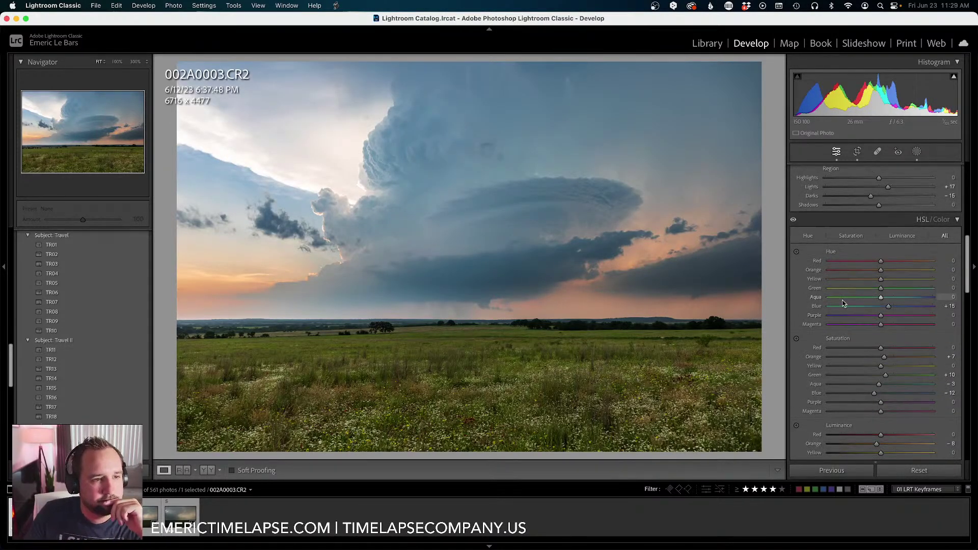
scroll(843, 303, up, 5)
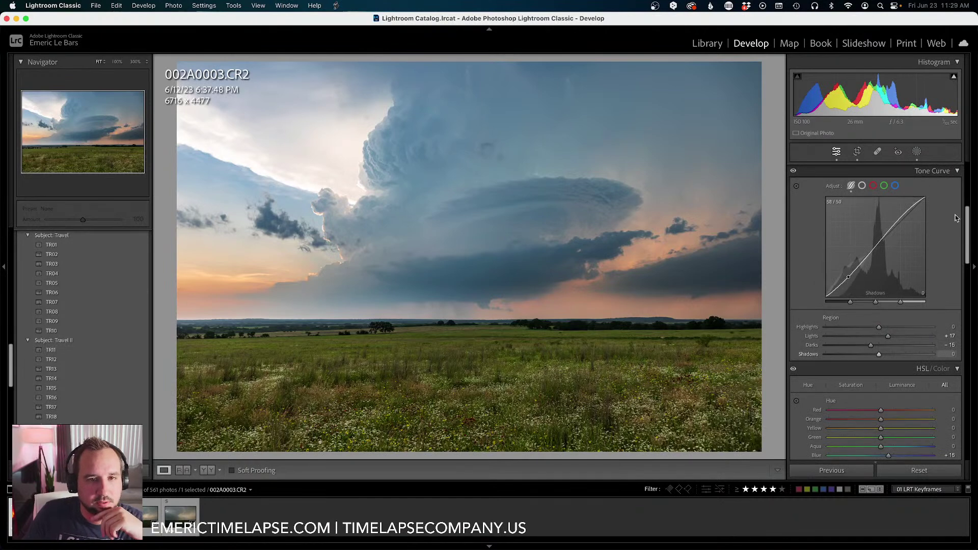
Compare 002A0003.CR2 with its unedited version, and set its Exposure to +0.50.
scroll(945, 222, up, 5)
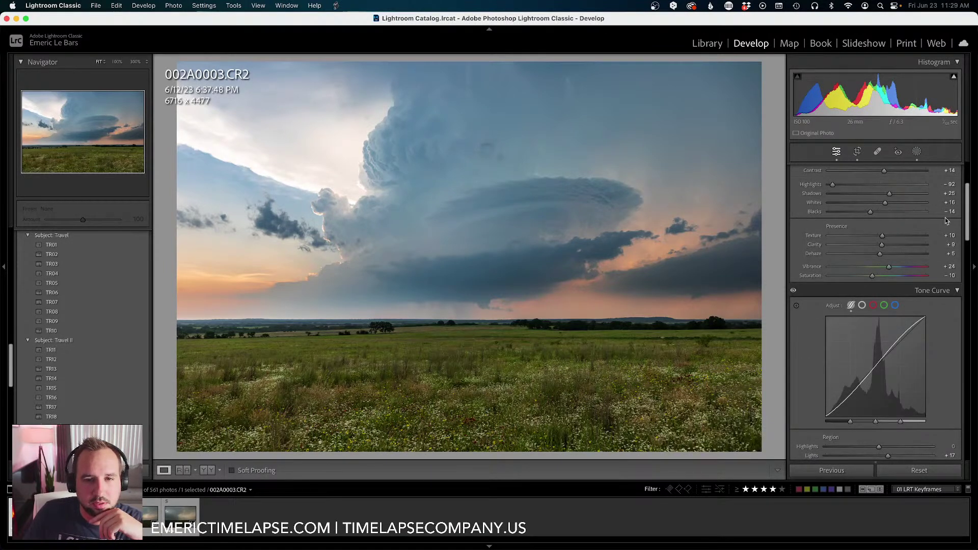
scroll(968, 186, up, 4)
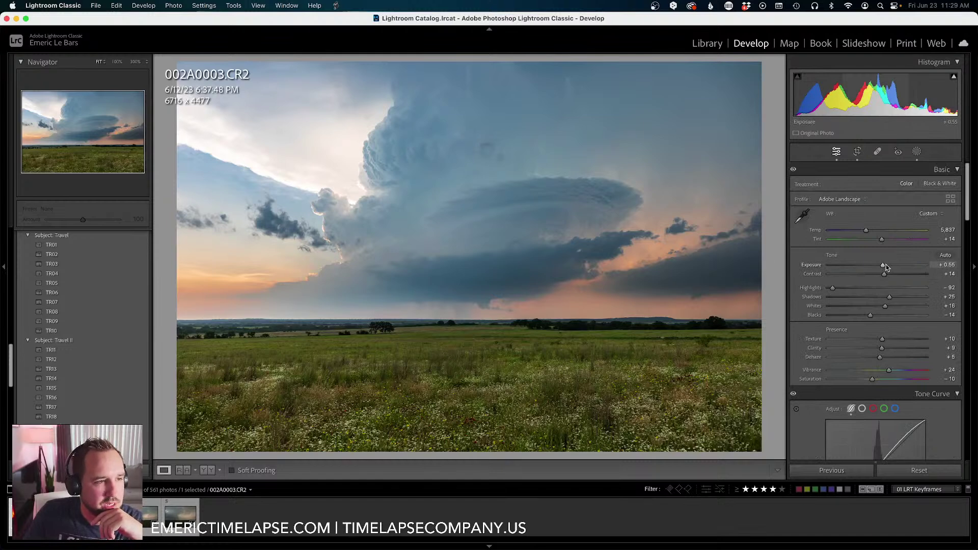
key(backslash)
key(backslash)
key(backslash)
key(backslash)
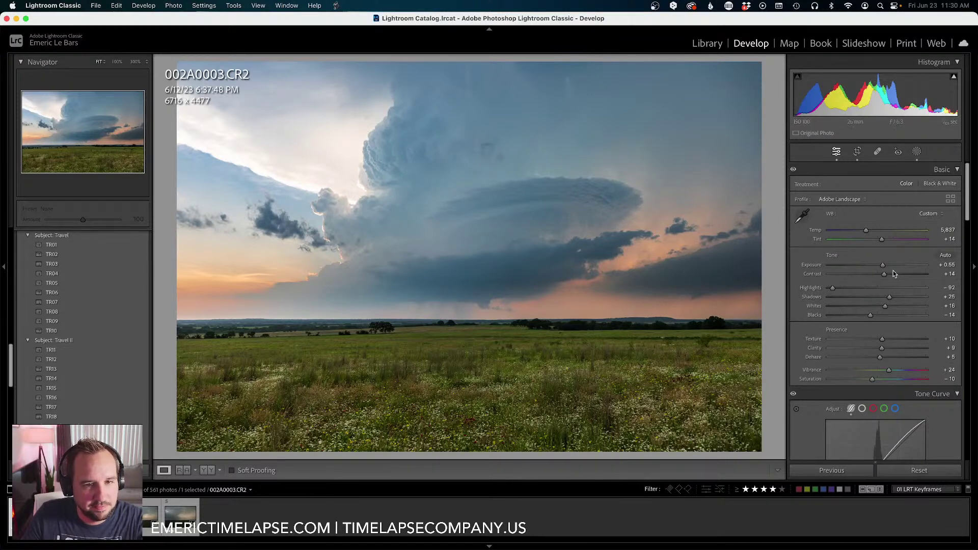
drag(883, 266, 882, 266)
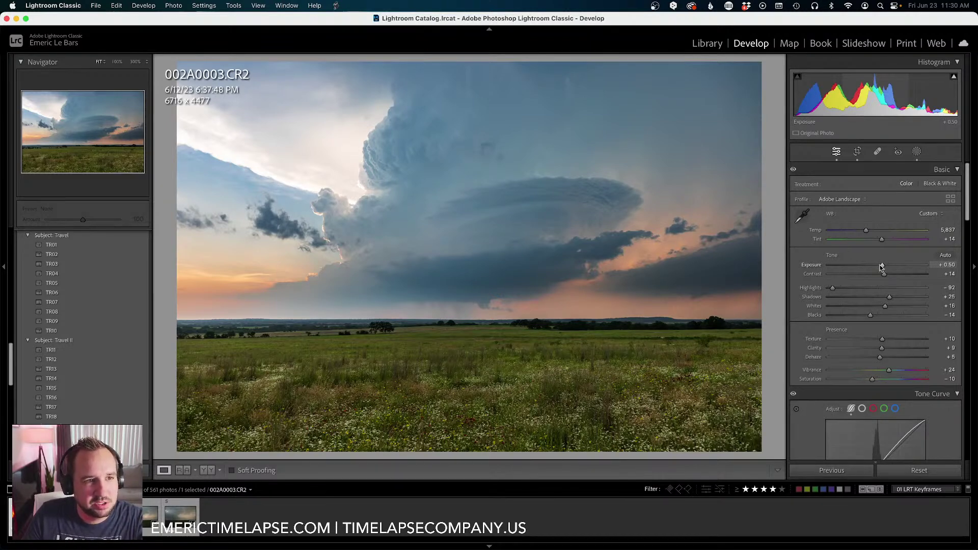
Set the Temp of 002A0003.CR2 to 5,951 and check the result against the unedited version and at 100% zoom.
drag(866, 231, 868, 232)
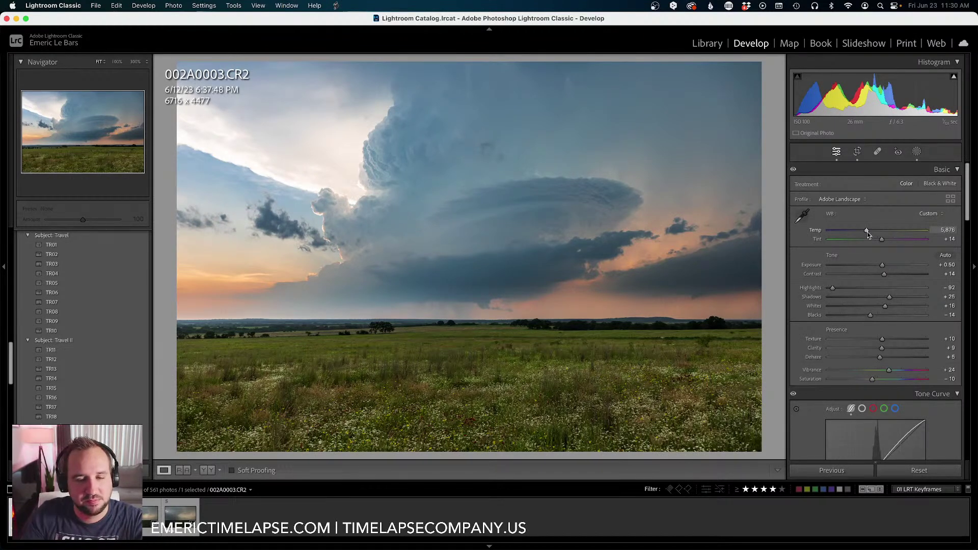
drag(883, 267, 883, 267)
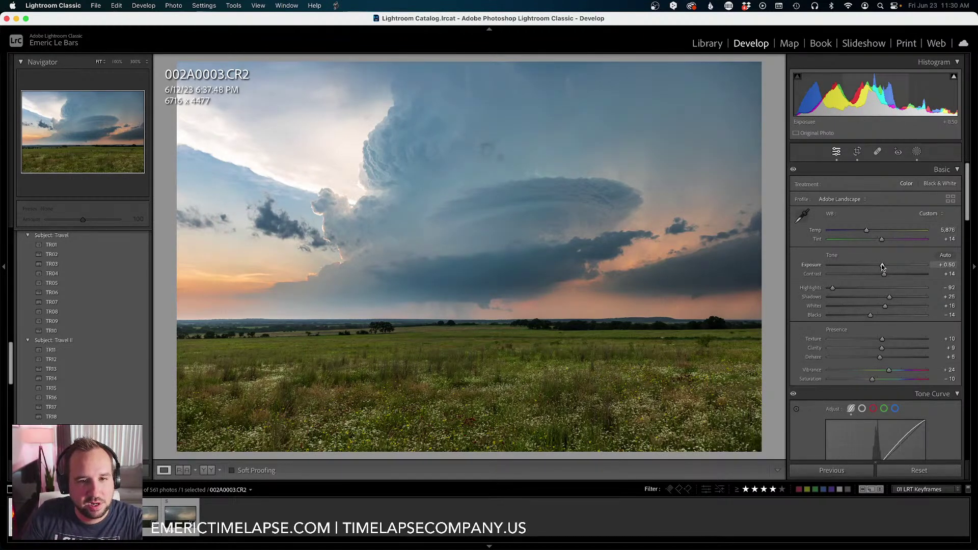
drag(866, 230, 868, 233)
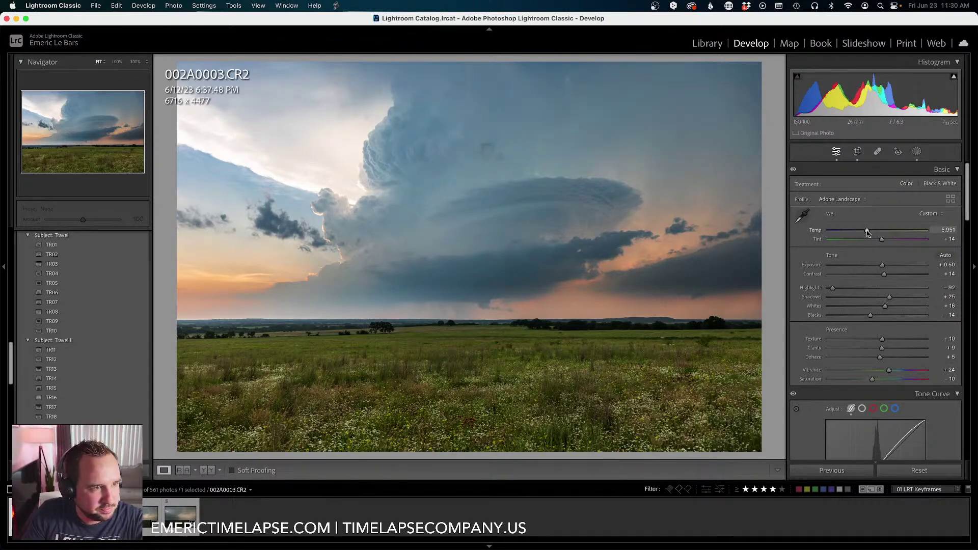
key(backslash)
key(backslash)
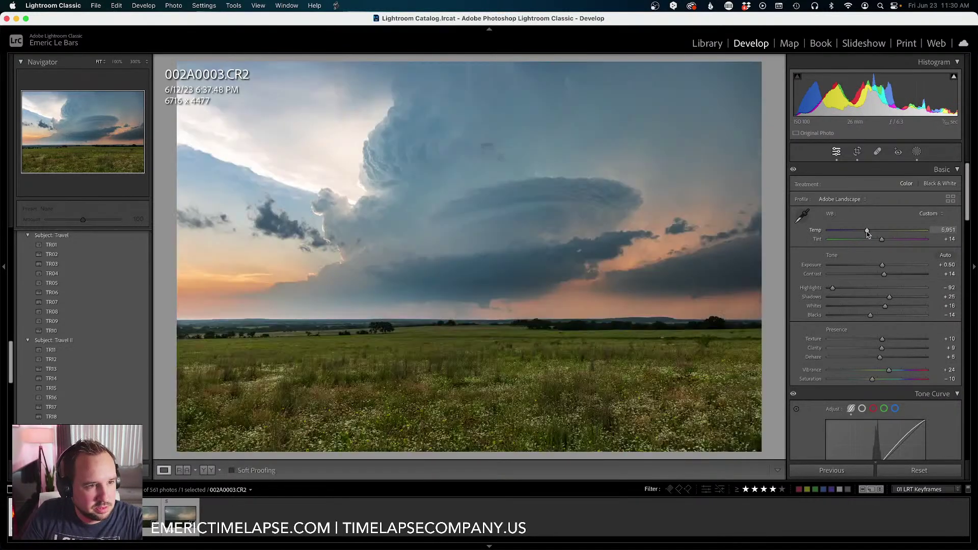
click(449, 272)
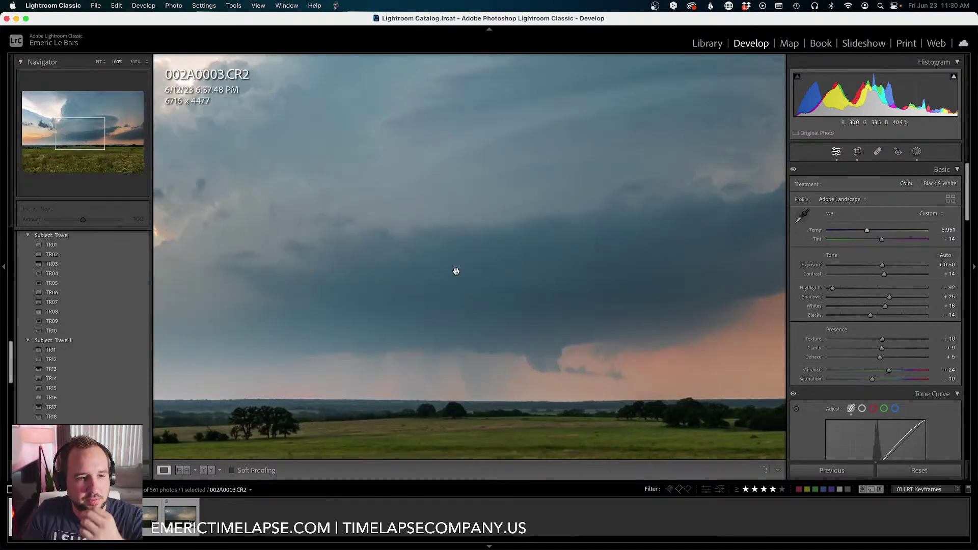
click(457, 272)
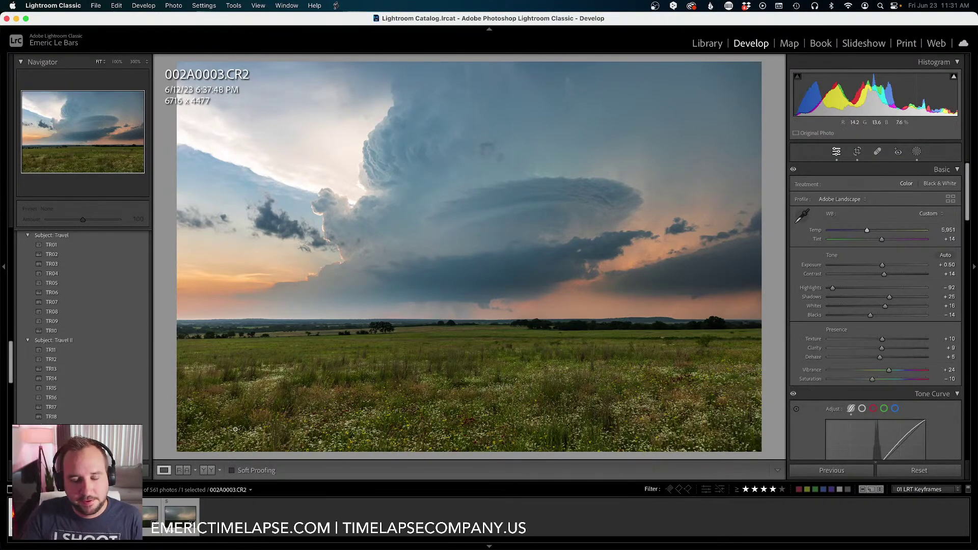
Select 002A0143.CR2 with the keyframe after it and run the 01 LRTimelapse Sync Keyframes script.
key(Right)
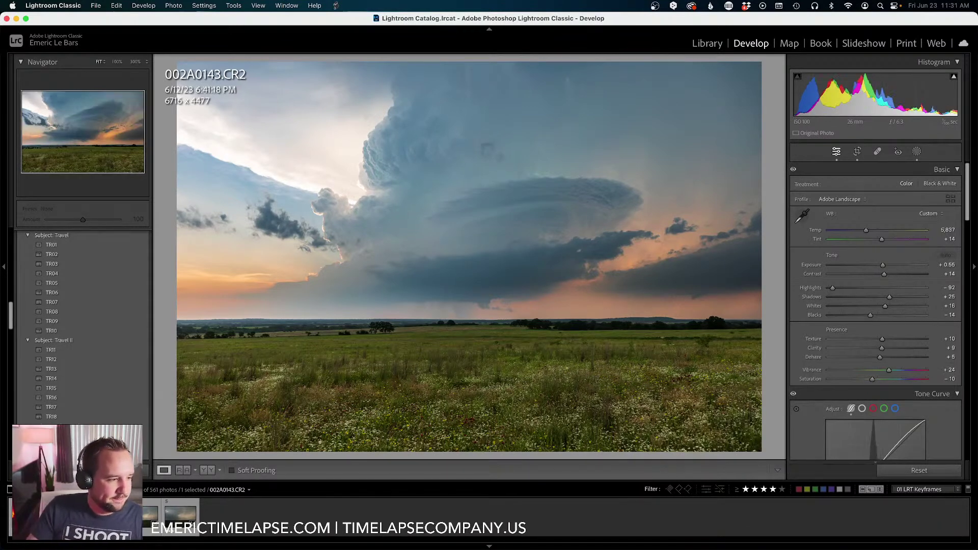
click(337, 7)
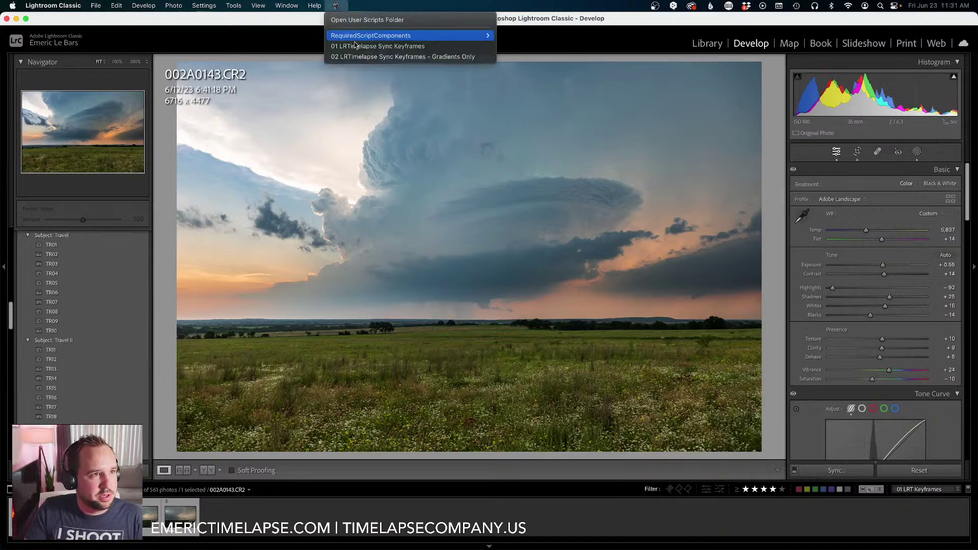
click(355, 47)
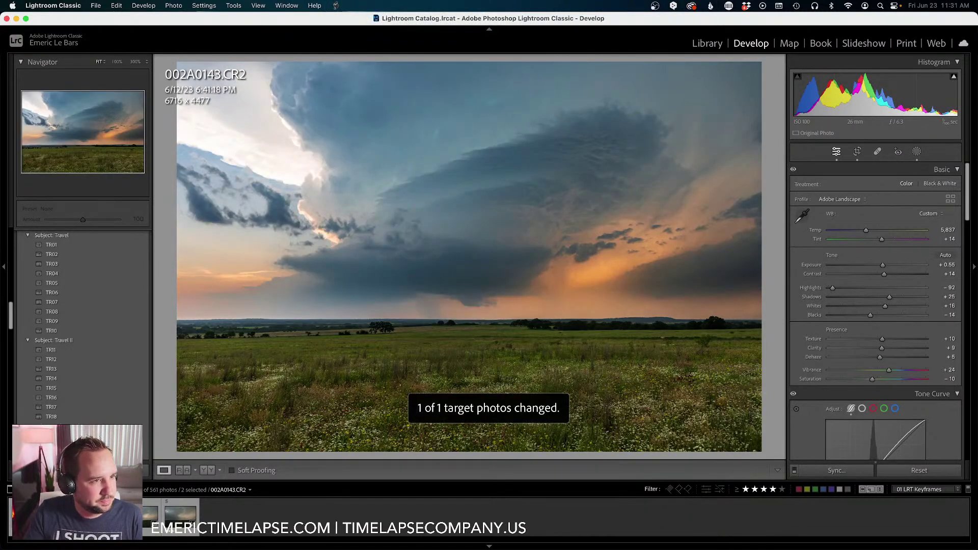
Set the Tint of keyframe 002A0283.CR2 to +18 and inspect the tree line on the horizon at 100% zoom.
click(105, 517)
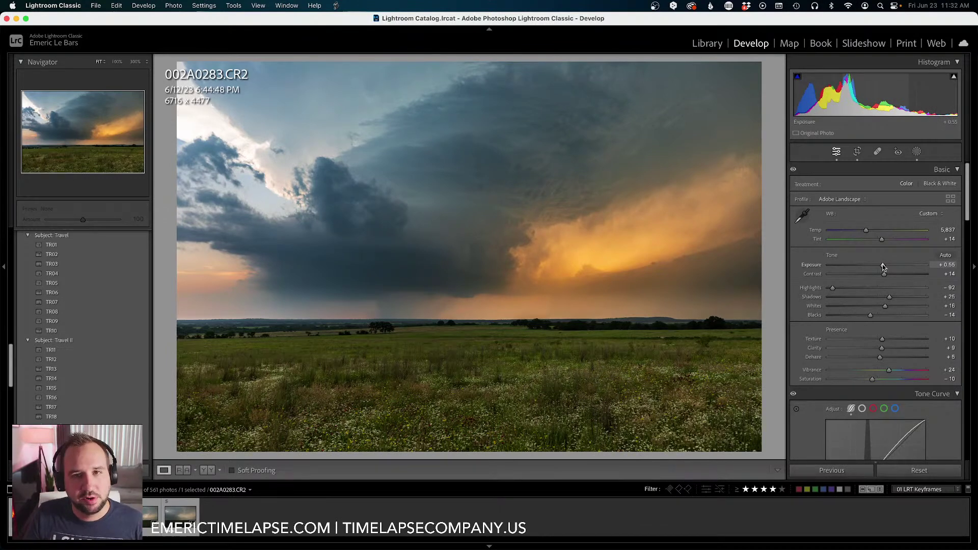
drag(883, 266, 882, 267)
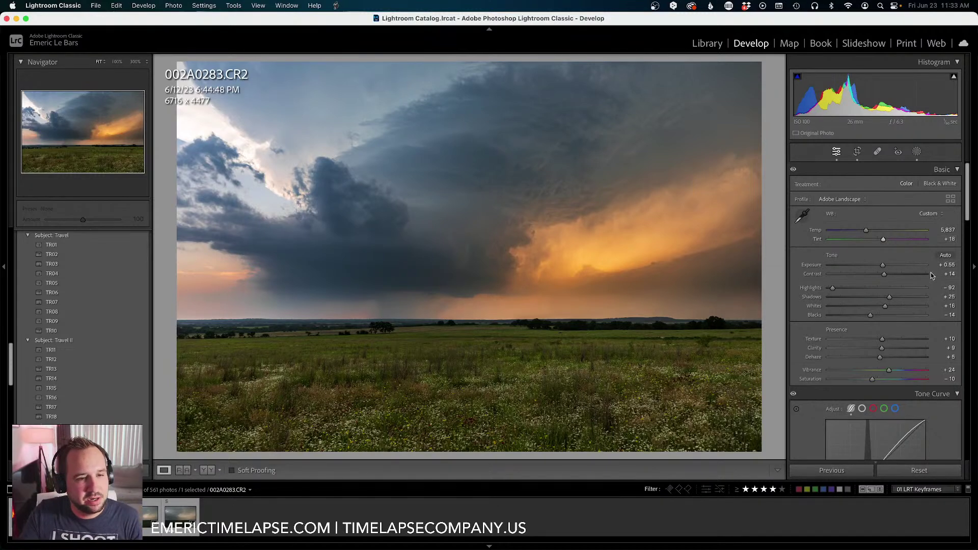
click(711, 322)
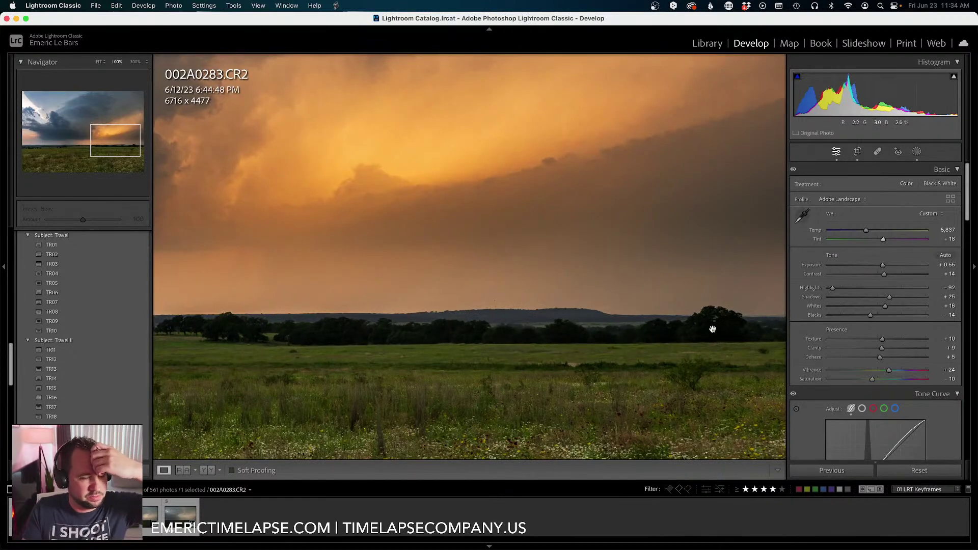
click(622, 347)
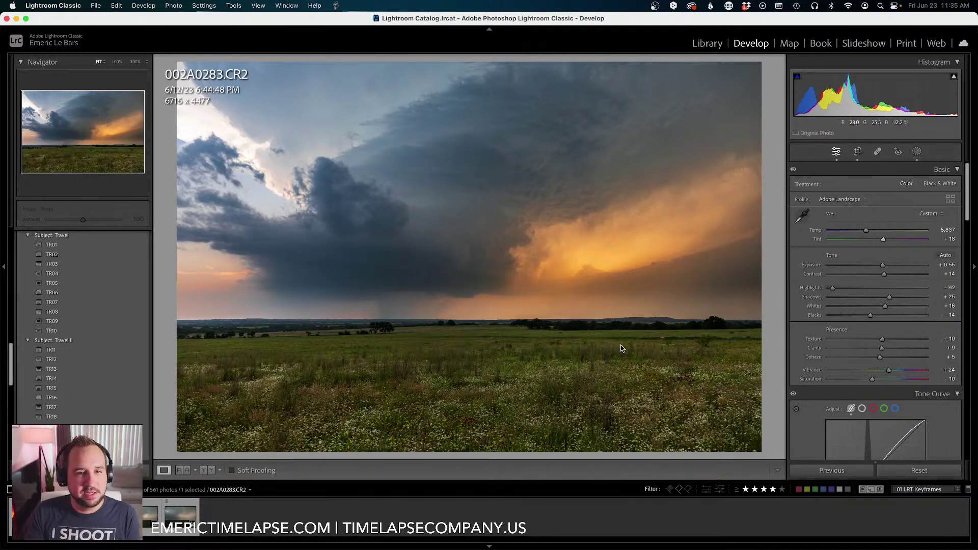
Raise the Shadows of 002A0283.CR2 to +28 and its Exposure to +0.60.
drag(889, 301, 891, 301)
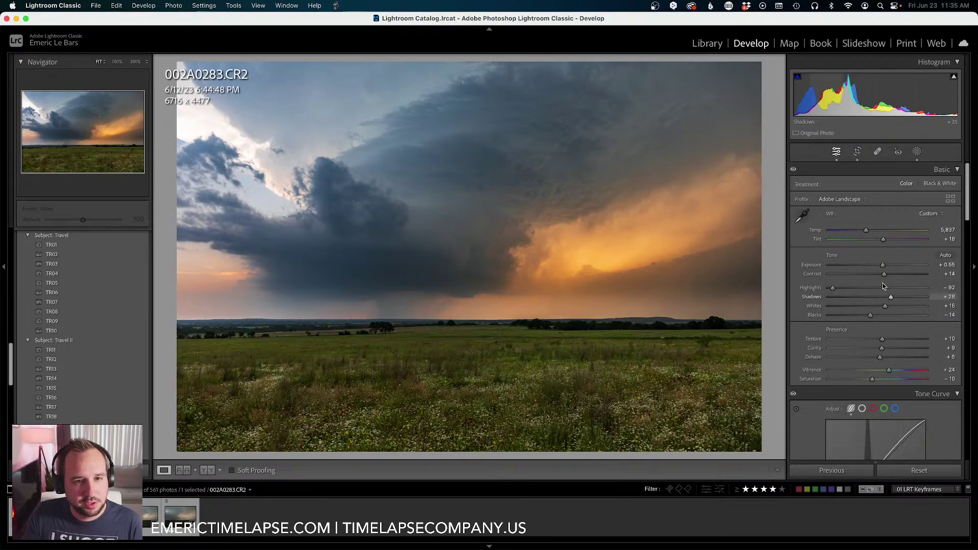
drag(883, 266, 882, 266)
key(F2)
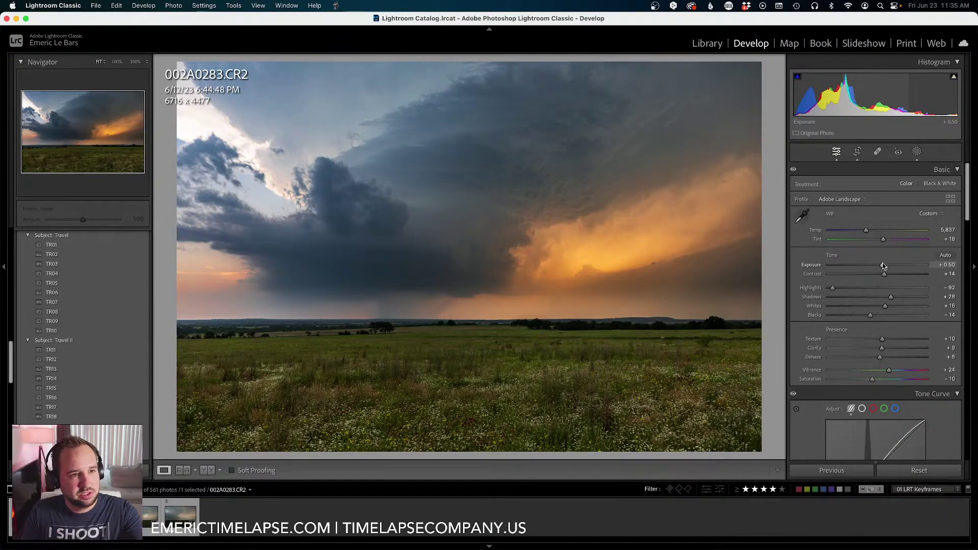
drag(883, 265, 885, 266)
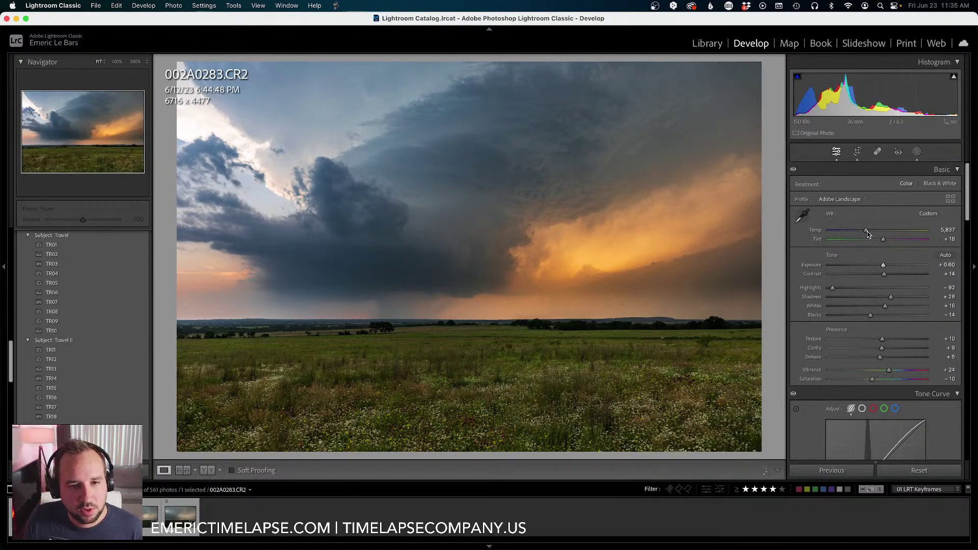
Fine-tune 002A0283.CR2 with Temp 5,866, Texture +11 and Exposure +0.65.
drag(868, 234, 871, 234)
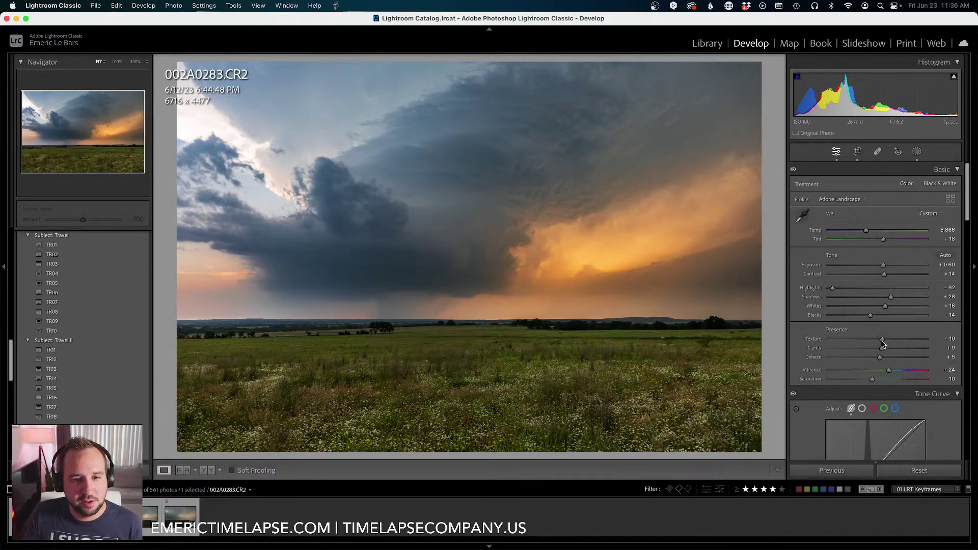
drag(883, 343, 884, 343)
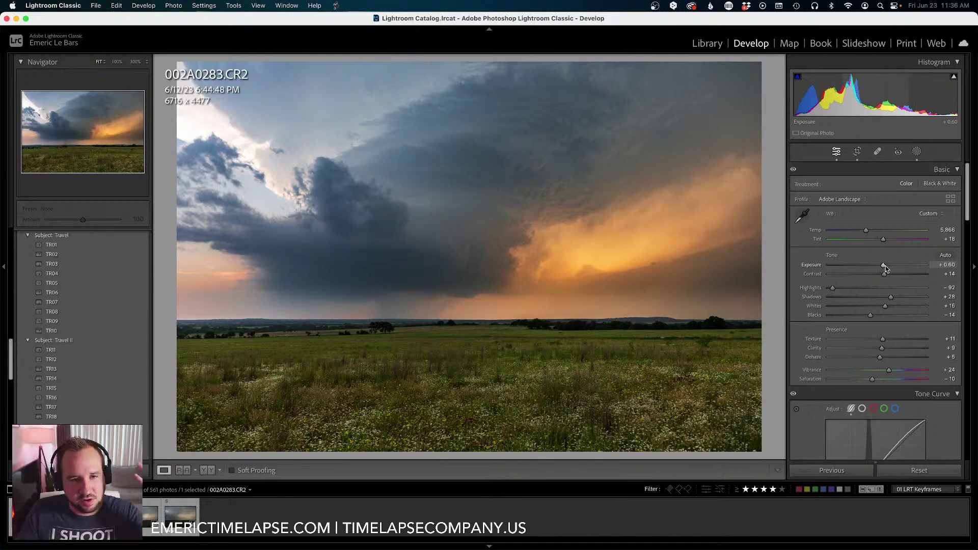
drag(885, 269, 884, 269)
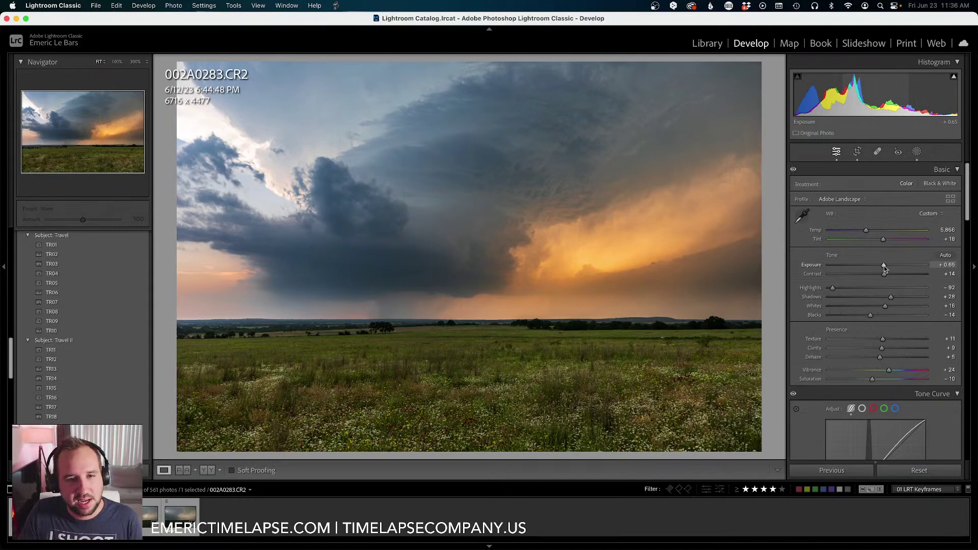
Adjust the linear gradient mask just above the horizon to Contrast 19 and Exposure -0.31, and leave masking.
click(917, 151)
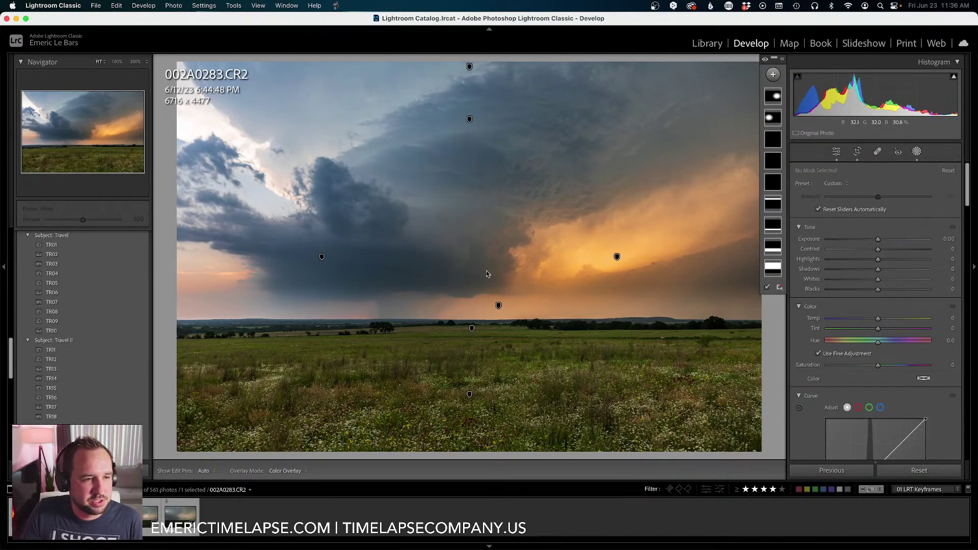
click(498, 305)
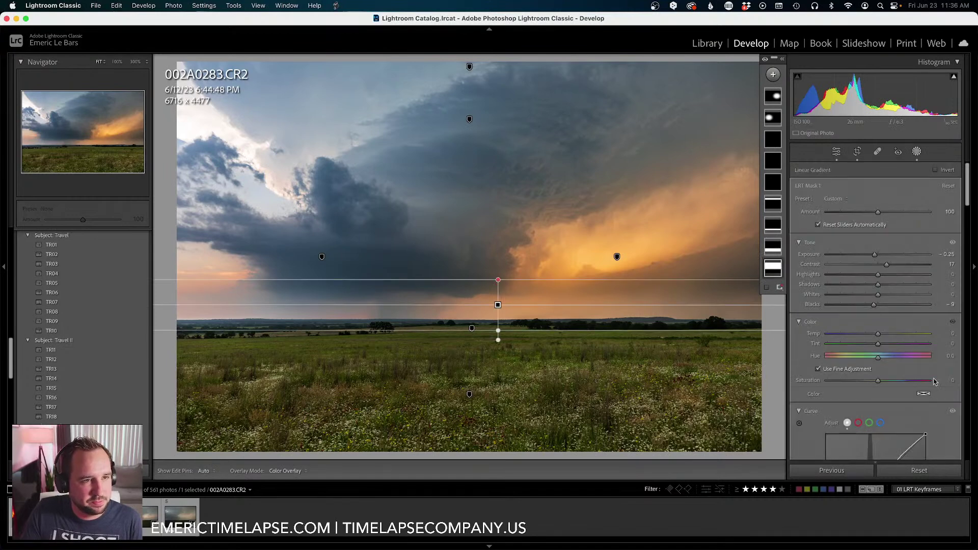
drag(885, 266, 875, 256)
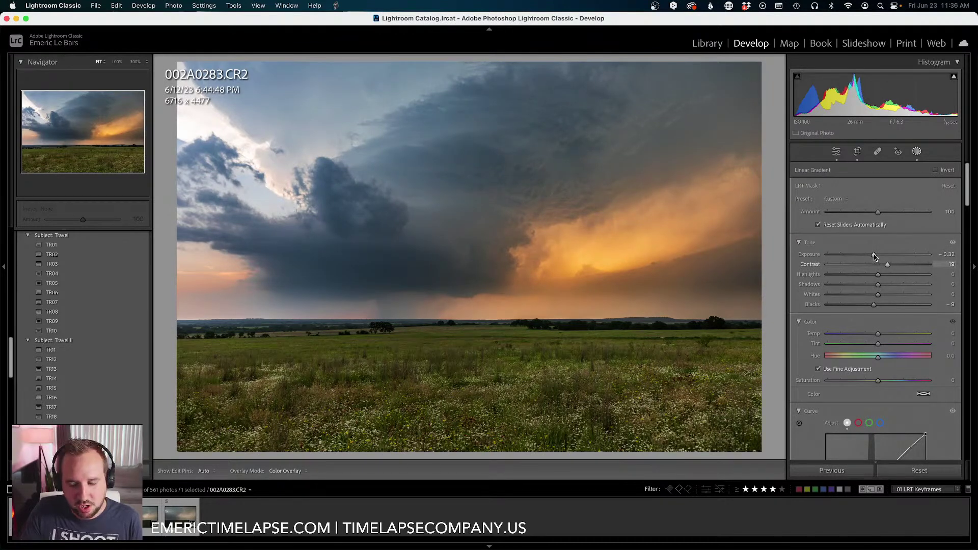
drag(874, 256, 874, 255)
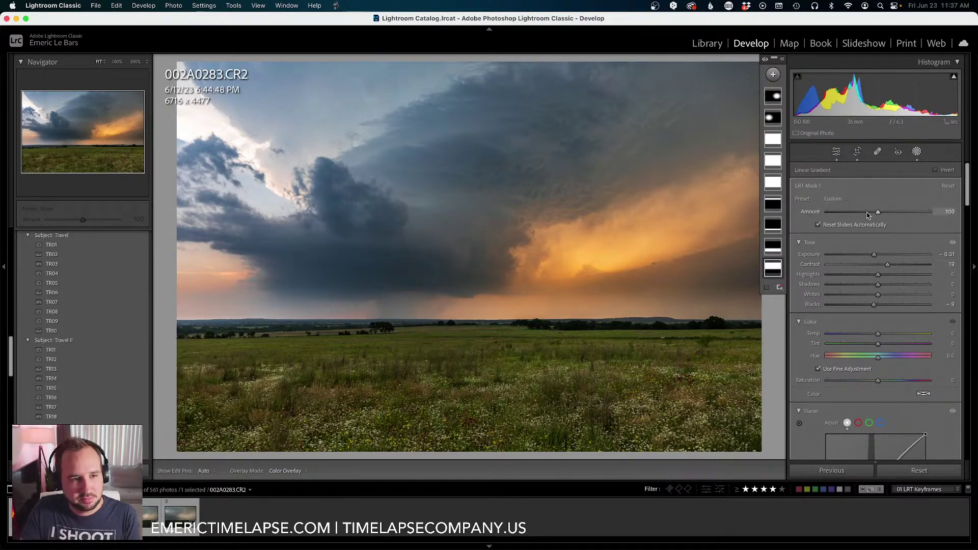
drag(869, 306, 869, 304)
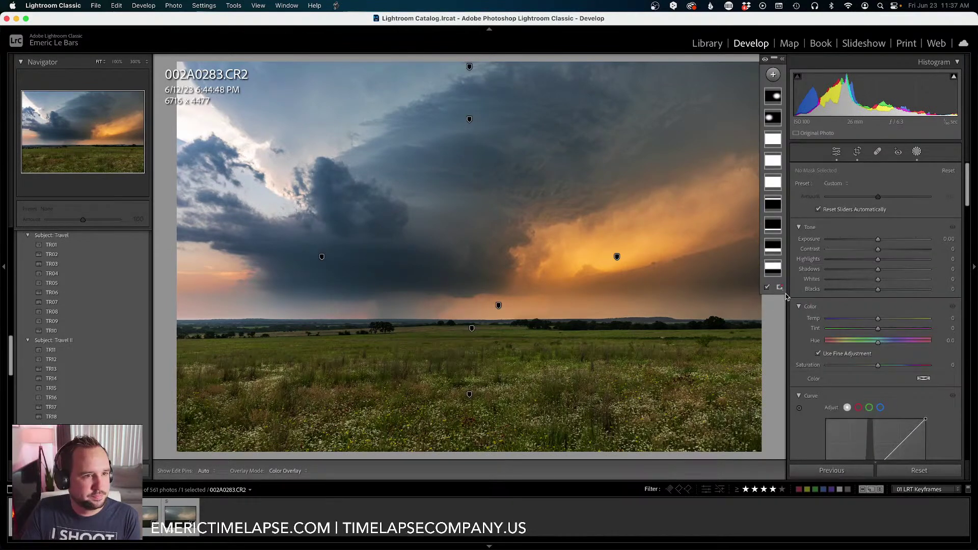
key(Escape)
Add the keyframe following 002A0283.CR2 to the selection and run 01 LRTimelapse Sync Keyframes to copy the develop settings to it.
shift+click(147, 507)
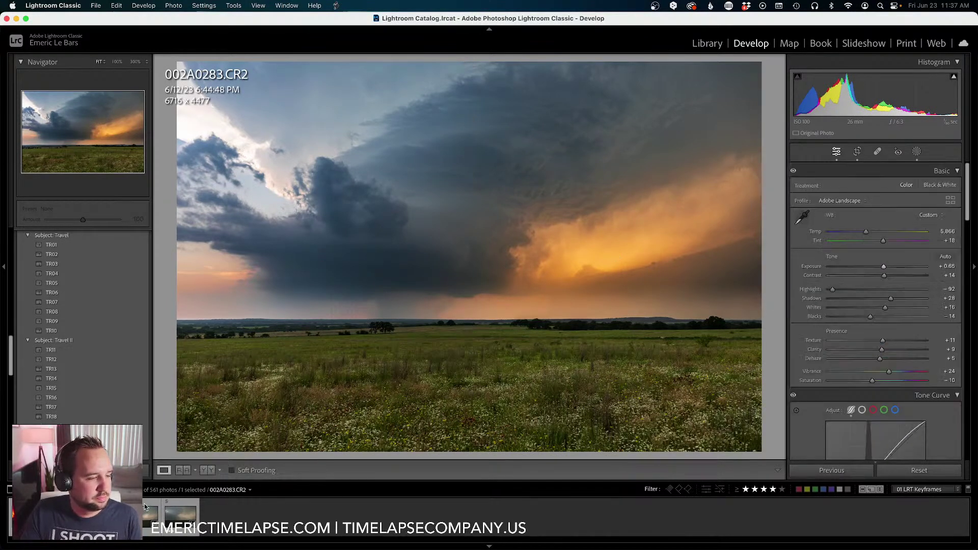
click(336, 6)
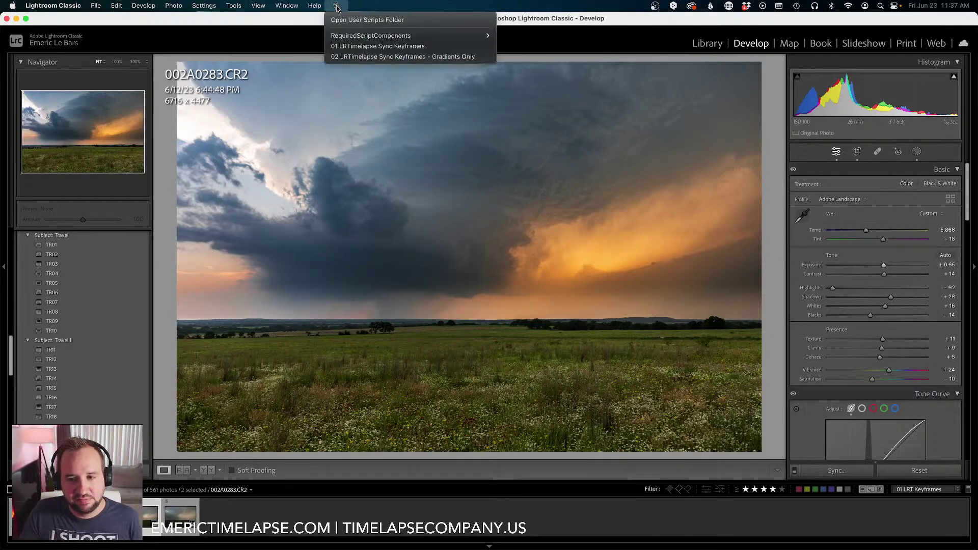
click(359, 45)
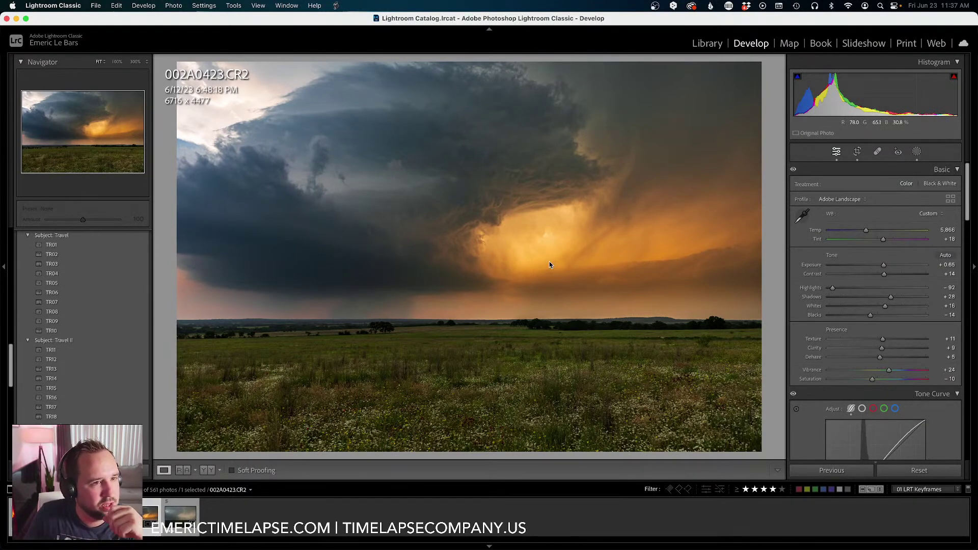
Inspect the glowing clouds of 002A0423.CR2 at 100% zoom, and set Exposure to +0.70, Shadows to +29 and Tint to +19.
click(540, 220)
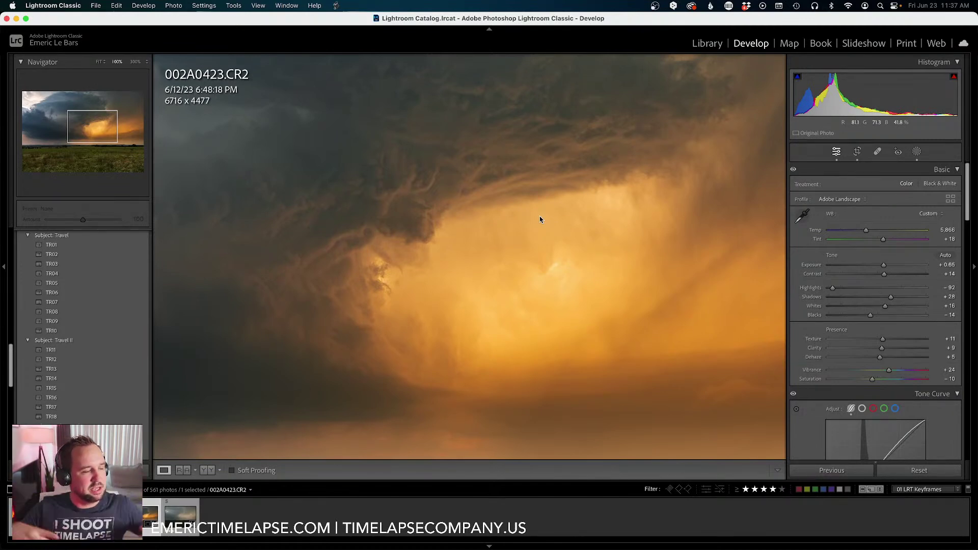
click(629, 271)
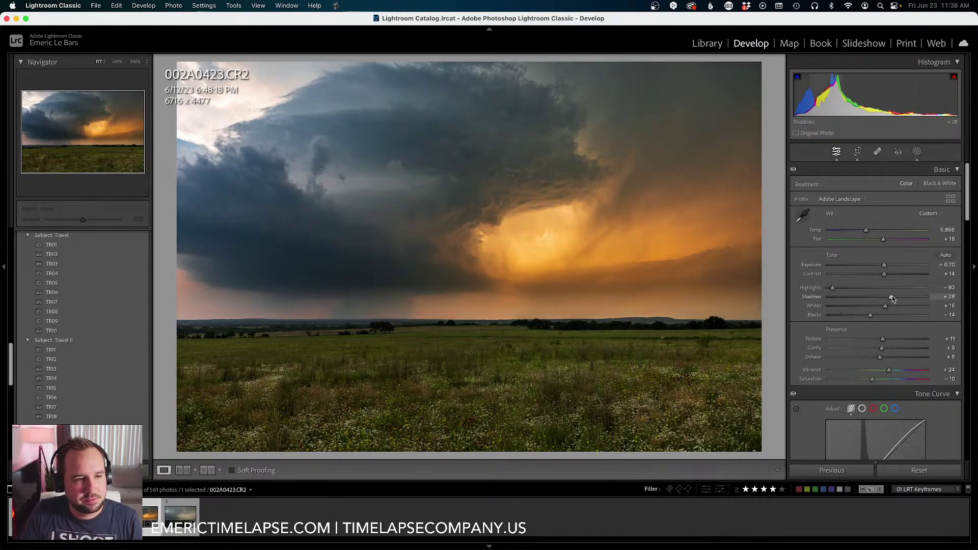
drag(892, 298, 892, 299)
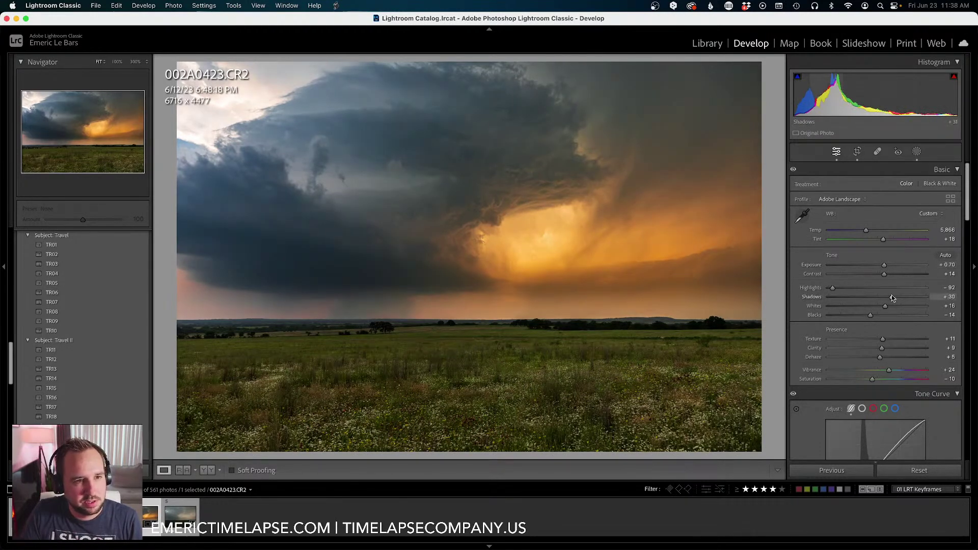
drag(884, 265, 883, 265)
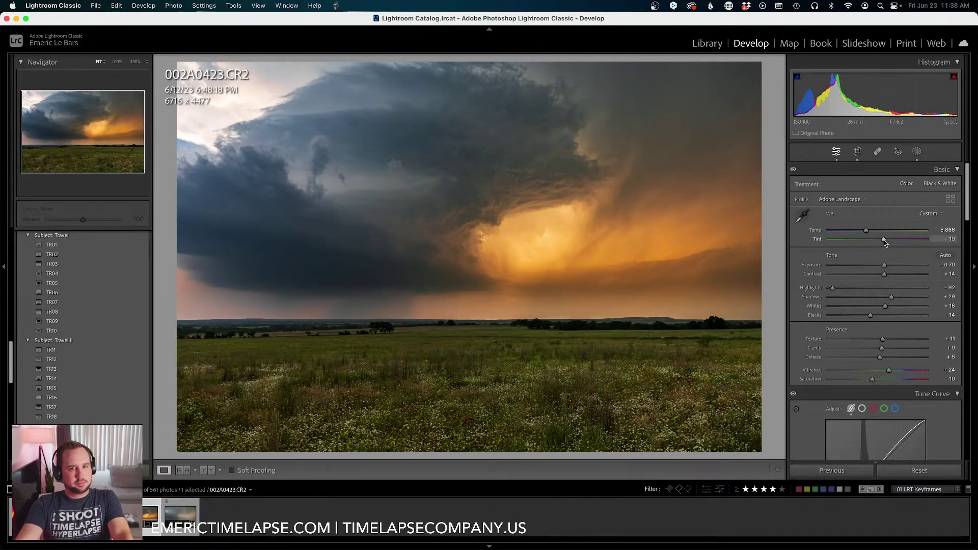
Set the Exposure of 002A0423.CR2 to +0.80 and compare the edit with its unprocessed version, including side by side.
drag(884, 265, 886, 265)
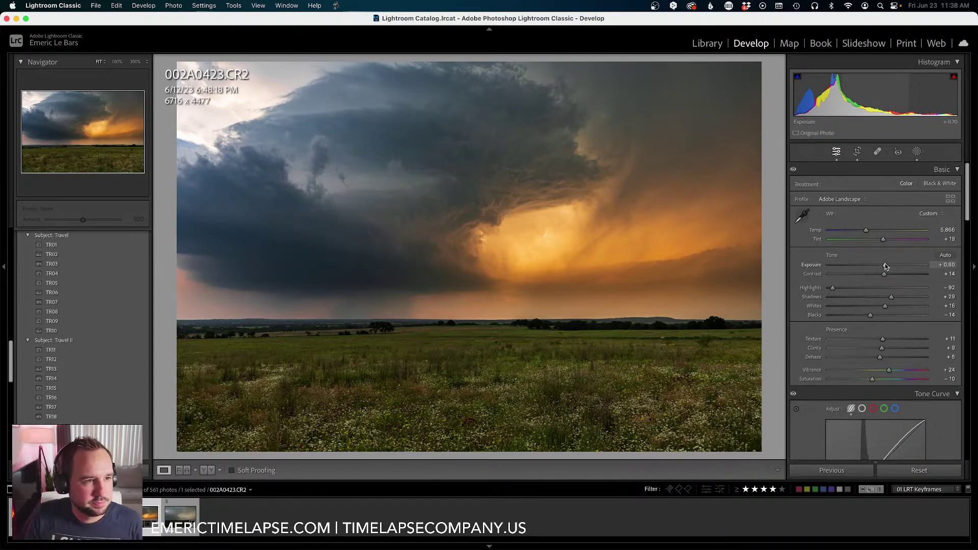
key(backslash)
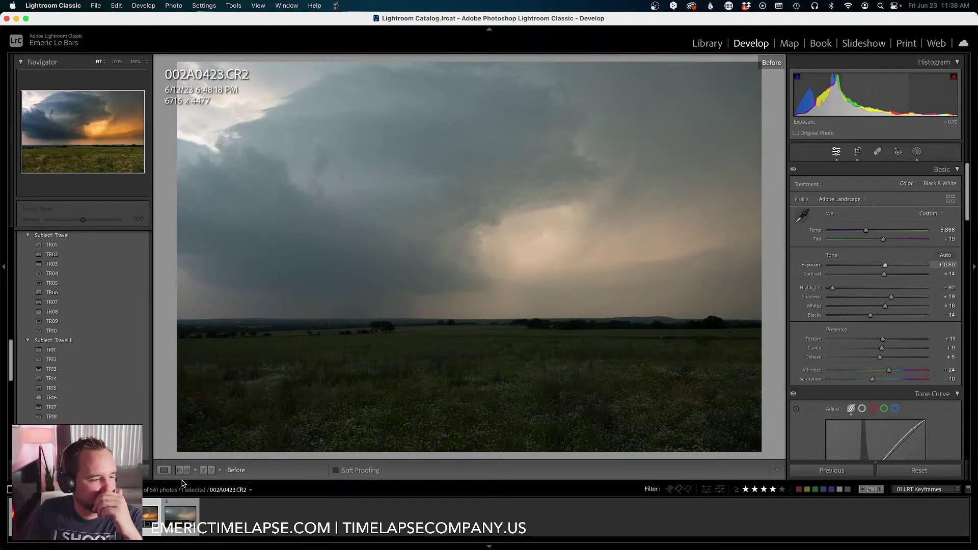
key(backslash)
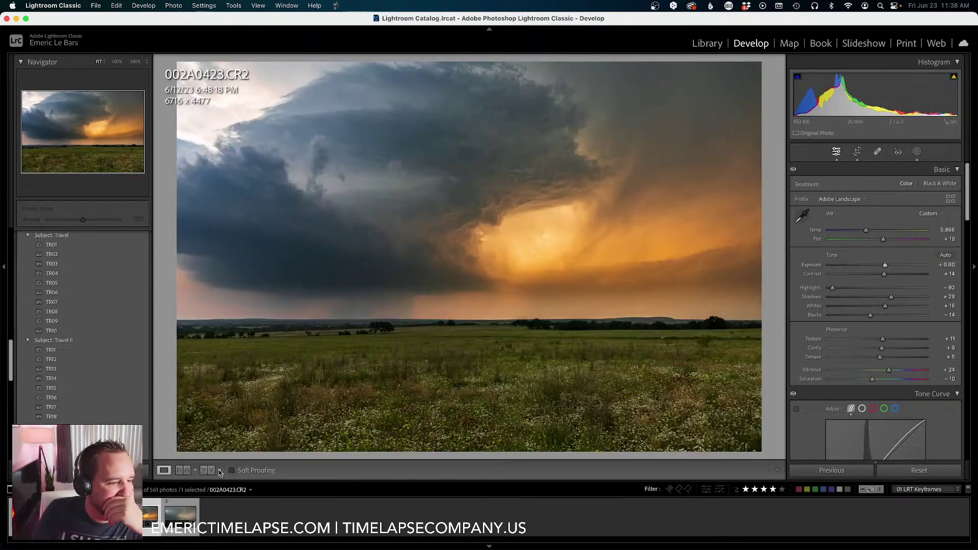
click(219, 471)
click(225, 481)
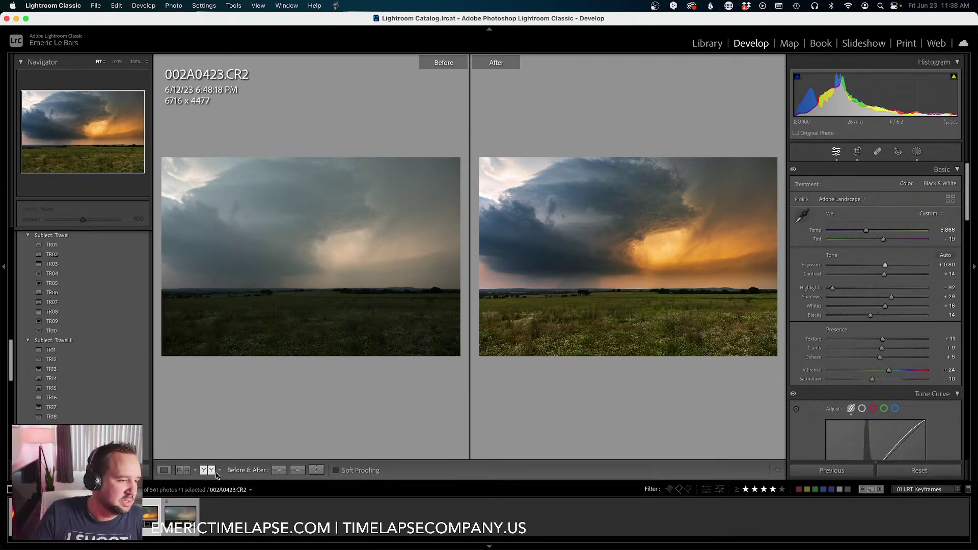
click(163, 470)
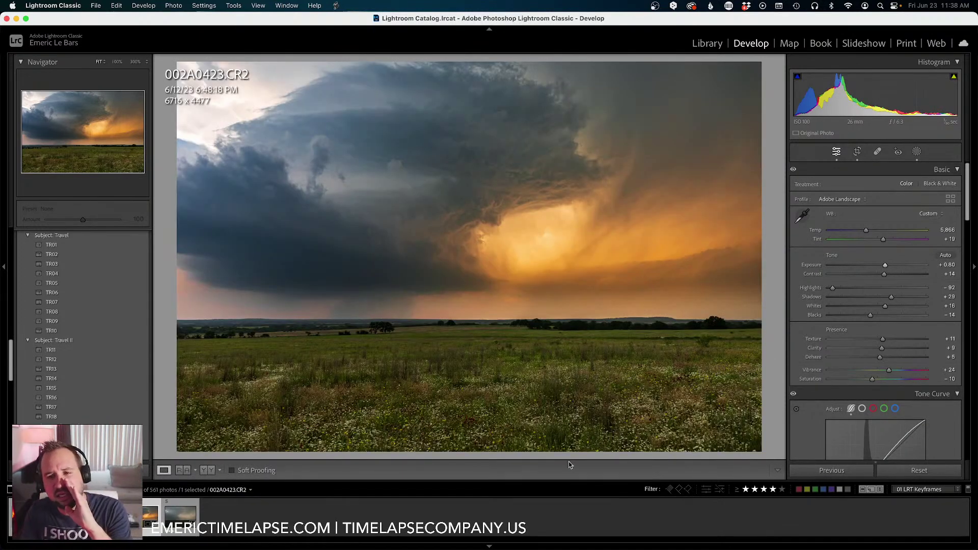
Add keyframe 002A0563.CR2 to the selection and run 01 LRTimelapse Sync Keyframes to copy the develop settings to it.
super+click(151, 515)
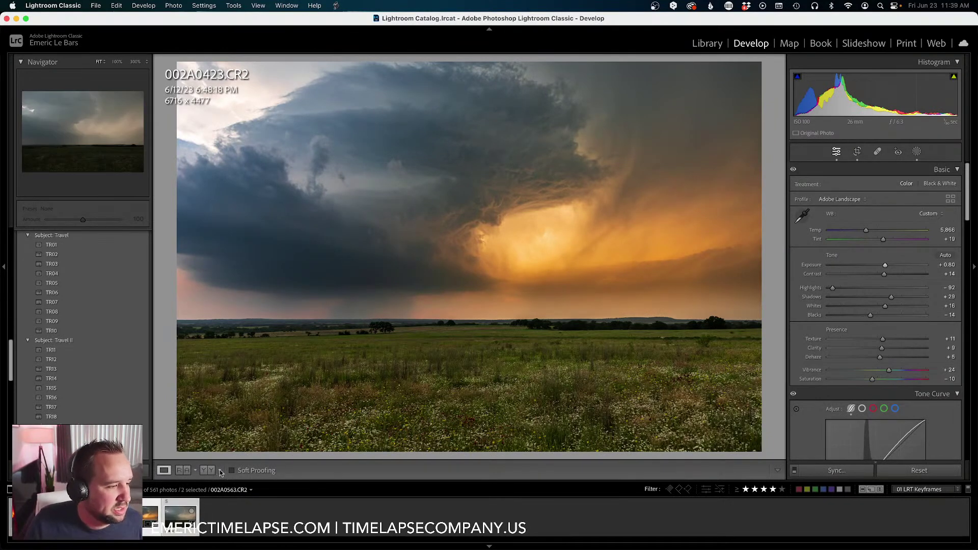
click(337, 7)
click(364, 47)
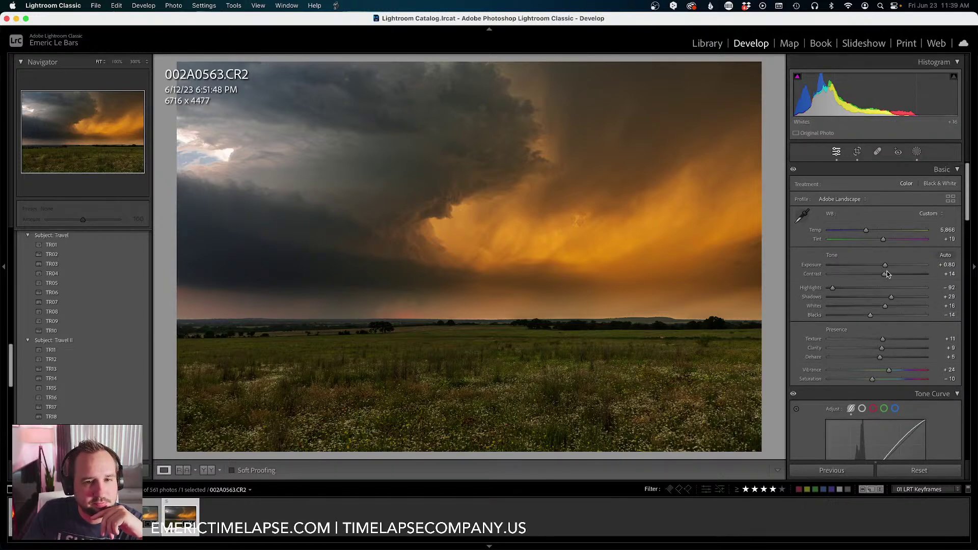
Fine-tune 002A0563.CR2 with Exposure +0.90, Shadows +31 and Blacks -15.
drag(885, 266, 887, 265)
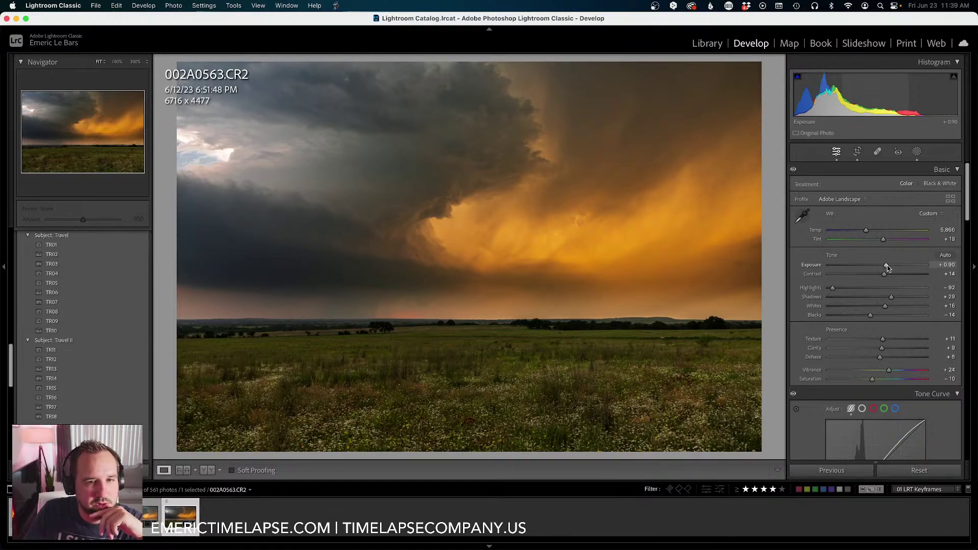
drag(891, 298, 893, 299)
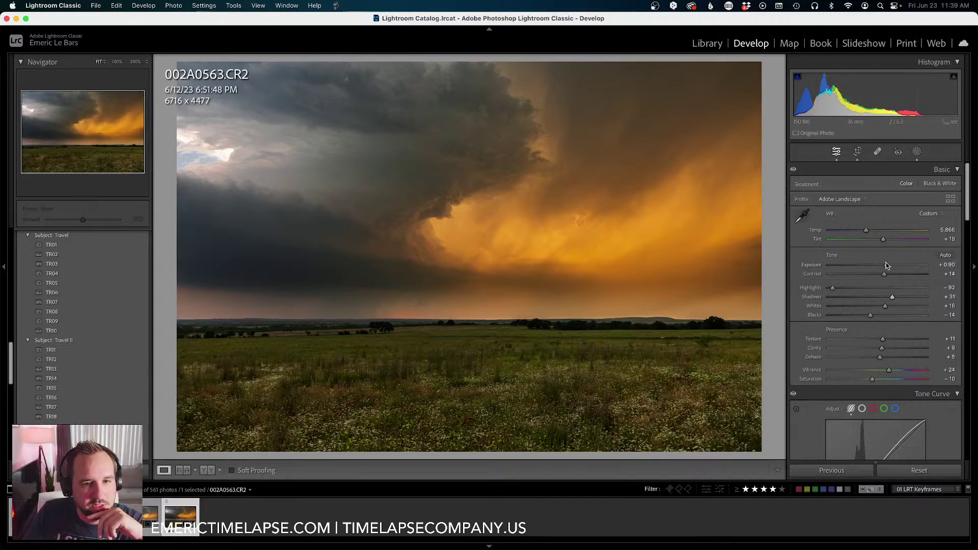
mouse_move(888, 267)
mouse_down()
mouse_move(869, 266)
mouse_move(888, 267)
mouse_up()
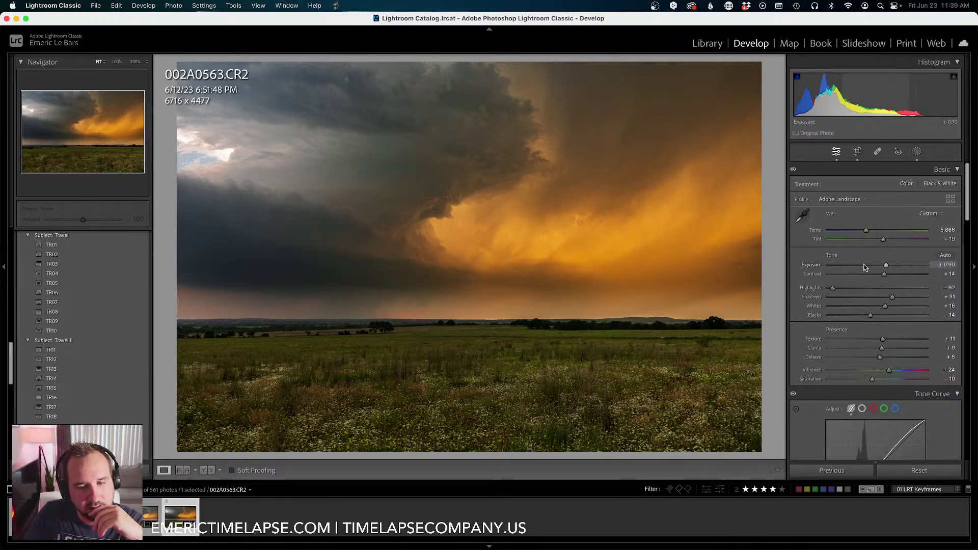
drag(870, 315, 869, 316)
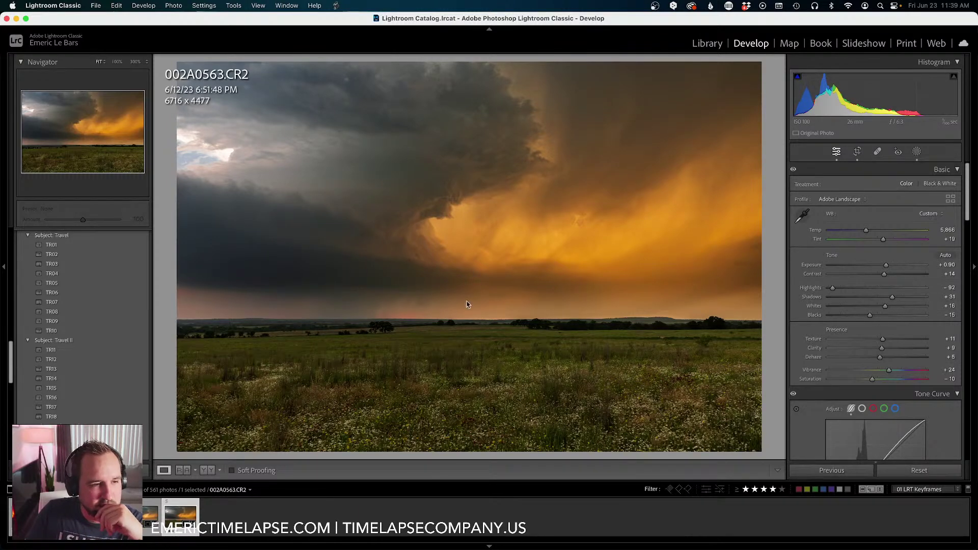
Adjust the linear gradient mask just above the horizon to Contrast 21 and Whites 11, and pause the Backblaze backup.
key(shift+w)
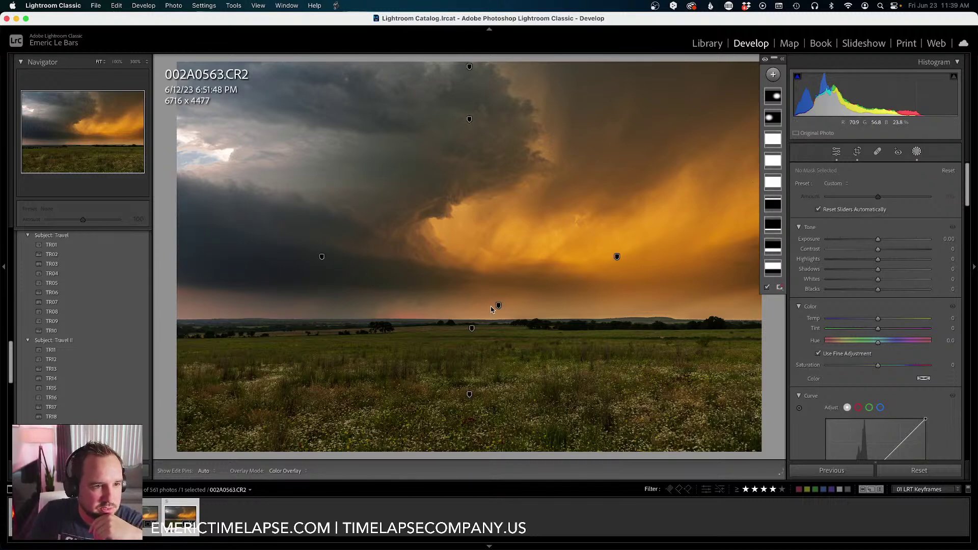
click(498, 307)
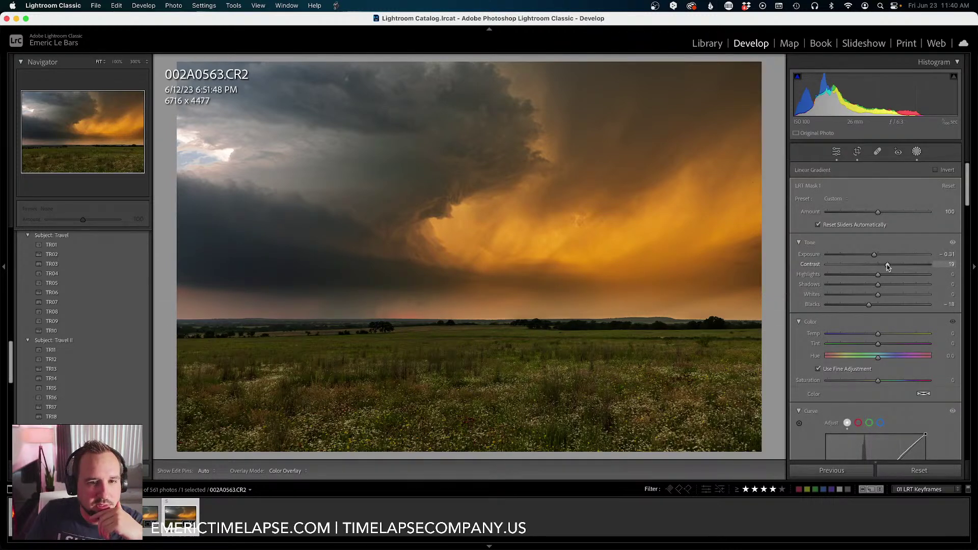
click(886, 264)
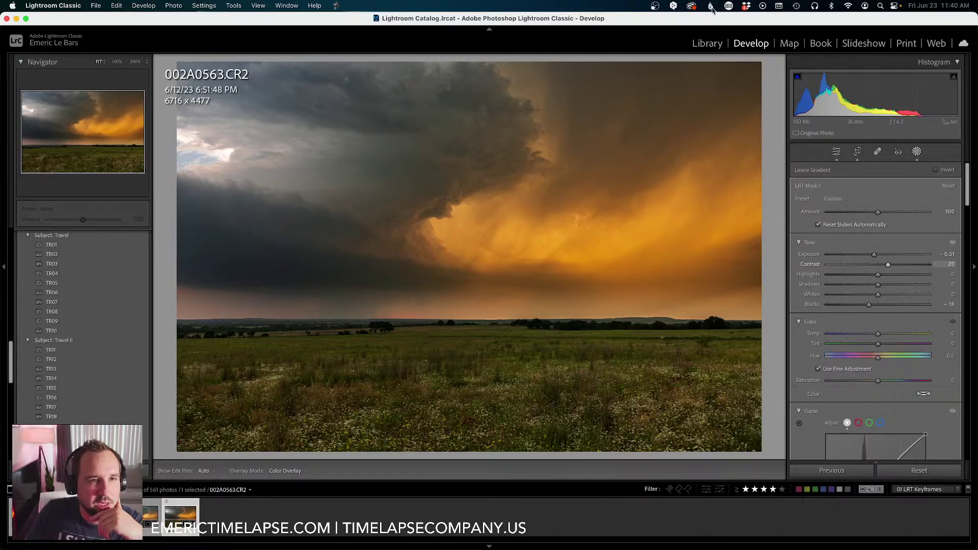
click(712, 6)
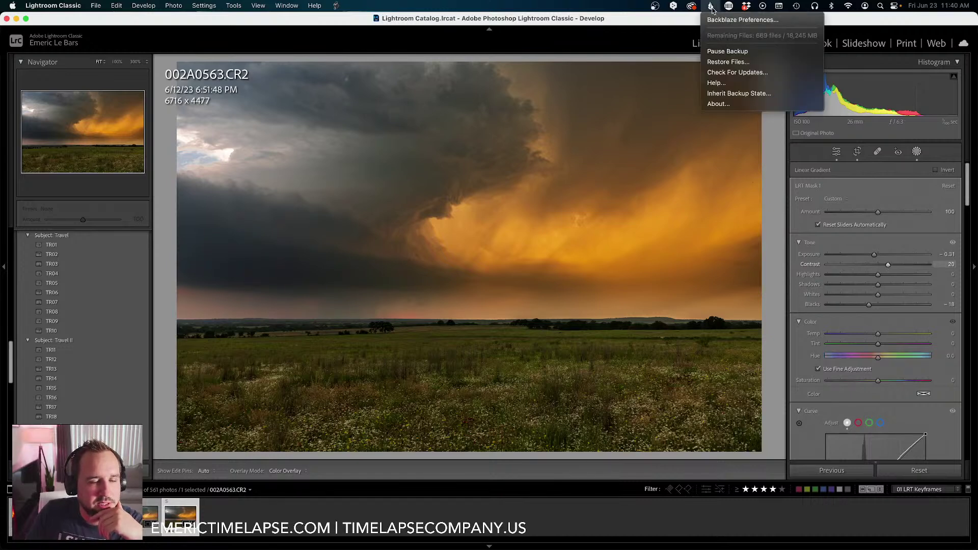
click(726, 52)
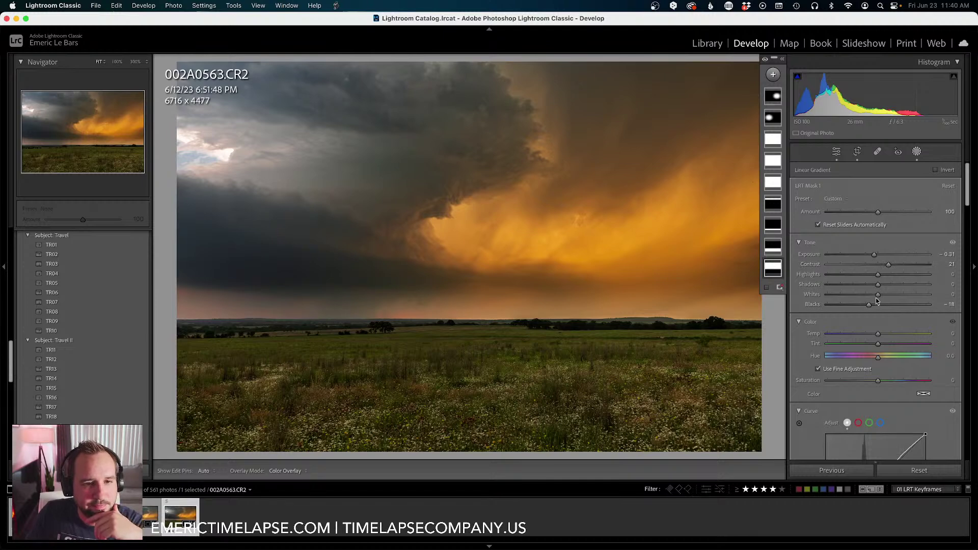
drag(879, 296, 884, 298)
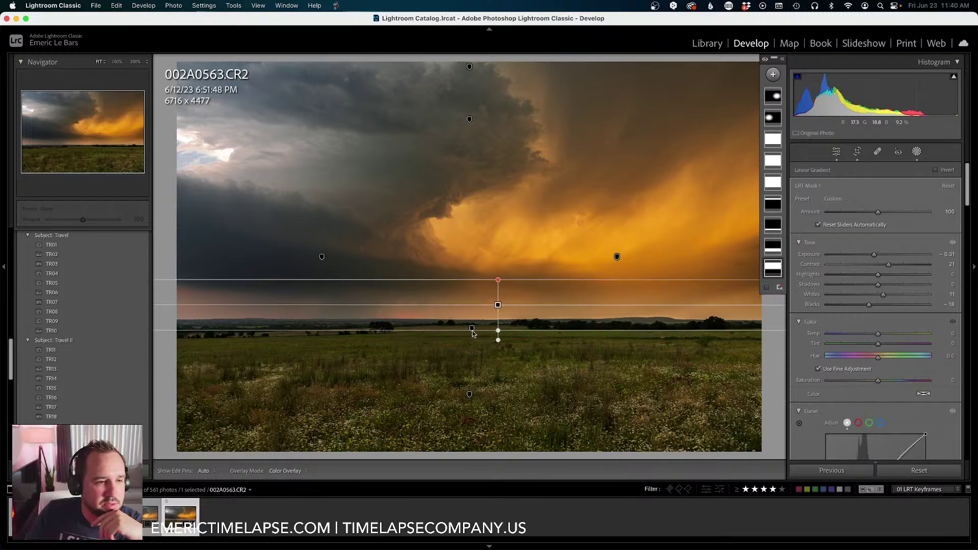
Adjust the linear gradient mask just below the horizon to Exposure 0.46 and Shadows 13, and leave masking.
click(471, 330)
click(471, 330)
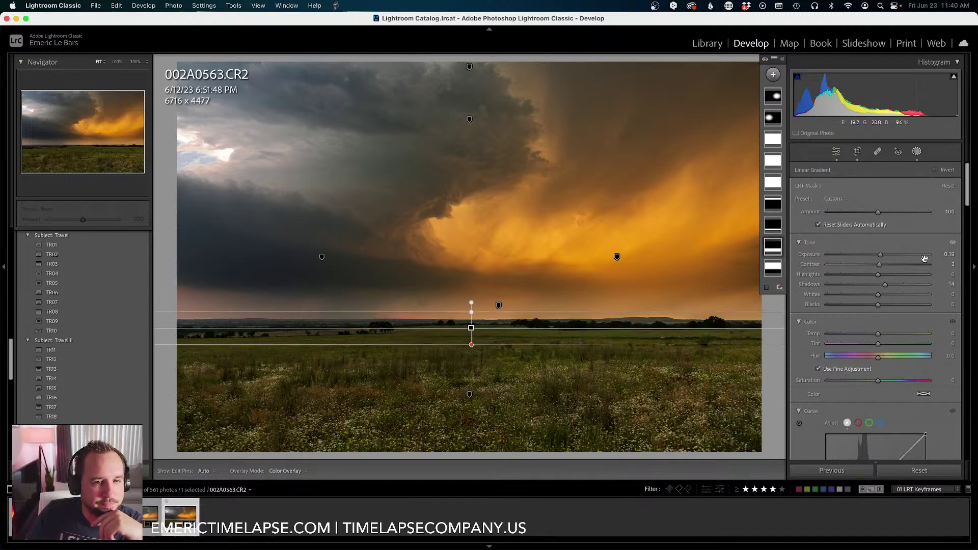
drag(881, 258, 885, 255)
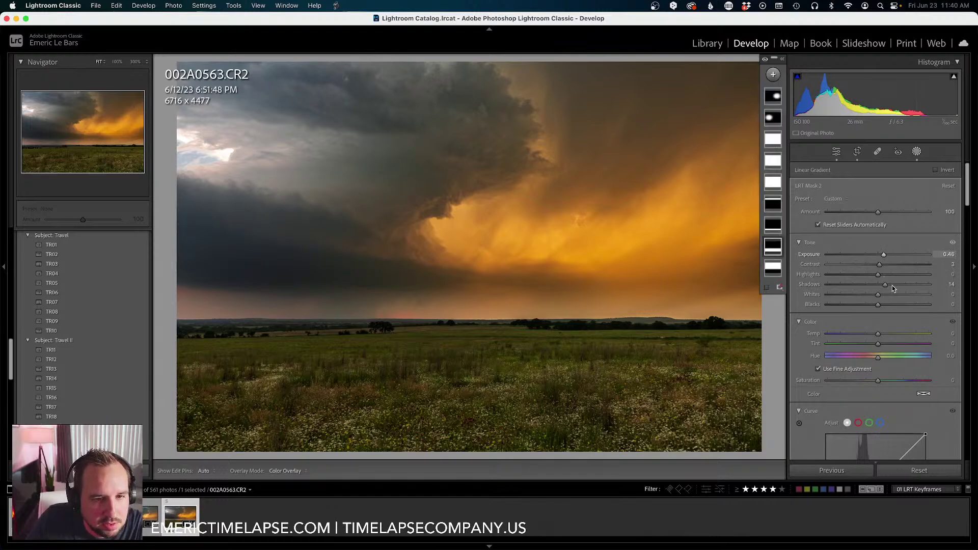
click(905, 284)
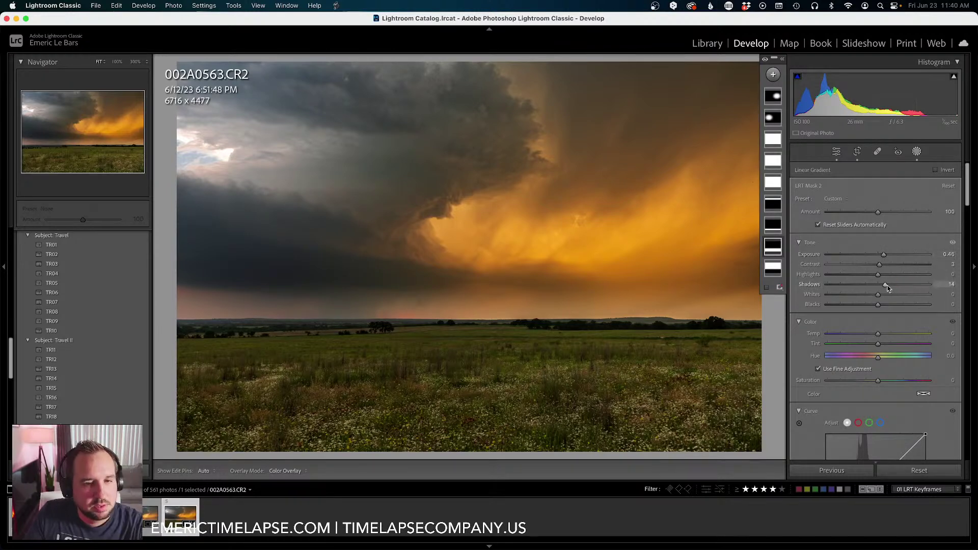
drag(906, 285, 881, 284)
drag(940, 290, 884, 285)
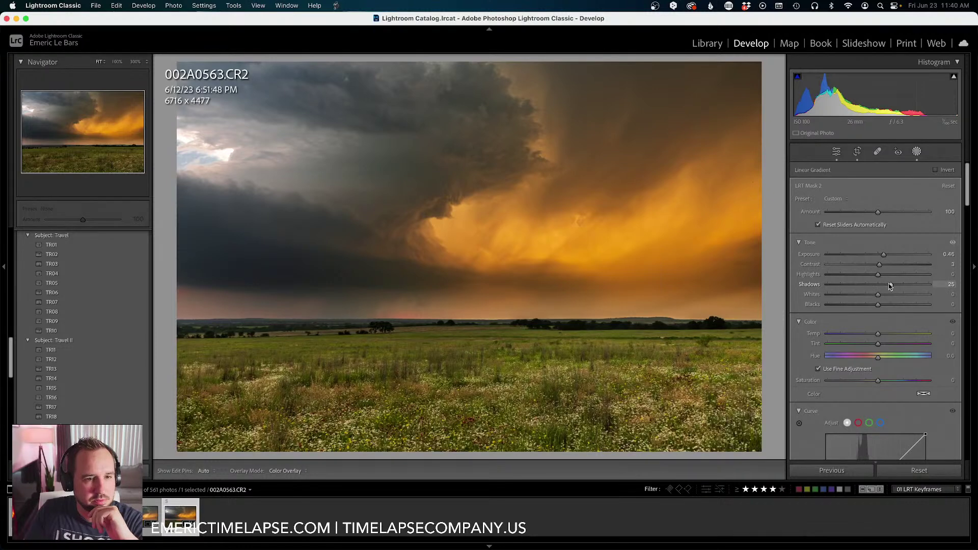
scroll(885, 285, up, 5)
click(885, 285)
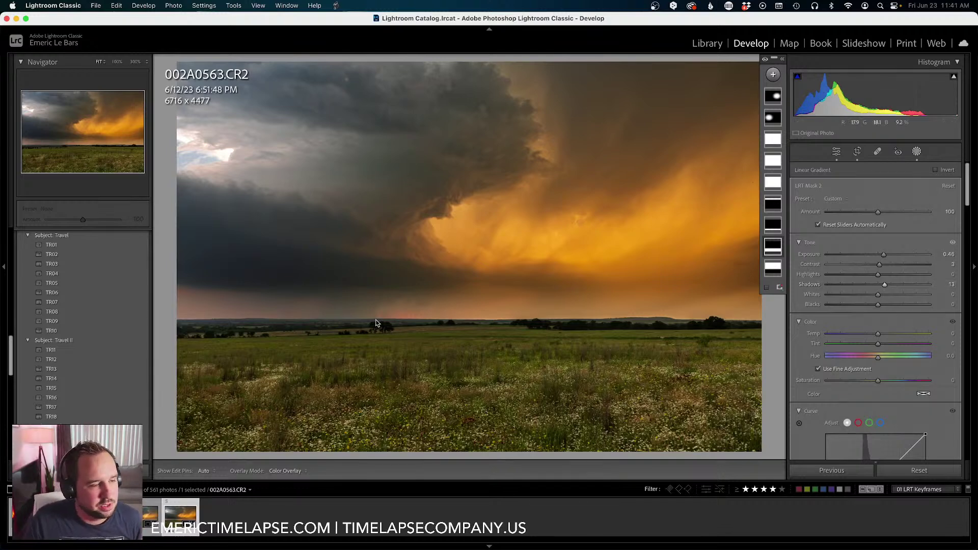
mouse_move(380, 325)
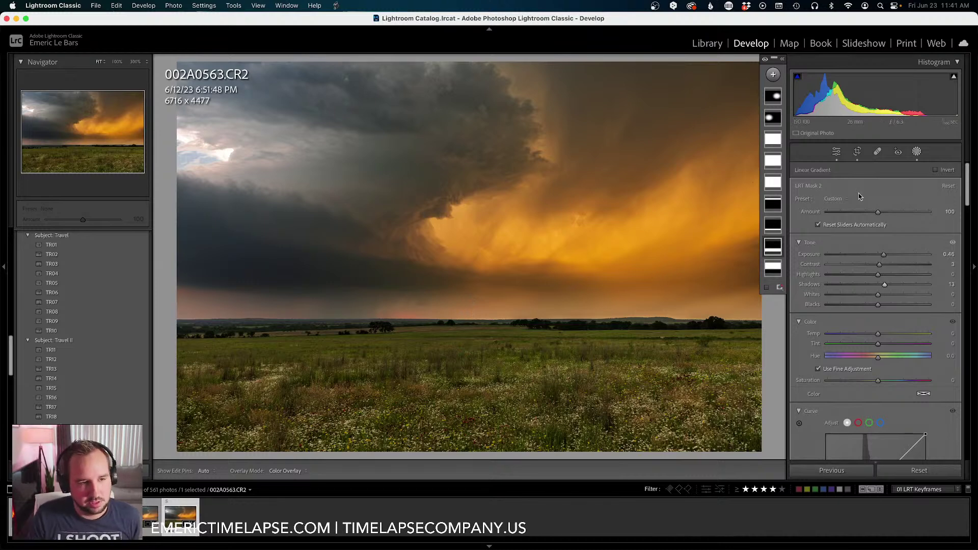
key(Escape)
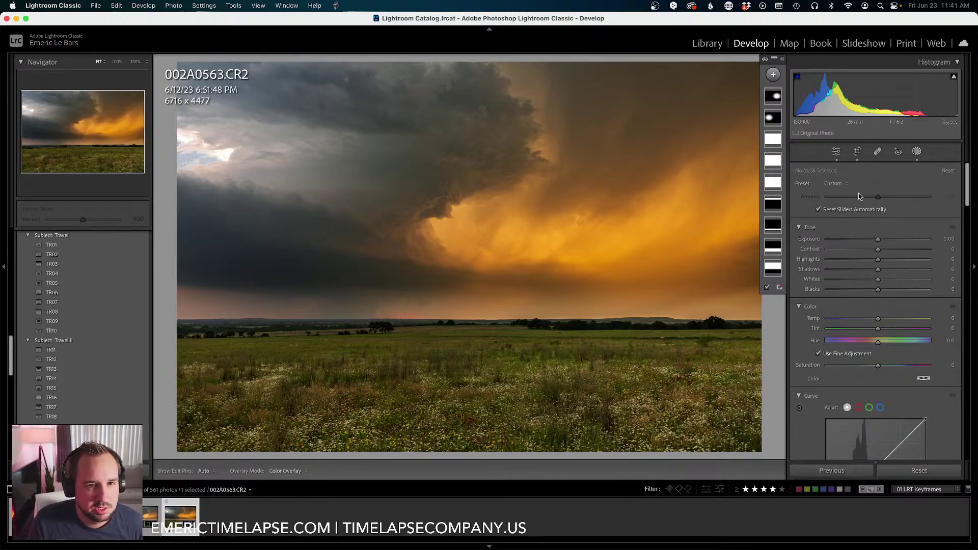
key(shift+w)
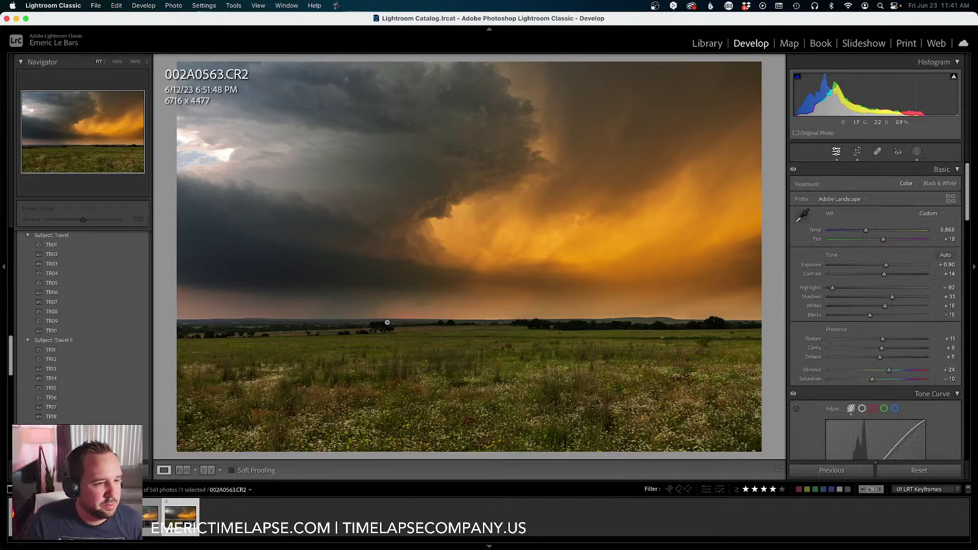
Inspect the horizon of 002A0563.CR2 close up, and save the metadata of all five keyframes from the Library grid.
click(425, 318)
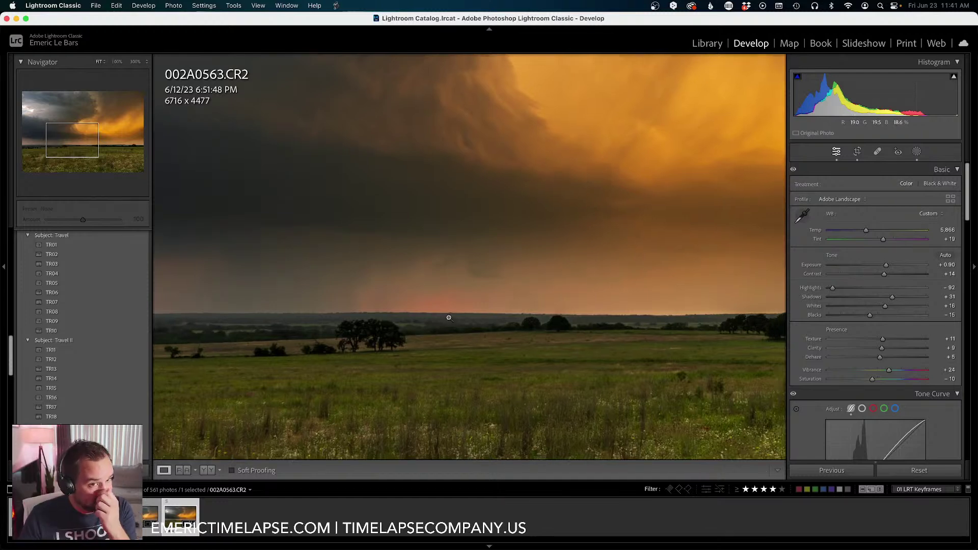
click(449, 318)
key(e)
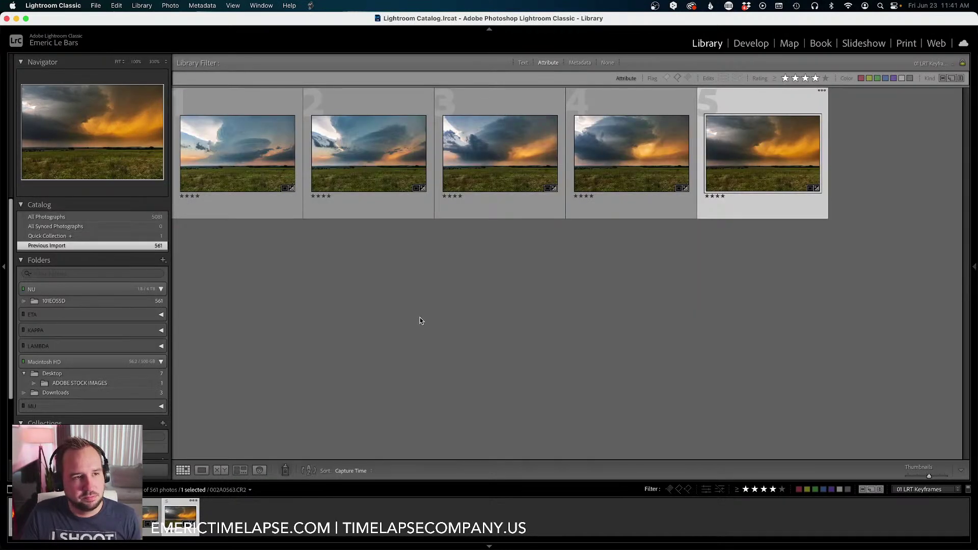
key(super+a)
key(super+s)
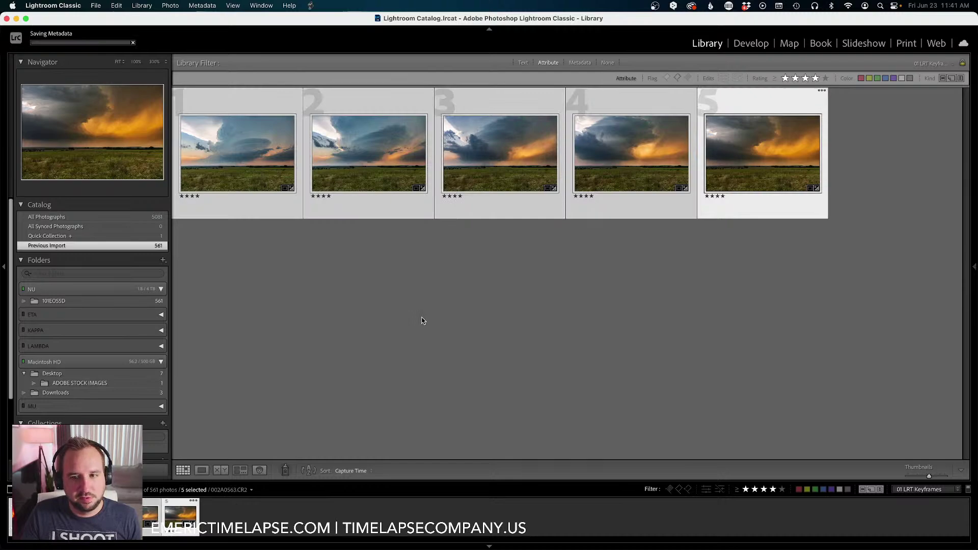
Switch to LRTimelapse Pro, check the Backblaze backup status, and run Auto Transition on the 561-image sequence.
key(super+Tab)
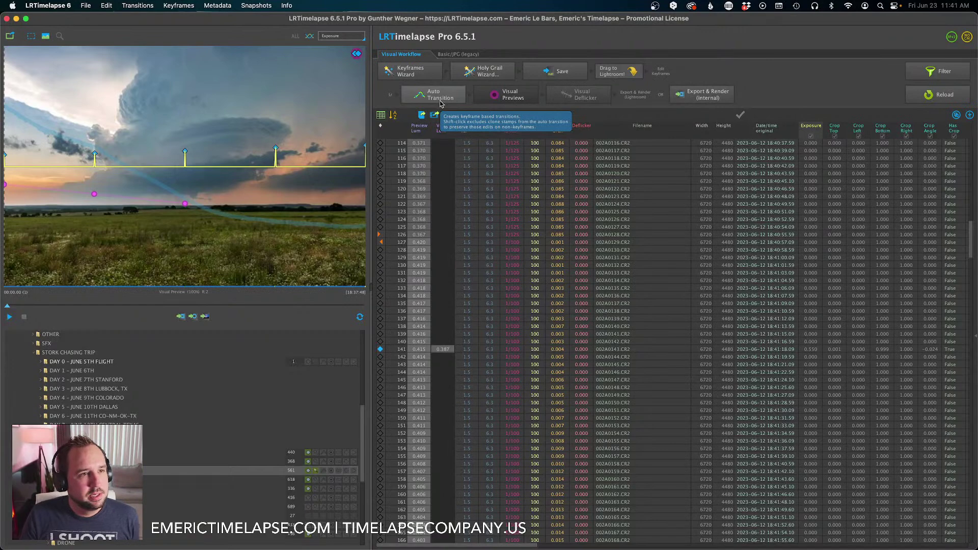
click(711, 6)
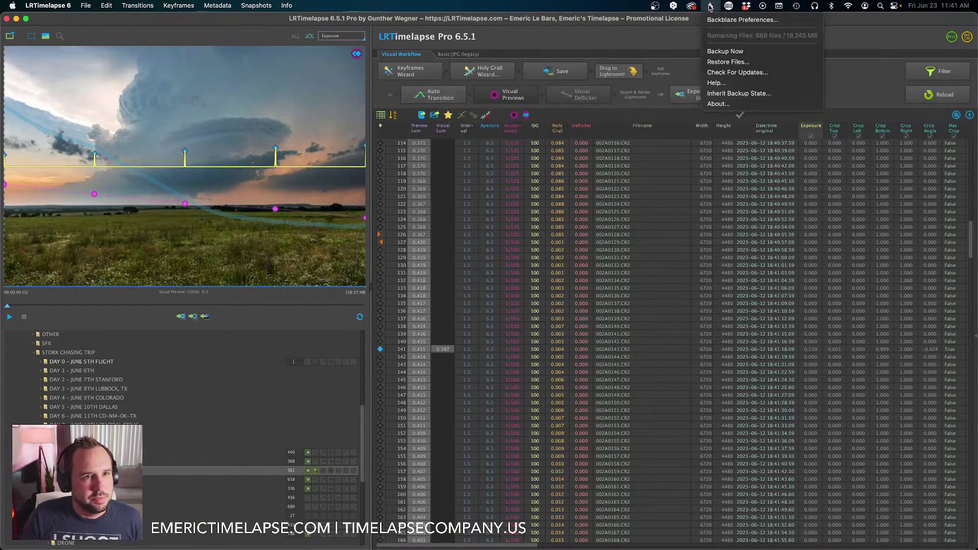
click(862, 82)
mouse_move(351, 549)
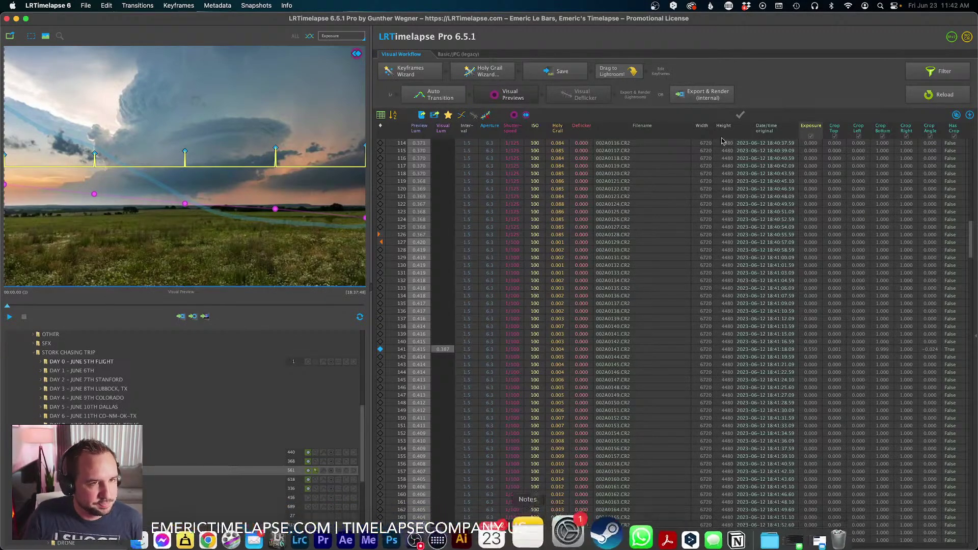
click(434, 94)
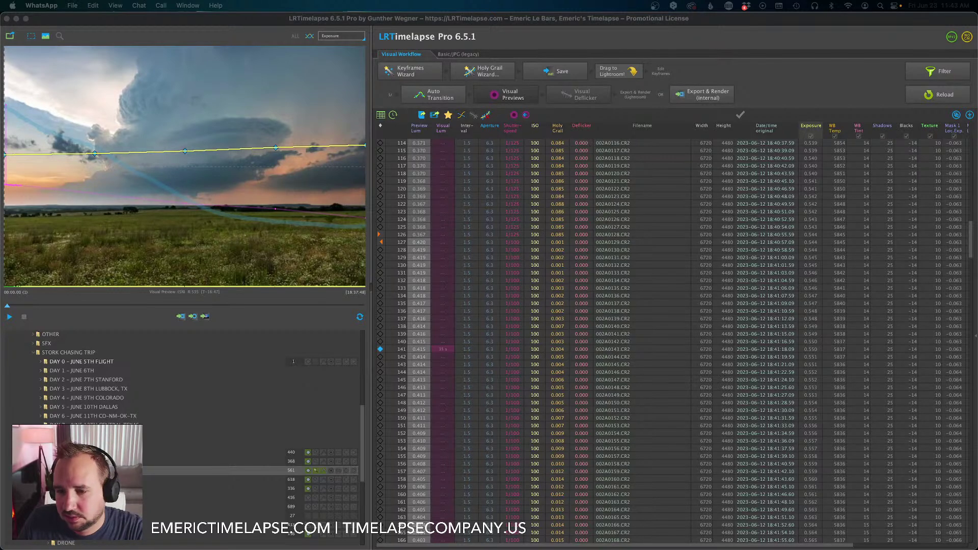
Switch to Chrome and look through the Timelapse Workshops page on timelapsecompany.us.
mouse_move(542, 549)
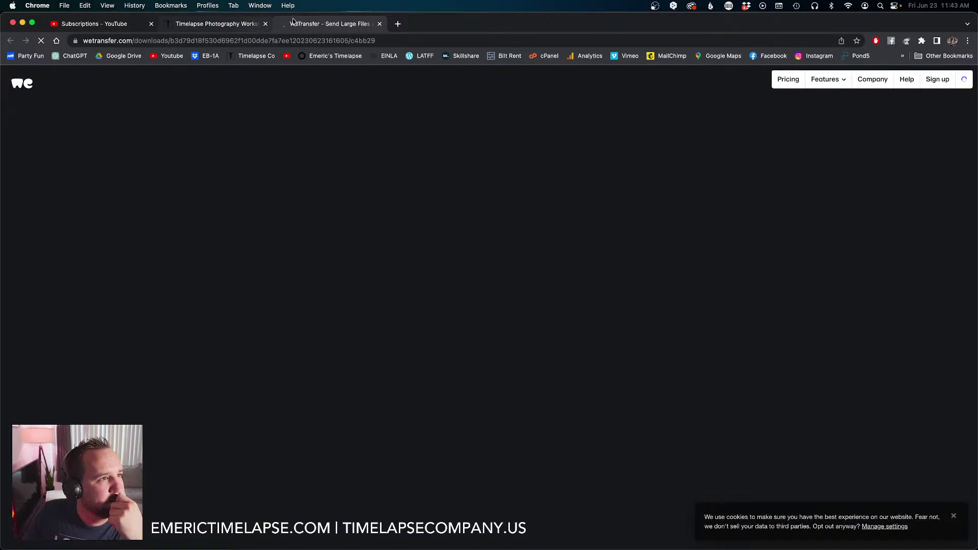
drag(293, 22, 298, 22)
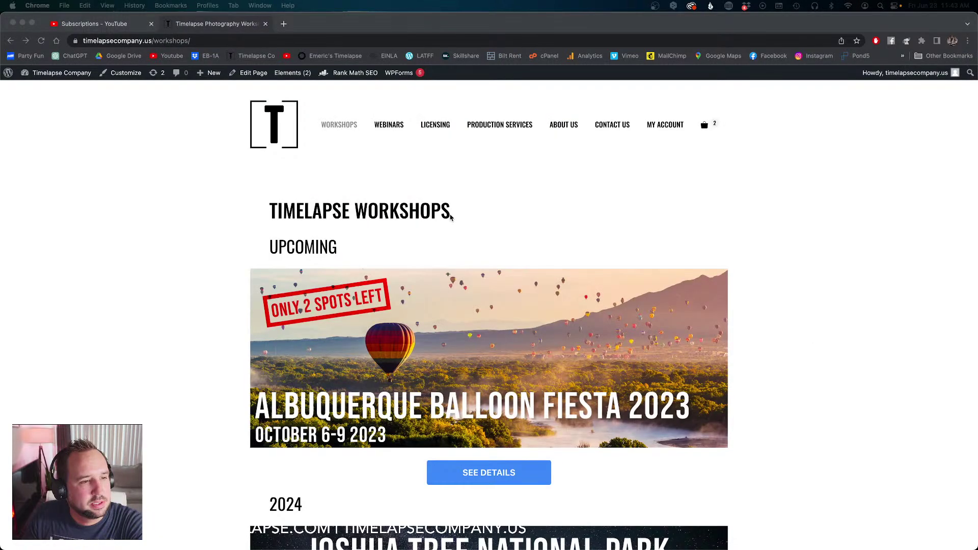
scroll(451, 218, down, 5)
scroll(306, 255, up, 3)
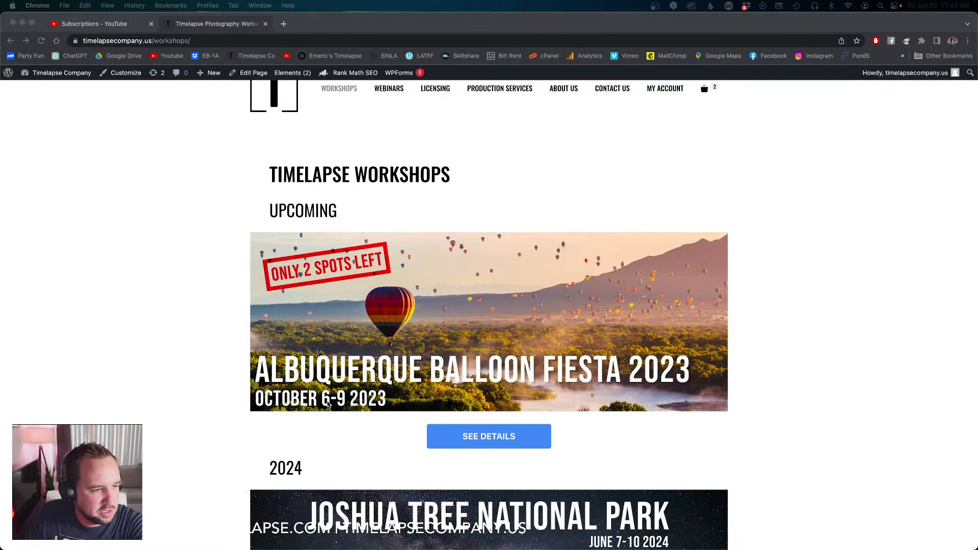
Look at the 2024 workshops listed below the Albuquerque Balloon Fiesta and minimize the browser window.
scroll(330, 402, down, 5)
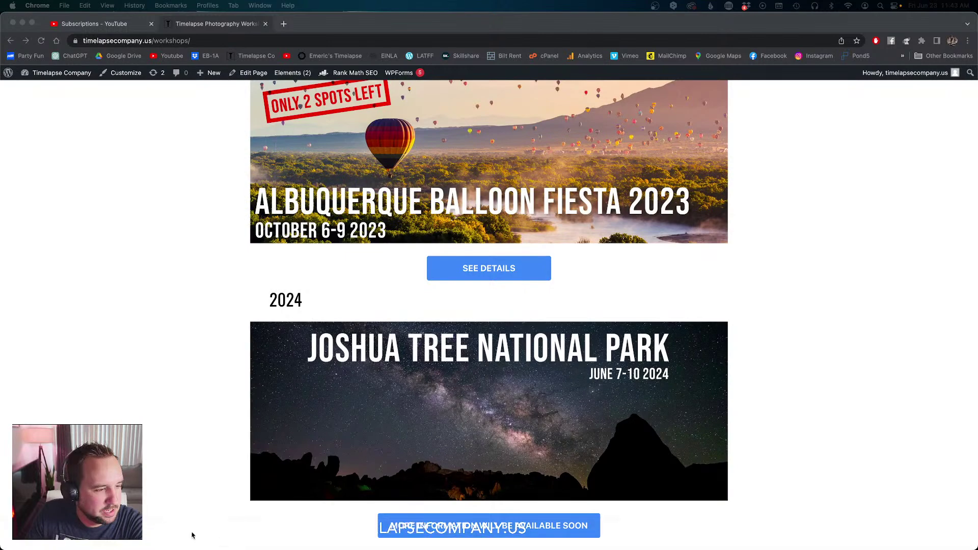
click(27, 32)
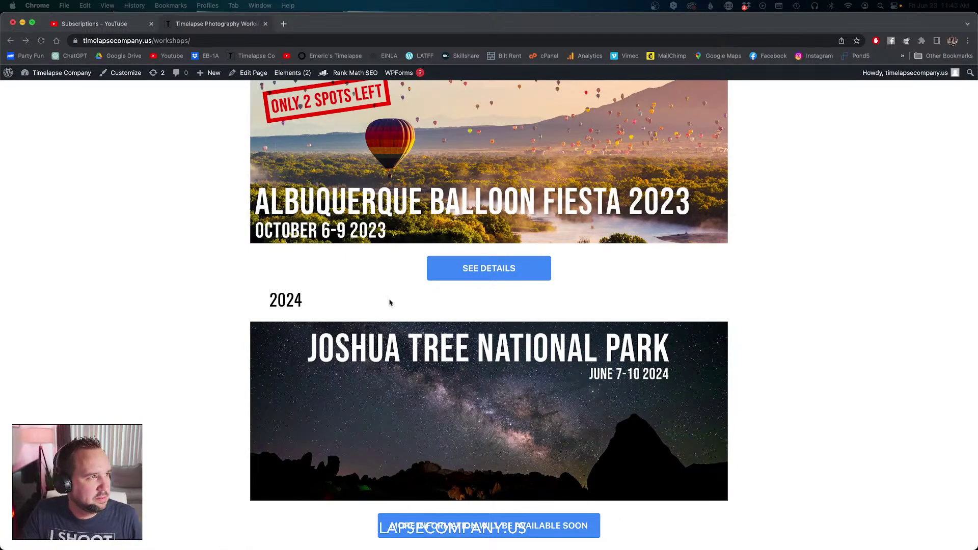
key(super+m)
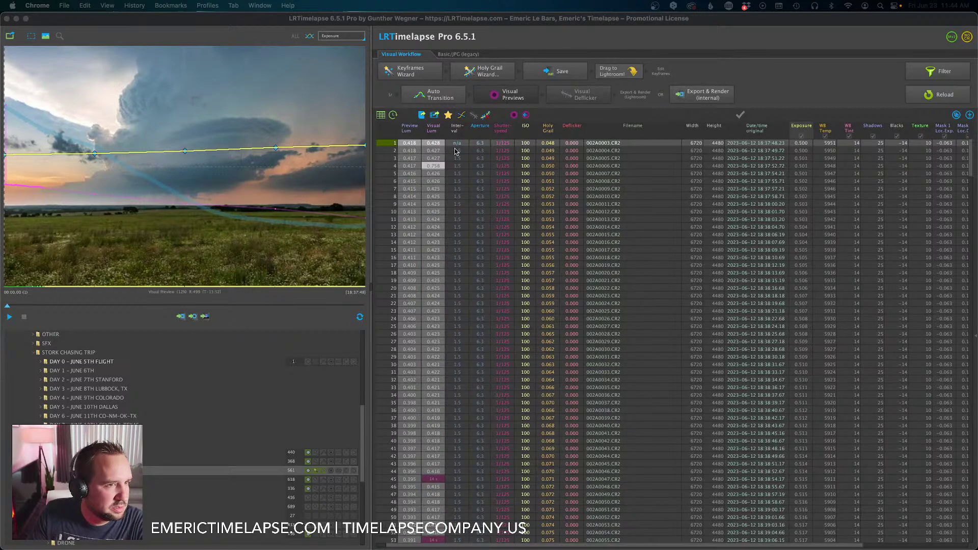
Return to the LRTimelapse sequence and select 002A0006.CR2 in row 4 to examine its visual luminance.
scroll(436, 147, right, 1)
click(435, 146)
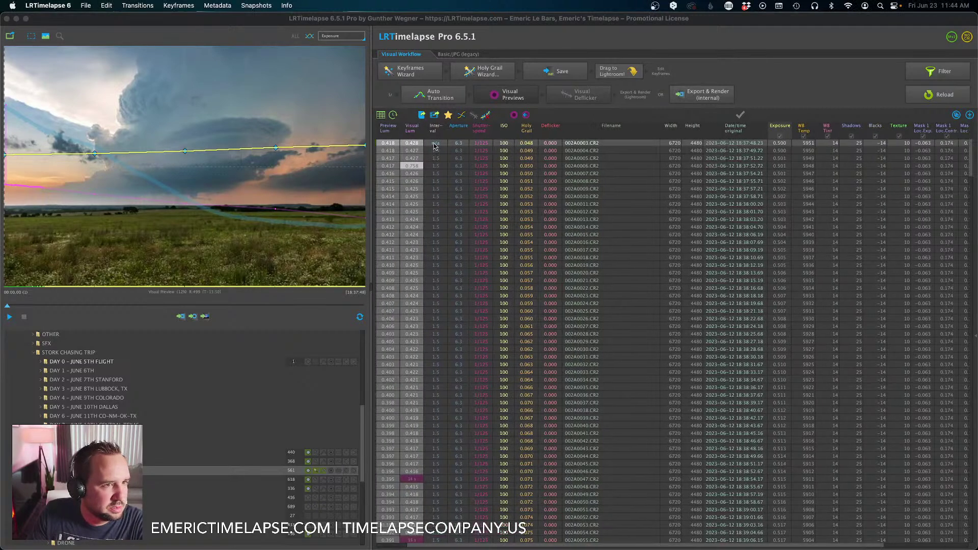
scroll(428, 151, left, 2)
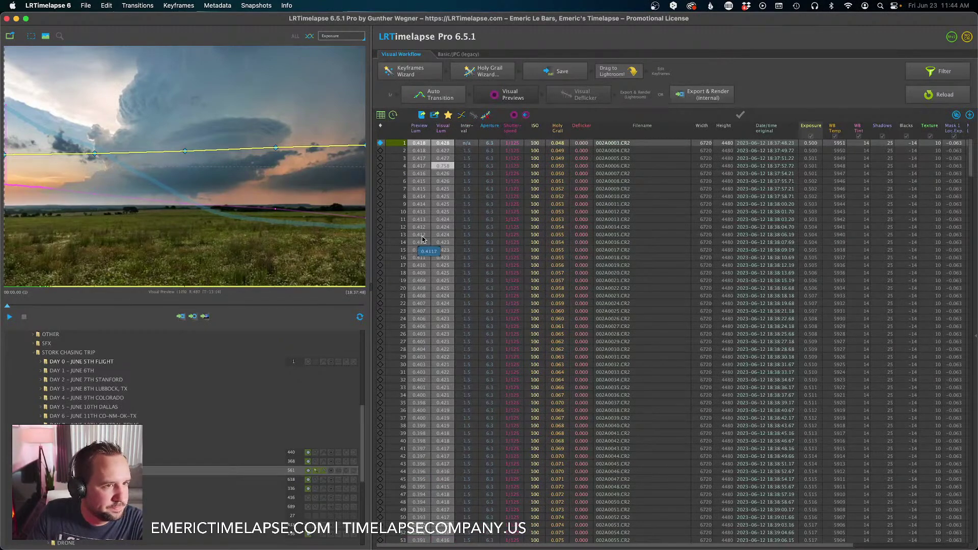
click(443, 166)
double_click(444, 166)
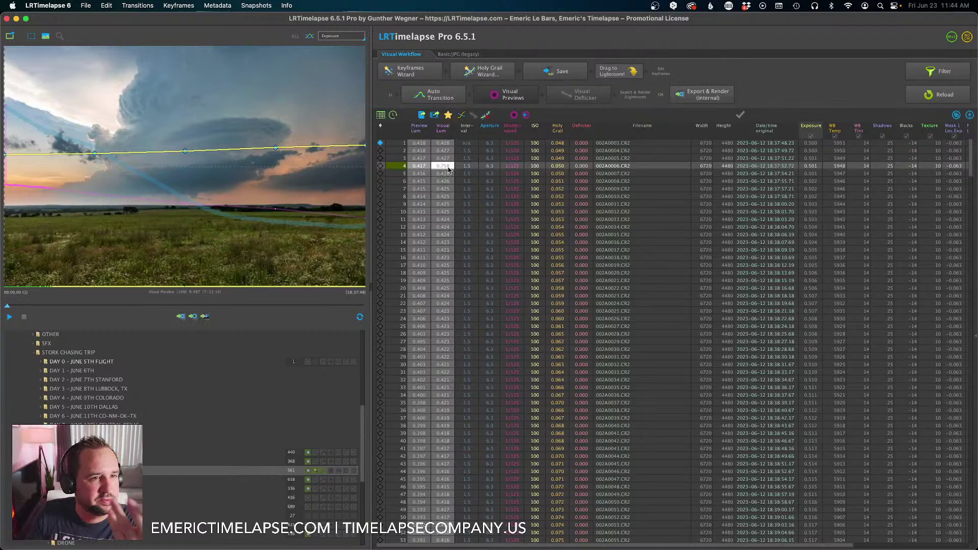
Switch to YI094226_H.265.mp4 in QuickTime Player, reposition its window, and play the clip with the sound volume raised.
mouse_move(315, 548)
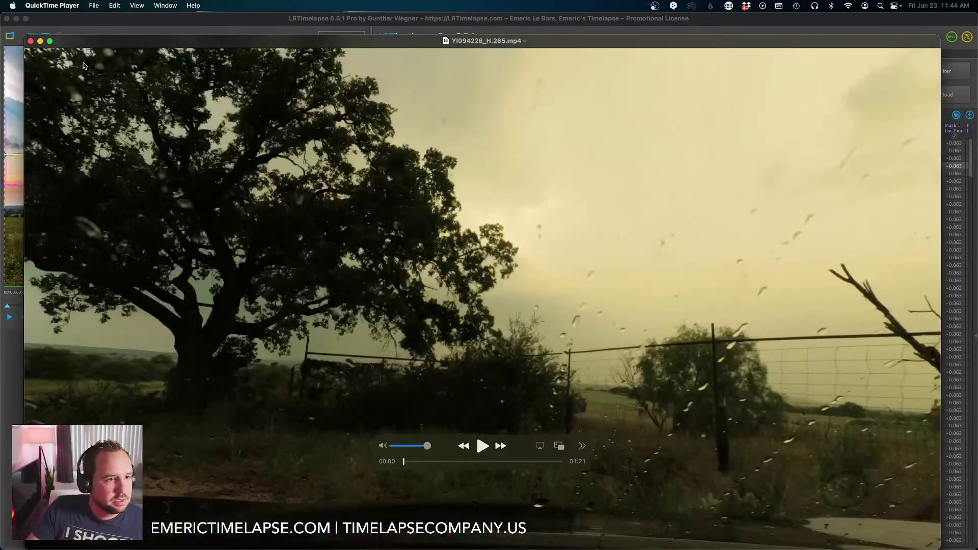
drag(103, 42, 136, 21)
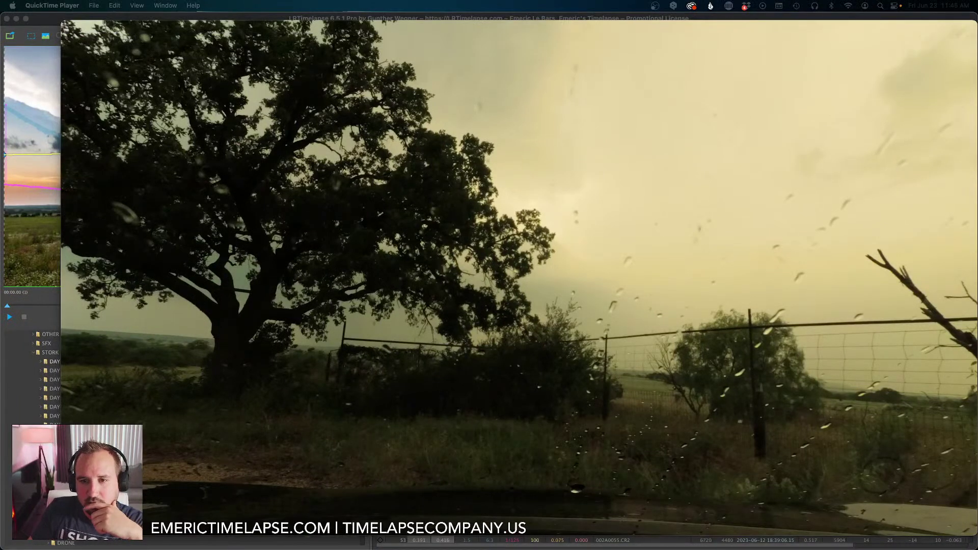
drag(484, 385, 443, 380)
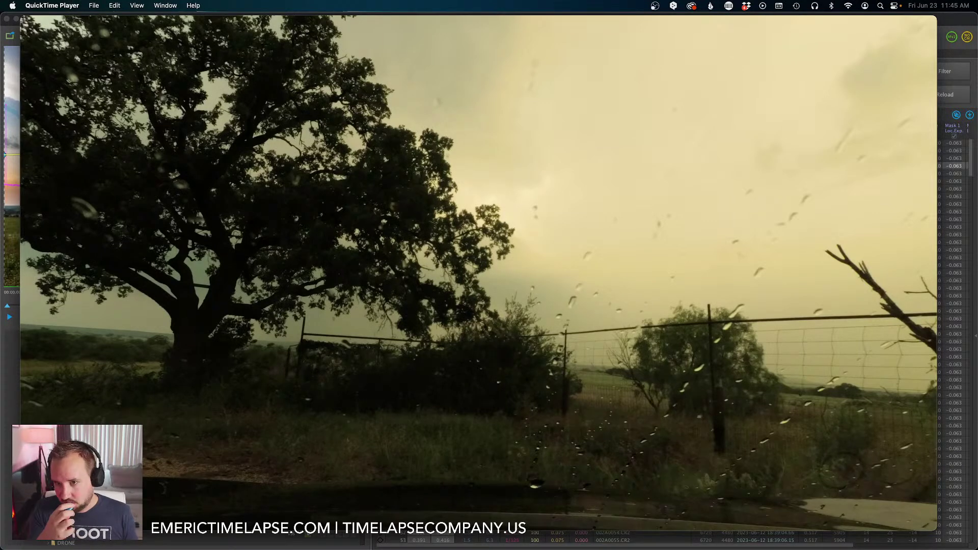
mouse_move(474, 423)
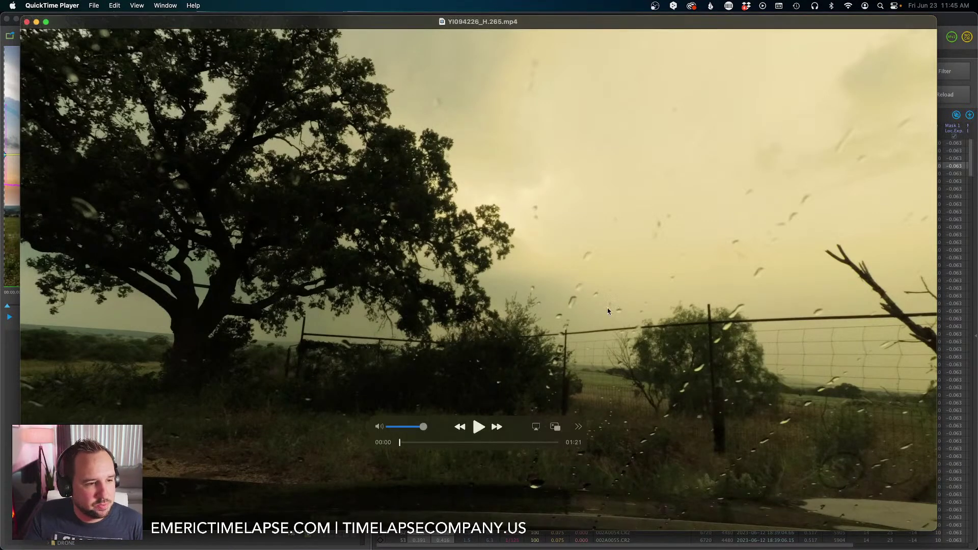
click(479, 427)
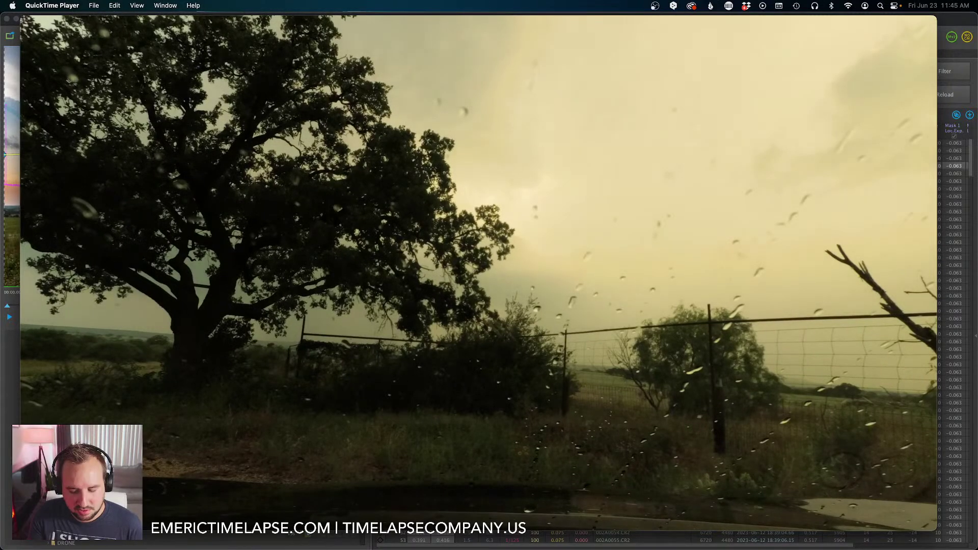
key(XF86AudioRaiseVolume)
key(XF86AudioRaiseVolume)
key(XF86AudioRaiseVolume)
key(XF86AudioRaiseVolume)
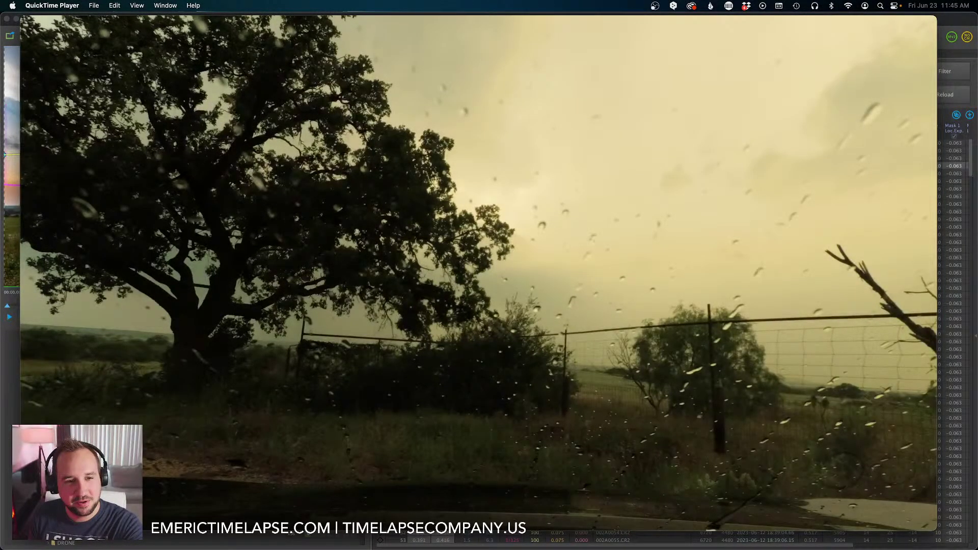
Jump back slightly from 00:48 in the clip and watch that passage again.
mouse_move(786, 401)
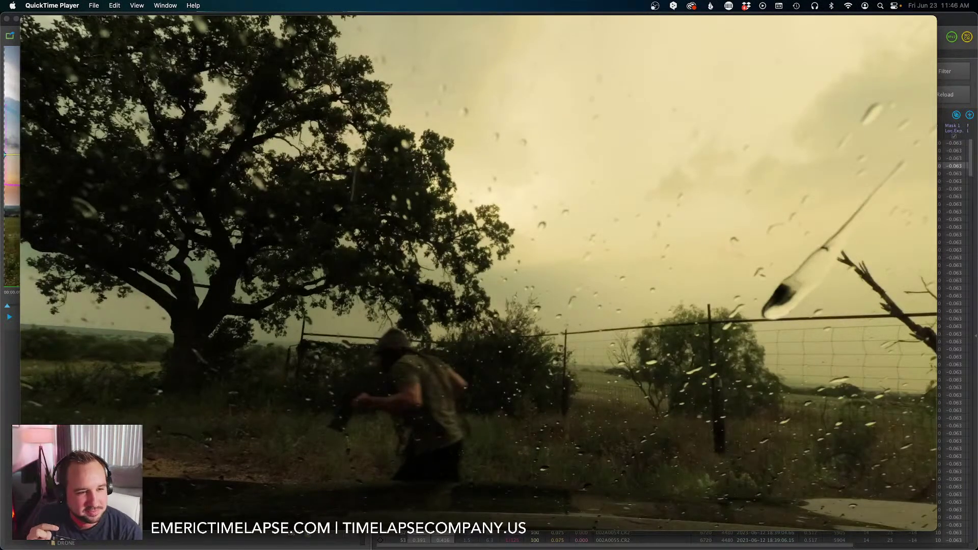
mouse_move(511, 348)
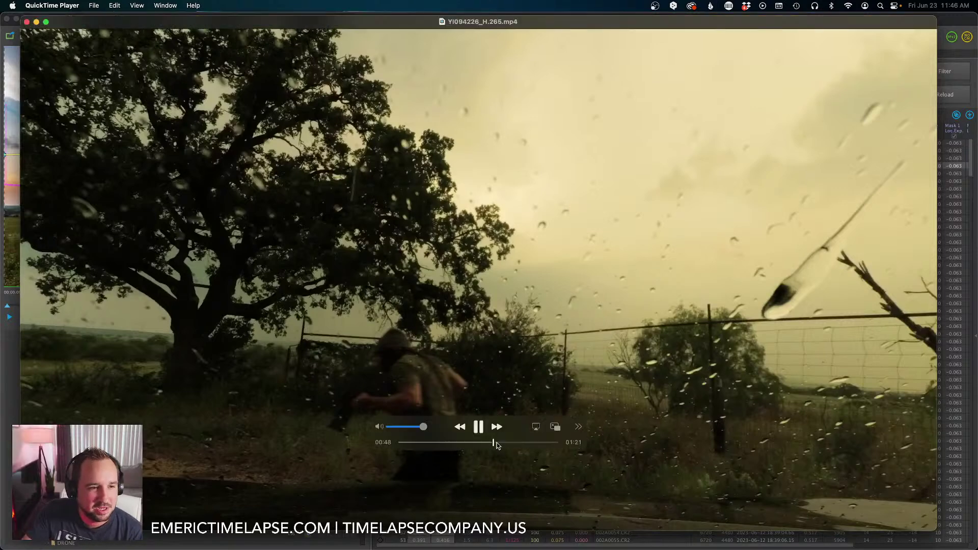
drag(494, 443, 489, 443)
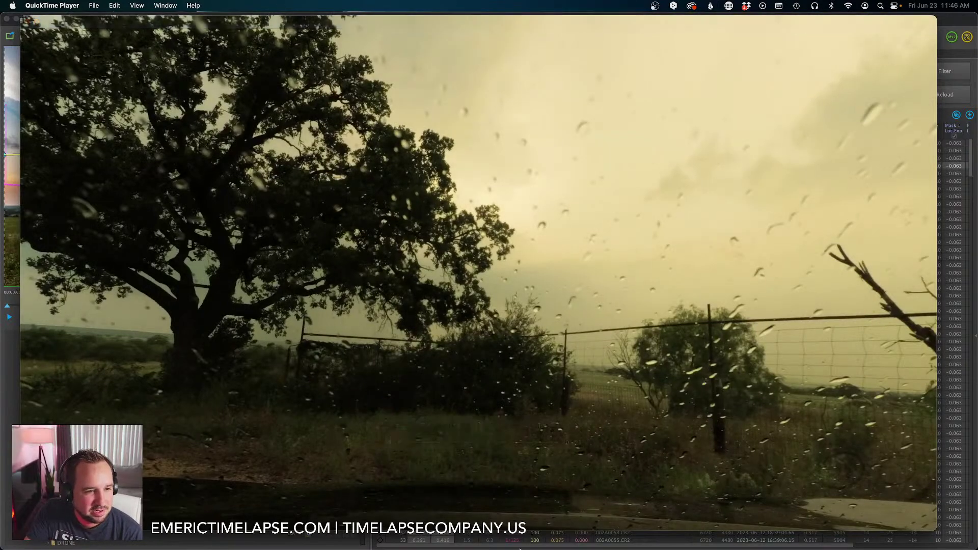
mouse_move(481, 331)
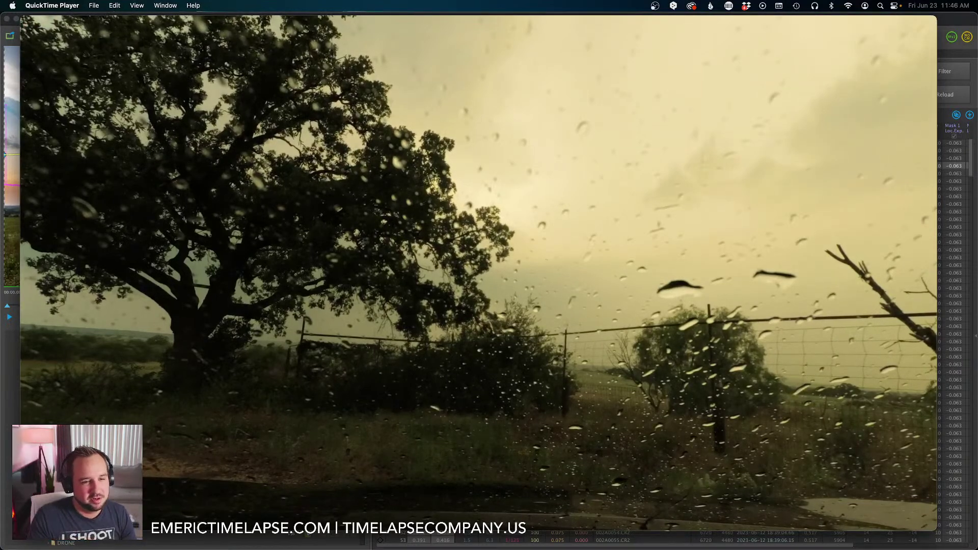
Rewind the clip to about 00:11, pause on the lightning strike at 00:12, and advance frame by frame.
drag(508, 442, 427, 443)
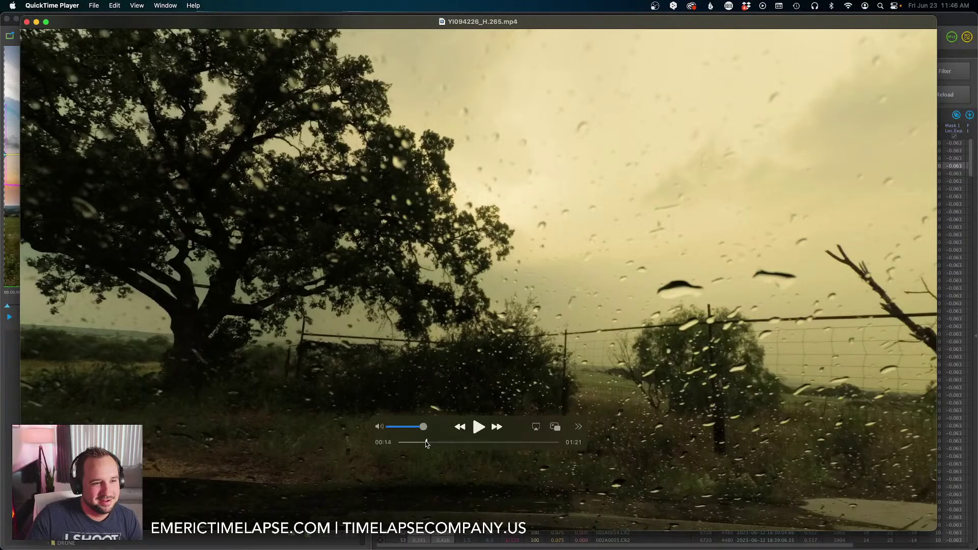
mouse_move(427, 444)
mouse_down()
mouse_move(447, 444)
mouse_move(422, 444)
mouse_up()
click(478, 429)
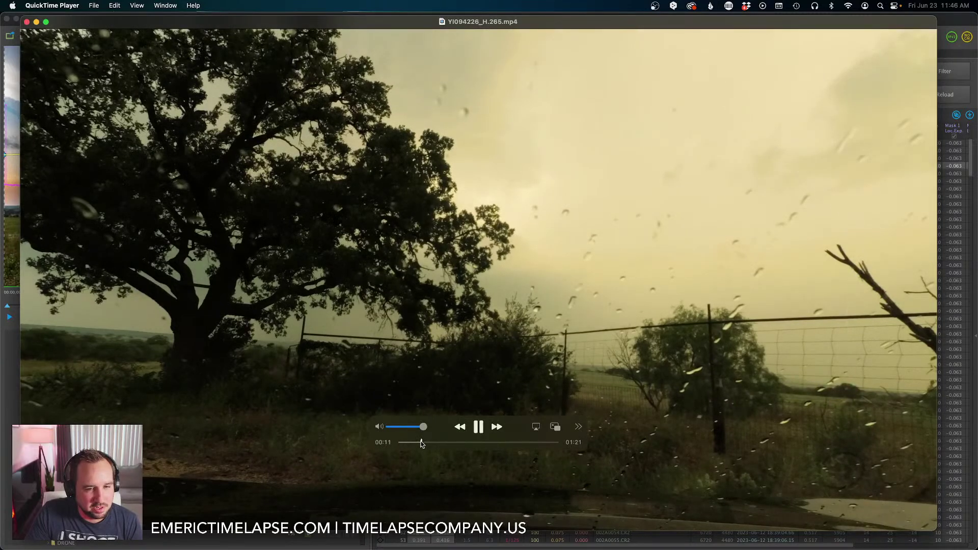
click(479, 431)
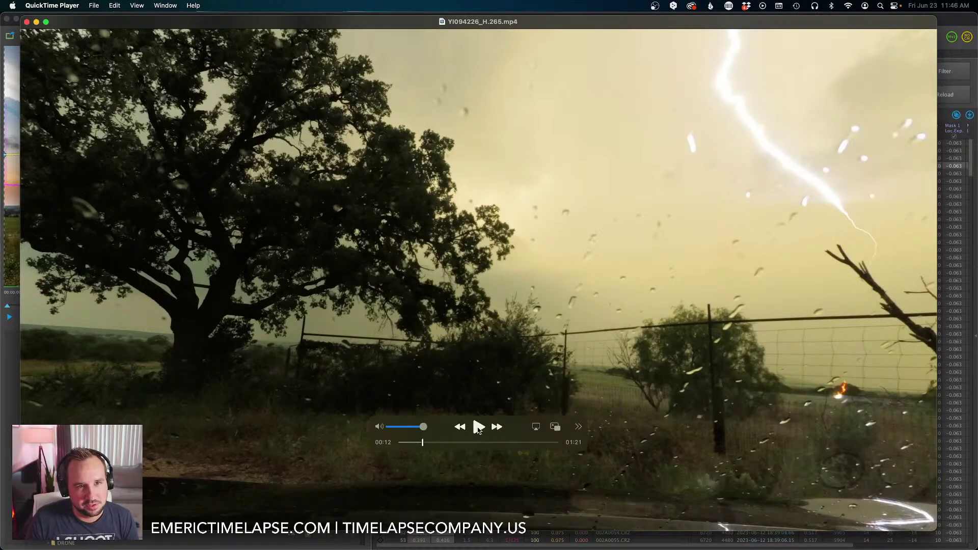
key(Right)
key(Right)
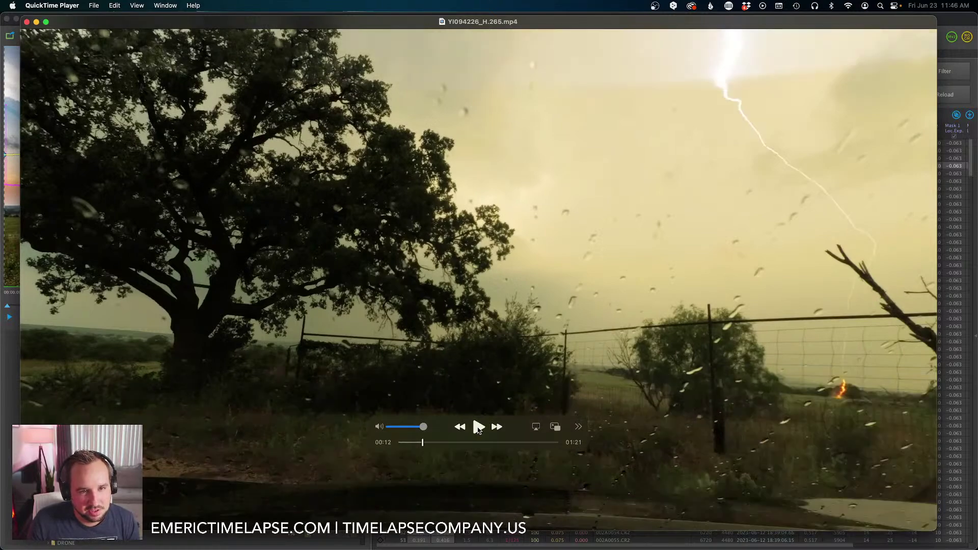
key(Right)
key(Right)
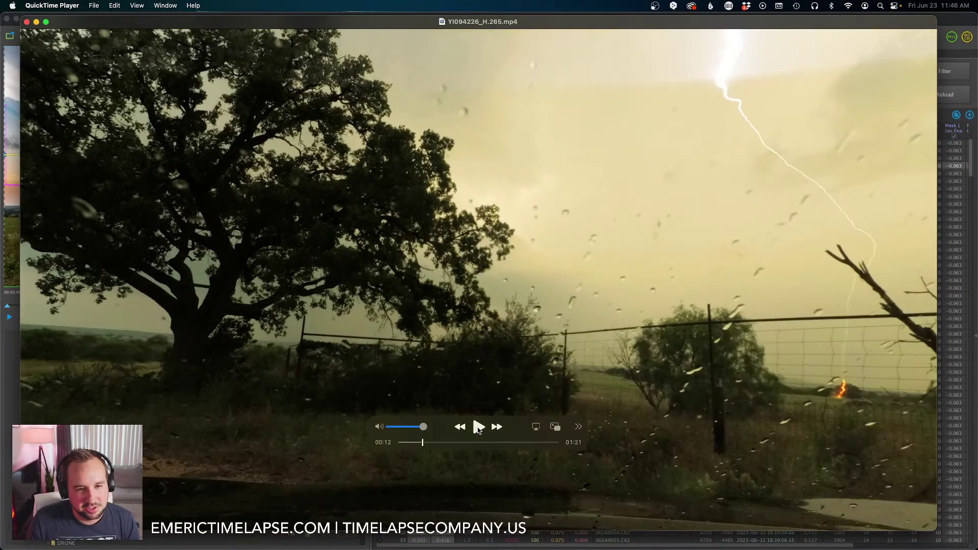
key(Right)
key(Right)
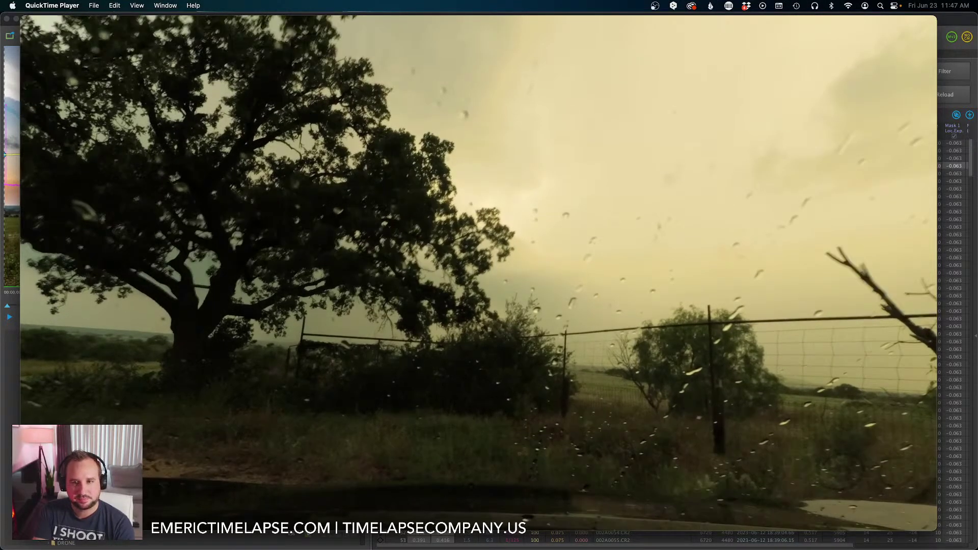
Watch the clip to about 00:36, and leave QuickTime Player to return to LRTimelapse.
mouse_move(740, 365)
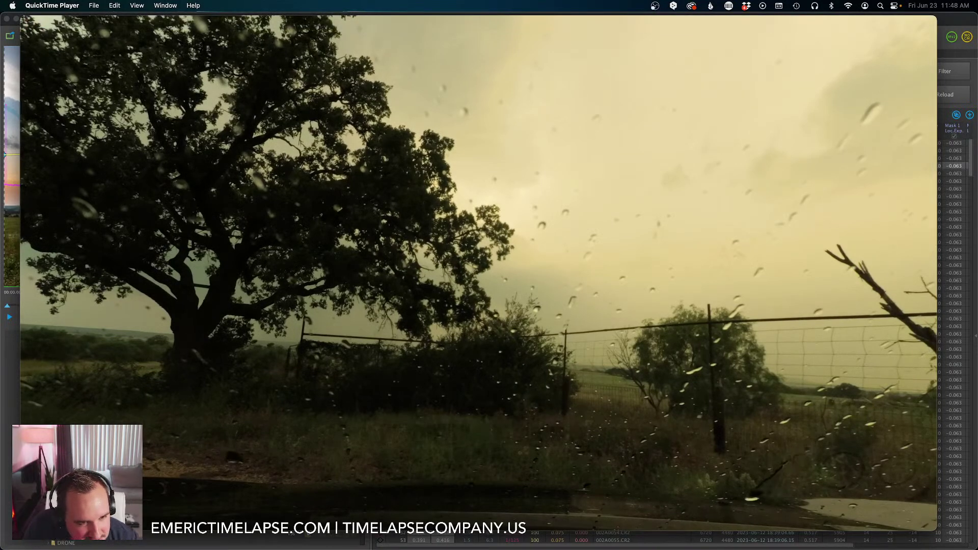
mouse_move(705, 399)
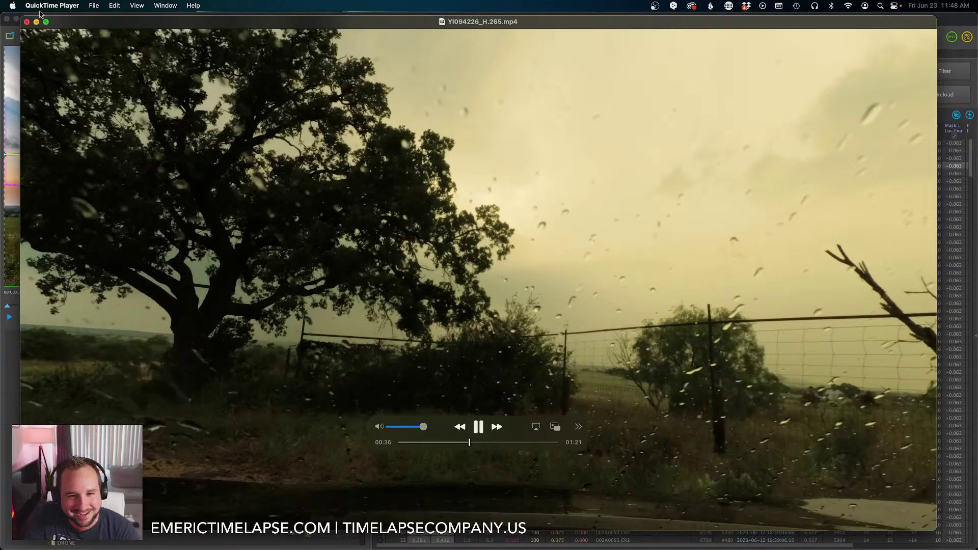
click(52, 6)
click(57, 88)
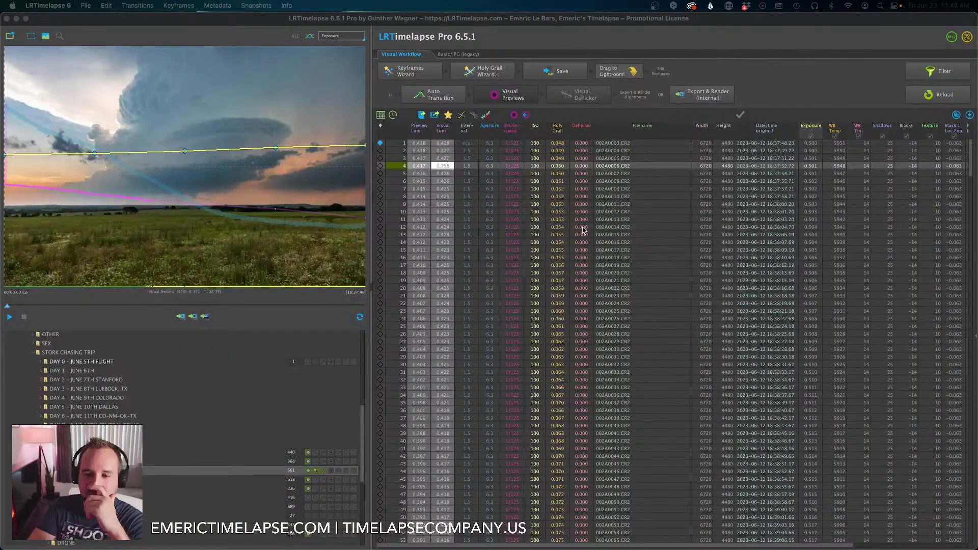
Compare the visual luminance of 002A0006.CR2 with the neighbouring frames while the visual previews are being generated.
click(99, 321)
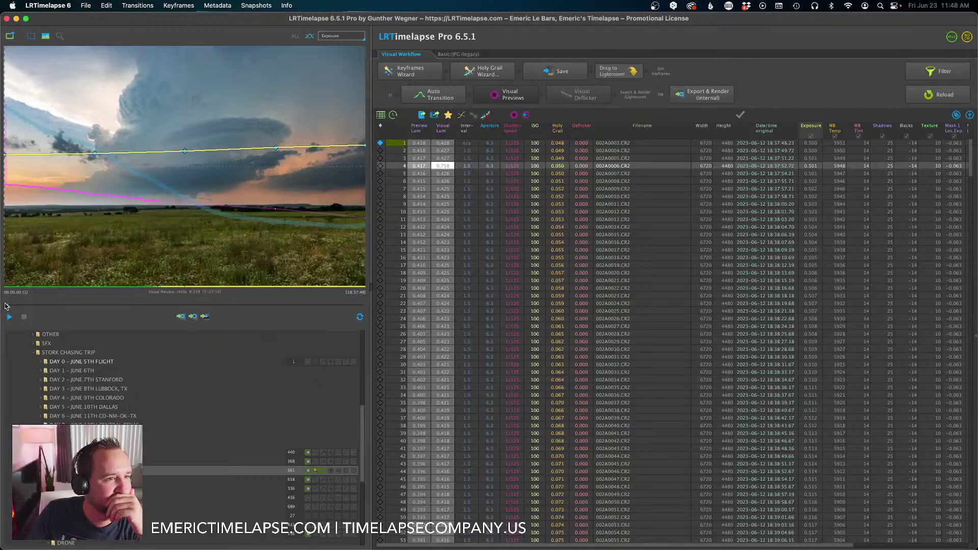
right_click(443, 166)
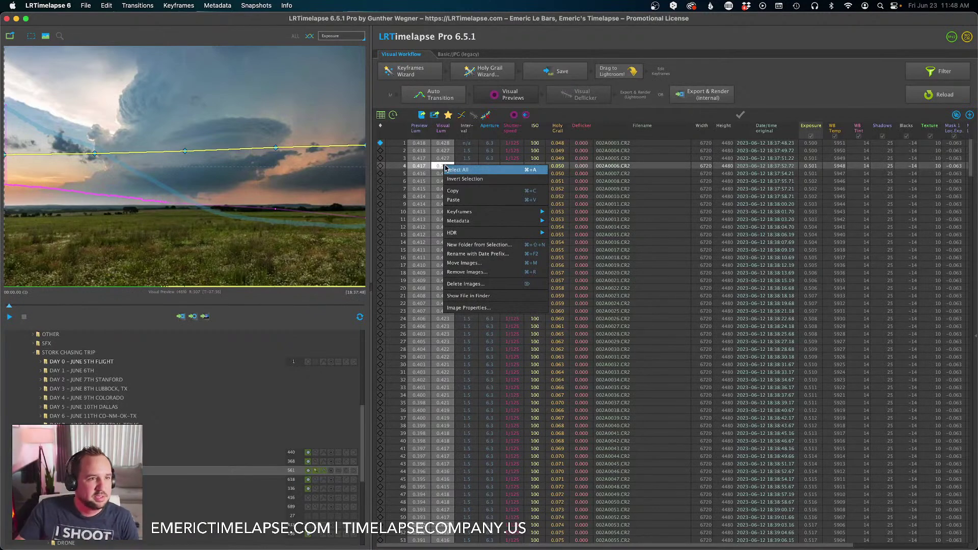
click(447, 169)
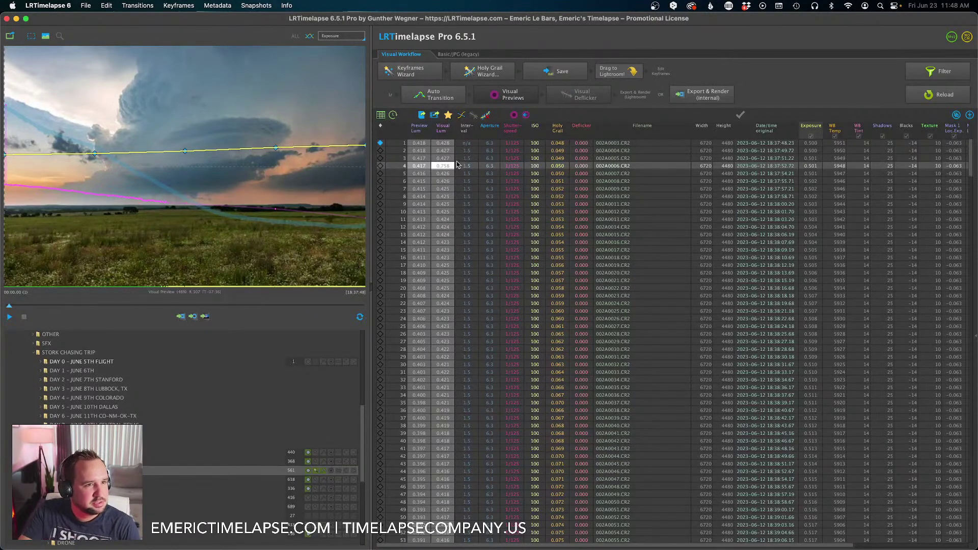
click(448, 174)
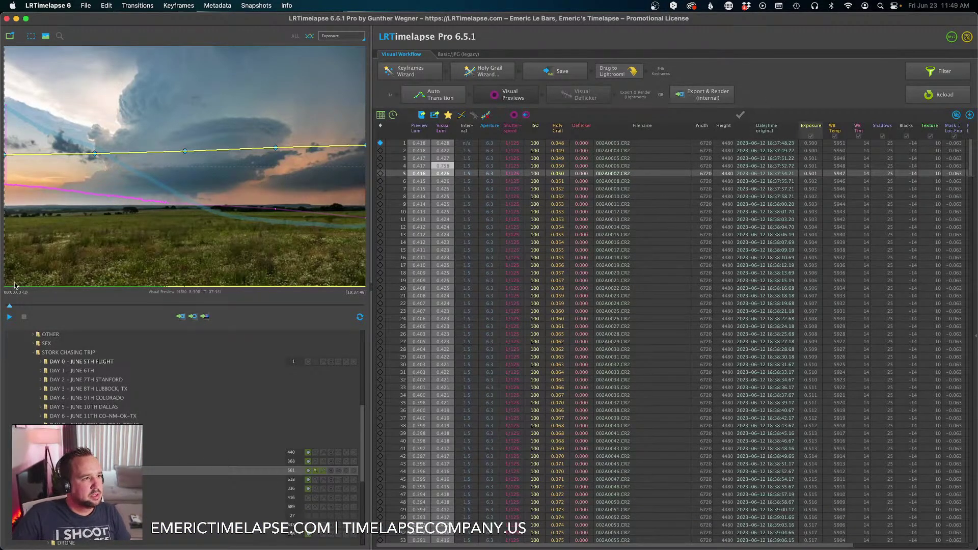
click(443, 168)
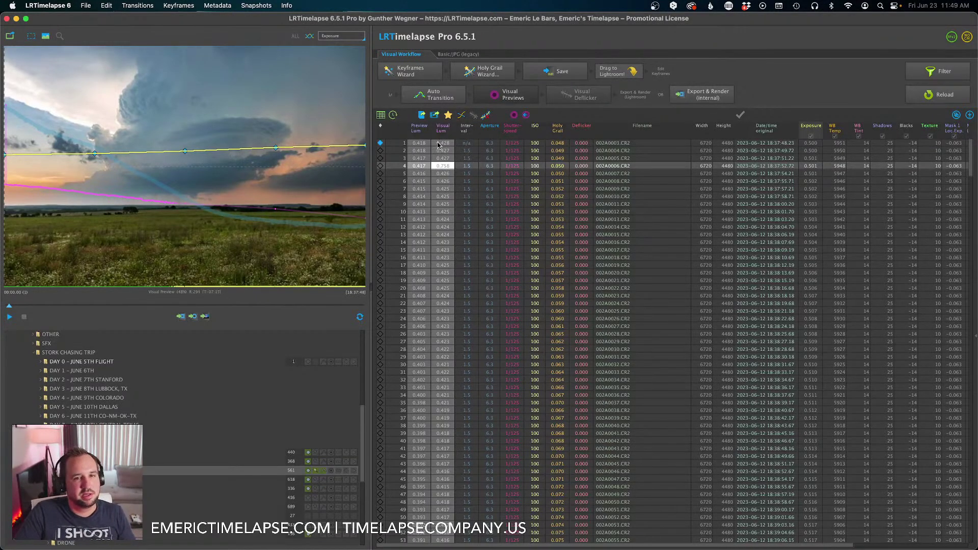
scroll(444, 175, right, 3)
scroll(445, 176, left, 3)
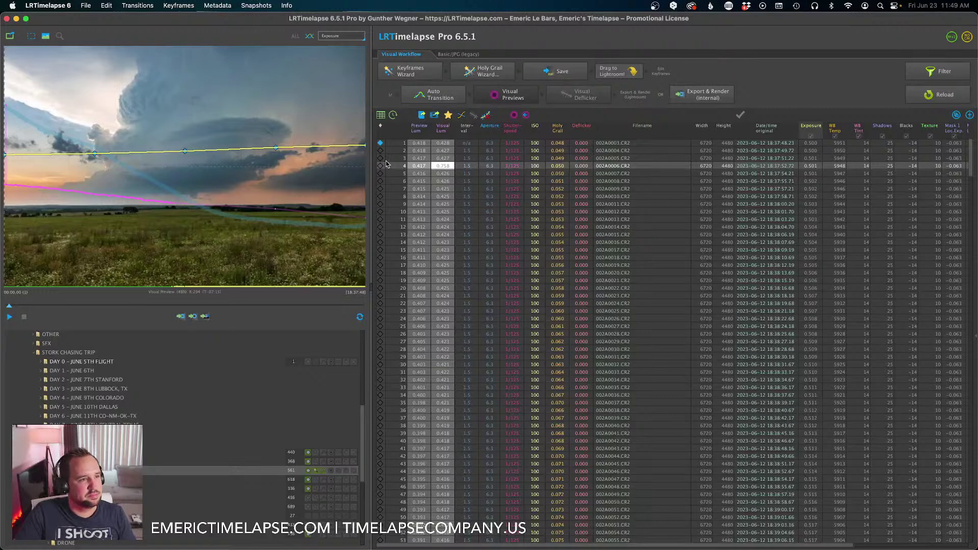
click(443, 158)
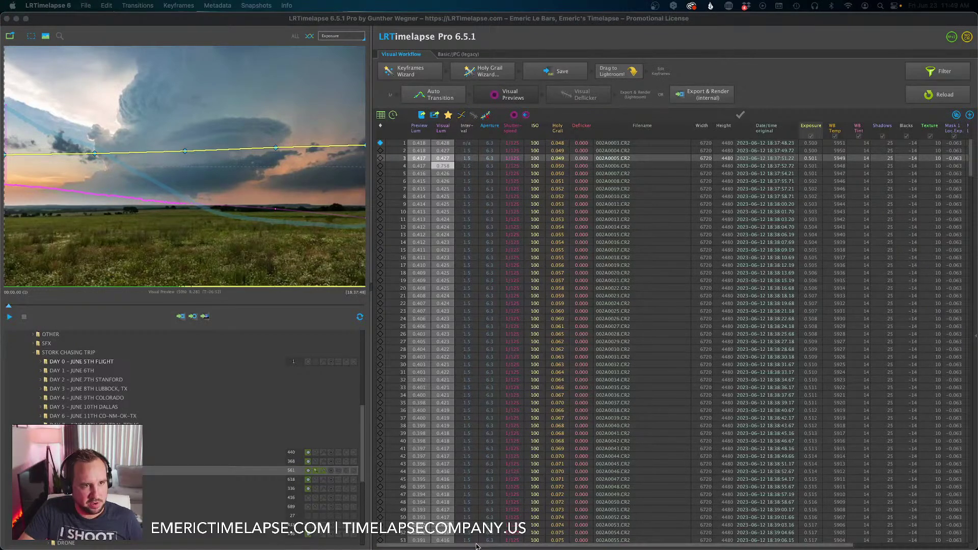
click(825, 82)
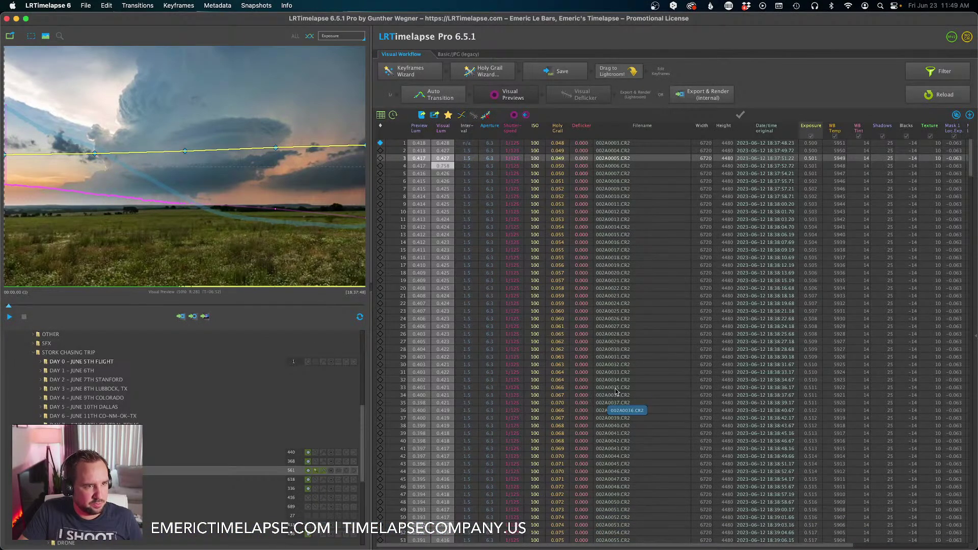
click(443, 167)
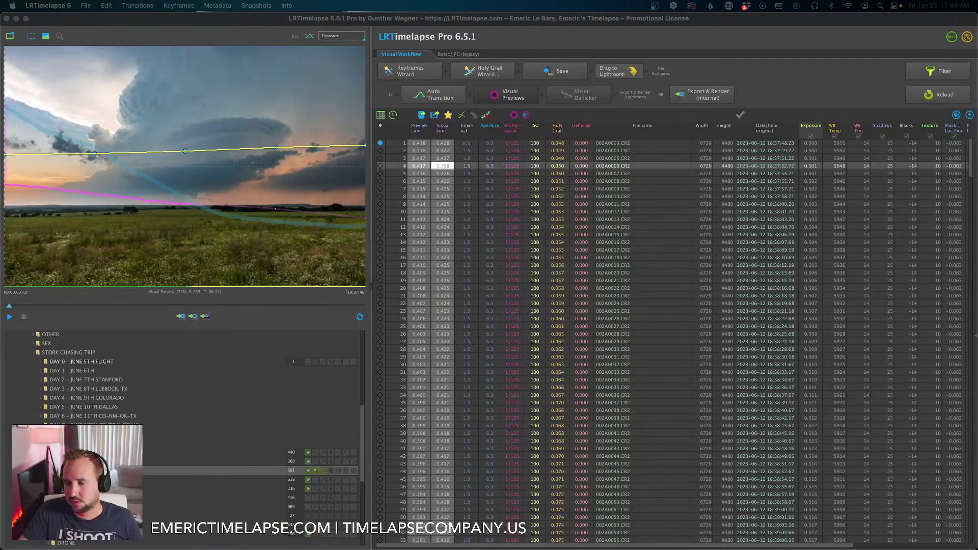
scroll(203, 460, down, 2)
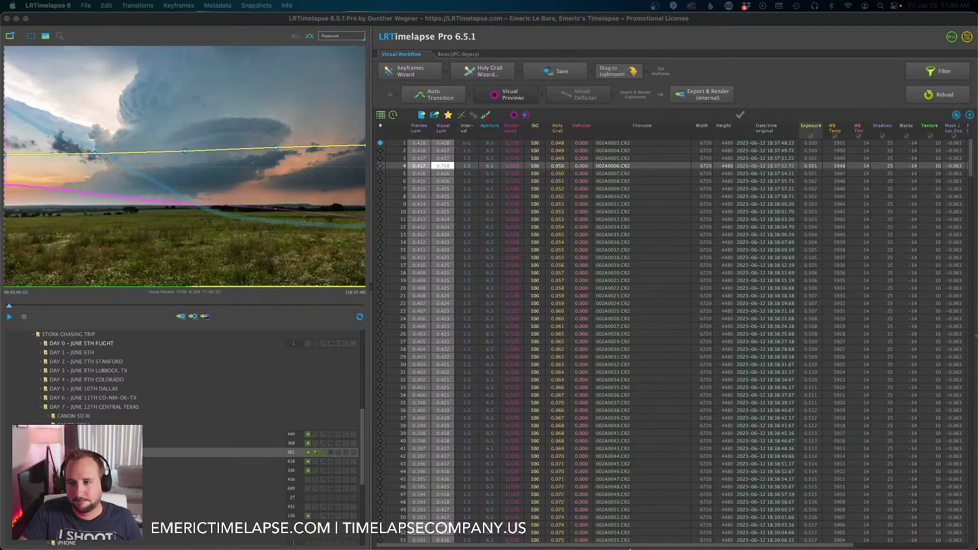
Scrub the 101EOS5D preview between the first frame and about frame 43 while the visual previews are being generated.
mouse_move(637, 549)
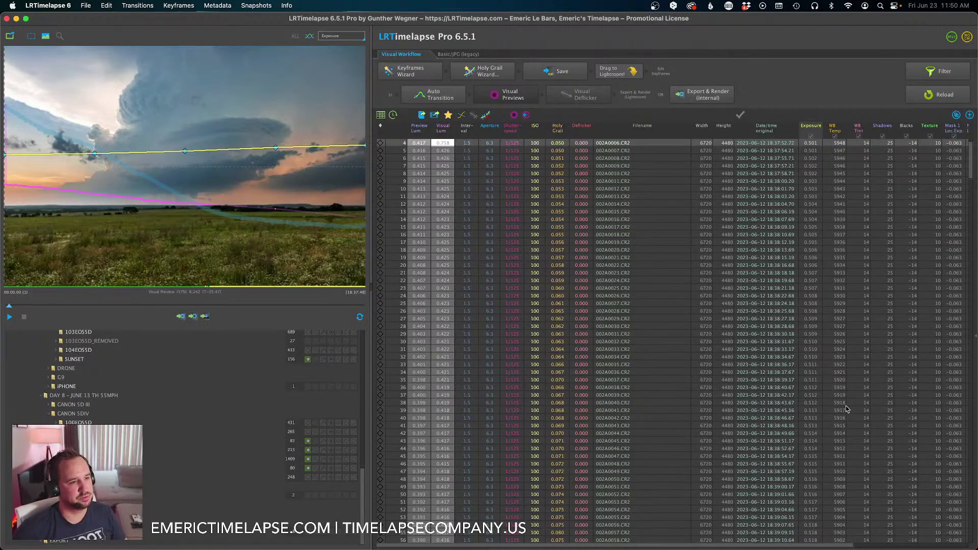
scroll(184, 398, up, 5)
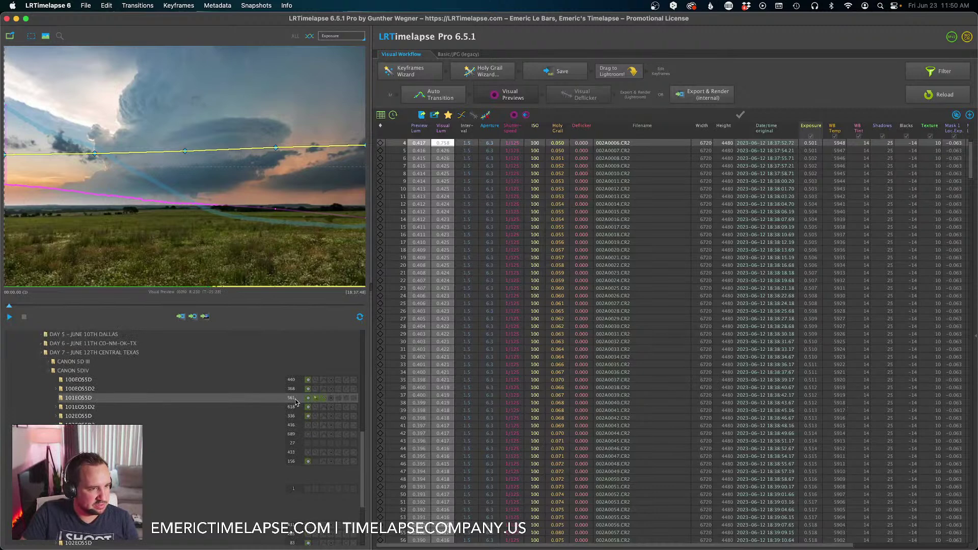
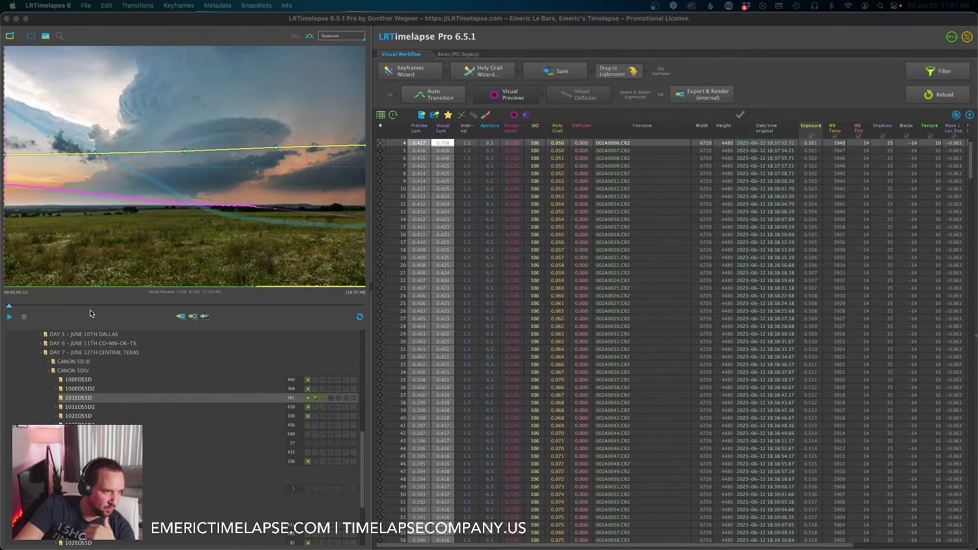
mouse_move(10, 309)
mouse_down()
mouse_move(217, 307)
mouse_move(20, 308)
mouse_up()
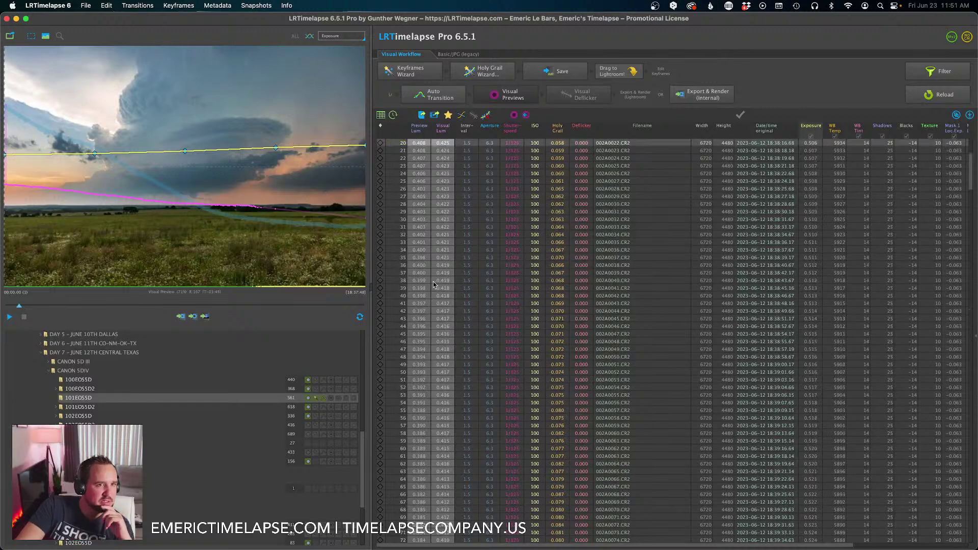
mouse_move(672, 548)
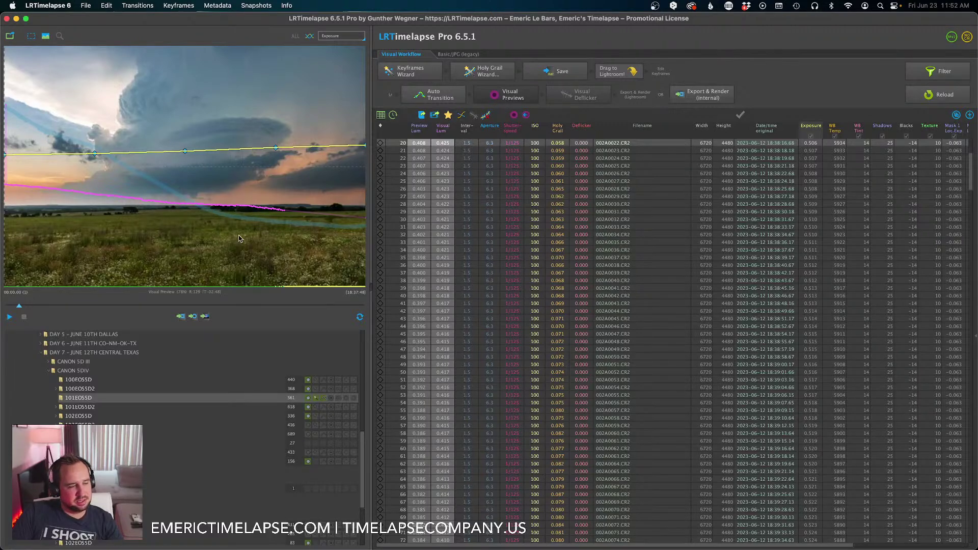
drag(19, 308, 4, 307)
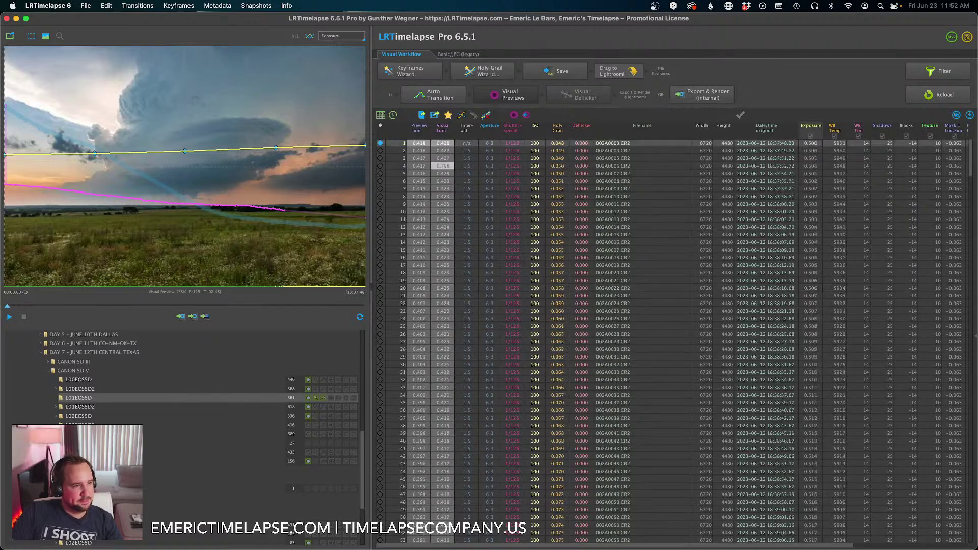
mouse_move(279, 438)
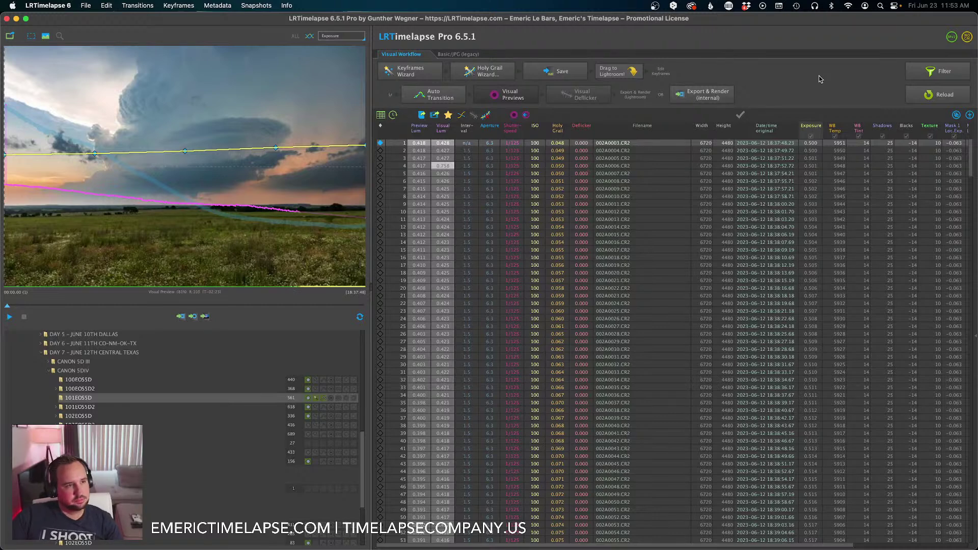
click(7, 312)
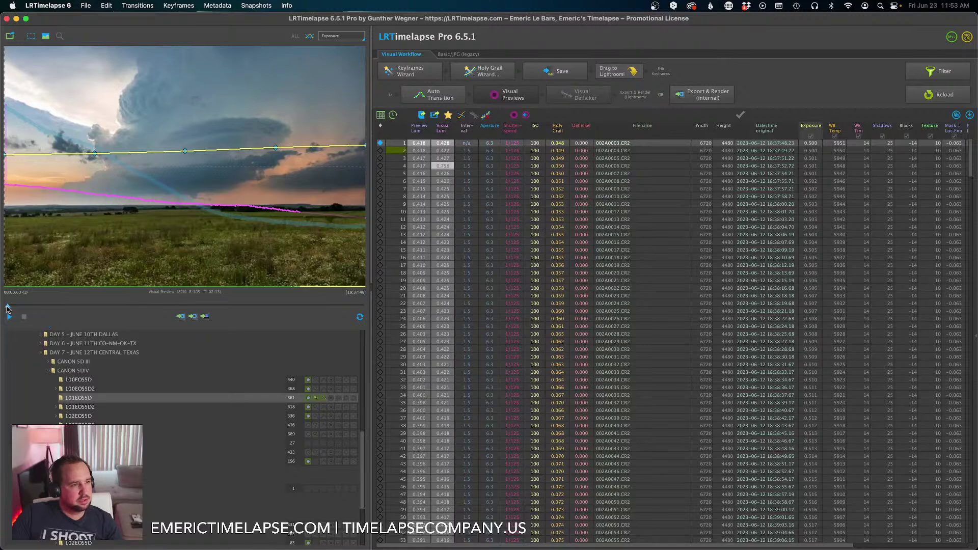
click(20, 305)
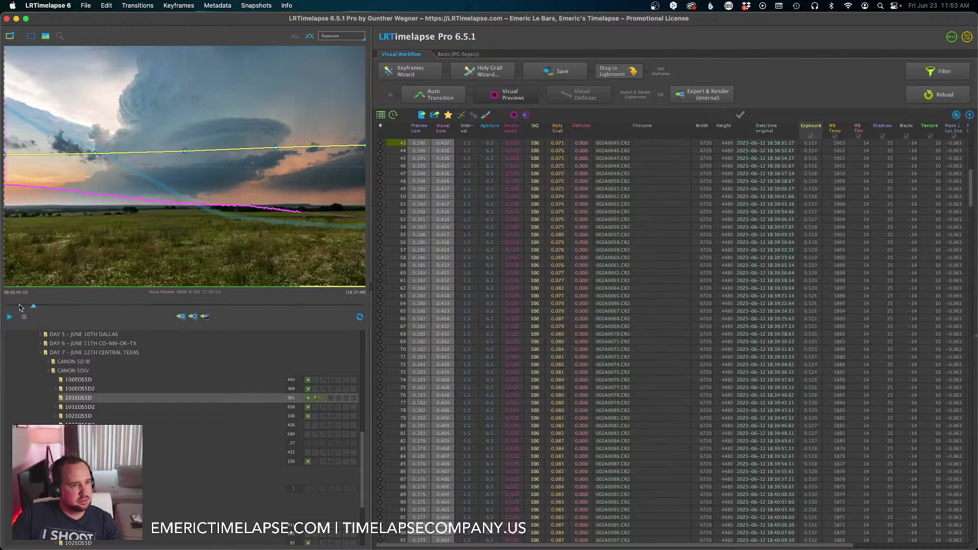
mouse_move(635, 548)
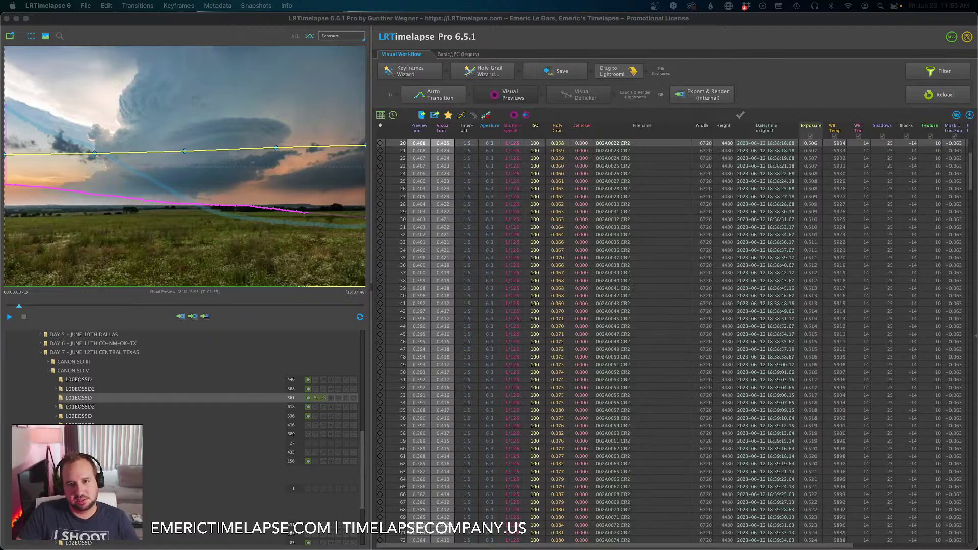
Check the end of the frame list for frames still missing visual luminance, and return to the first frames.
click(775, 89)
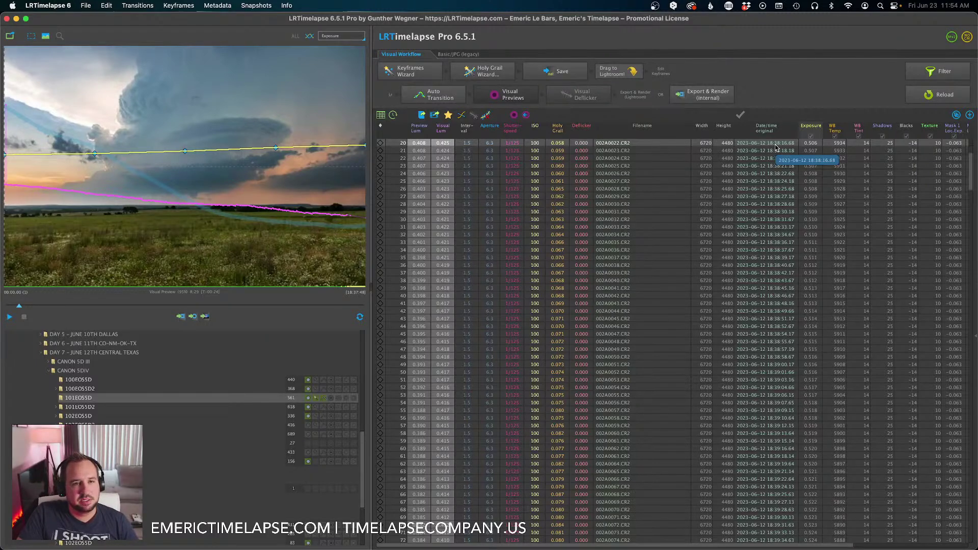
scroll(682, 255, down, 20)
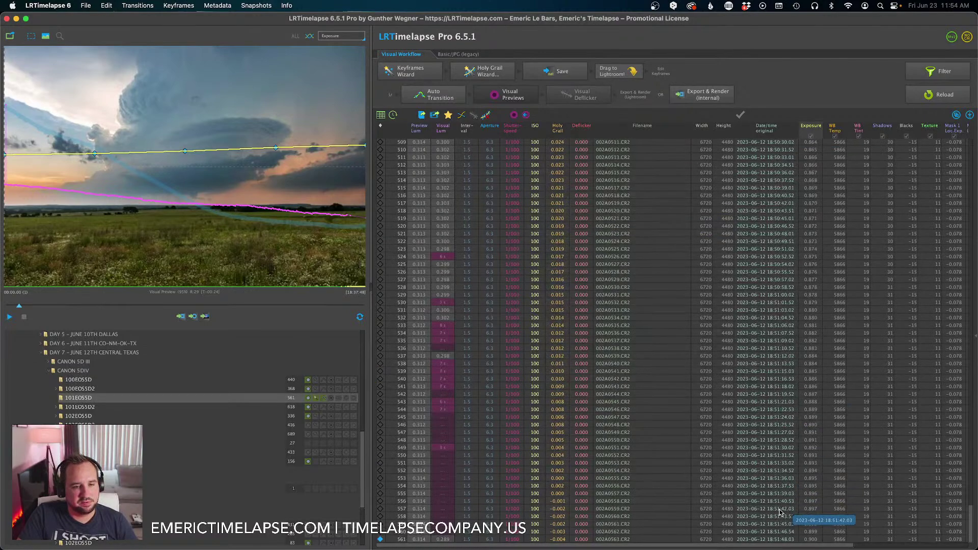
scroll(780, 512, up, 2)
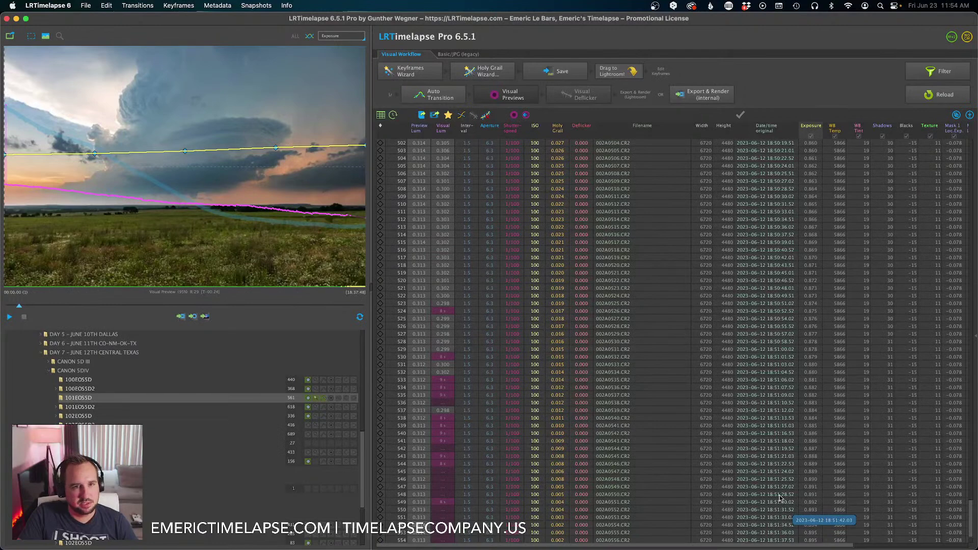
scroll(779, 499, up, 20)
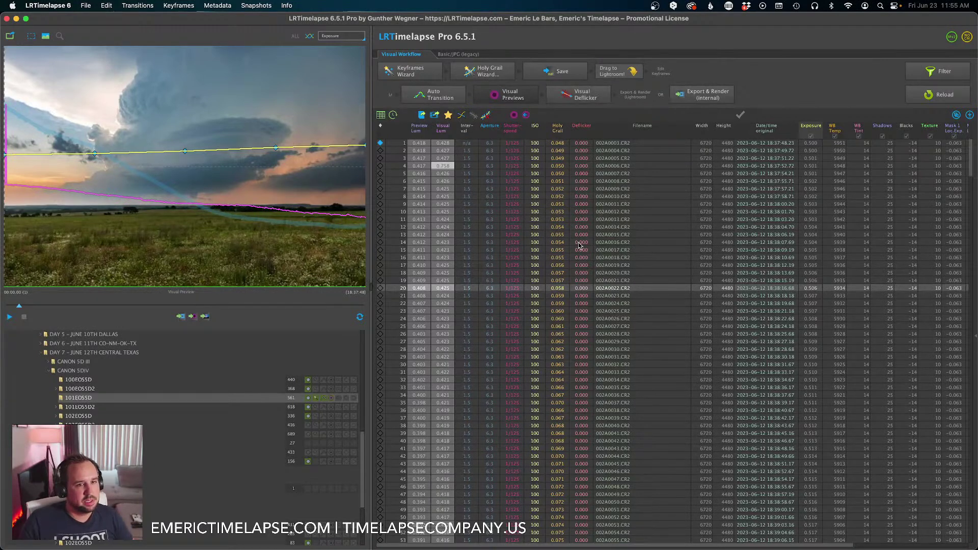
Compare the visual preview of 002A0006.CR2 with the frames around it, through 002A0015.CR2.
mouse_move(595, 548)
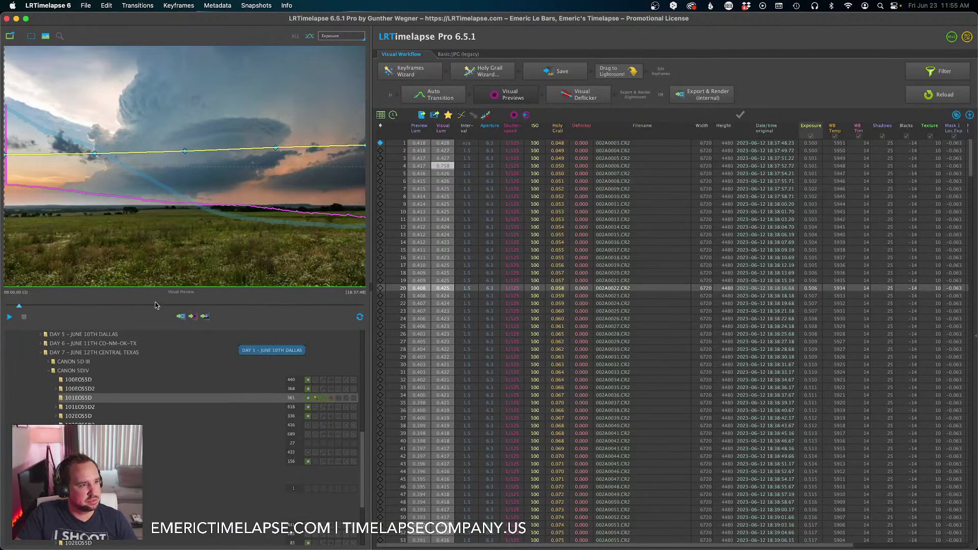
click(469, 145)
click(444, 159)
click(443, 168)
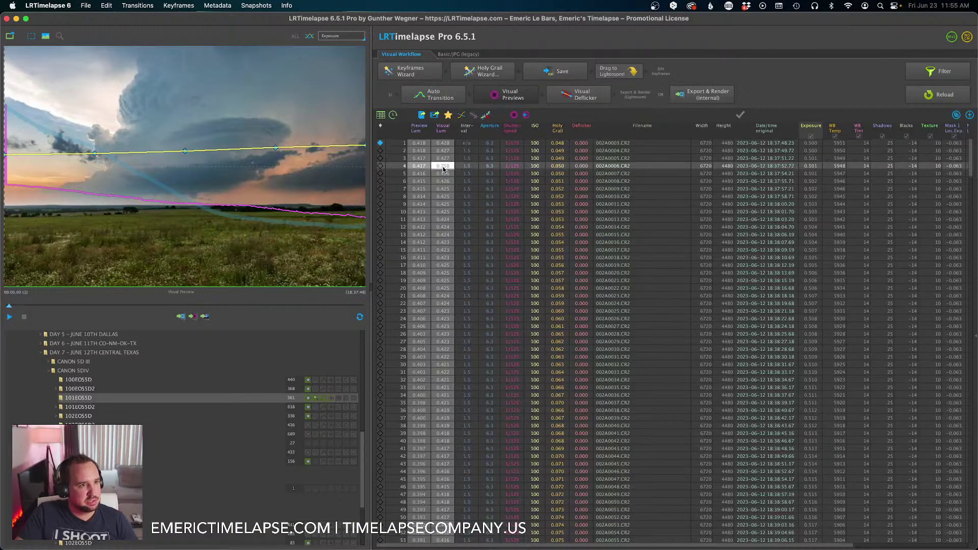
click(443, 182)
click(433, 234)
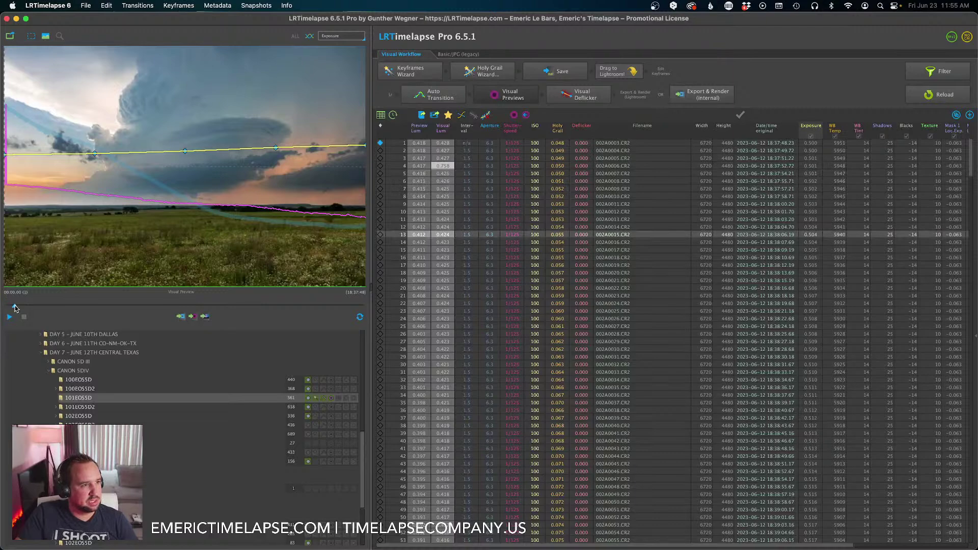
Rewind to the first frame, play the beginning of the sequence, and stop the playback.
click(16, 309)
mouse_move(12, 309)
mouse_down()
mouse_move(86, 308)
mouse_move(2, 303)
mouse_up()
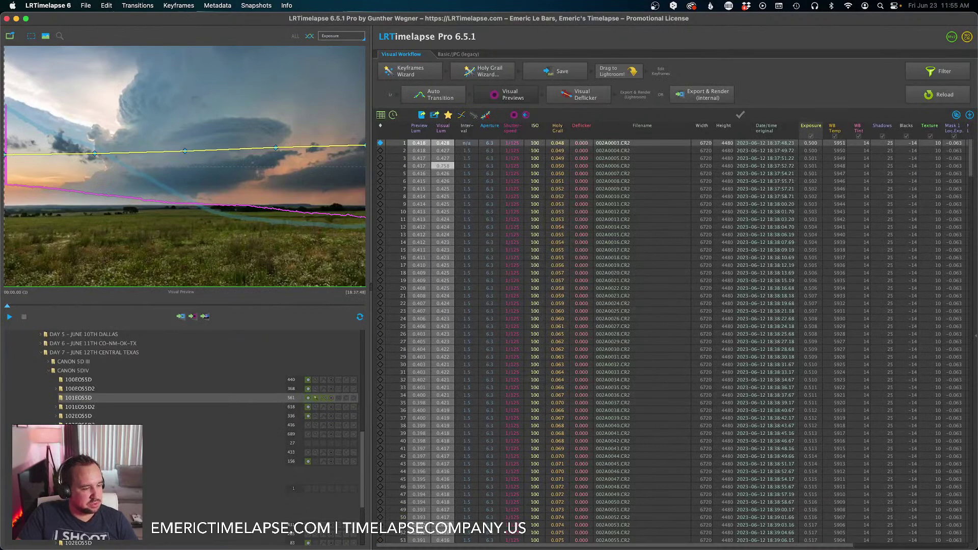
click(9, 317)
click(23, 316)
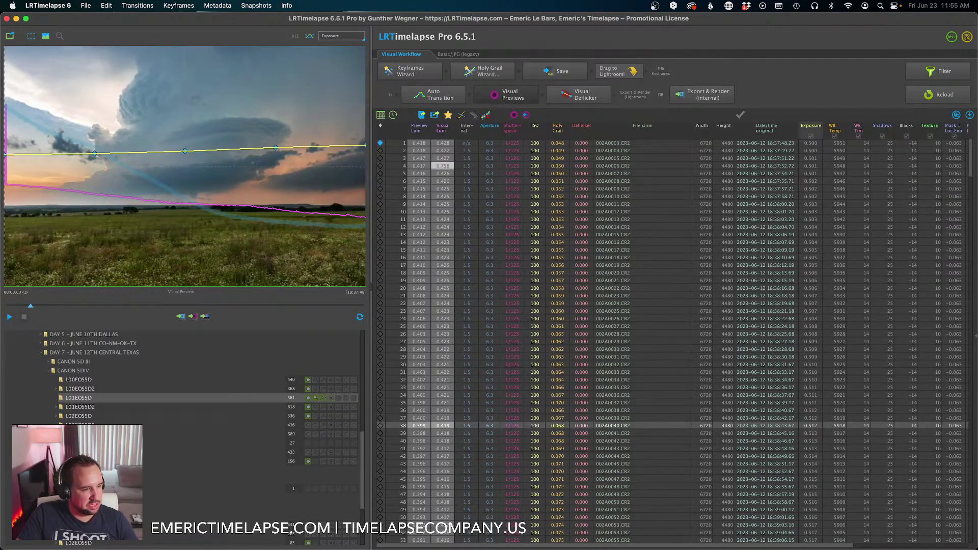
Switch to the 103EOS5D_REMOVED folder and back to 101EOS5D to reload its frames.
mouse_move(97, 444)
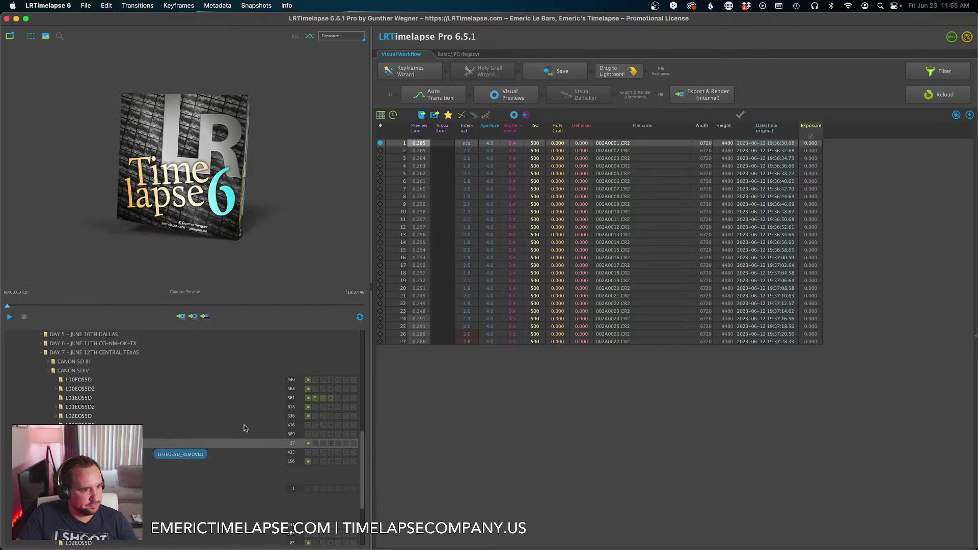
click(287, 399)
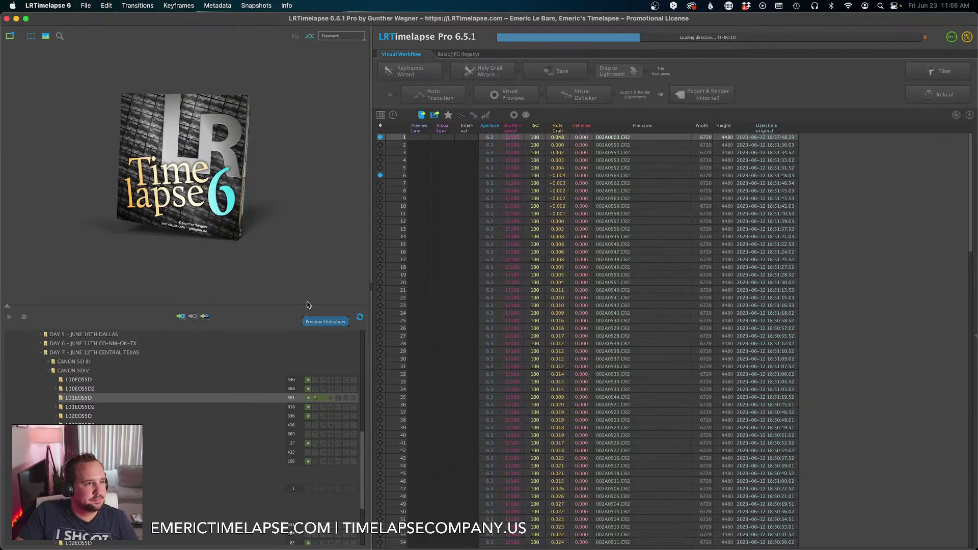
click(437, 160)
click(411, 174)
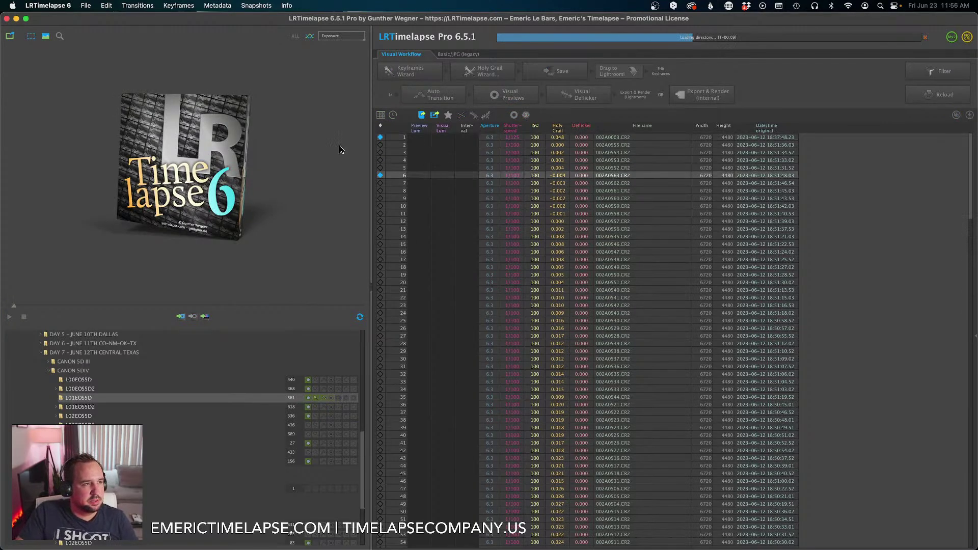
Quit LRTimelapse, aborting the background tasks still running, and launch it again.
click(51, 6)
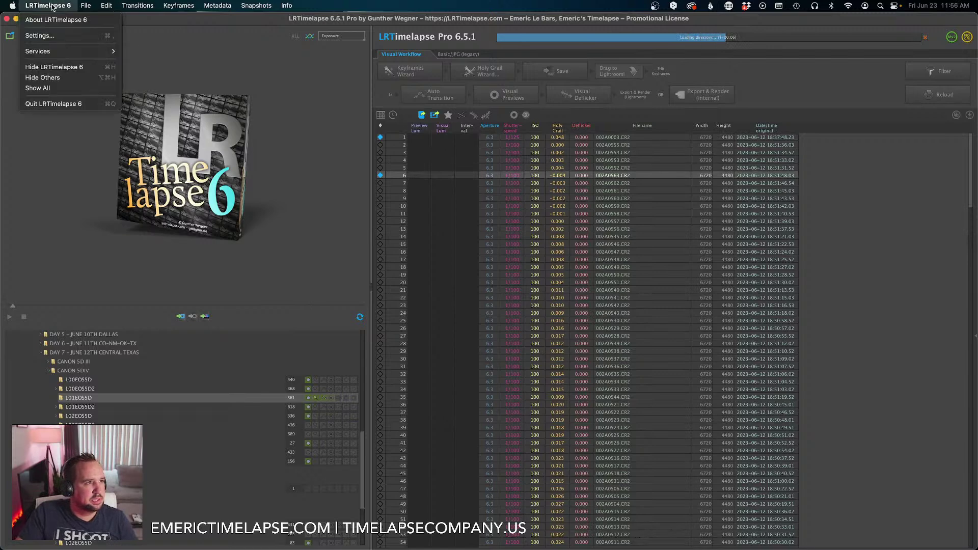
click(59, 104)
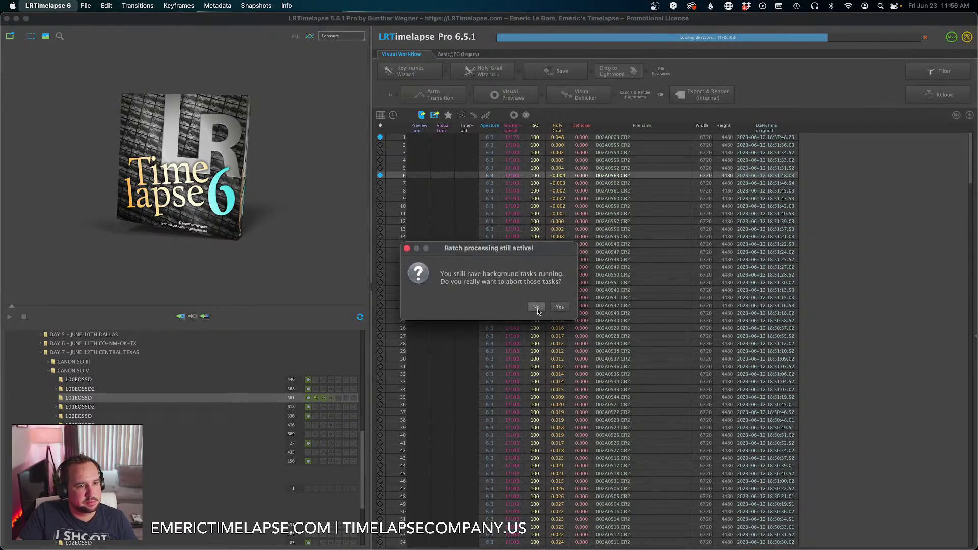
click(556, 307)
mouse_move(400, 549)
click(303, 533)
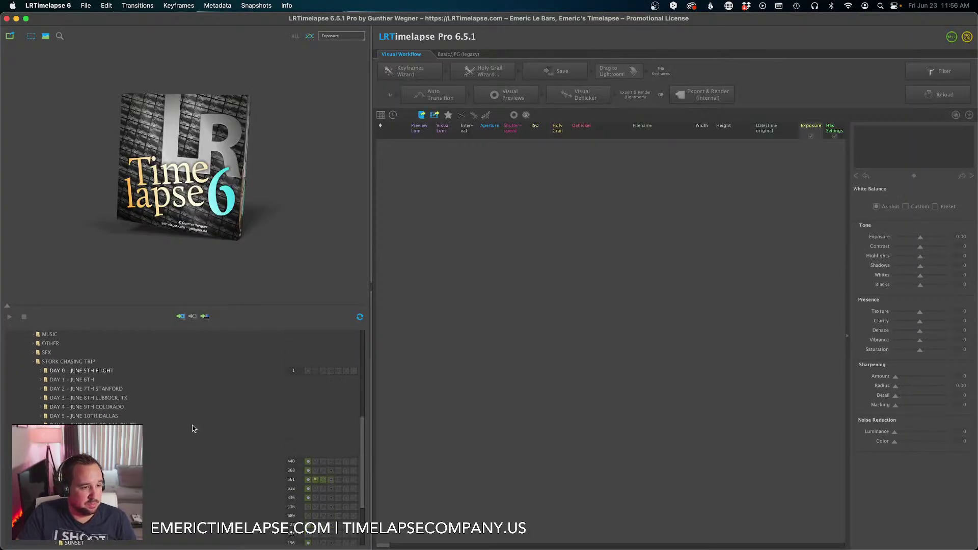
Load the 101EOS5D sequence again and collapse the develop settings beside the frame table.
click(289, 480)
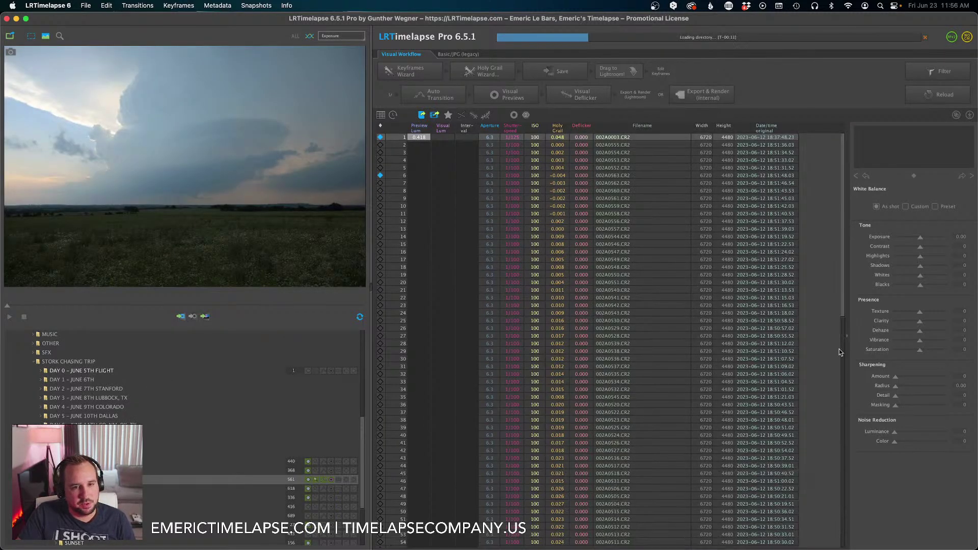
click(848, 335)
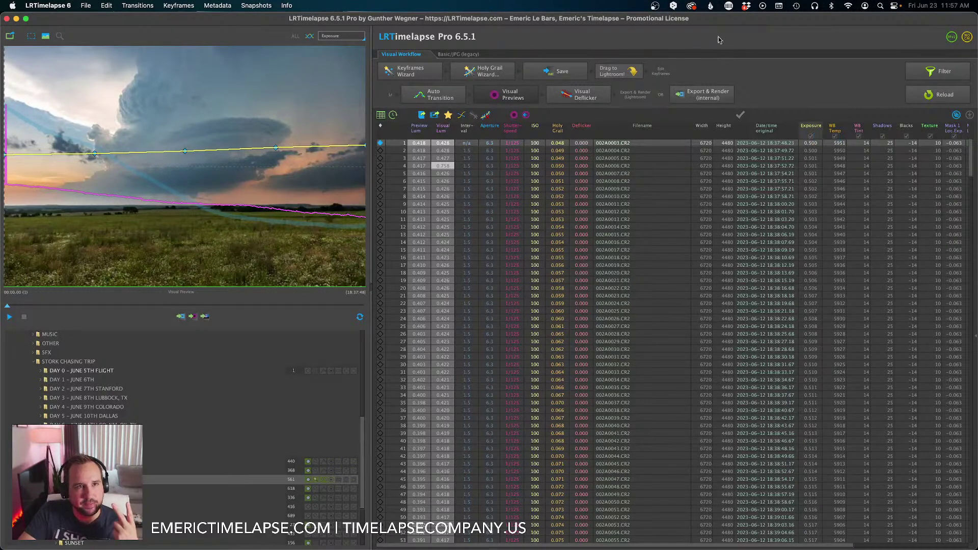
click(712, 6)
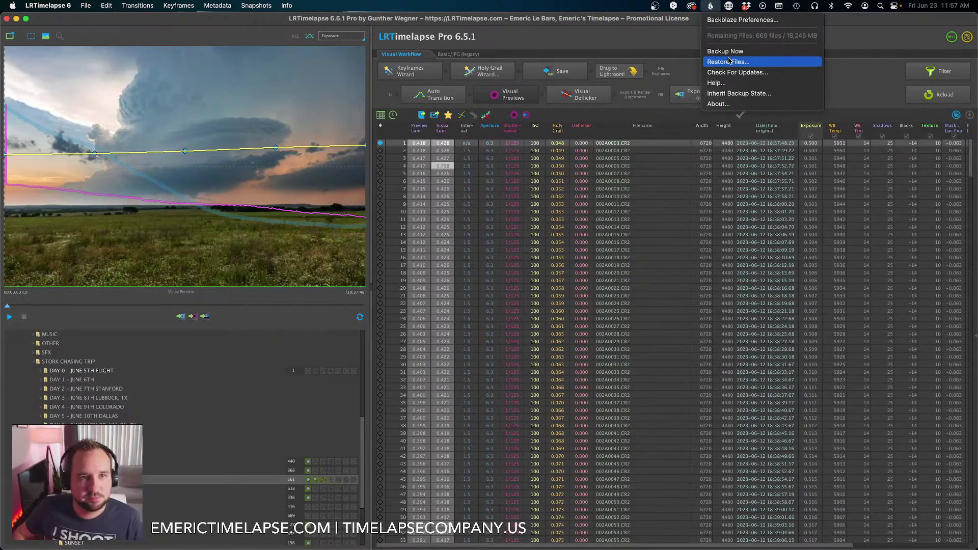
click(625, 35)
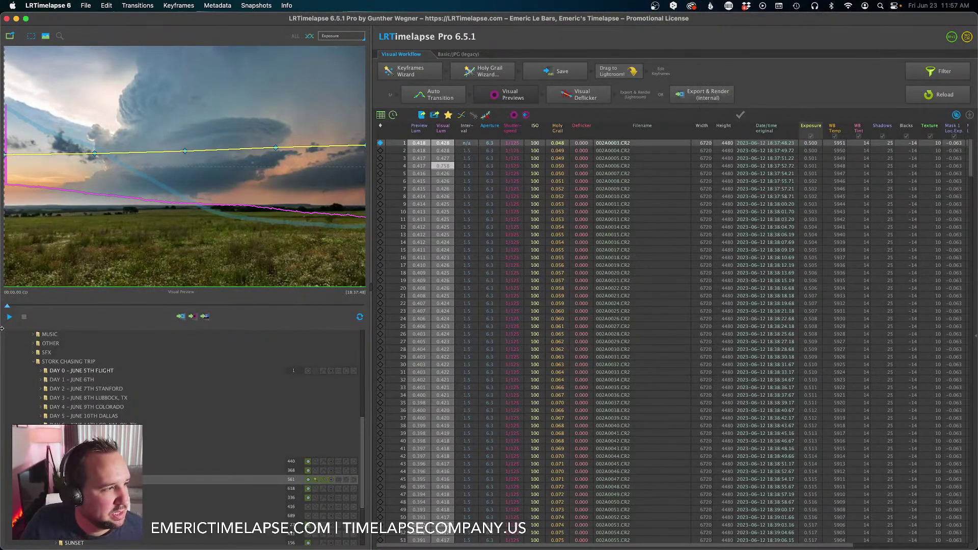
Examine the reloaded visual preview of frame 4, and return to the first frame.
drag(7, 304, 7, 307)
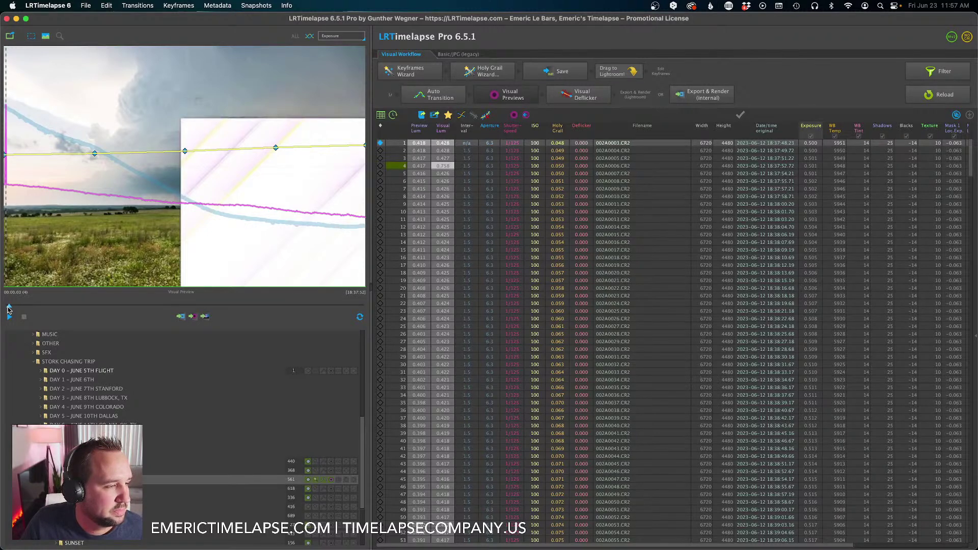
drag(8, 309, 5, 311)
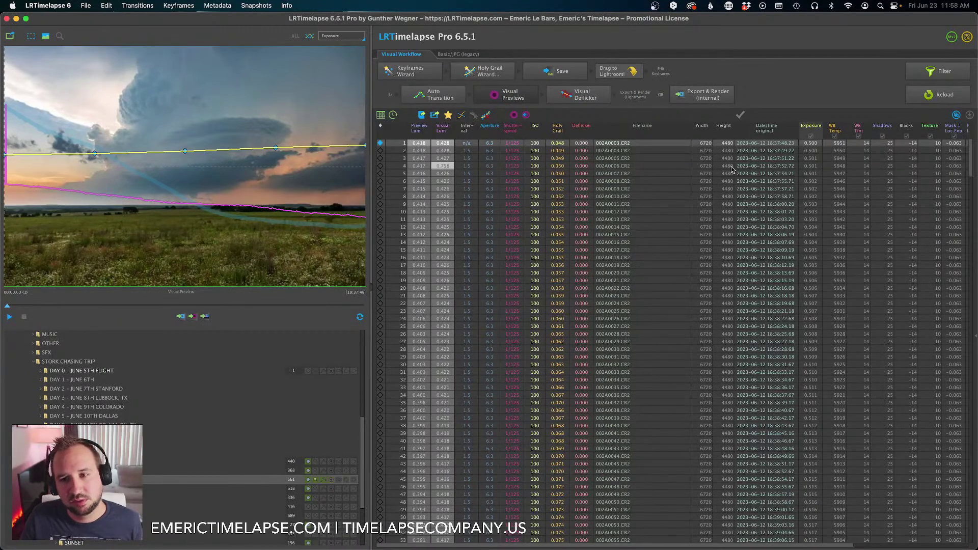
Play the visual previews of the whole sequence, and scrub through them back to about frame 98.
click(9, 317)
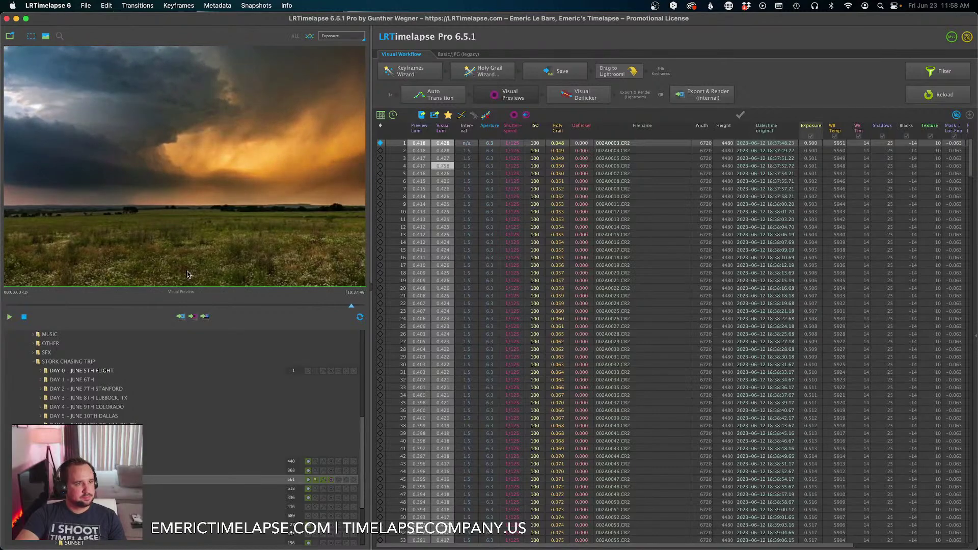
drag(8, 308, 312, 304)
drag(319, 304, 69, 291)
Mark the 101EOS5D sequence as finished and load the 103EOS5D sequence.
click(741, 115)
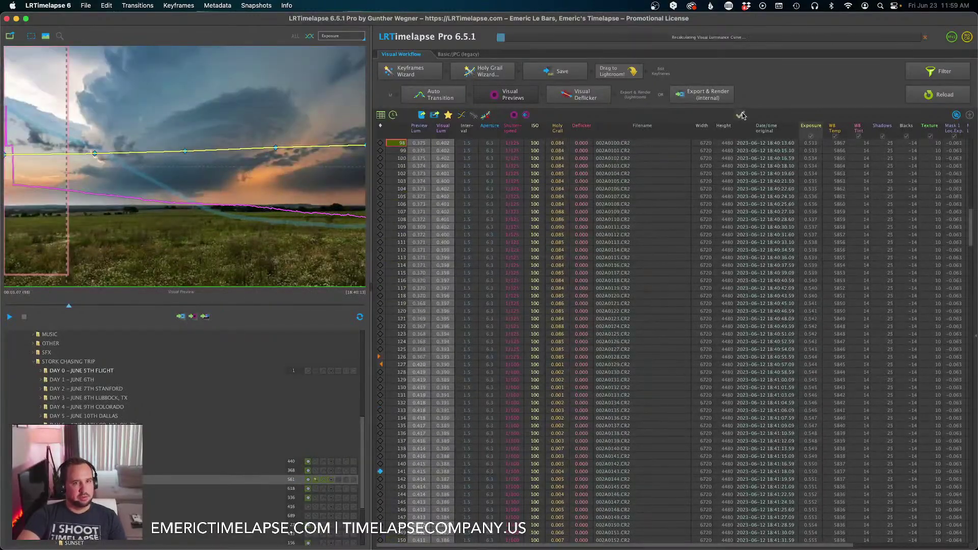
mouse_move(289, 519)
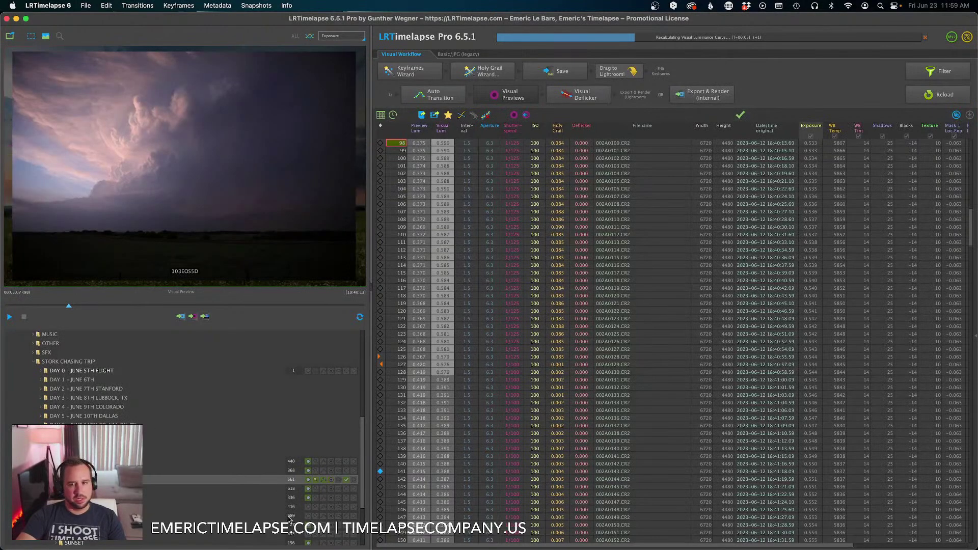
click(289, 519)
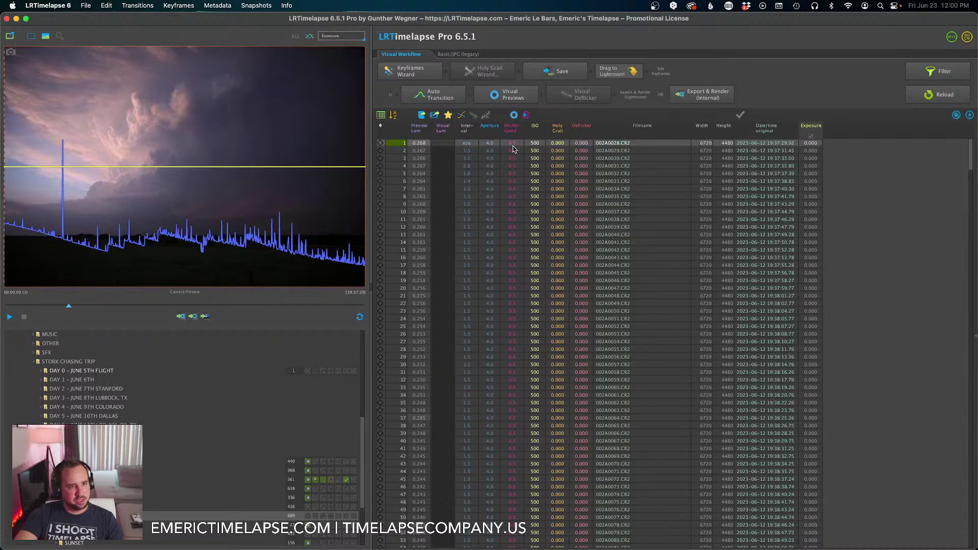
Scrub the 103EOS5D sequence back to its start and create evenly spaced keyframes with the Keyframes Wizard.
click(66, 306)
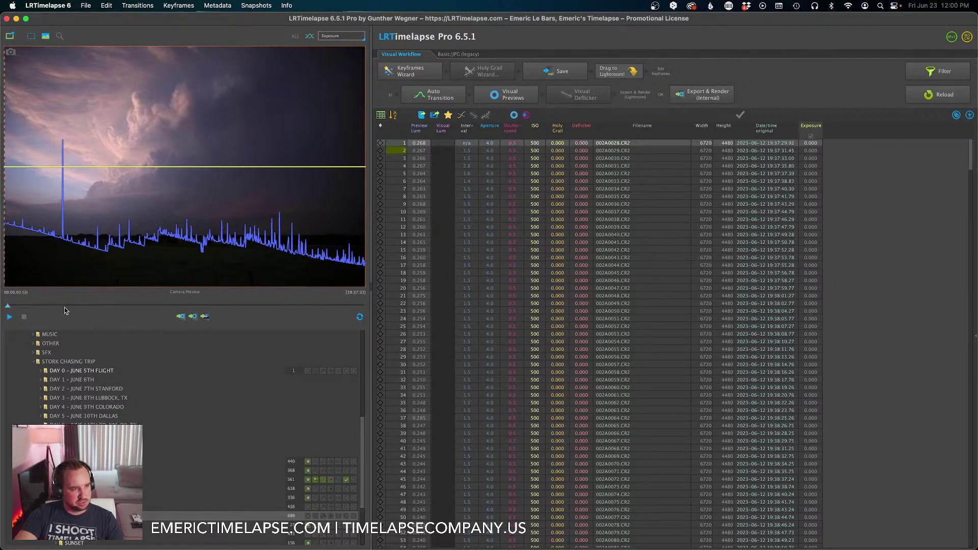
mouse_move(12, 308)
mouse_down()
mouse_move(306, 308)
mouse_move(330, 296)
mouse_move(8, 306)
mouse_up()
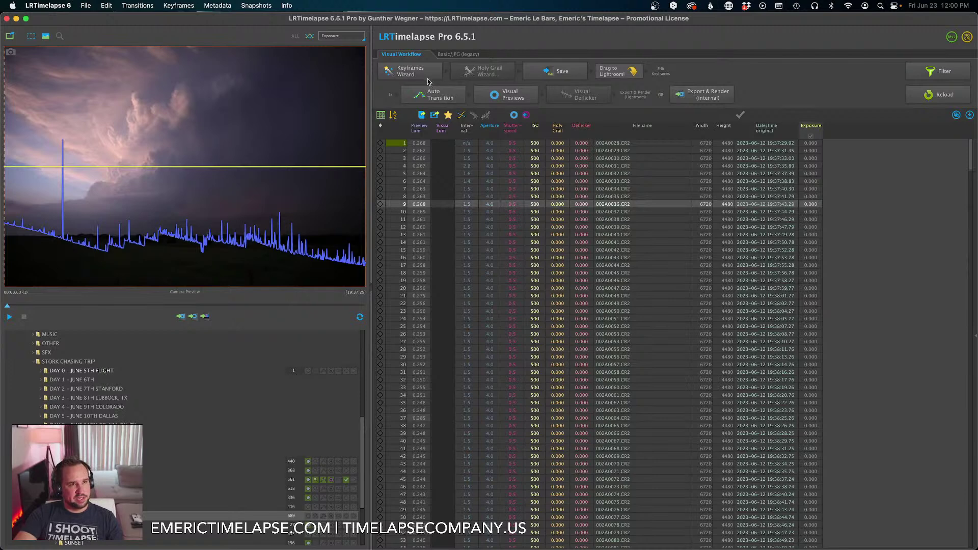
click(405, 72)
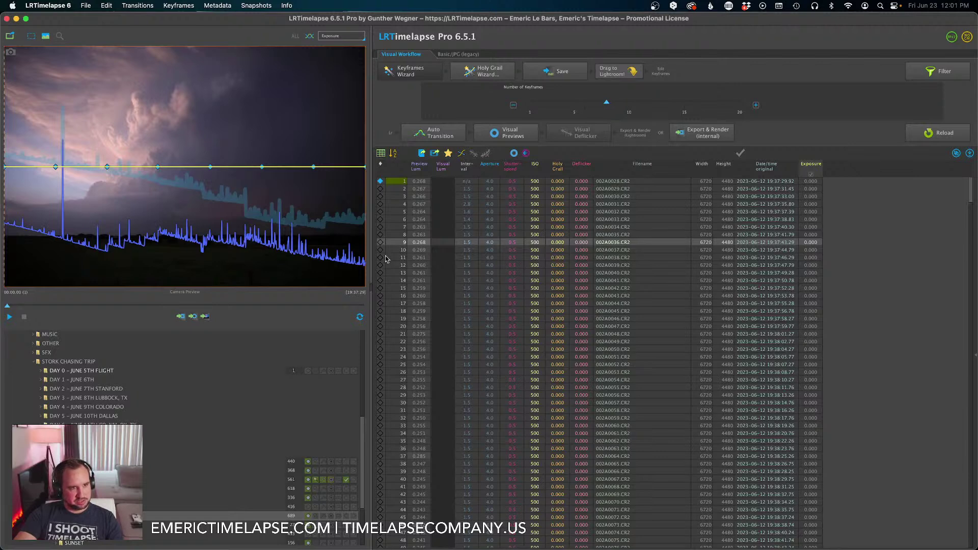
Add a keyframe on the lightning flash at frame 113 and remove the nearby keyframe on frame 99.
drag(7, 307, 65, 309)
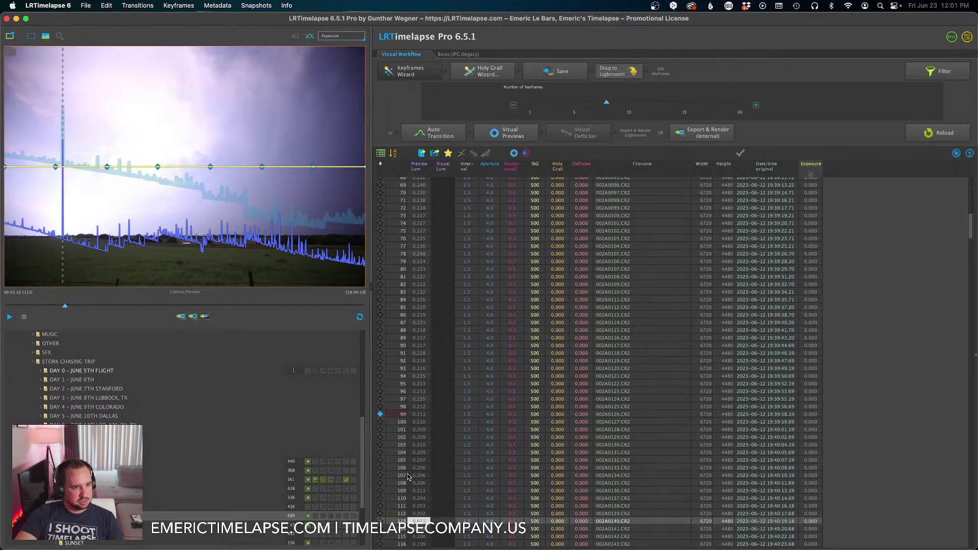
click(380, 521)
scroll(393, 411, down, 3)
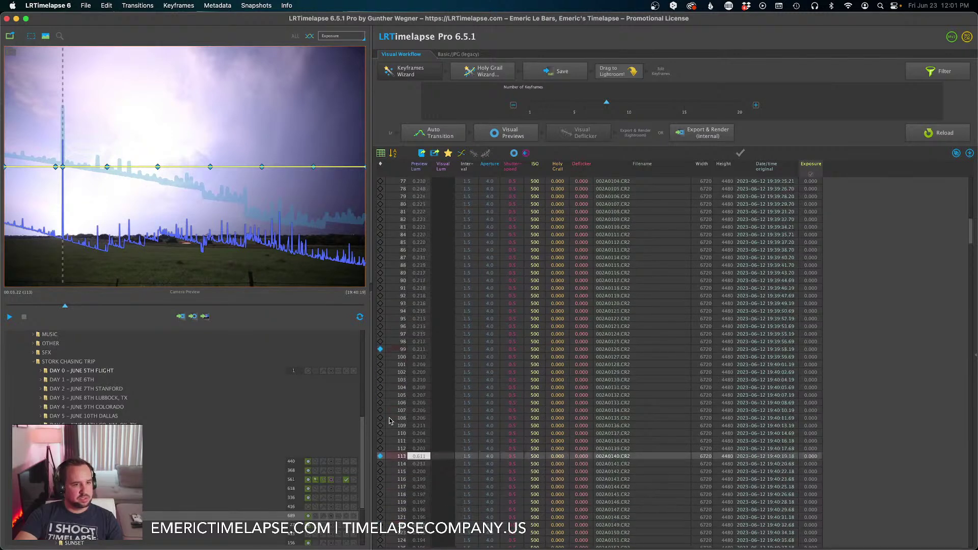
scroll(393, 412, up, 2)
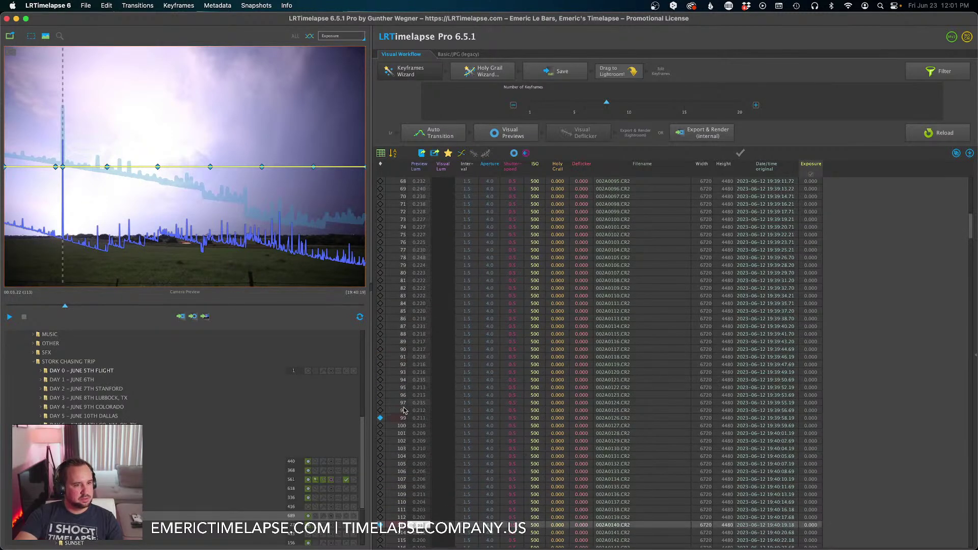
click(380, 421)
scroll(380, 418, down, 1)
drag(58, 305, 66, 306)
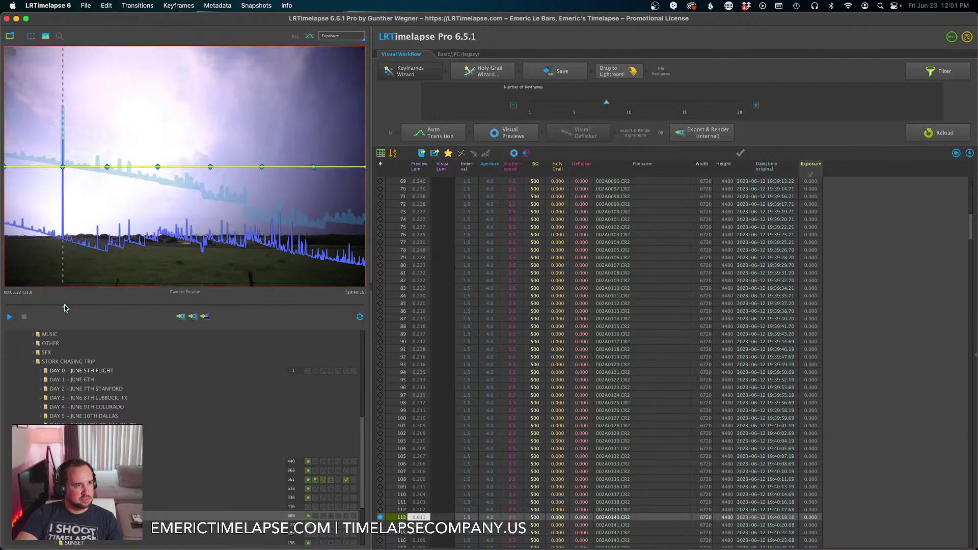
Go back to frame 1, play the opening of the sequence briefly, stop and return to frame 1.
scroll(441, 469, down, 2)
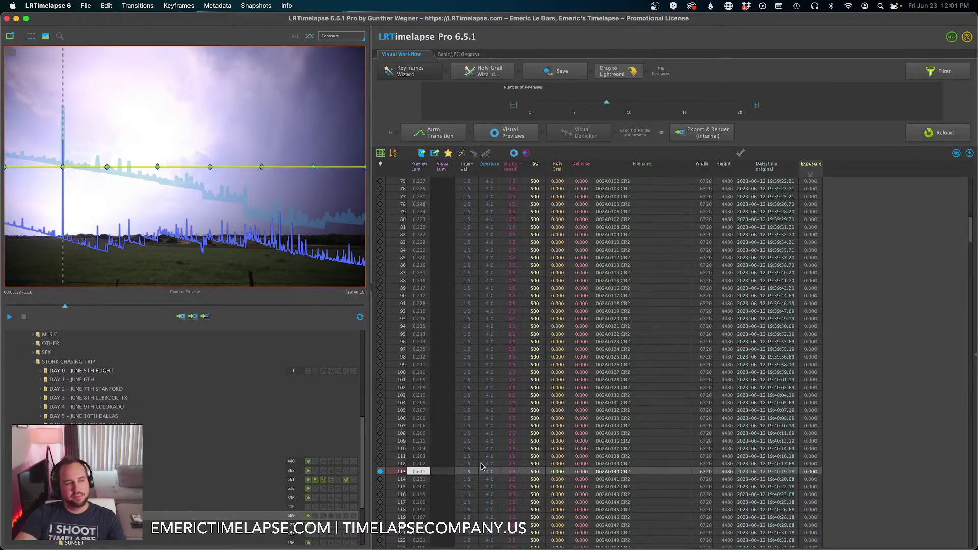
scroll(484, 321, up, 10)
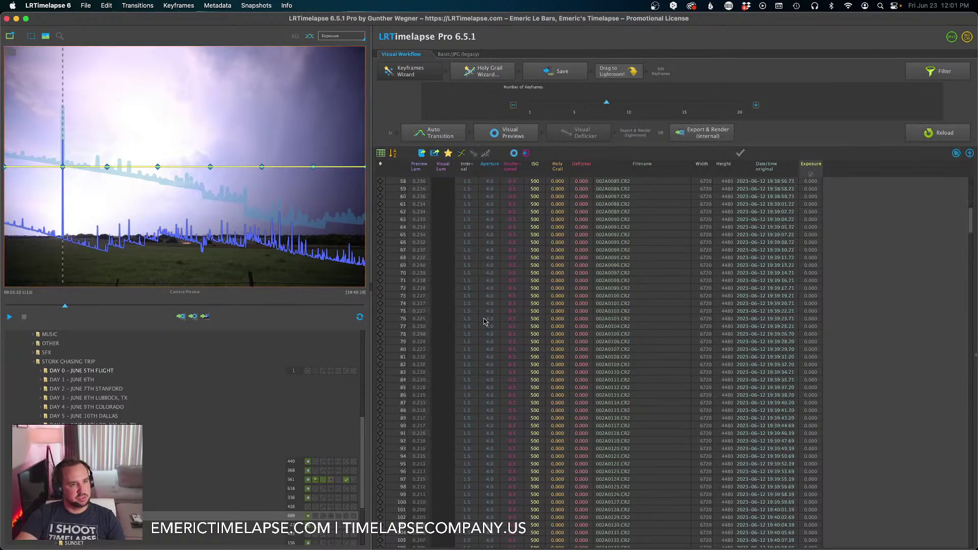
scroll(484, 321, up, 3)
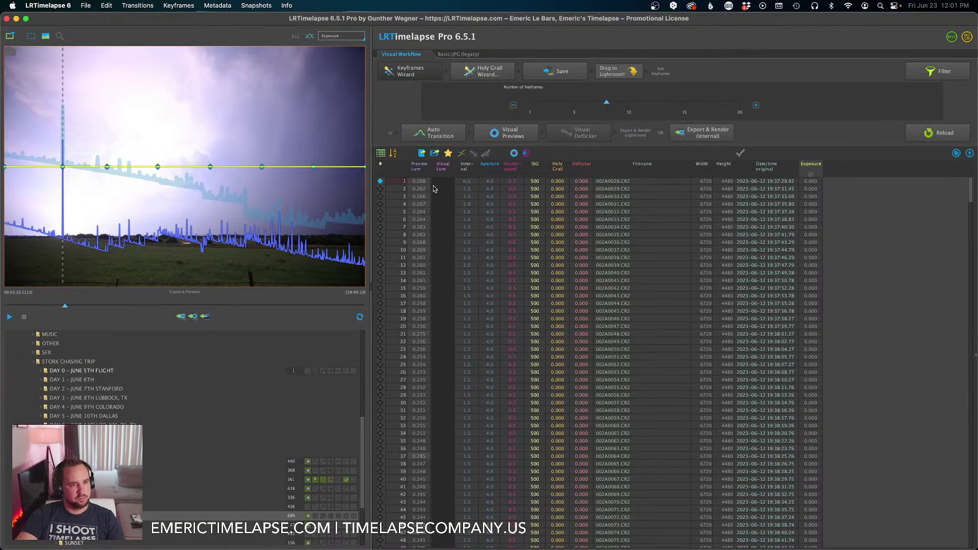
click(471, 183)
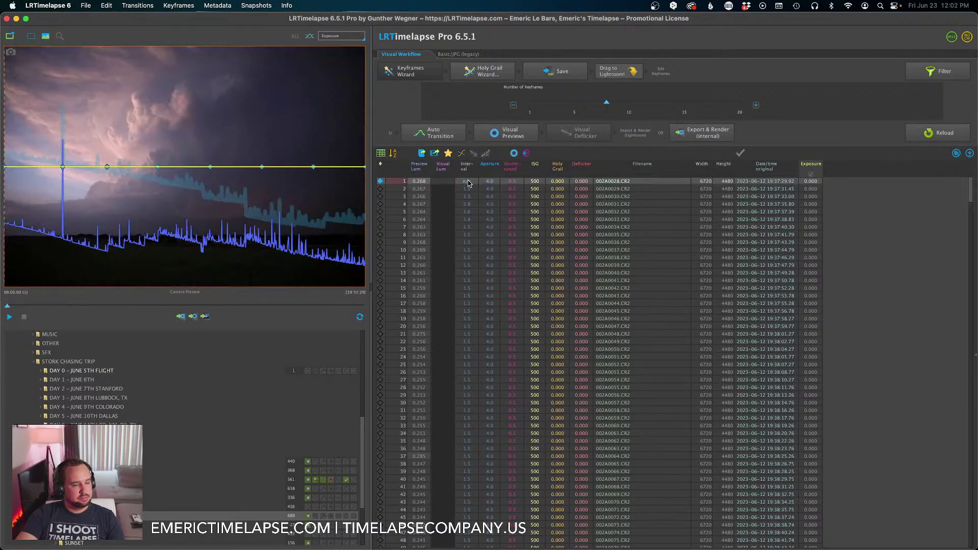
click(464, 191)
click(467, 183)
click(9, 317)
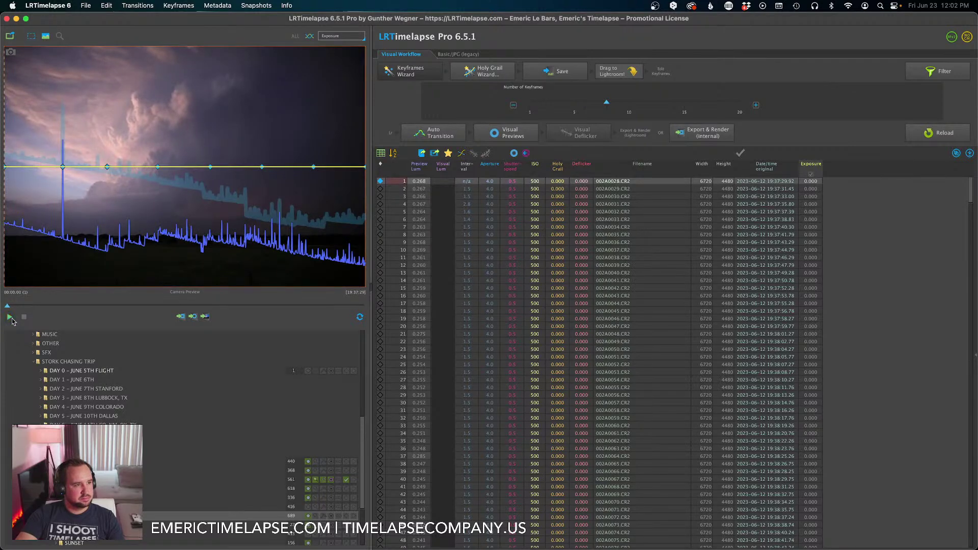
click(24, 317)
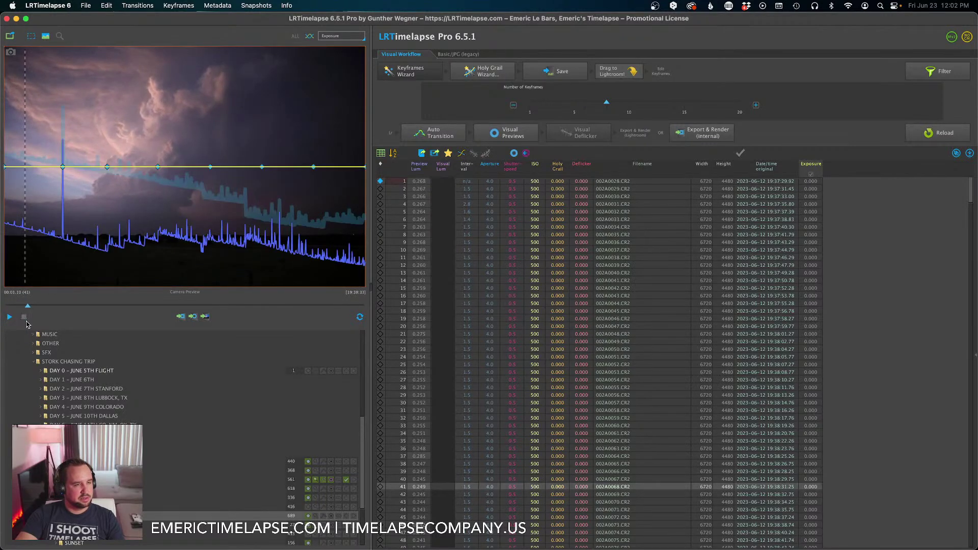
click(423, 181)
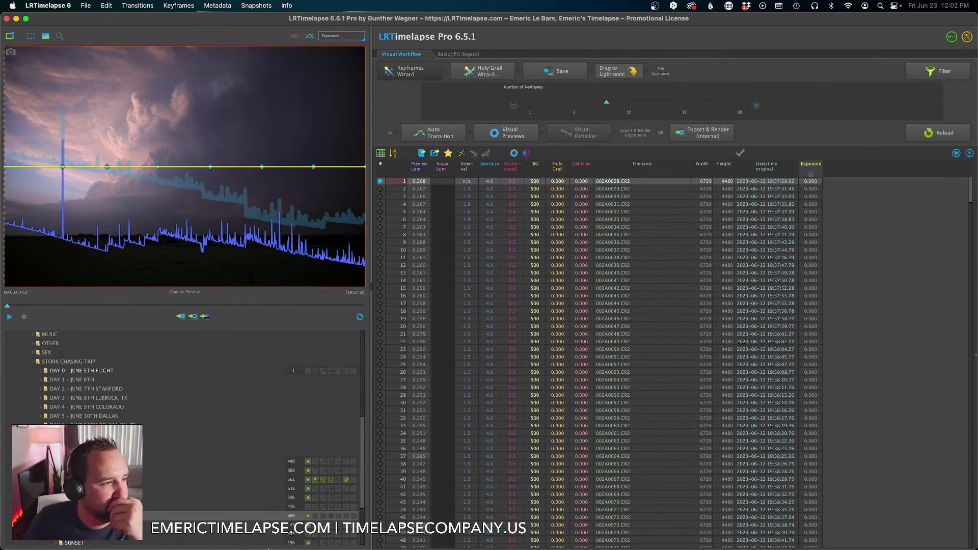
Switch to Finder, browse the NU drive to STORK CHASING TRIP / EDITED STILLS, view the lightning still 002A0001.jpg and close the preview.
click(170, 545)
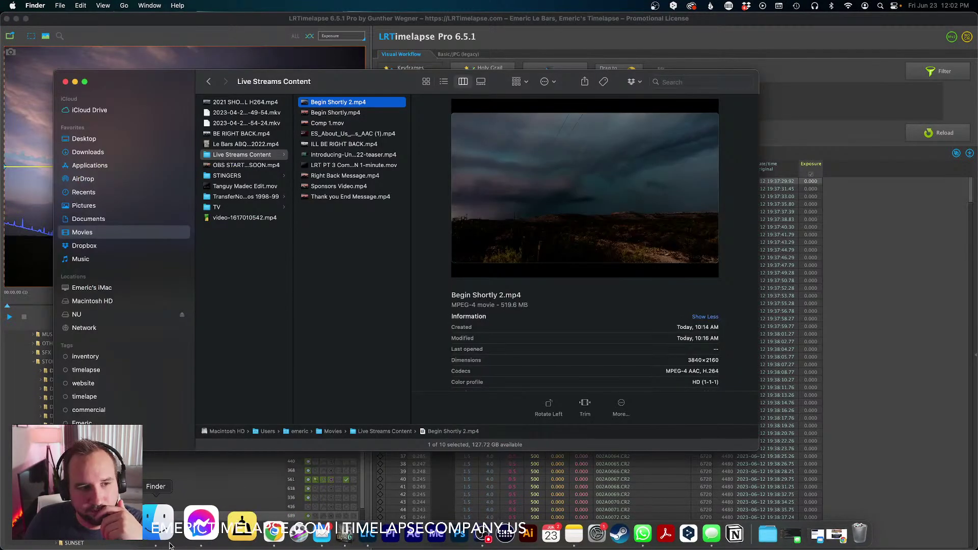
click(94, 316)
click(253, 135)
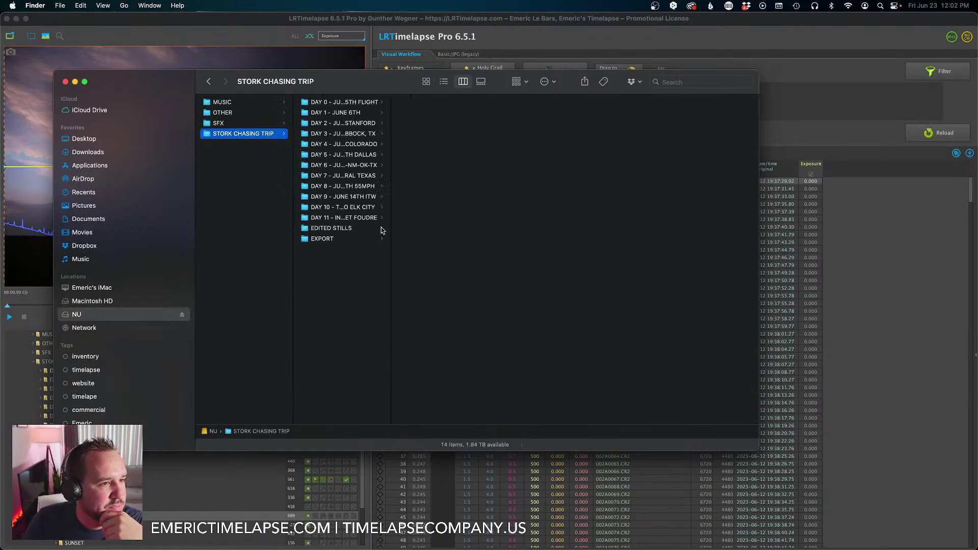
drag(390, 223, 440, 225)
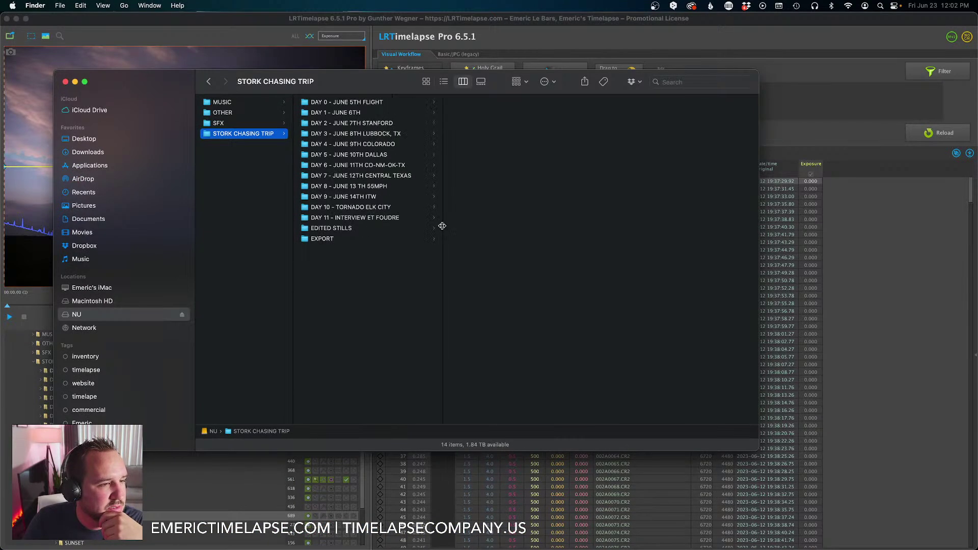
click(345, 230)
click(483, 103)
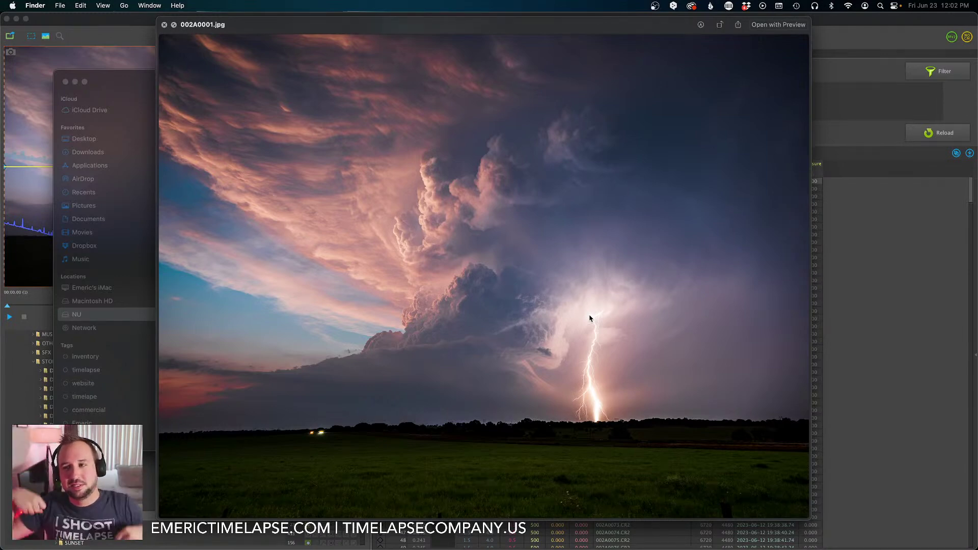
key(space)
key(Escape)
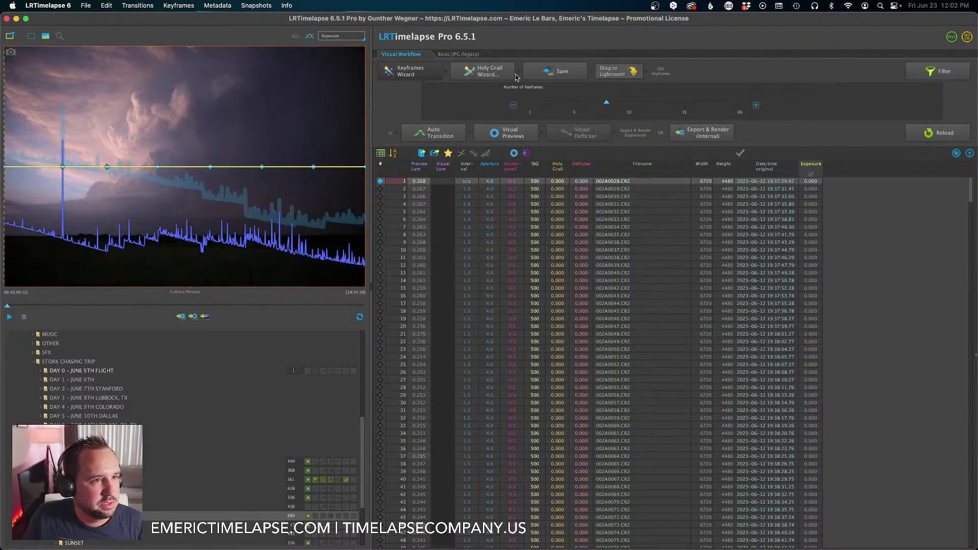
Apply the Holy Grail Wizard with slightly reduced Rotate and Stretch, tone down the initial deflicker by a small amount, and save the sequence.
click(498, 77)
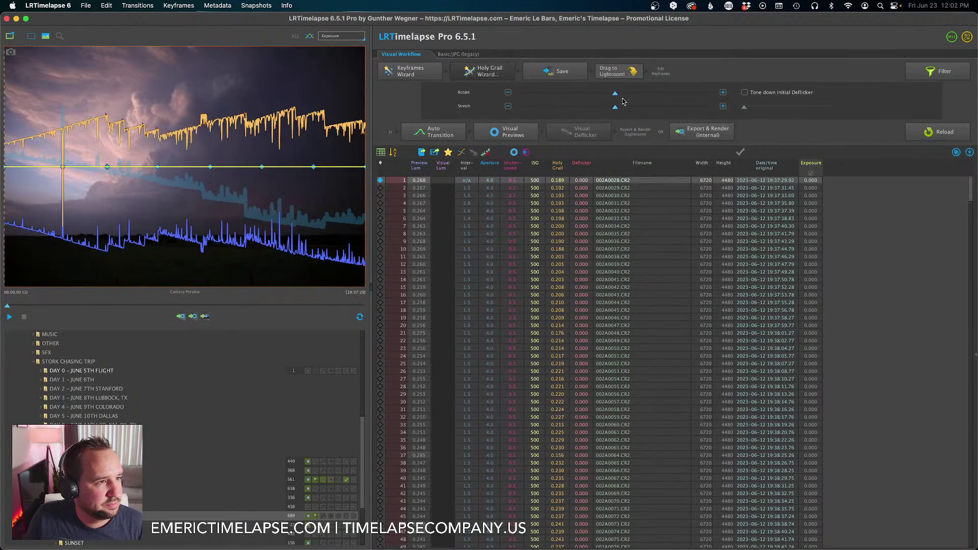
mouse_move(615, 95)
mouse_down()
mouse_move(612, 109)
mouse_move(631, 94)
mouse_move(611, 94)
mouse_up()
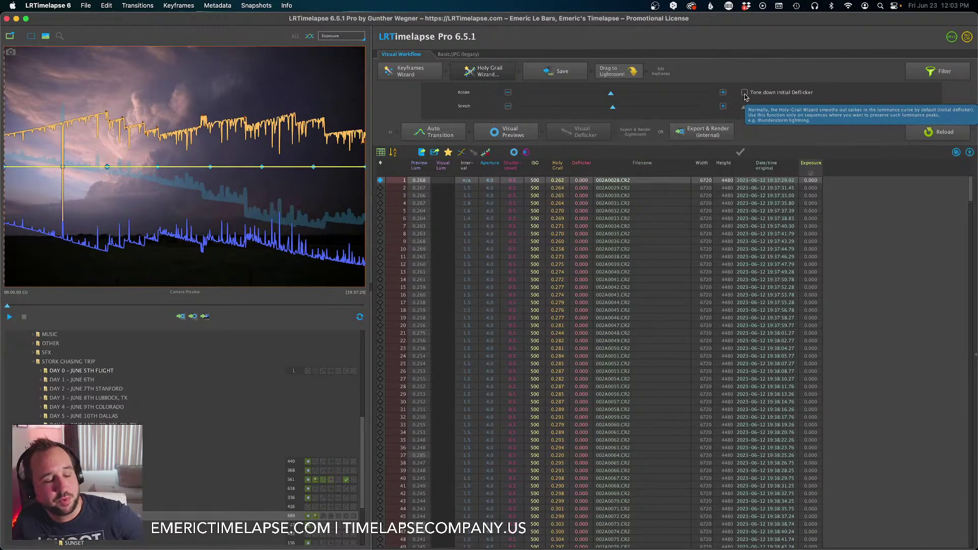
click(744, 95)
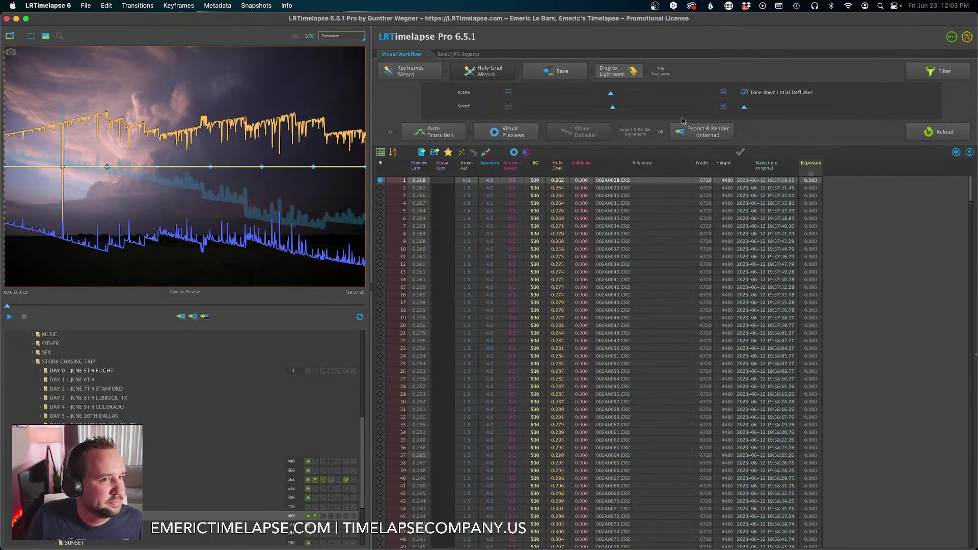
drag(744, 107, 746, 108)
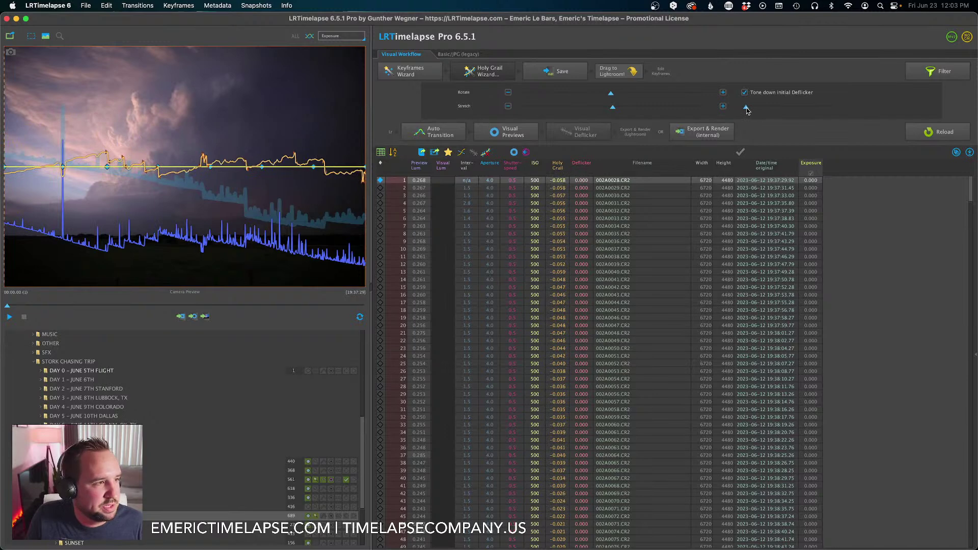
mouse_move(746, 108)
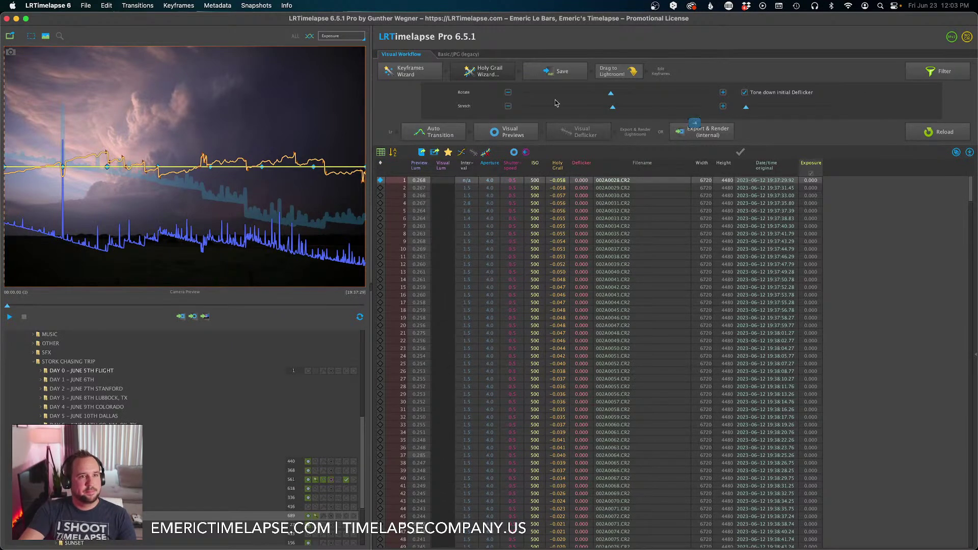
click(549, 78)
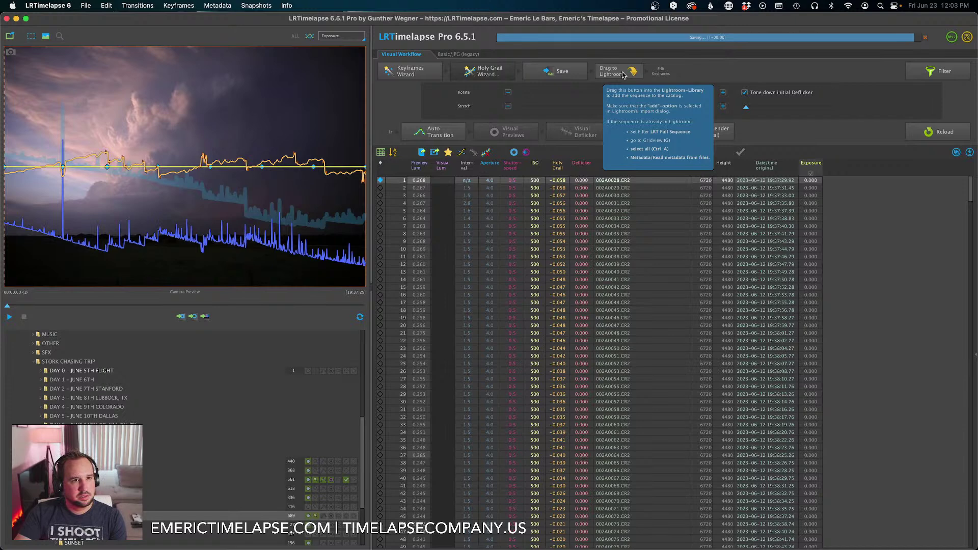
Import the saved 103EOS5D sequence into the Lightroom Classic catalog with the Add option, and open keyframe 002A0028.CR2 in Loupe view.
drag(624, 75, 632, 289)
key(super+Tab)
key(super+Tab)
key(super+Tab)
key(super+Tab)
key(super+Tab)
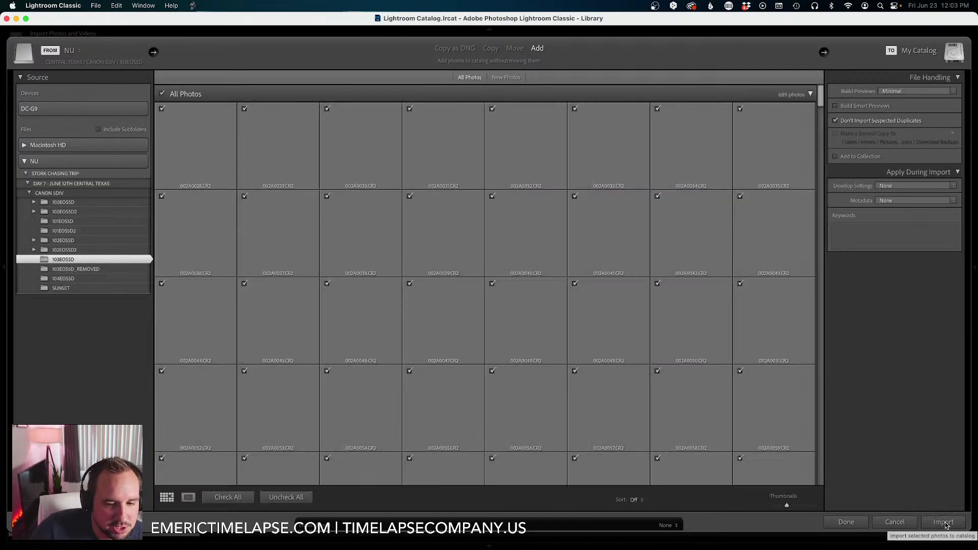
click(944, 522)
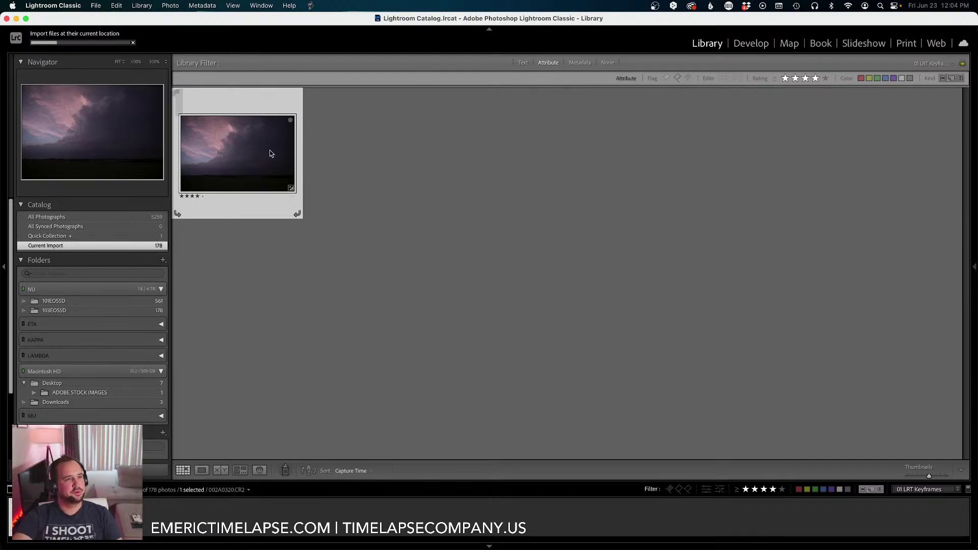
double_click(230, 100)
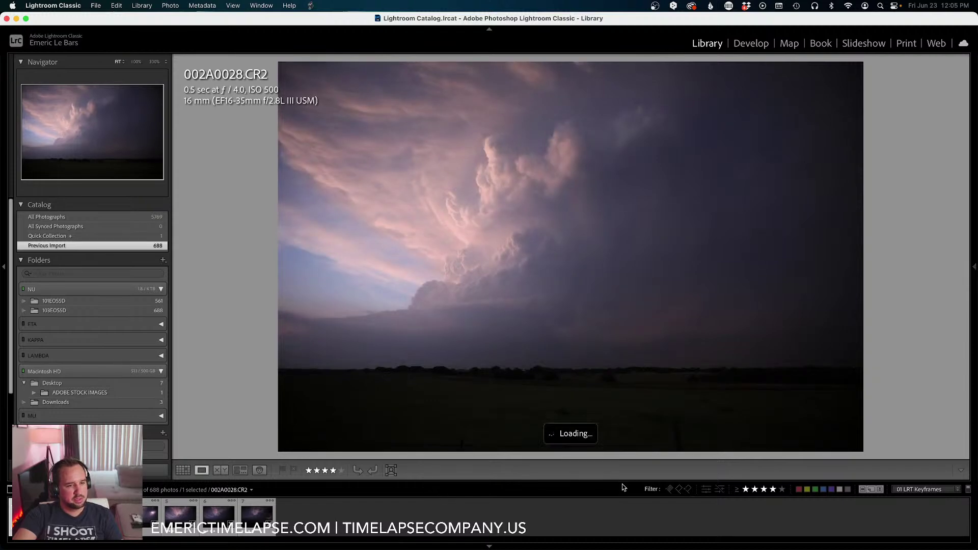
Check the visual preview of lightning frame 113 in LRTimelapse, and return to Lightroom Classic to view keyframe 002A0224.CR2.
key(super+Tab)
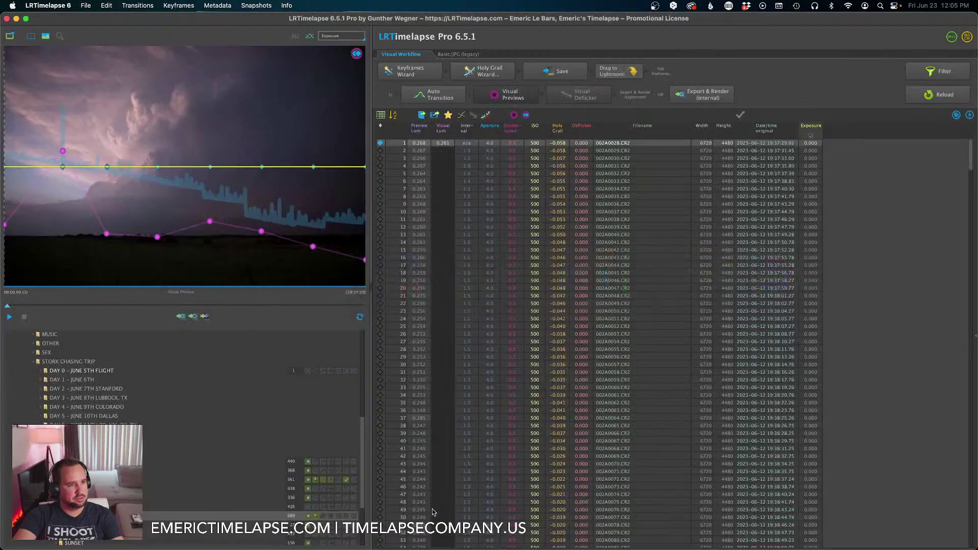
drag(8, 307, 67, 308)
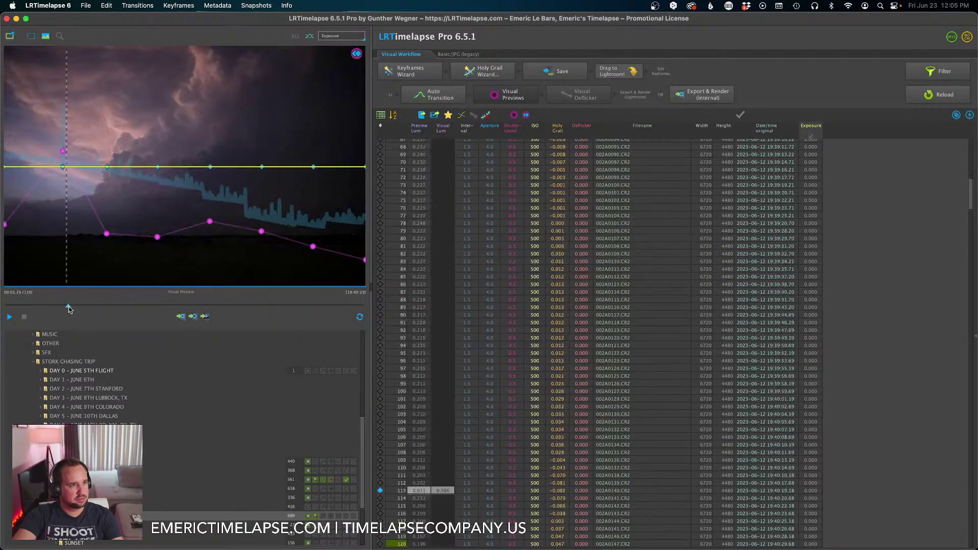
key(Left)
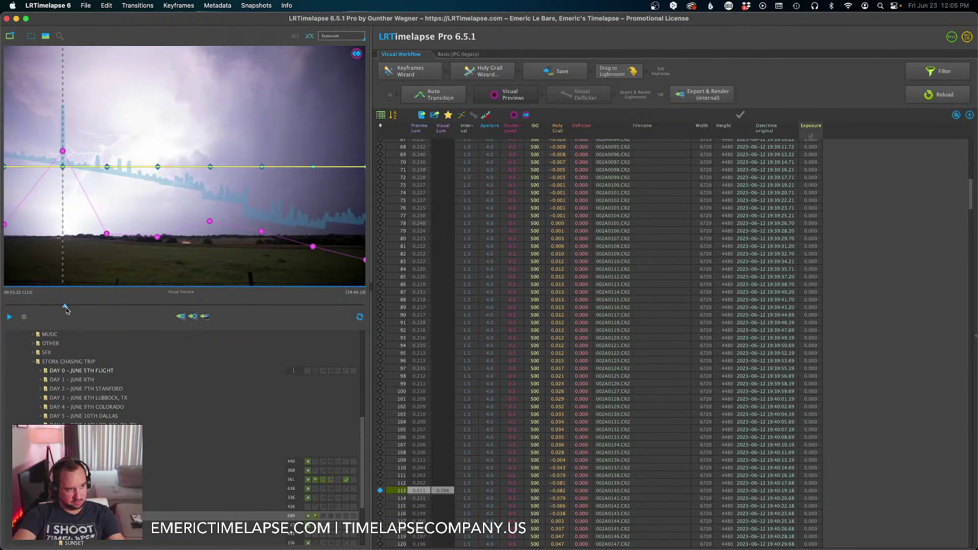
key(super+Tab)
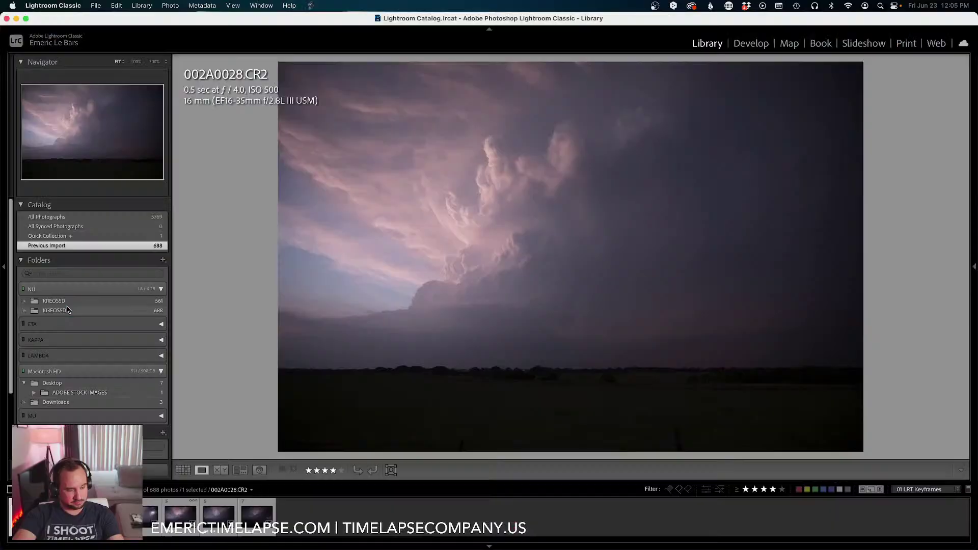
key(super+Tab)
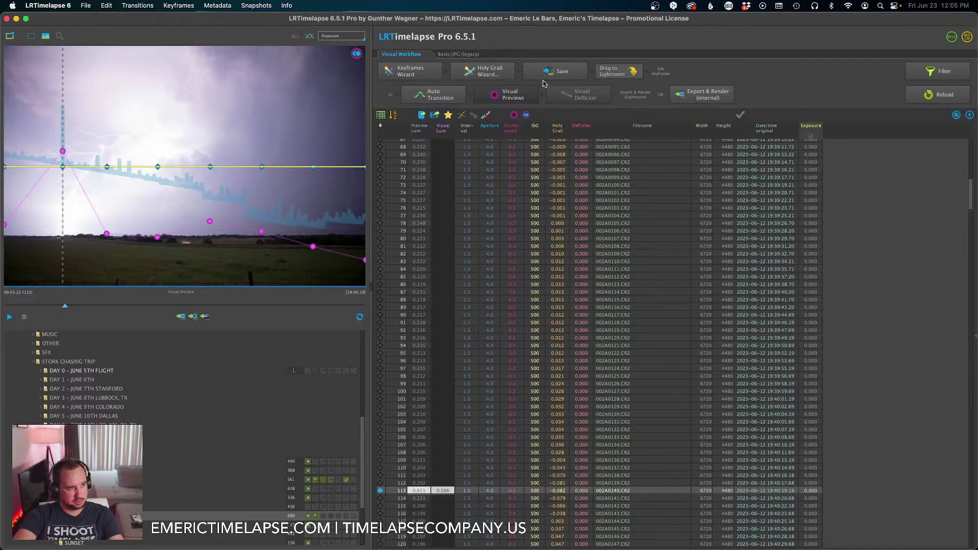
key(super+Tab)
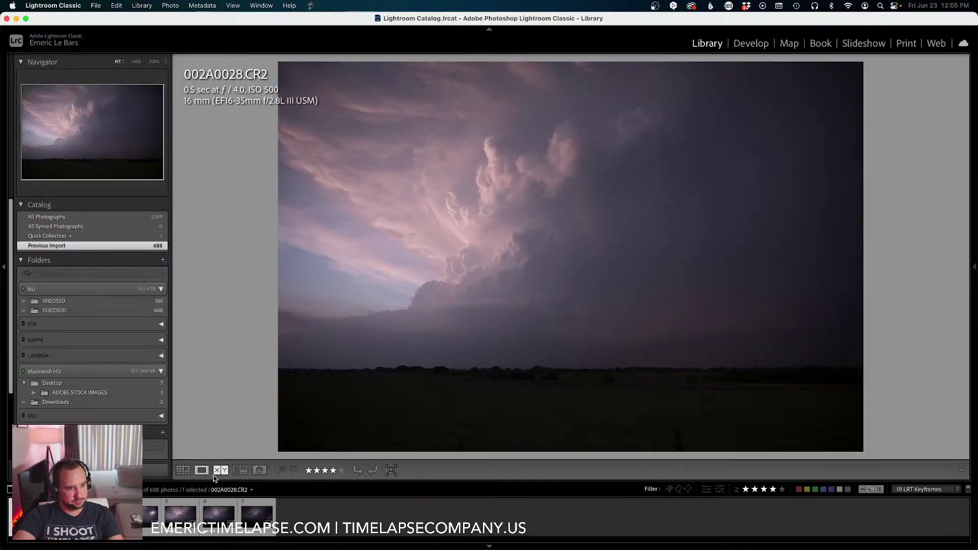
key(Right)
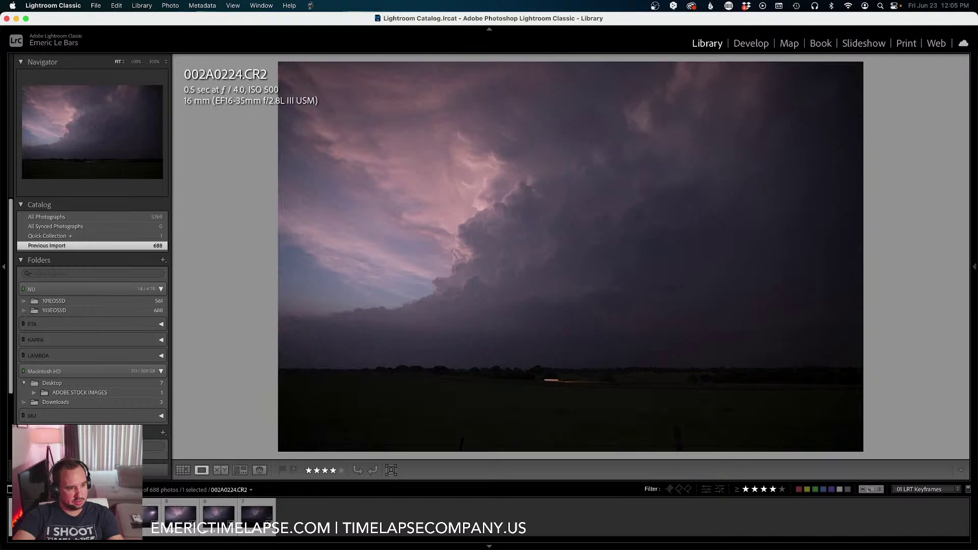
Switch to LRTimelapse, save the 103EOS5D sequence again, and return to Lightroom Classic.
key(super+Tab)
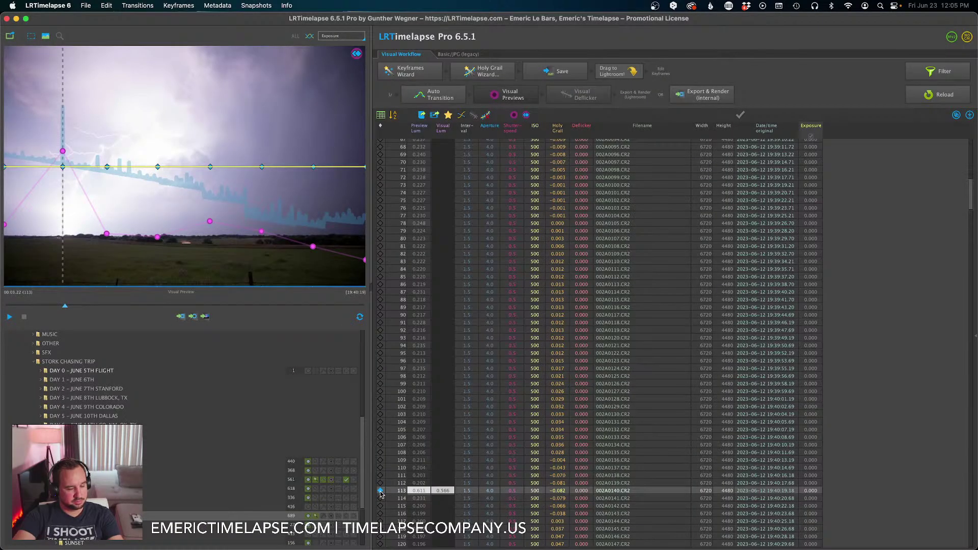
key(super+Tab)
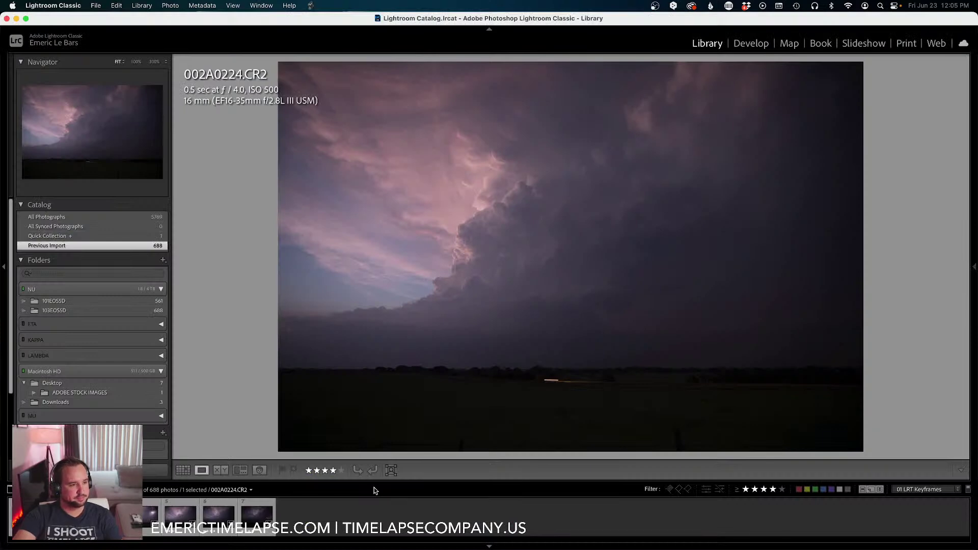
key(super+Tab)
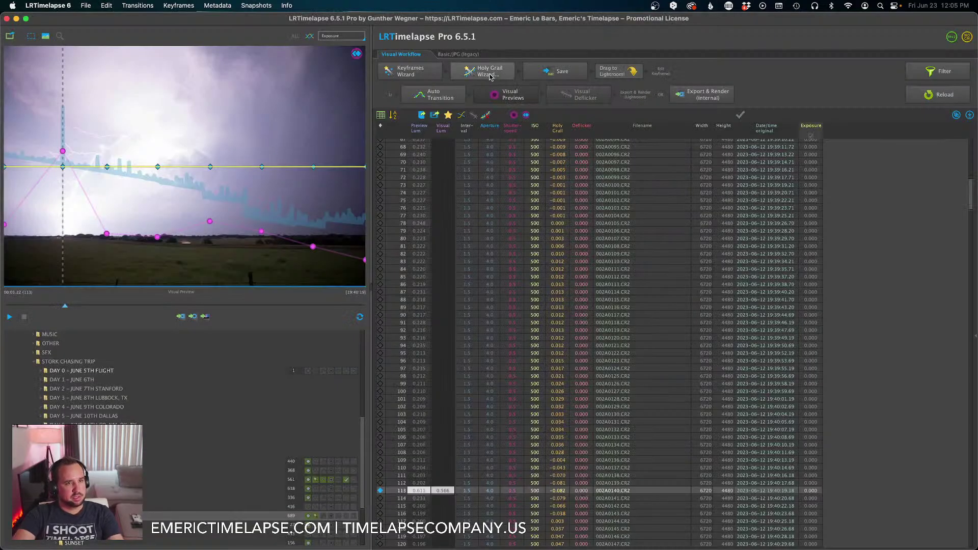
click(548, 75)
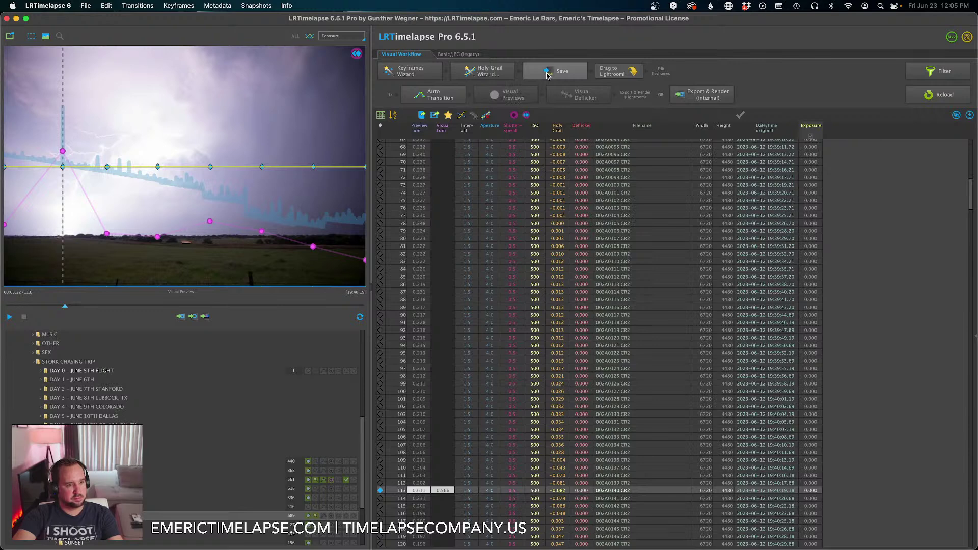
key(super+Tab)
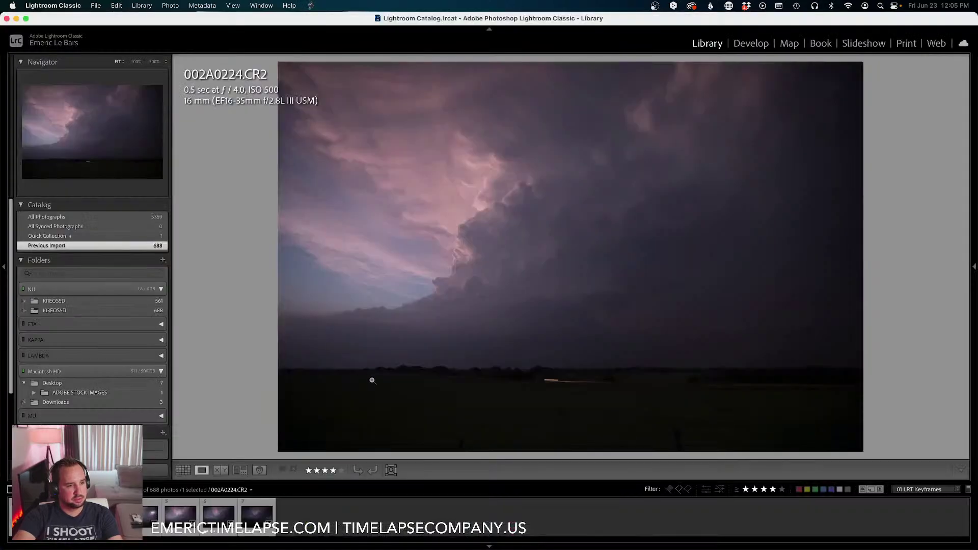
Show the sequence in Grid view with the 00 LRT Full Sequence filter and look through the frames between about 109 and 150.
key(g)
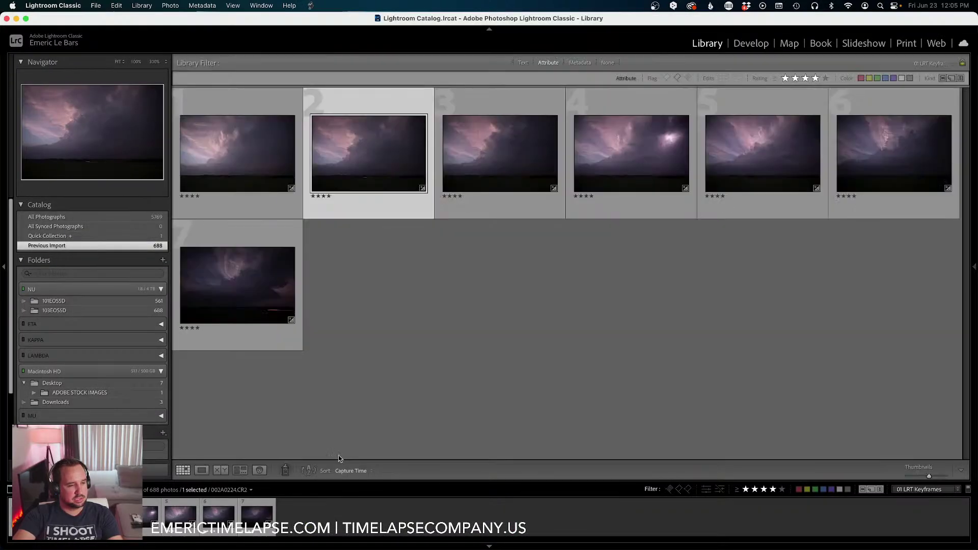
click(933, 489)
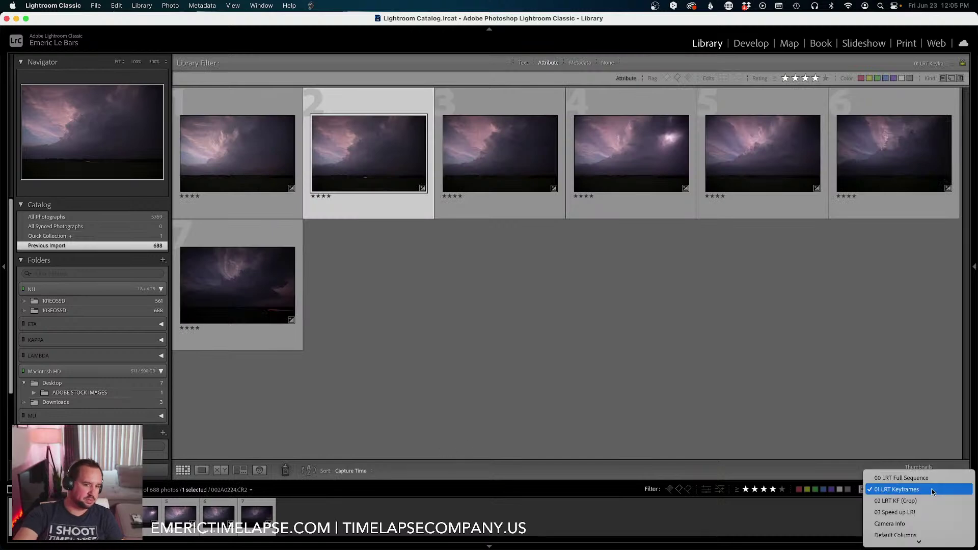
click(928, 477)
scroll(609, 331, down, 2)
scroll(610, 326, up, 4)
scroll(610, 326, up, 4)
scroll(608, 323, down, 2)
scroll(608, 324, up, 1)
scroll(608, 323, up, 5)
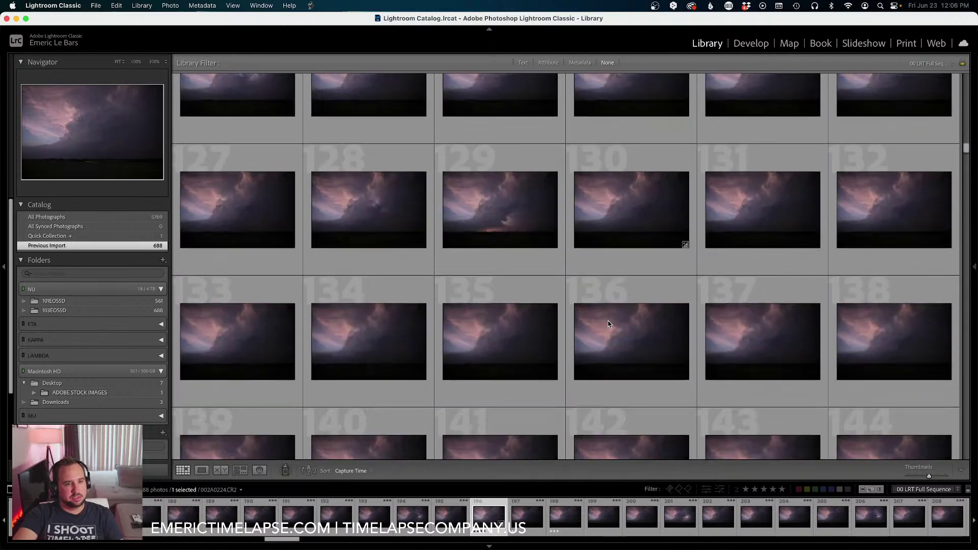
scroll(609, 324, down, 2)
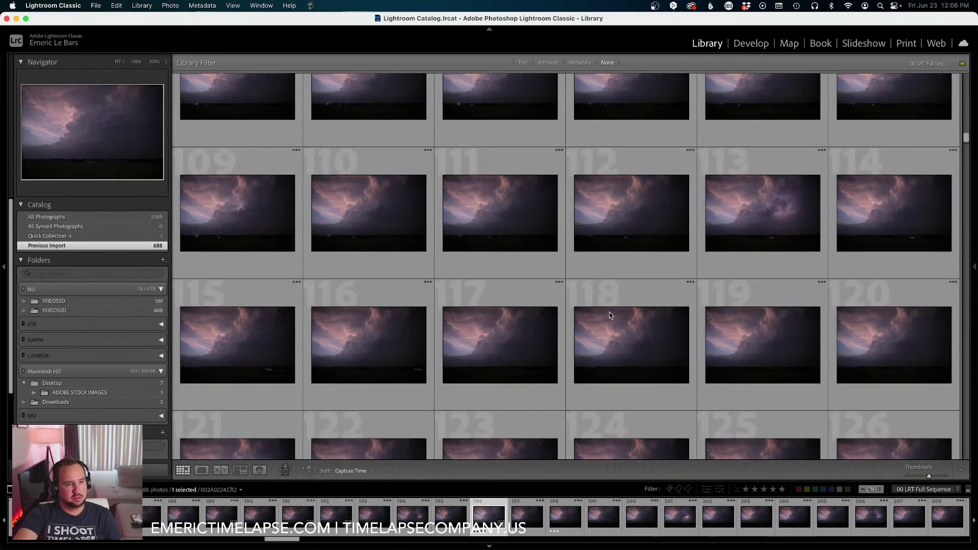
scroll(611, 316, down, 4)
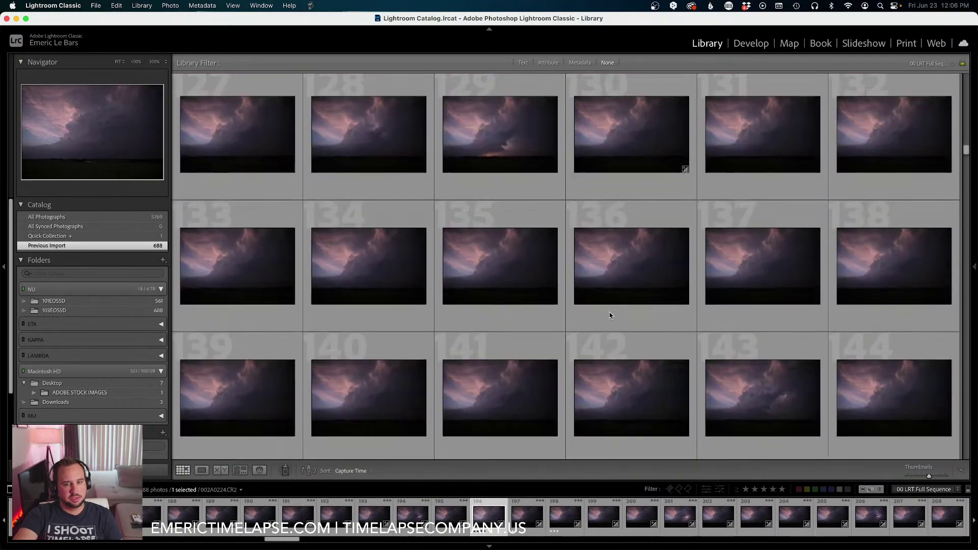
scroll(611, 315, down, 1)
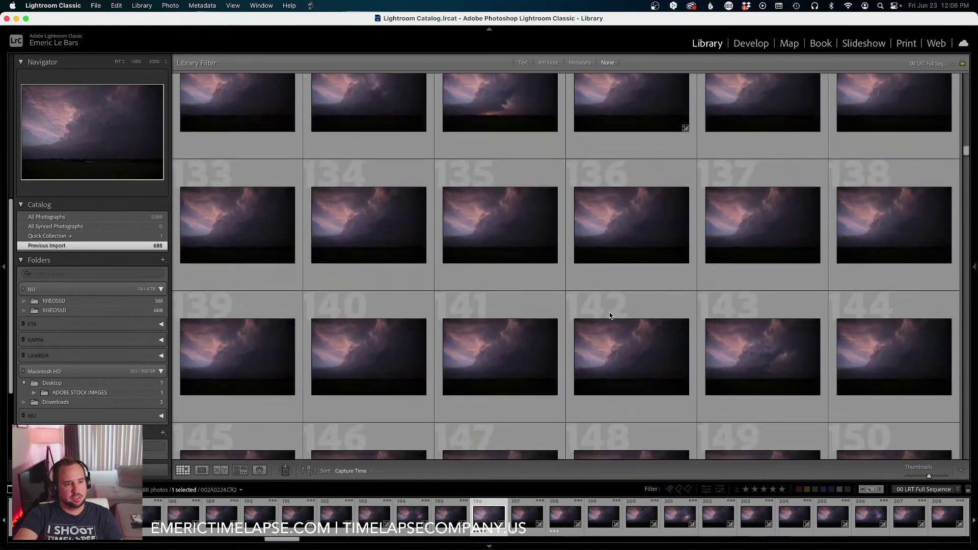
Open a frame in Loupe view and go back through the filmstrip to frames 002A0139.CR2 and 002A0141.CR2 to find the lightning frame.
click(785, 171)
double_click(785, 170)
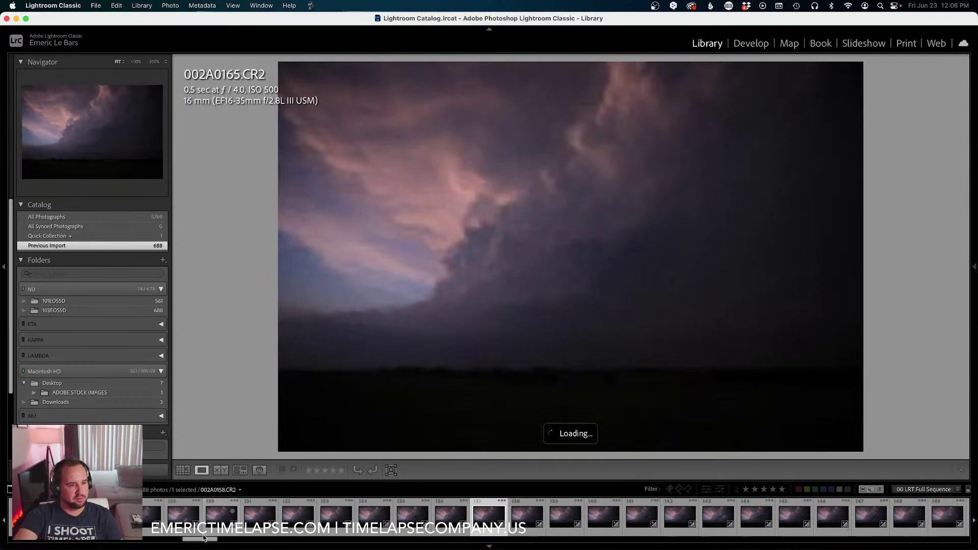
mouse_move(206, 541)
mouse_down()
mouse_move(137, 544)
mouse_move(202, 540)
mouse_up()
click(165, 520)
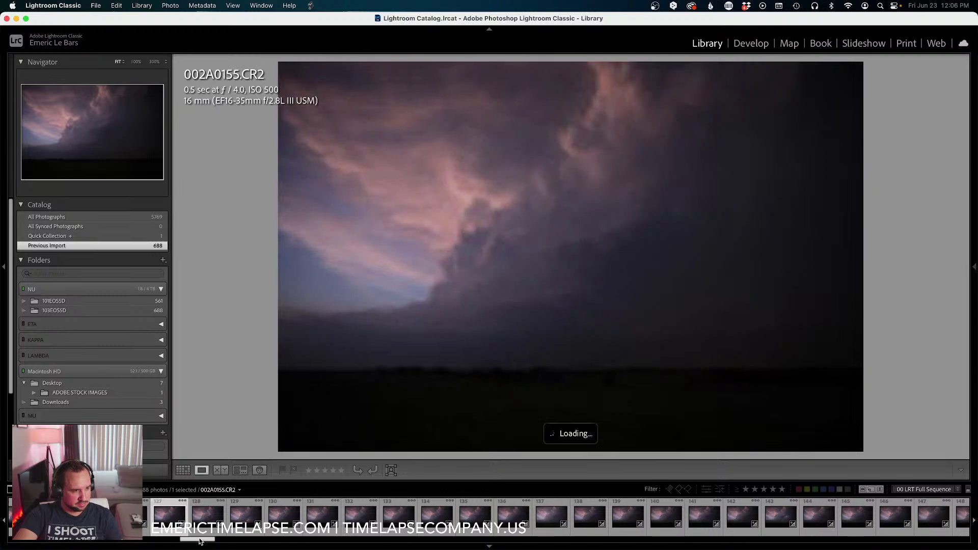
drag(200, 541, 178, 542)
click(158, 521)
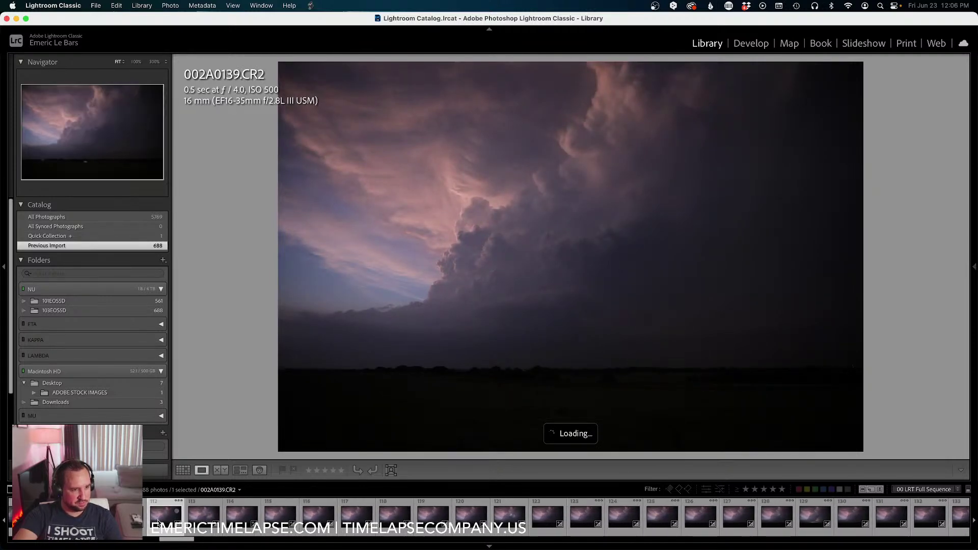
click(192, 520)
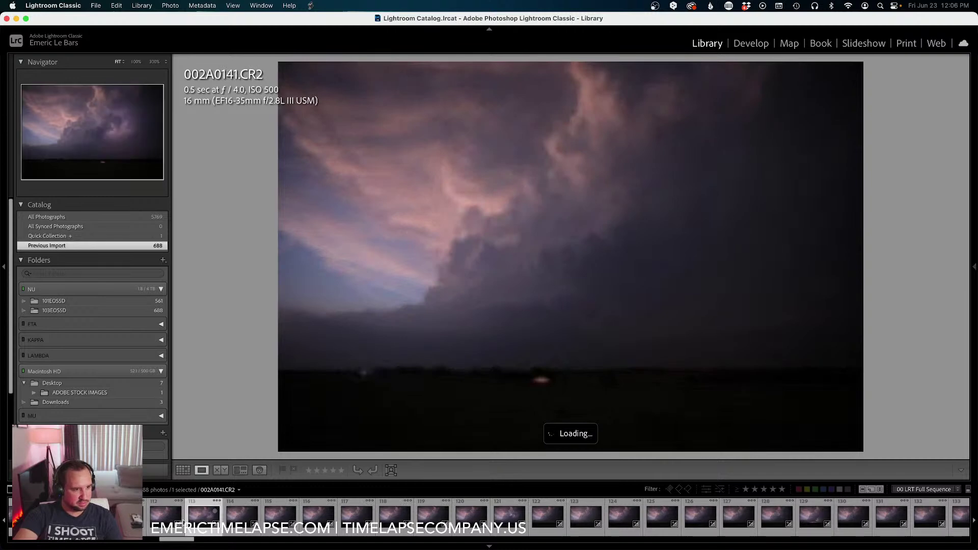
Inspect frame 002A0141.CR2 in the Develop module and return to the Library grid.
key(d)
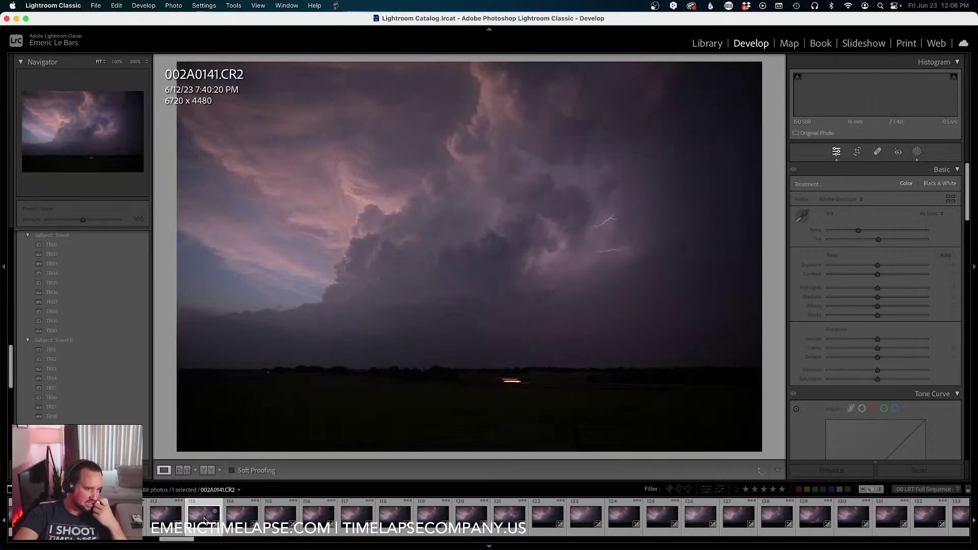
mouse_move(168, 541)
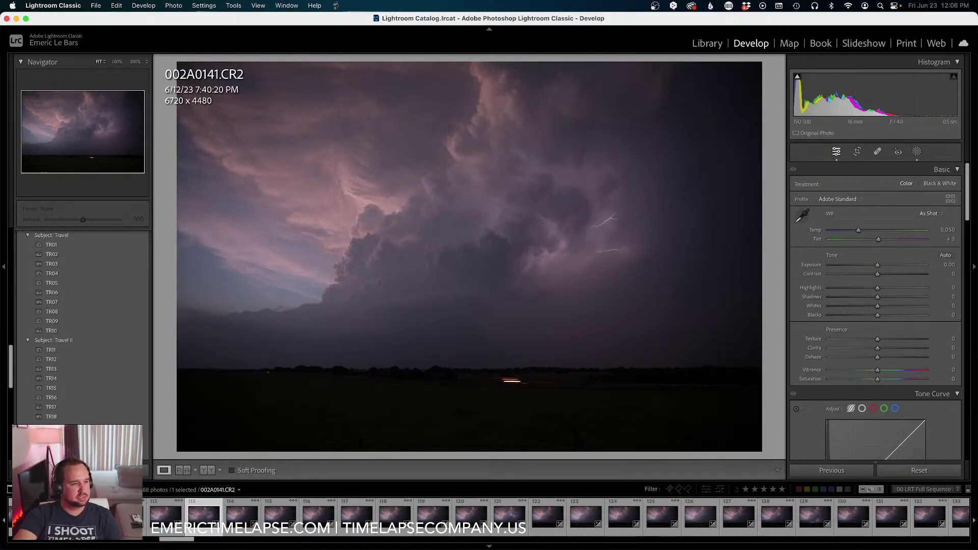
key(g)
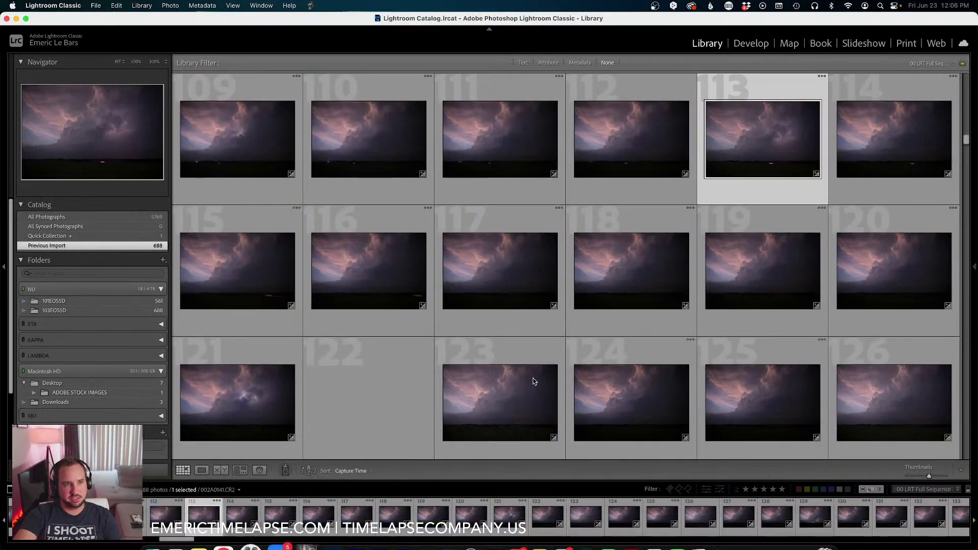
Switch to Finder and browse STORK CHASING TRIP / DAY 7 - JUNE 12TH CENTRAL TEXAS / CANON 5DIV to the contents of 103EOS5D.
key(super+Tab)
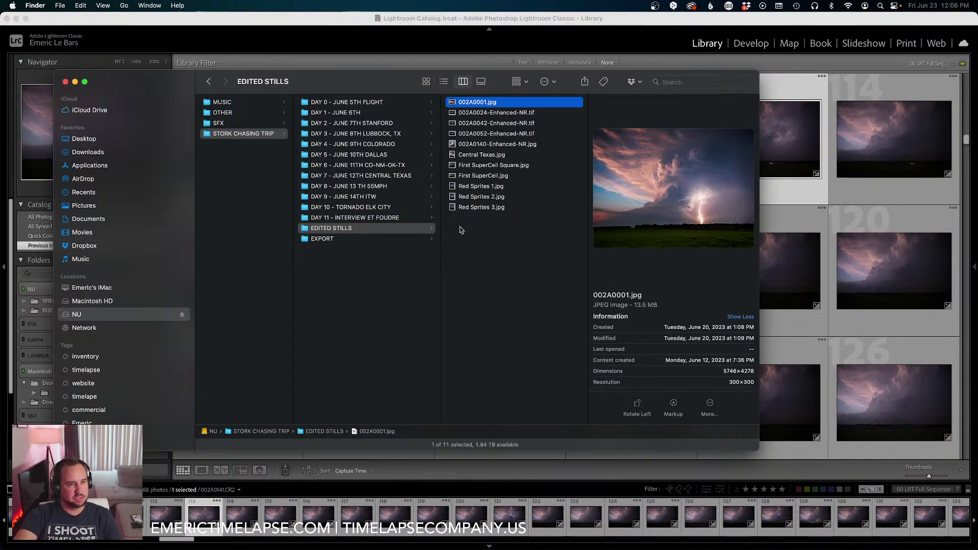
click(380, 155)
click(383, 176)
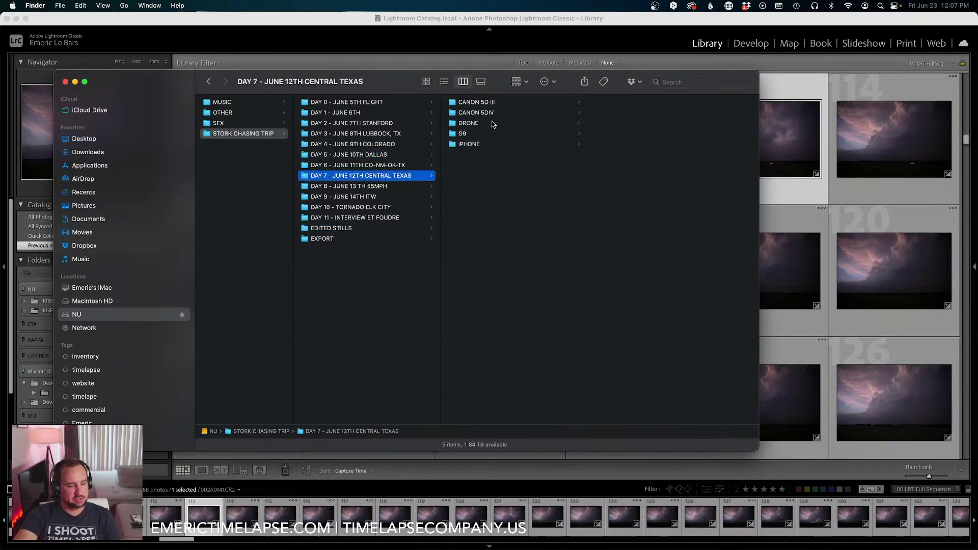
click(477, 113)
drag(390, 92, 514, 93)
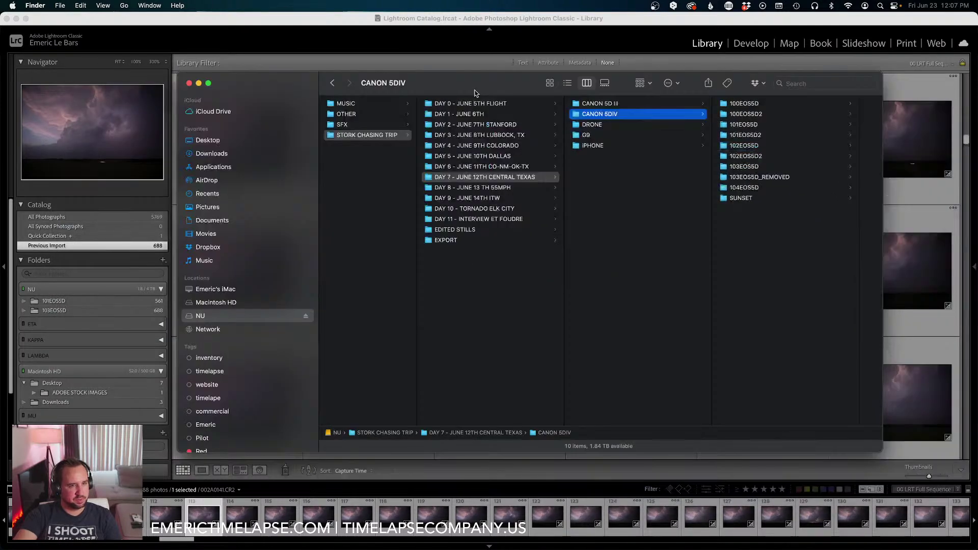
click(755, 166)
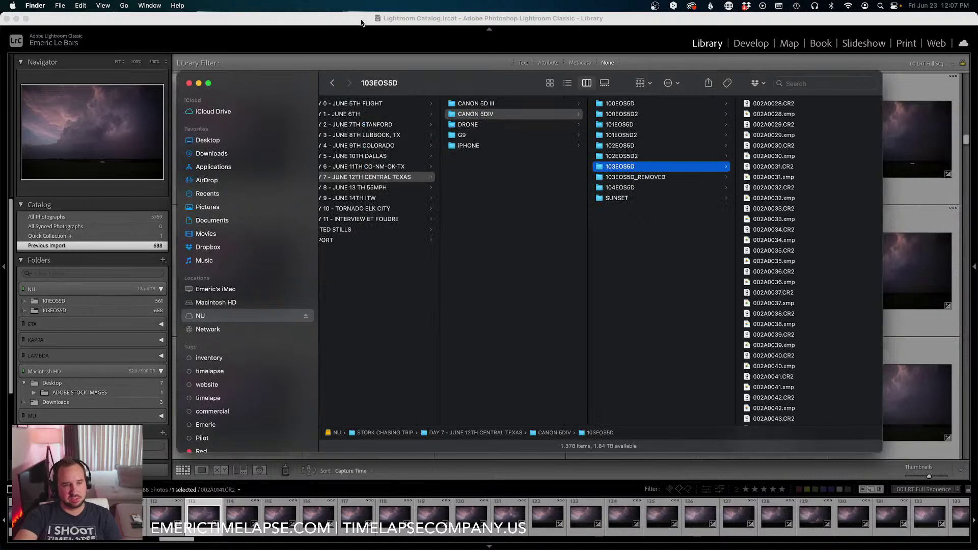
Locate and select 002A0140.CR2 in the 103EOS5D folder of CANON 5DIV.
drag(443, 85, 314, 74)
scroll(667, 334, down, 10)
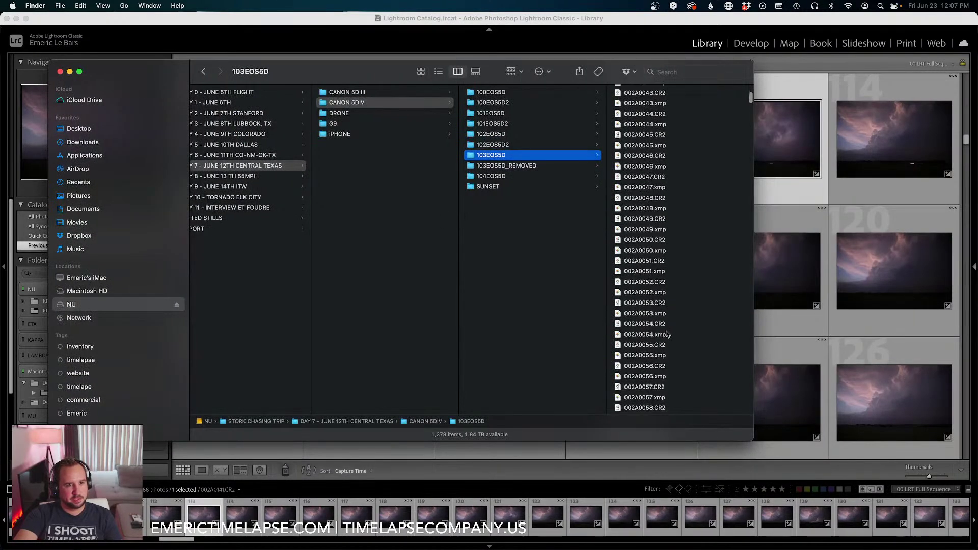
scroll(668, 333, down, 20)
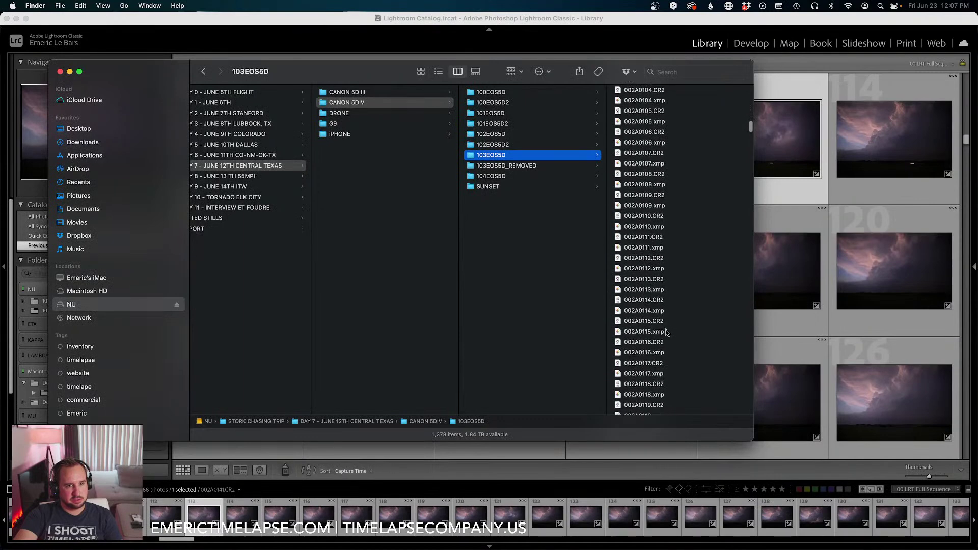
scroll(666, 333, down, 10)
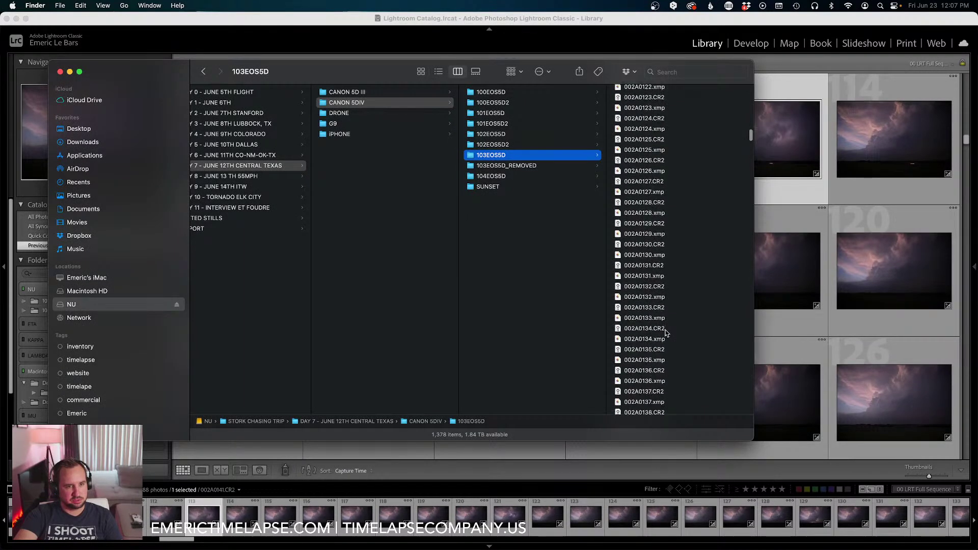
scroll(667, 333, down, 1)
click(641, 272)
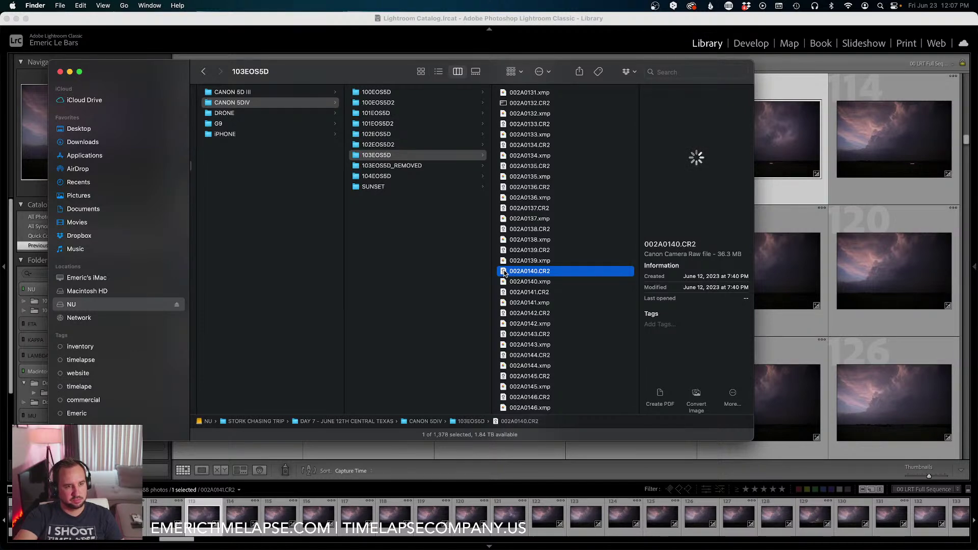
Try to import 002A0140.CR2 into the Lightroom catalog with the Add option, and return to the 103EOS5D folder's photos.
drag(522, 274, 252, 30)
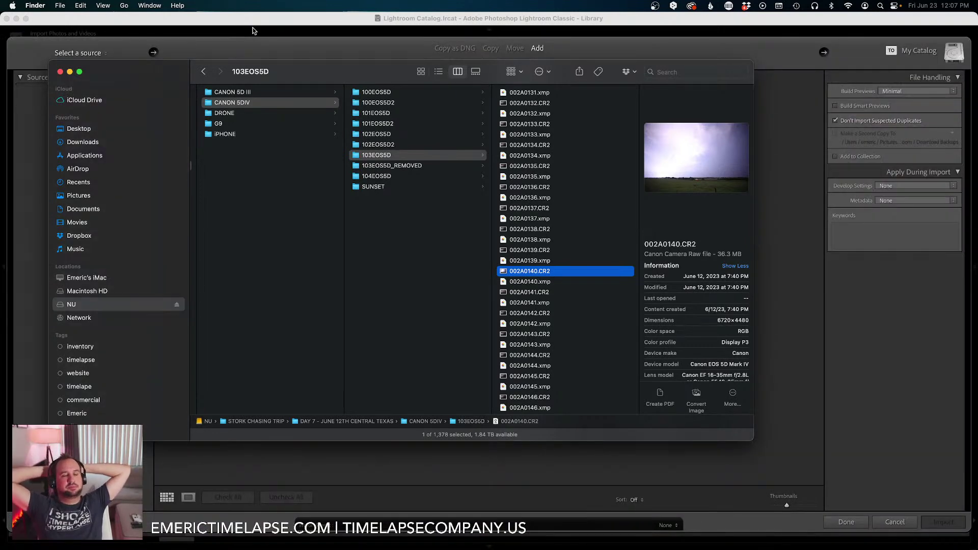
click(217, 50)
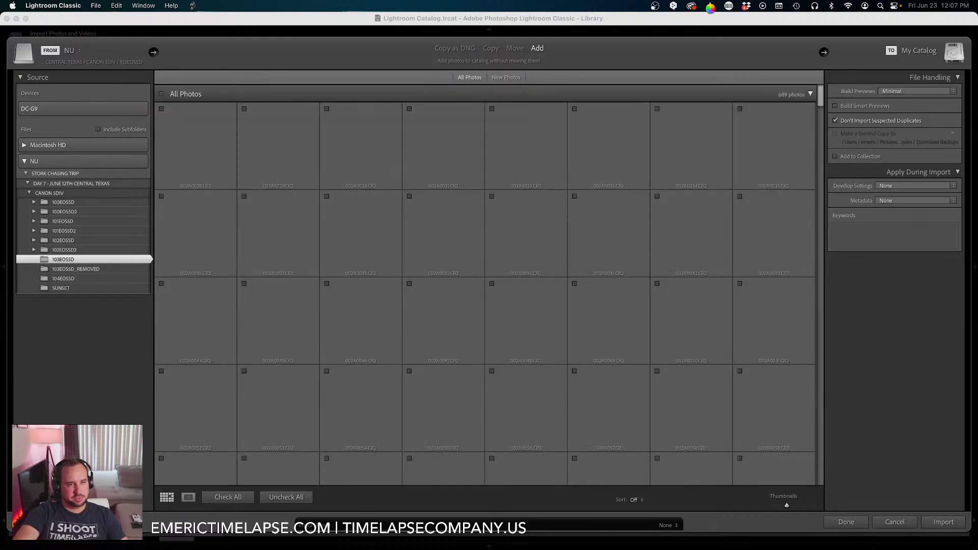
click(710, 8)
click(669, 65)
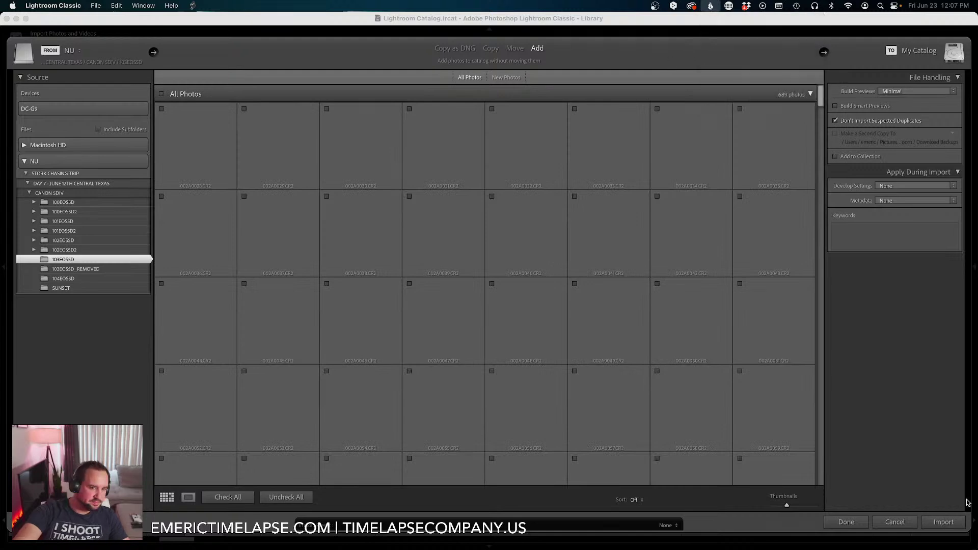
click(942, 525)
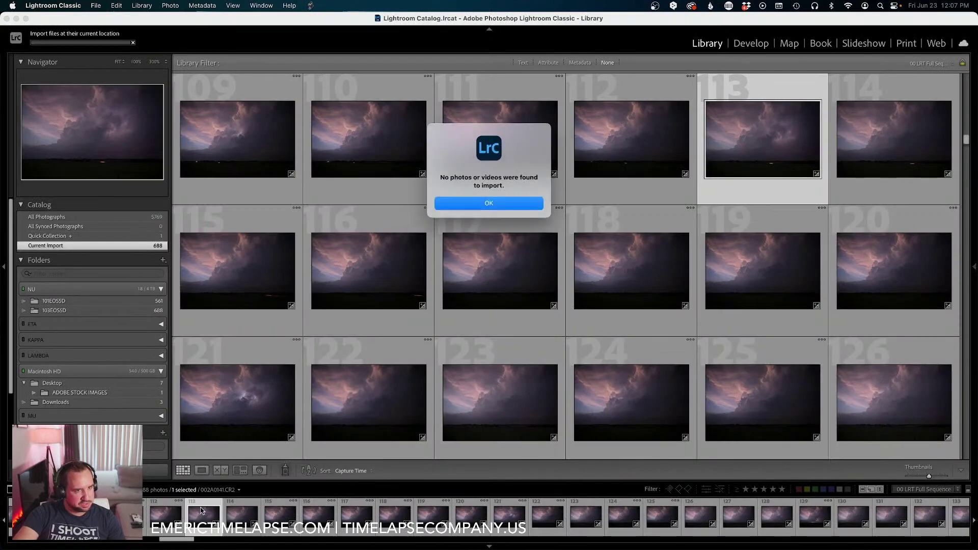
click(502, 205)
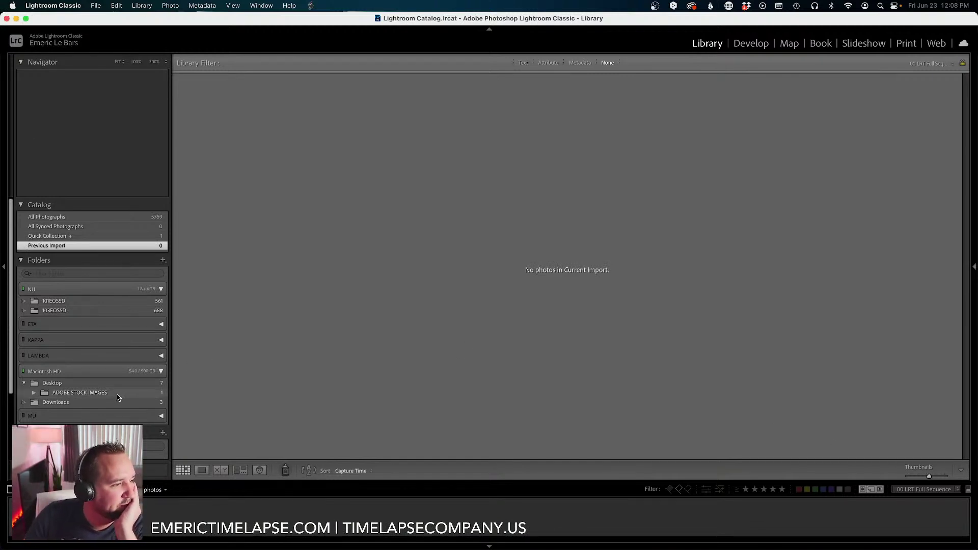
click(144, 309)
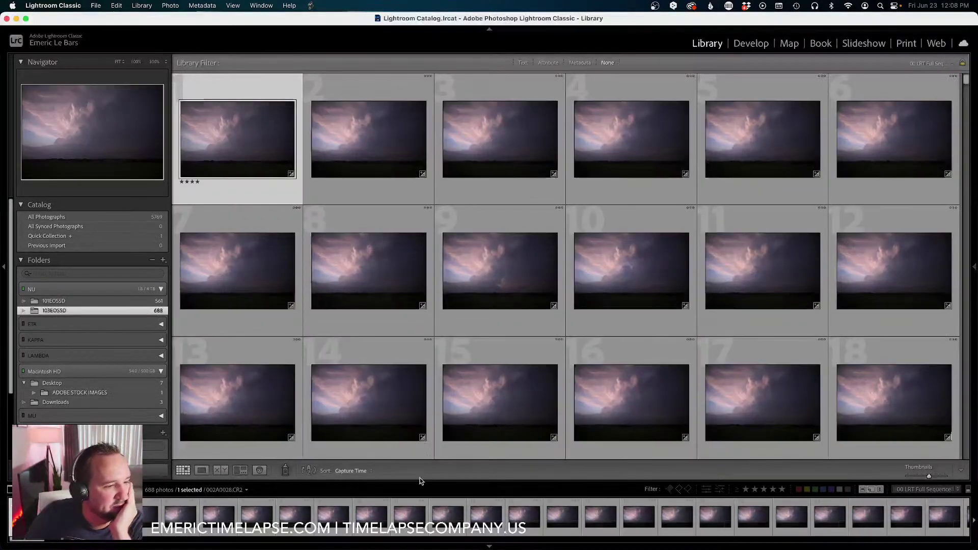
Switch to LRTimelapse and clear all LRTimelapse editing from the 103EOS5D sequence, including XMP data, previews, settings and snapshots.
mouse_move(402, 541)
click(300, 539)
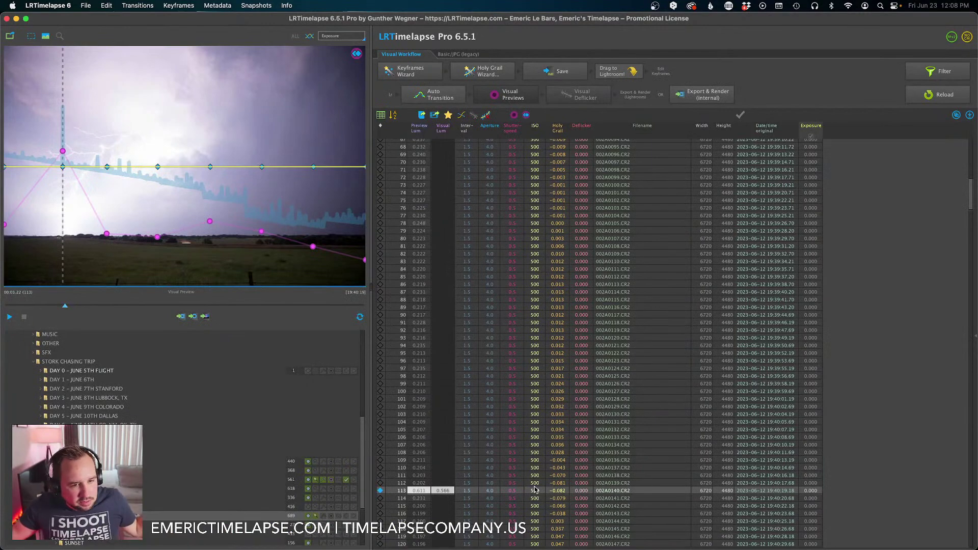
mouse_move(396, 548)
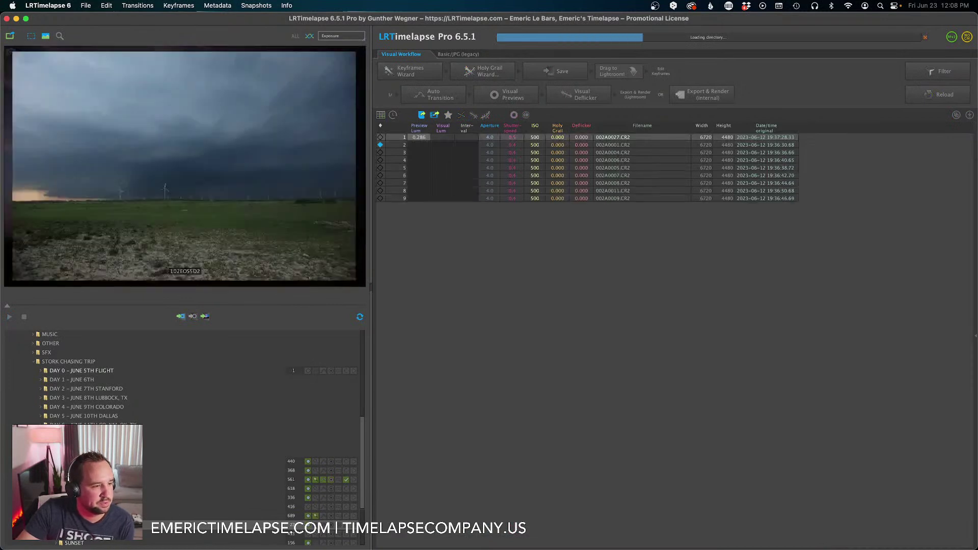
right_click(85, 372)
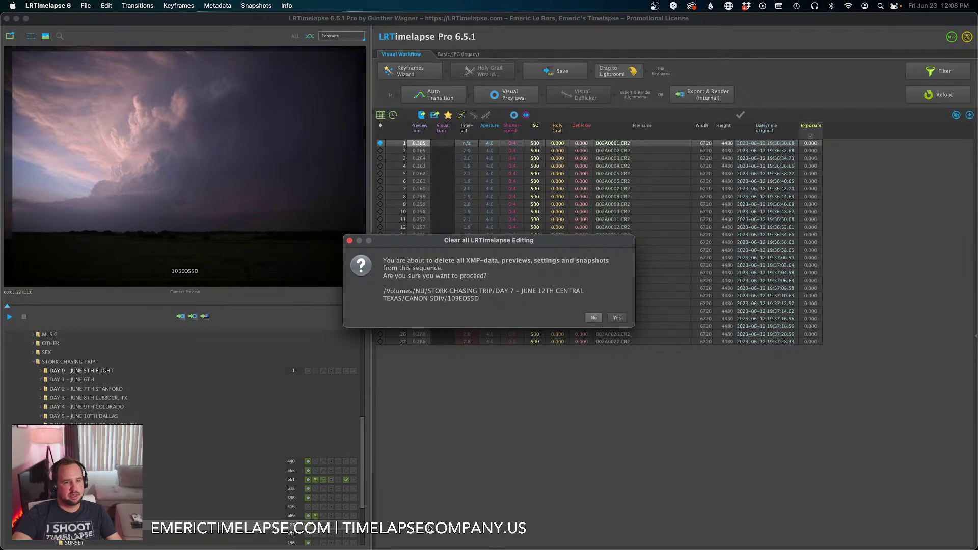
click(617, 318)
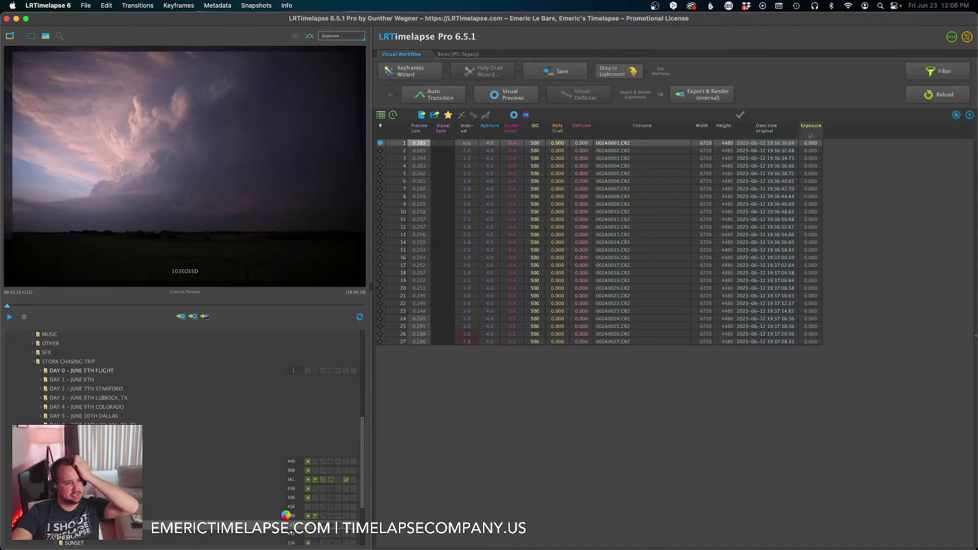
Switch to Lightroom Classic and remove the 103EOS5D folder from the catalog.
mouse_move(350, 548)
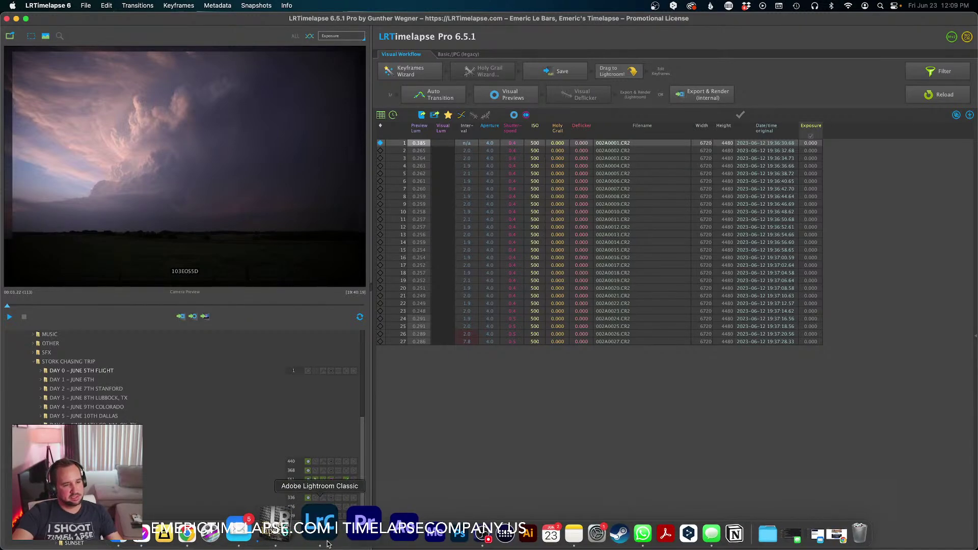
click(304, 538)
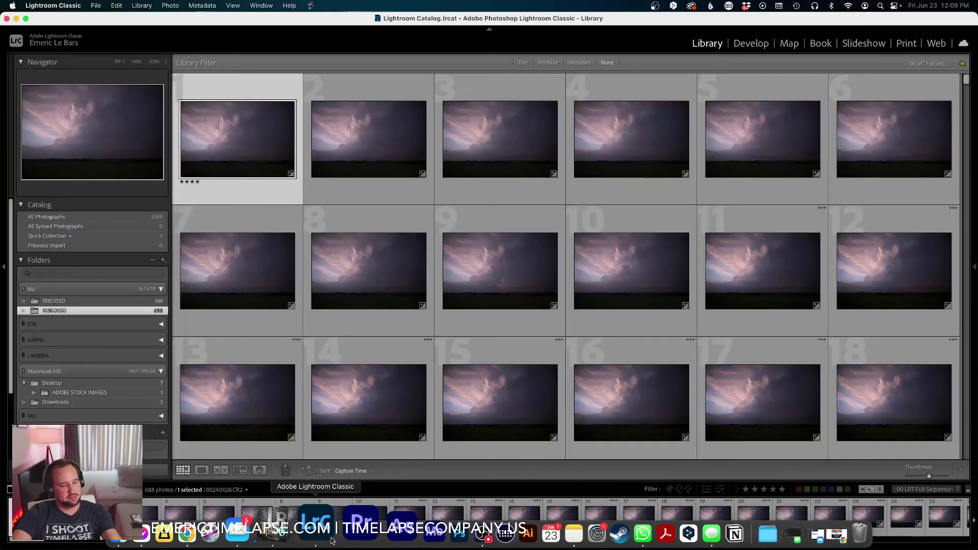
right_click(99, 311)
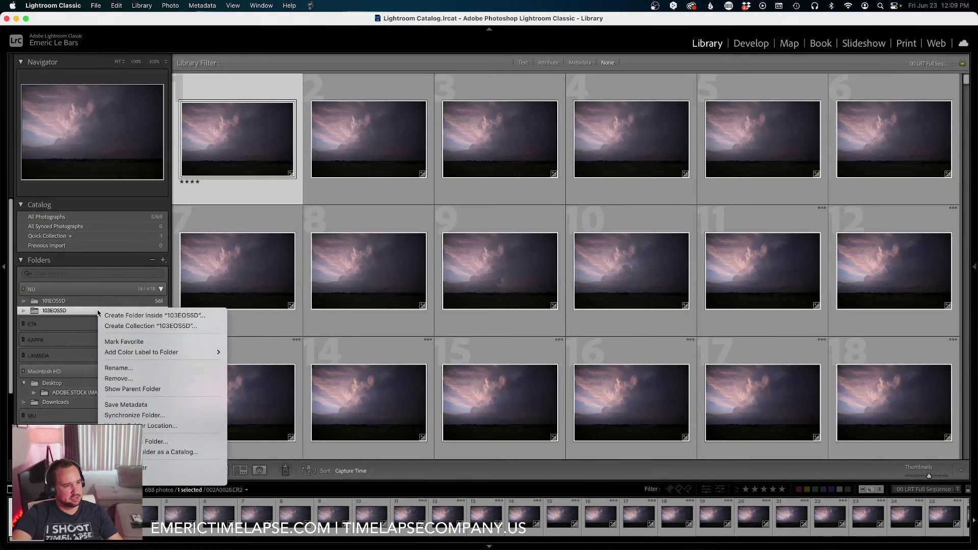
click(139, 384)
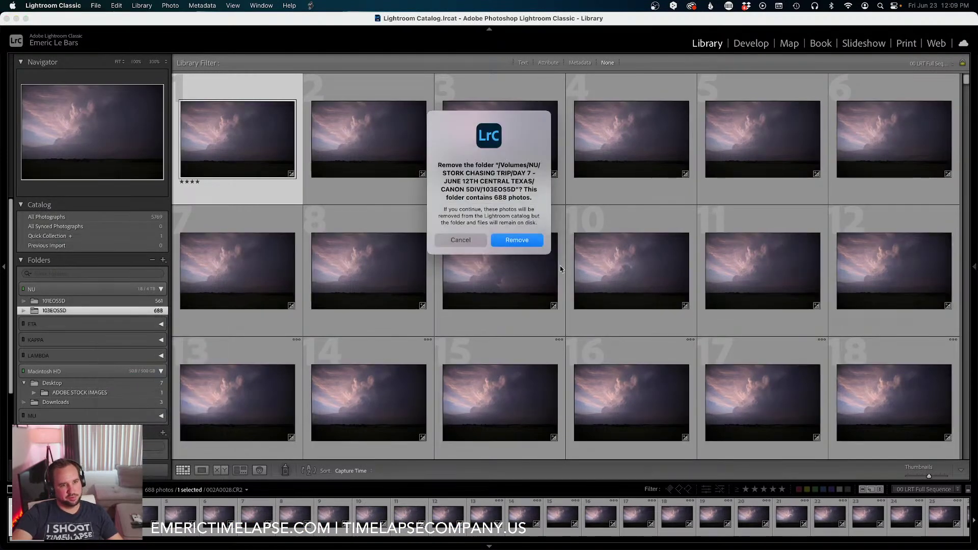
click(508, 237)
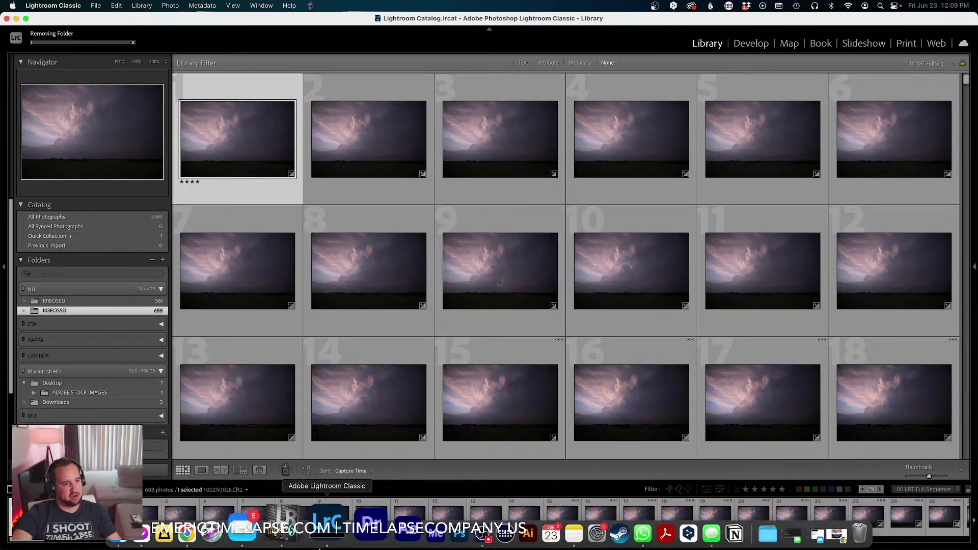
Switch to LRTimelapse and load the 103EOS5D sequence again.
click(321, 532)
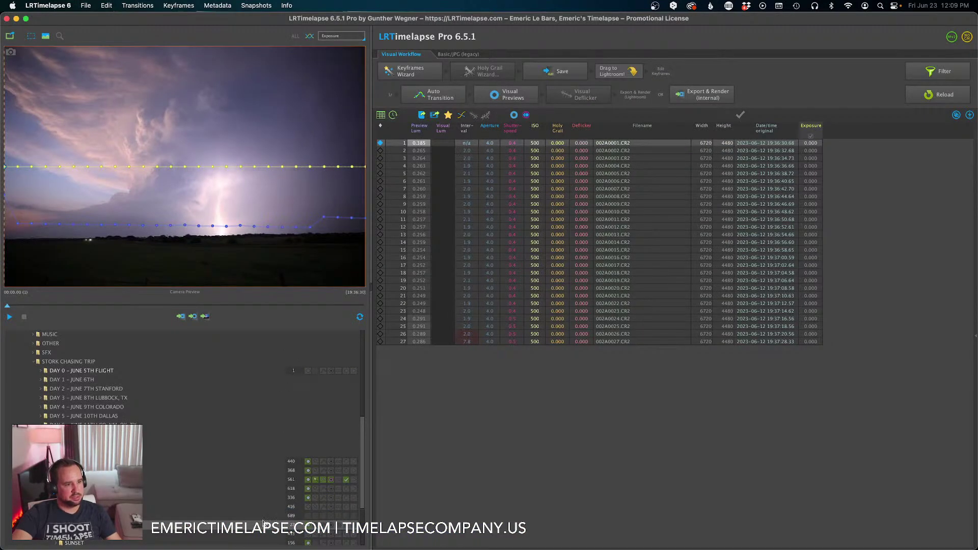
click(290, 517)
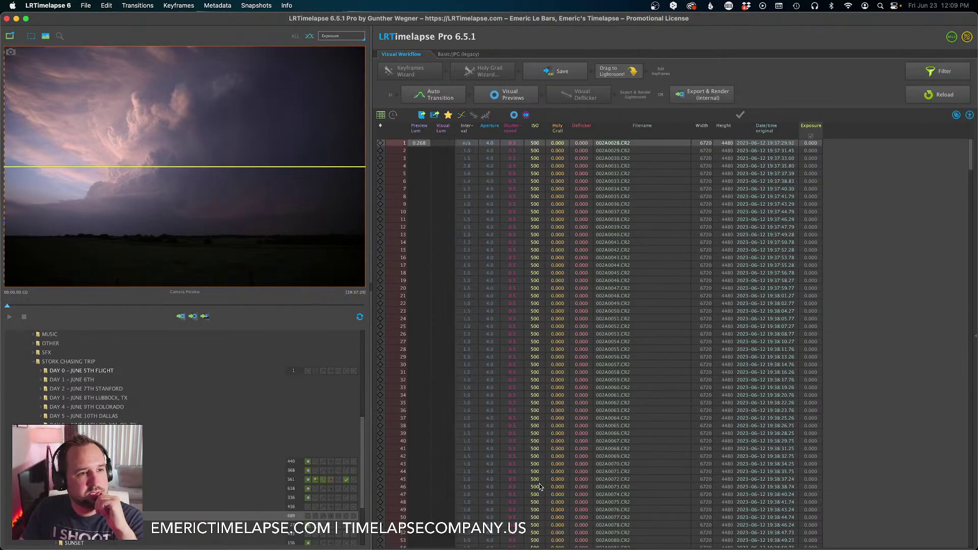
Switch to Lightroom Classic and look through the photos in the library after the folder removal.
mouse_move(433, 548)
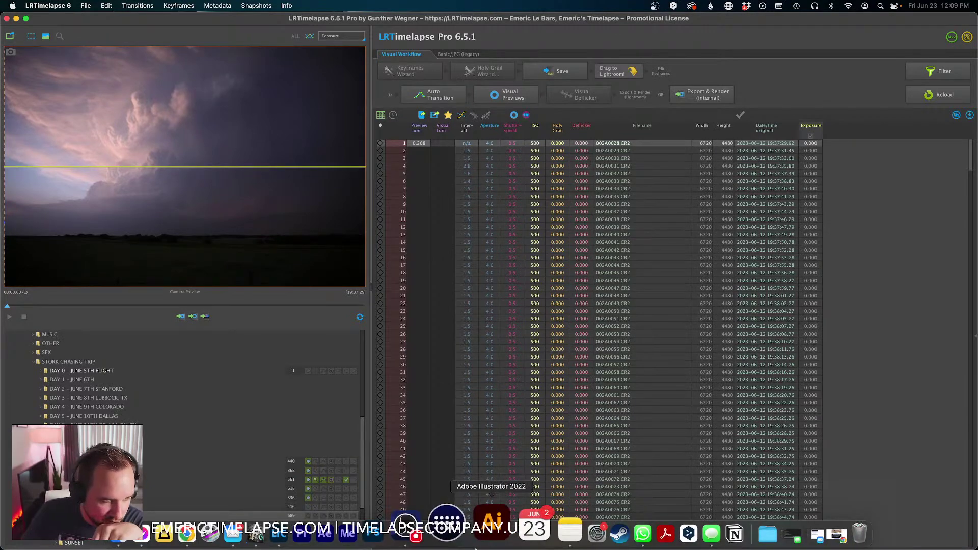
click(303, 532)
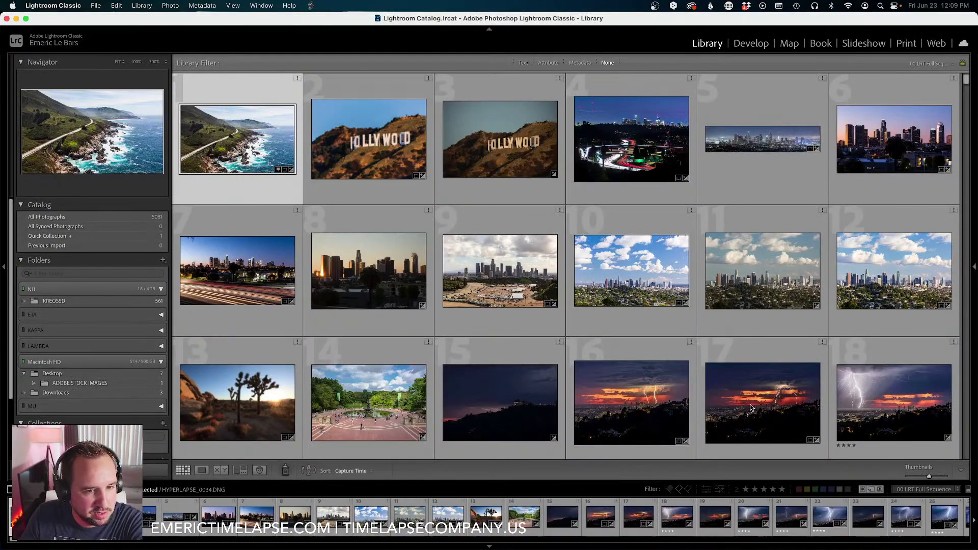
scroll(750, 407, down, 2)
scroll(750, 407, down, 4)
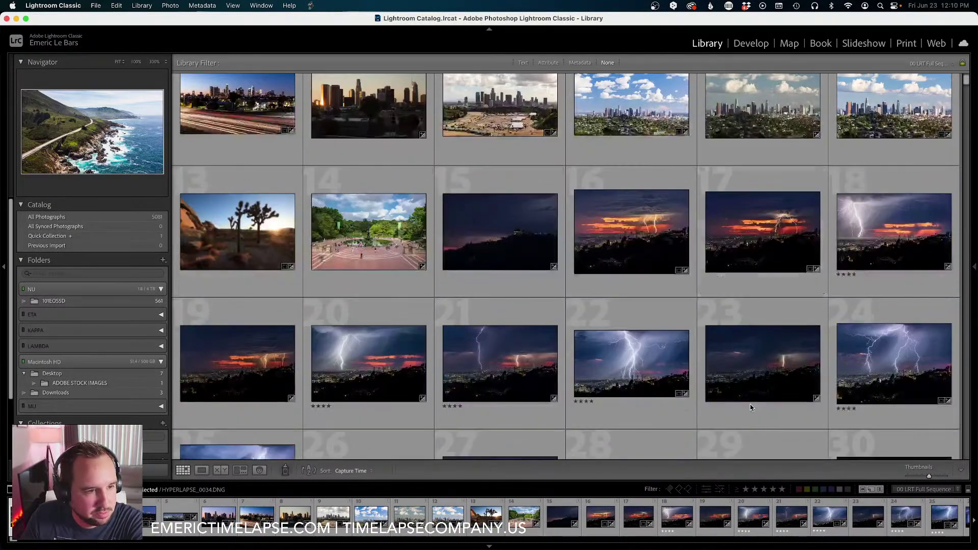
scroll(757, 402, up, 6)
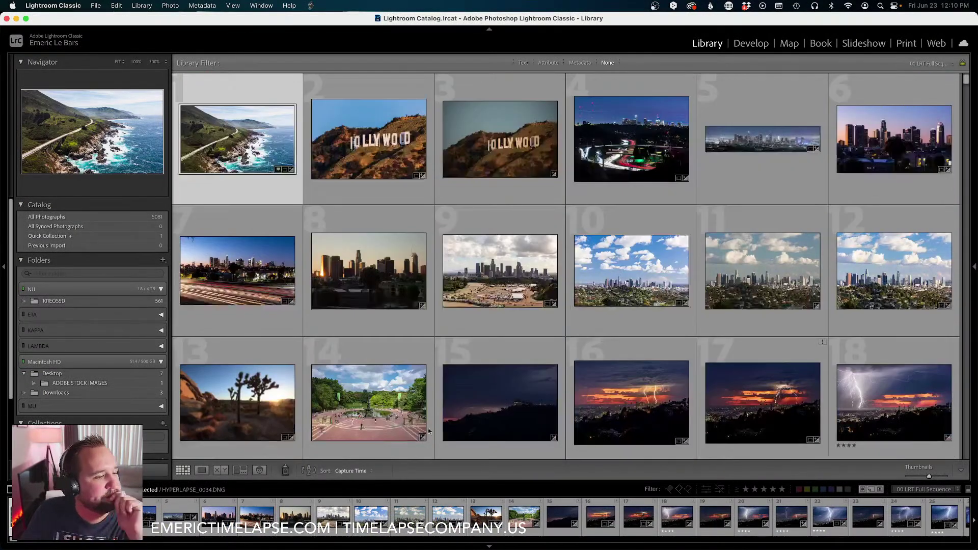
Switch to LRTimelapse and select frame 113, 002A0140.CR2, to view its preview.
click(317, 530)
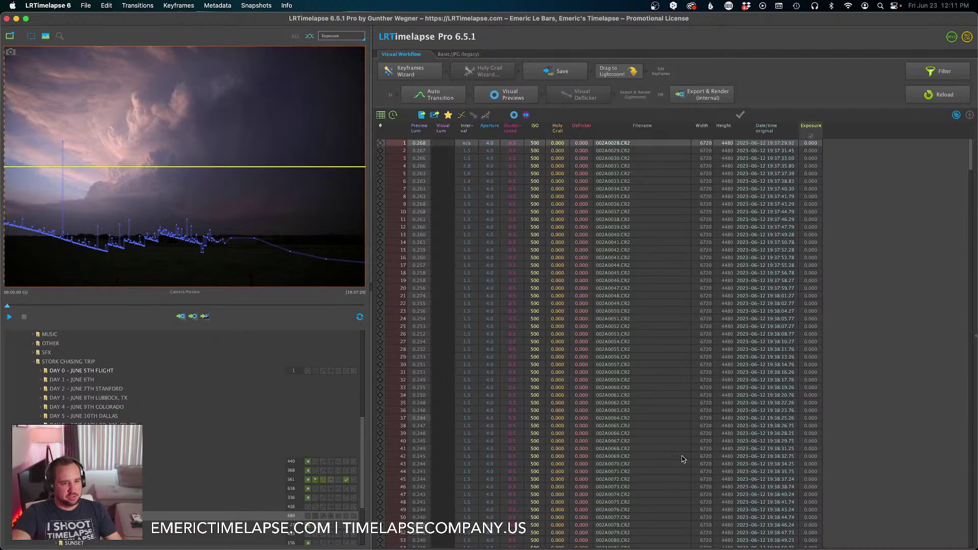
scroll(671, 453, down, 10)
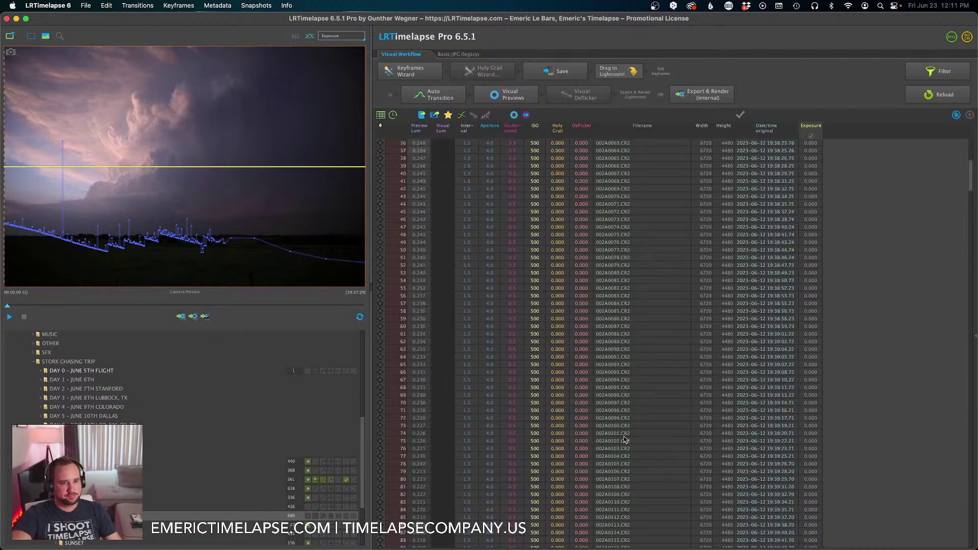
scroll(617, 518, down, 3)
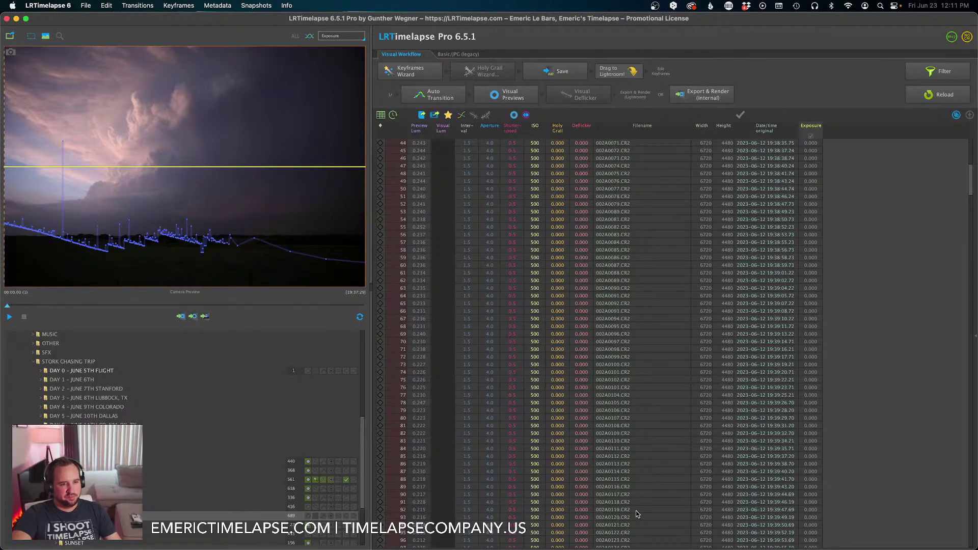
scroll(636, 513, down, 10)
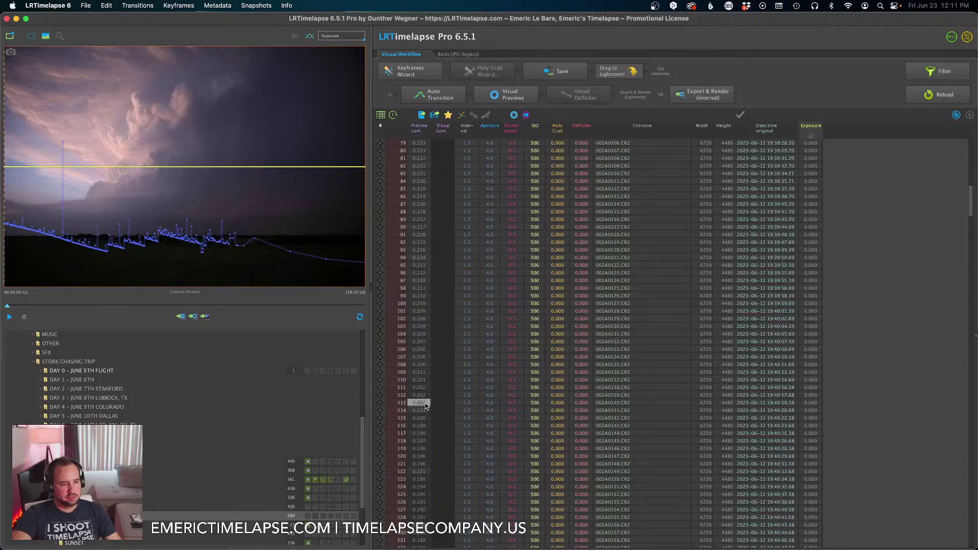
scroll(426, 405, down, 7)
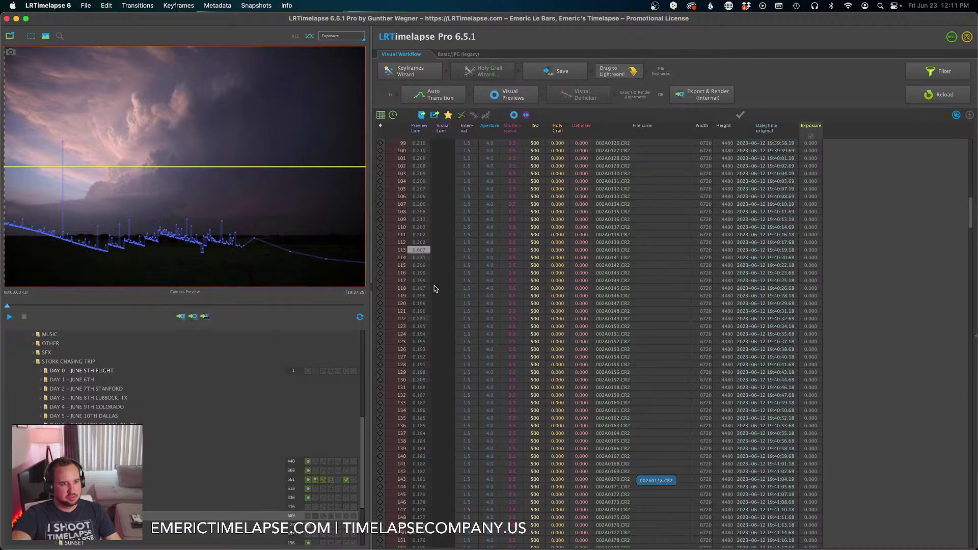
scroll(422, 250, down, 1)
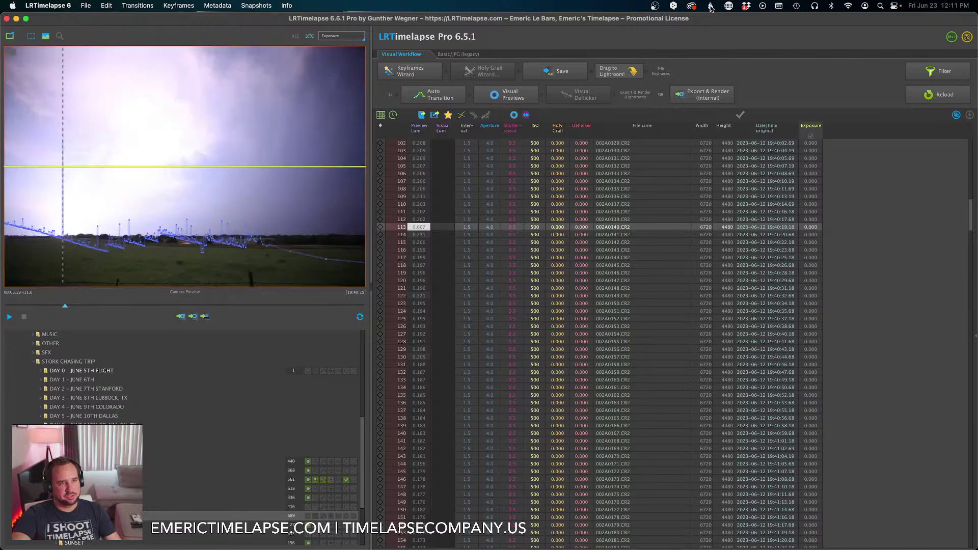
Check the Backblaze backup status.
click(710, 6)
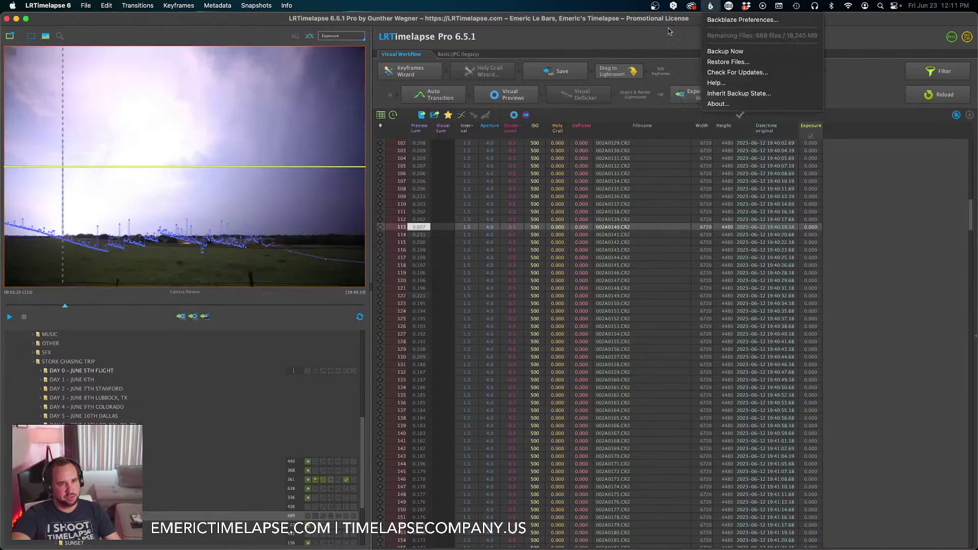
click(647, 42)
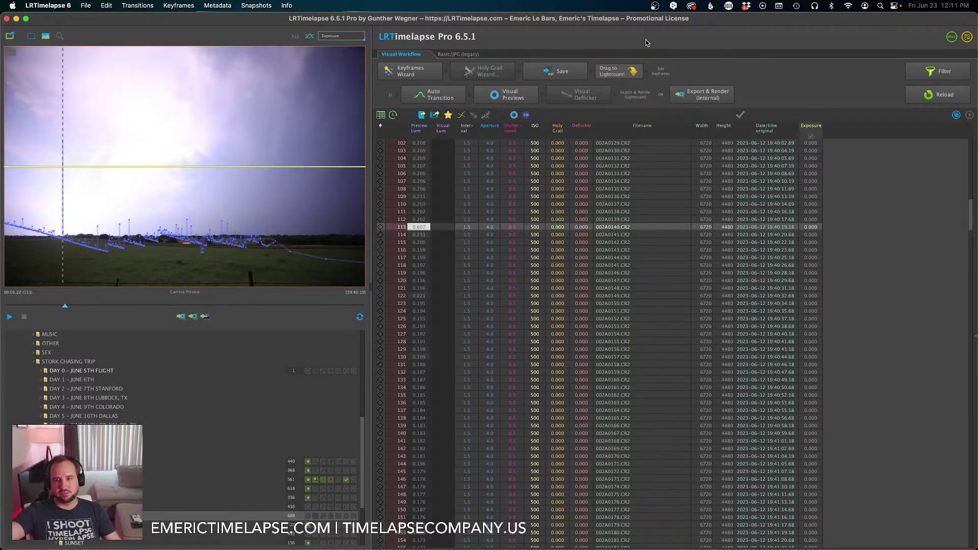
click(710, 6)
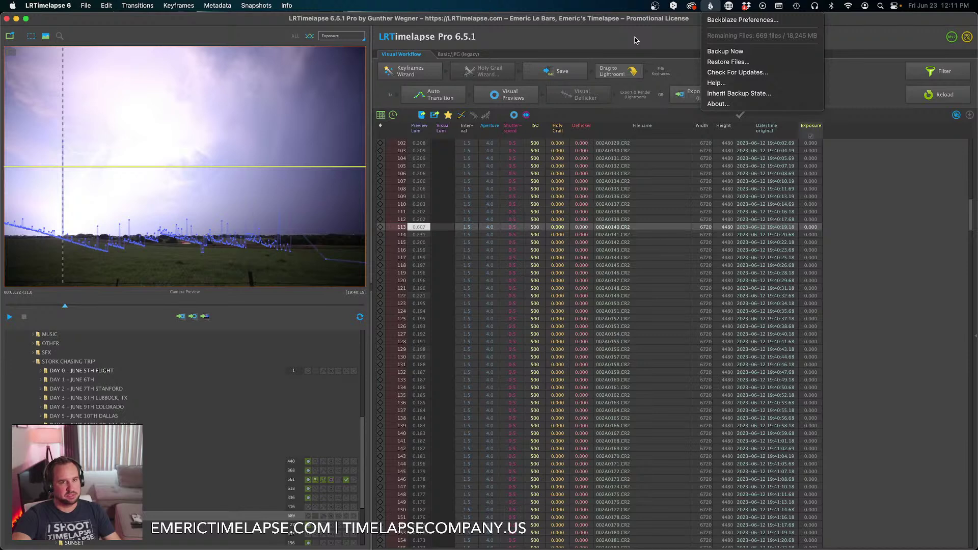
click(636, 40)
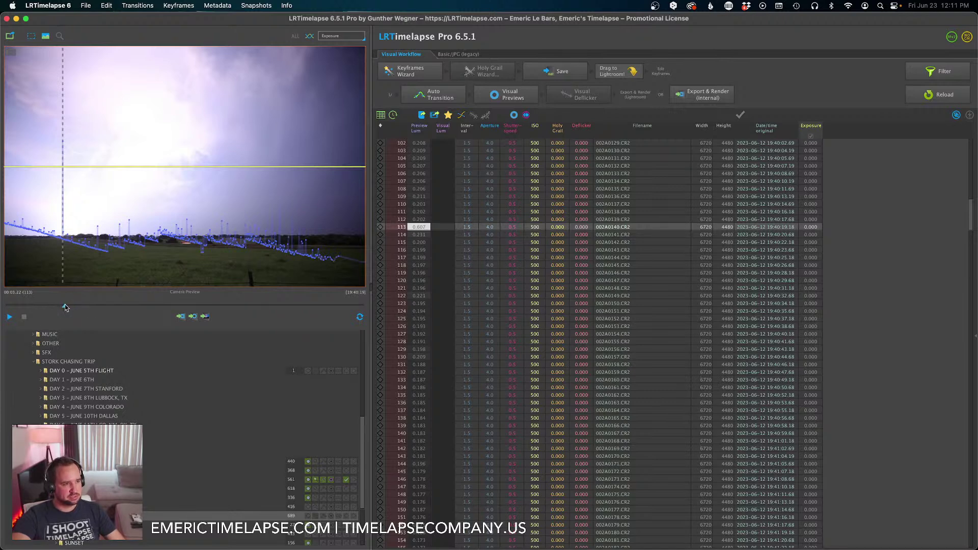
Return to the start of the 103EOS5D sequence and create 5 keyframes with the Keyframes Wizard.
click(5, 306)
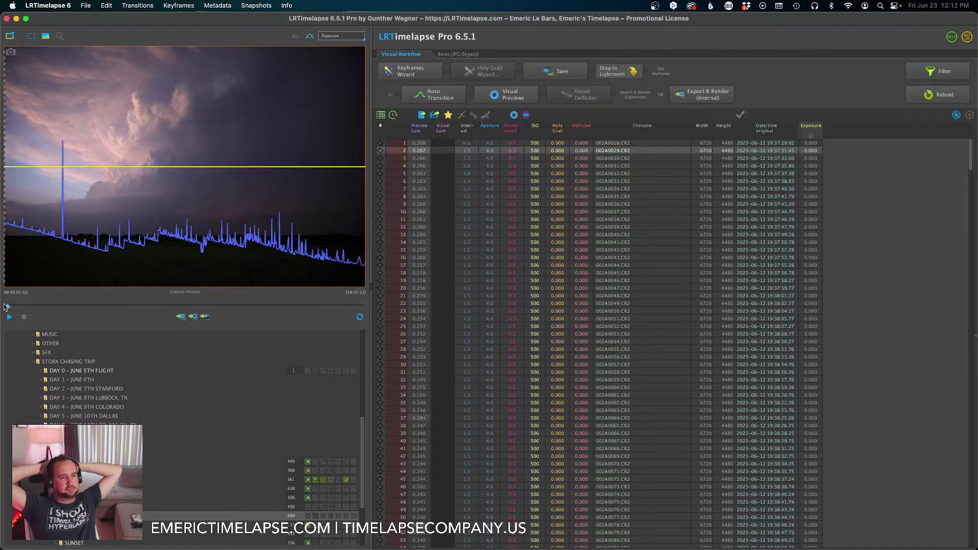
click(423, 76)
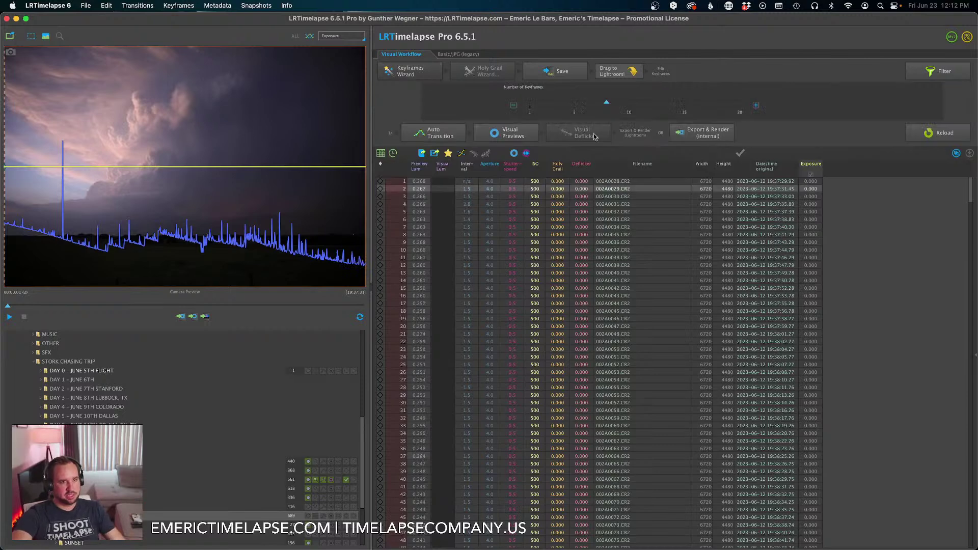
drag(606, 103, 574, 106)
Apply the Holy Grail Wizard with Tone down Initial Deflicker enabled, slightly smooth the compensation curve, and save the sequence.
click(486, 74)
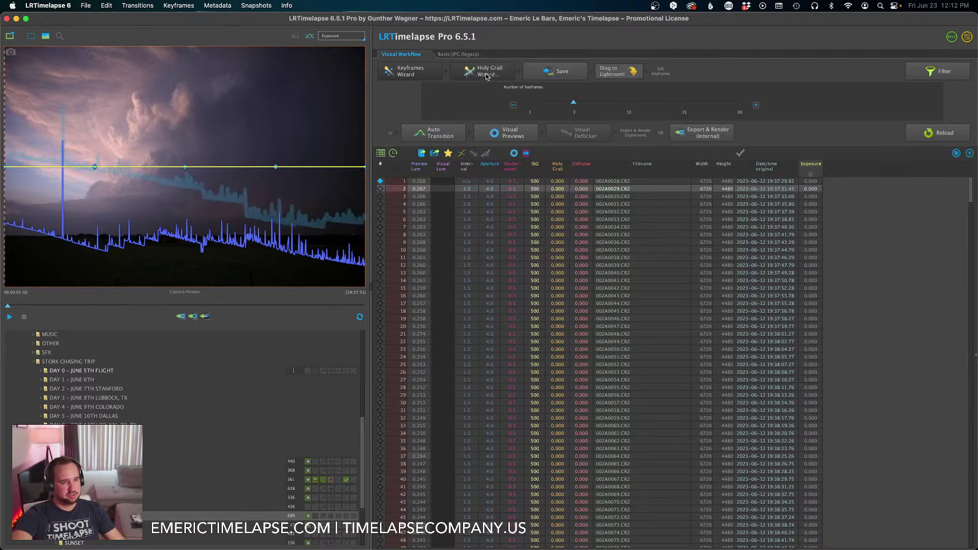
click(745, 93)
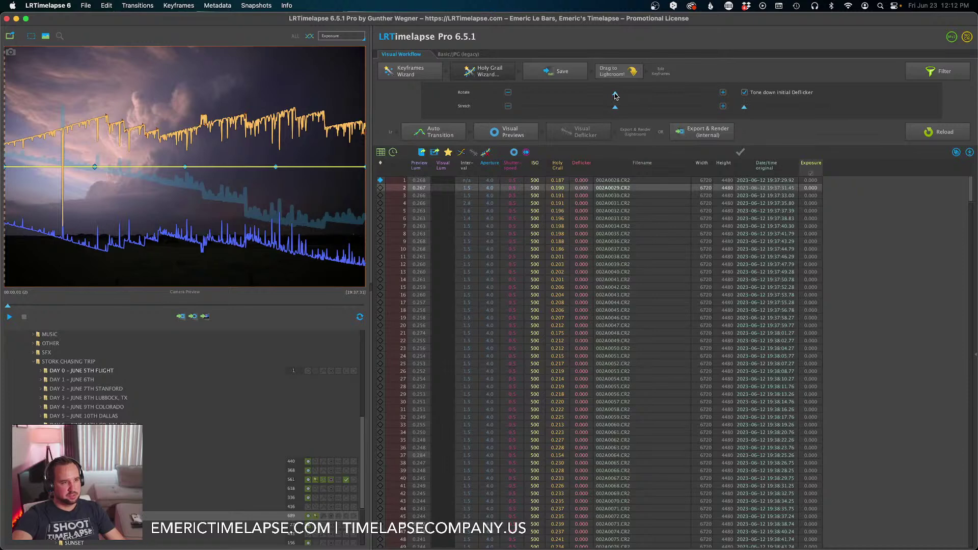
mouse_move(616, 96)
click(746, 108)
drag(748, 110, 746, 110)
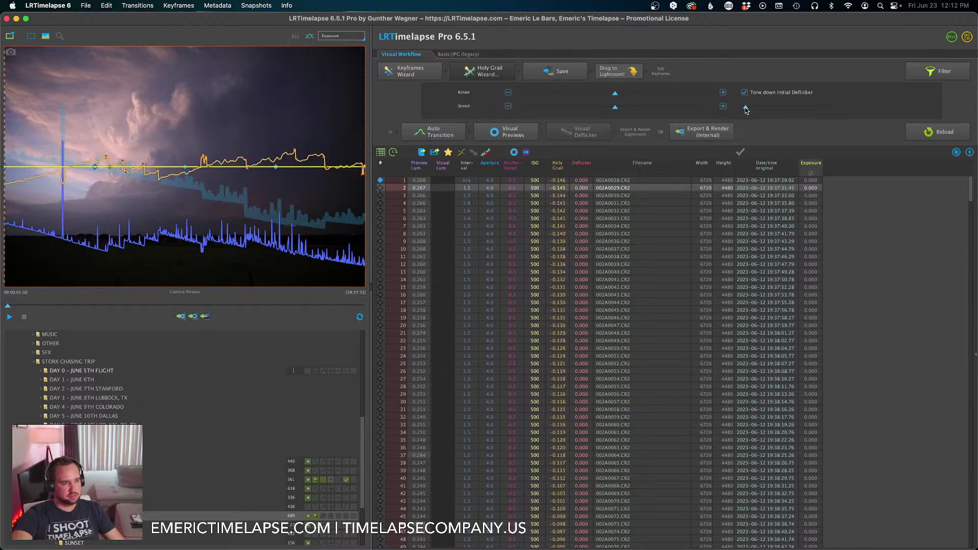
mouse_move(745, 110)
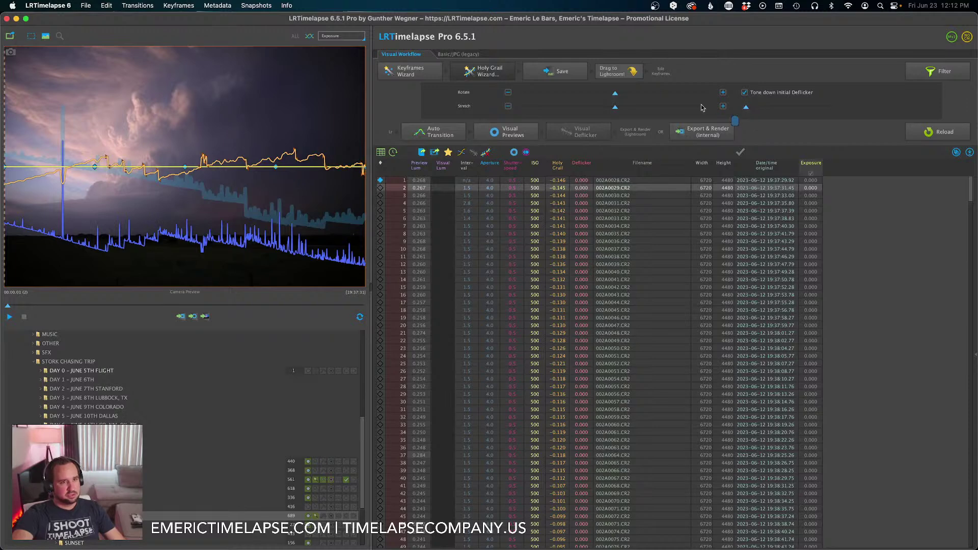
click(557, 72)
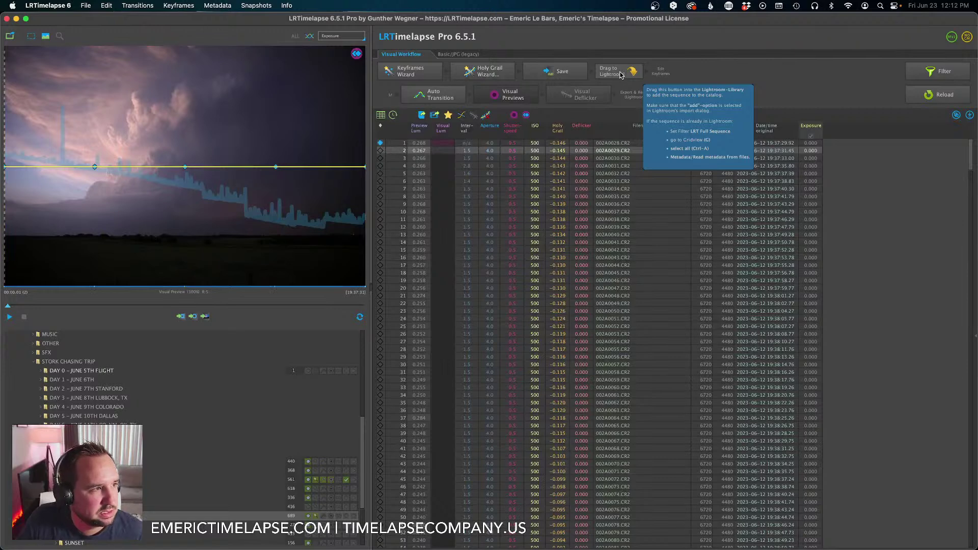
Try to import the sequence from LRTimelapse into Lightroom Classic, inspecting frame 002A0140.CR2 in the import list.
drag(621, 75, 567, 204)
key(super+Tab)
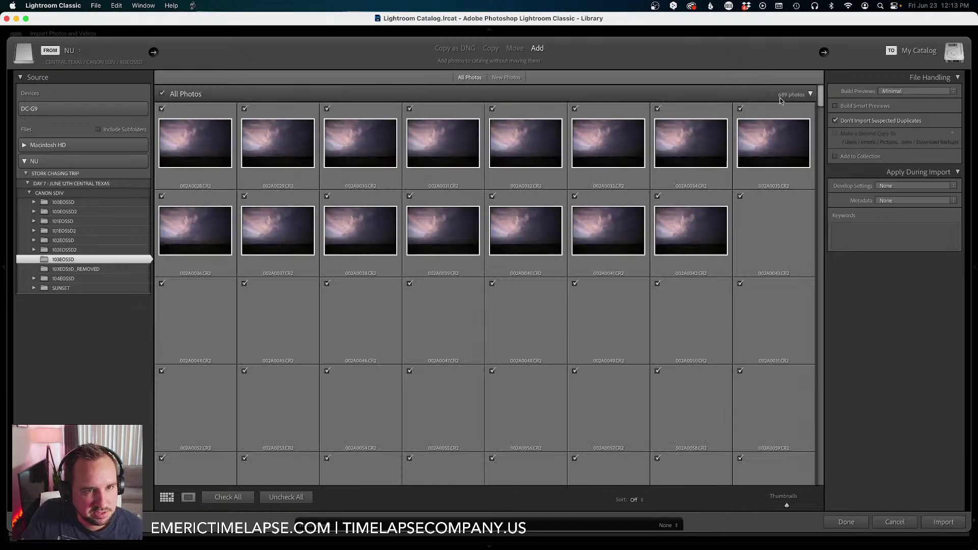
drag(820, 101, 819, 156)
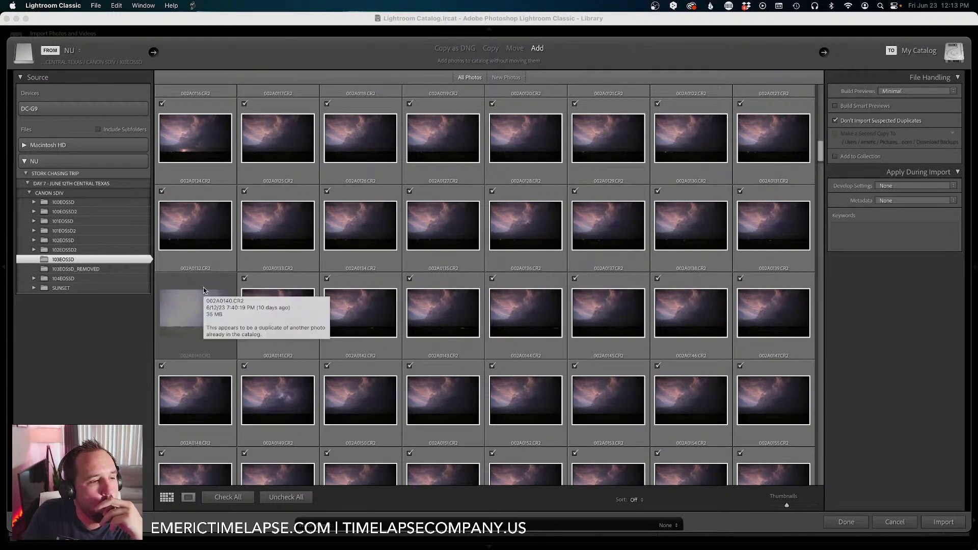
click(893, 522)
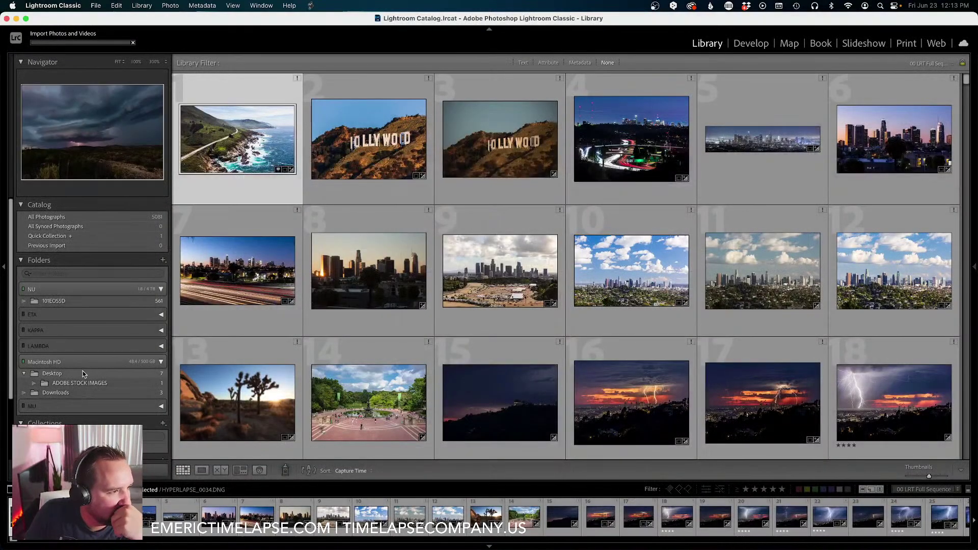
Look through the 101EOS5D folder and the catalog's folders and collections for the duplicate photo.
click(23, 302)
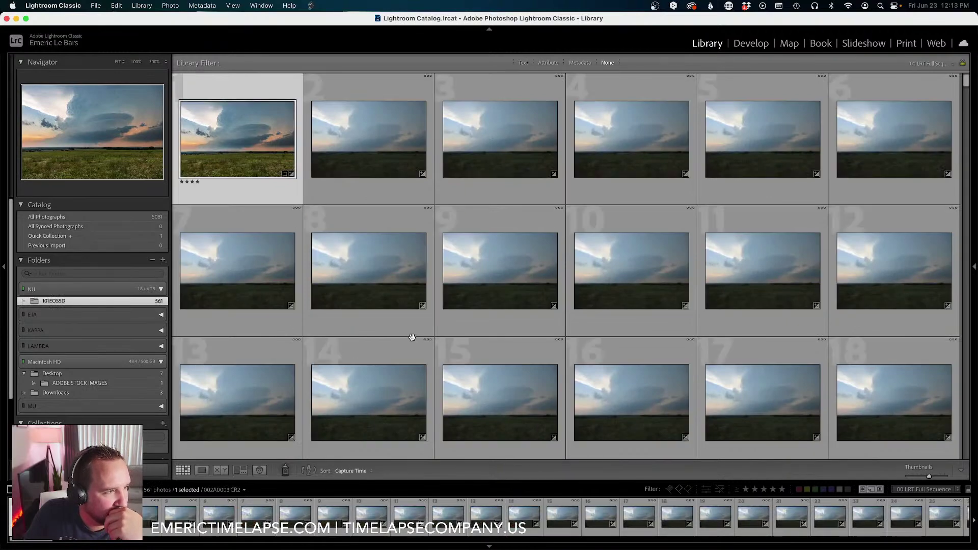
scroll(254, 334, down, 2)
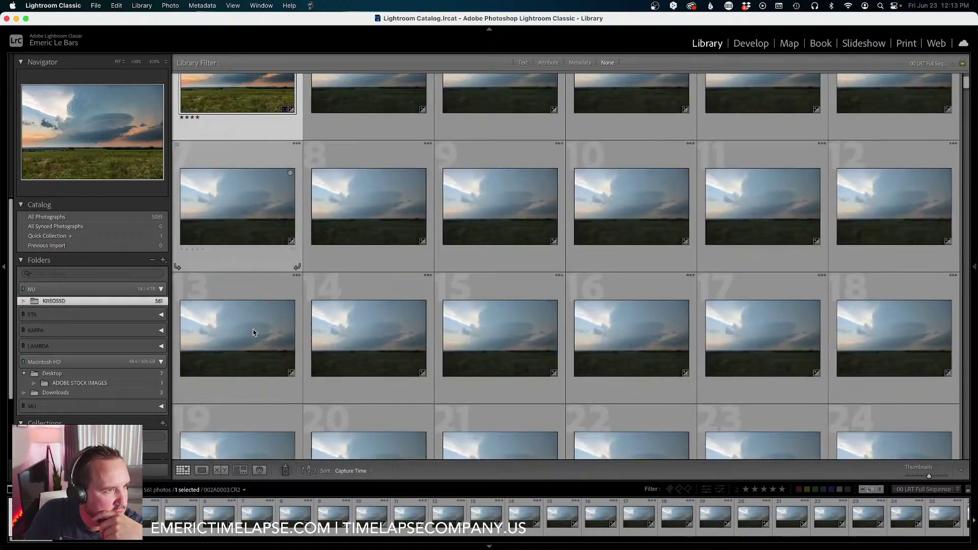
scroll(254, 333, up, 2)
scroll(72, 408, down, 4)
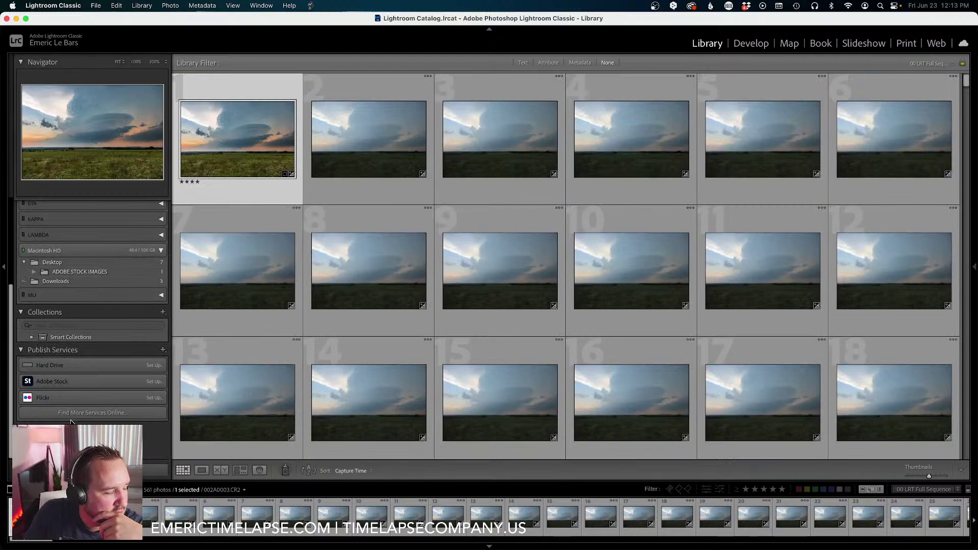
scroll(71, 422, up, 4)
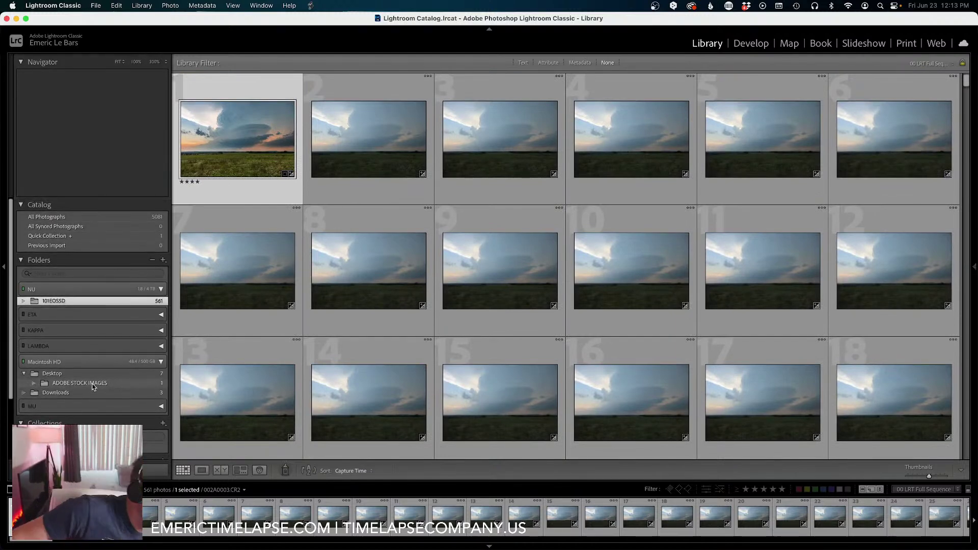
Open the Quick Collection and remove the photo 002A0140-Enhanced-NR.dng from it.
click(113, 237)
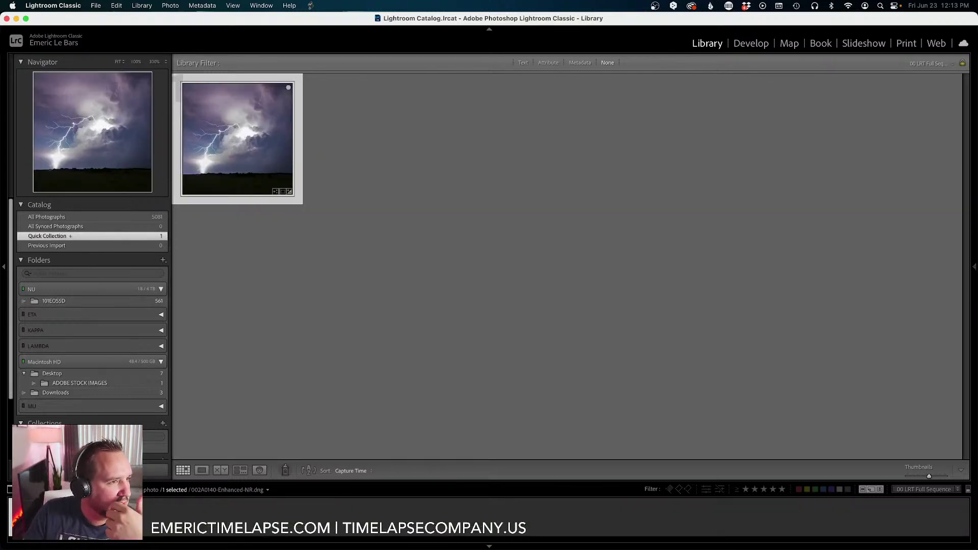
right_click(26, 517)
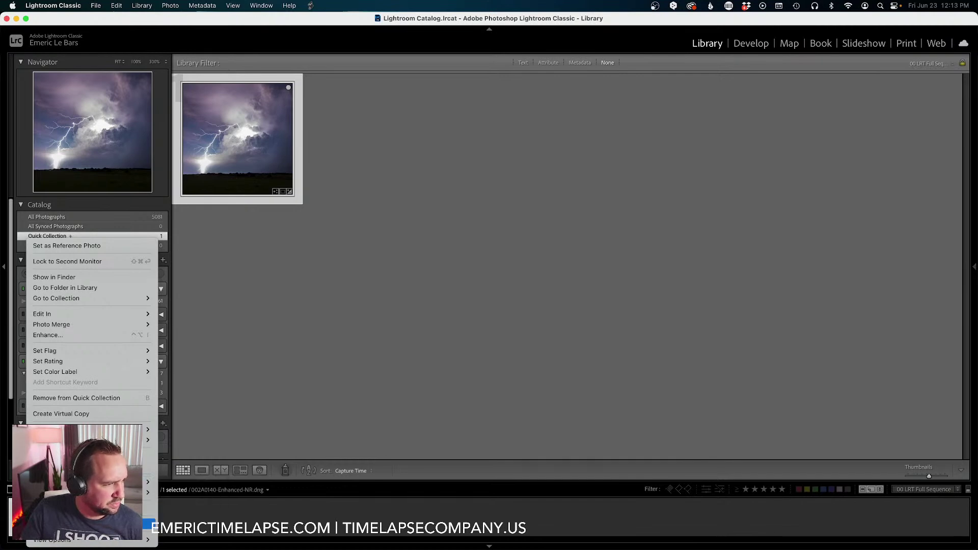
click(61, 524)
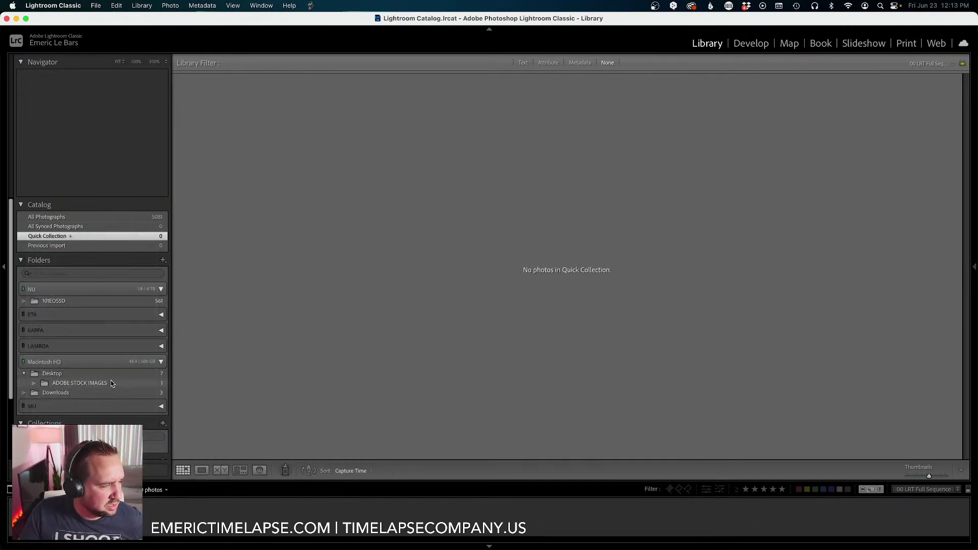
Switch to LRTimelapse and try again to import the sequence into Lightroom Classic, rechecking frame 002A0140.CR2 in the import list.
mouse_move(110, 382)
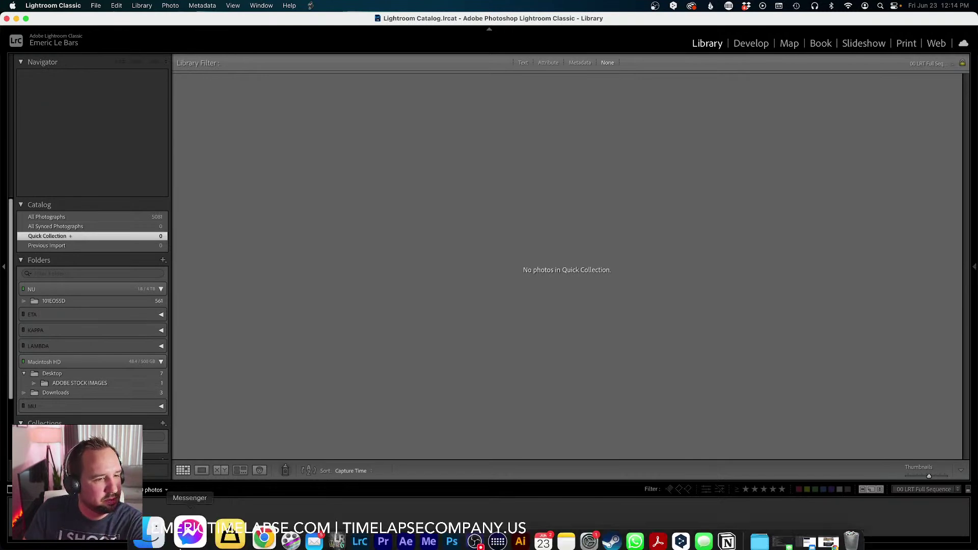
click(301, 536)
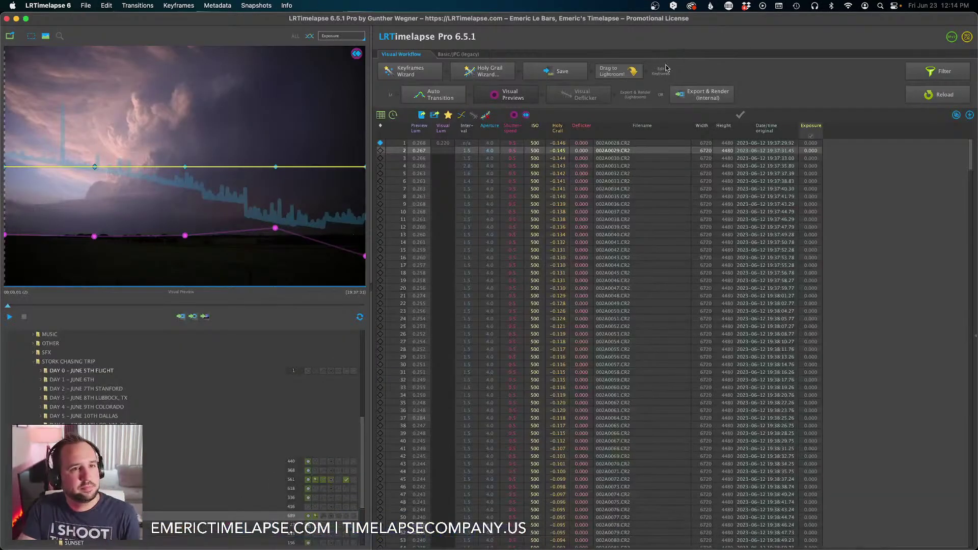
key(super+Tab)
drag(612, 134, 579, 237)
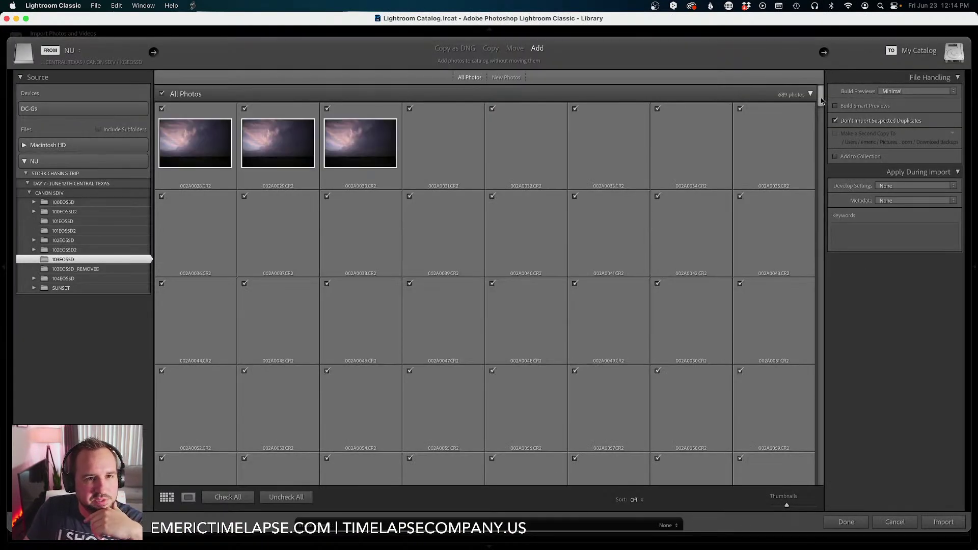
drag(821, 99, 821, 135)
scroll(819, 171, down, 5)
drag(819, 171, 821, 156)
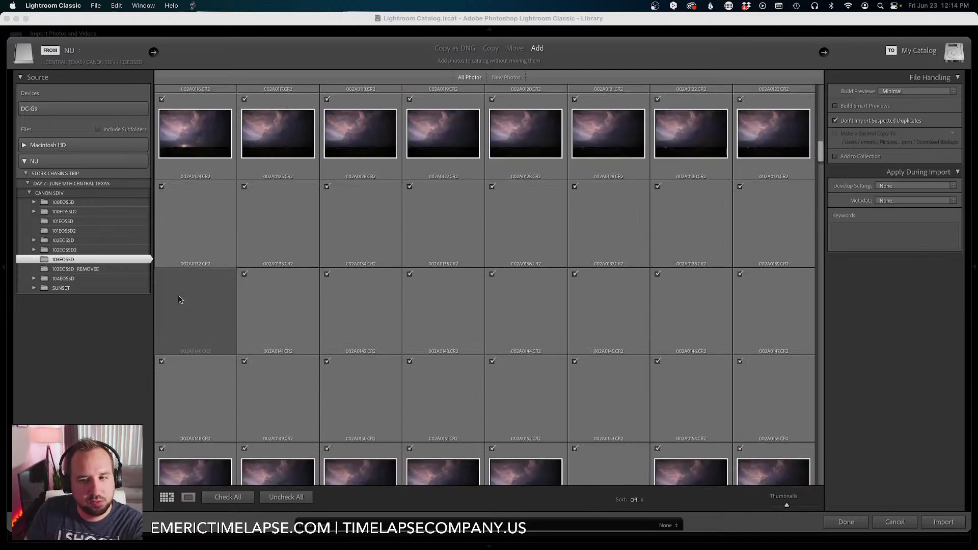
click(900, 524)
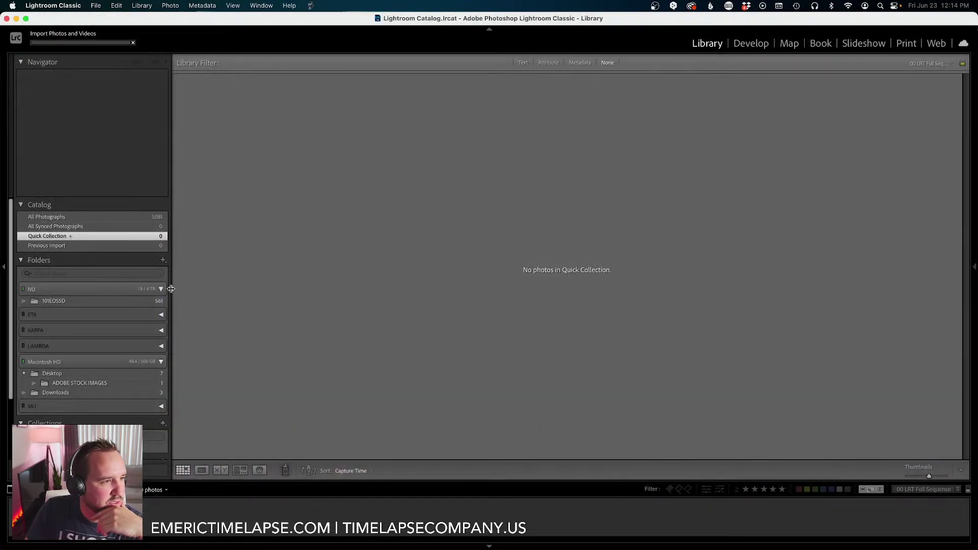
Check the catalog's folders, All Photographs, All Synced Photographs and Quick Collection for a remaining duplicate.
click(161, 290)
click(161, 289)
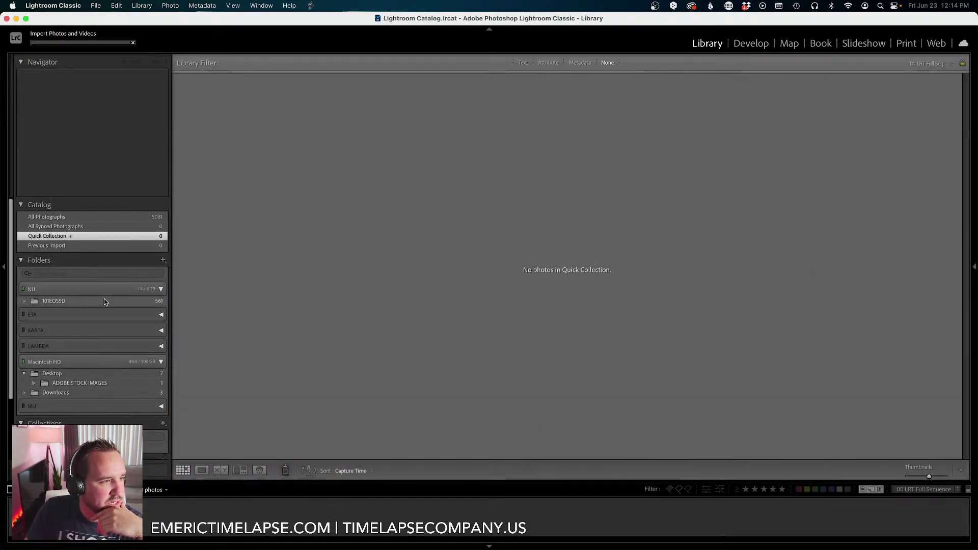
mouse_move(76, 302)
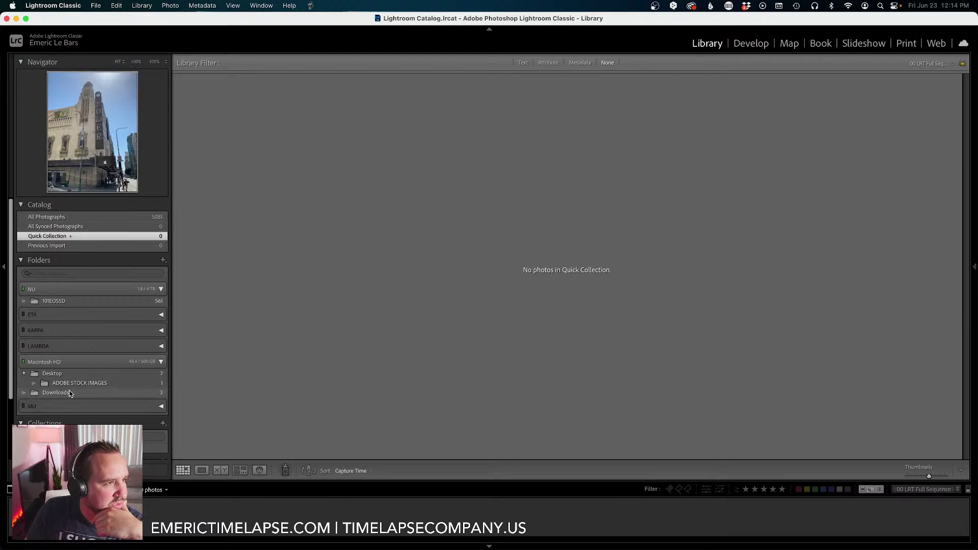
scroll(112, 347, down, 4)
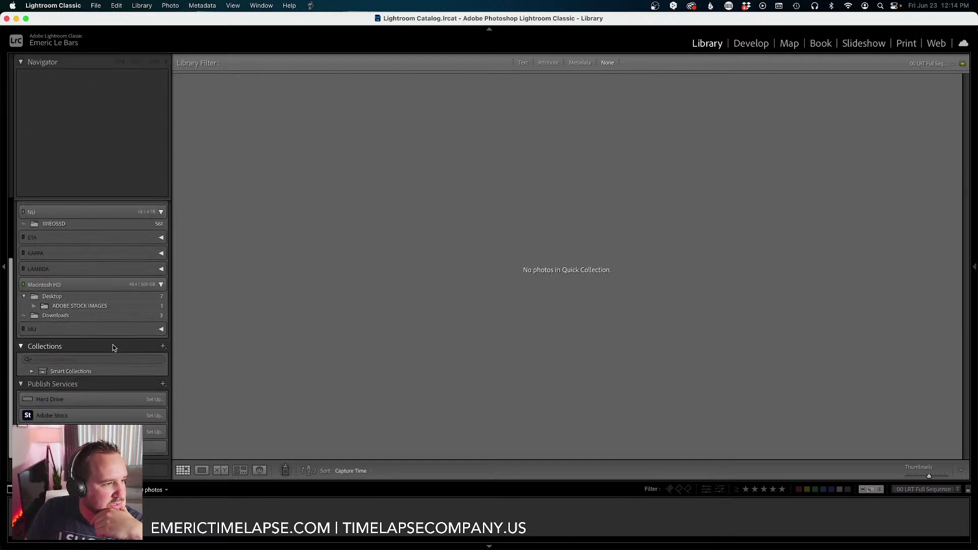
scroll(112, 347, up, 4)
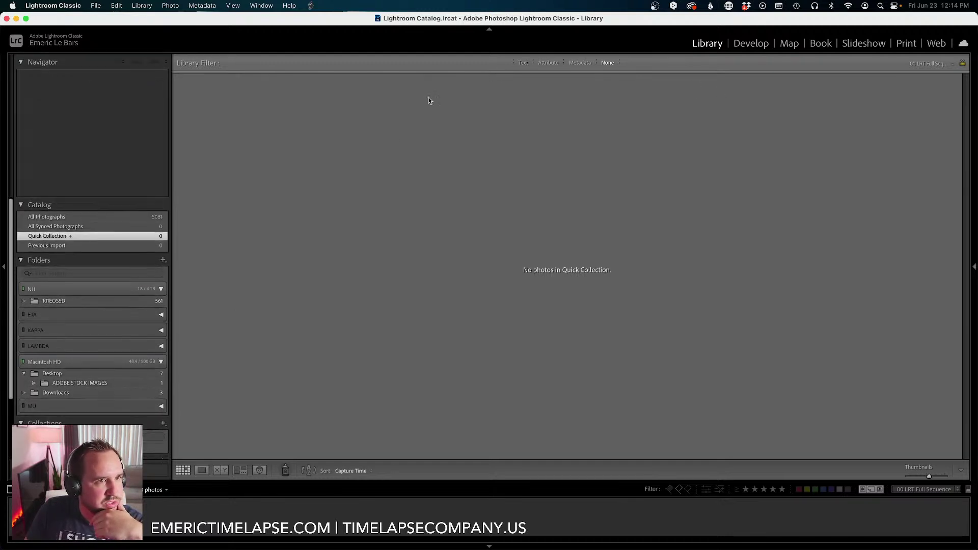
click(116, 218)
click(112, 226)
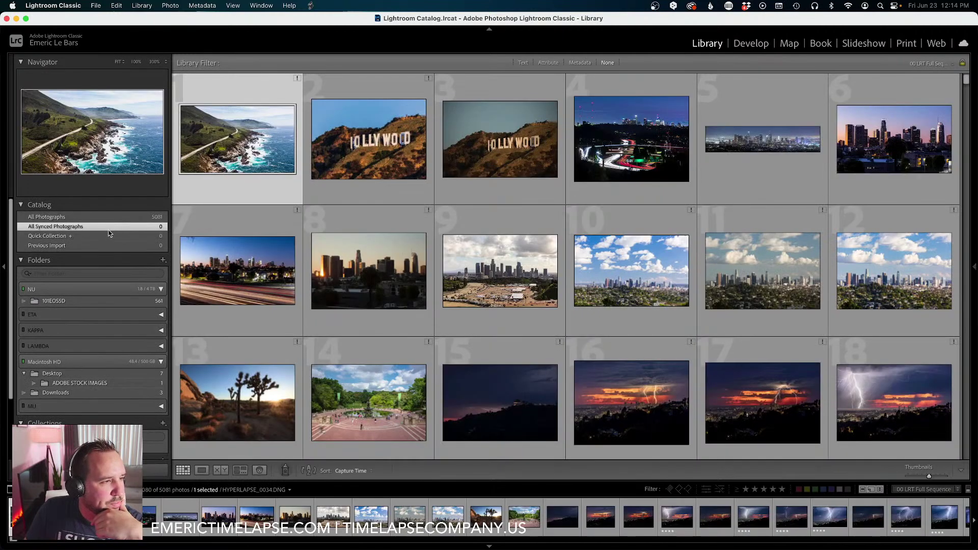
click(107, 237)
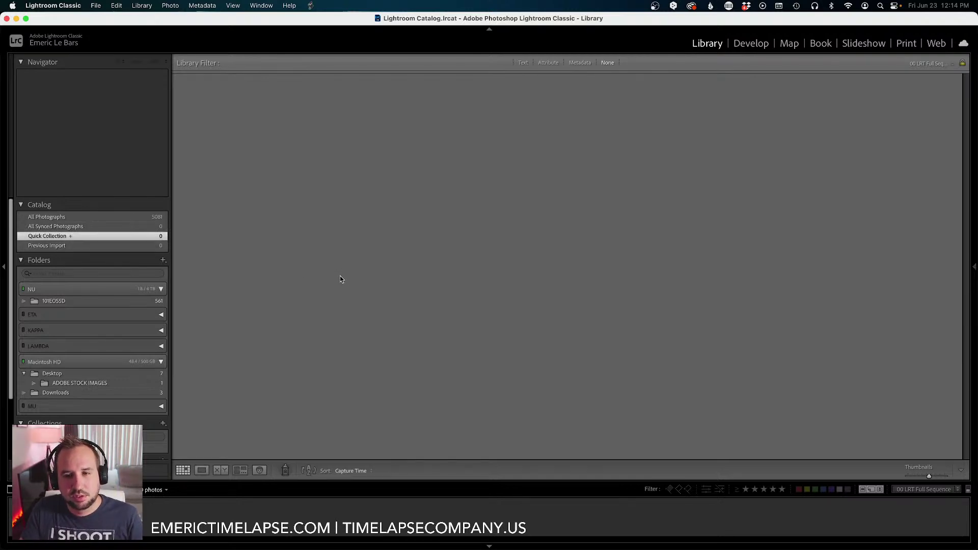
Switch to Finder, check 002A0140.xmp in the 103EOS5D folder, and bring 002A0140.CR2 into Lightroom Classic for import.
click(204, 525)
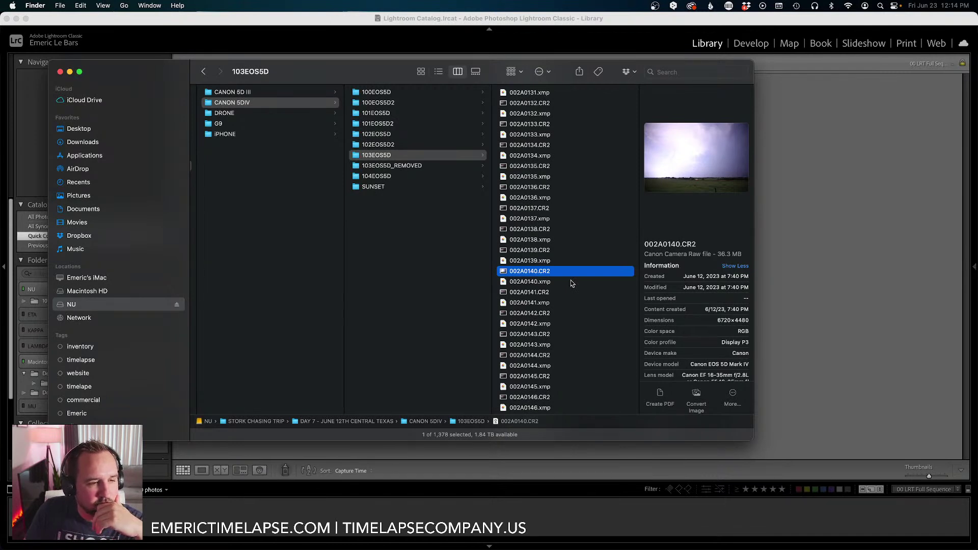
click(549, 283)
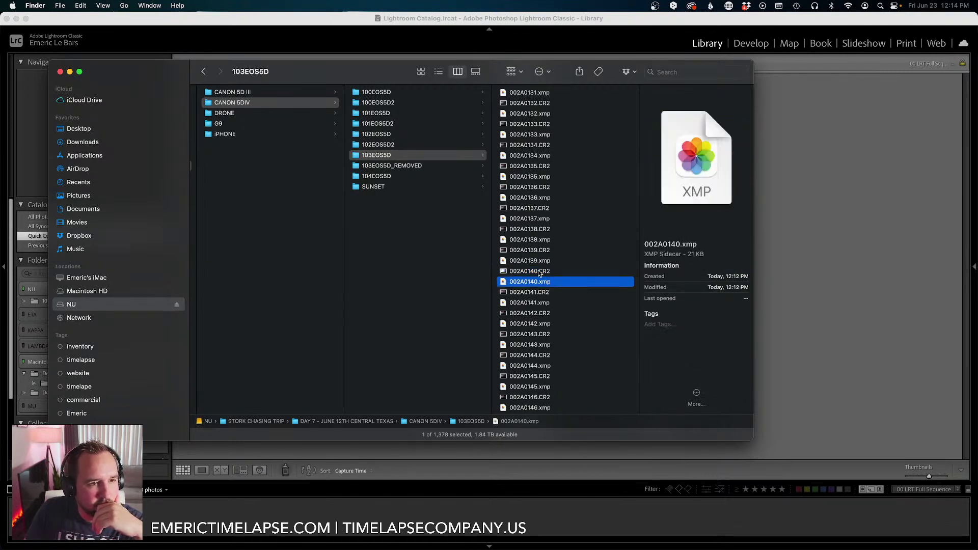
click(540, 271)
drag(524, 272, 836, 273)
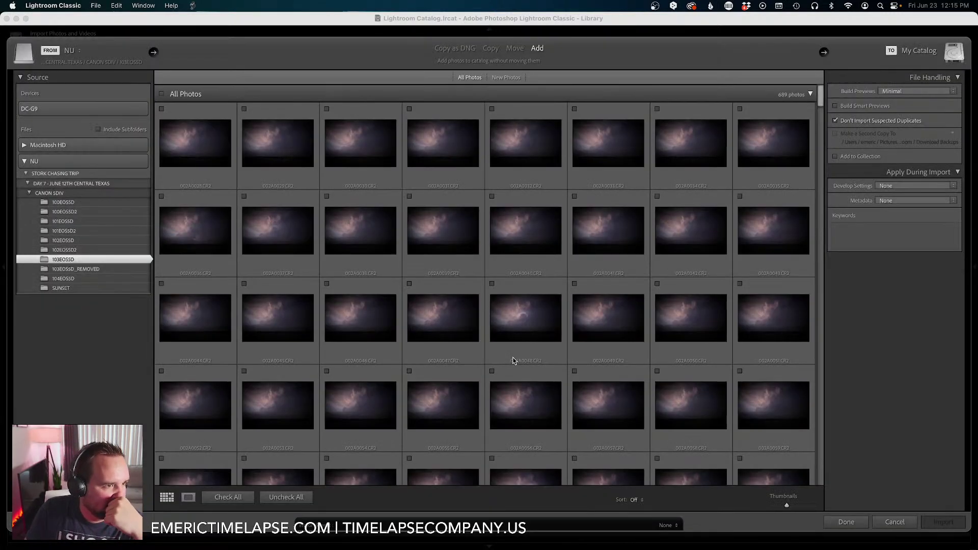
Find 002A0140.CR2 in the import list and turn off Don't Import Suspected Duplicates so the frame can be imported.
scroll(513, 360, down, 10)
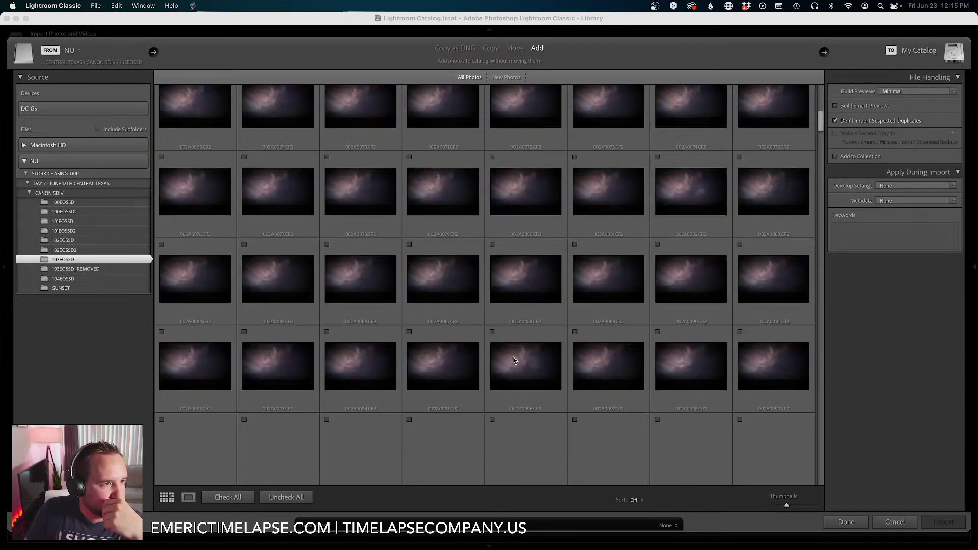
scroll(513, 361, down, 8)
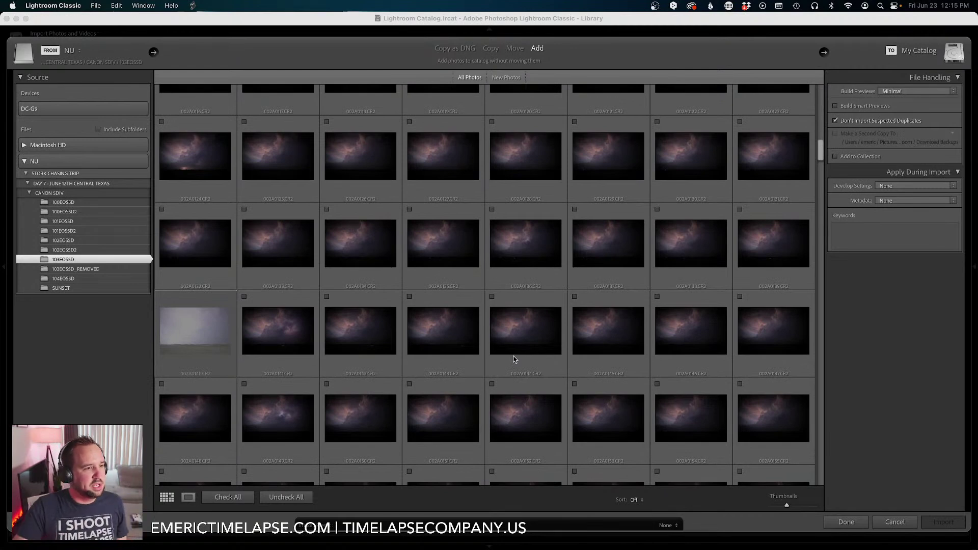
right_click(165, 336)
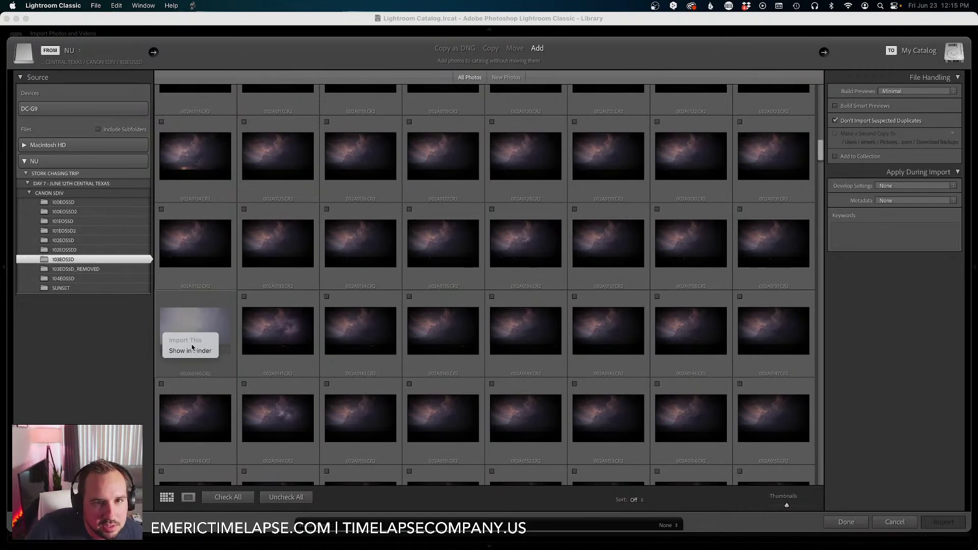
click(835, 122)
click(836, 123)
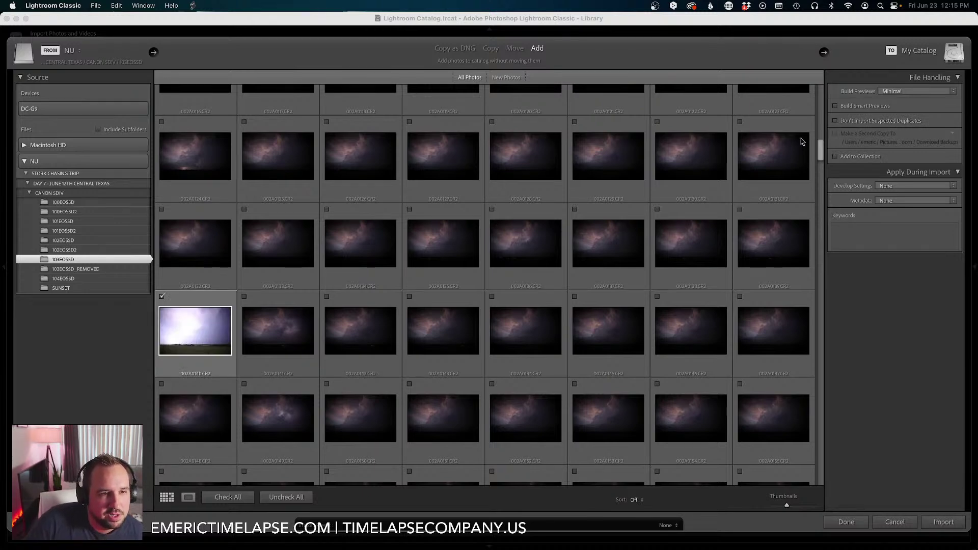
Deselect 002A0140.CR2 in the import list and cancel this import.
click(162, 297)
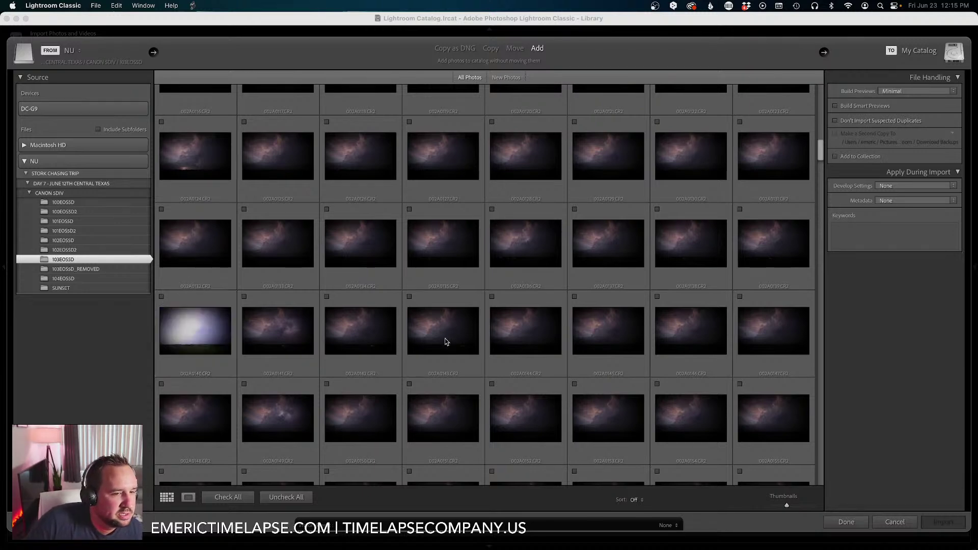
click(836, 121)
click(836, 121)
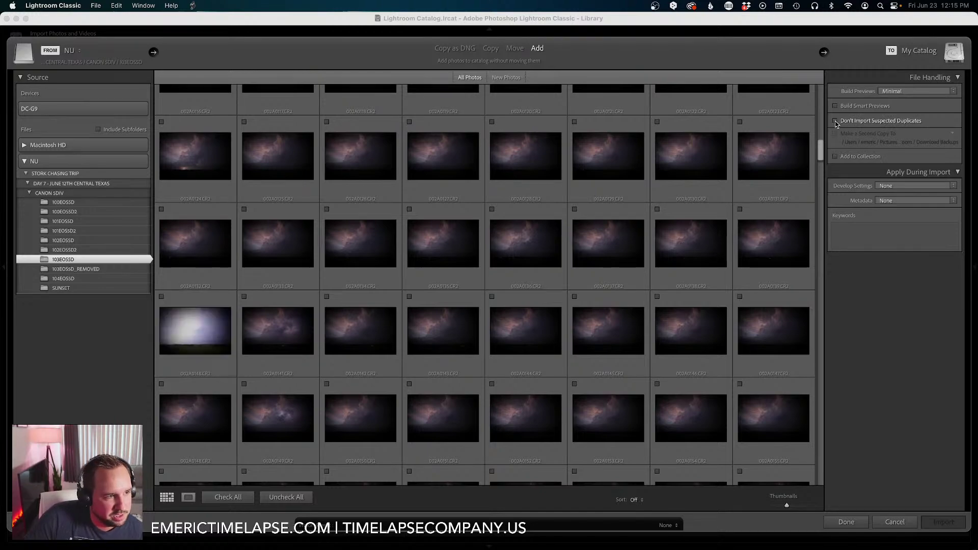
click(895, 522)
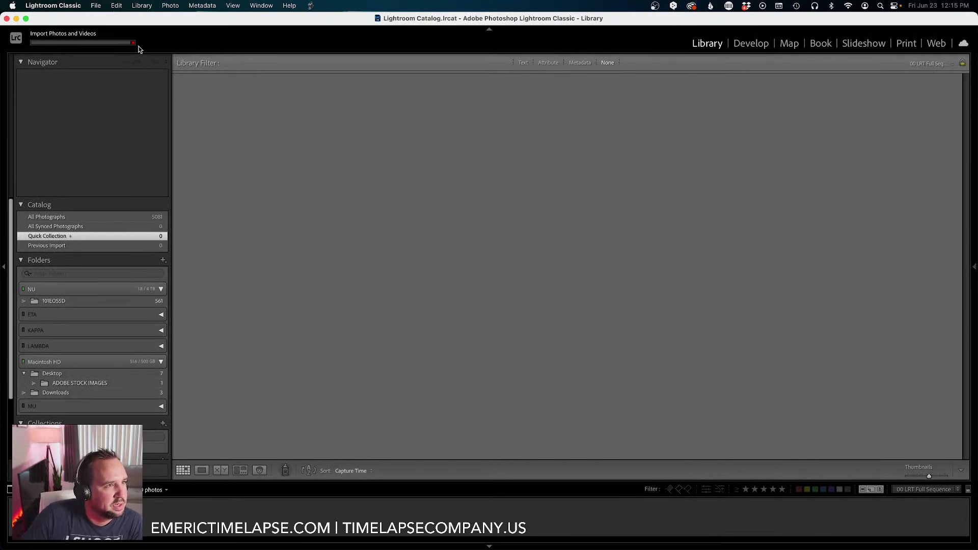
Switch to LRTimelapse and send the whole 103EOS5D sequence to Lightroom Classic for import again.
key(super+Tab)
key(super+Tab)
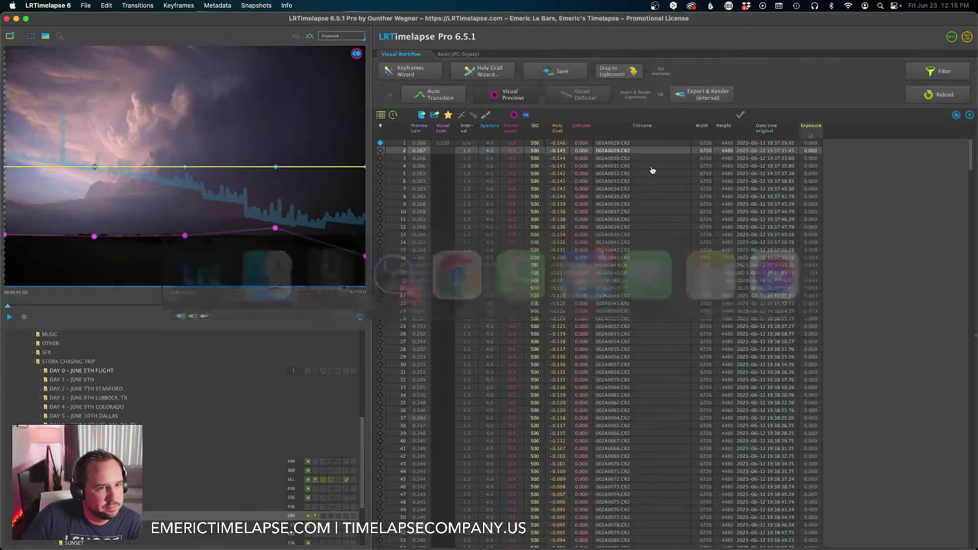
key(super+Tab)
drag(623, 76, 629, 216)
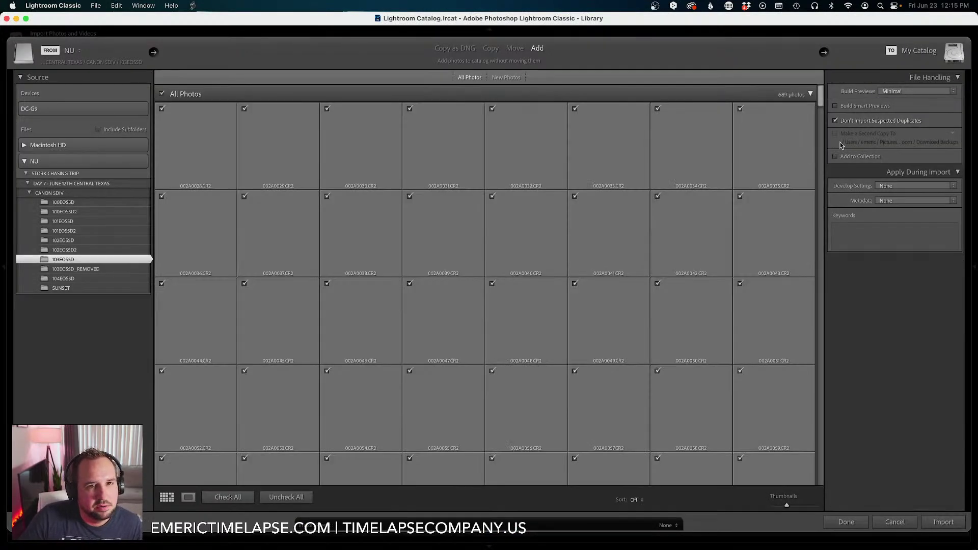
Turn off Don't Import Suspected Duplicates, check that 002A0140.CR2 is included, and import all frames of the sequence.
click(836, 121)
drag(821, 102, 819, 159)
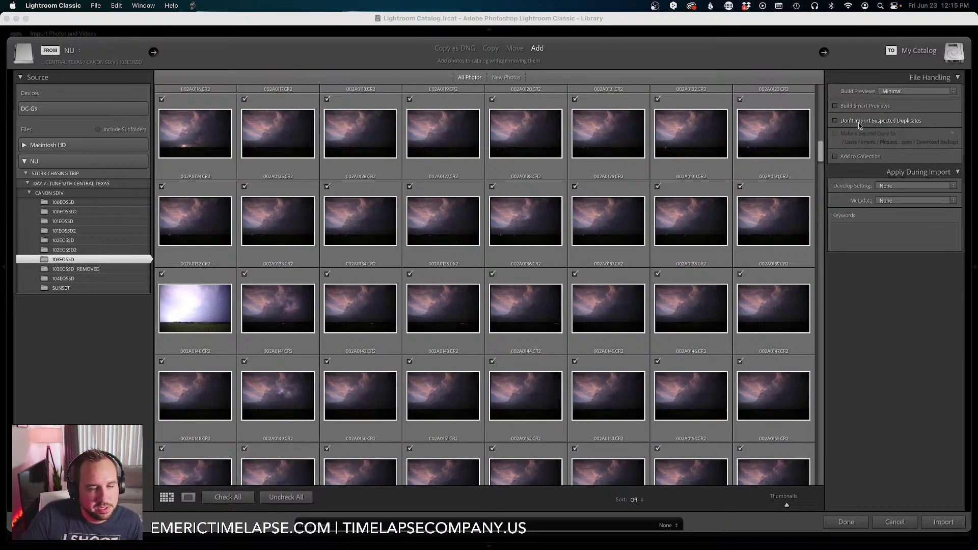
click(945, 522)
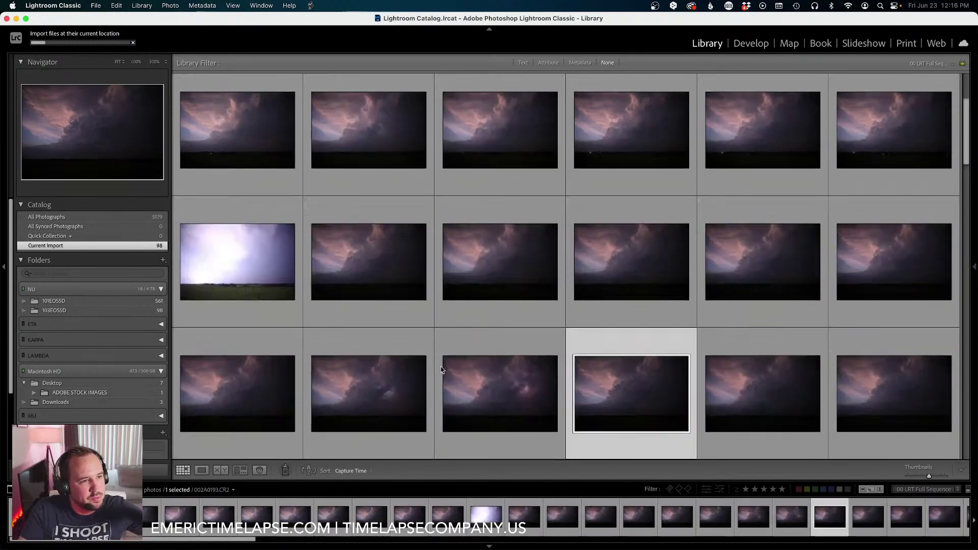
Check the imported 002A0140.CR2, filter the sequence with 01 LRT Keyframes, and open the first keyframe in Develop.
click(237, 217)
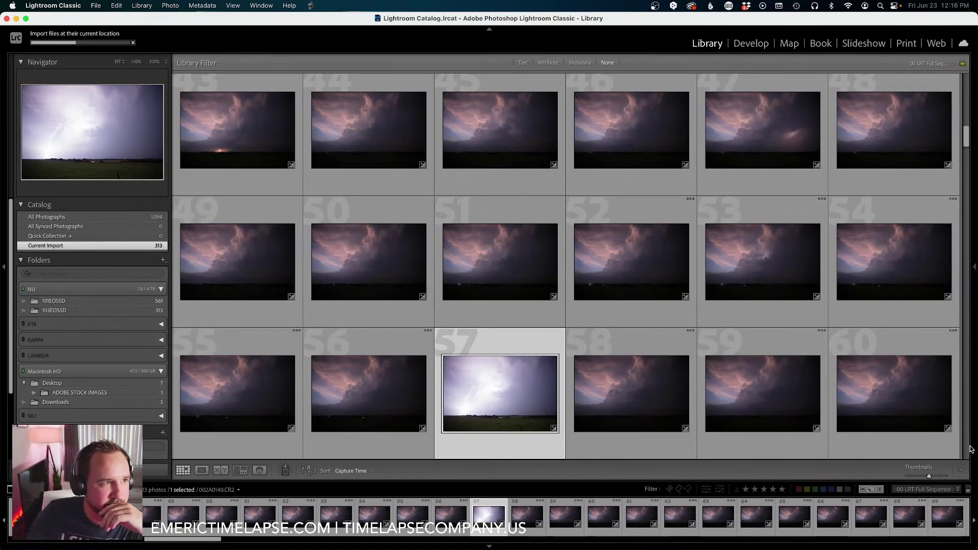
click(922, 491)
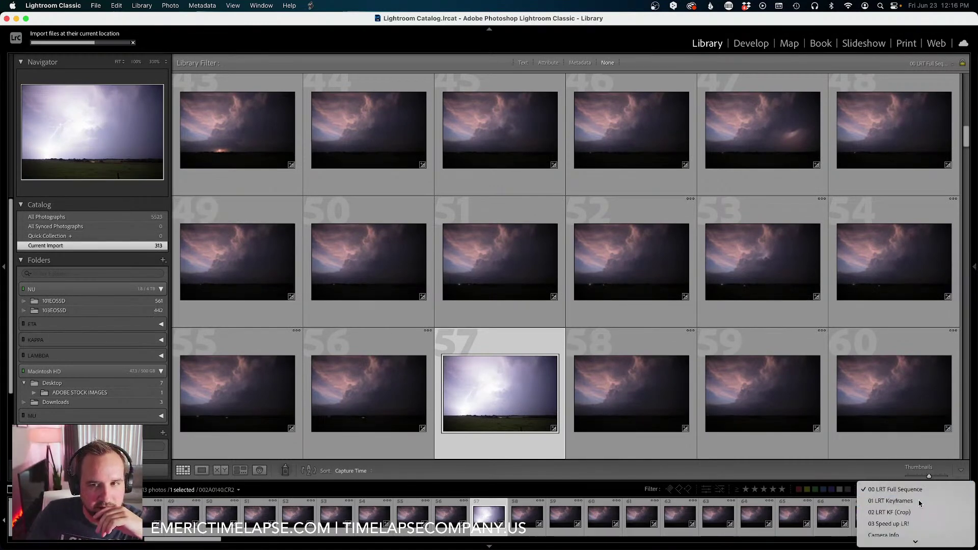
click(918, 500)
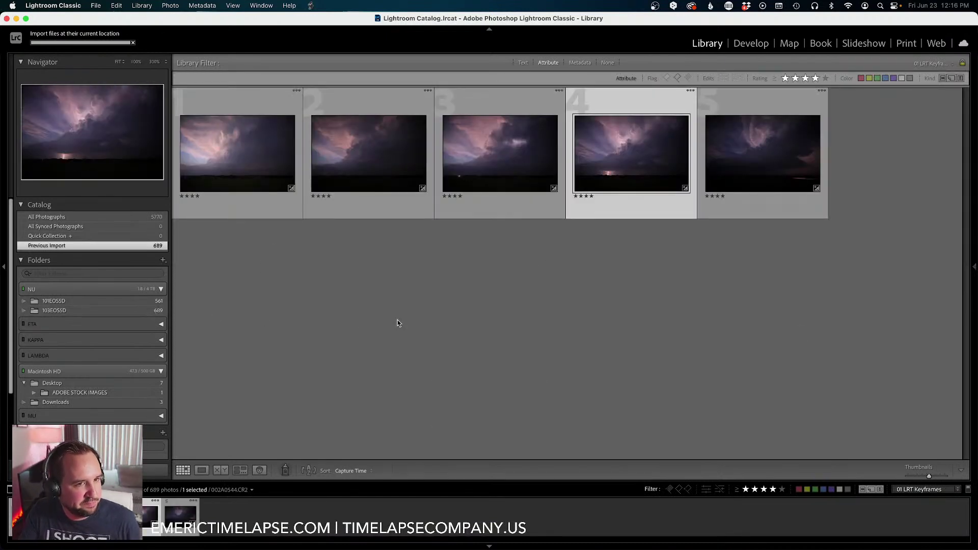
click(262, 113)
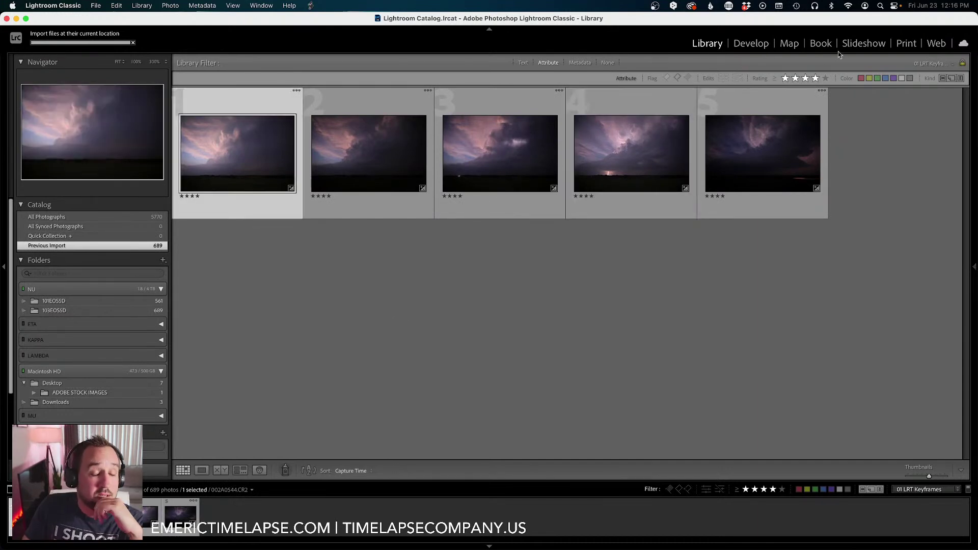
click(750, 44)
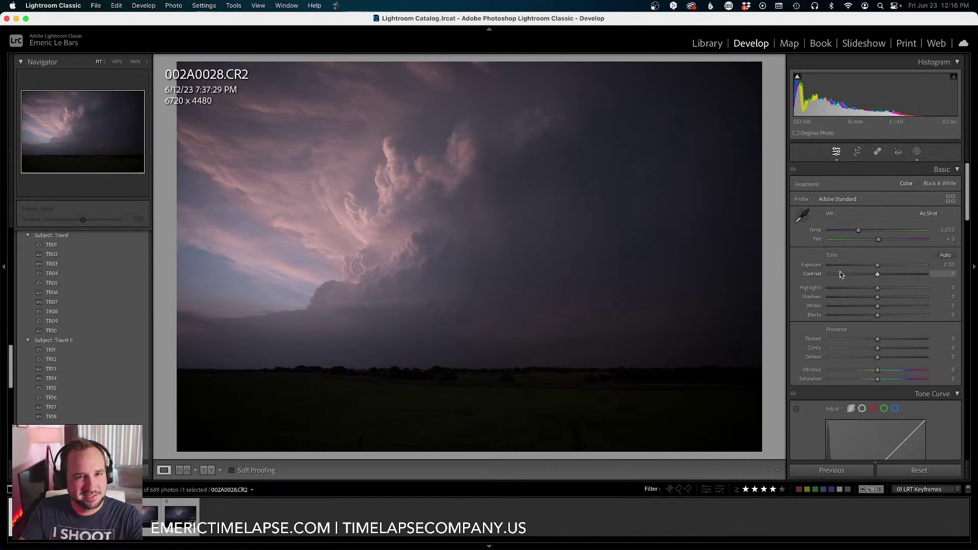
click(710, 6)
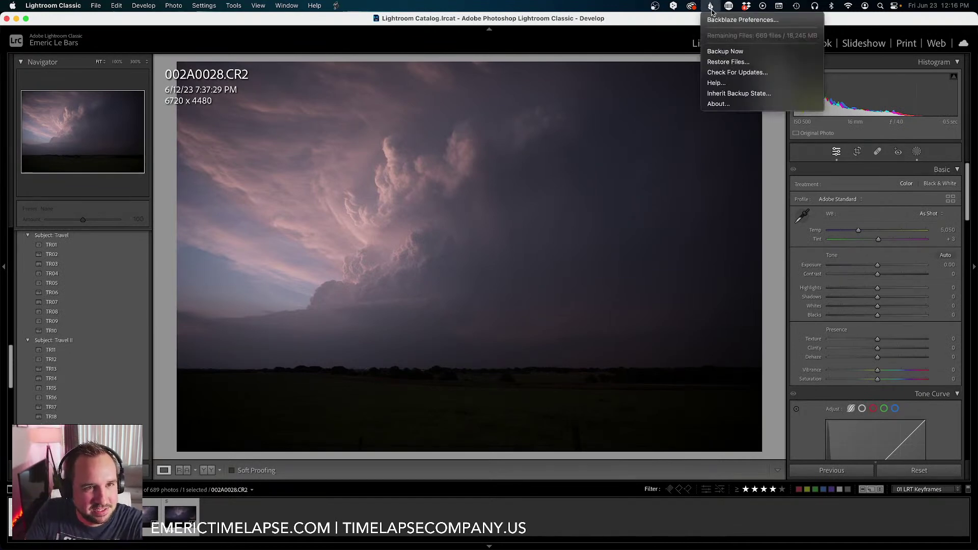
click(655, 32)
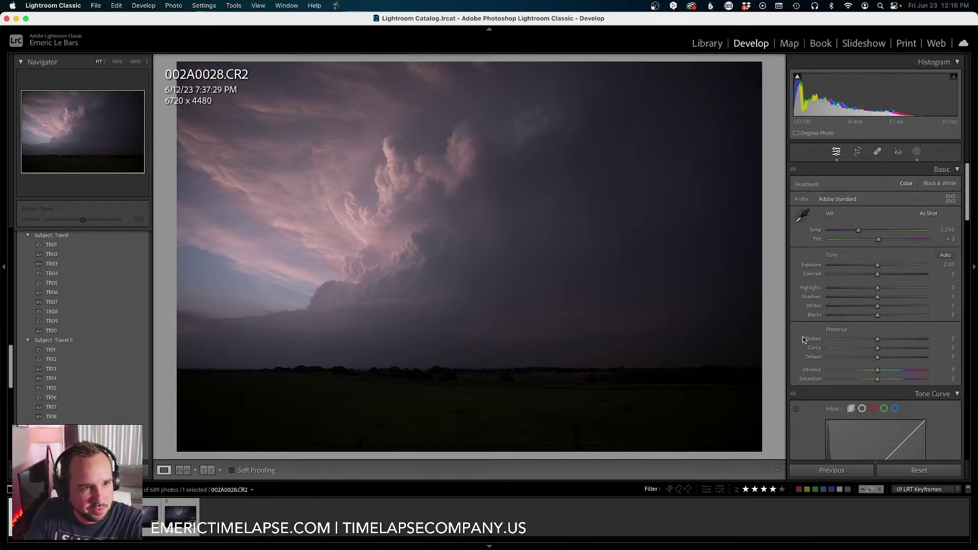
Set the first keyframe's Exposure to +1.00, Contrast to +13, Highlights to -47, Shadows to +20, Whites to +21 and Blacks to -14.
drag(880, 268, 883, 269)
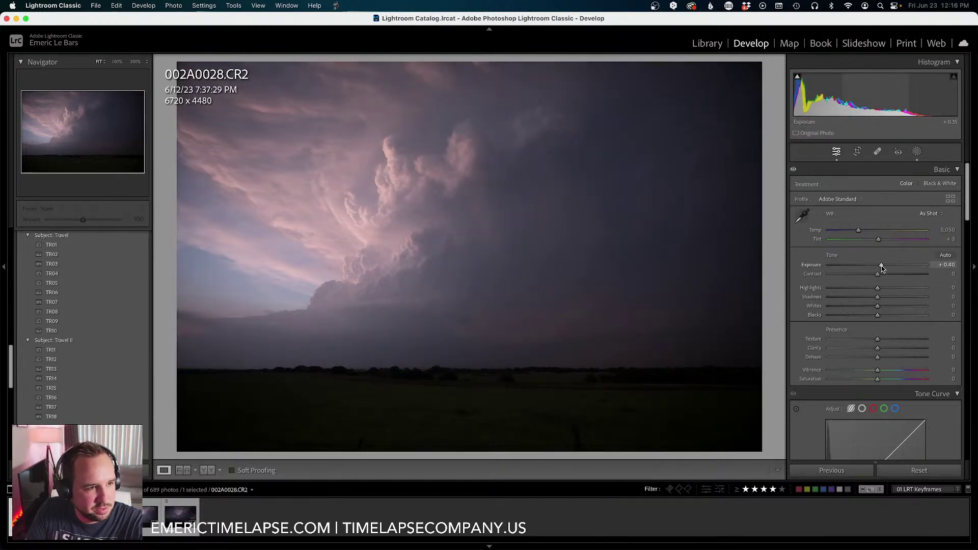
click(361, 224)
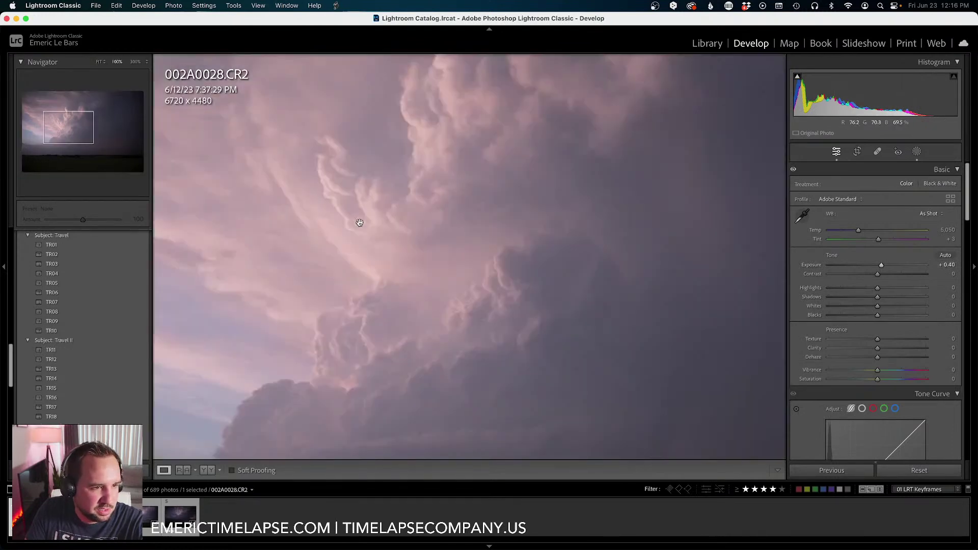
click(376, 264)
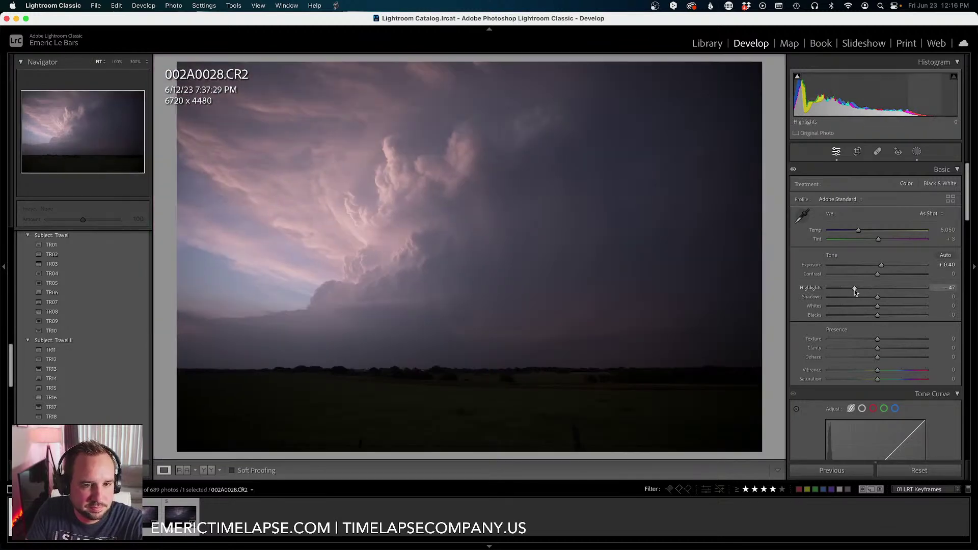
click(886, 299)
click(887, 307)
click(870, 316)
click(883, 275)
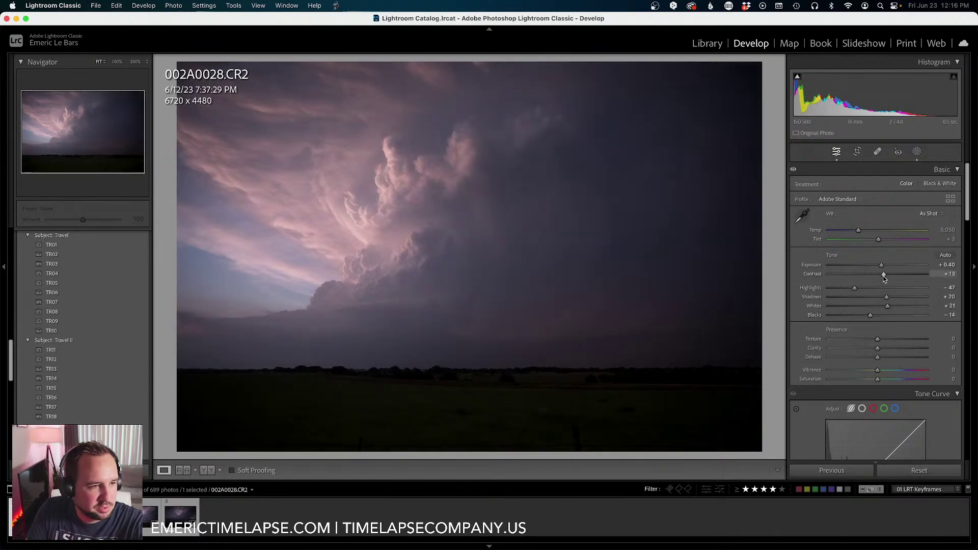
drag(882, 265, 888, 266)
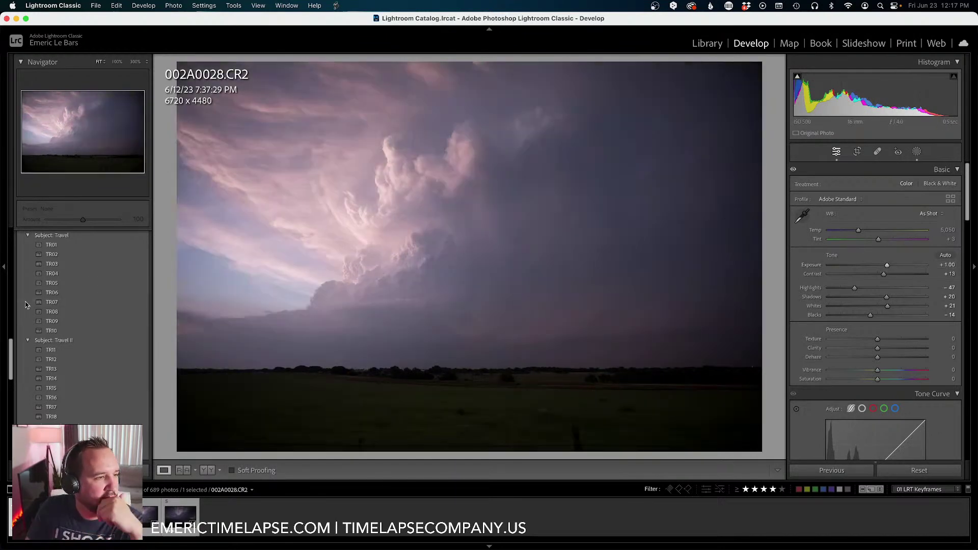
Preview the Cinematic, Cinematic II, Futuristic and Landscape presets on the first keyframe to compare their looks.
scroll(99, 289, up, 5)
scroll(99, 289, up, 5)
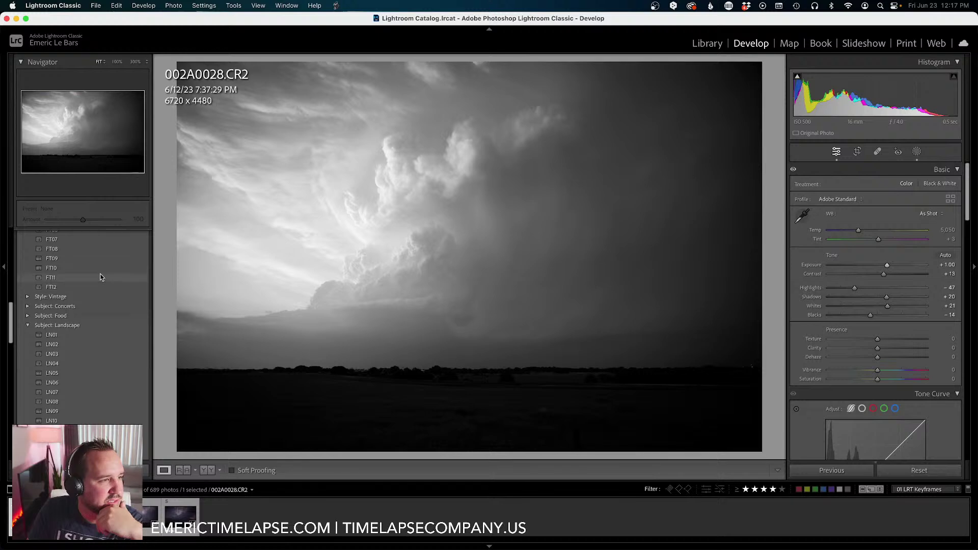
scroll(100, 277, up, 10)
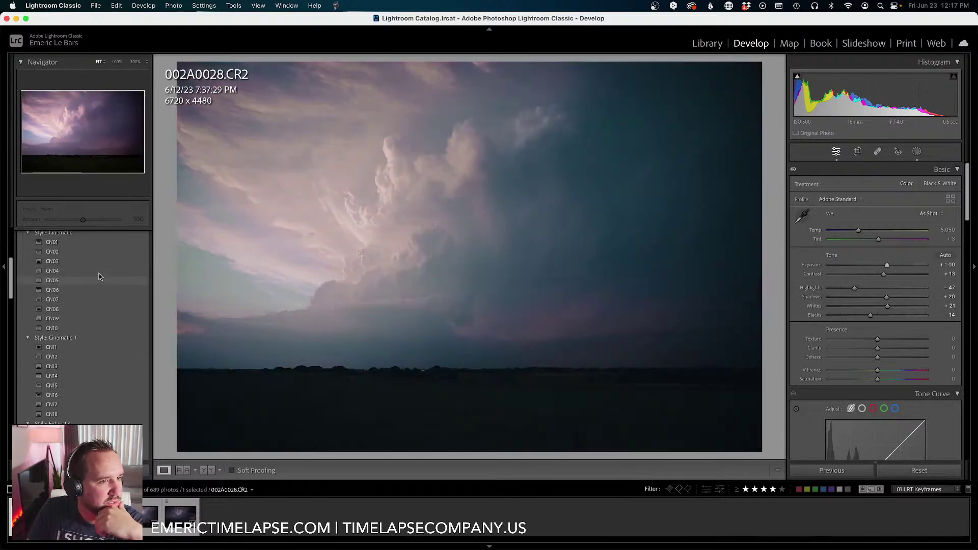
scroll(97, 273, down, 5)
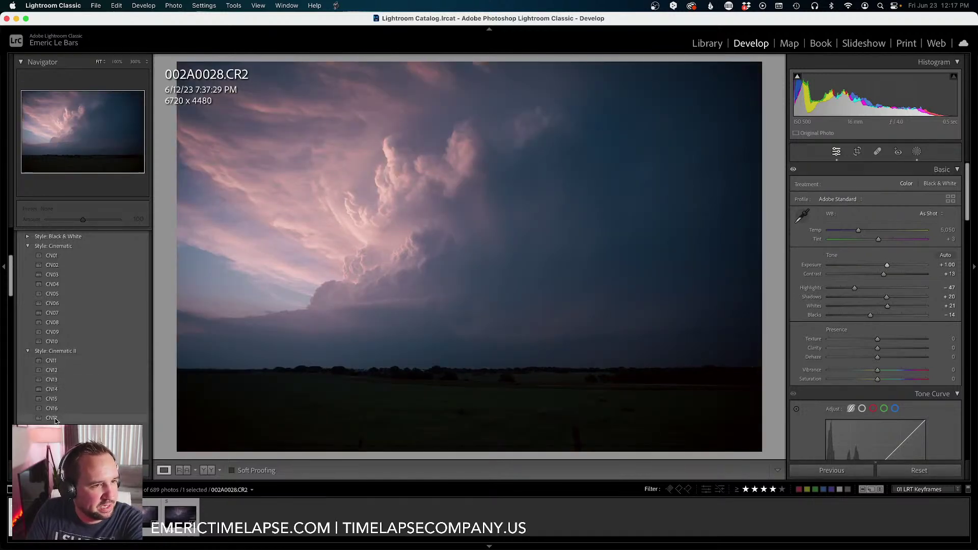
scroll(77, 372, down, 5)
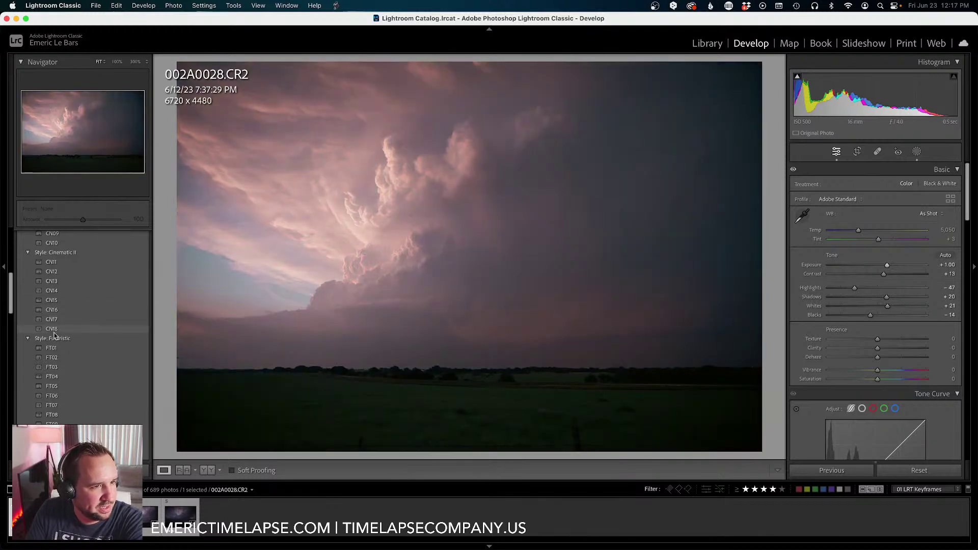
scroll(56, 334, down, 1)
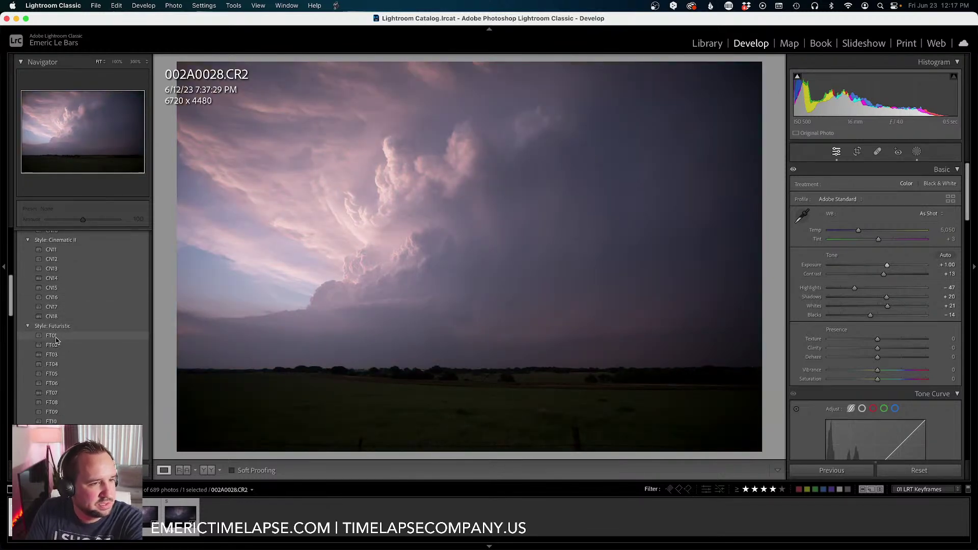
scroll(56, 342, down, 1)
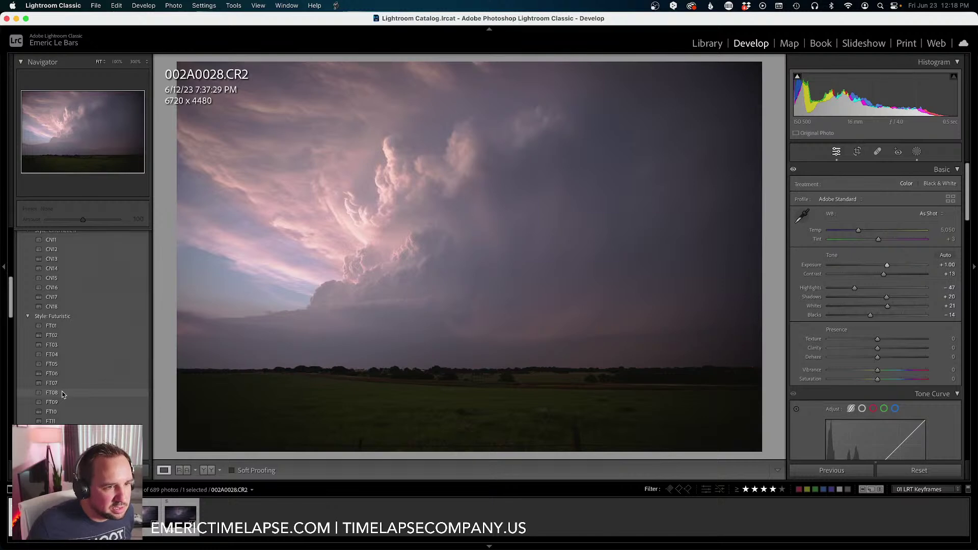
scroll(61, 394, down, 1)
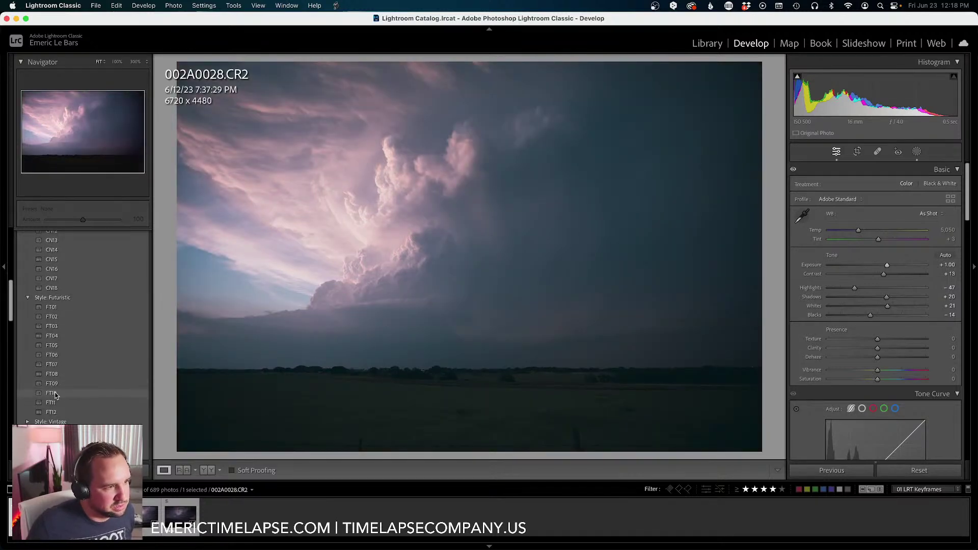
scroll(55, 402, down, 5)
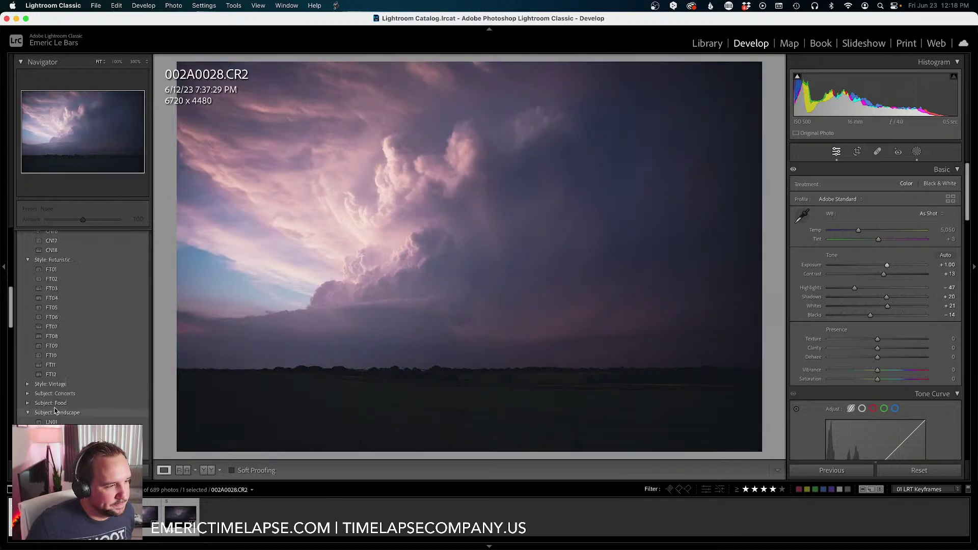
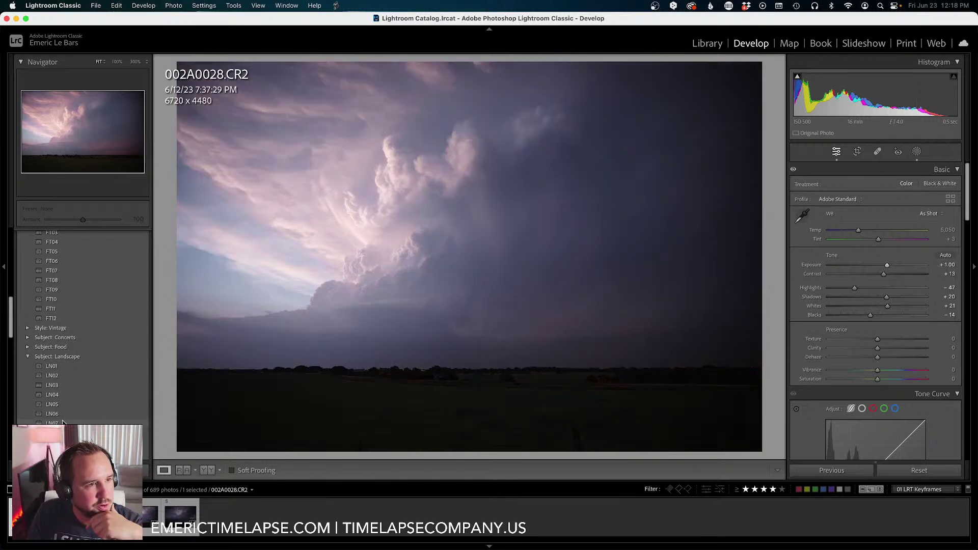
scroll(63, 423, down, 3)
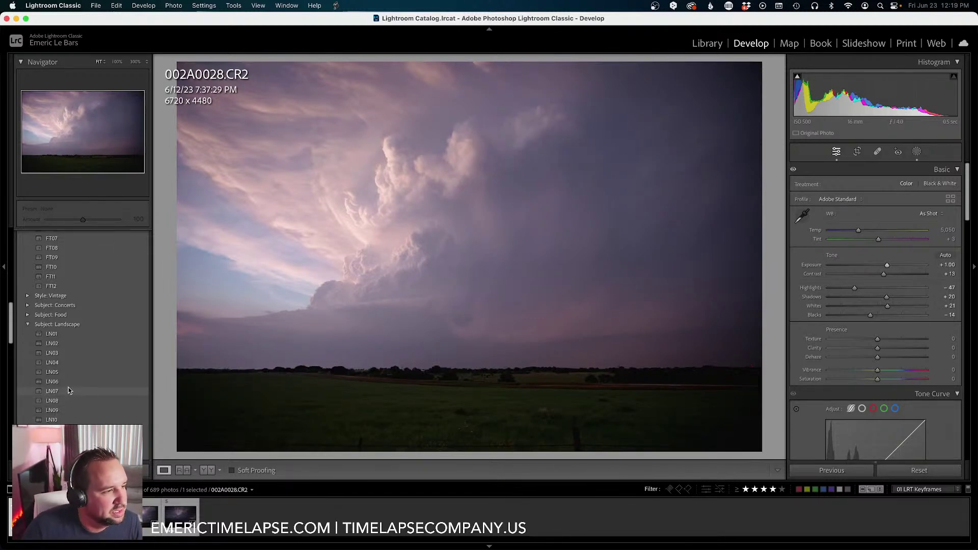
scroll(66, 375, up, 1)
scroll(66, 373, up, 5)
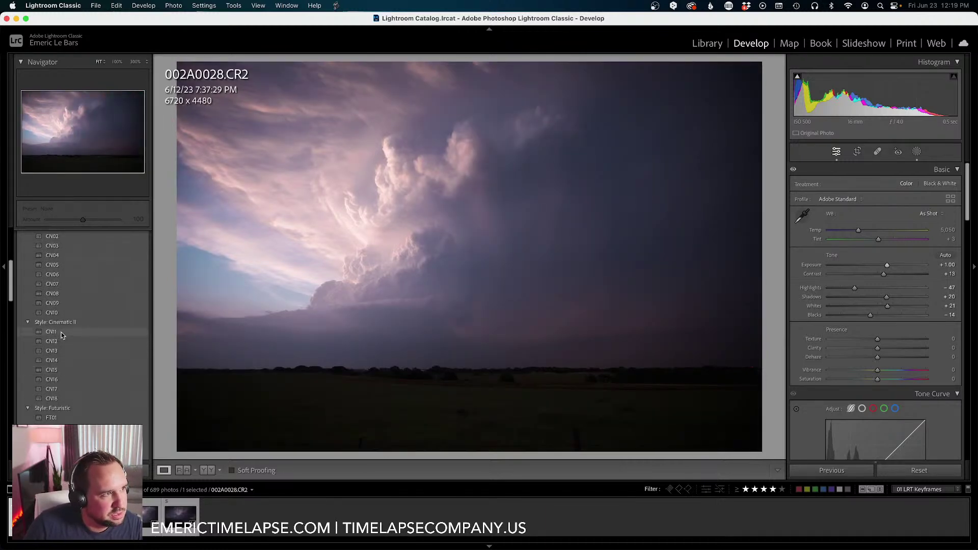
Apply the Cinematic II preset CN11 to the first keyframe and review its Tone Curve and HSL settings.
click(62, 332)
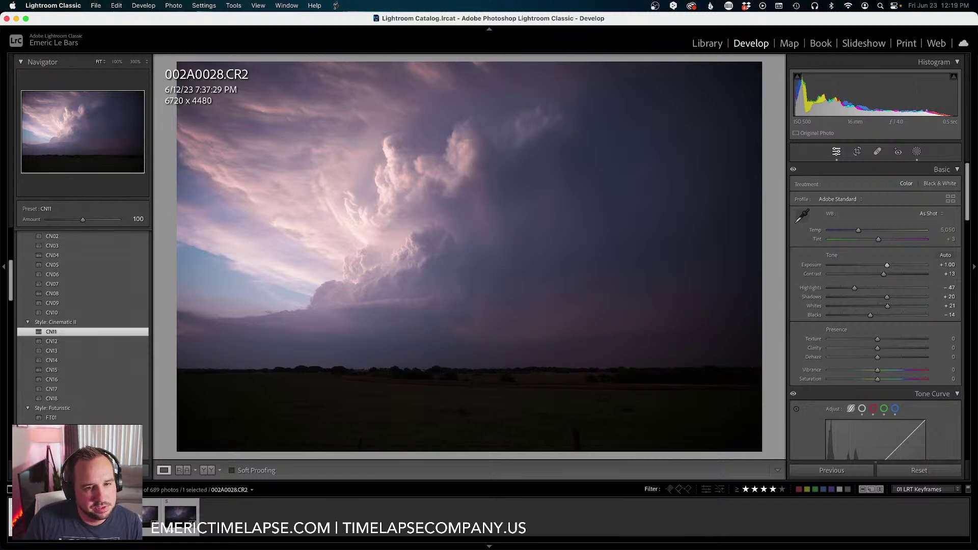
scroll(804, 410, down, 6)
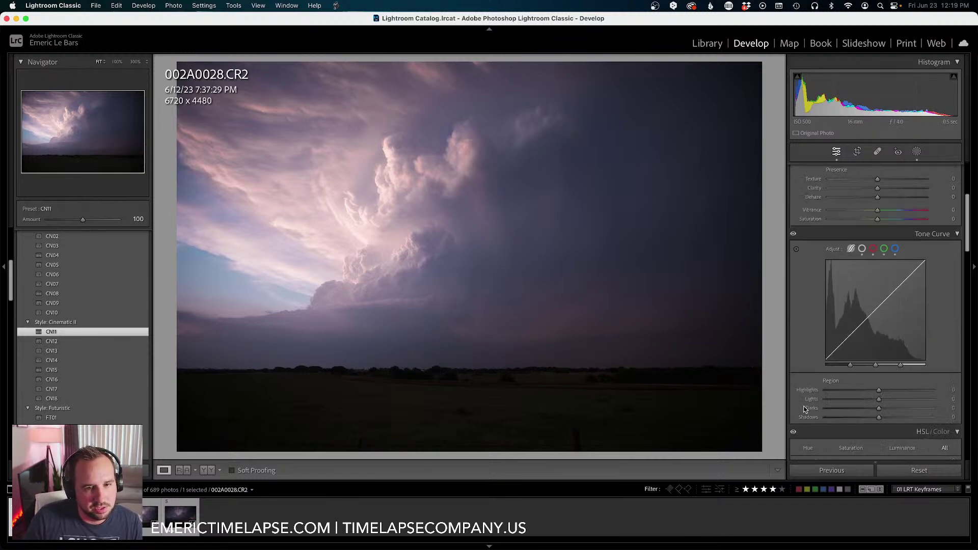
scroll(804, 409, down, 5)
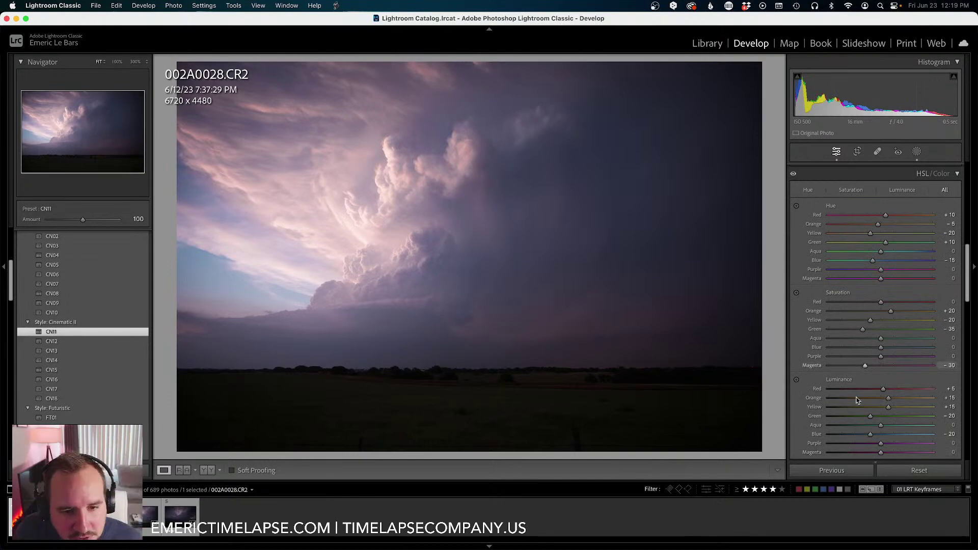
scroll(866, 367, up, 7)
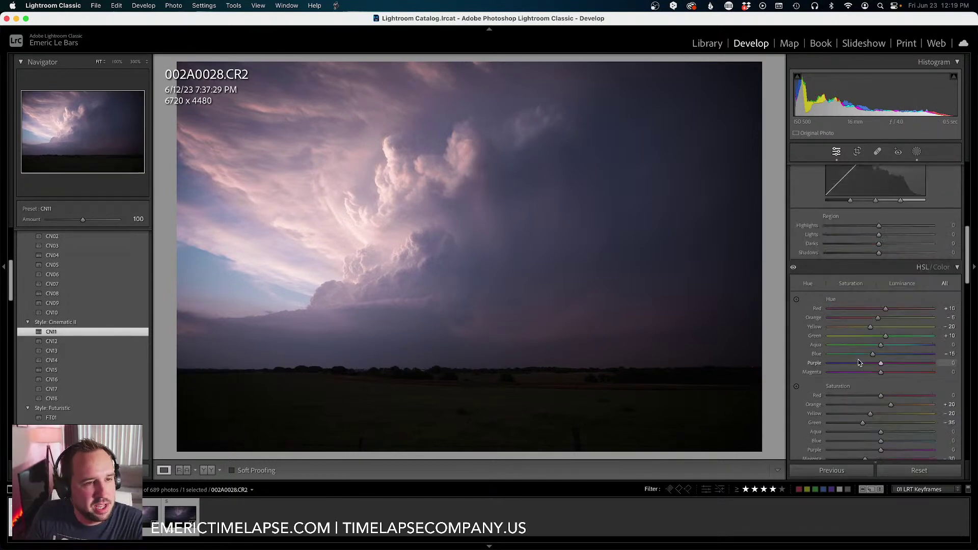
scroll(858, 359, up, 4)
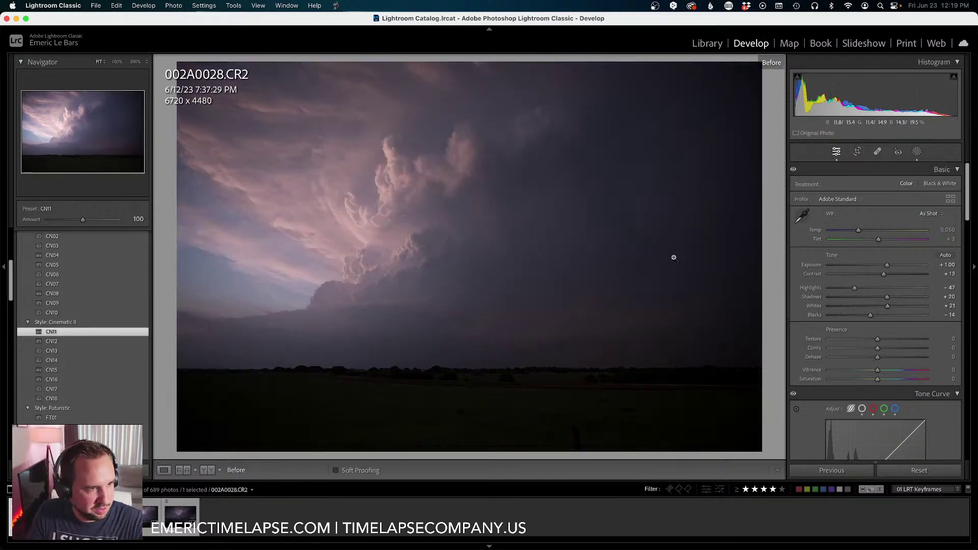
In the first keyframe's HSL settings, set Magenta Saturation to +10 and Magenta Luminance to -10.
scroll(891, 318, down, 10)
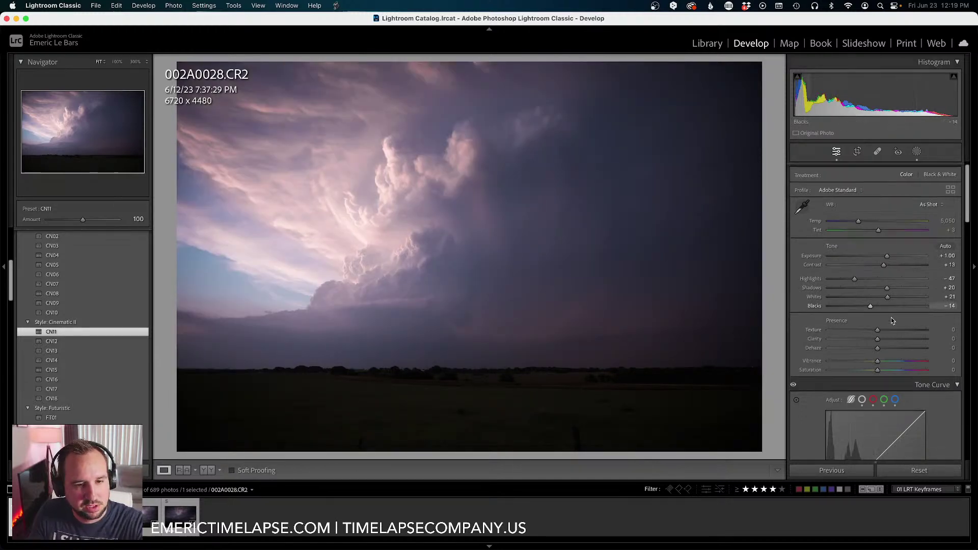
scroll(892, 319, down, 4)
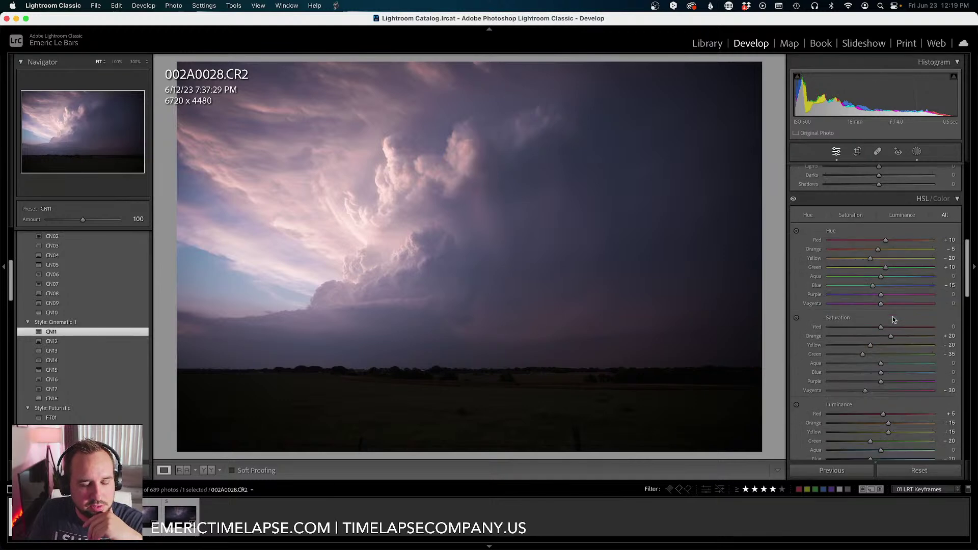
scroll(892, 316, down, 1)
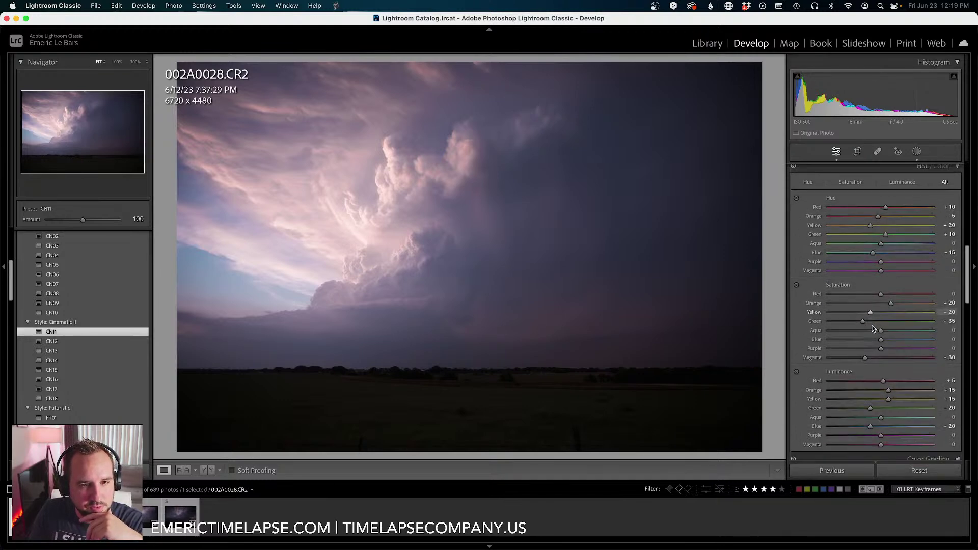
drag(869, 360, 886, 360)
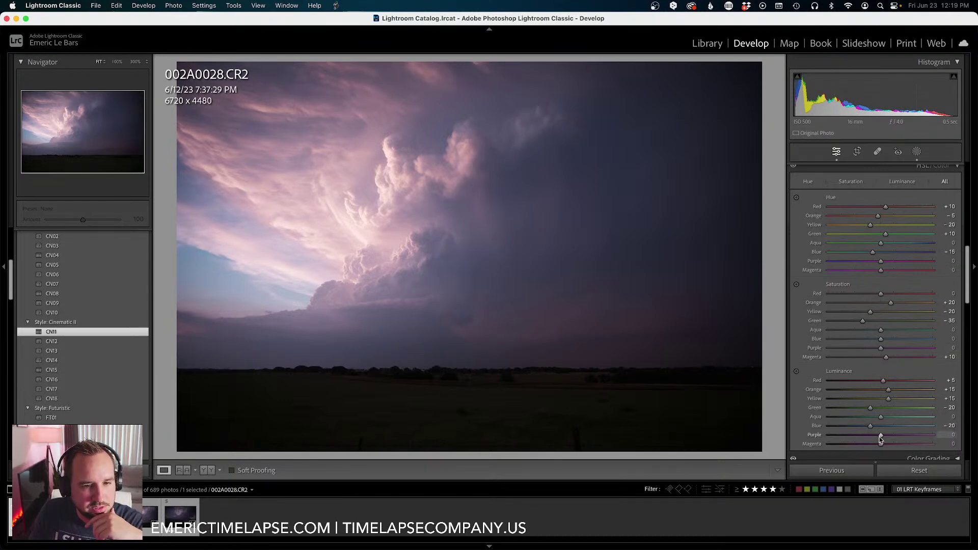
drag(881, 444, 880, 446)
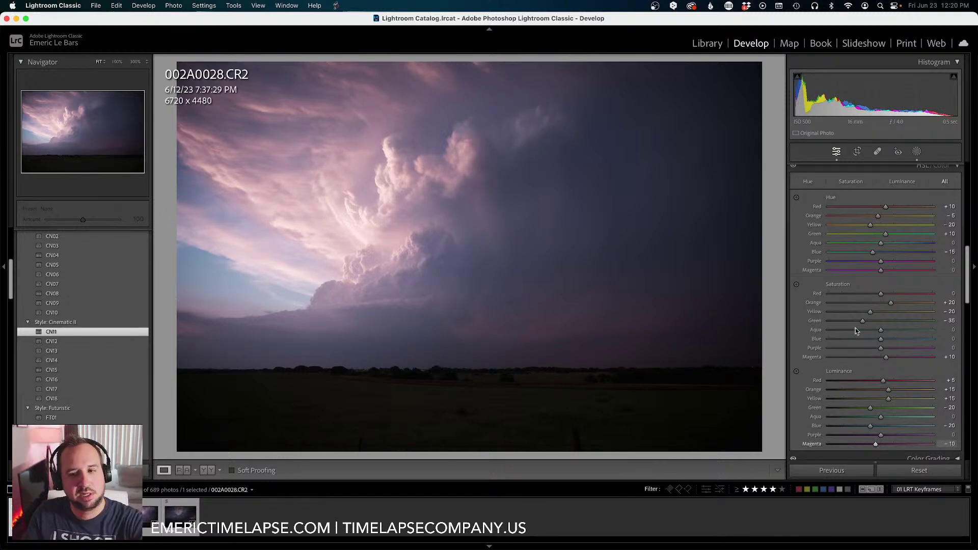
Set the first keyframe's Highlights to -73, Texture to +11, Clarity to +11 and Dehaze to +4.
scroll(856, 300, up, 3)
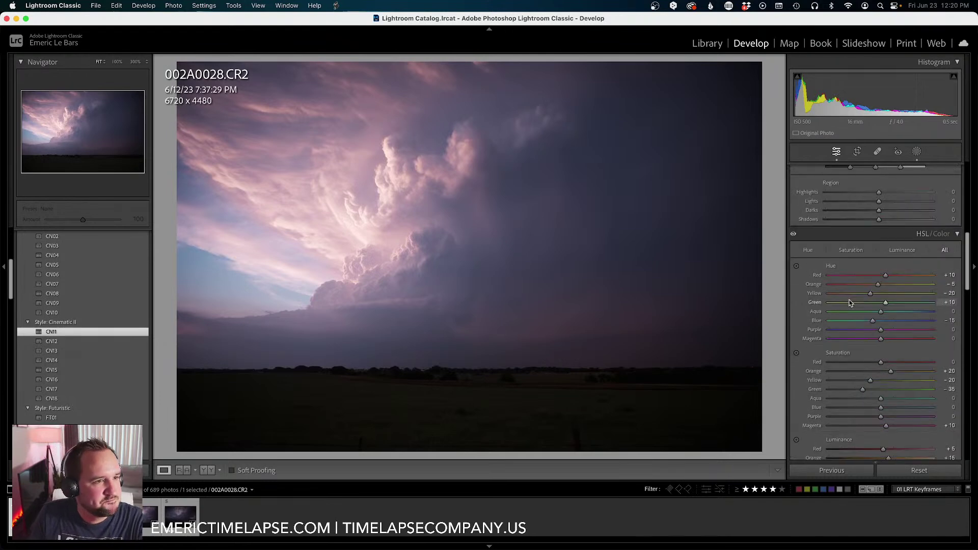
scroll(849, 302, up, 8)
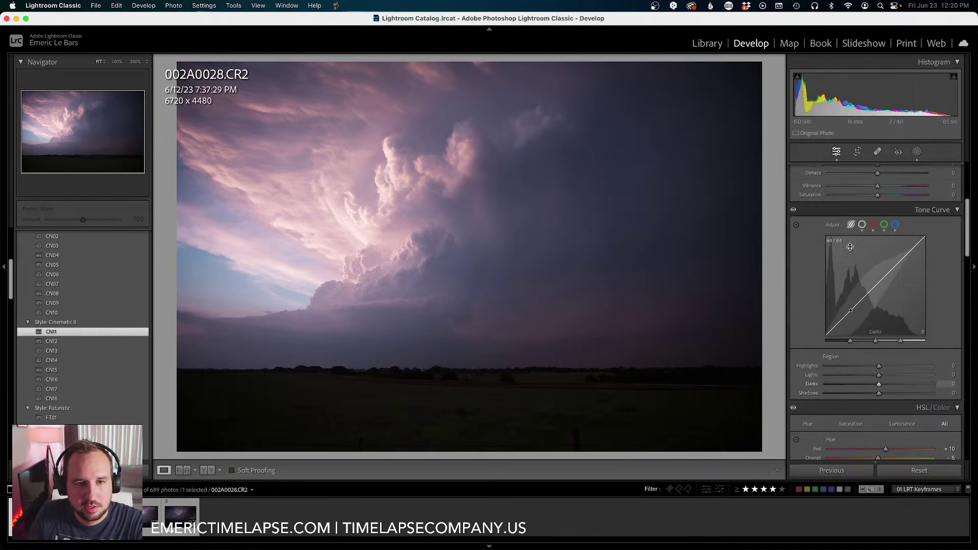
scroll(841, 235, up, 3)
scroll(839, 215, up, 6)
drag(843, 289, 841, 290)
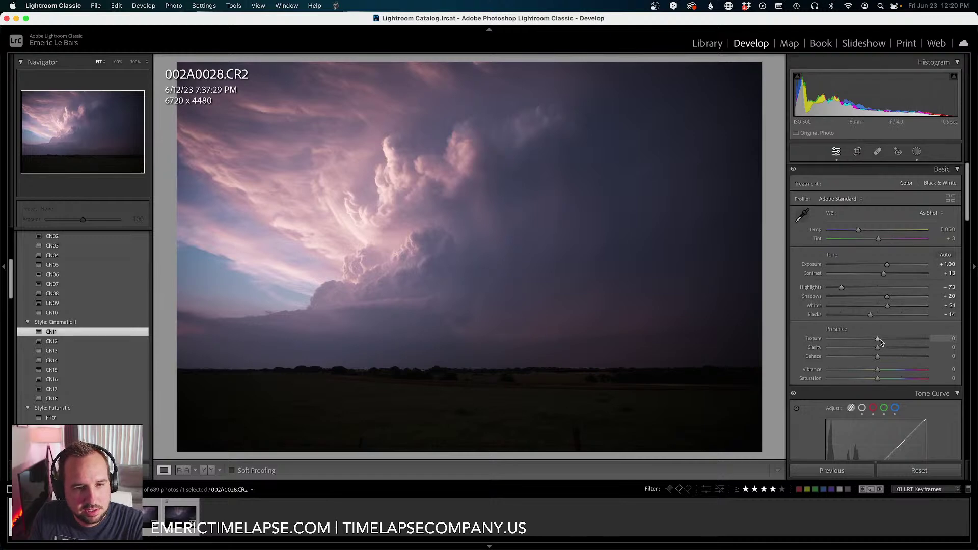
drag(879, 338, 880, 360)
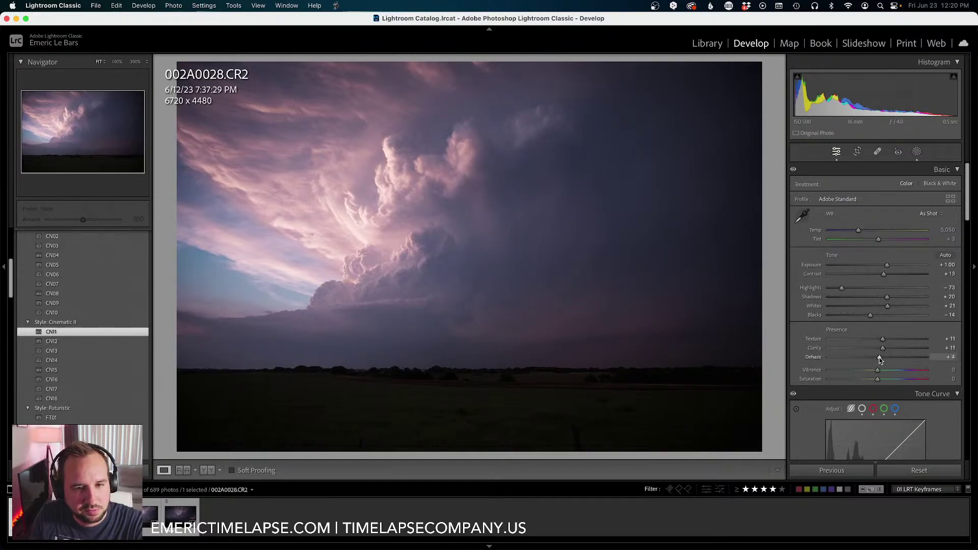
Set the first keyframe's Vibrance to +25 and Saturation to -5.
scroll(881, 360, down, 1)
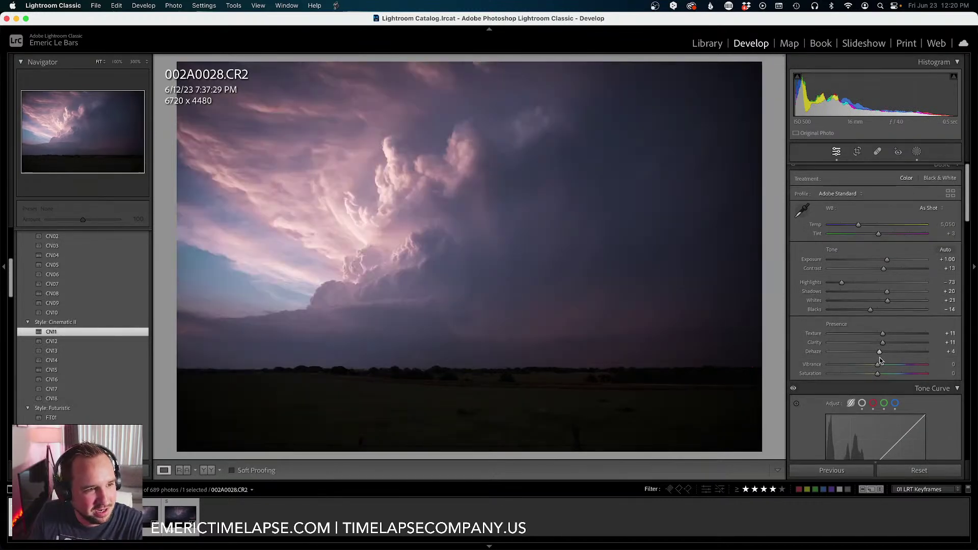
mouse_move(881, 365)
mouse_down()
mouse_move(891, 367)
mouse_move(874, 376)
mouse_up()
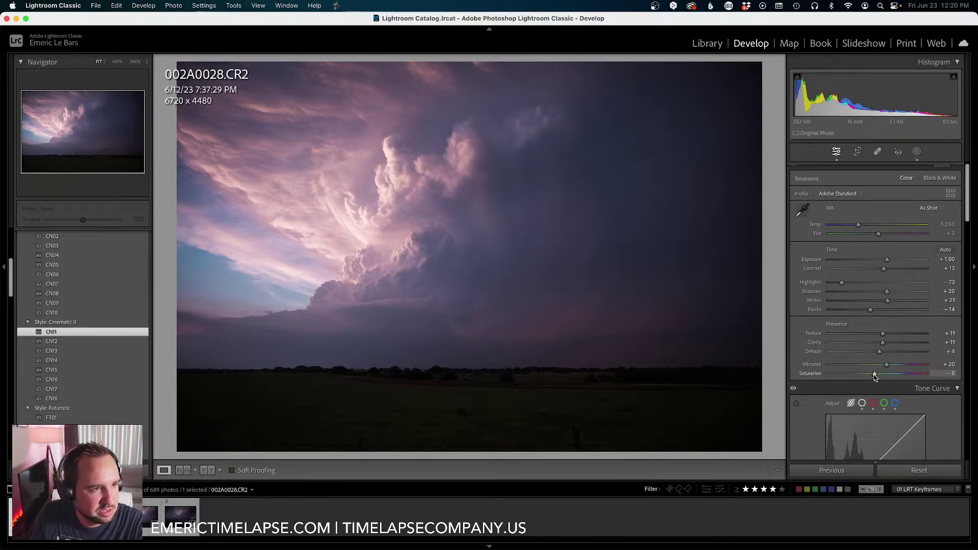
drag(887, 366, 891, 367)
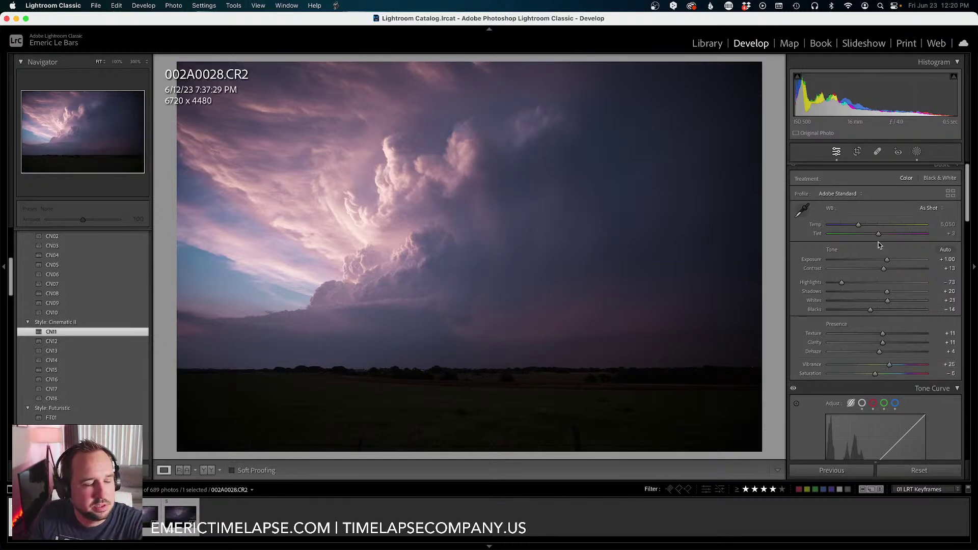
Switch the white balance to Auto, then fine-tune the colour temperature to 5,173.
click(928, 208)
click(923, 218)
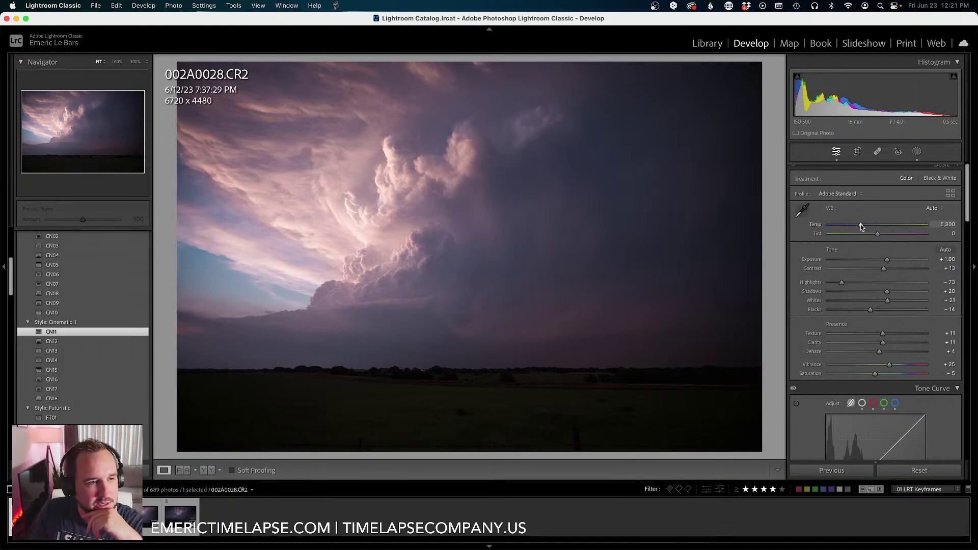
drag(861, 224, 860, 224)
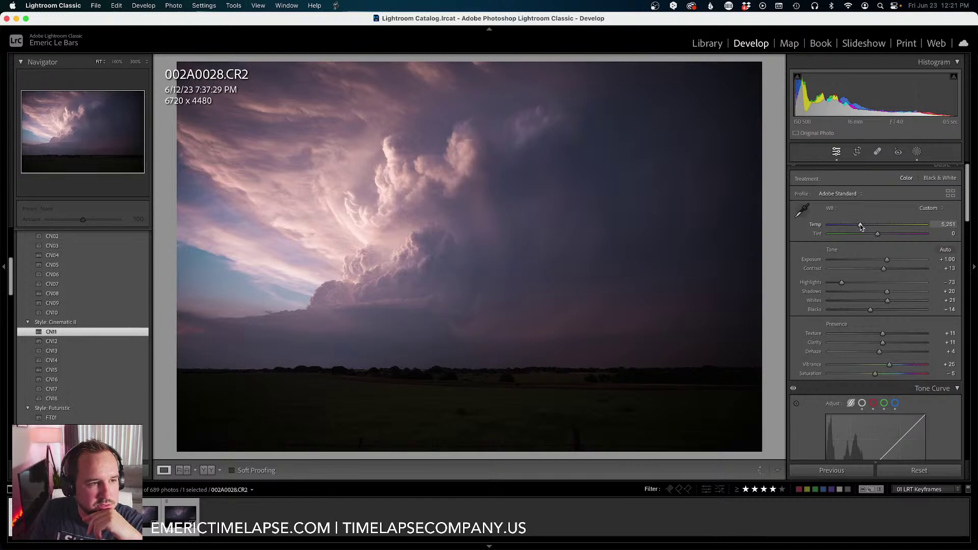
drag(860, 224, 860, 224)
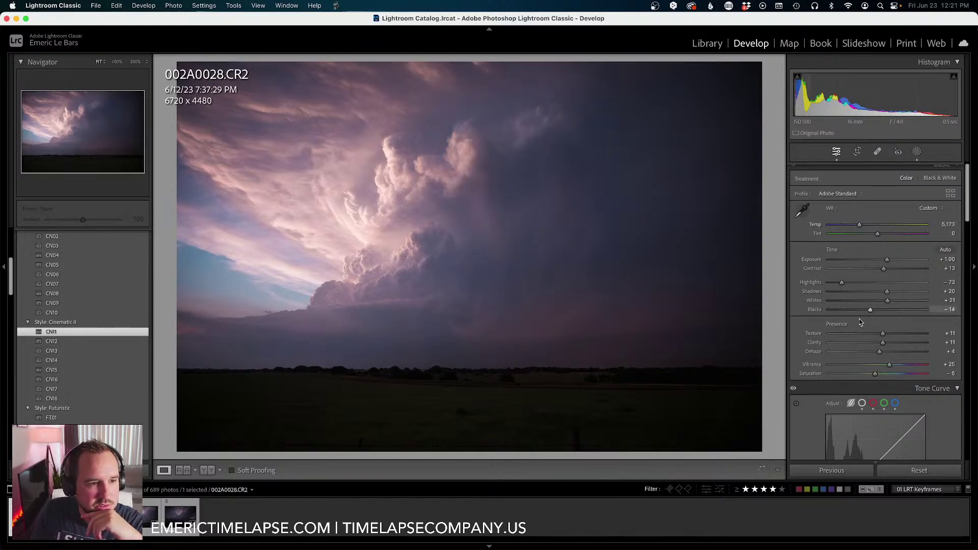
Shape the parametric tone curve with Darks at -7 and Lights at +5.
scroll(855, 319, down, 5)
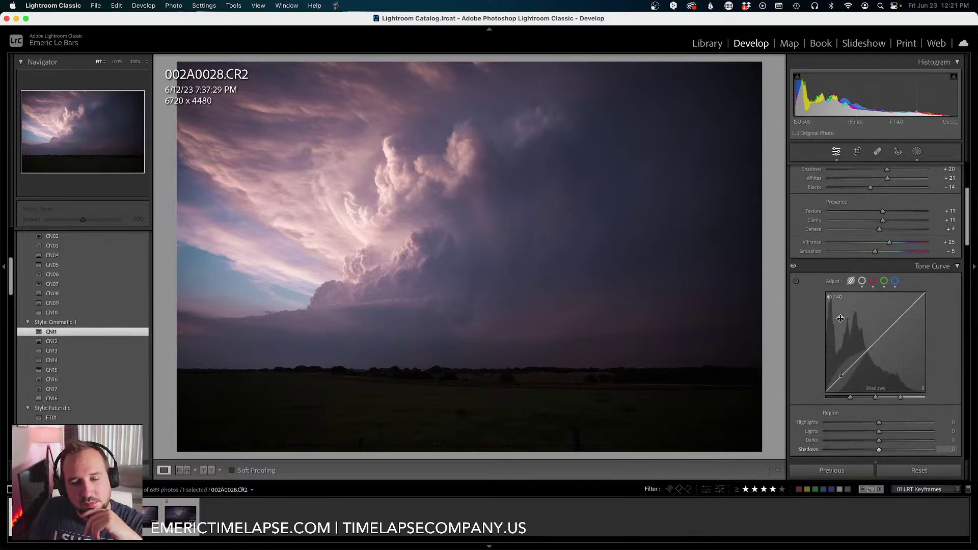
drag(860, 376, 860, 385)
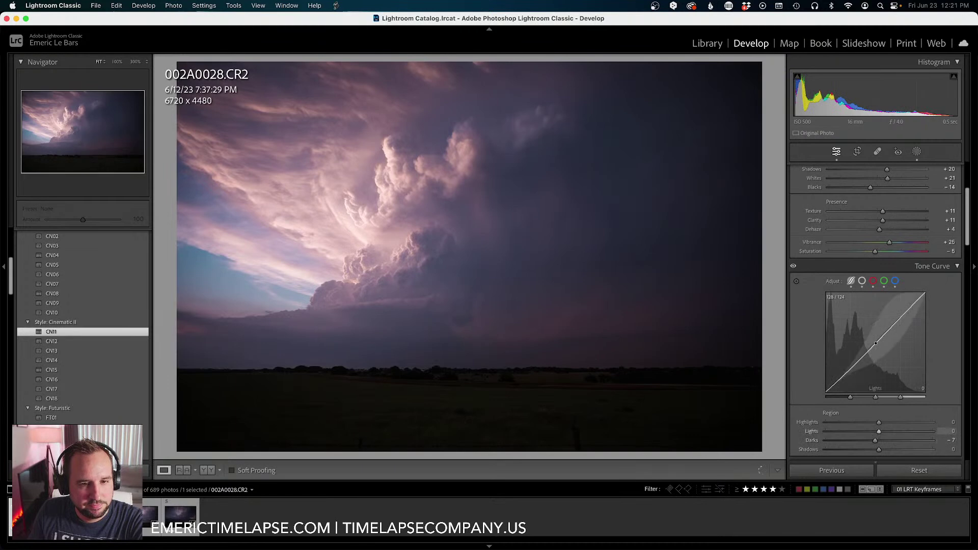
drag(889, 332, 887, 327)
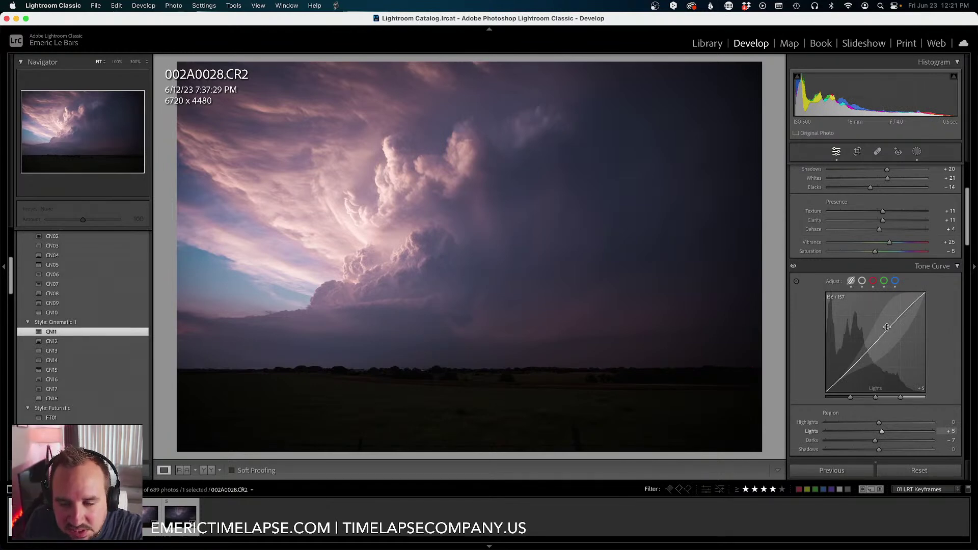
Set the first keyframe's sharpening Amount to 53 and Masking to 26.
scroll(798, 347, down, 3)
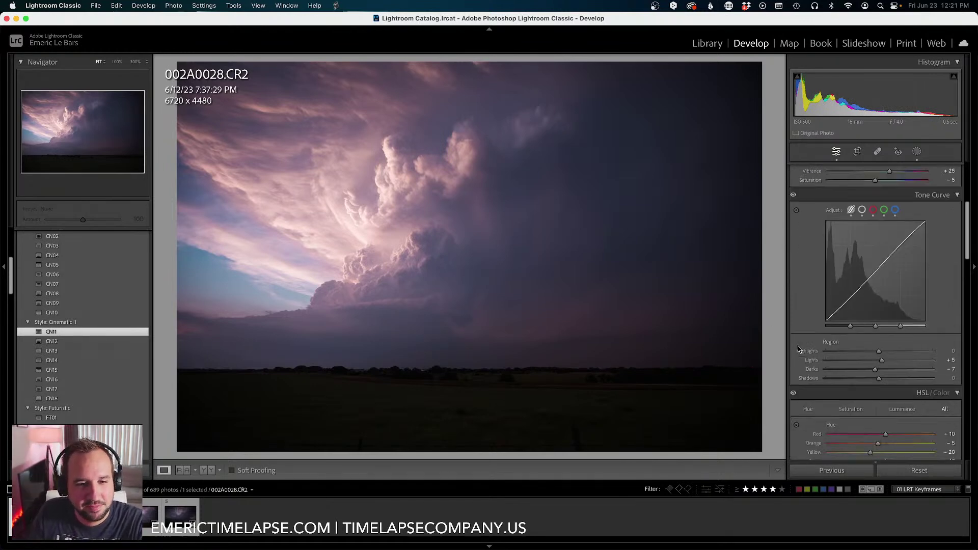
scroll(798, 347, down, 6)
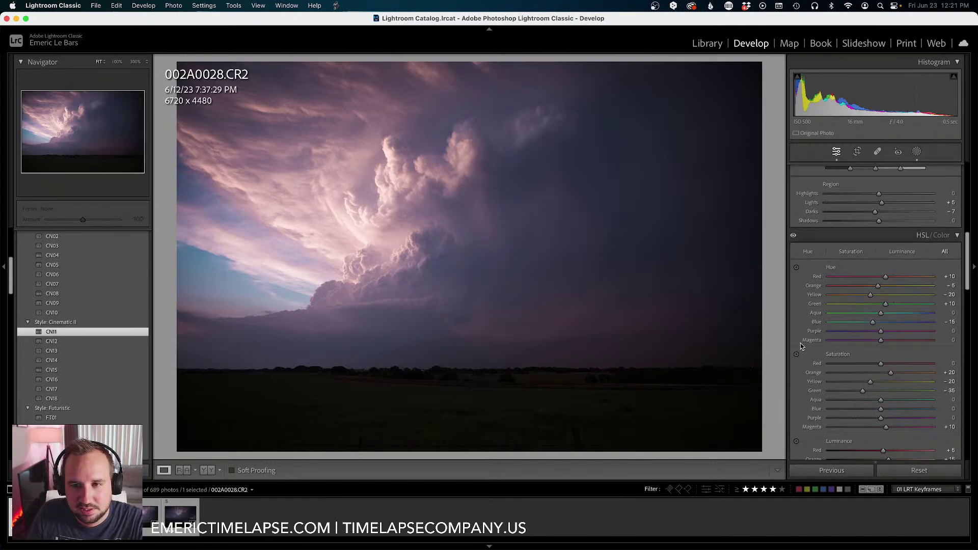
scroll(800, 343, down, 12)
scroll(803, 345, down, 2)
drag(855, 311, 864, 312)
drag(833, 340, 857, 339)
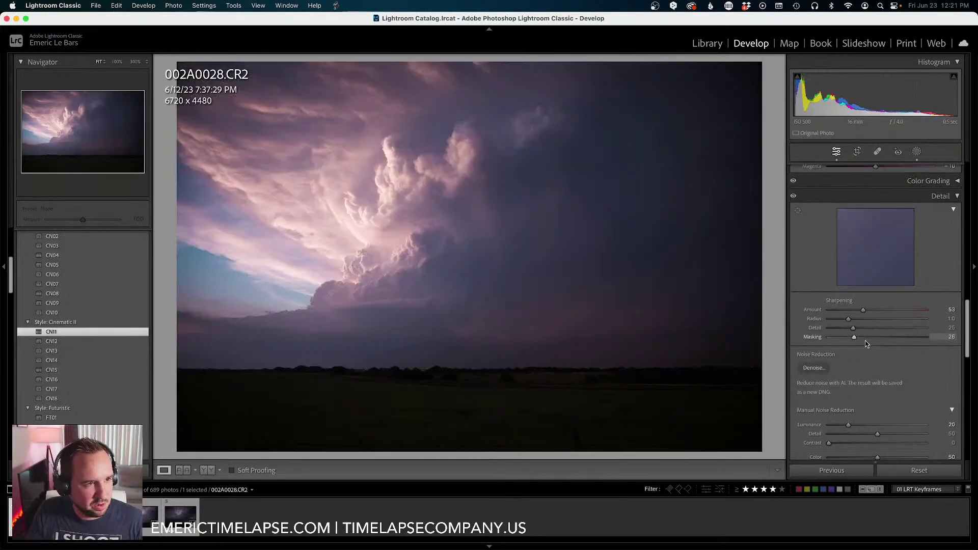
Set the manual noise reduction Luminance to 35, judging the dark sky at 100% magnification.
scroll(866, 344, down, 5)
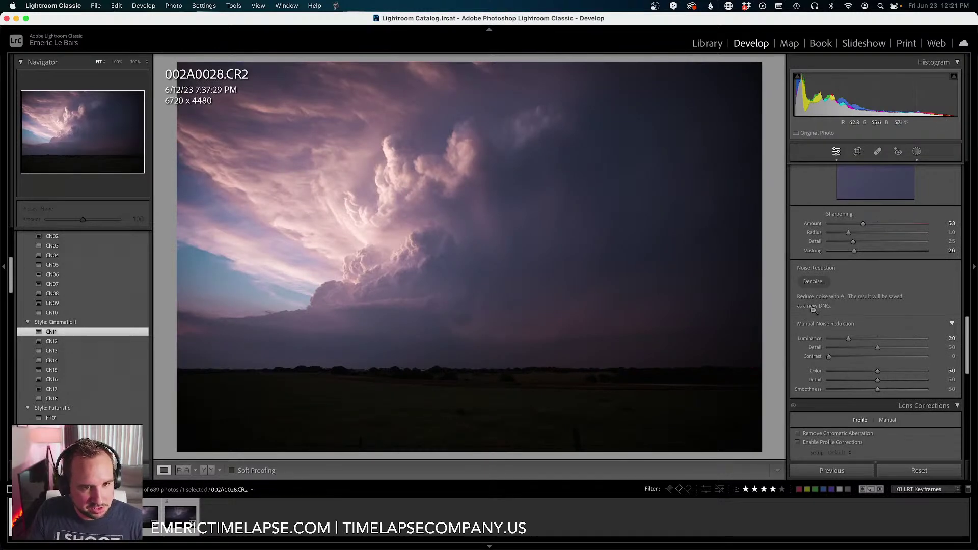
drag(849, 338, 852, 338)
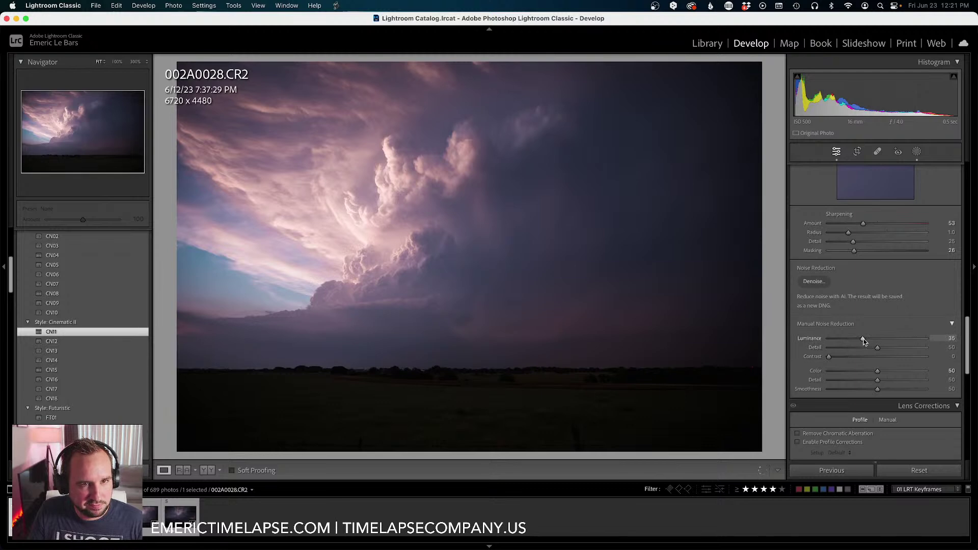
drag(864, 338, 868, 343)
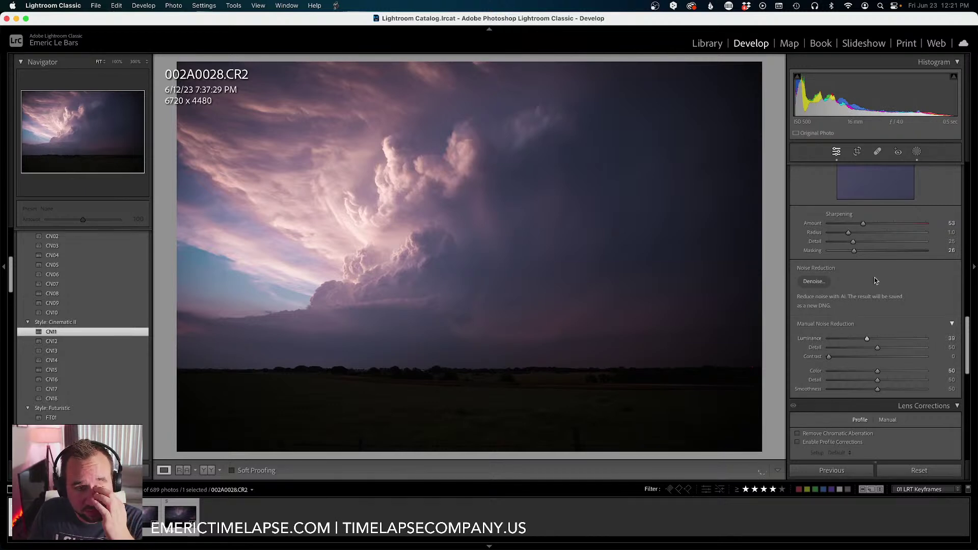
scroll(900, 280, up, 1)
scroll(900, 278, up, 3)
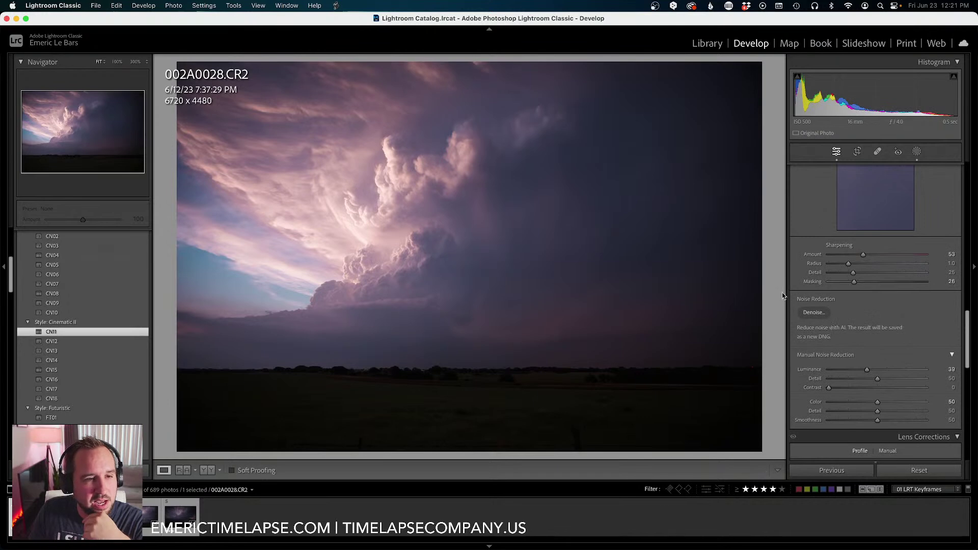
click(681, 249)
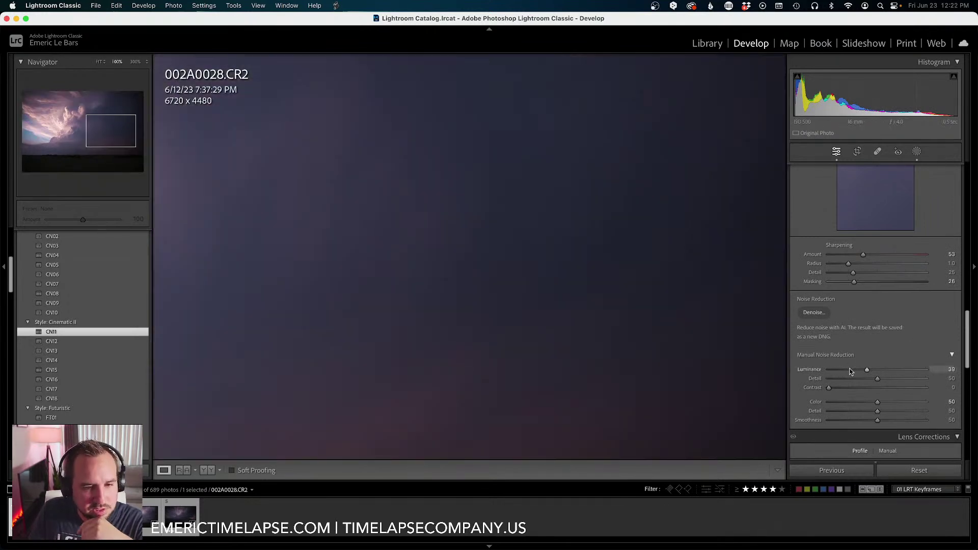
drag(865, 369, 863, 369)
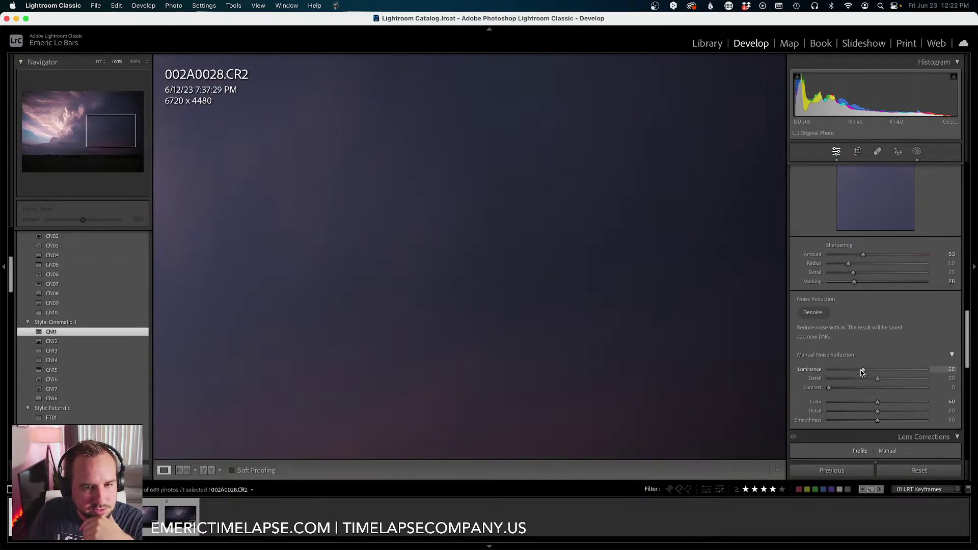
Compare the dark sky with the Detail adjustments off and on, then return to the full-image view.
scroll(861, 359, up, 3)
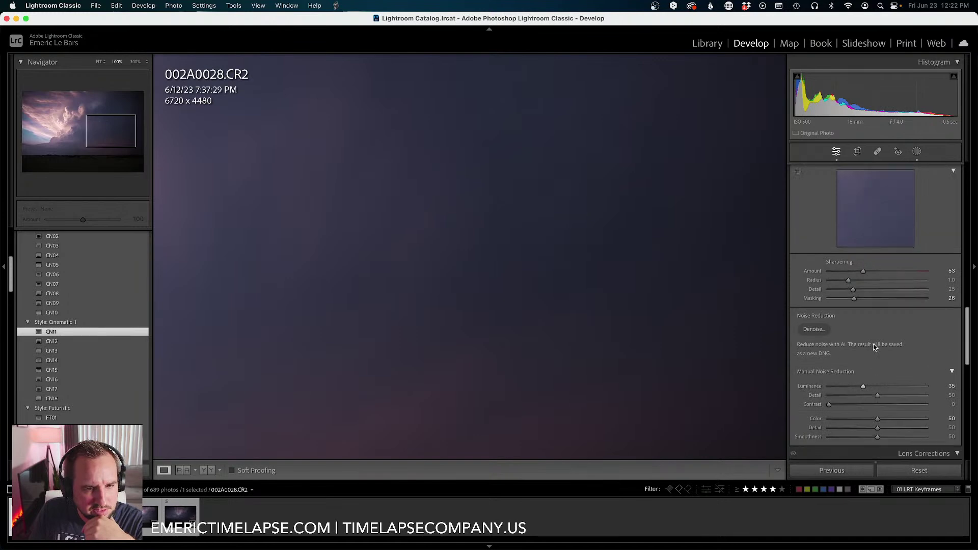
click(793, 212)
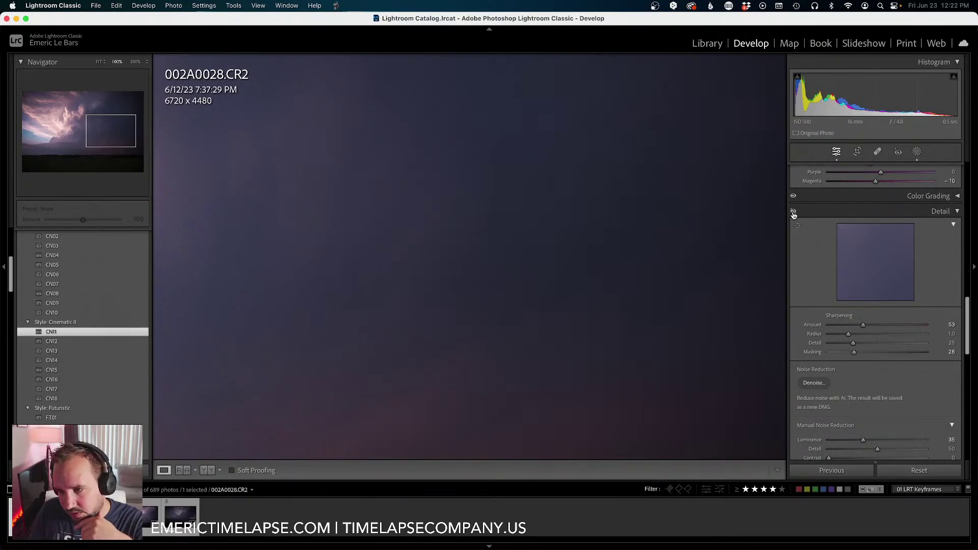
click(793, 212)
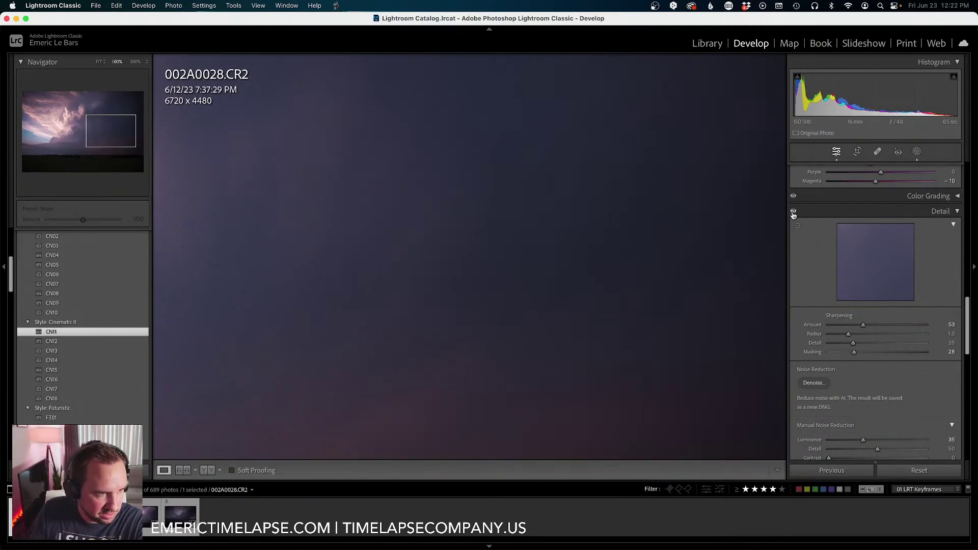
click(580, 284)
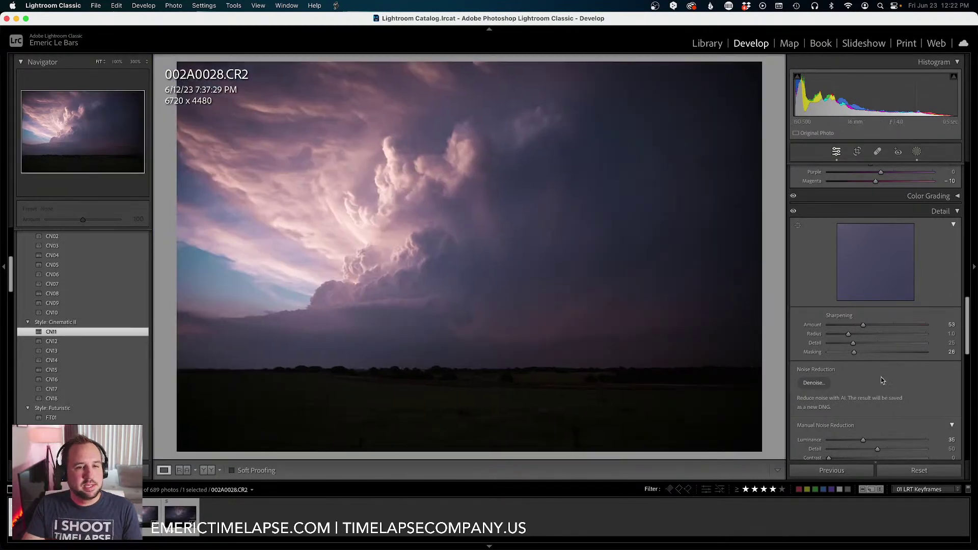
Enable Remove Chromatic Aberration in the first keyframe's lens profile corrections.
scroll(880, 383, down, 1)
scroll(880, 384, down, 1)
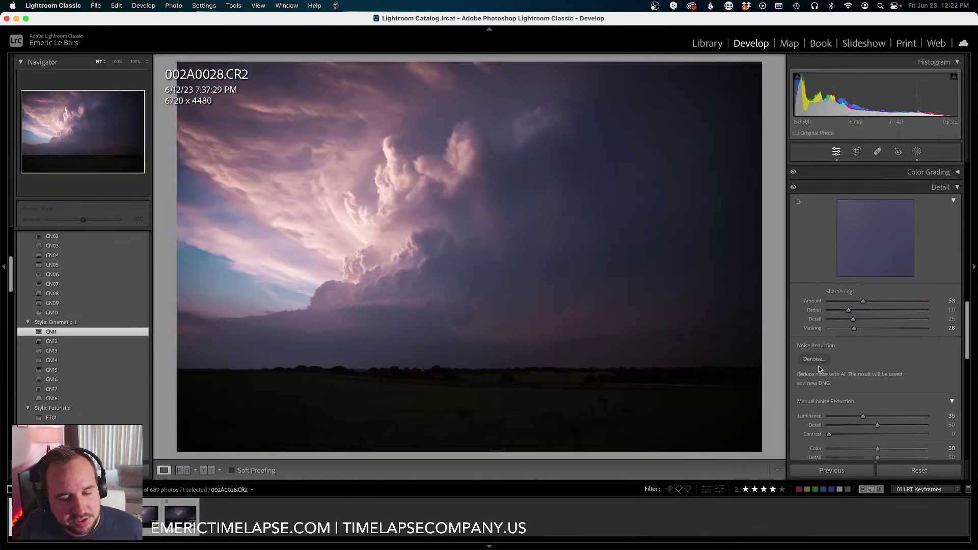
scroll(870, 355, down, 1)
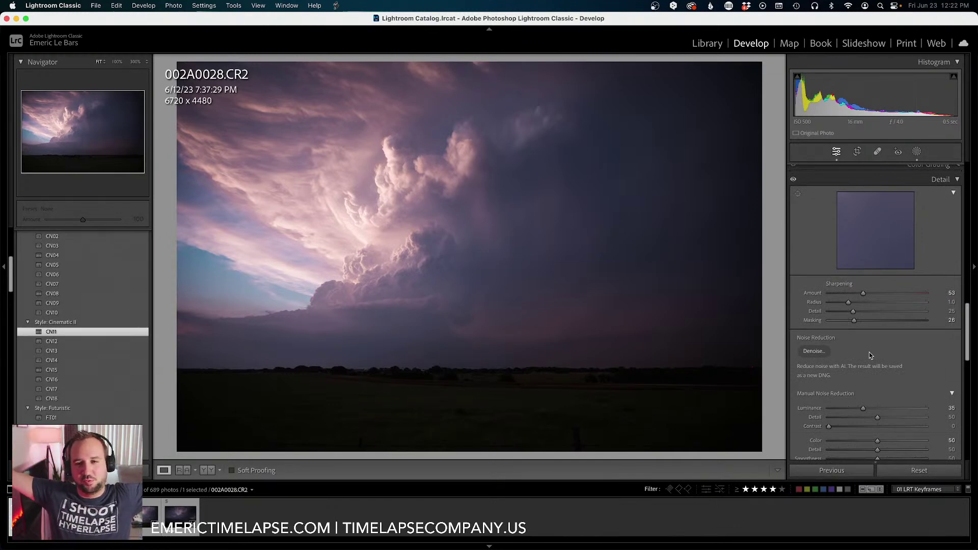
scroll(869, 353, down, 5)
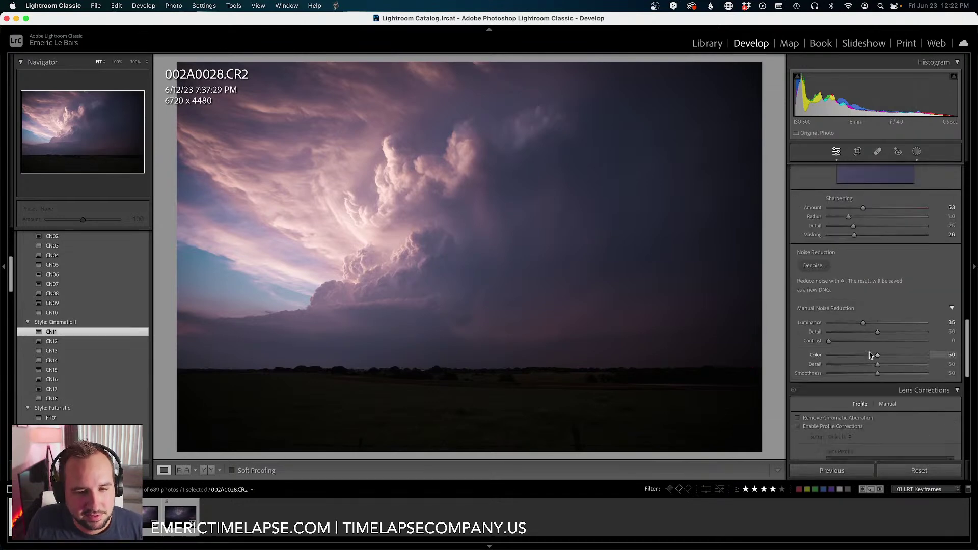
click(798, 362)
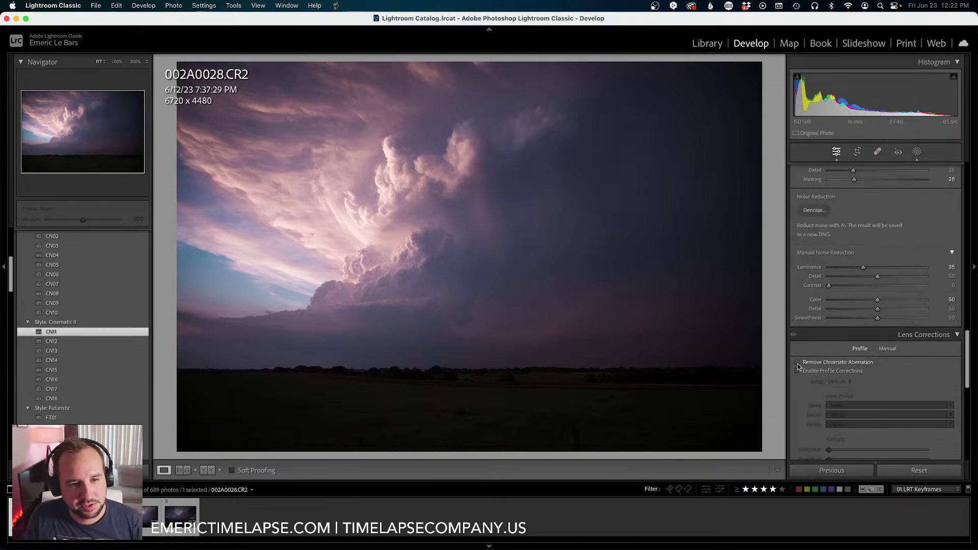
Enable the lens profile corrections on the first keyframe and reduce the profile's Vignetting amount to 63.
click(798, 371)
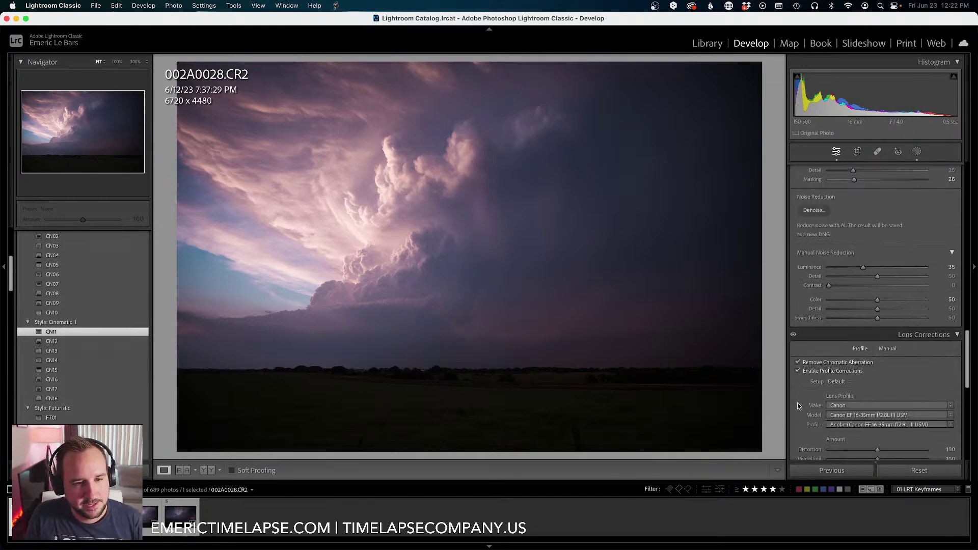
scroll(798, 405, down, 2)
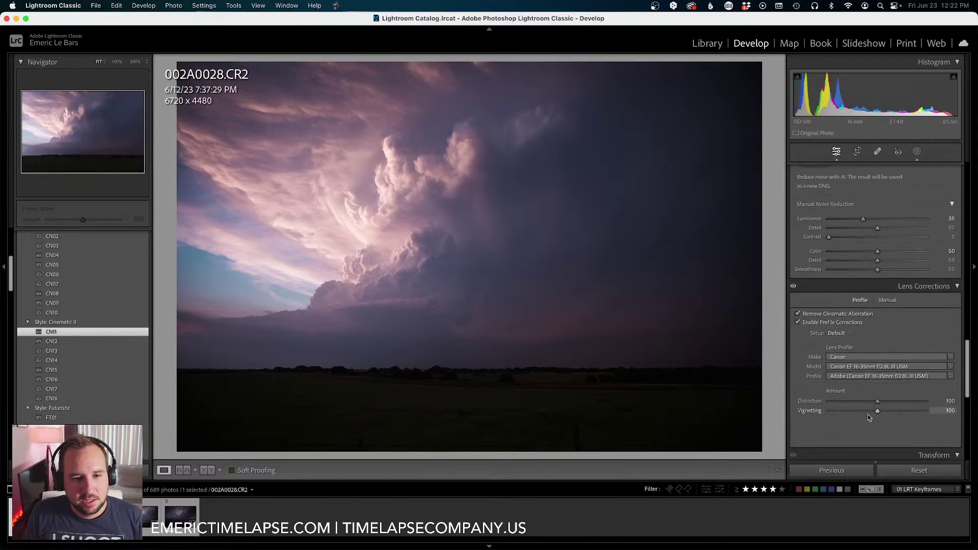
scroll(867, 418, down, 1)
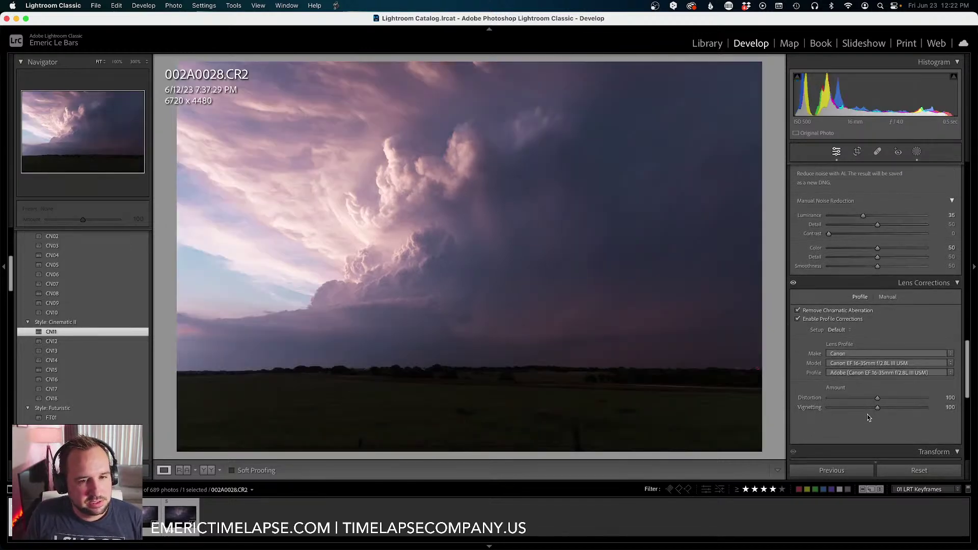
drag(862, 409, 860, 410)
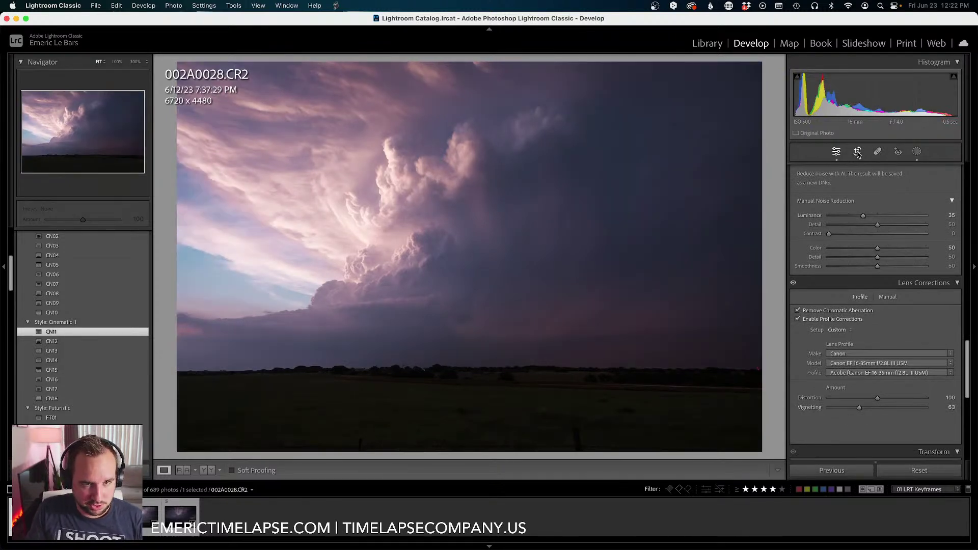
Try Auto straightening on the first keyframe's crop, undo it, and apply a very slight counterclockwise rotation by hand instead.
key(r)
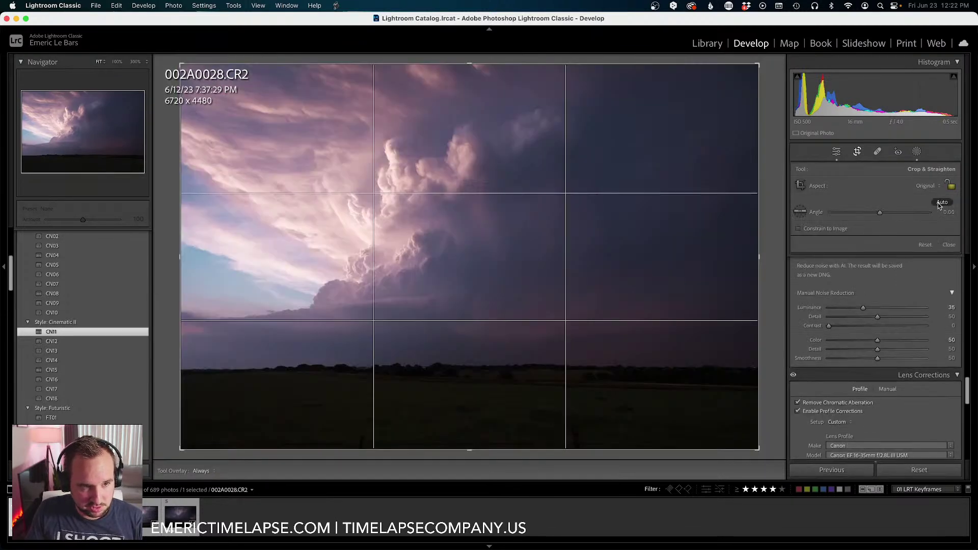
click(940, 204)
drag(755, 255, 757, 258)
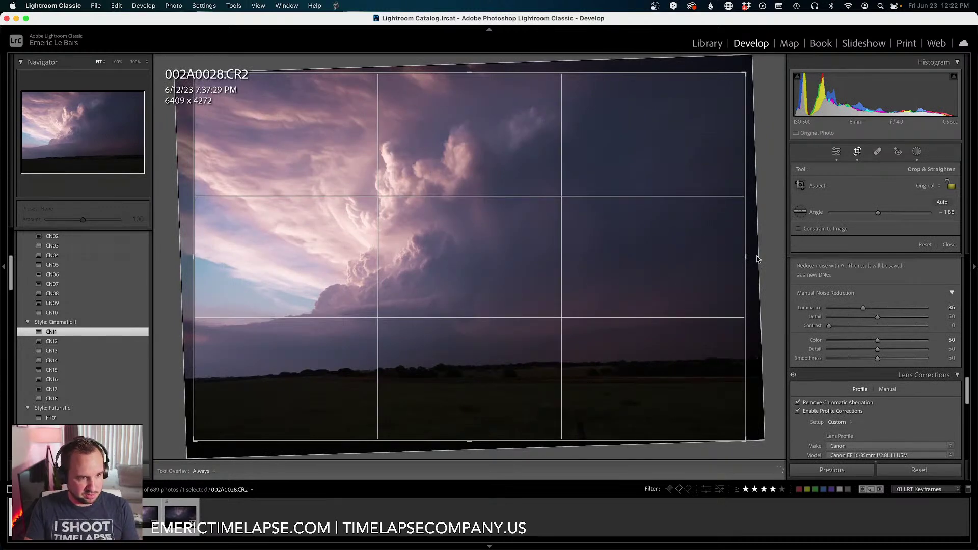
key(super+z)
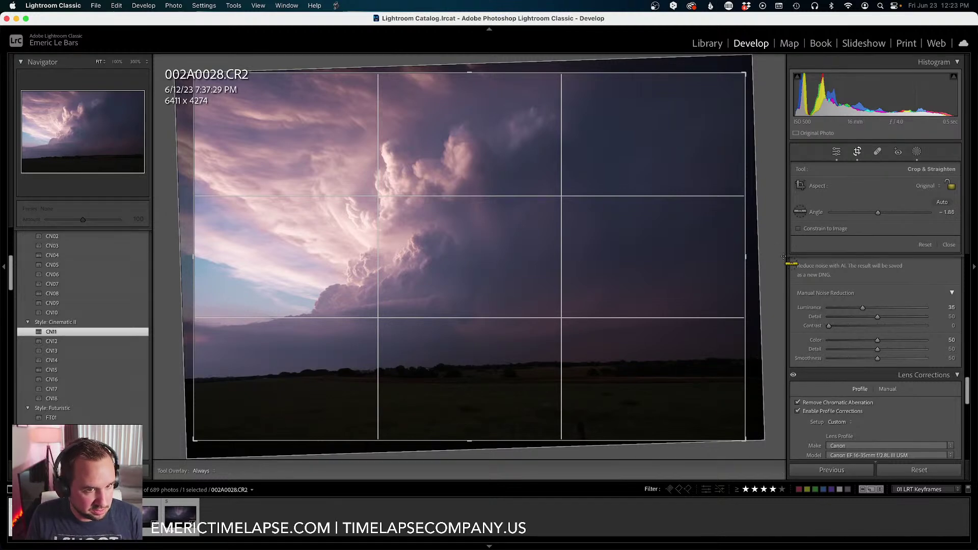
key(super+z)
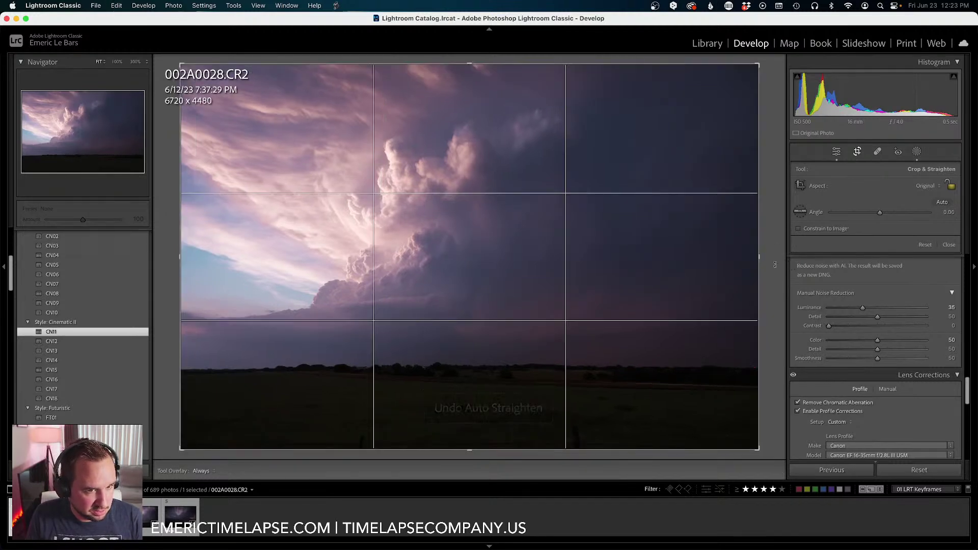
drag(776, 267, 767, 251)
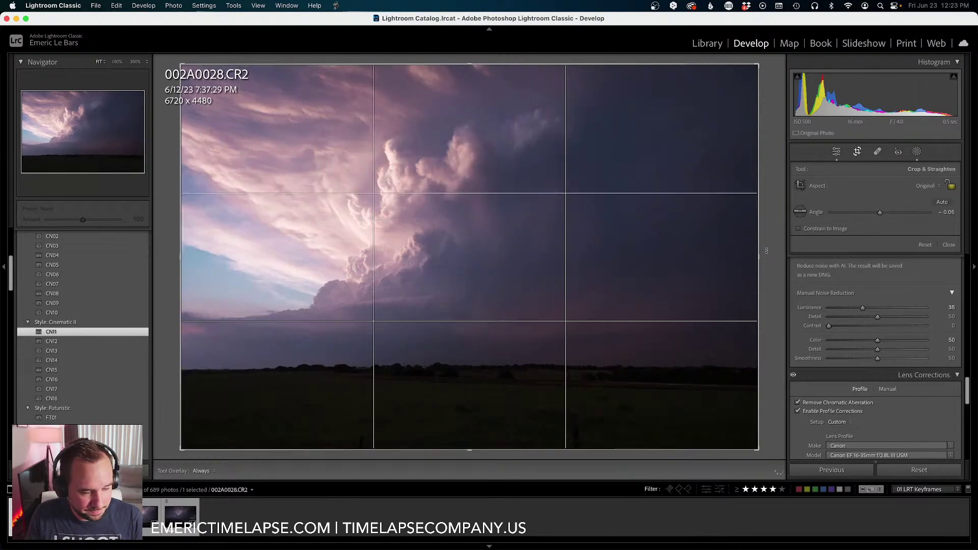
key(Return)
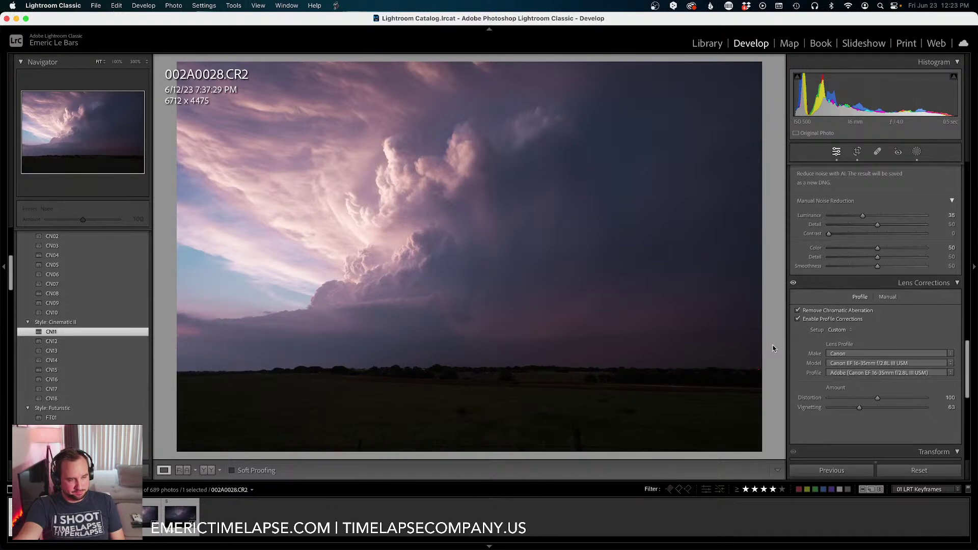
Compare the first keyframe before and after its adjustments, ending on the edited view.
key(backslash)
key(backslash)
key(backslash)
key(backslash)
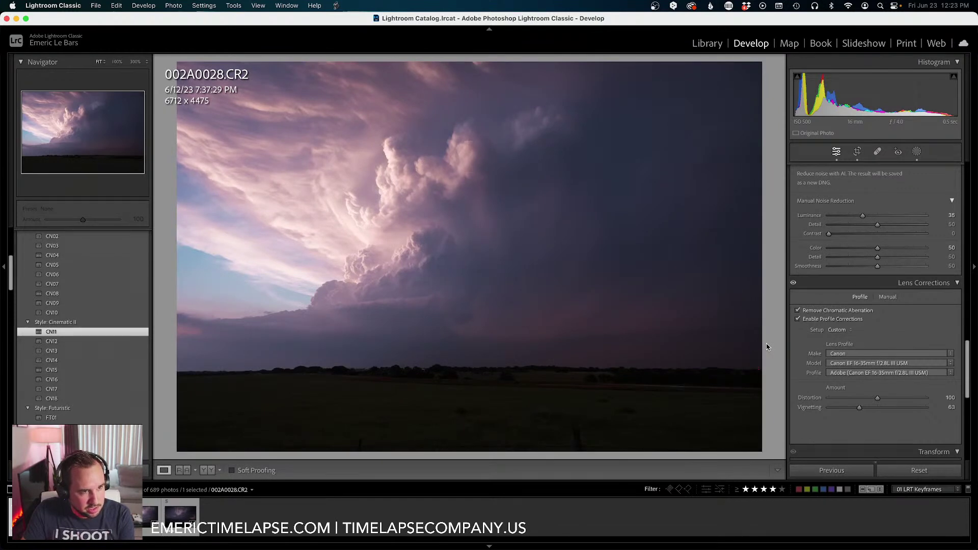
Reposition the upper linear gradient, LRT Mask 1, so it covers the whole sky and fades out at the horizon.
click(917, 152)
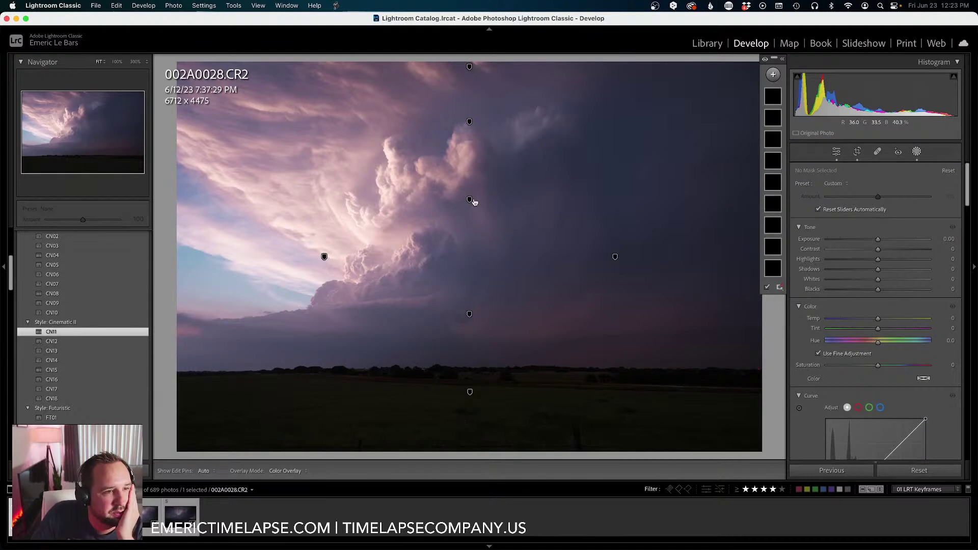
click(469, 201)
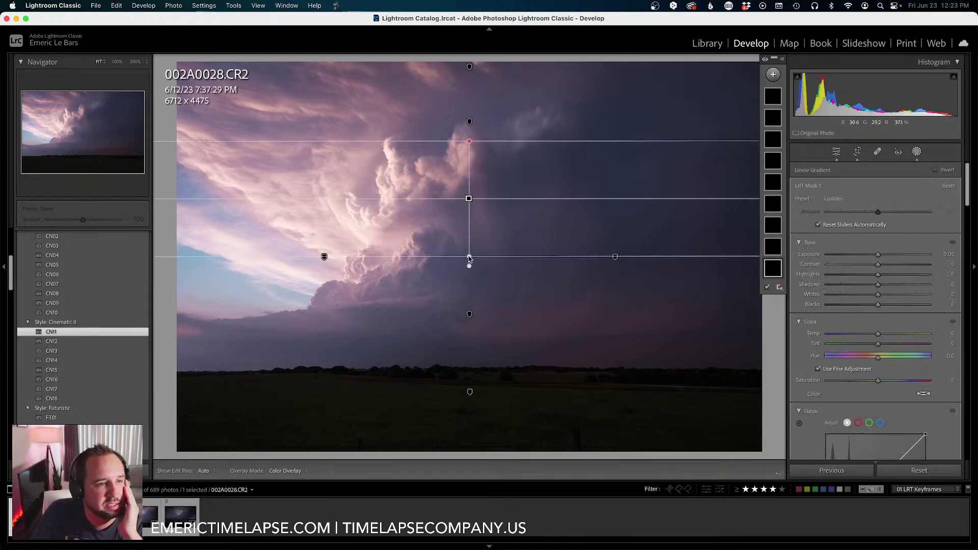
drag(468, 256, 482, 382)
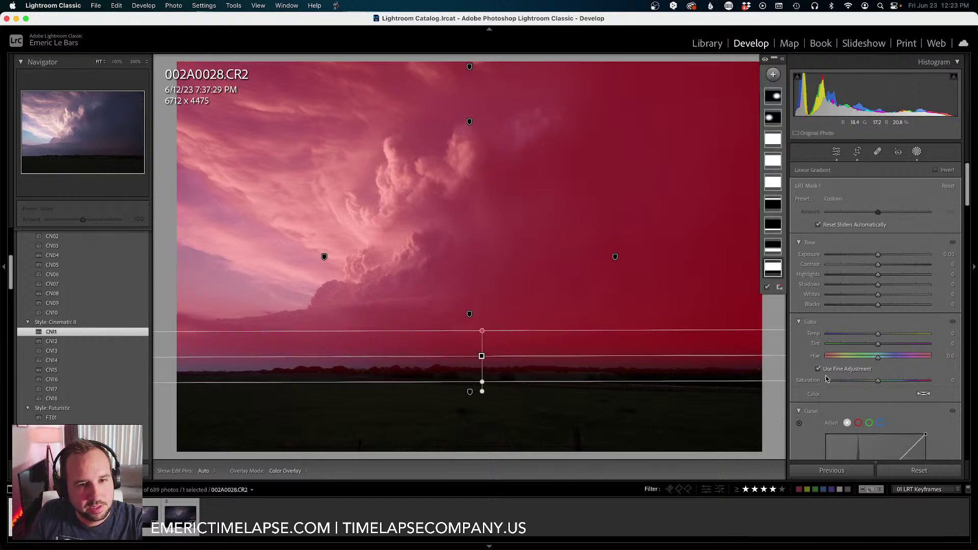
Set the sky gradient's Texture to 20, Clarity to 23 and Dehaze to 10.
scroll(820, 371, down, 5)
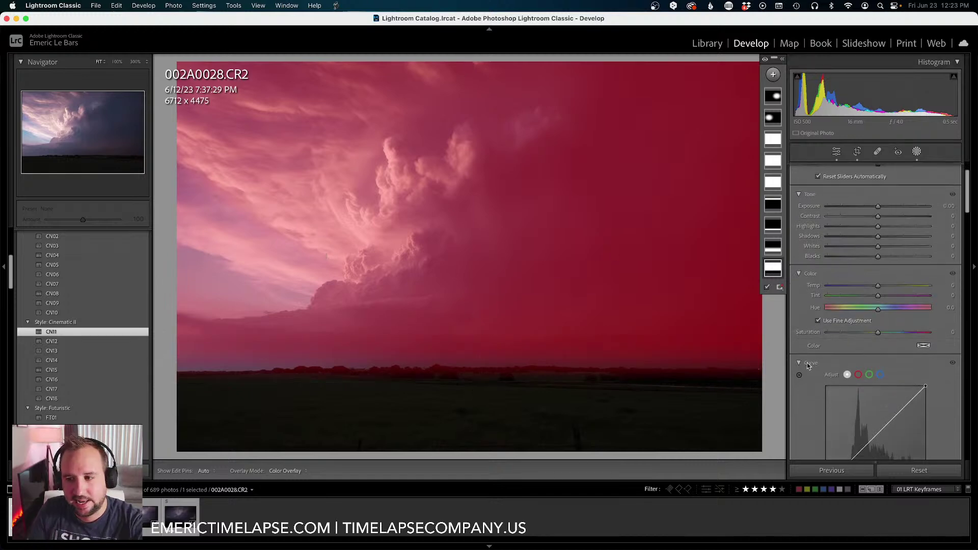
scroll(803, 355, down, 10)
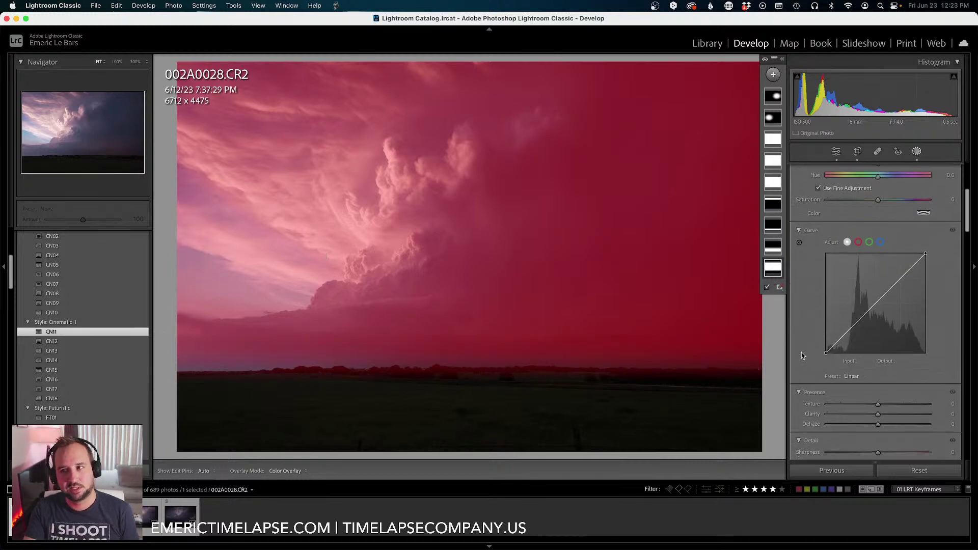
scroll(803, 355, down, 5)
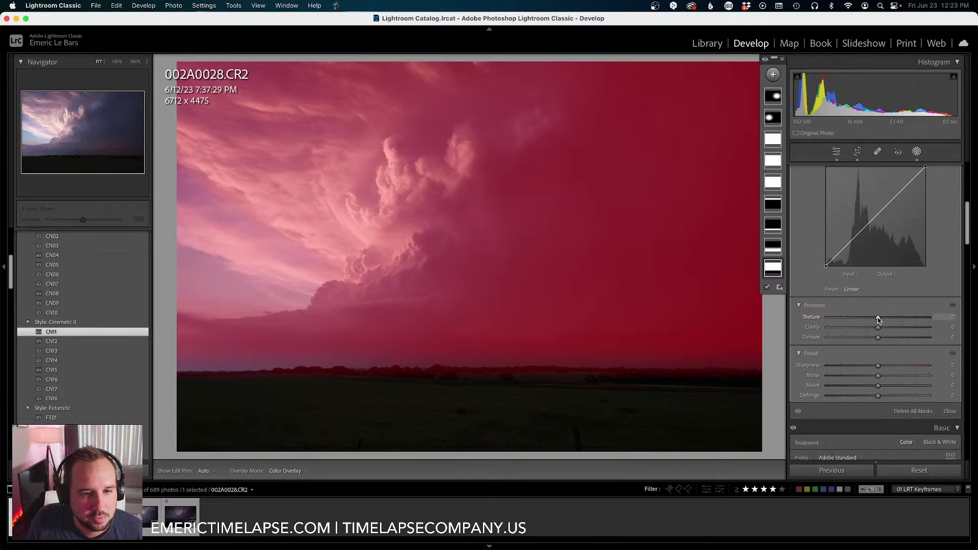
mouse_move(888, 319)
mouse_down()
mouse_move(880, 328)
mouse_move(891, 332)
mouse_up()
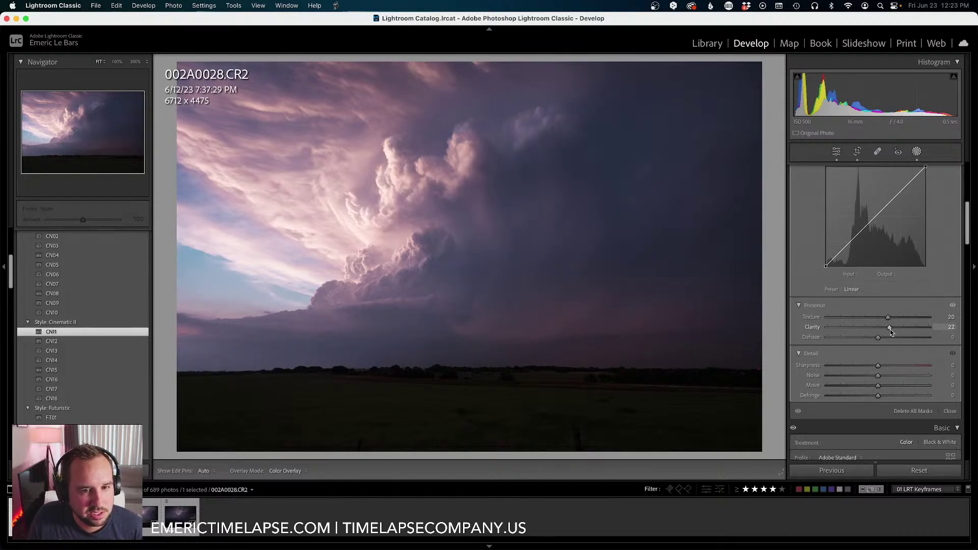
drag(878, 337, 883, 337)
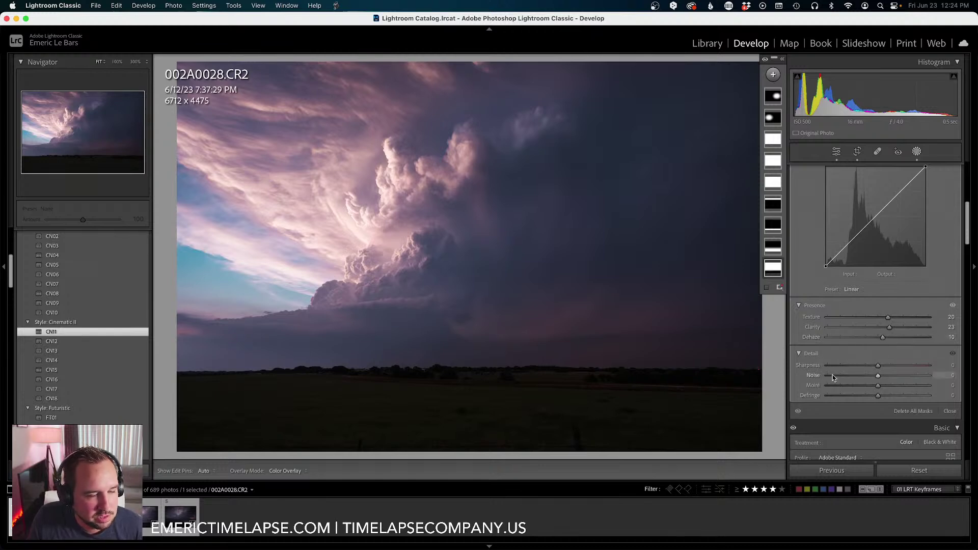
Try adjusting the Blacks of the sky gradient and return them to 0.
scroll(834, 377, up, 2)
scroll(834, 377, up, 8)
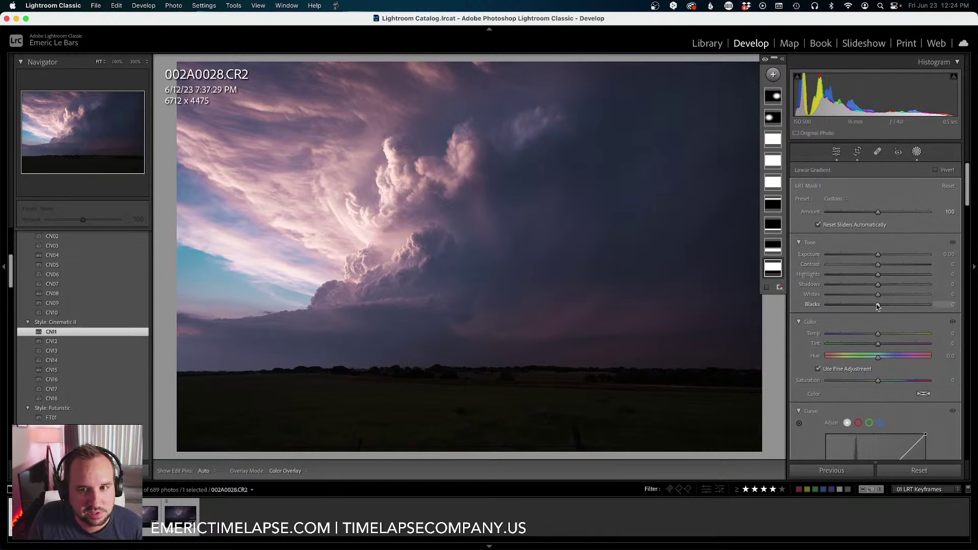
drag(877, 304, 877, 305)
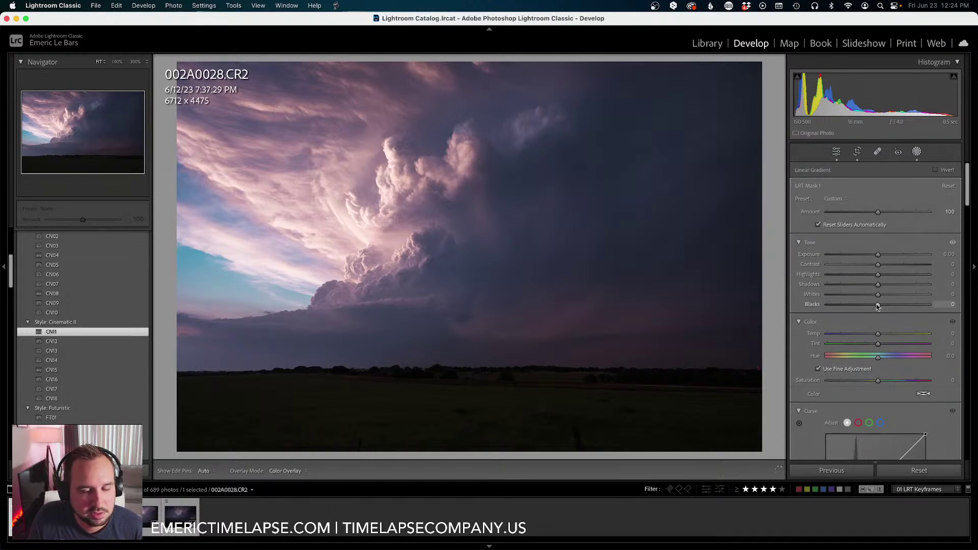
drag(877, 305, 875, 306)
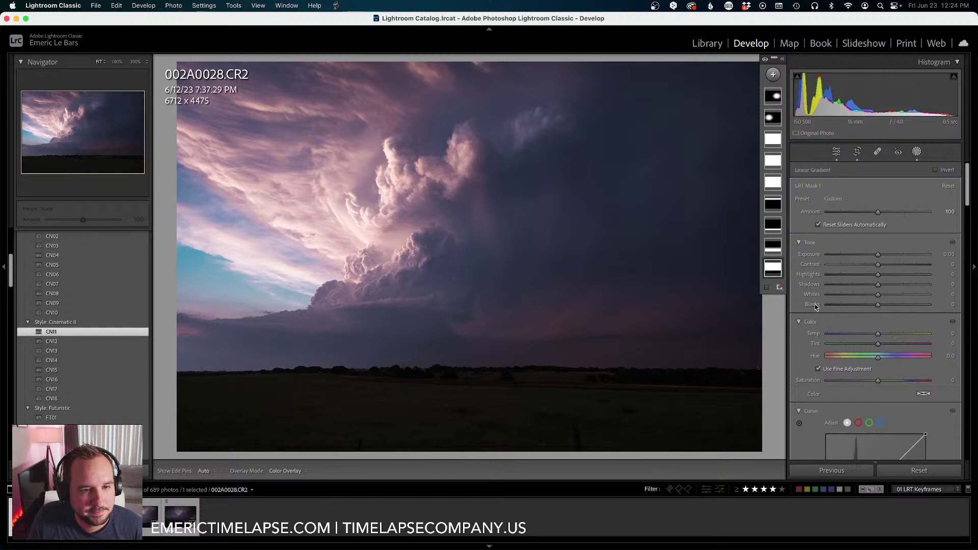
Shape the sky gradient's tone curve with a shadow point at input 80, output 75 and a highlight point at input 182, output 180.
scroll(816, 307, down, 6)
scroll(878, 353, up, 2)
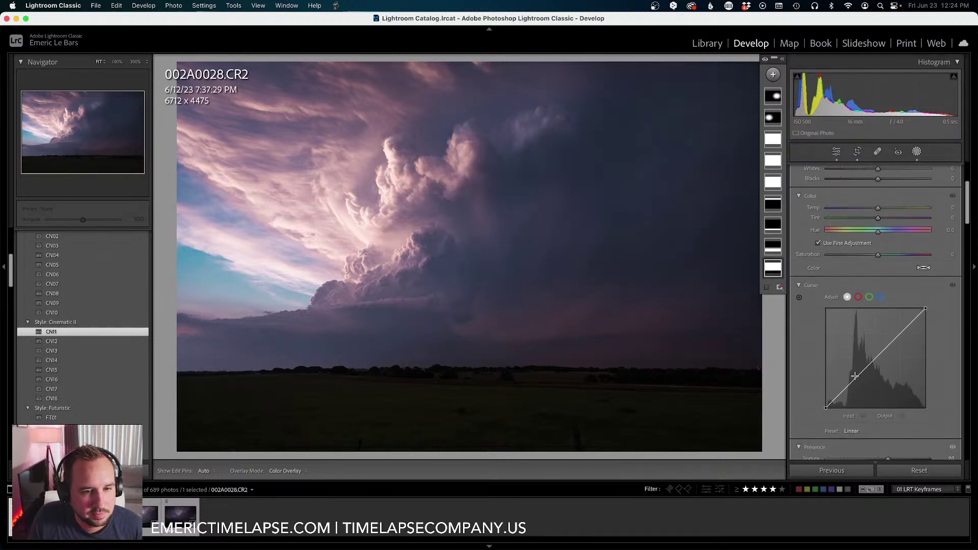
drag(858, 382, 857, 381)
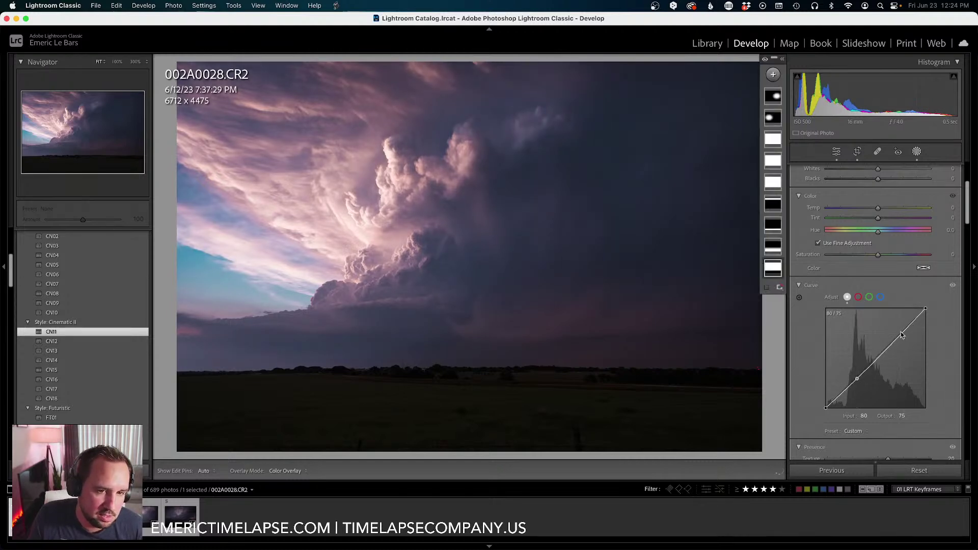
drag(898, 338, 896, 336)
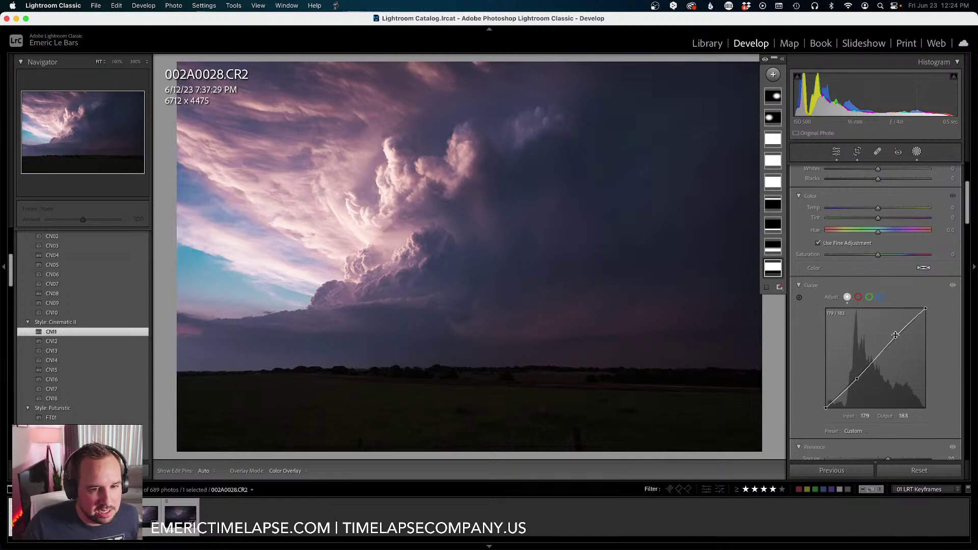
drag(895, 335, 897, 337)
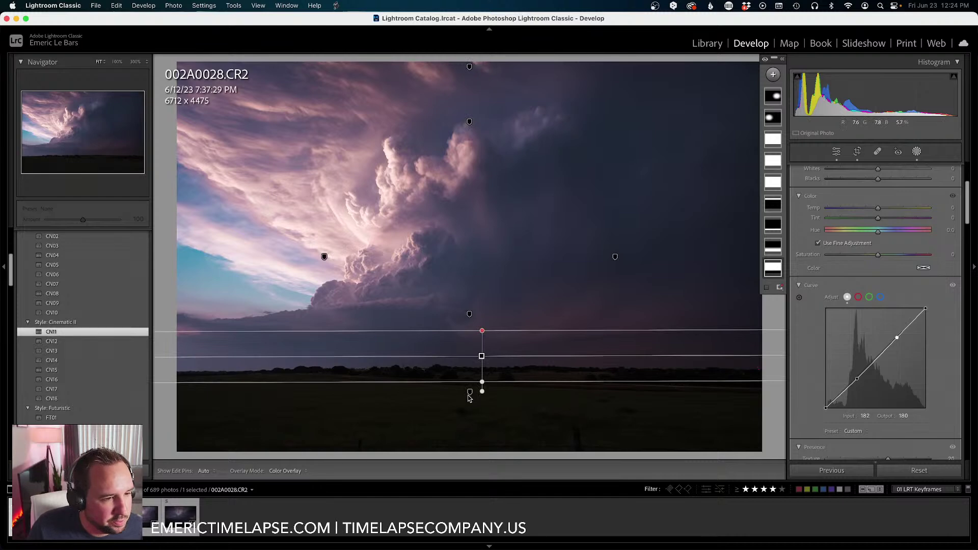
Place the lower linear gradient over the field up to the horizon and set its Exposure to 0.48.
drag(470, 392, 463, 379)
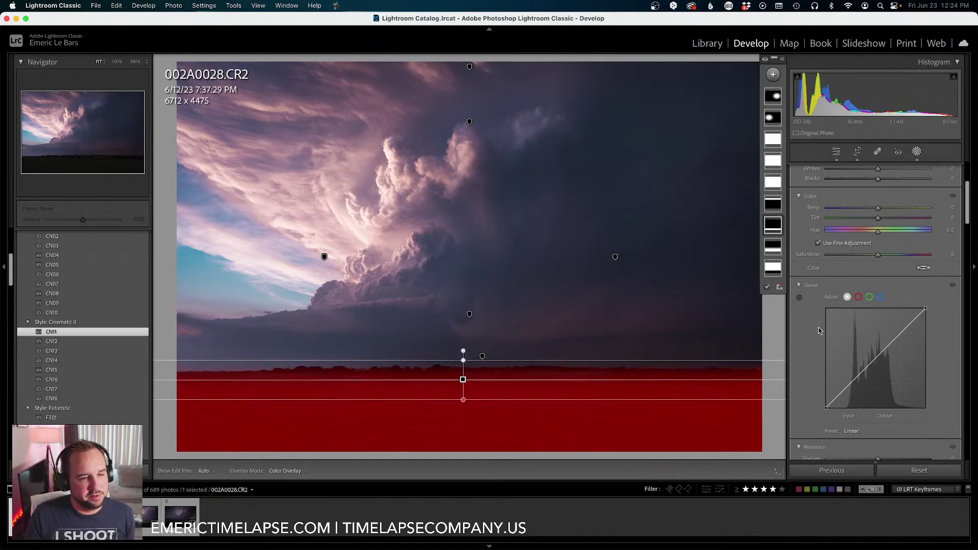
scroll(846, 311, up, 5)
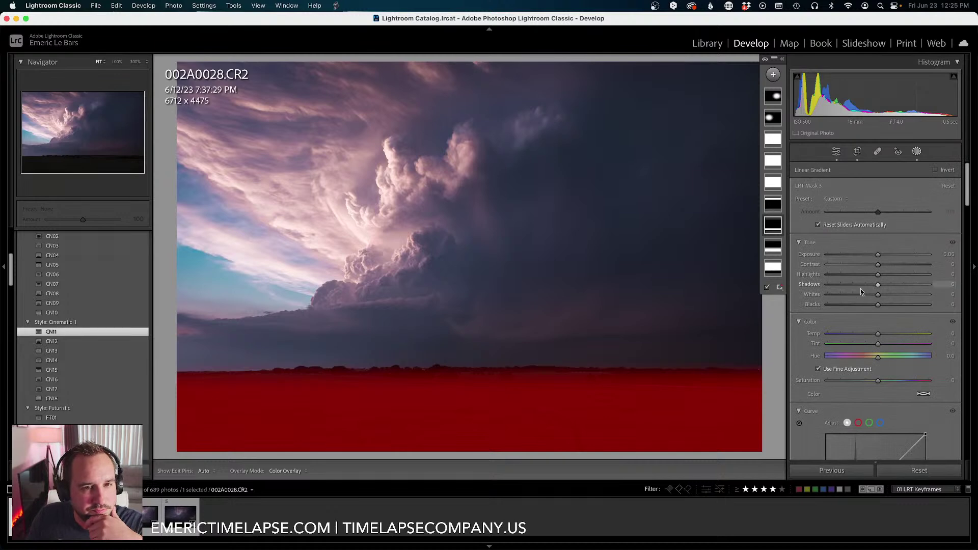
drag(878, 255, 912, 260)
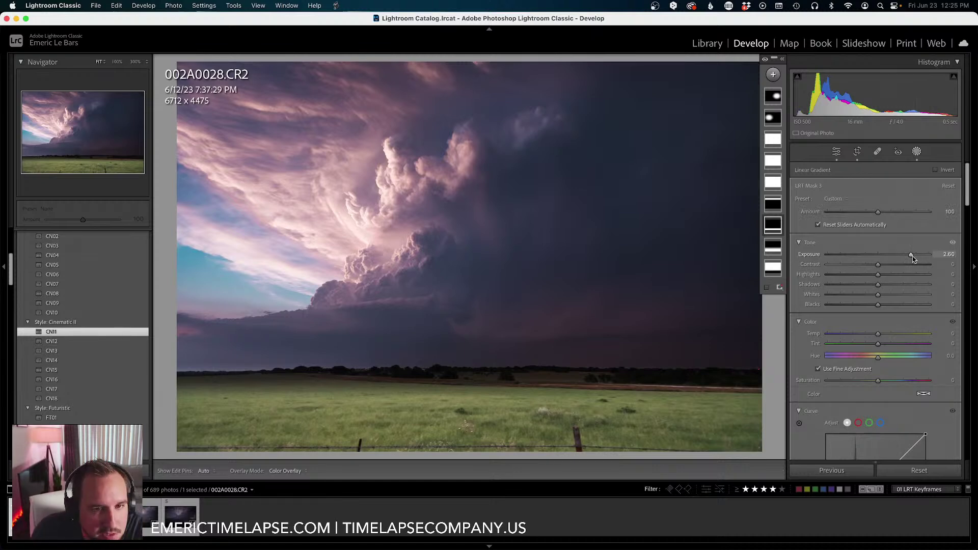
click(885, 254)
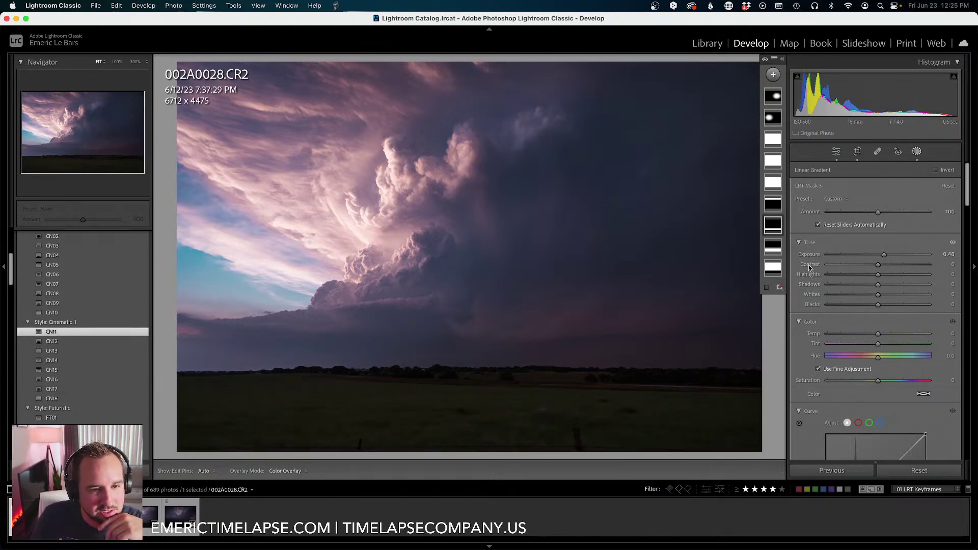
Compare the image with the mask adjustments off and on.
scroll(809, 266, down, 5)
scroll(808, 266, down, 5)
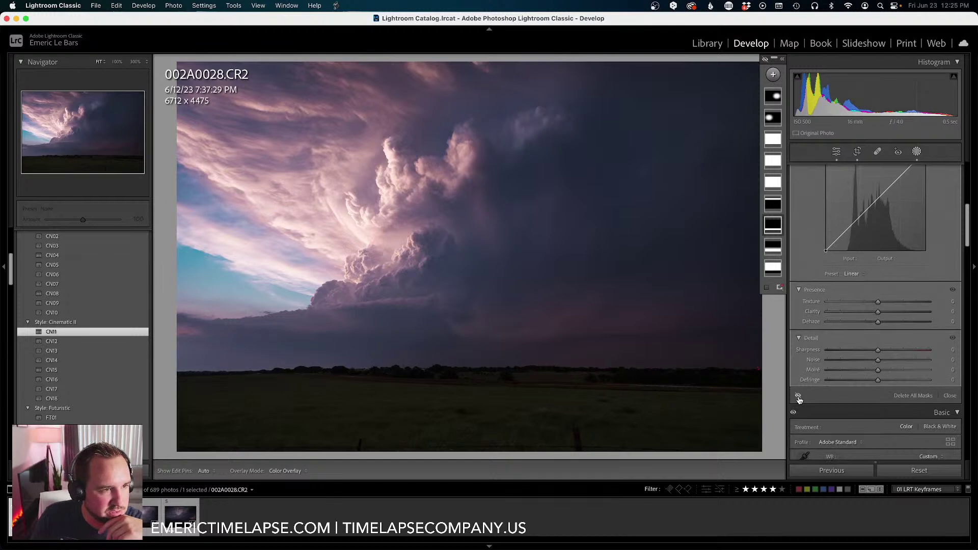
click(798, 397)
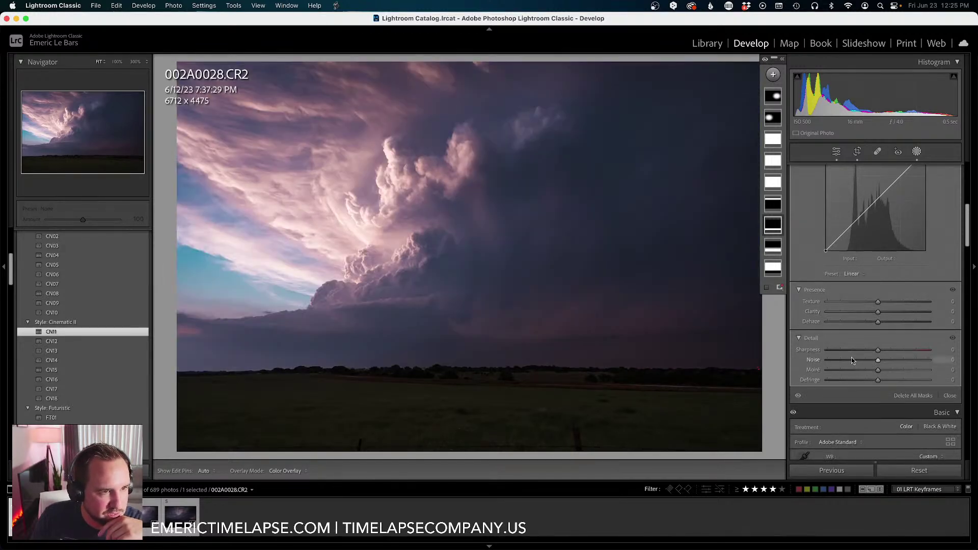
Shift the foreground gradient slightly upward so it meets the horizon, and finish editing that mask.
scroll(856, 371, up, 5)
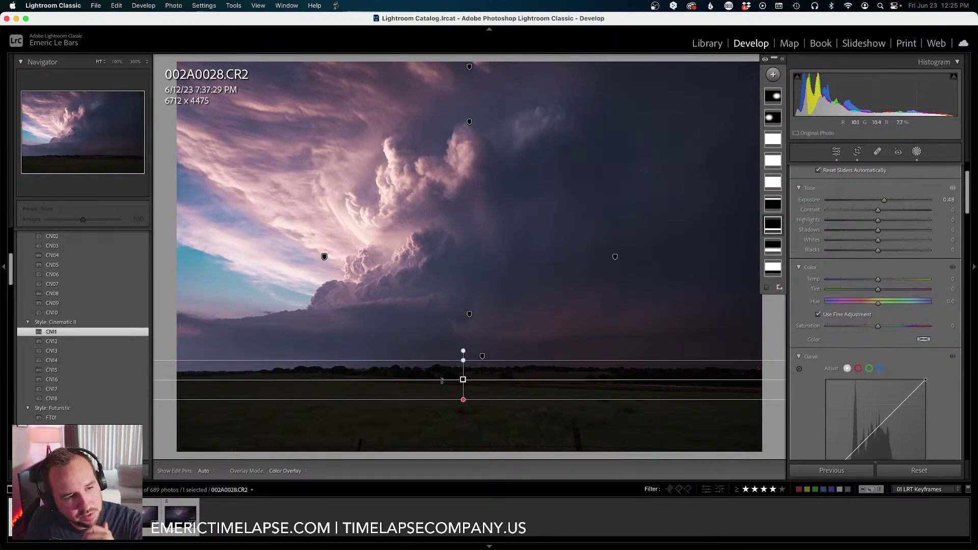
mouse_move(463, 380)
mouse_down()
mouse_move(458, 424)
mouse_move(460, 378)
mouse_up()
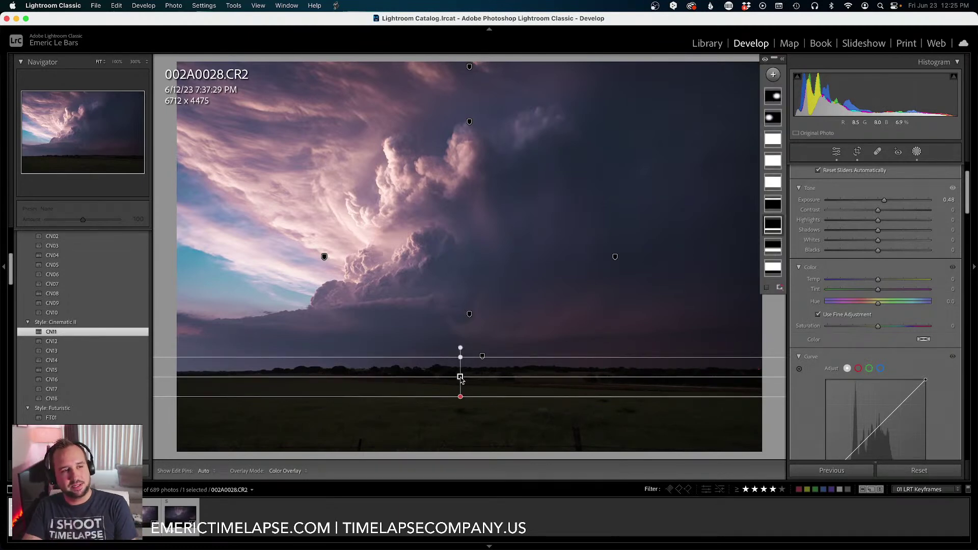
key(o)
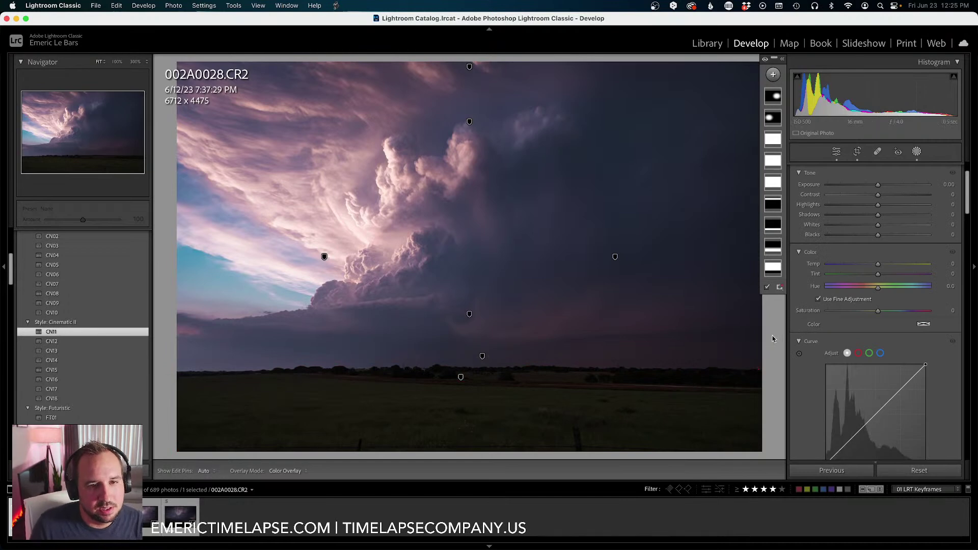
Leave masking and, in the Basic adjustments, warm the Temp to 5,438, set Highlights to -93 and Shadows to +32.
key(shift+w)
scroll(821, 324, up, 3)
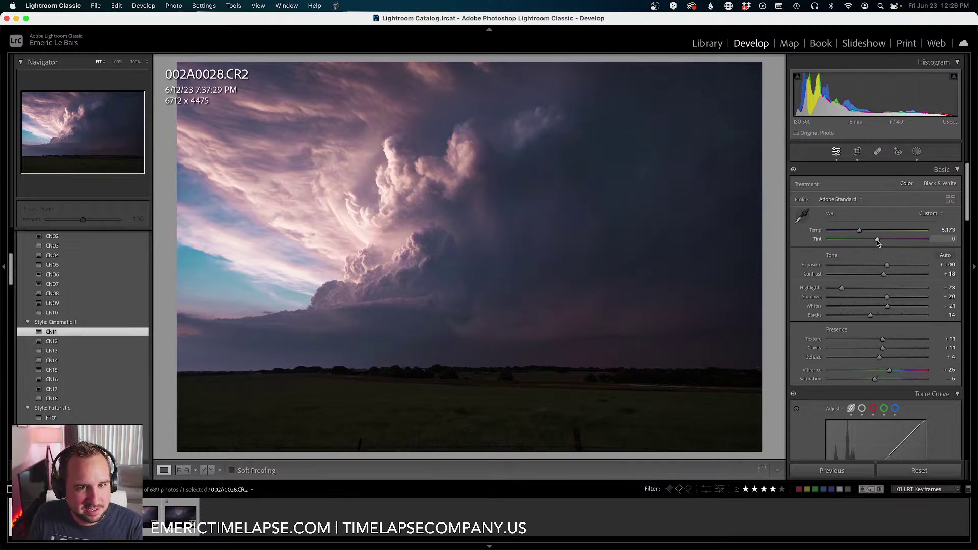
drag(879, 240, 862, 233)
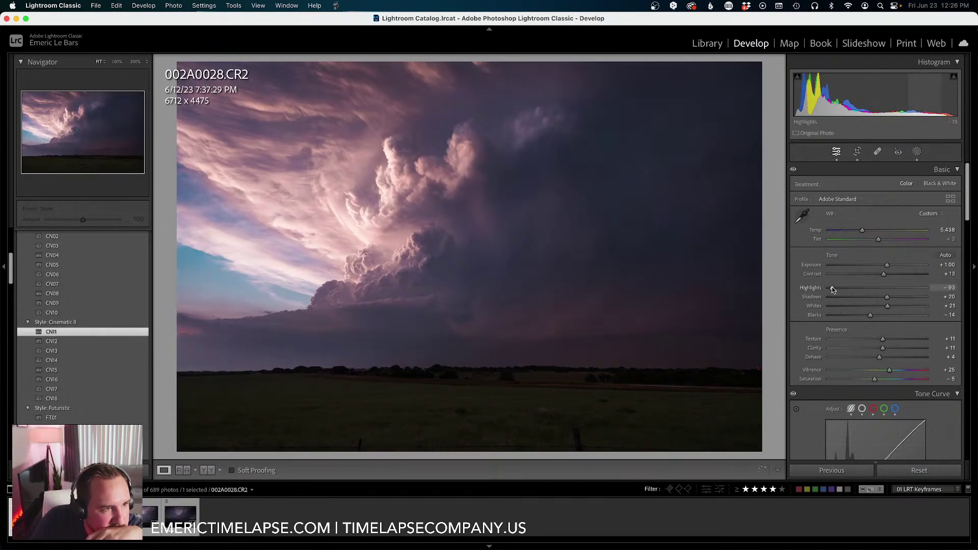
drag(887, 298, 900, 297)
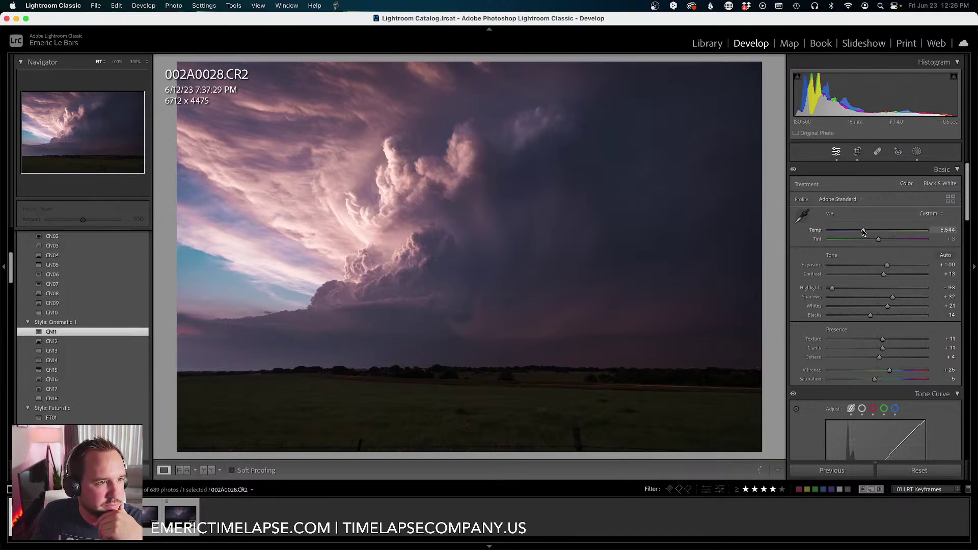
Apply the Auto white balance, fine-tune Temp to 5,286, and compare the image before and after editing.
drag(862, 229, 869, 230)
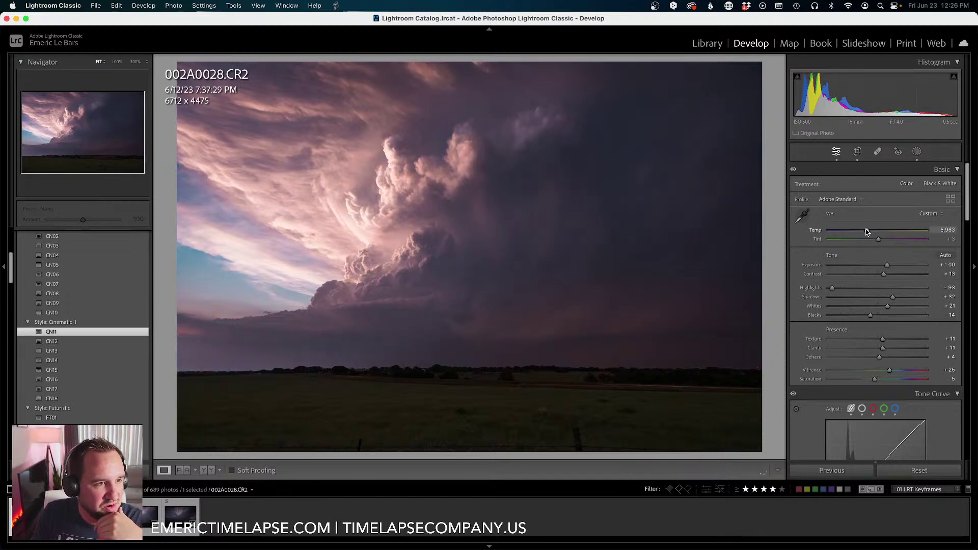
click(927, 215)
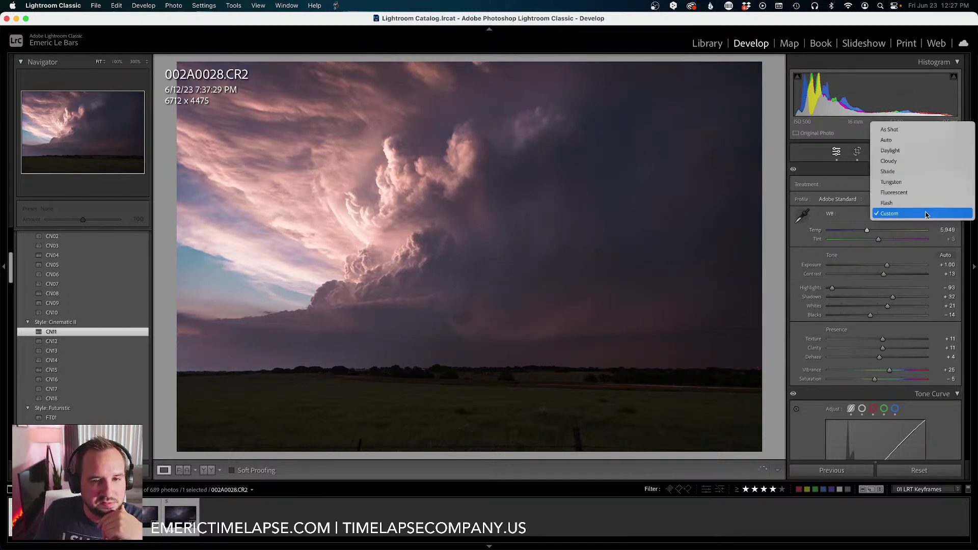
click(898, 142)
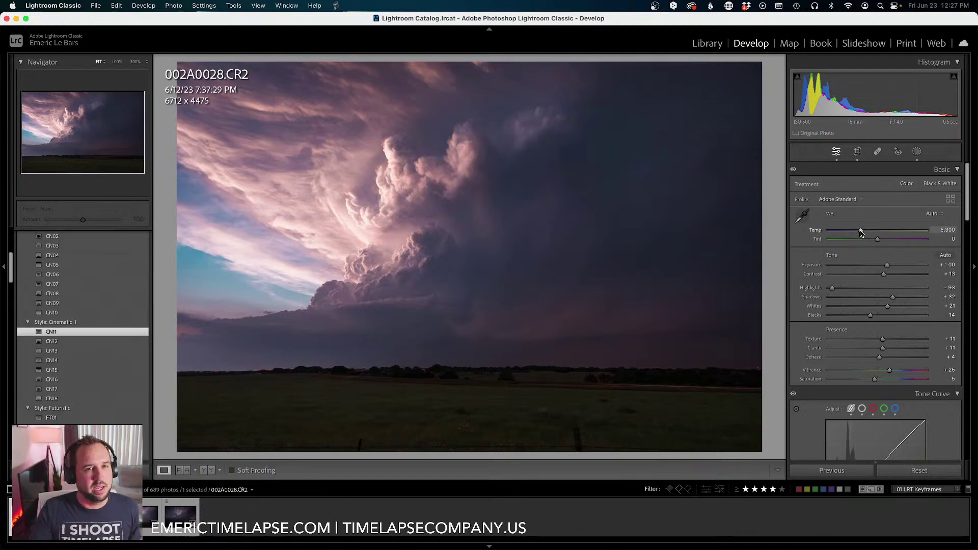
drag(861, 233, 861, 232)
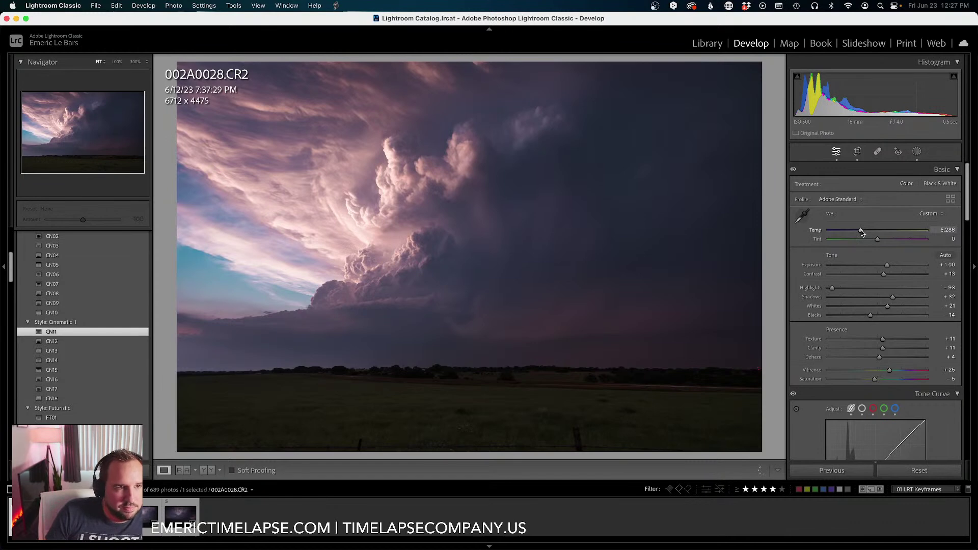
key(backslash)
key(backslash)
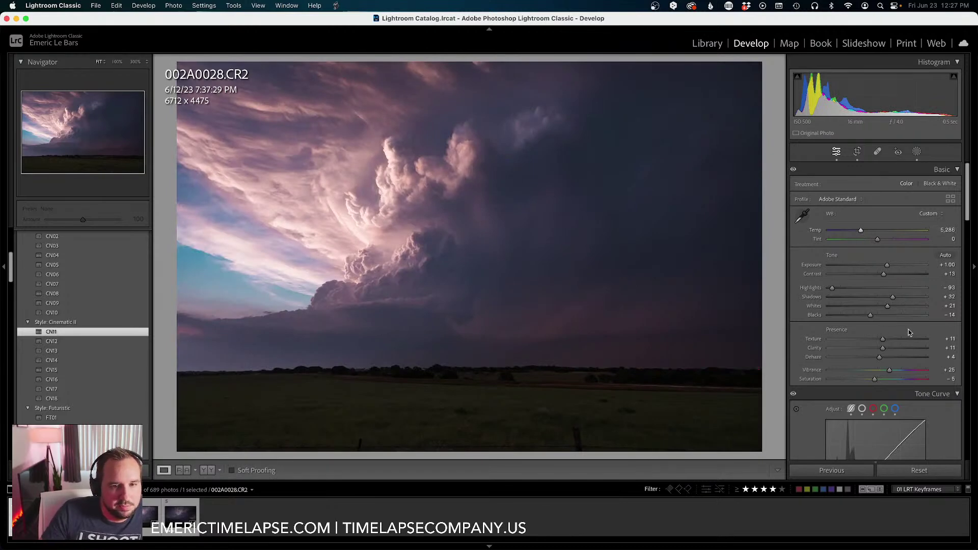
Set the HSL Saturation to Red +18, Orange +16, Magenta +14 and Purple +16.
scroll(848, 371, down, 3)
scroll(848, 371, down, 10)
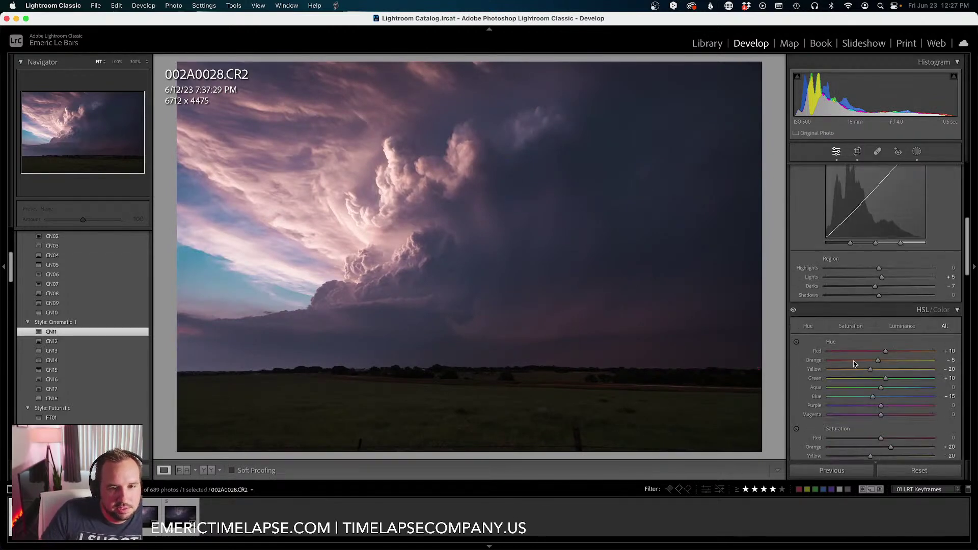
scroll(854, 359, down, 1)
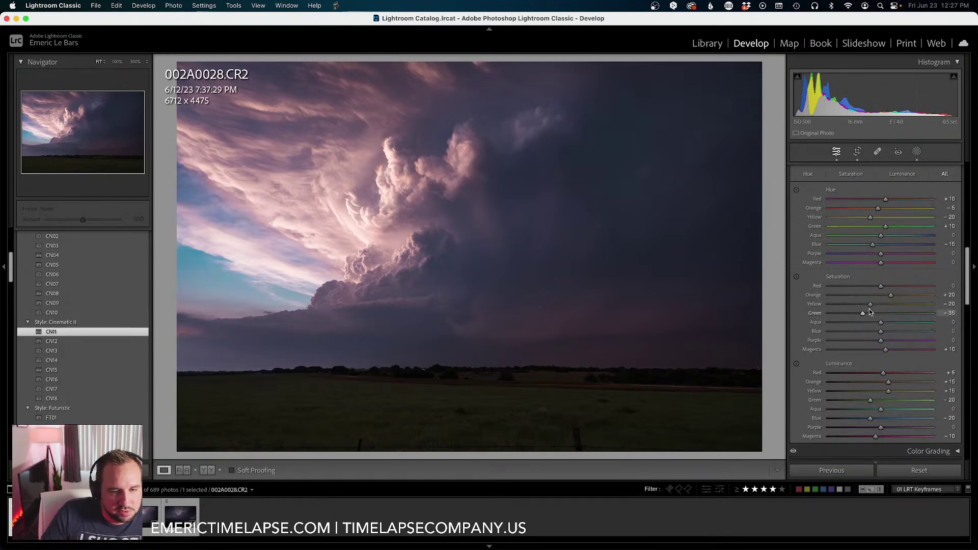
mouse_move(881, 286)
mouse_down()
mouse_move(942, 290)
mouse_move(889, 291)
mouse_up()
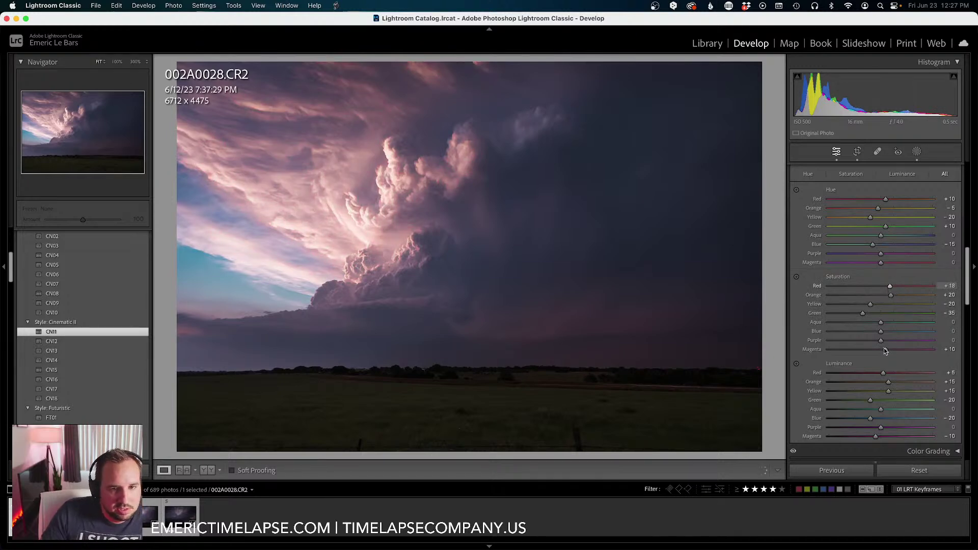
mouse_move(891, 297)
mouse_down()
mouse_move(963, 297)
mouse_move(888, 301)
mouse_up()
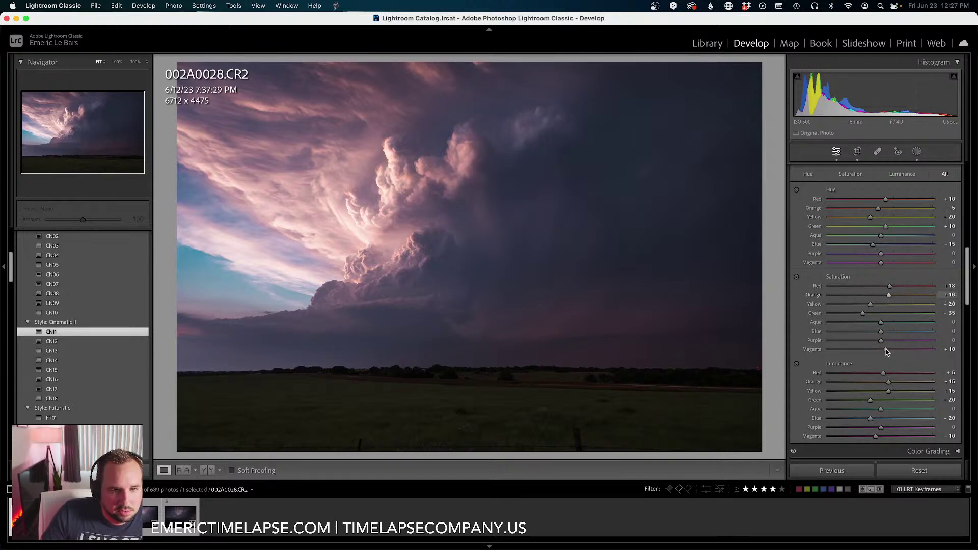
mouse_move(886, 350)
mouse_down()
mouse_move(977, 351)
mouse_move(889, 352)
mouse_move(963, 340)
mouse_move(889, 343)
mouse_up()
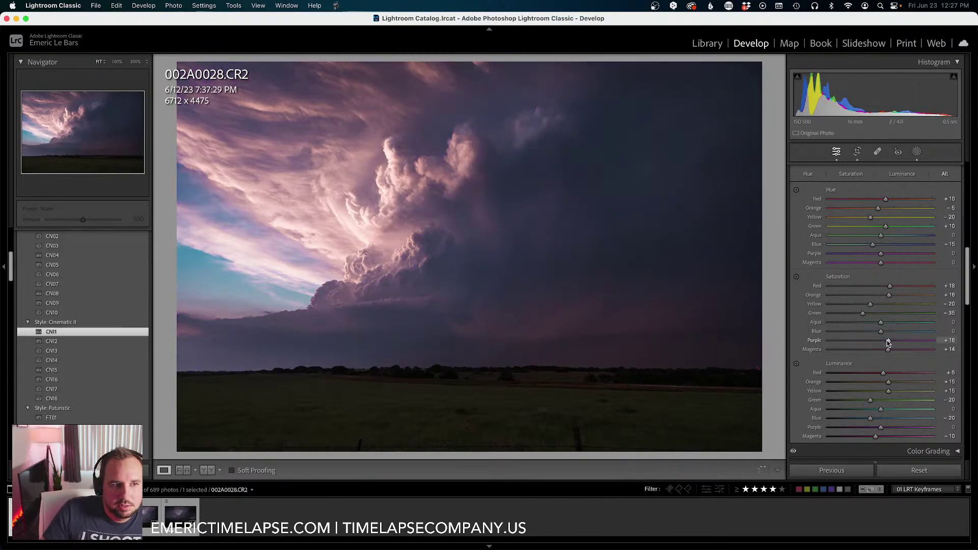
Set the HSL Luminance to Red -7, Orange +11, Yellow +13 and Magenta -11, and compare with the unedited image.
scroll(887, 341, up, 3)
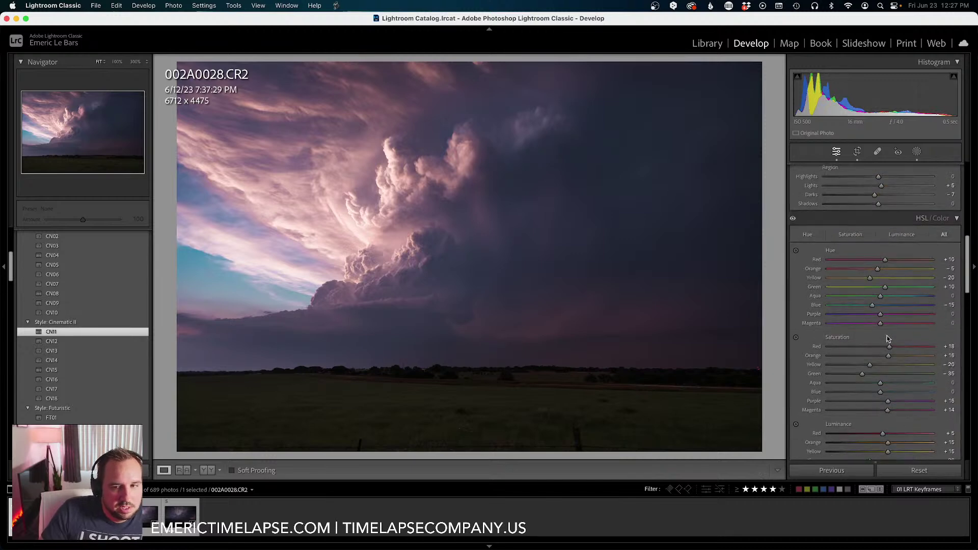
scroll(884, 336, down, 2)
scroll(881, 332, down, 1)
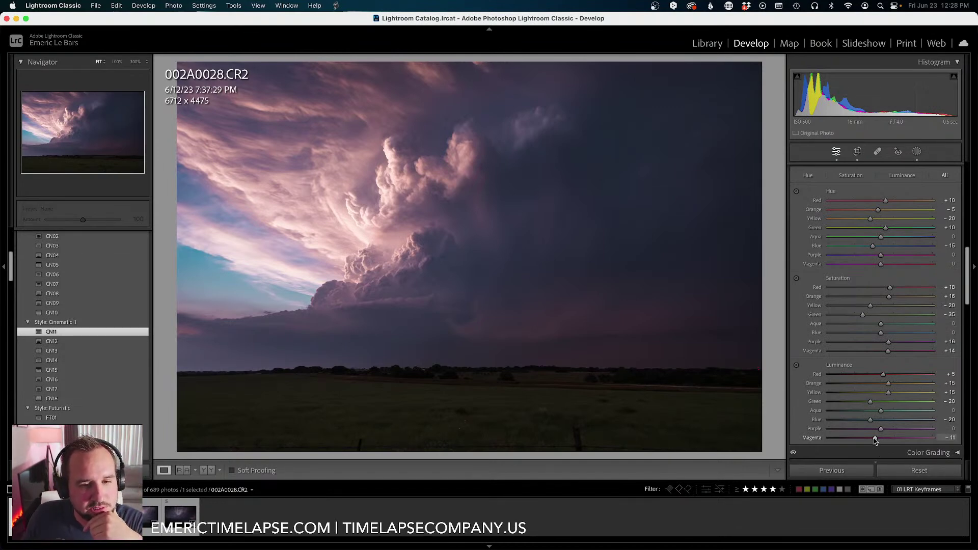
mouse_move(884, 375)
mouse_down()
mouse_move(873, 376)
mouse_move(887, 383)
mouse_up()
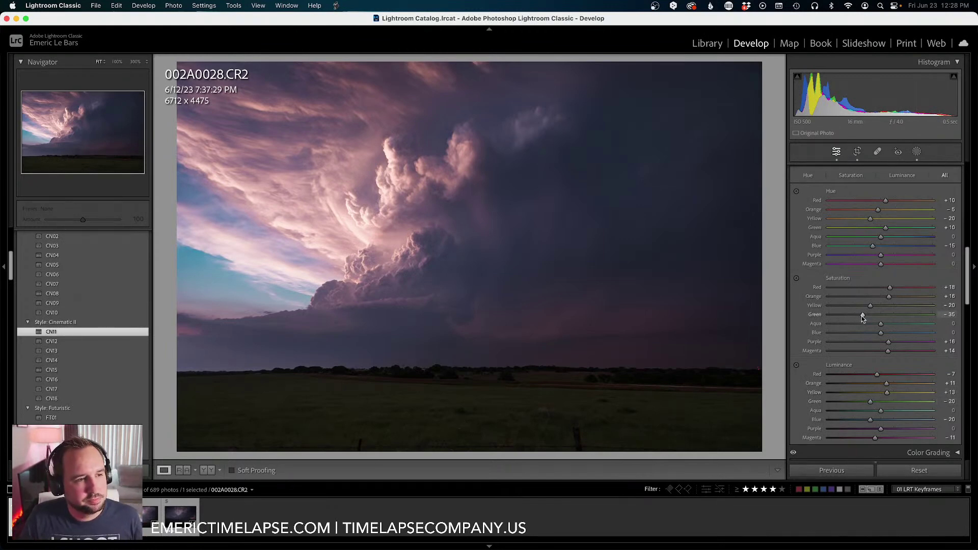
key(backslash)
key(backslash)
key(backslash)
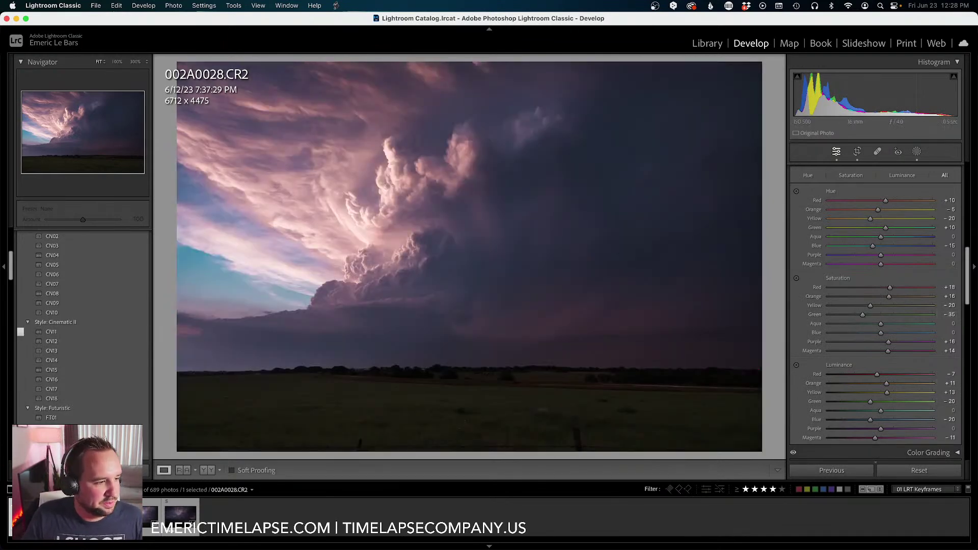
Sync the edits from 002A0028.CR2 to the next keyframe, 002A0200.CR2, with the 01 LRTimelapse Sync Keyframes script.
key(super+a)
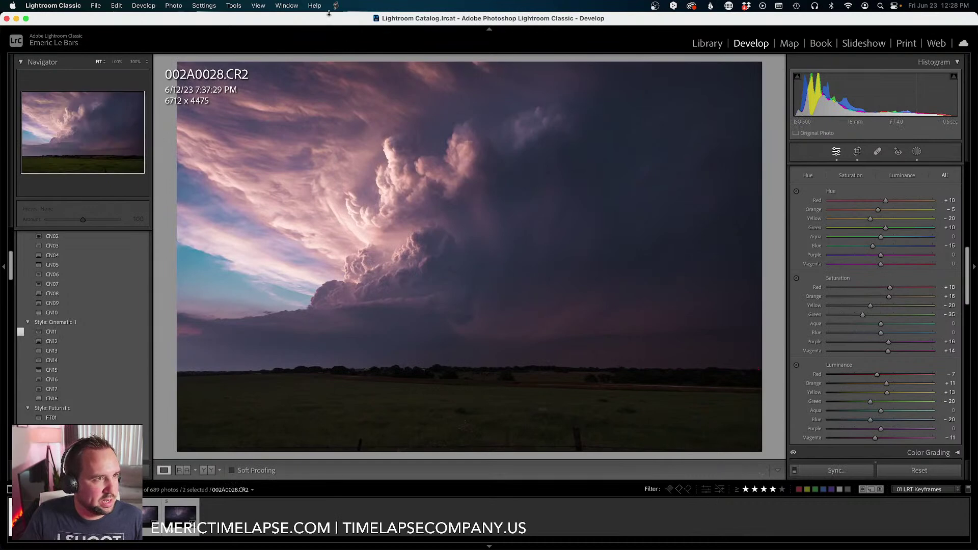
click(335, 6)
click(343, 46)
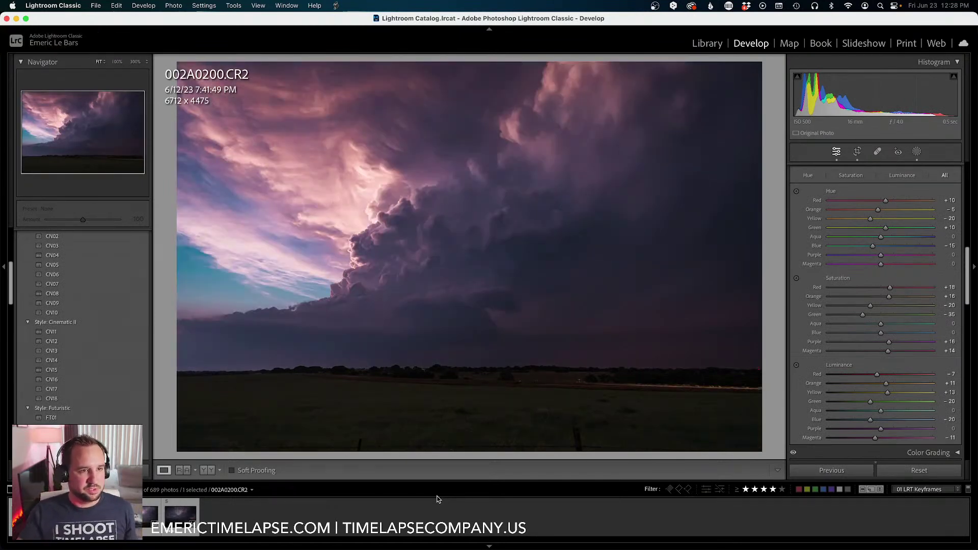
Compare 002A0200.CR2 before and after editing, then set its Tint to -6 and Temp to 5,170.
scroll(887, 317, up, 1)
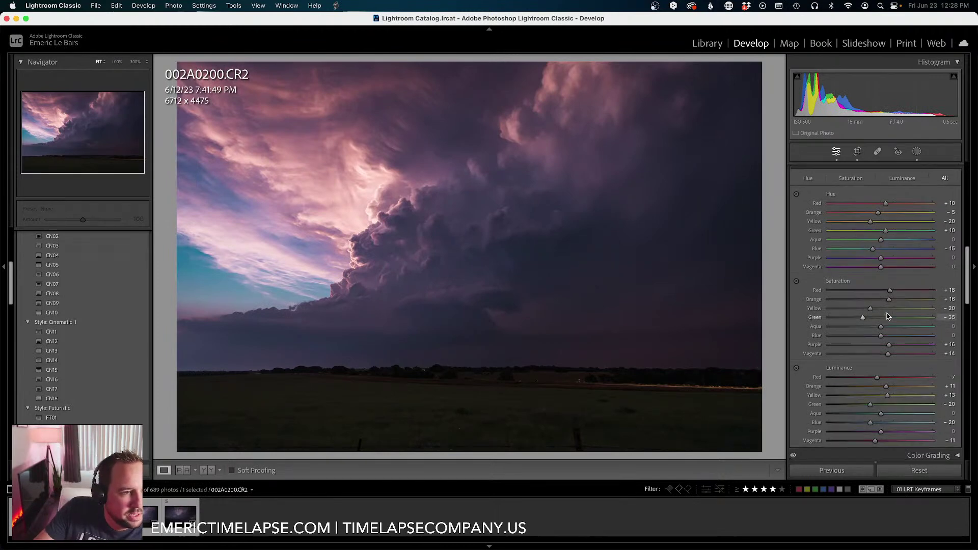
scroll(888, 317, up, 10)
scroll(883, 317, up, 10)
key(backslash)
key(backslash)
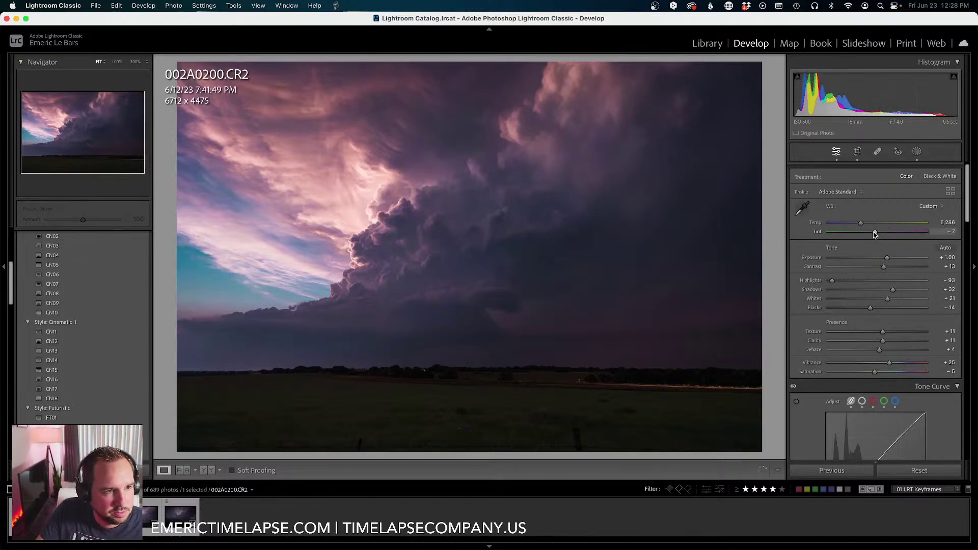
drag(875, 234, 876, 234)
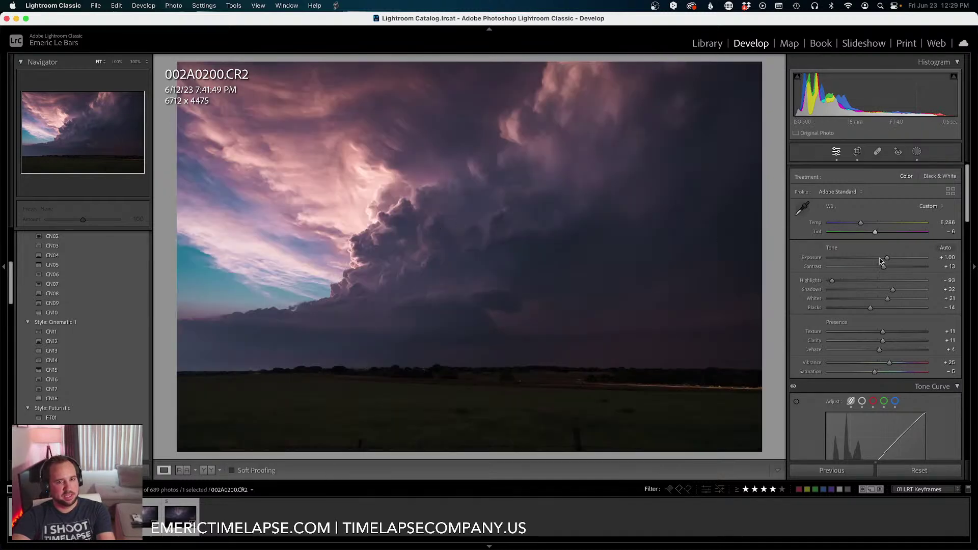
key(F2)
key(F2)
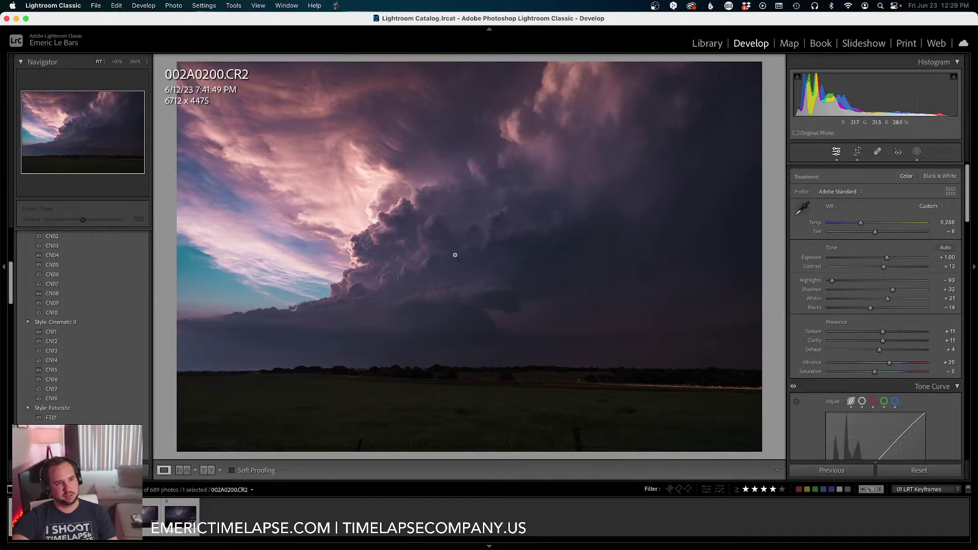
scroll(816, 255, up, 1)
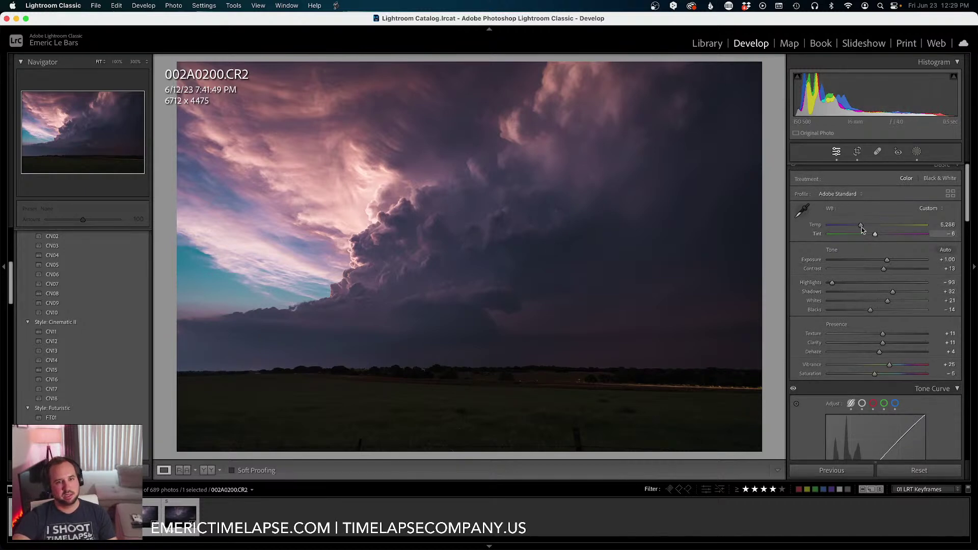
drag(860, 226, 858, 225)
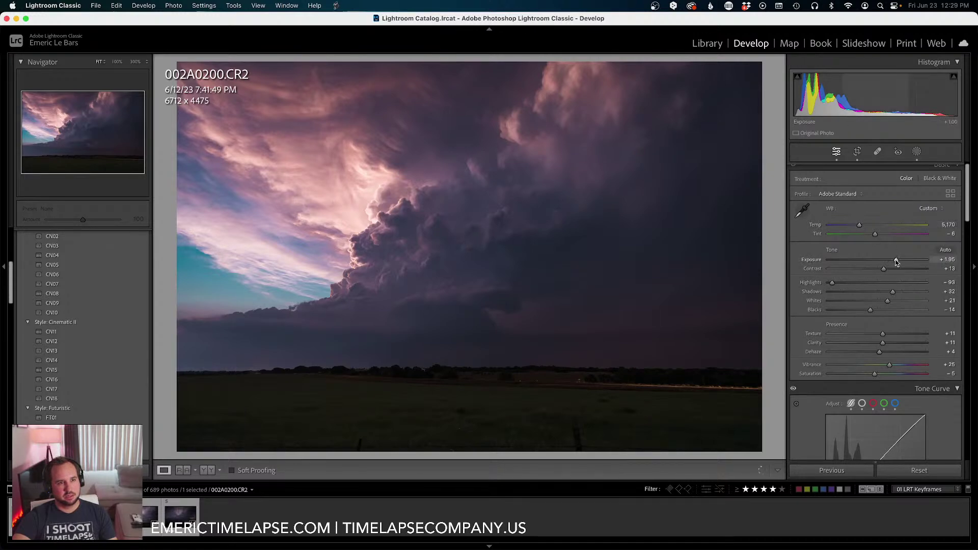
Set 002A0200.CR2's Exposure to +1.15, Contrast to +15 and Shadows to +39.
drag(897, 262, 889, 262)
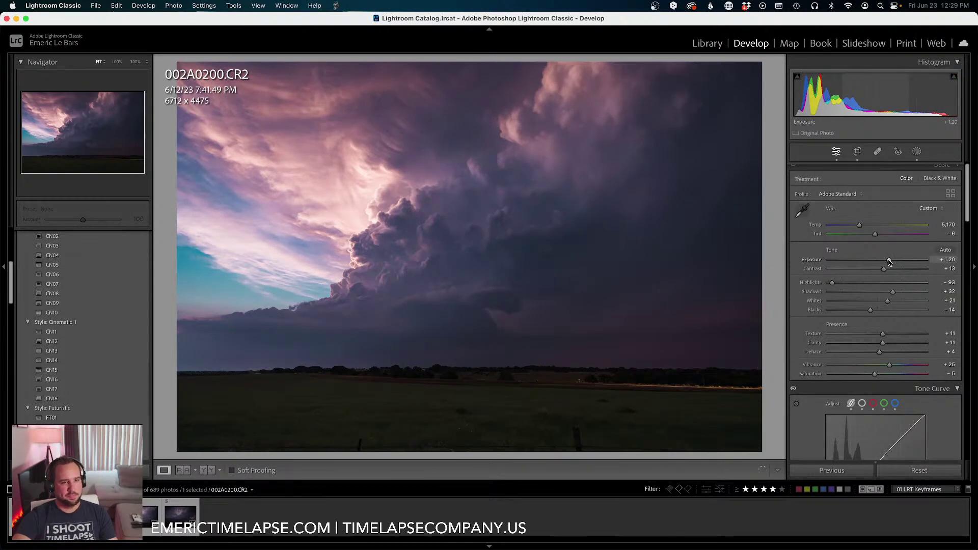
drag(894, 293, 938, 295)
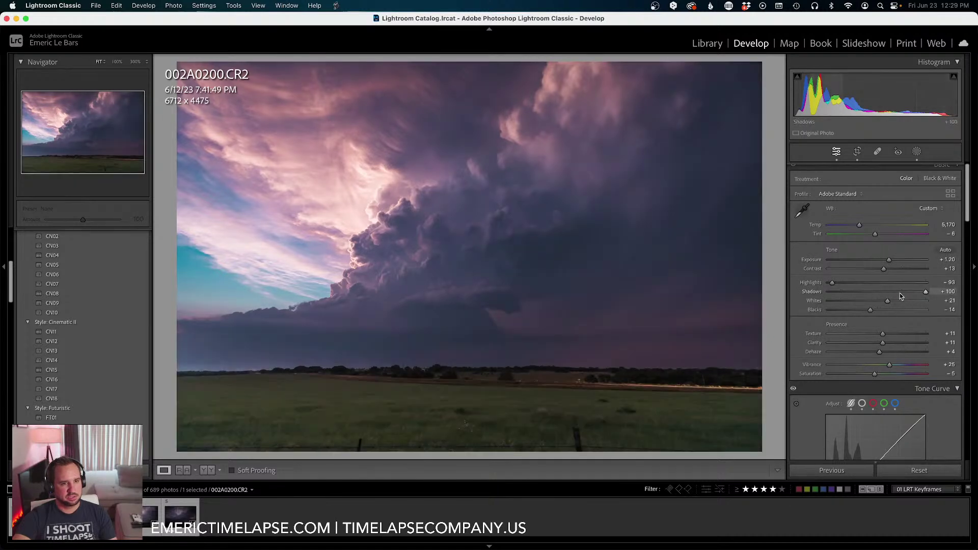
click(897, 292)
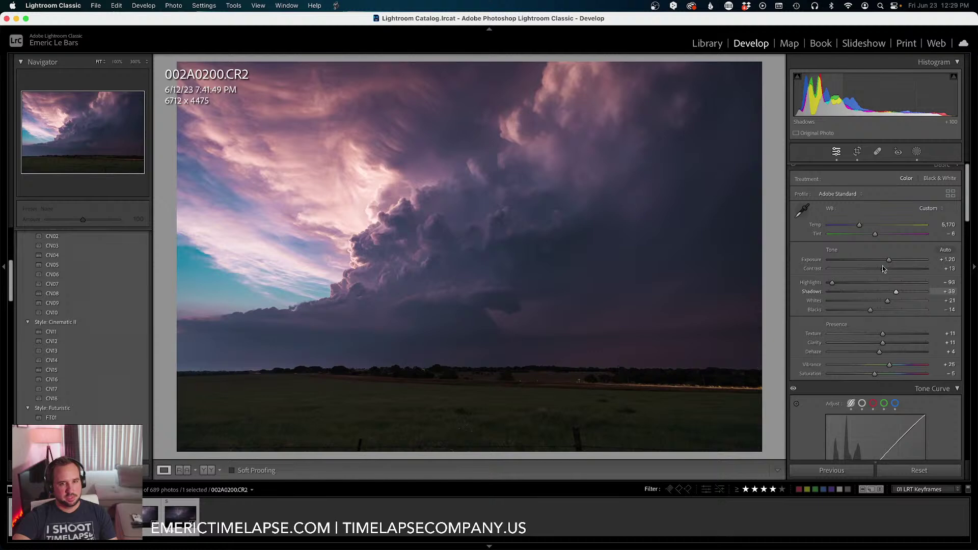
drag(885, 267, 885, 268)
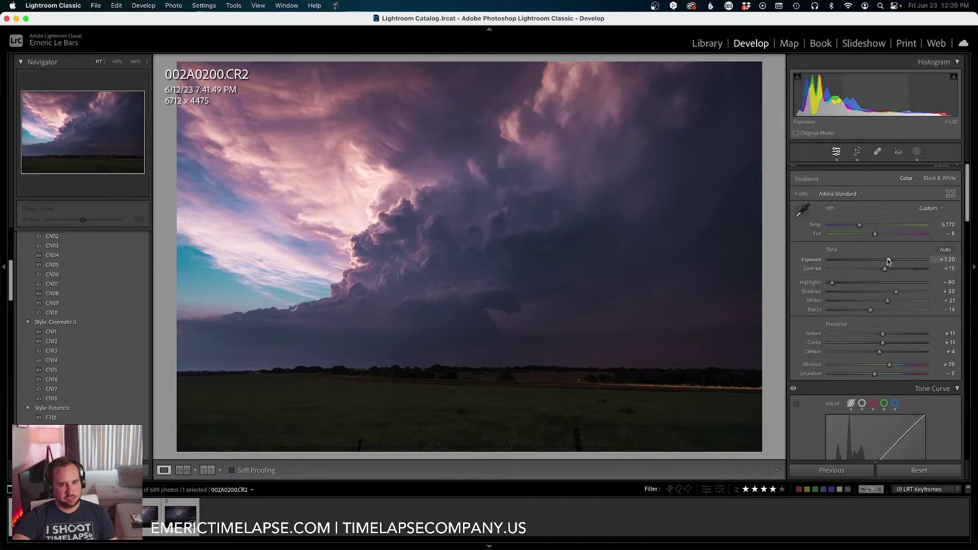
drag(888, 261, 887, 261)
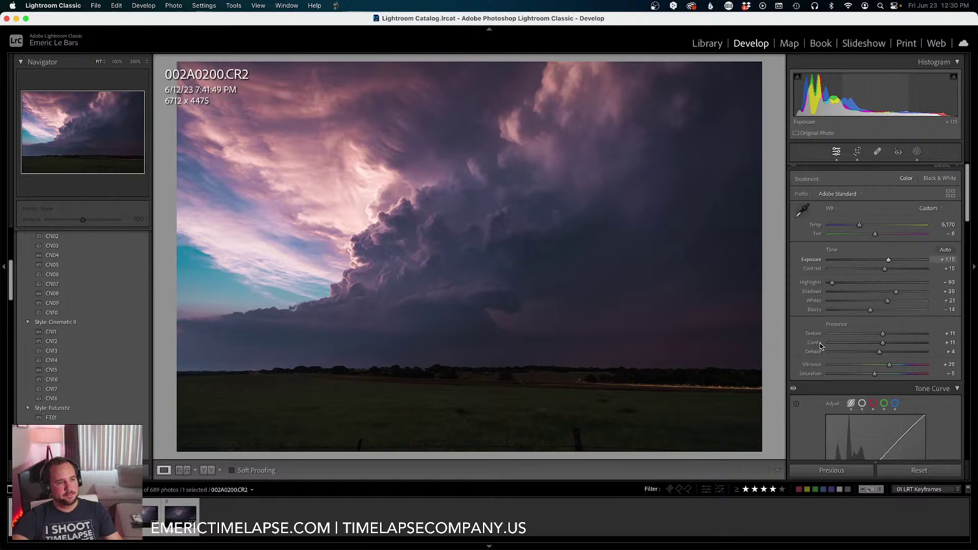
Examine the difference between the unedited and edited versions of 002A0200.CR2.
key(backslash)
key(backslash)
key(backslash)
key(backslash)
key(backslash)
key(backslash)
key(backslash)
key(backslash)
key(backslash)
key(backslash)
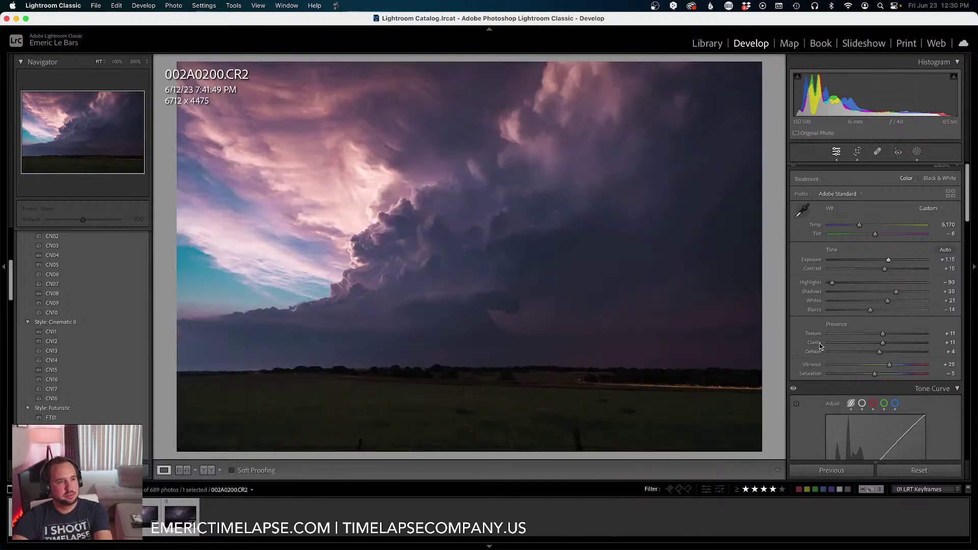
Recheck 002A0200.CR2 against its unedited version, then set its Tint to -10 and Temp to 5,338.
key(backslash)
key(backslash)
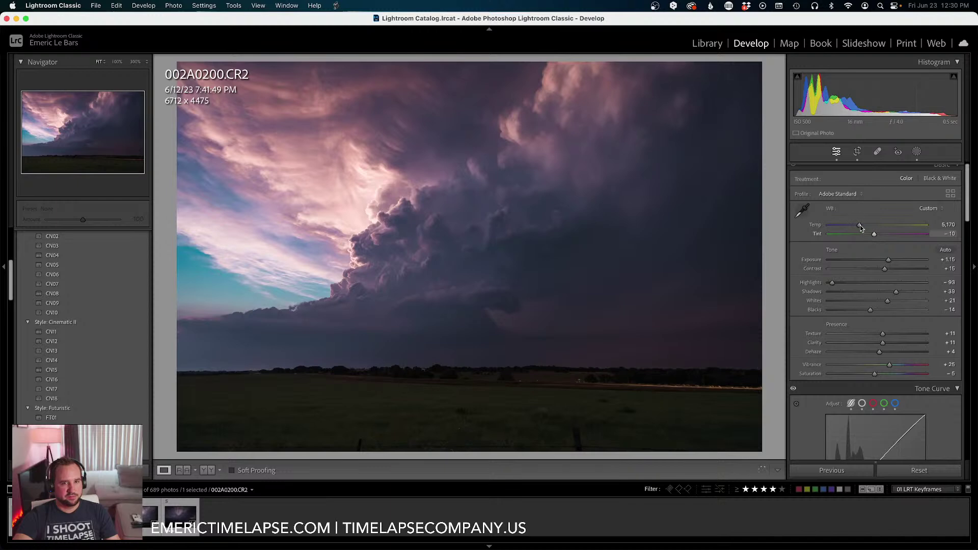
drag(861, 226, 861, 225)
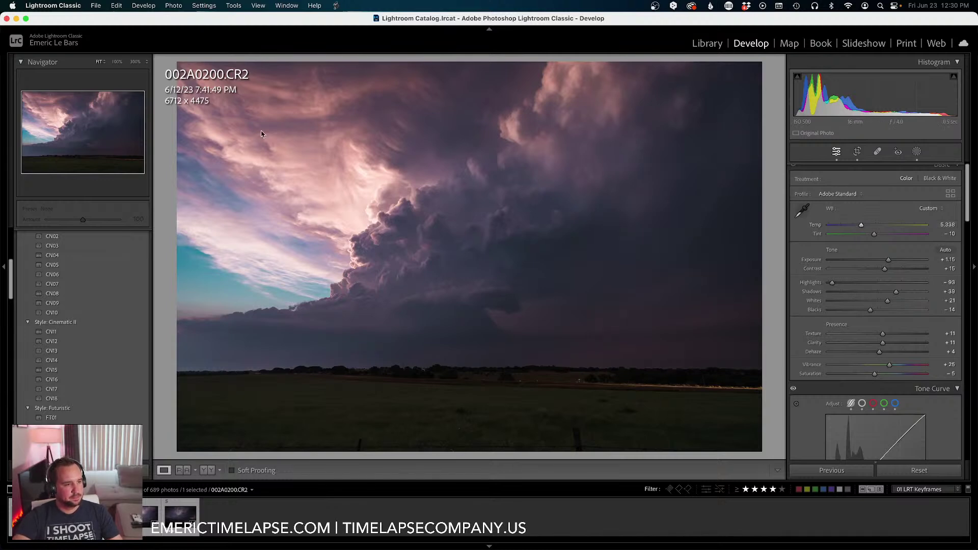
Add keyframe 002A0372.CR2 to the selection and run 01 LRTimelapse Sync Keyframes to copy the edits from 002A0200.CR2.
super+click(67, 517)
click(335, 6)
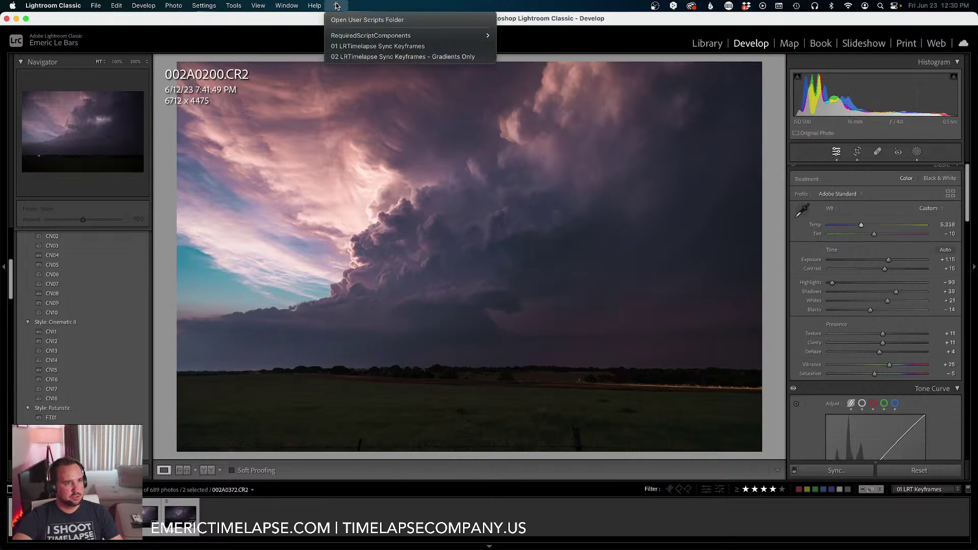
click(346, 46)
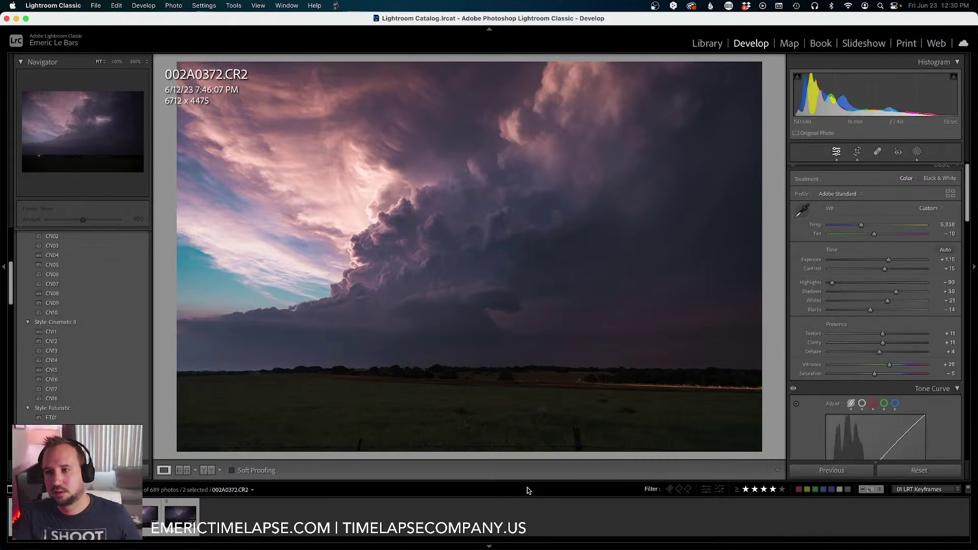
Select only keyframe 002A0372.CR2, inspect its storm clouds up close and set its Exposure to +1.05.
click(492, 499)
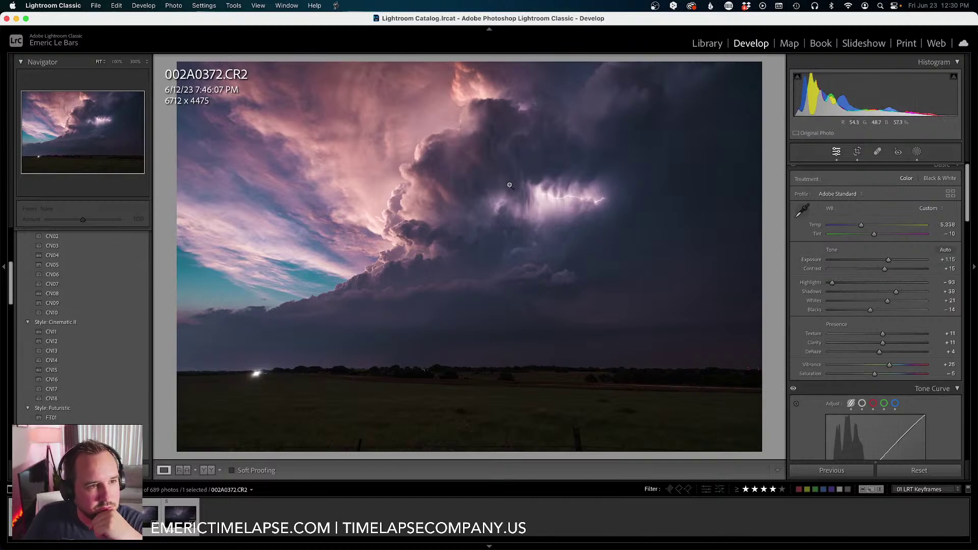
click(412, 219)
drag(367, 181, 464, 152)
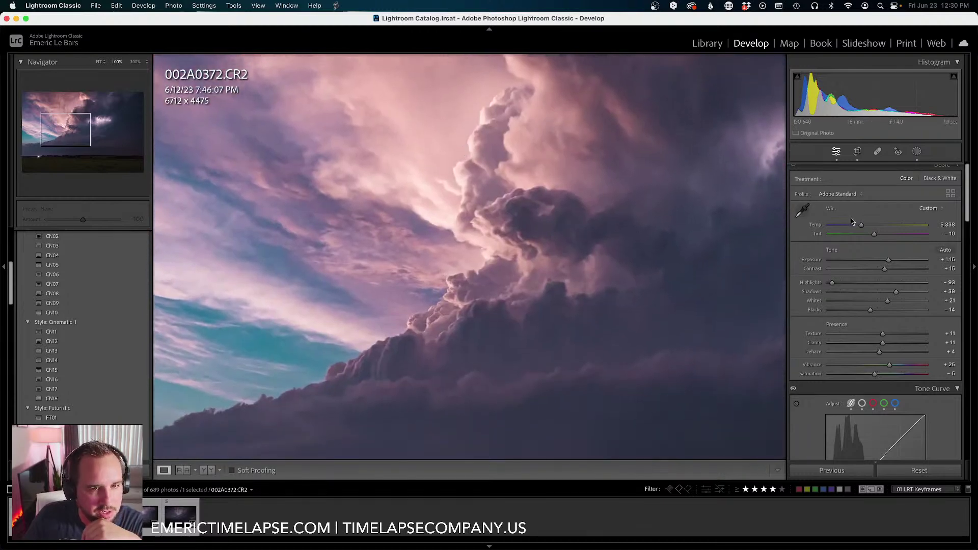
drag(888, 261, 888, 262)
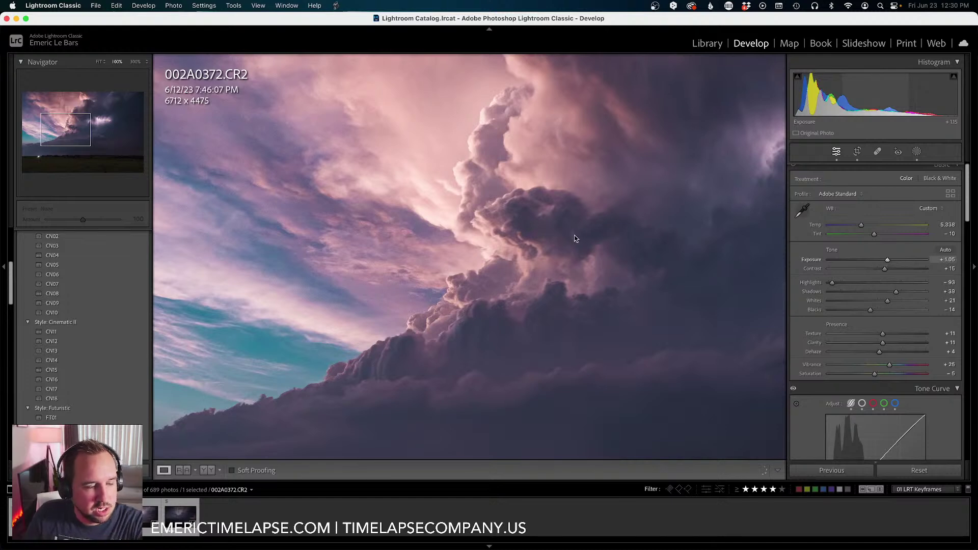
click(540, 233)
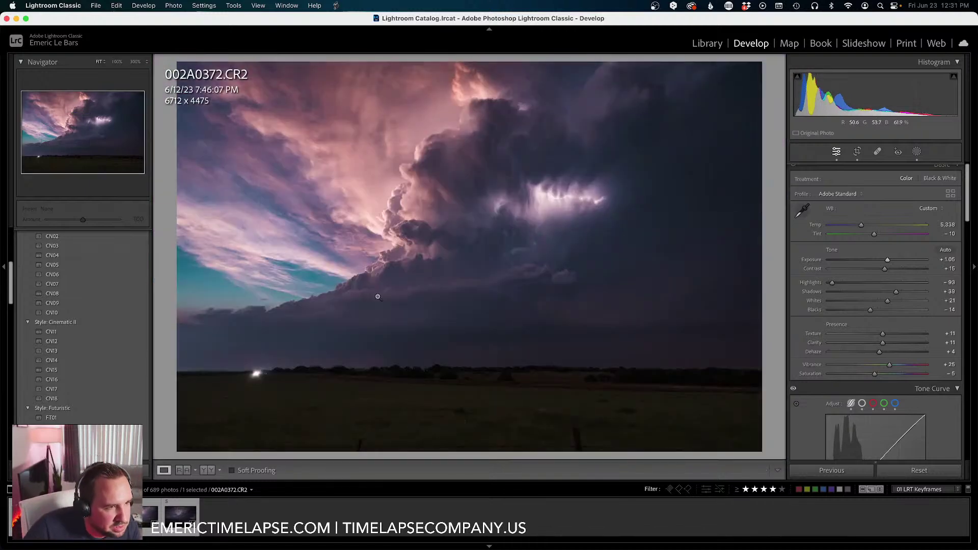
Shift 002A0372.CR2's Blue hue to -3 in the HSL adjustments.
scroll(827, 333, down, 5)
scroll(814, 335, down, 5)
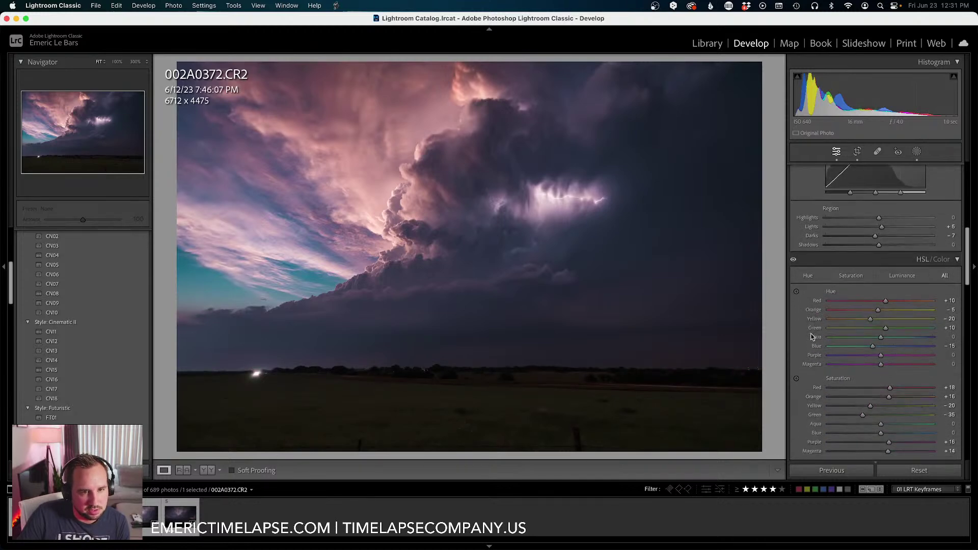
scroll(812, 337, down, 1)
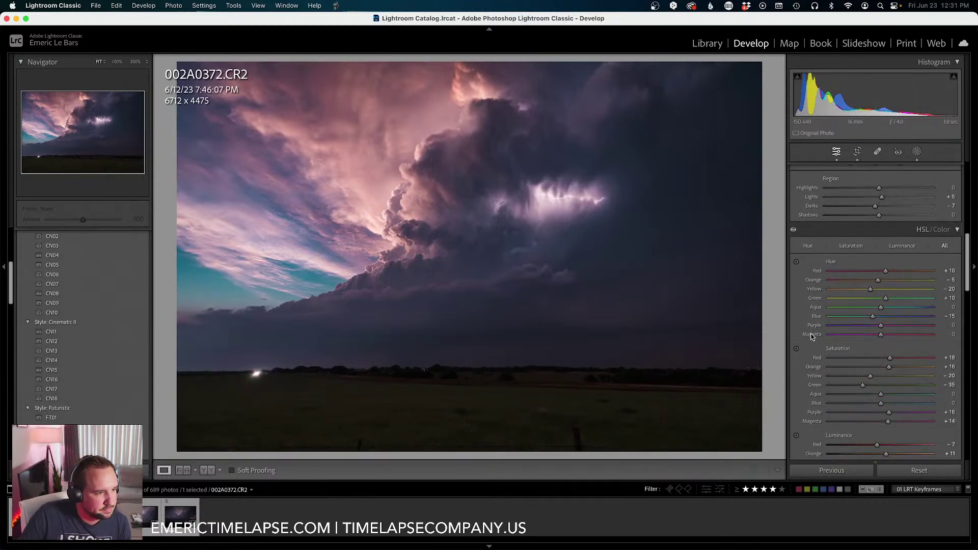
drag(871, 321, 880, 320)
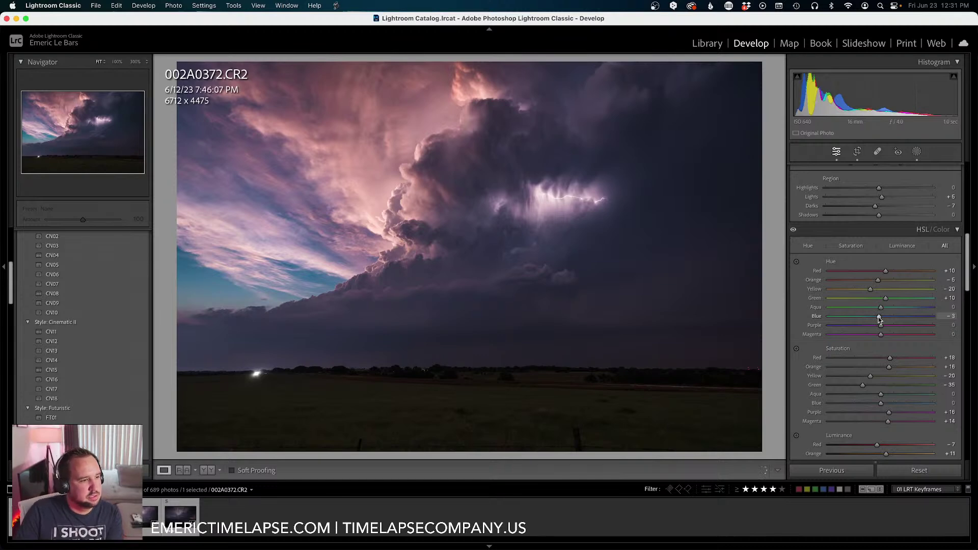
Go back to keyframe 002A0200.CR2 and set its Blue hue to -2.
key(Left)
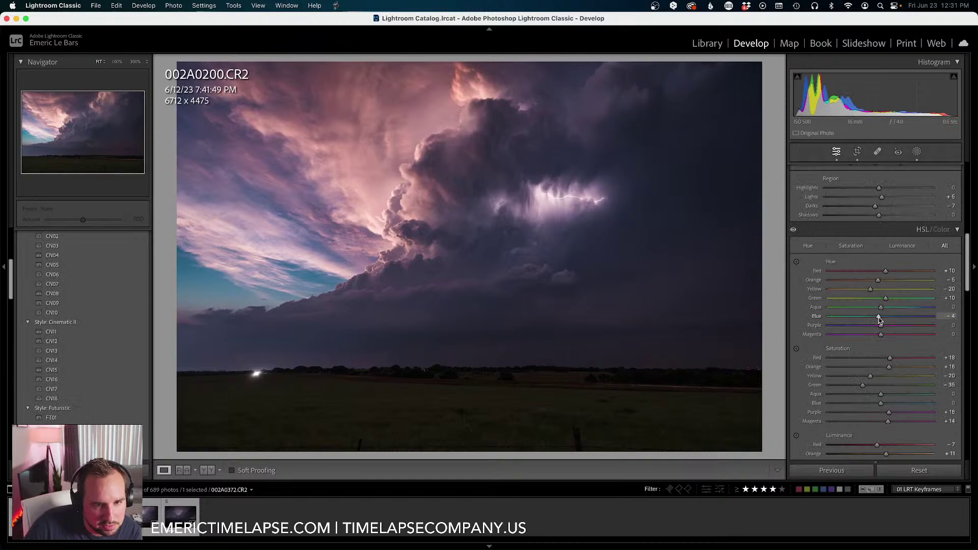
drag(879, 317, 881, 319)
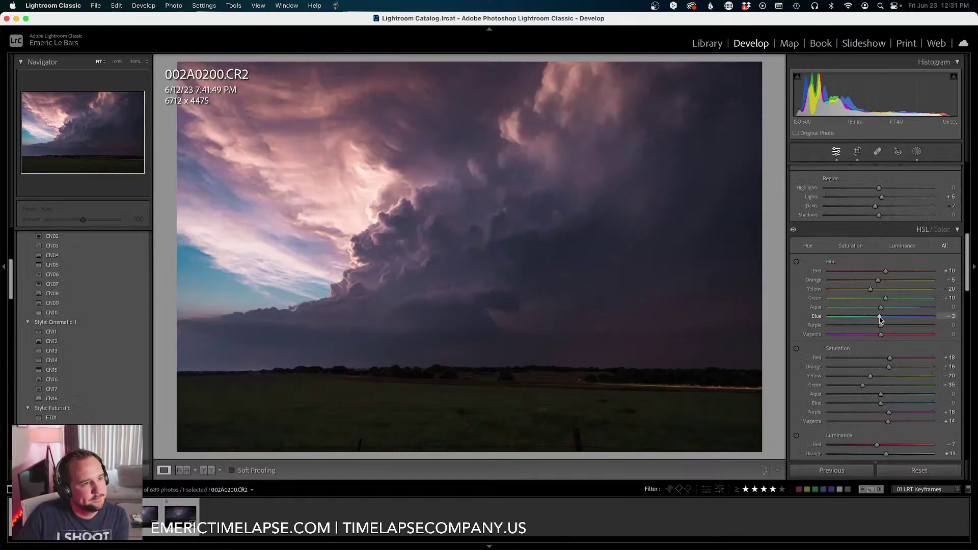
key(Left)
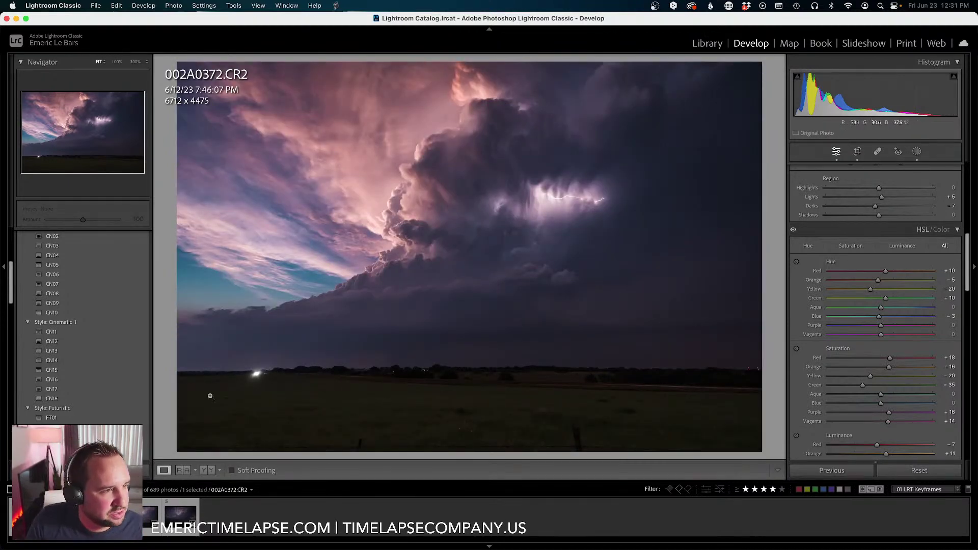
Add keyframe 002A0544.CR2 to the selection and run 01 LRTimelapse Sync Keyframes to copy the edits from 002A0372.CR2.
super+click(145, 514)
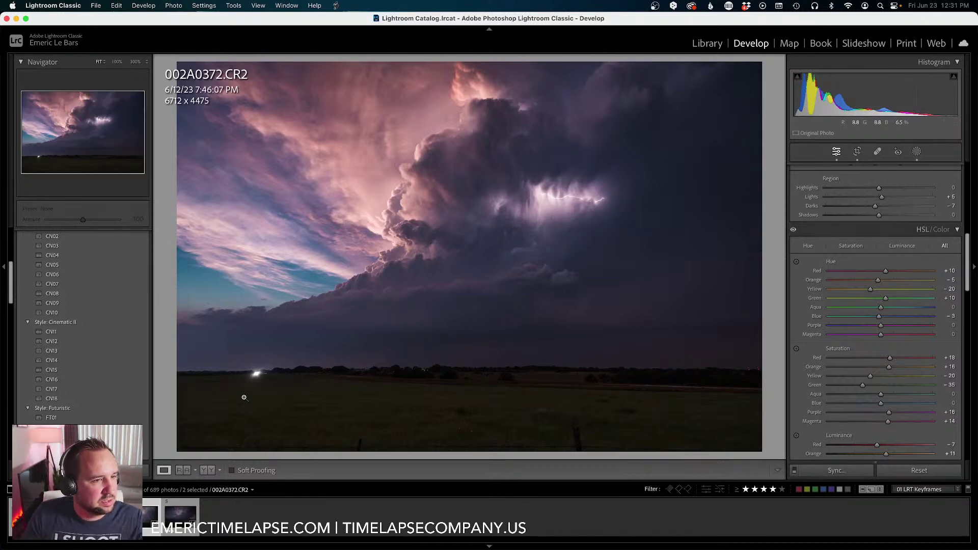
click(336, 5)
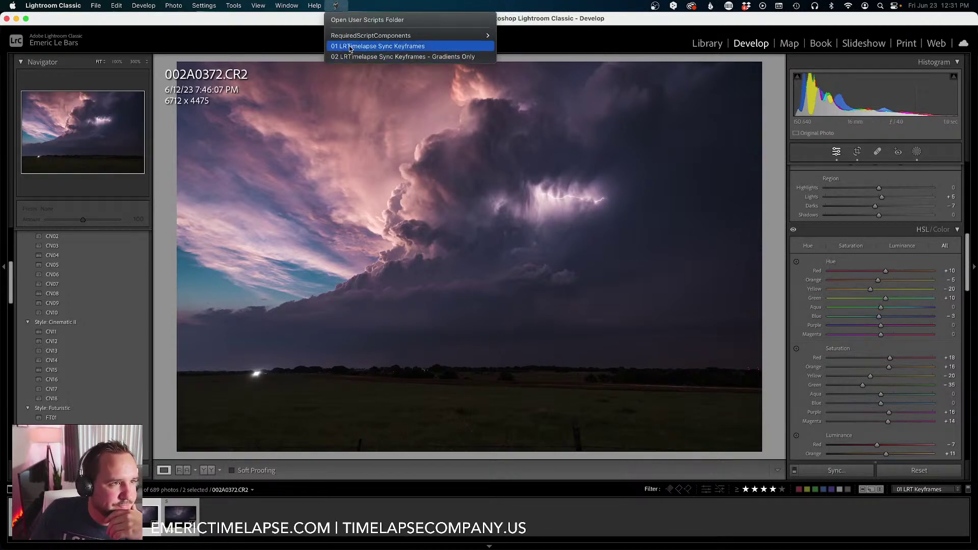
click(387, 43)
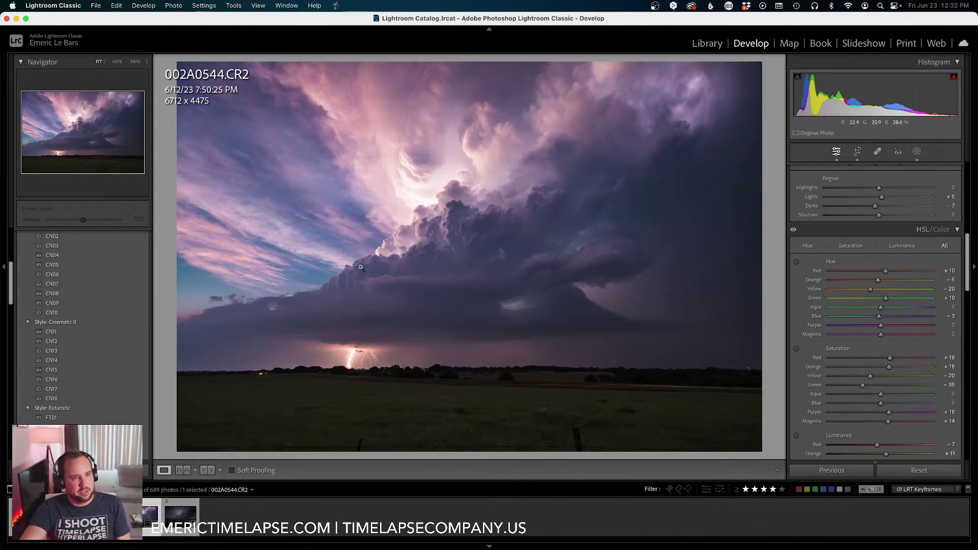
Compare the edited 002A0544.CR2 with its unedited version.
key(backslash)
key(backslash)
key(backslash)
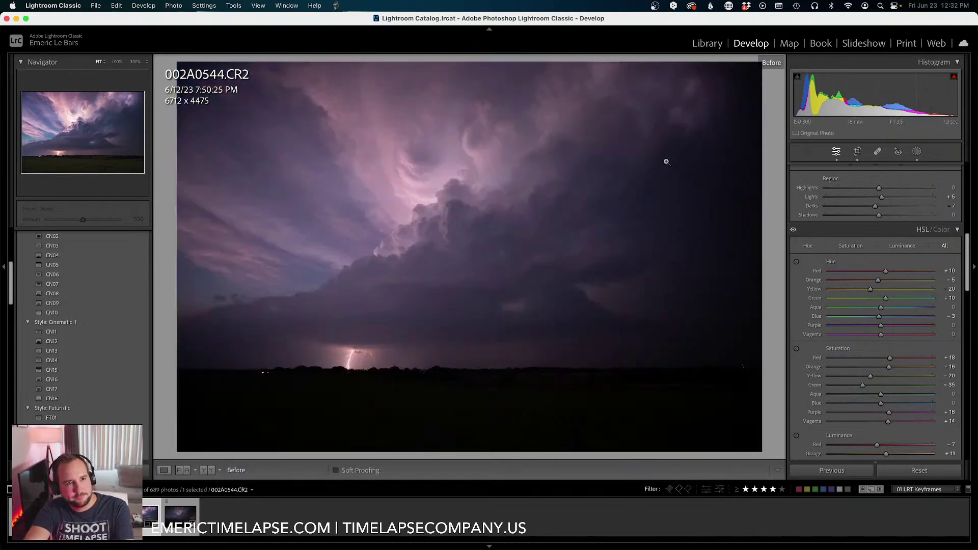
key(backslash)
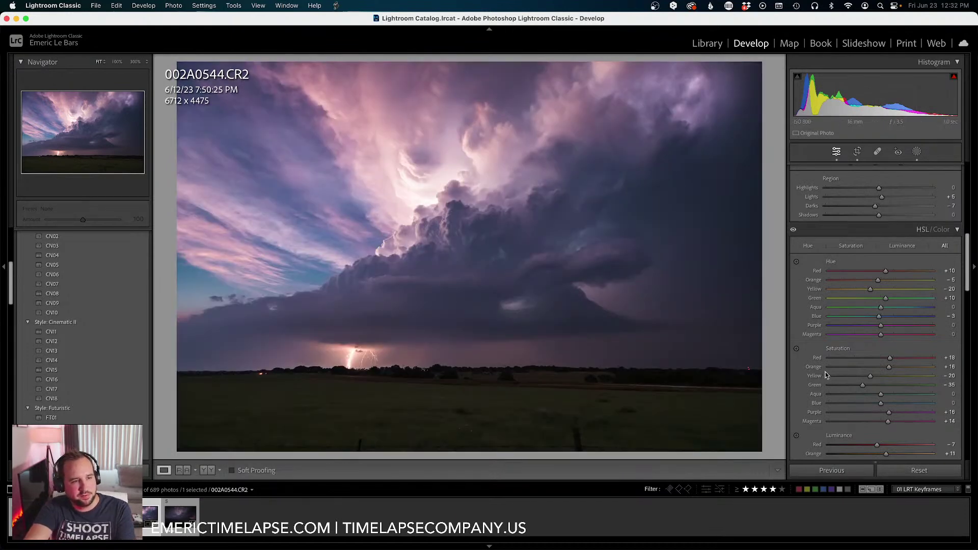
Set 002A0544.CR2's Exposure to +0.80.
scroll(827, 371, up, 5)
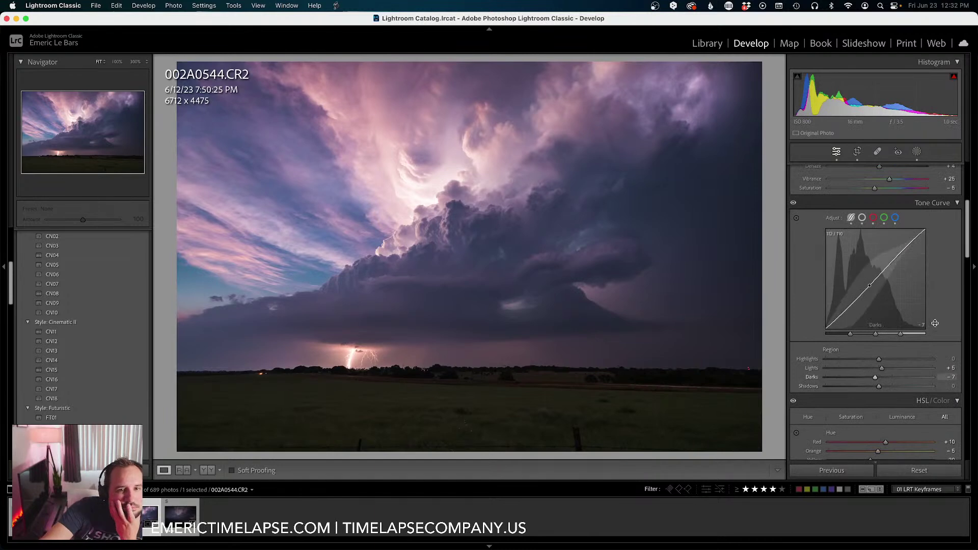
scroll(938, 306, up, 5)
scroll(932, 313, up, 2)
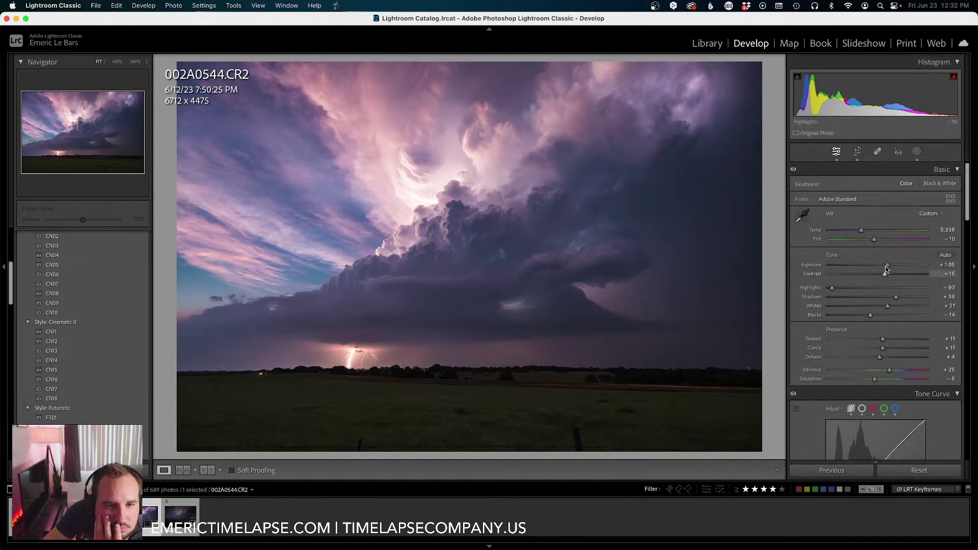
drag(888, 265, 887, 266)
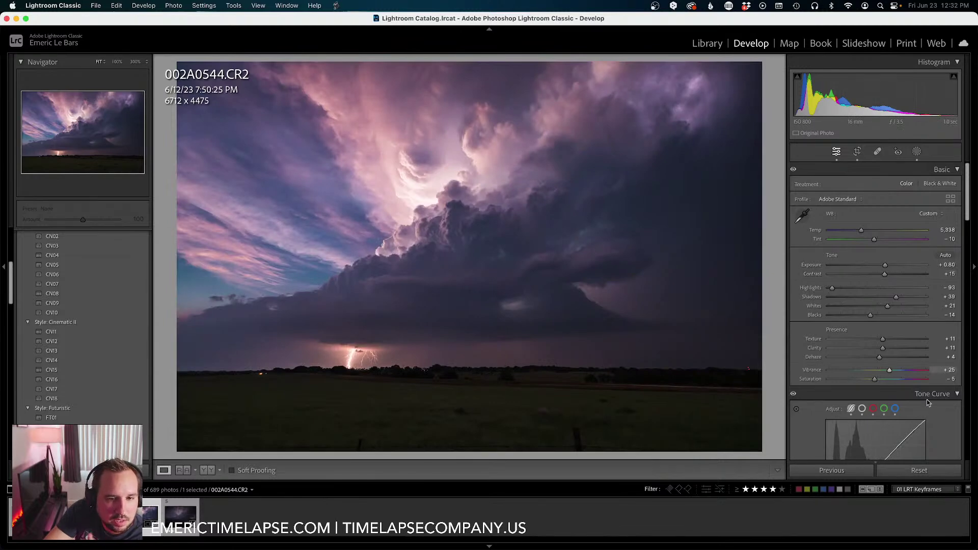
Inspect 002A0544.CR2's bright clouds up close and set the Tone Curve's Highlights region to -4.
scroll(917, 397, down, 2)
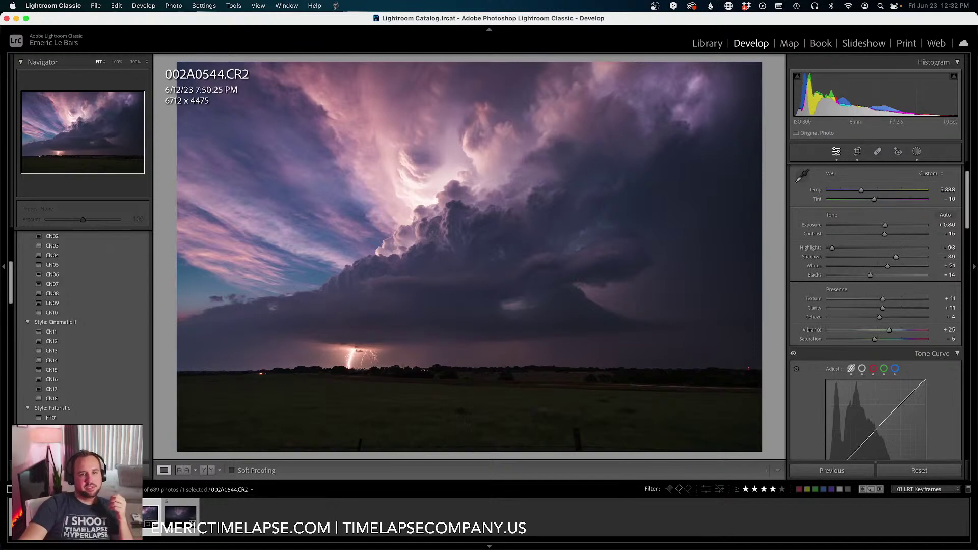
click(417, 182)
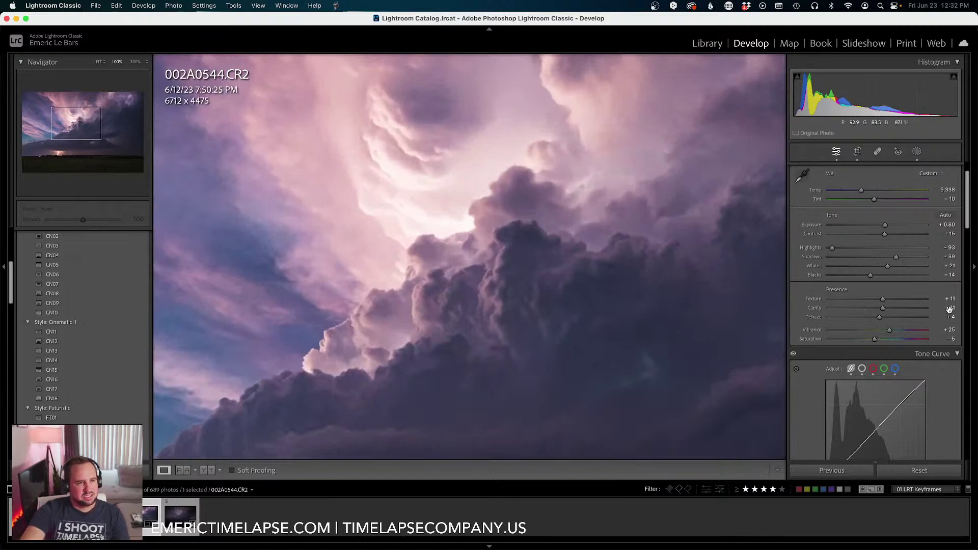
key(z)
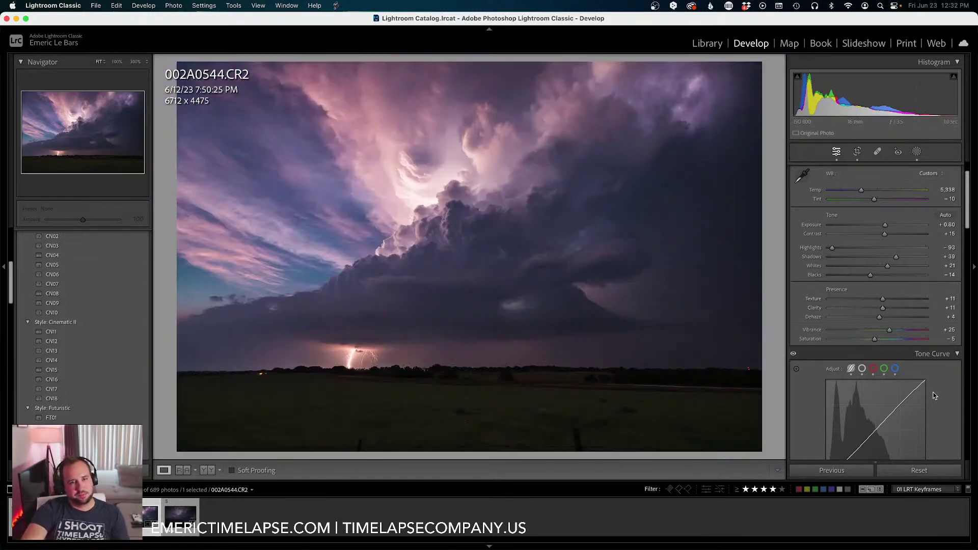
scroll(935, 396, down, 5)
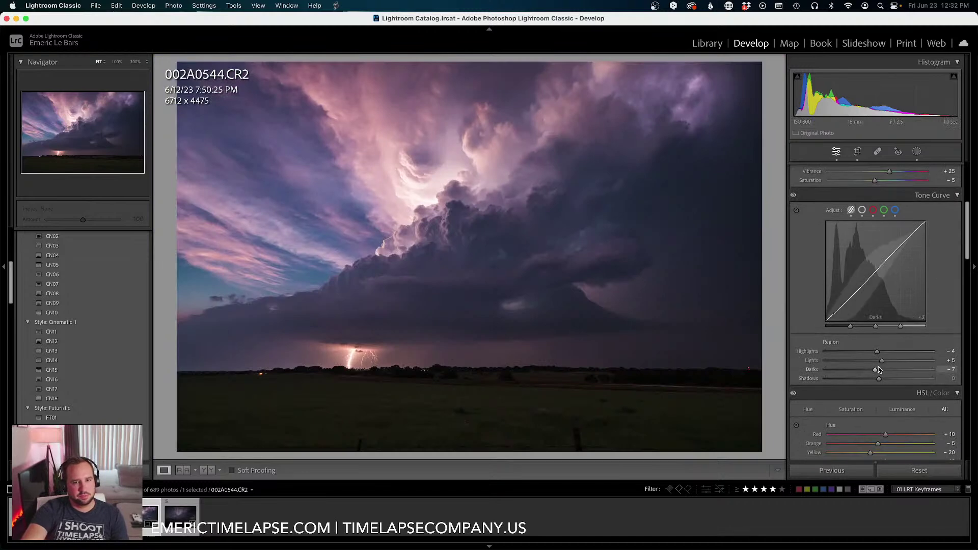
Set 002A0544.CR2's Whites to +15 and its basic Highlights to -95.
scroll(896, 211, up, 4)
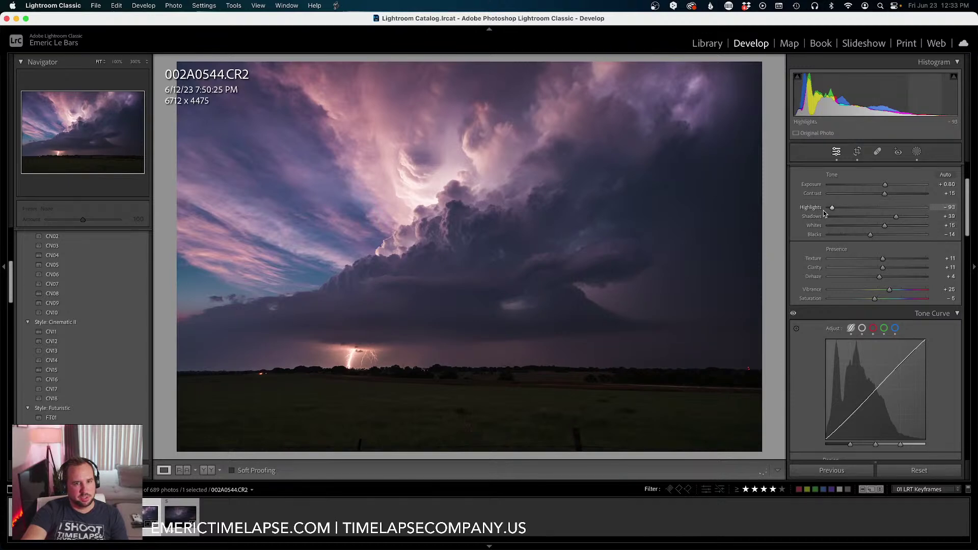
key(shift+Down)
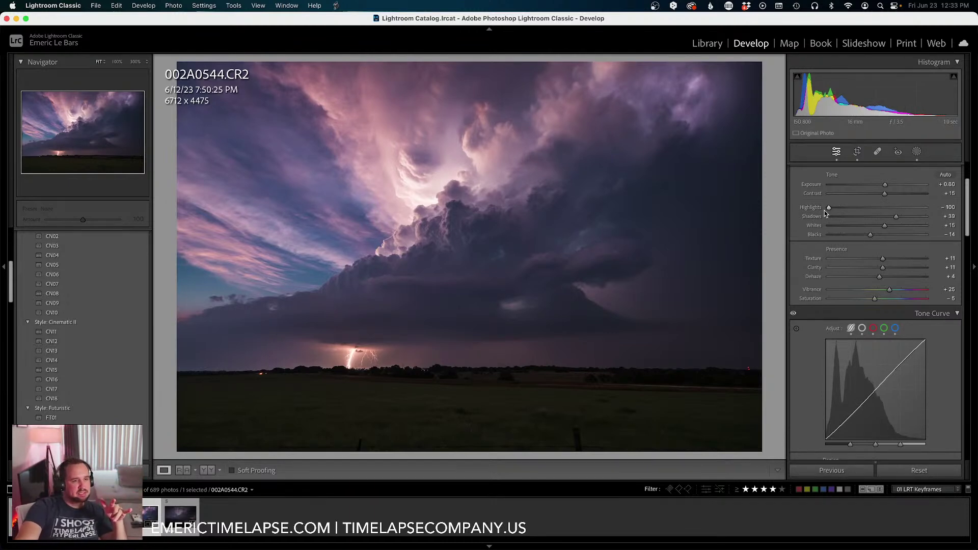
drag(829, 209, 834, 209)
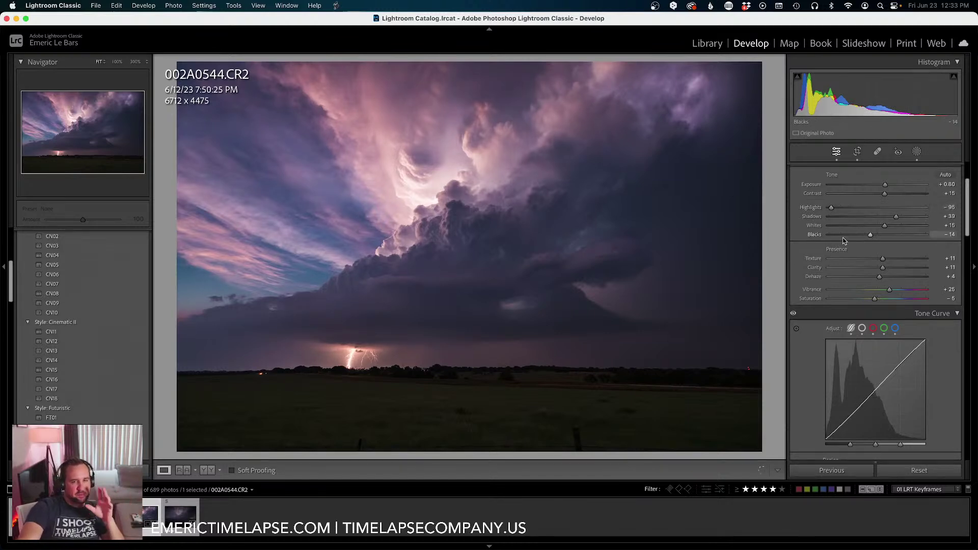
Set 002A0544.CR2's white balance to Temp 5,460 and Tint -12.
scroll(844, 241, up, 5)
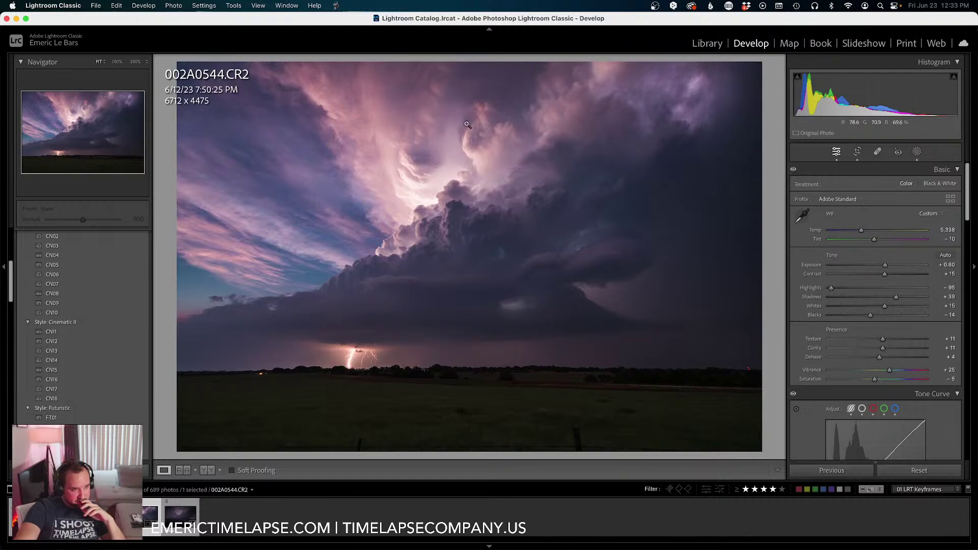
drag(861, 231, 863, 232)
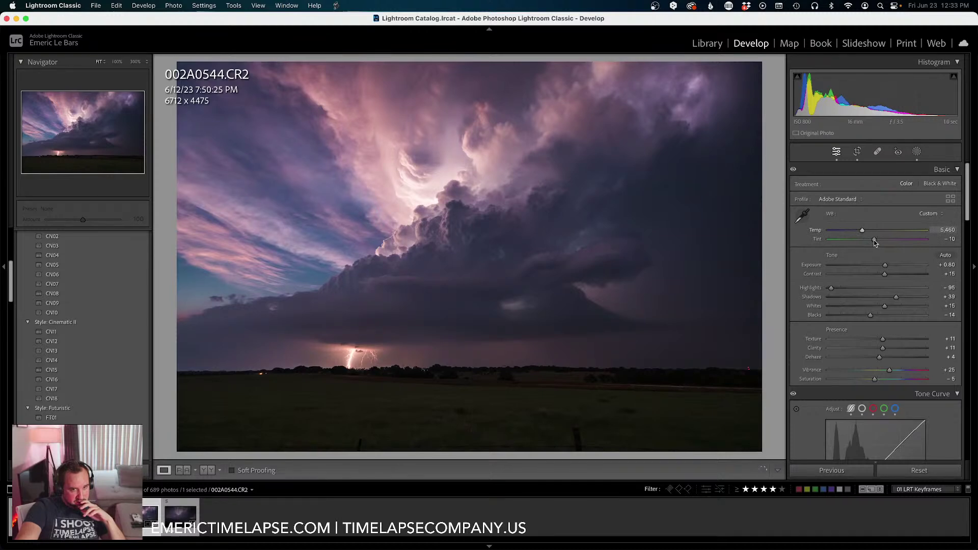
drag(875, 242, 873, 242)
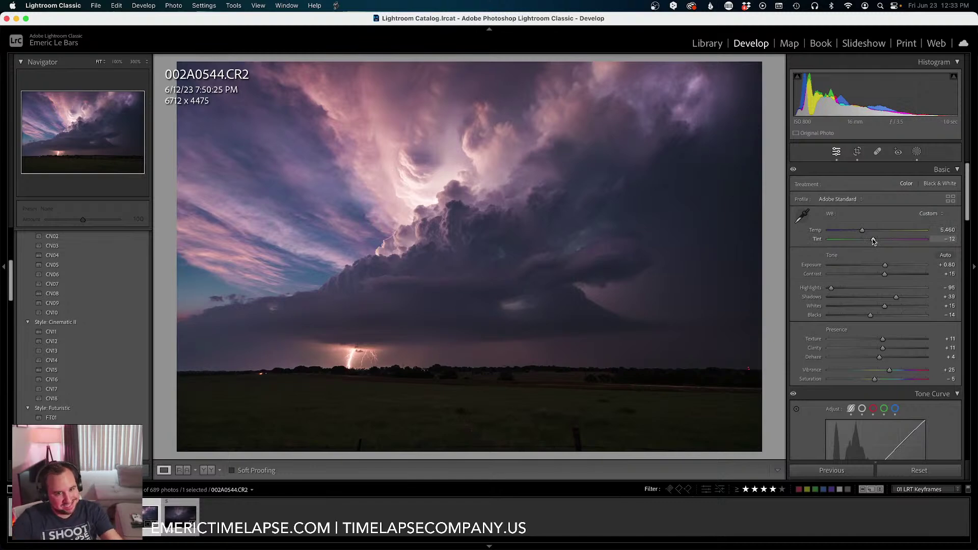
scroll(805, 404, down, 10)
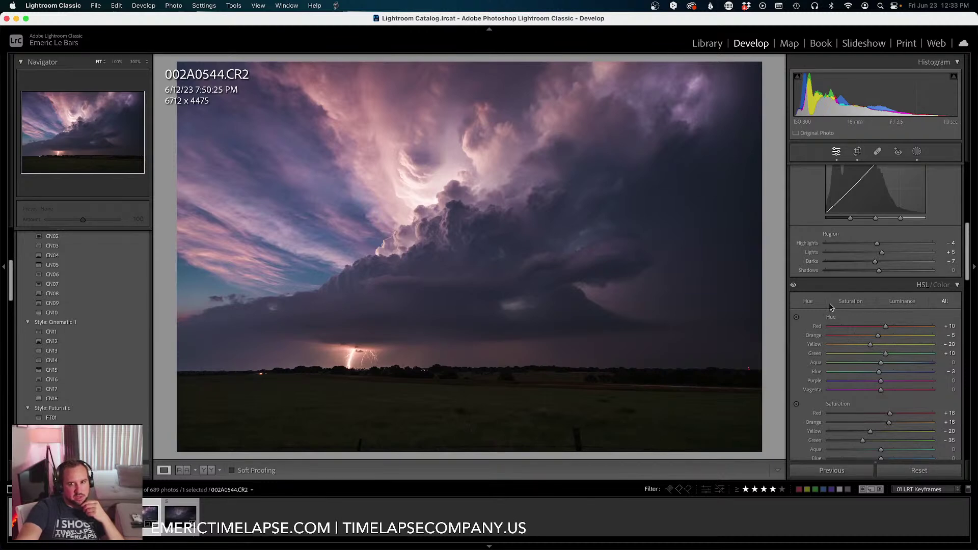
scroll(831, 306, up, 5)
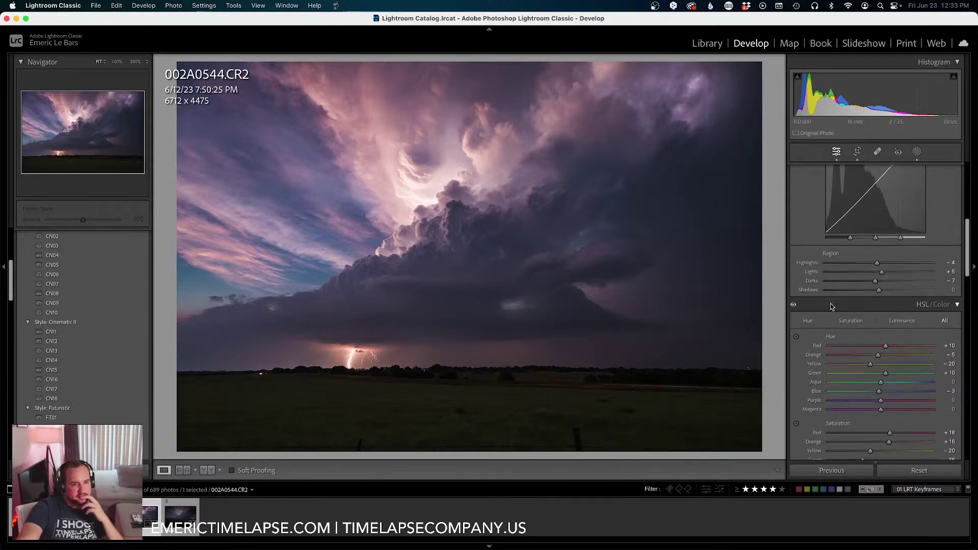
scroll(828, 304, down, 6)
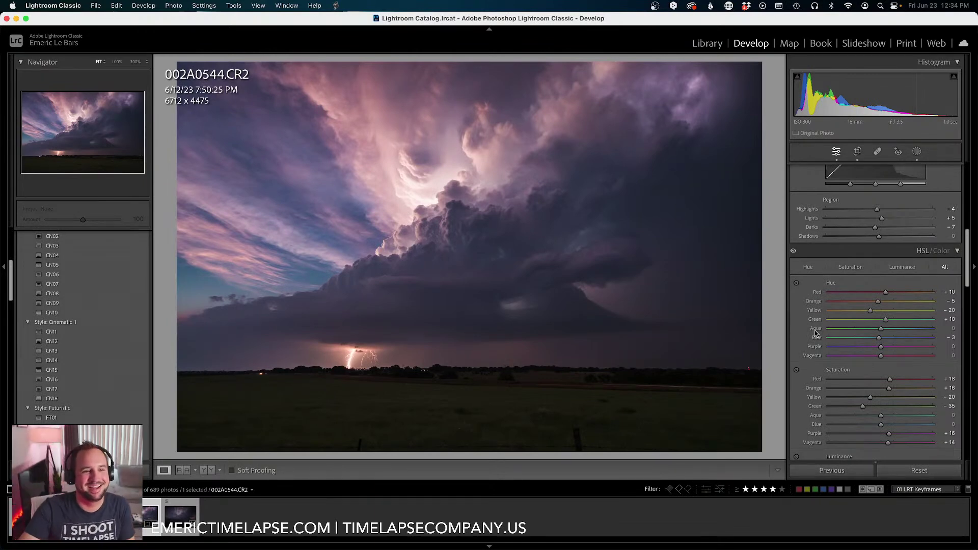
scroll(823, 322, up, 10)
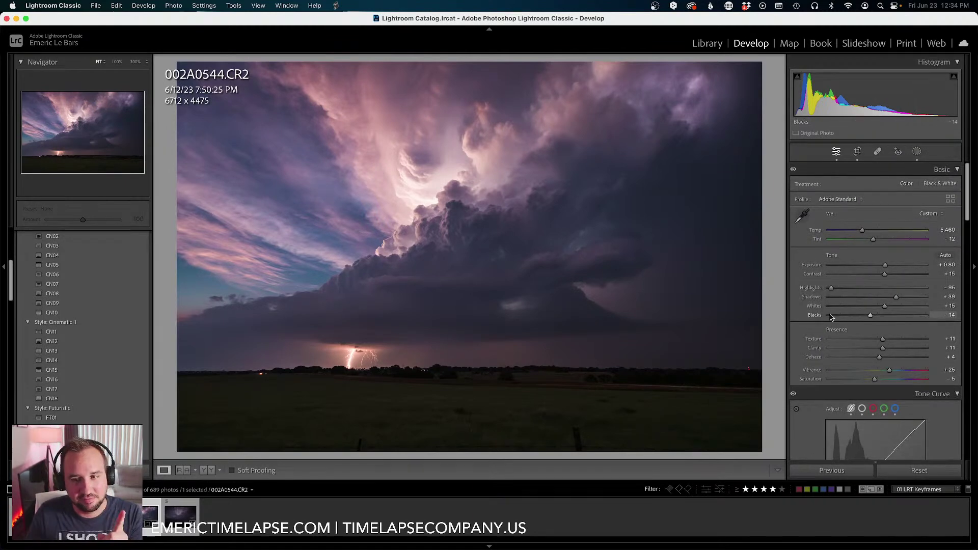
Add keyframe 002A0716.CR2 to the selection and run 01 LRTimelapse Sync Keyframes to copy the edits from 002A0544.CR2.
shift+click(179, 507)
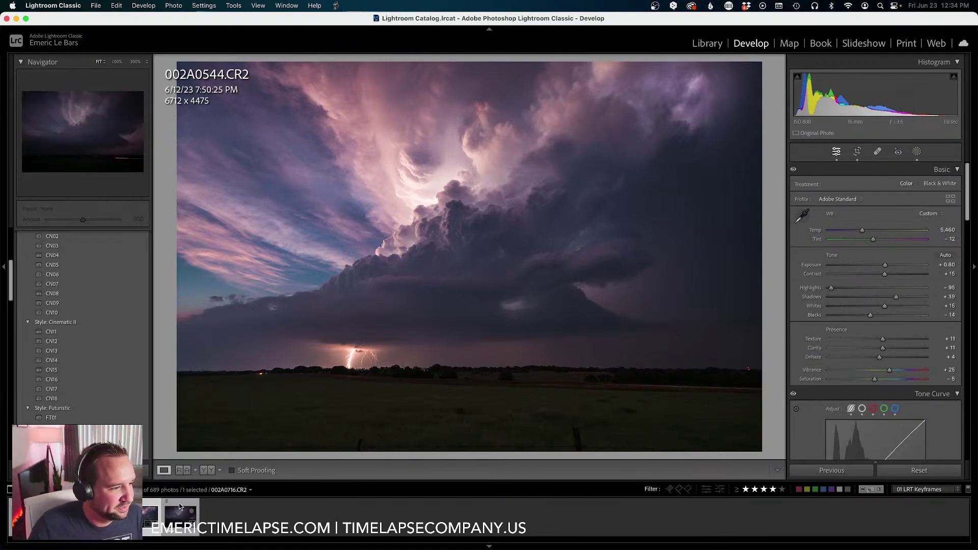
click(336, 6)
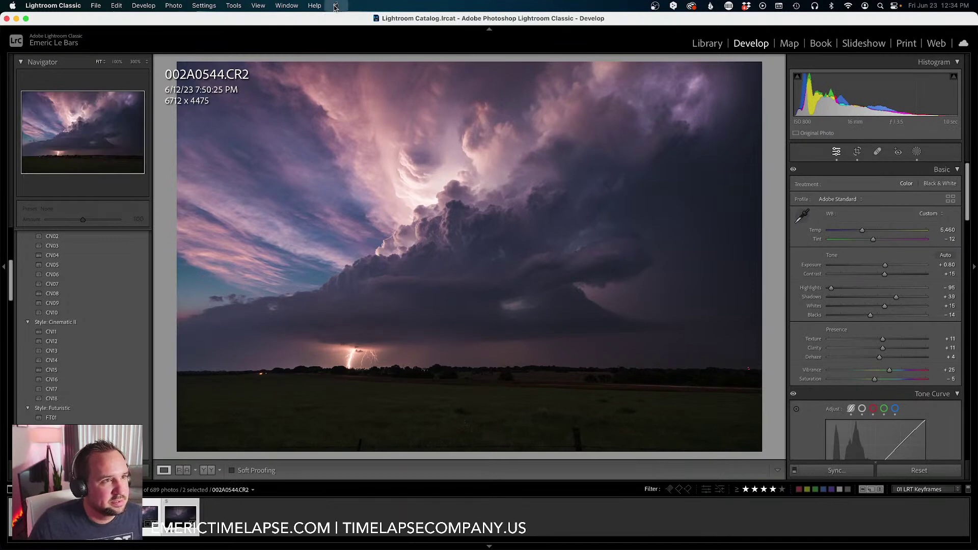
click(341, 45)
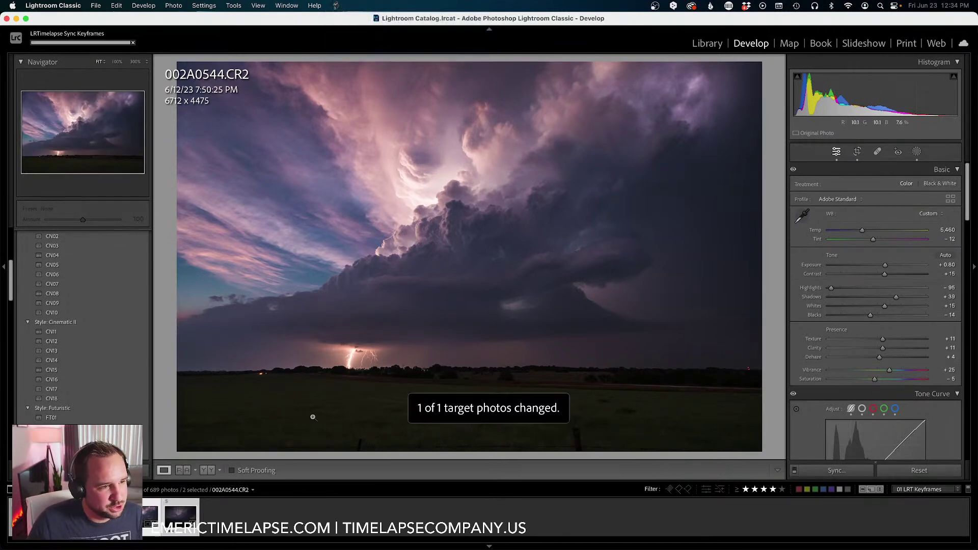
Select only keyframe 002A0716.CR2 and compare its synced edit with the unedited original.
click(175, 504)
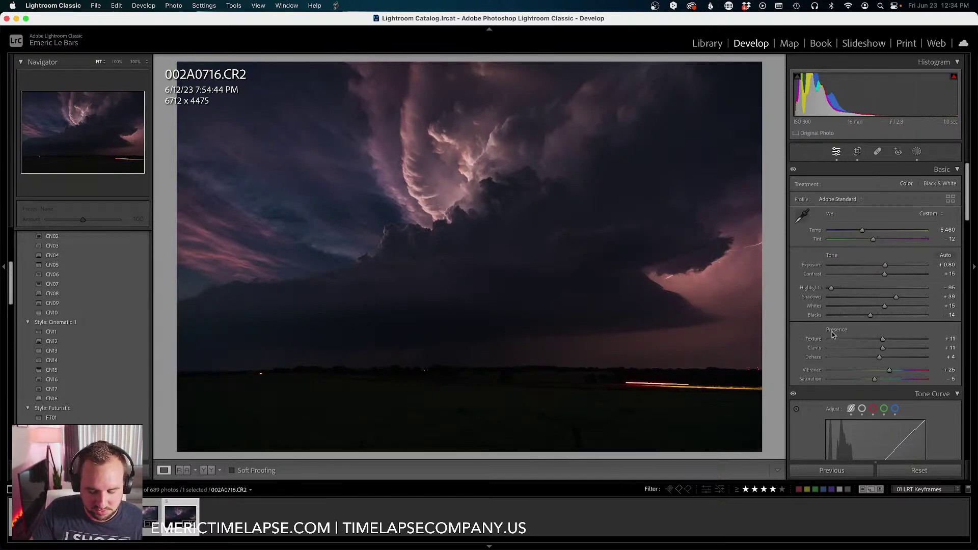
key(backslash)
key(backslash)
key(backslash)
key(backslash)
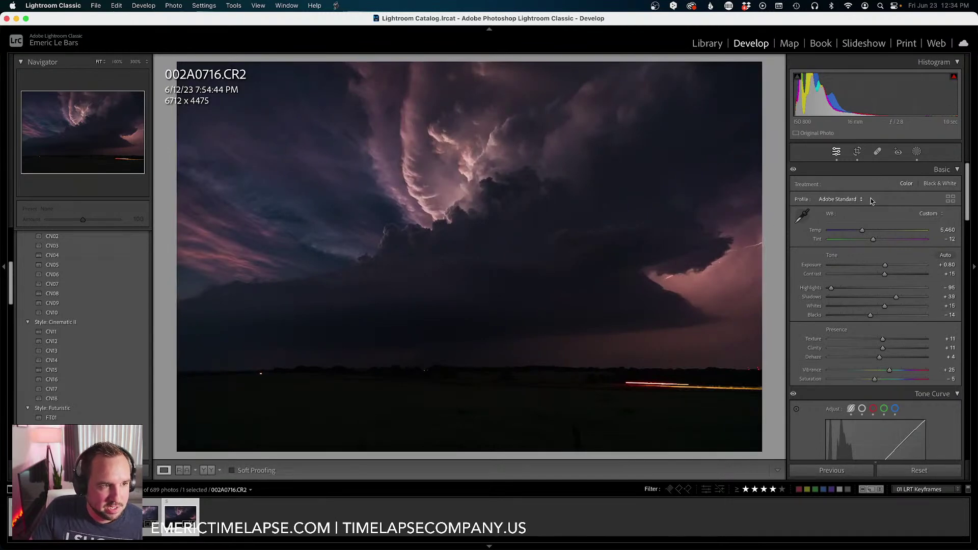
Set 002A0716.CR2's Exposure to +1.50 and Shadows to +35, checking the edit against the before view.
drag(885, 266, 952, 271)
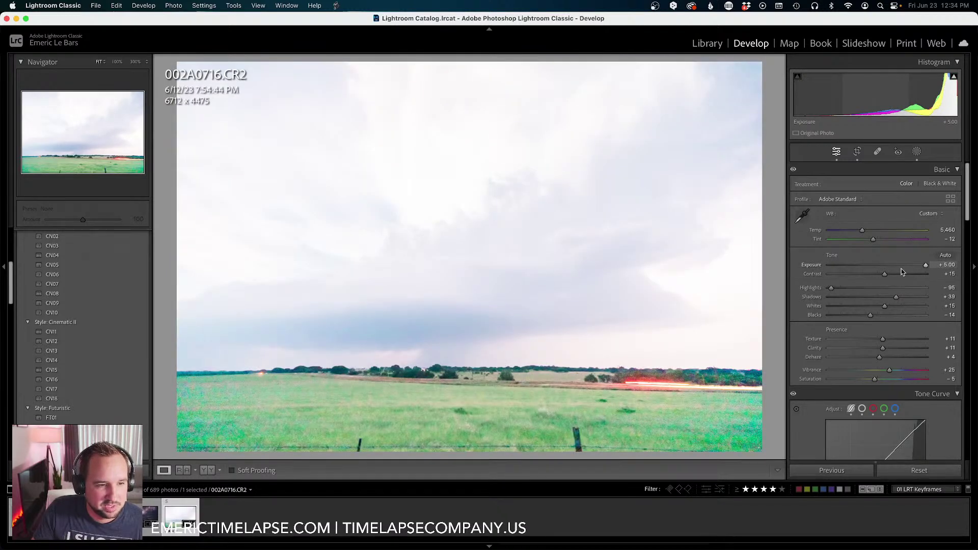
drag(901, 268, 892, 267)
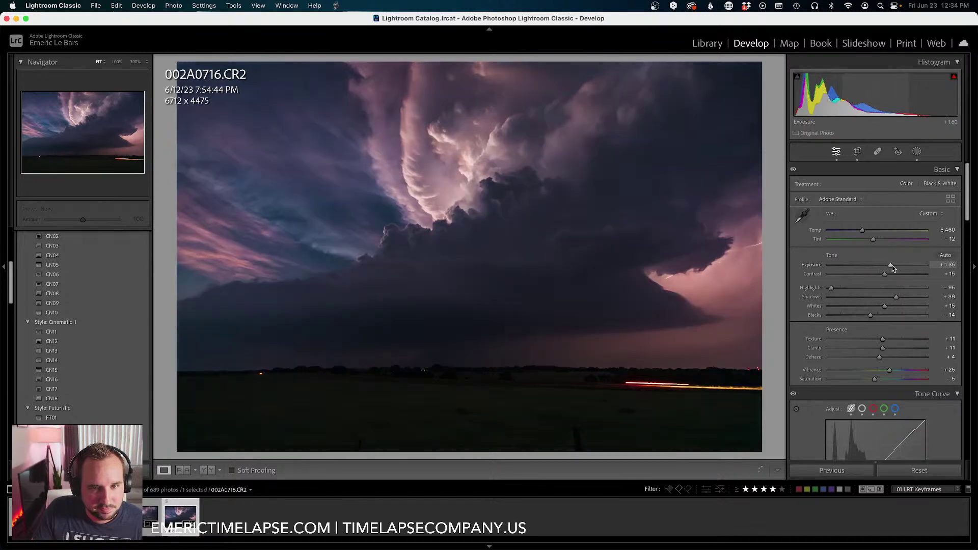
drag(893, 267, 893, 300)
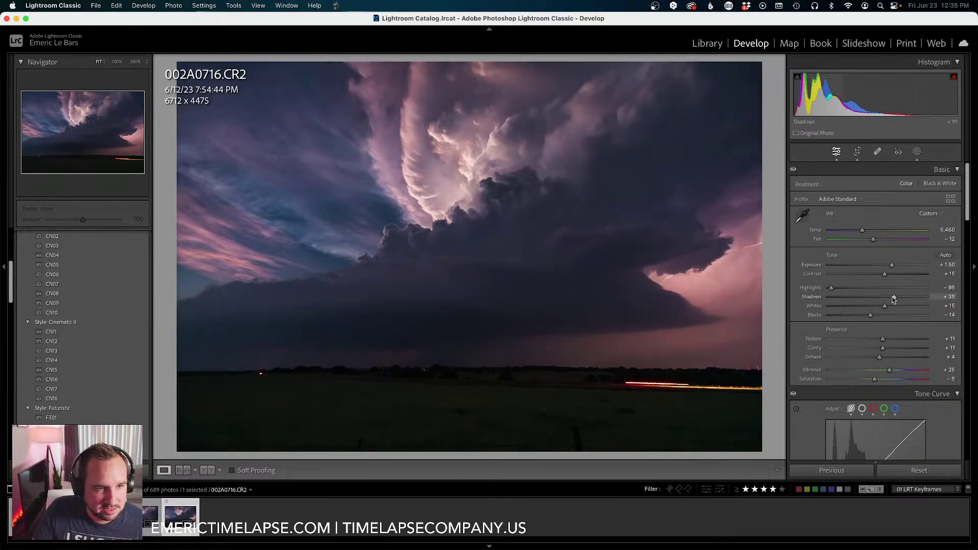
key(backslash)
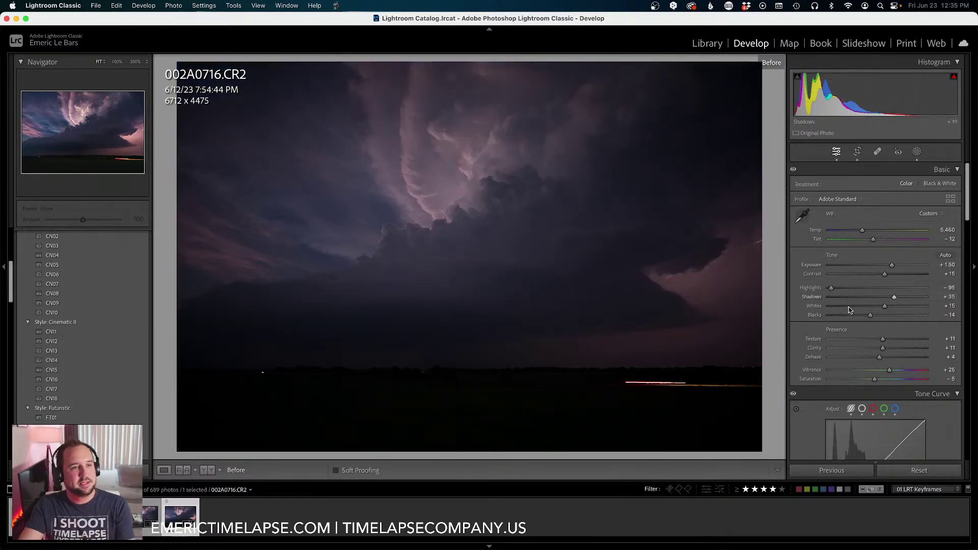
key(backslash)
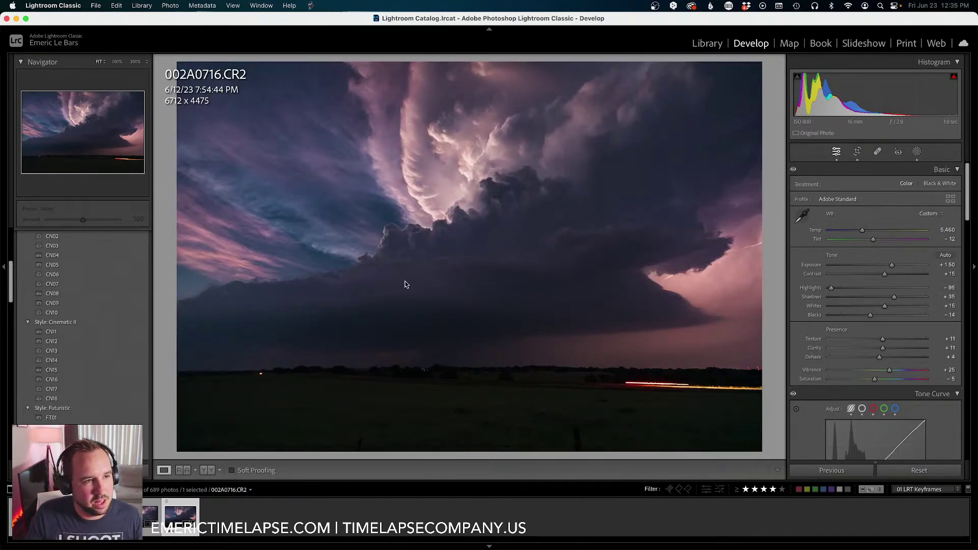
Select all five graded keyframes in the Library grid and save their metadata to the files.
key(g)
key(super+a)
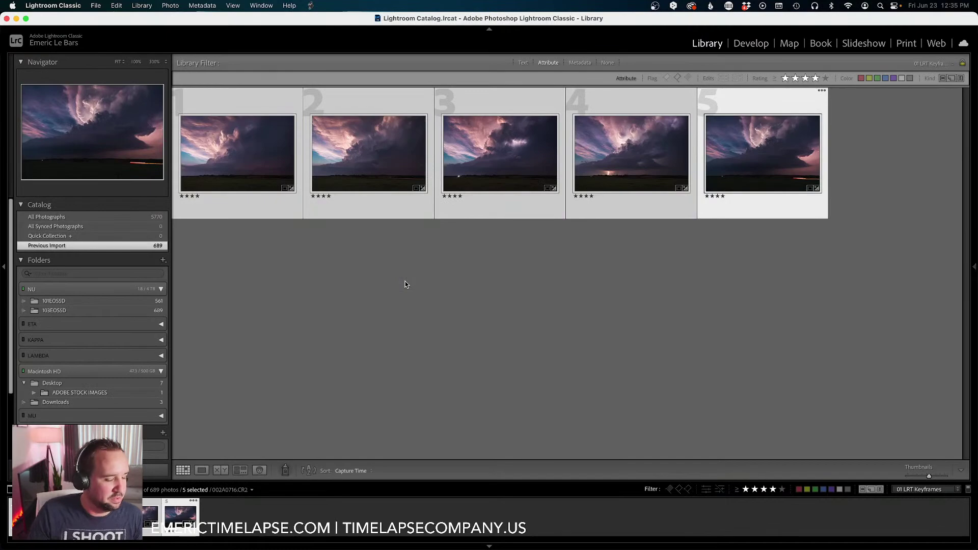
key(super+s)
Switch to LRTimelapse and run Auto Transition to interpolate the edits between the keyframes.
key(super+Tab)
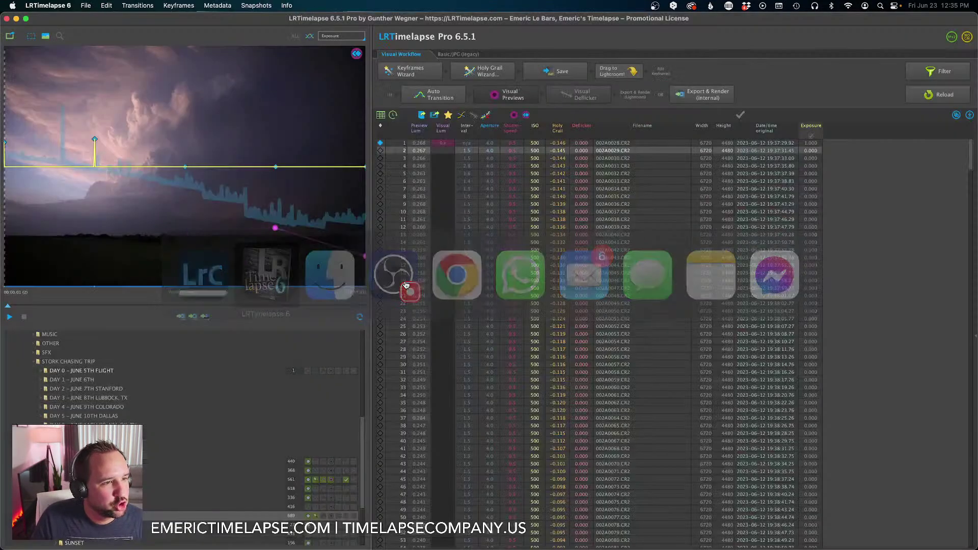
click(455, 105)
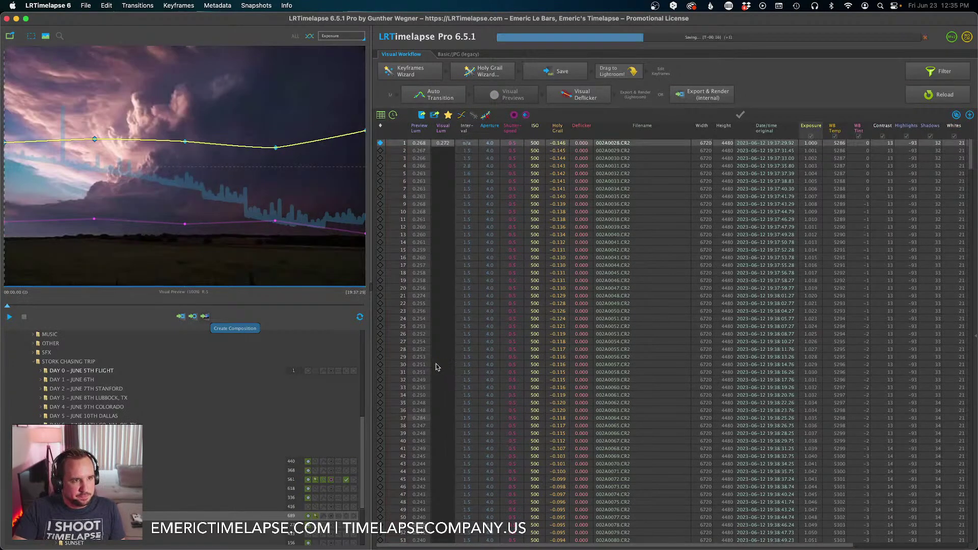
Select the overexposed lightning frame 113 (002A0140.CR2) and show the develop adjustment sliders.
scroll(436, 364, down, 10)
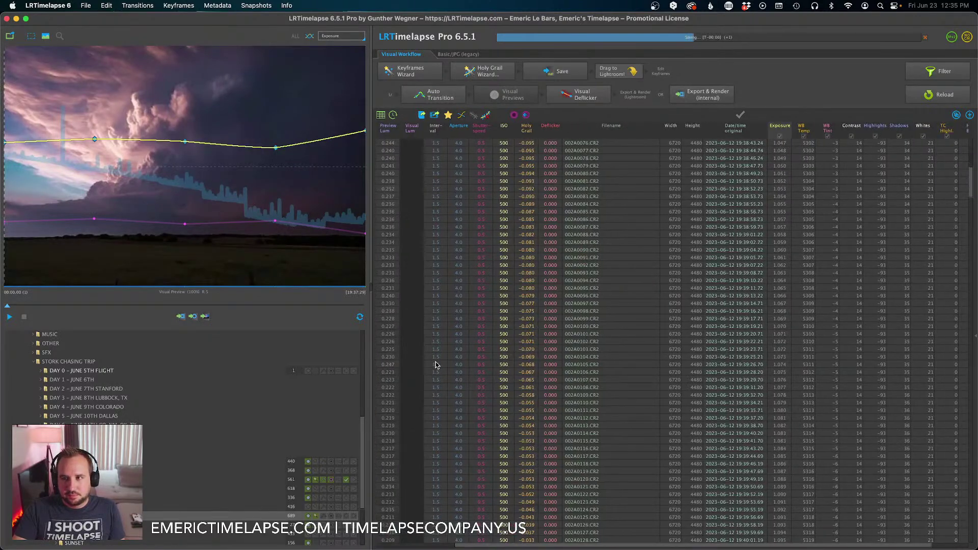
scroll(435, 362, down, 7)
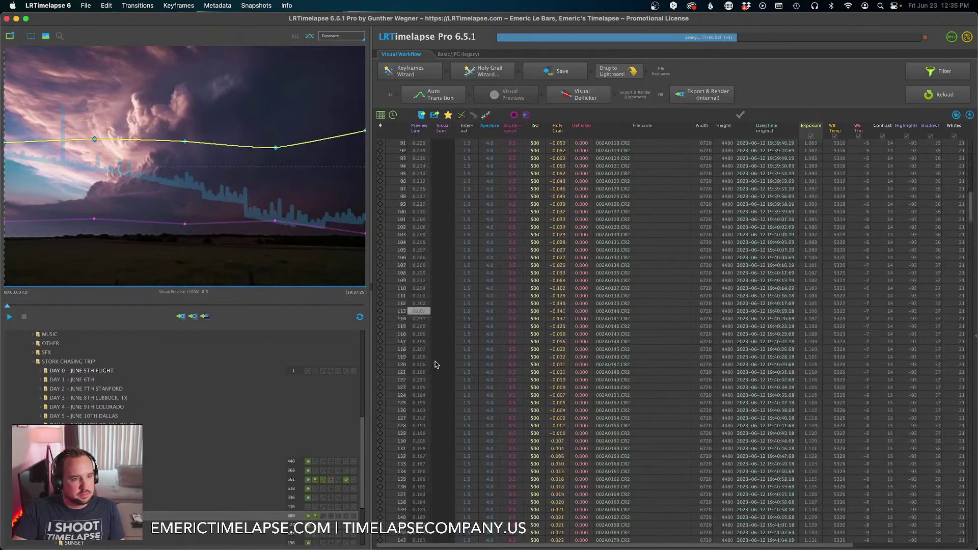
click(438, 381)
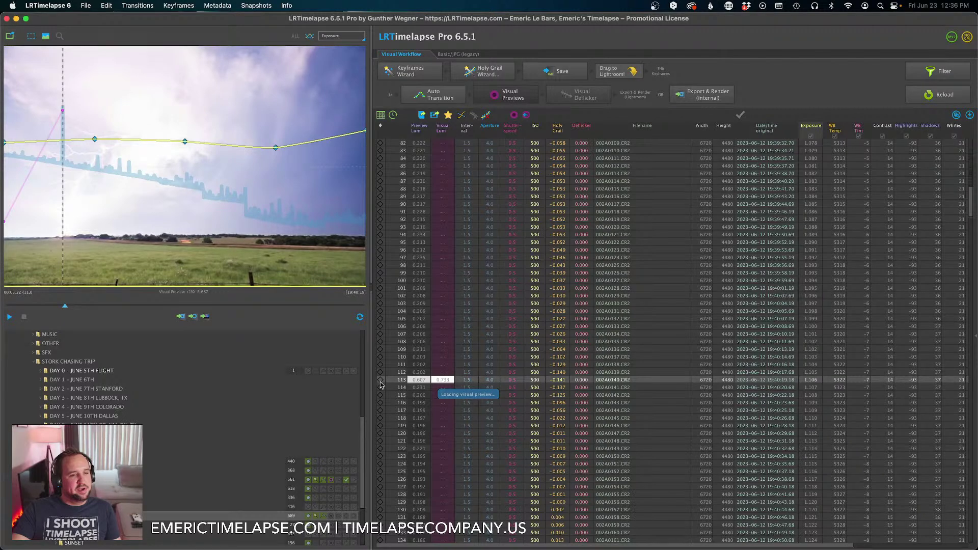
scroll(381, 384, up, 1)
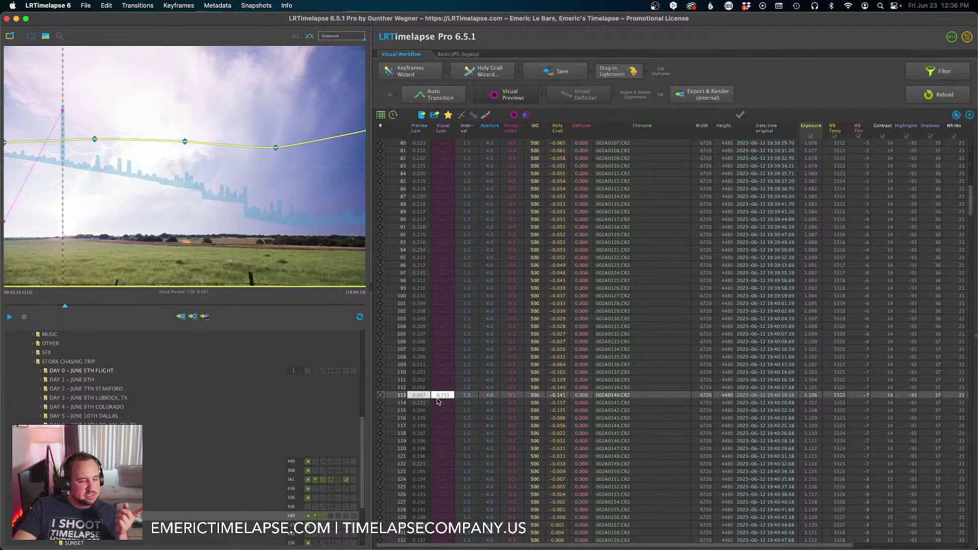
click(975, 337)
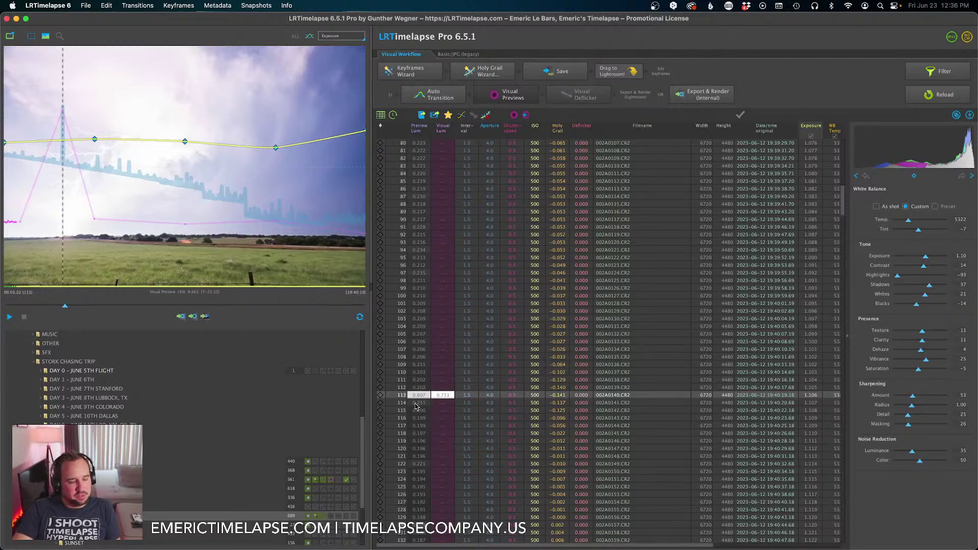
Return to frame 113 after viewing frames 80 and 82, and lower its Exposure to -1.02.
scroll(422, 402, up, 1)
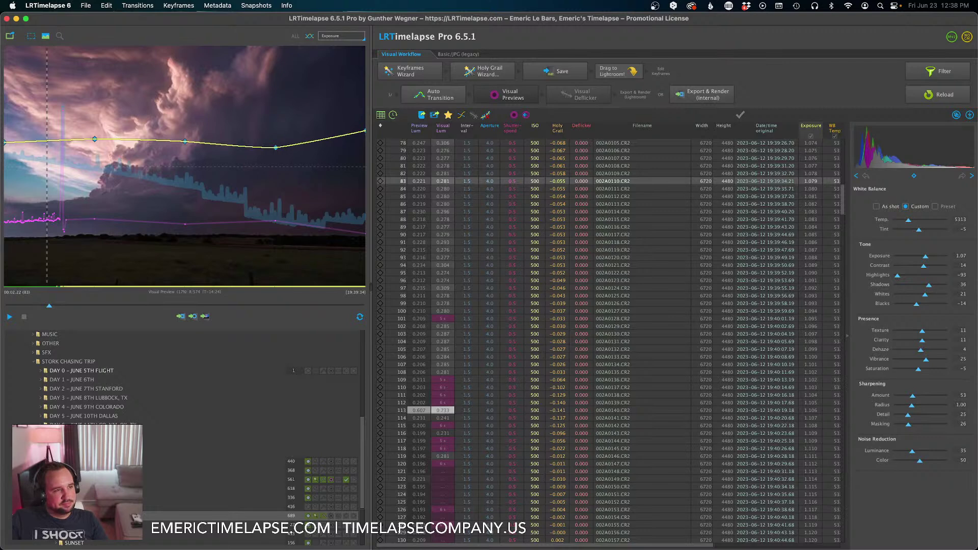
click(613, 158)
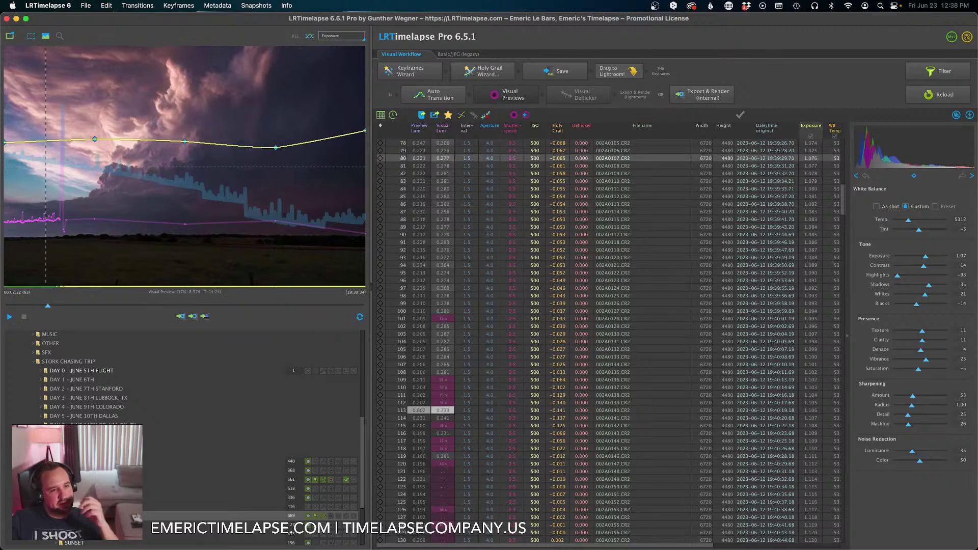
click(613, 174)
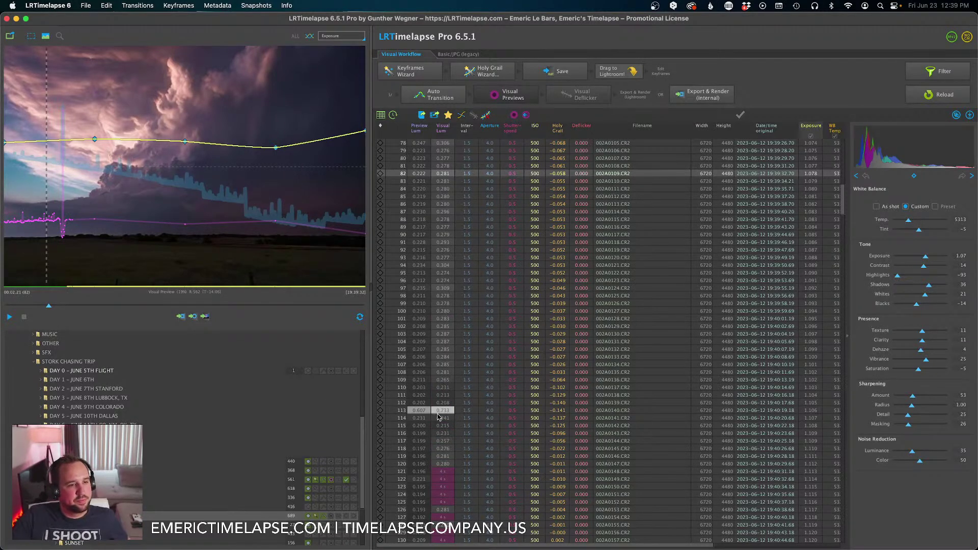
click(463, 411)
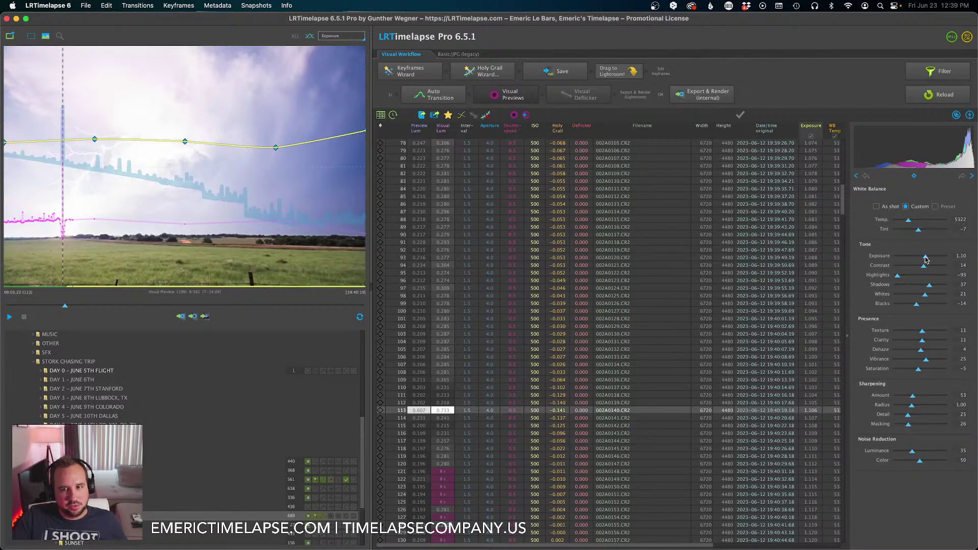
scroll(926, 260, down, 10)
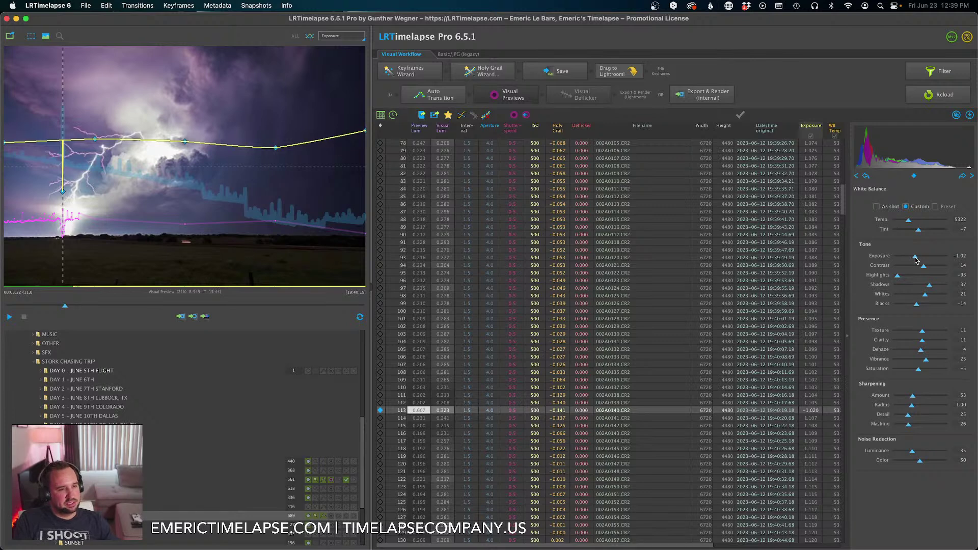
Step back and forth between frame 113 and its neighbours to compare the brightness of the lightning frame.
key(Up)
key(Down)
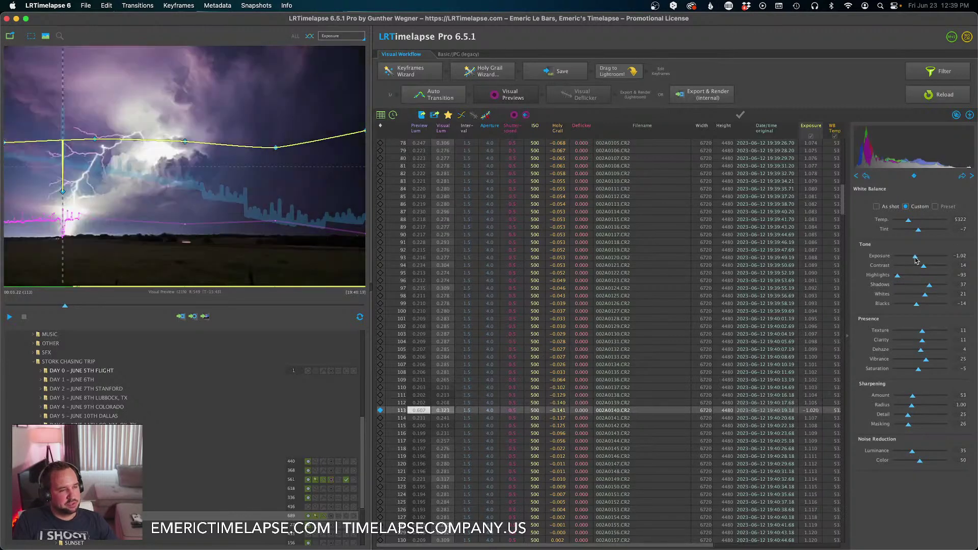
key(Up)
key(Down)
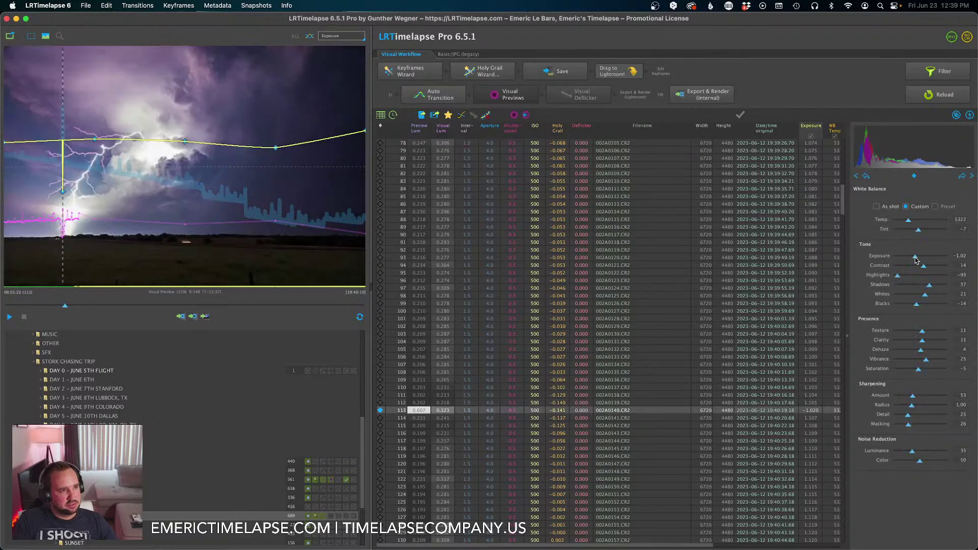
key(Up)
key(Down)
key(Down)
key(Up)
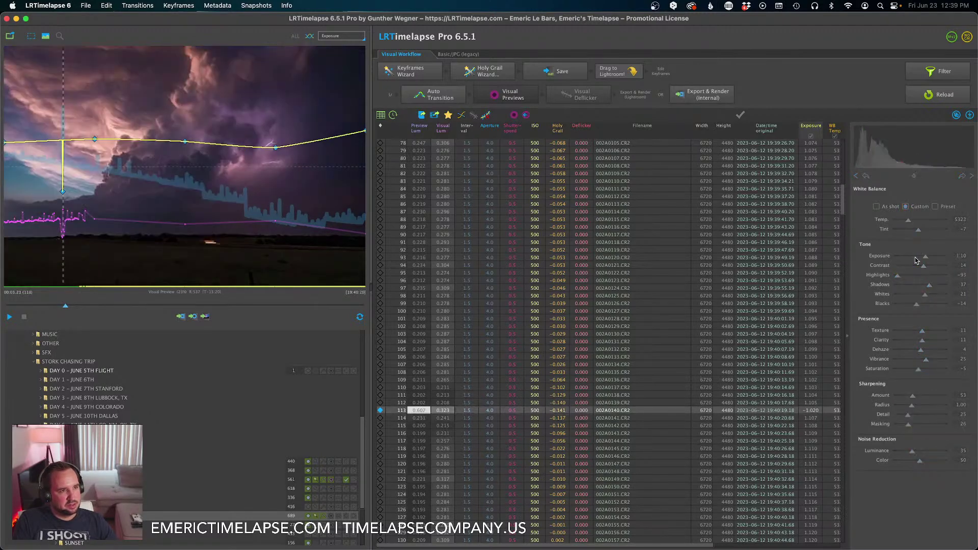
key(Down)
key(Up)
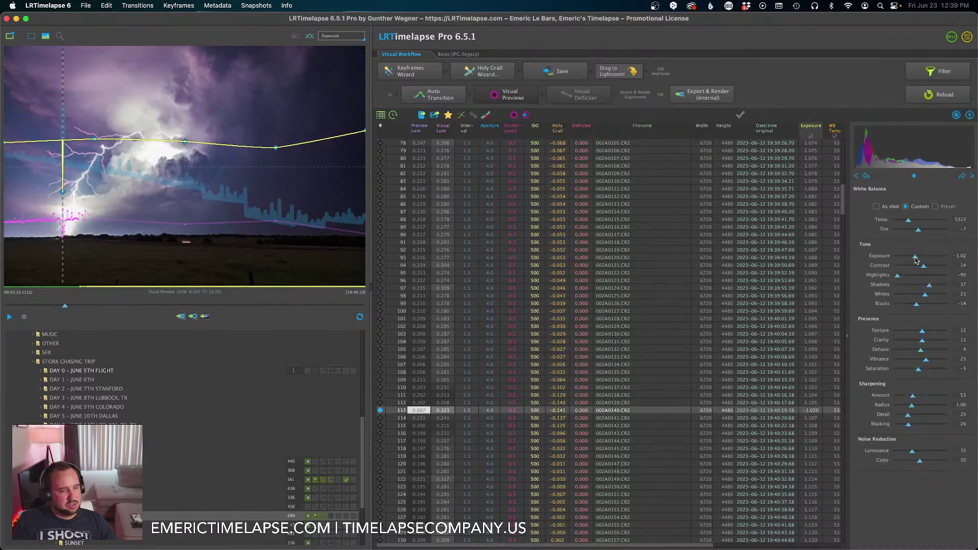
Set frame 113's Exposure to -0.92 and compare it with the adjacent frames.
drag(917, 261, 917, 260)
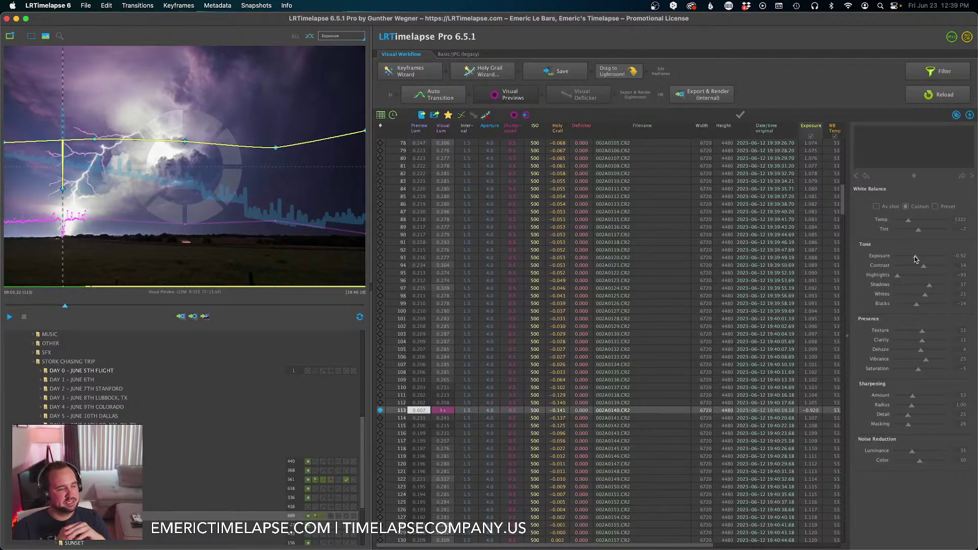
key(Up)
key(Down)
key(Up)
key(Down)
key(Down)
key(Up)
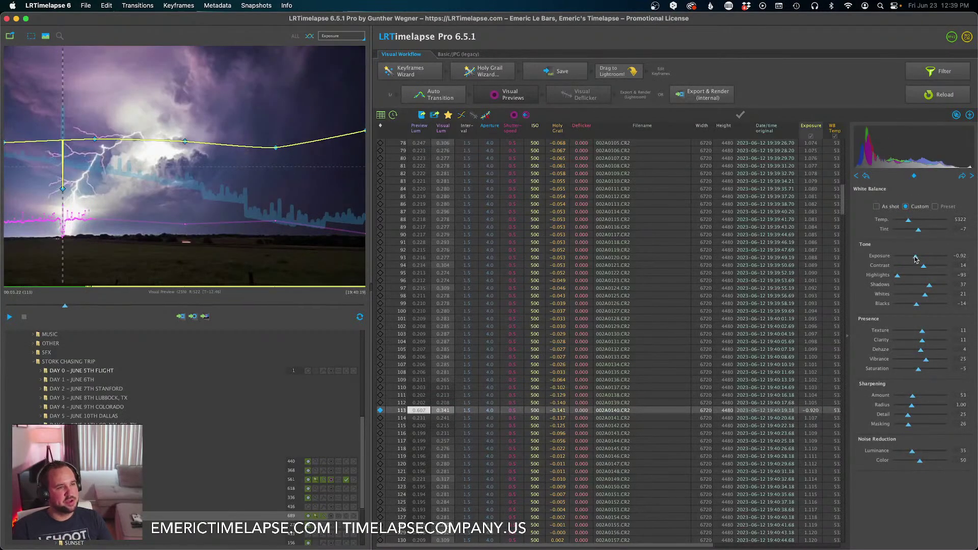
Flip between frame 113 and the frames following it, up to 115, to examine the brightness transition.
key(Down)
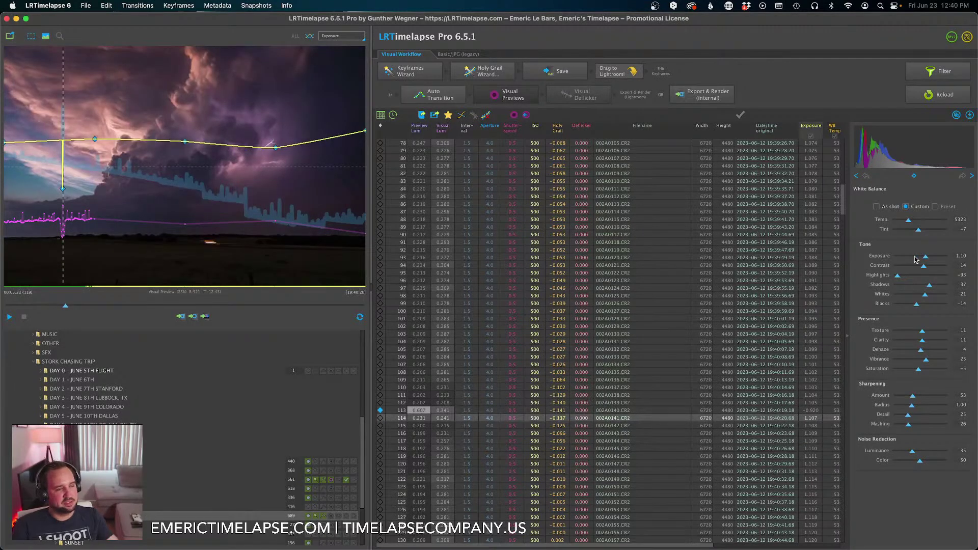
key(Up)
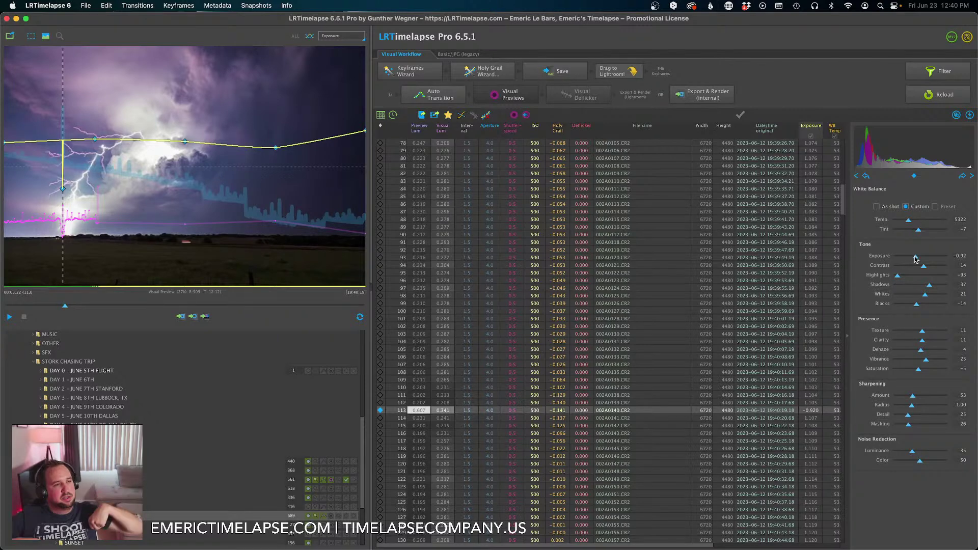
key(Down)
key(Down)
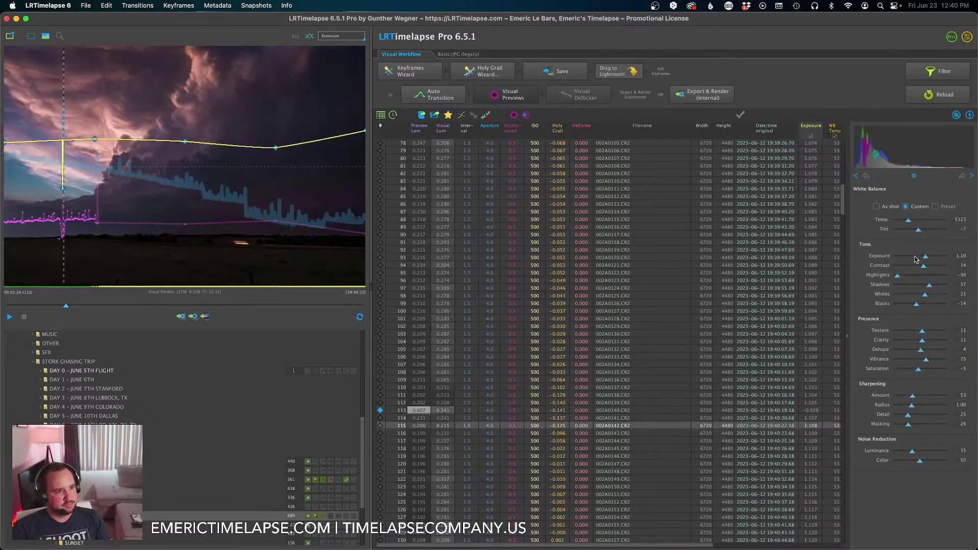
key(Up)
key(Up)
key(Down)
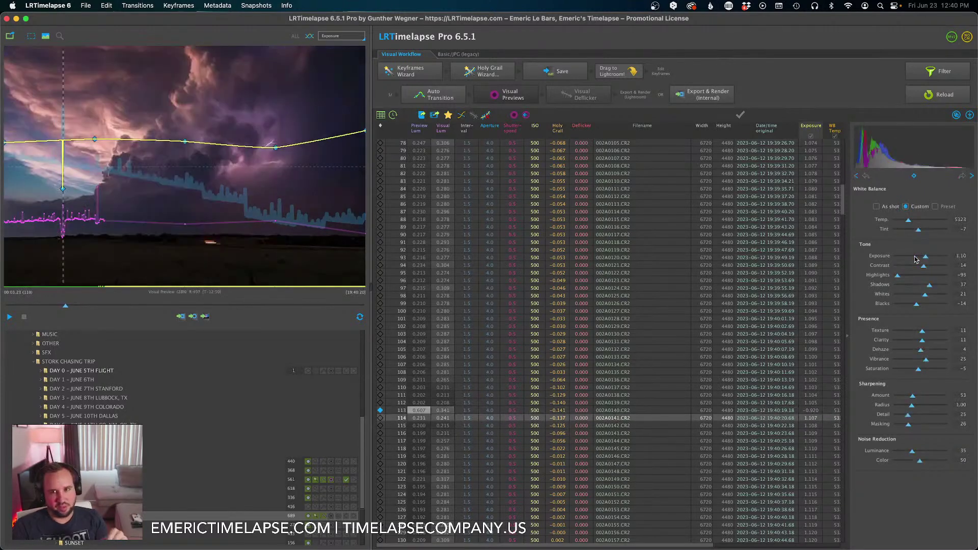
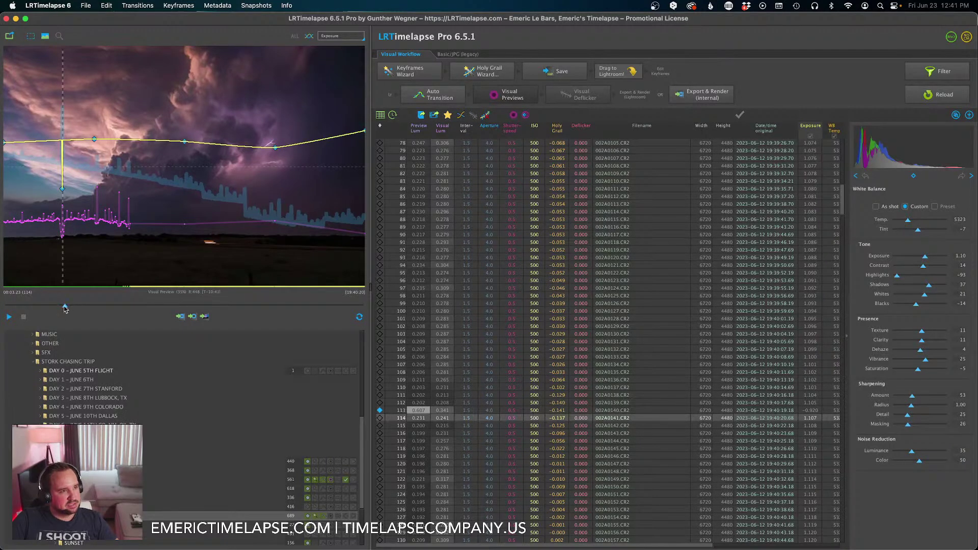
Scrub the preview through frames 77, 217 and 85 to review the sequence's visual previews.
click(45, 306)
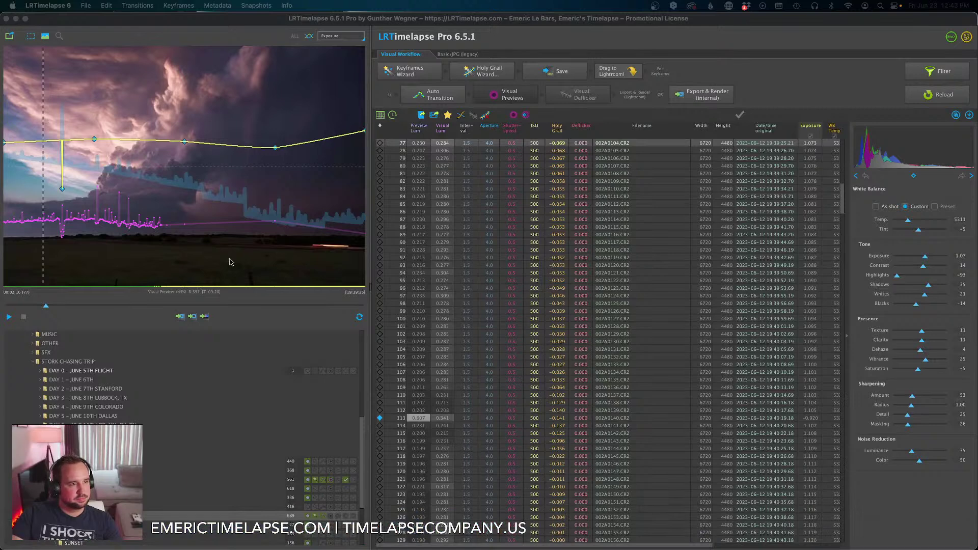
drag(47, 307, 117, 309)
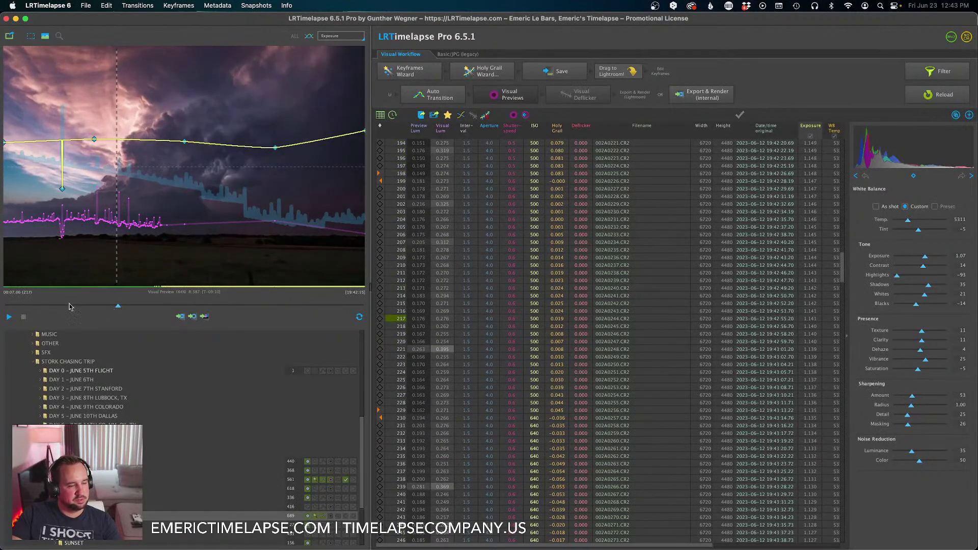
click(43, 306)
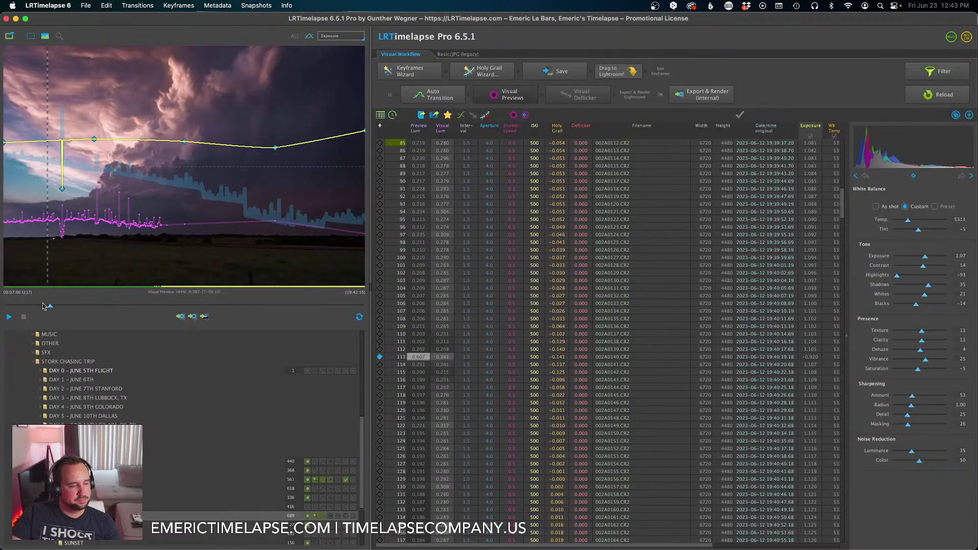
mouse_move(524, 542)
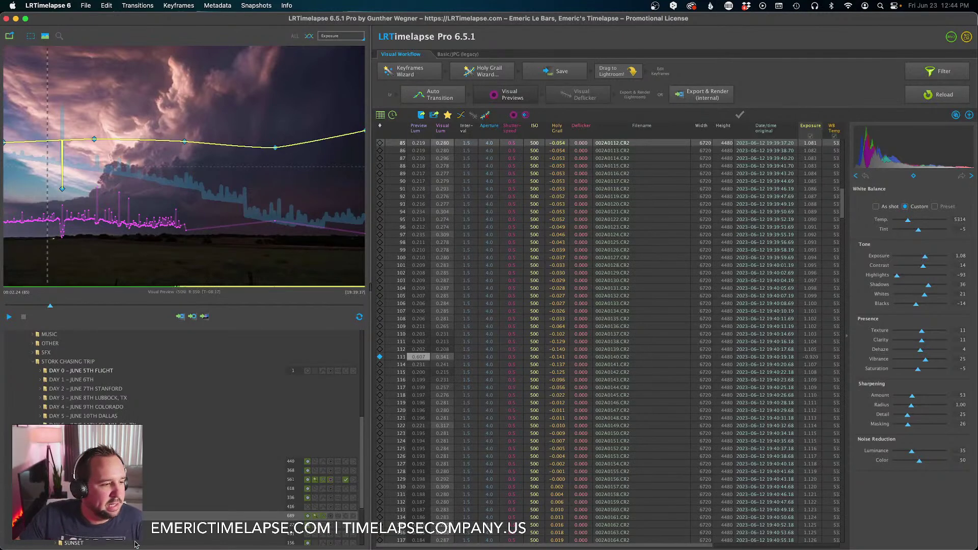
Switch to Finder and open the FINAL EXPORT folder inside the EXPORT folder of STORK CHASING TRIP.
mouse_move(63, 545)
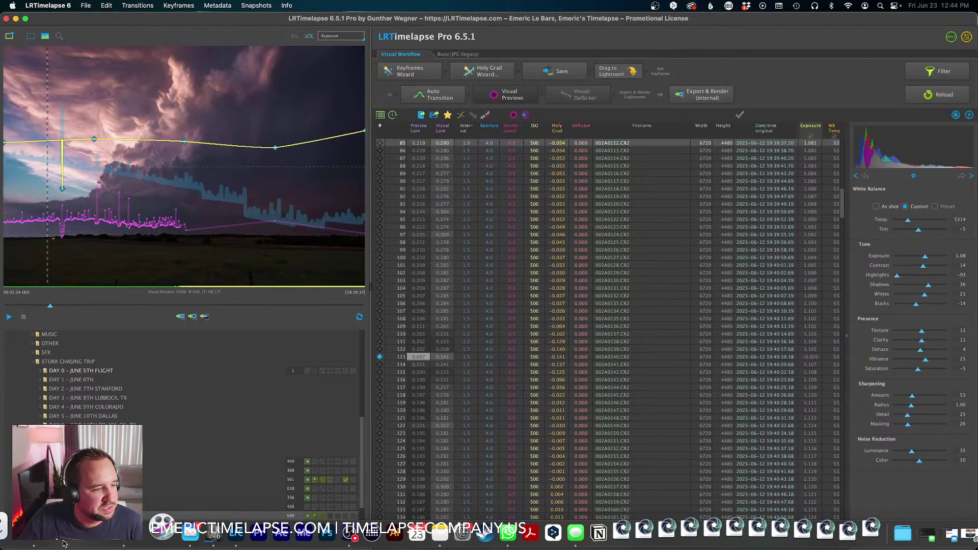
click(35, 543)
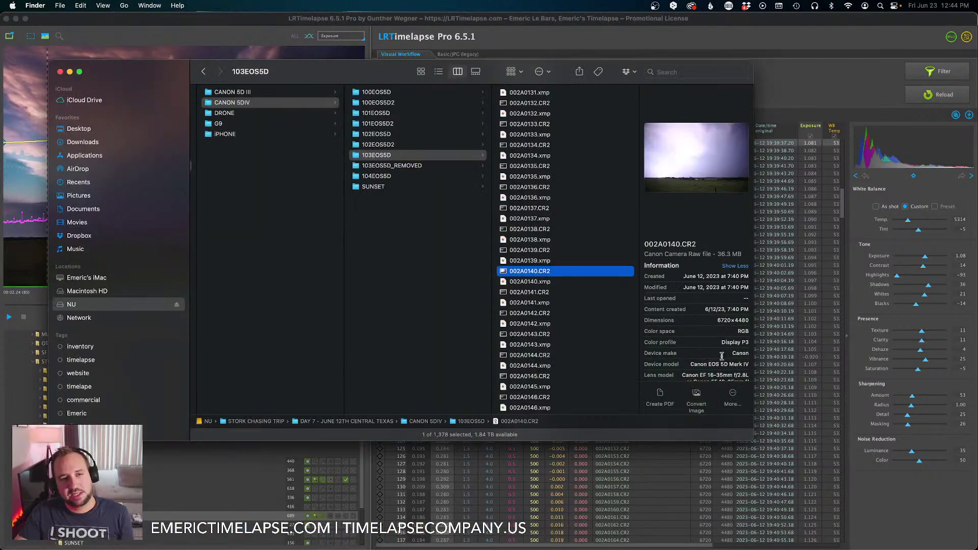
scroll(347, 204, left, 10)
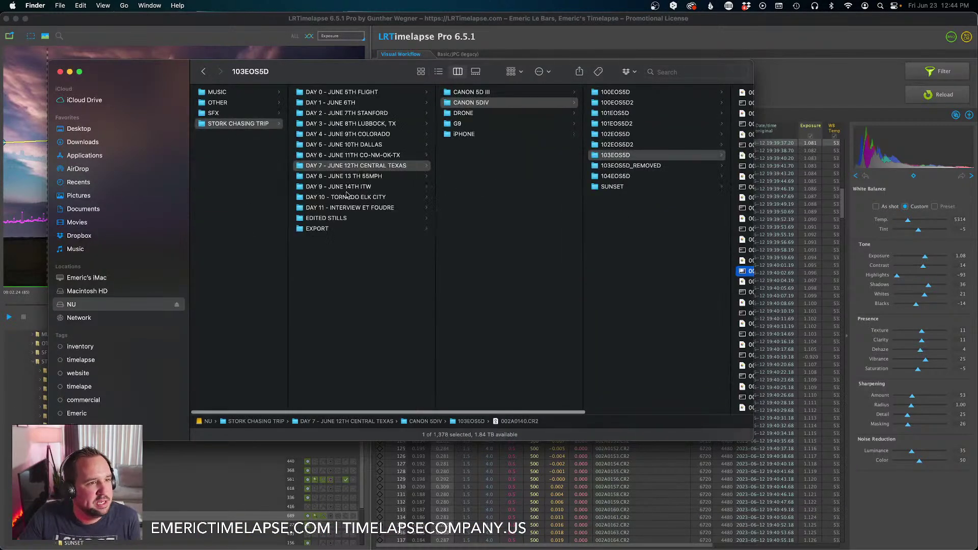
click(320, 230)
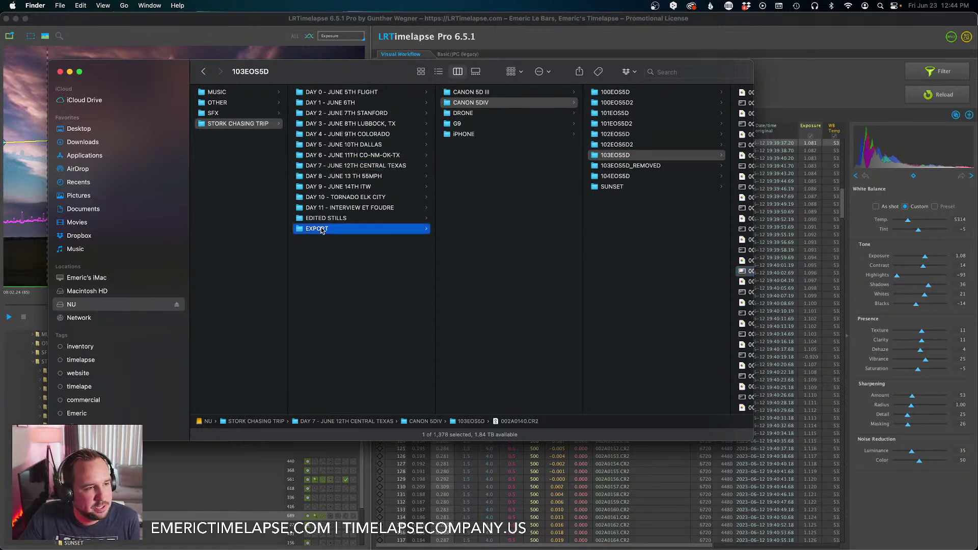
scroll(485, 218, down, 2)
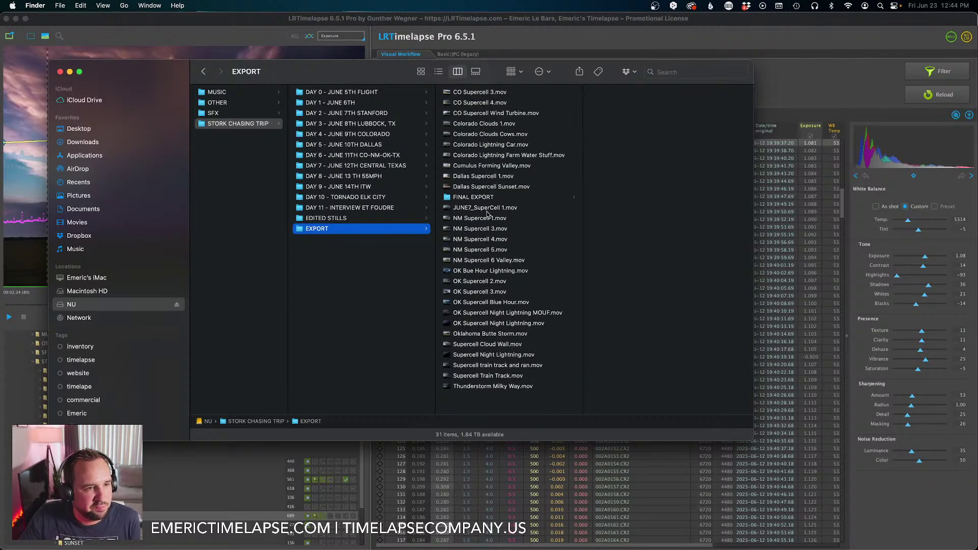
click(482, 219)
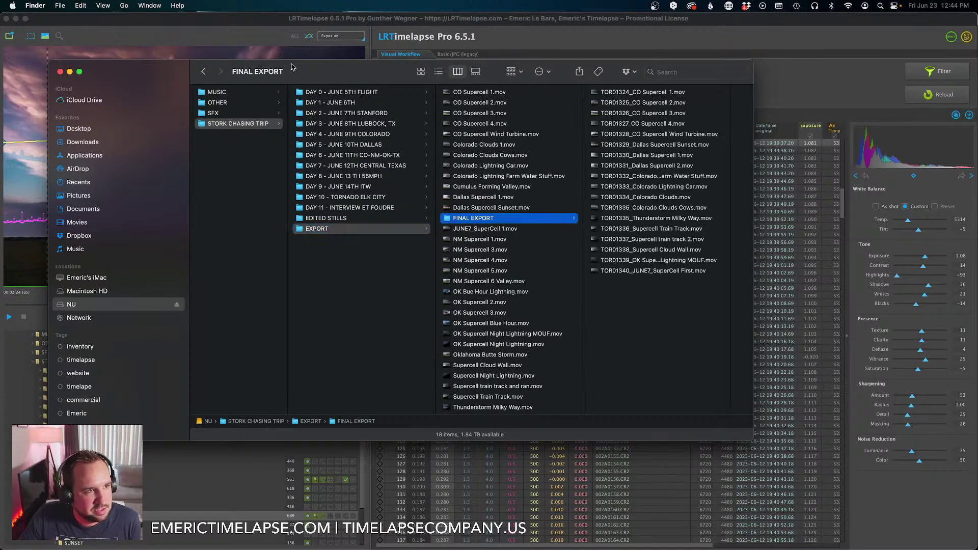
Widen the Finder window to make room for the preview and select TOR01324_CO Supercell 1.mov.
drag(336, 71, 300, 61)
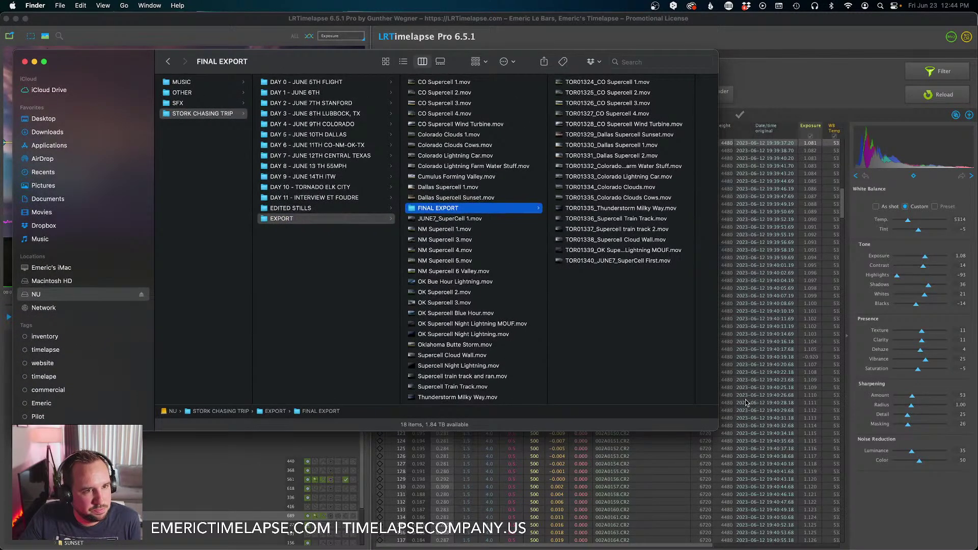
drag(714, 430, 854, 416)
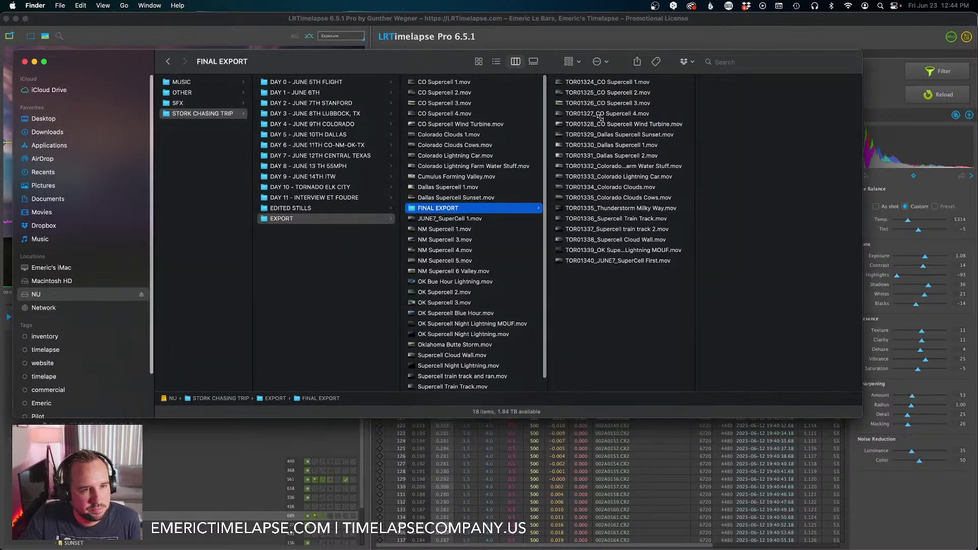
click(586, 83)
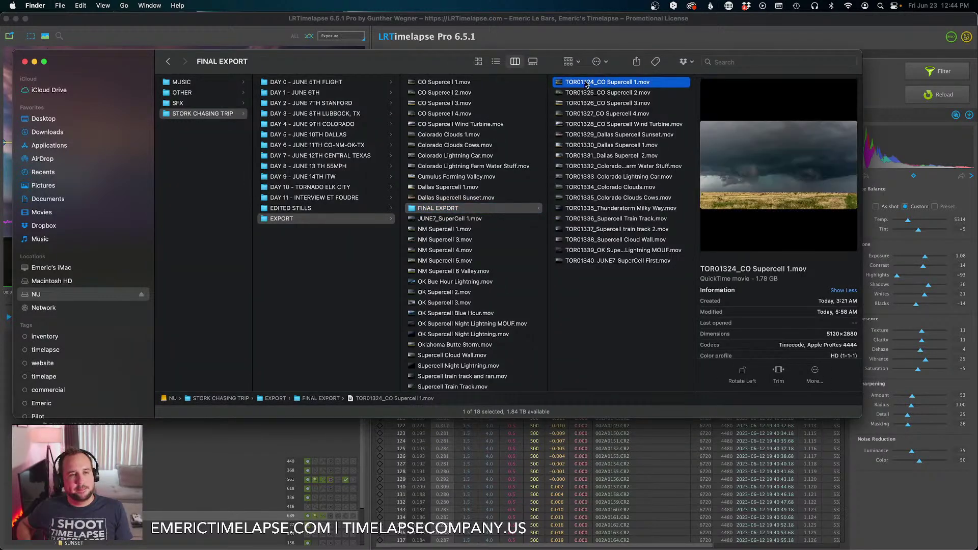
mouse_move(757, 155)
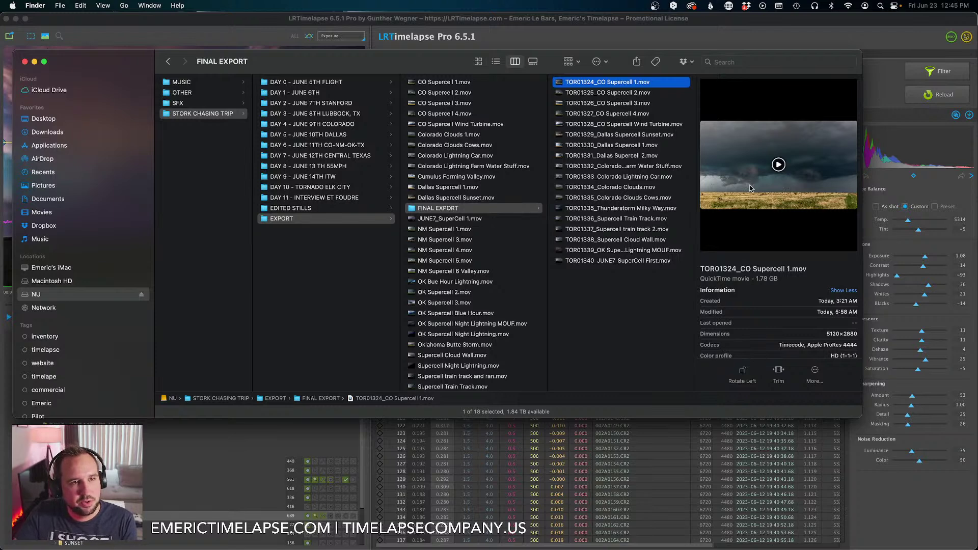
Select TOR01325_CO Supercell 2.mov, enlarge the Finder window, and play the clip in its preview, stopping it partway.
key(Down)
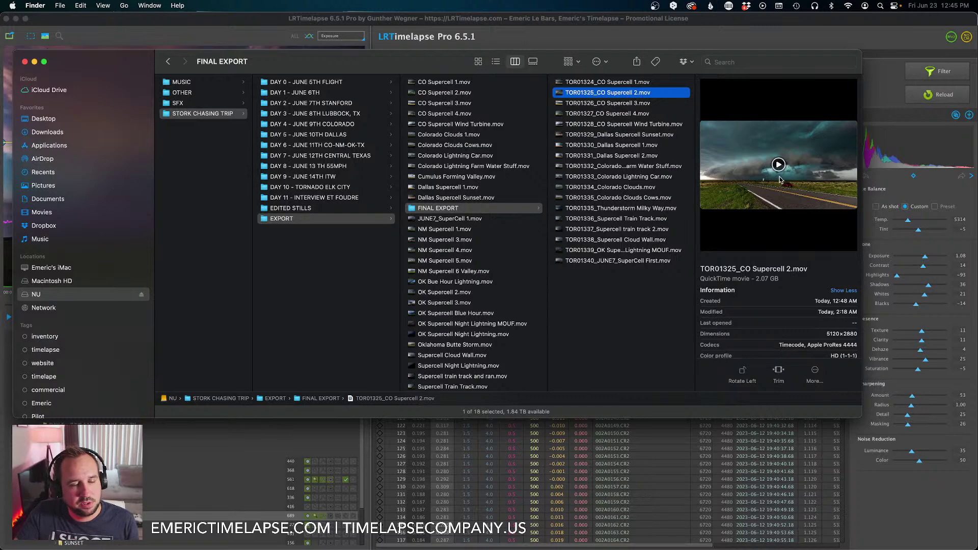
drag(408, 58, 85, 54)
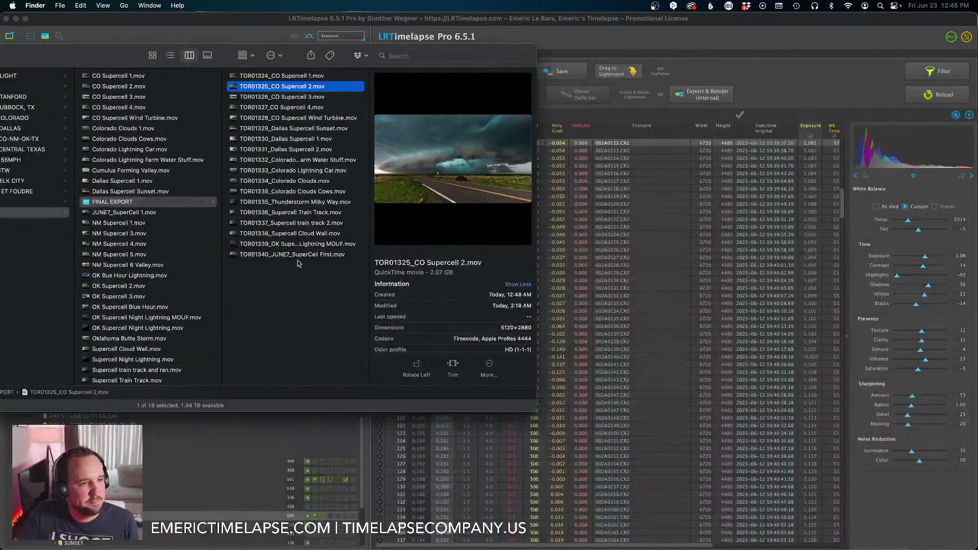
drag(703, 438, 876, 480)
click(622, 176)
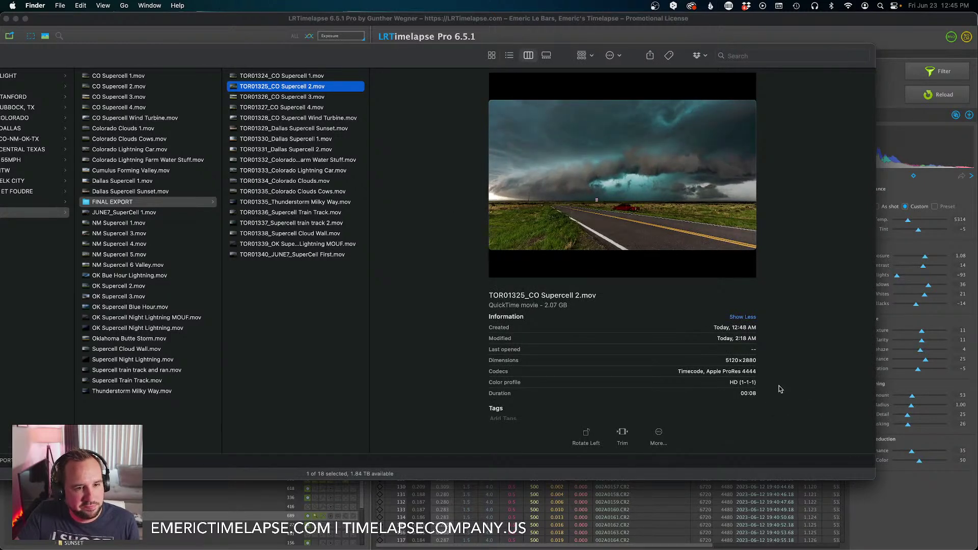
scroll(748, 375, down, 2)
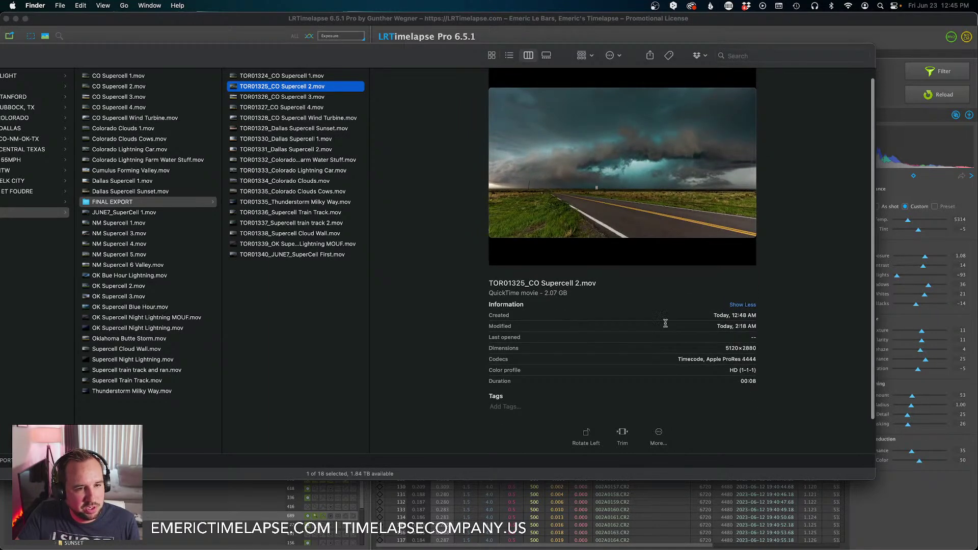
scroll(725, 339, up, 1)
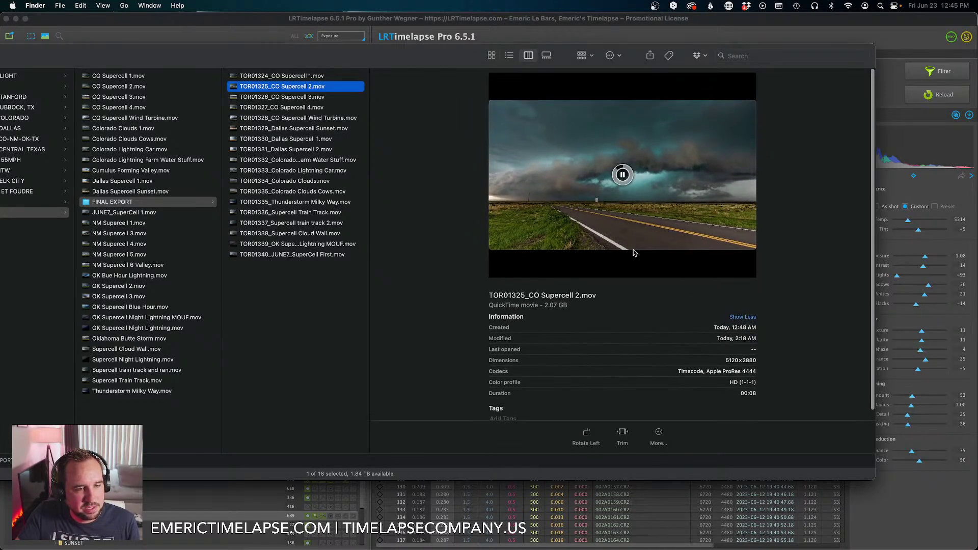
click(622, 175)
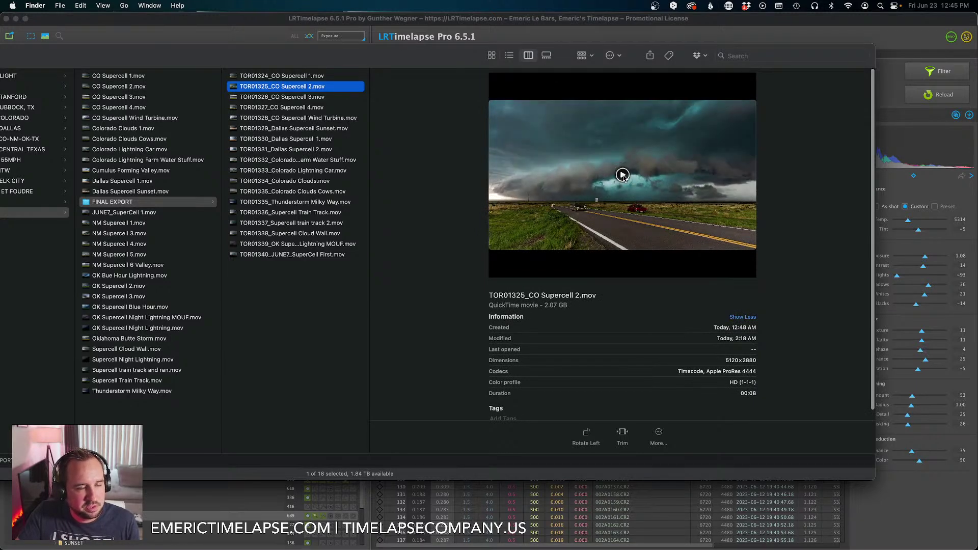
Open TOR01325_CO Supercell 2.mov in a large Quick Look preview, scrub through the storm footage, and close it.
key(space)
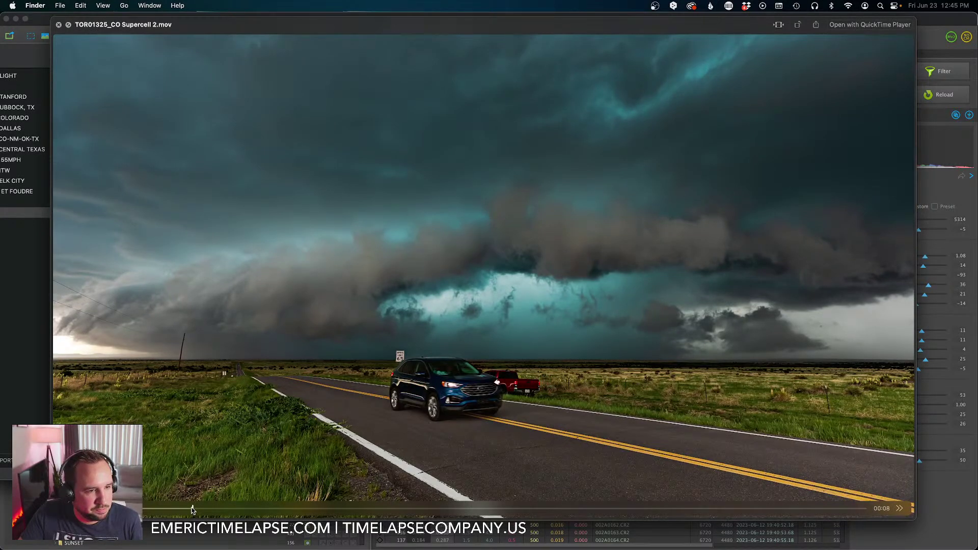
drag(192, 510, 229, 510)
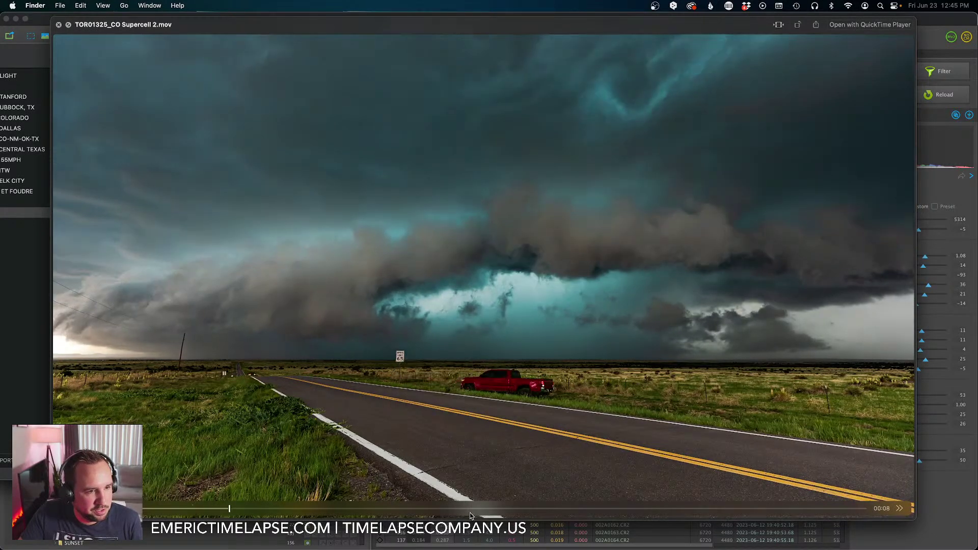
click(673, 507)
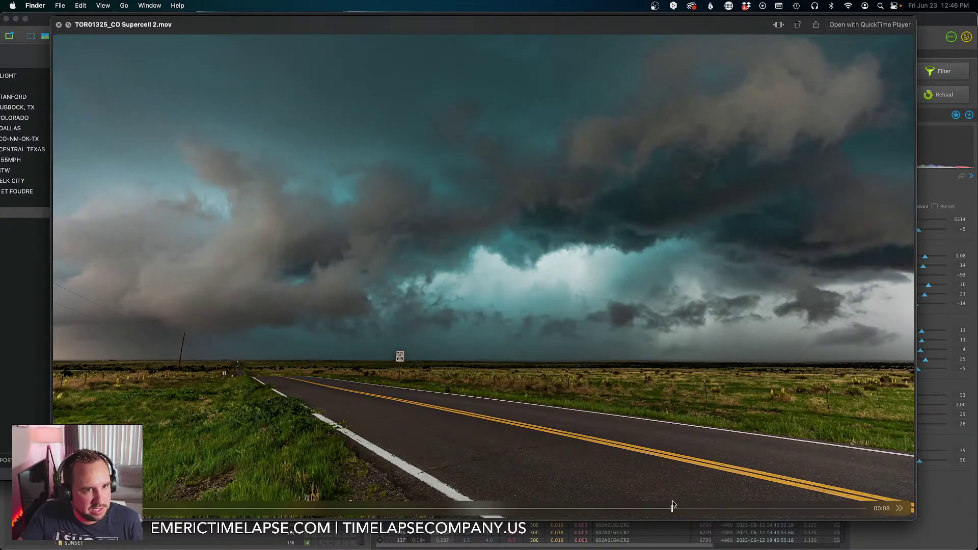
click(798, 509)
click(372, 508)
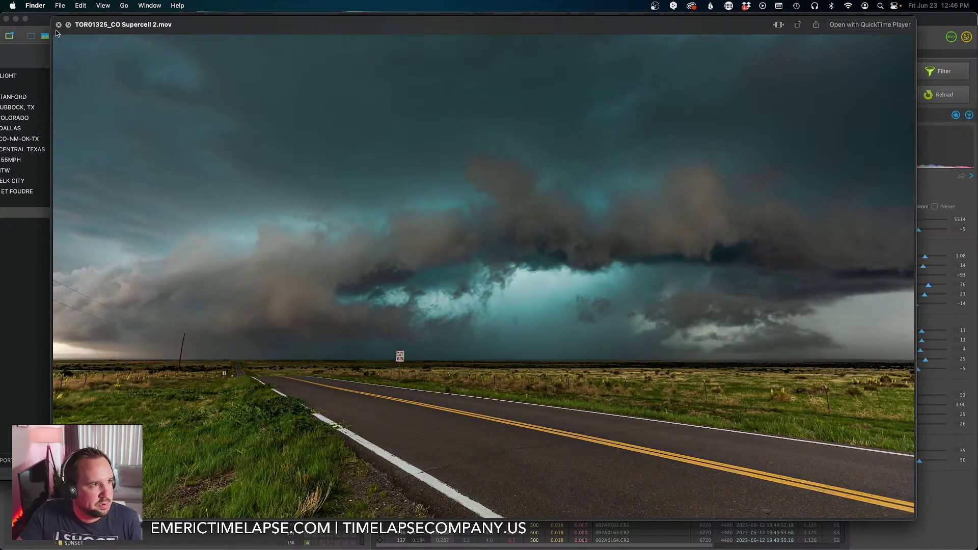
click(58, 25)
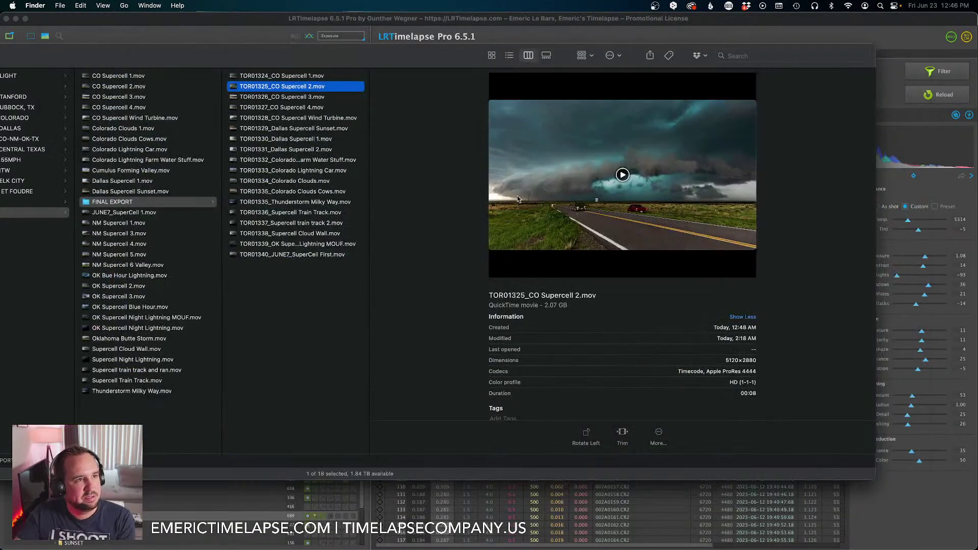
Open TOR01327_CO Supercell 4.mov in Quick Look, scrub through the clip, and close the preview.
key(Down)
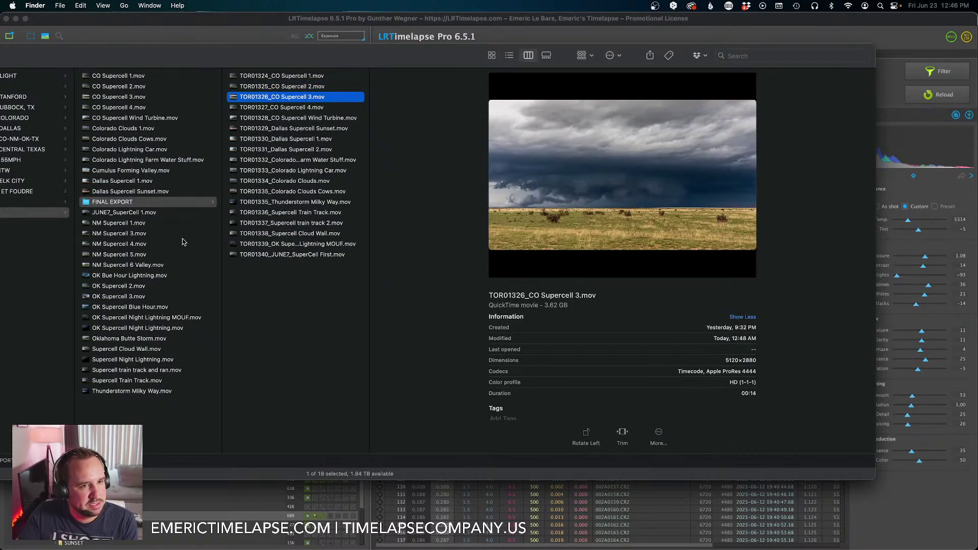
key(Down)
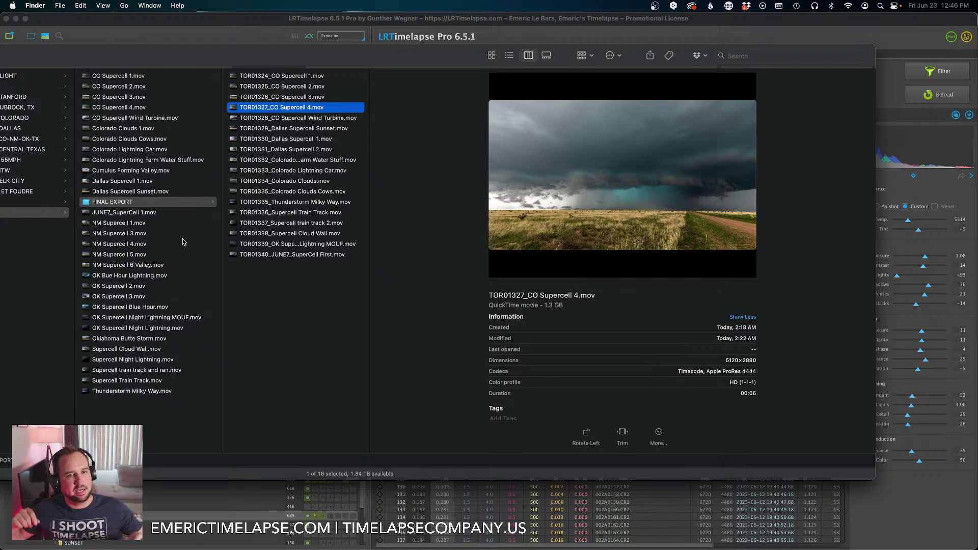
key(space)
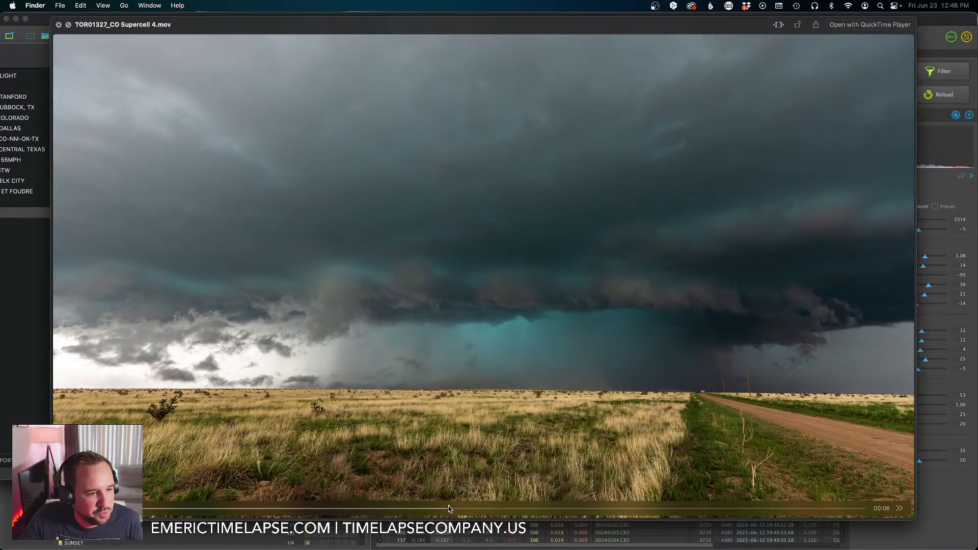
click(448, 508)
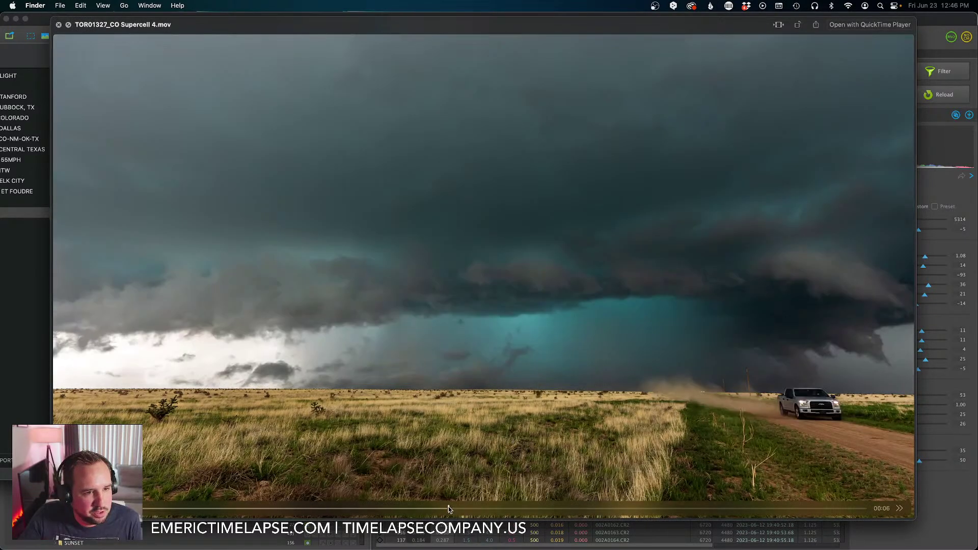
drag(473, 510, 714, 522)
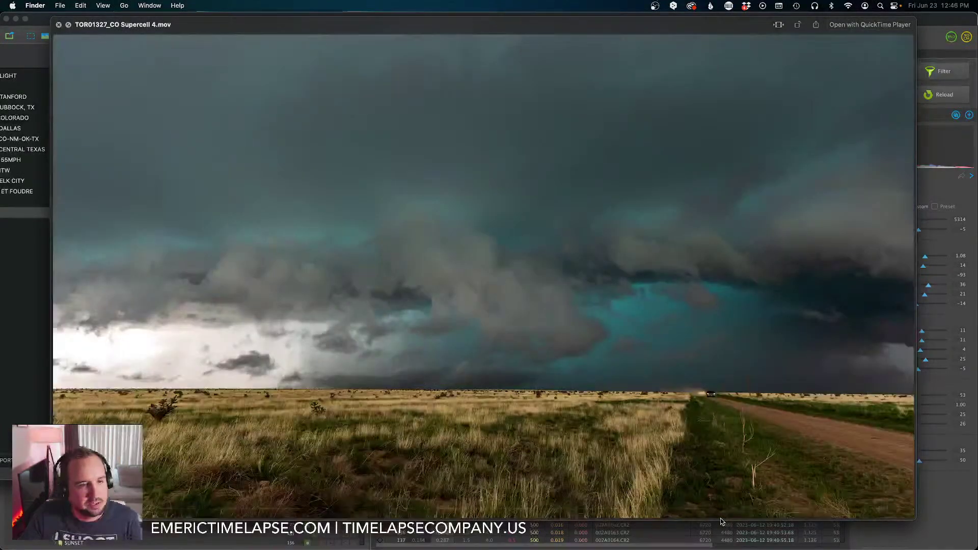
key(space)
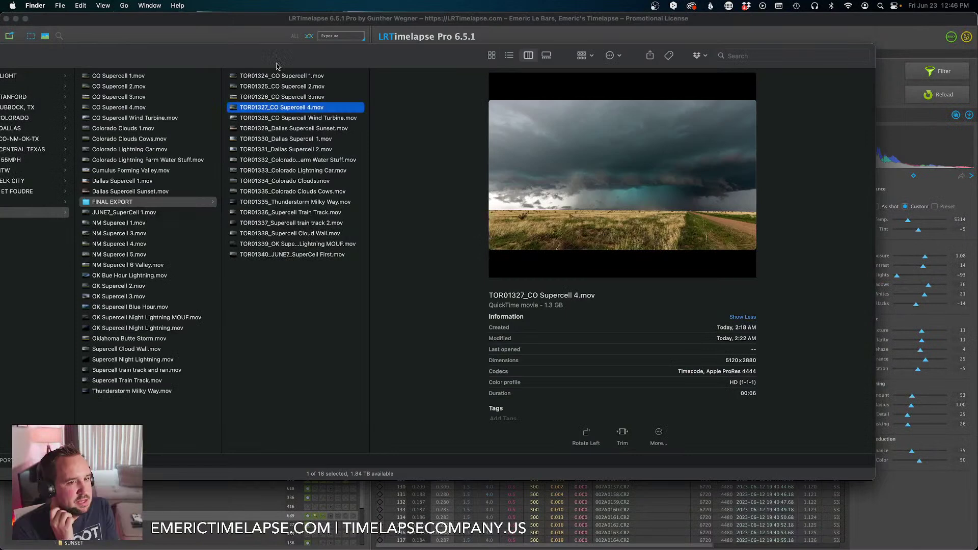
Browse the finished clips from TOR01328_CO Supercell Wind Turbine.mov to TOR01330_Dallas Supercell 1.mov.
key(Down)
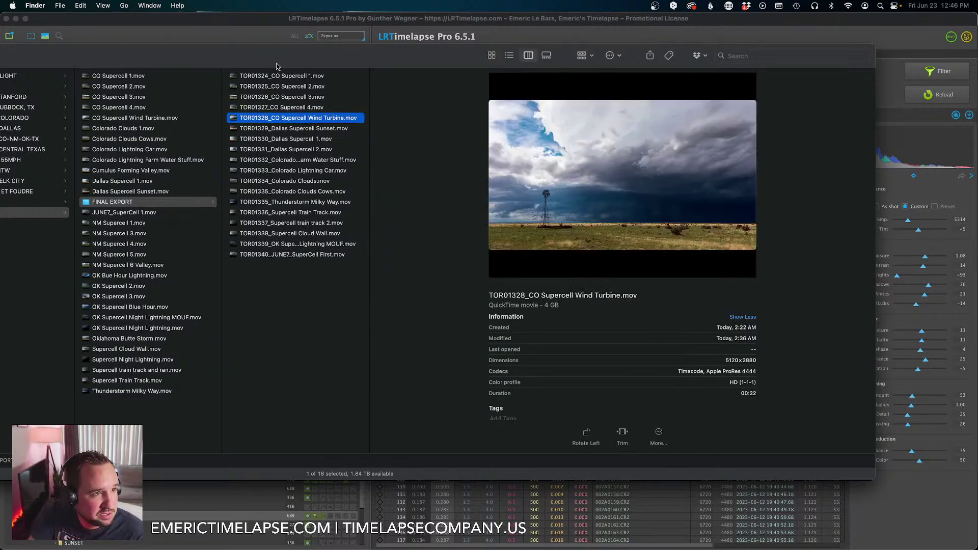
key(Down)
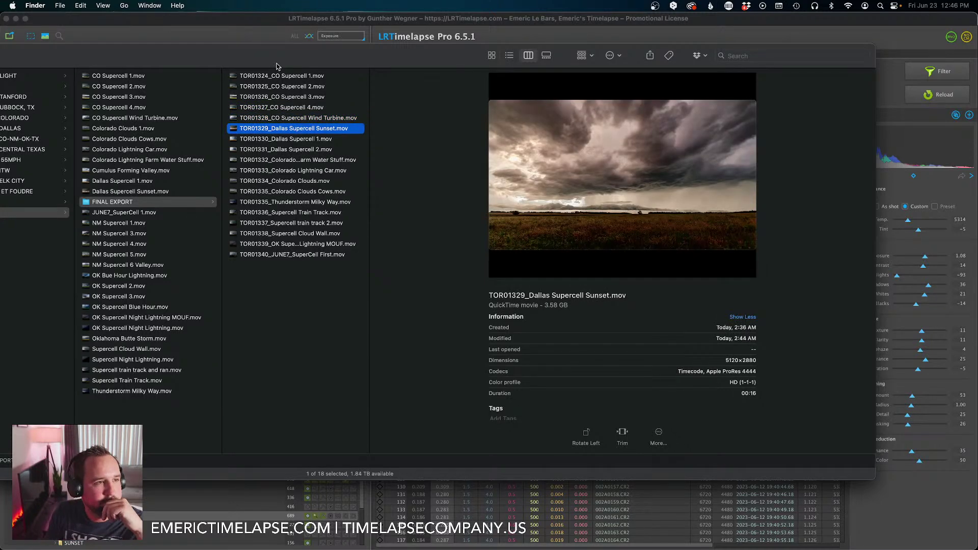
key(Down)
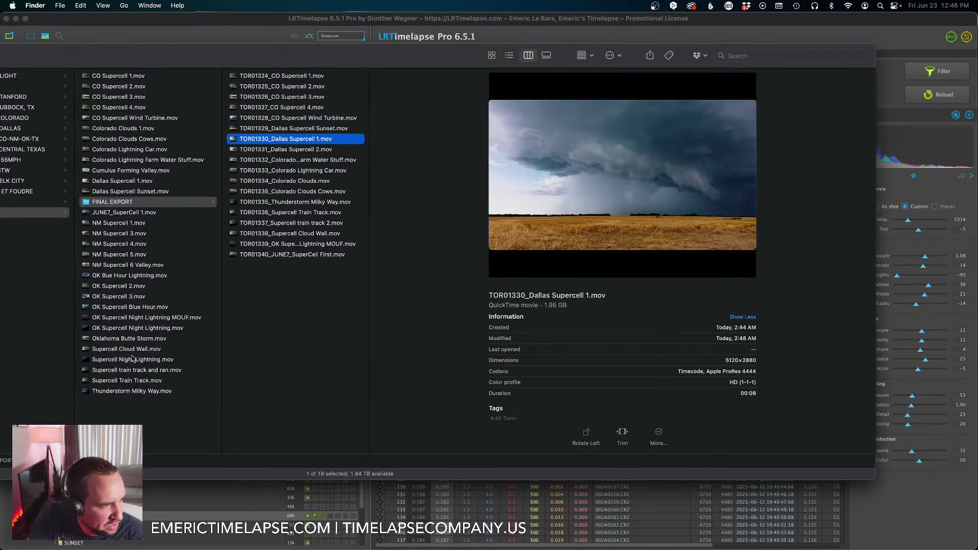
Review the EXPORT folder clips Oklahoma Butte Storm, Supercell Cloud Wall, NM Supercell 6 Valley, NM Supercell 5 and NM Supercell 3.
click(128, 338)
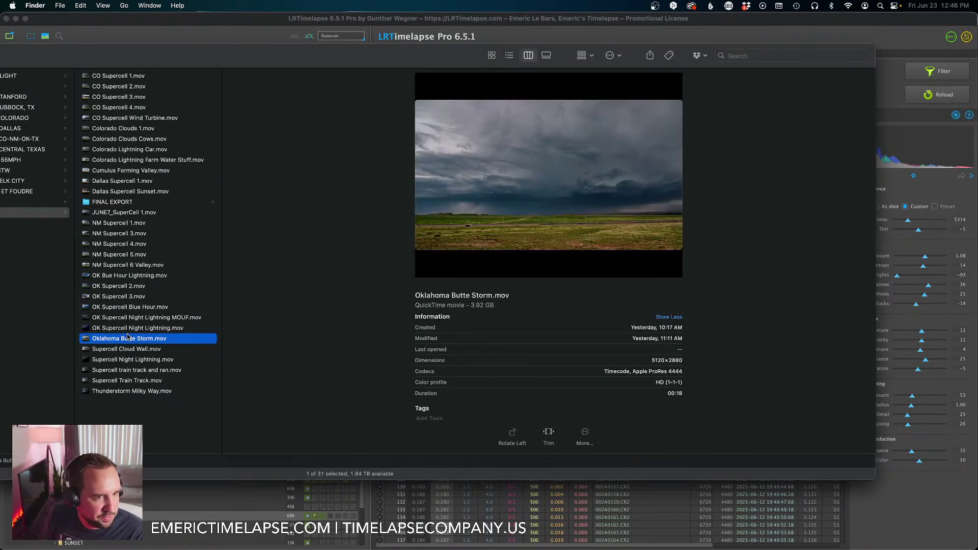
key(Down)
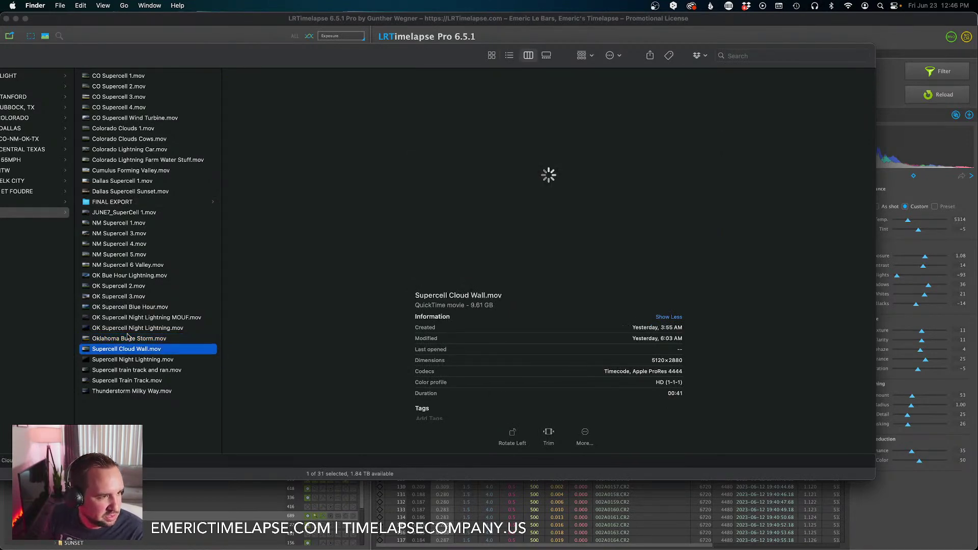
click(127, 267)
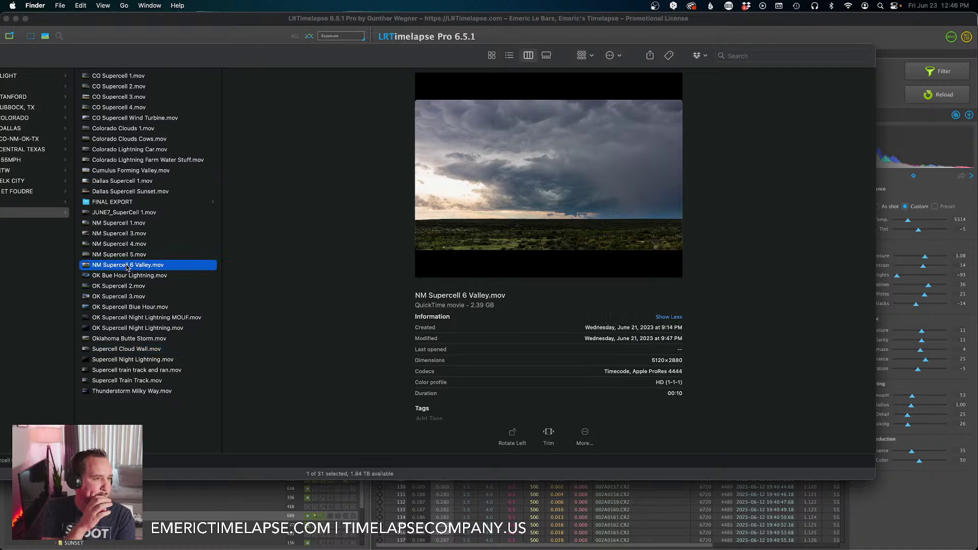
key(Up)
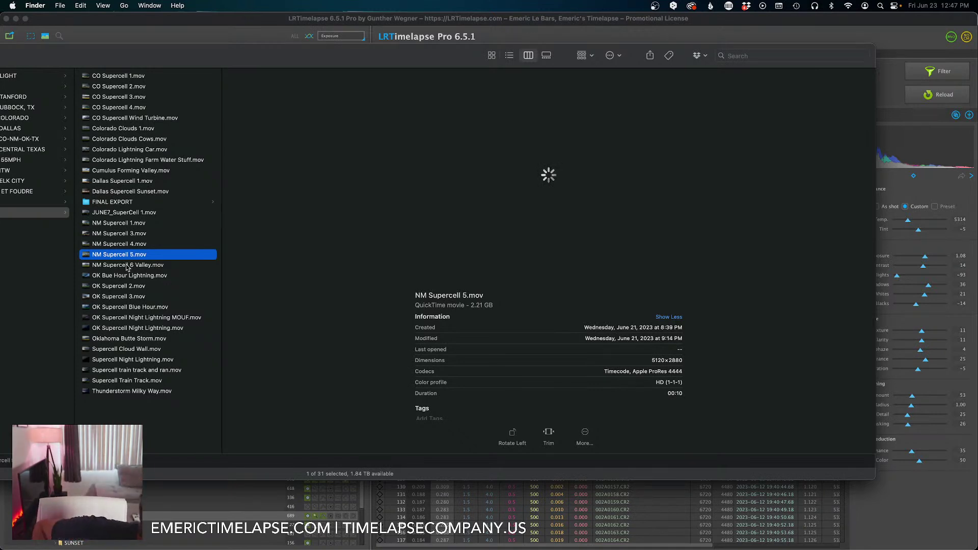
click(134, 234)
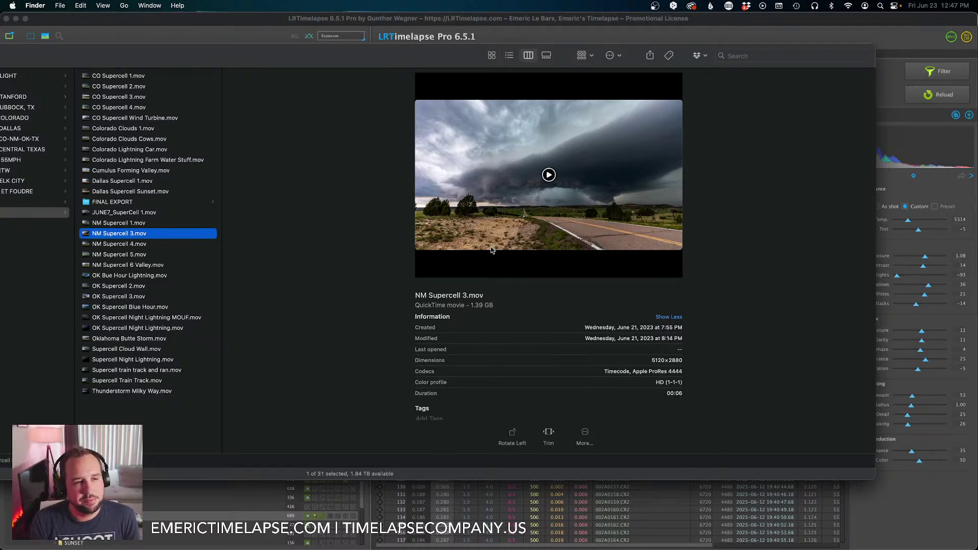
Watch NM Supercell 3.mov in a large Quick Look preview and close it.
key(space)
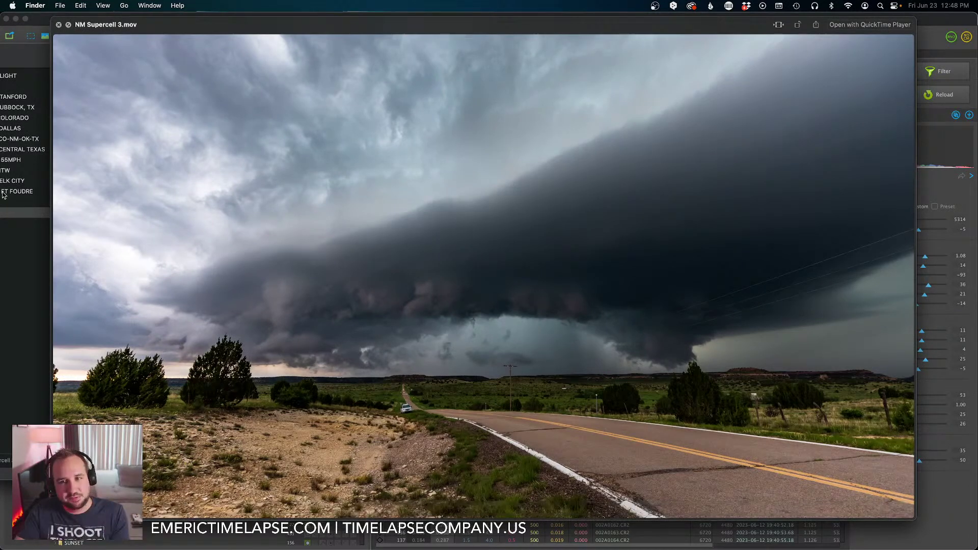
click(58, 24)
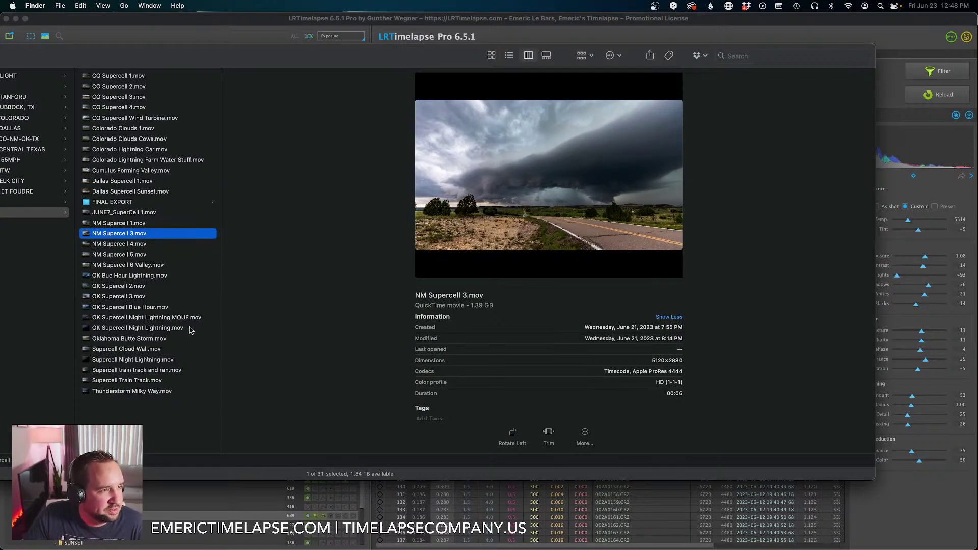
Open the FINAL EXPORT folder in icon view and move its window fully onto the screen.
click(120, 203)
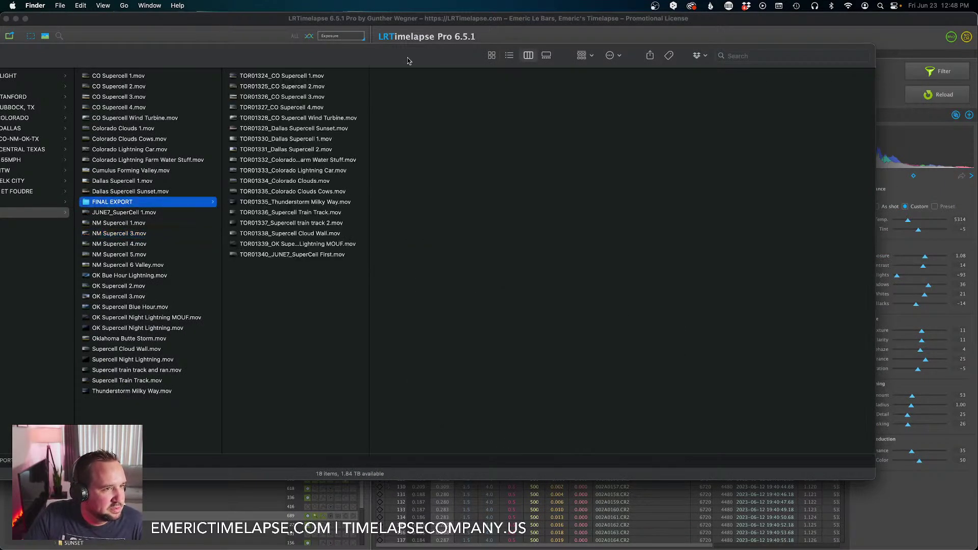
key(cmd+1)
double_click(252, 57)
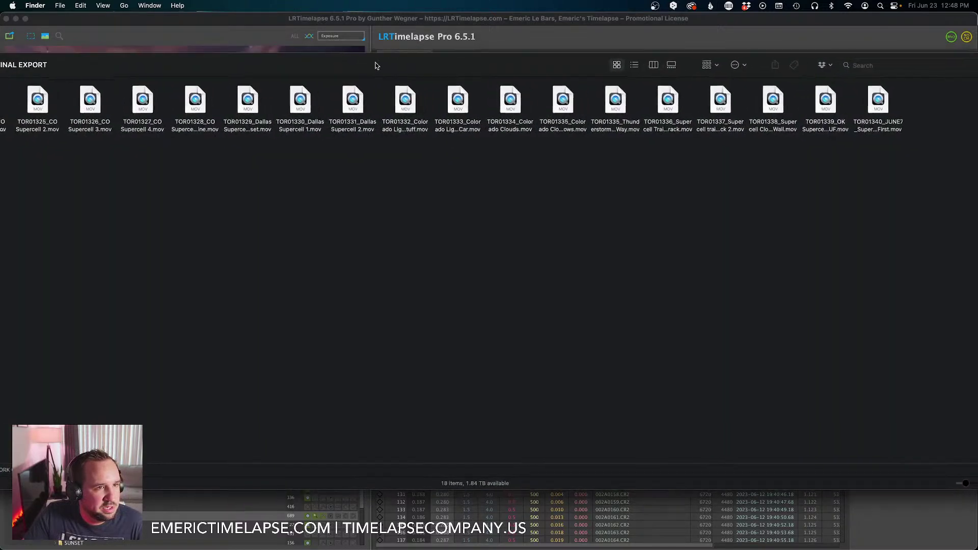
drag(75, 57, 262, 64)
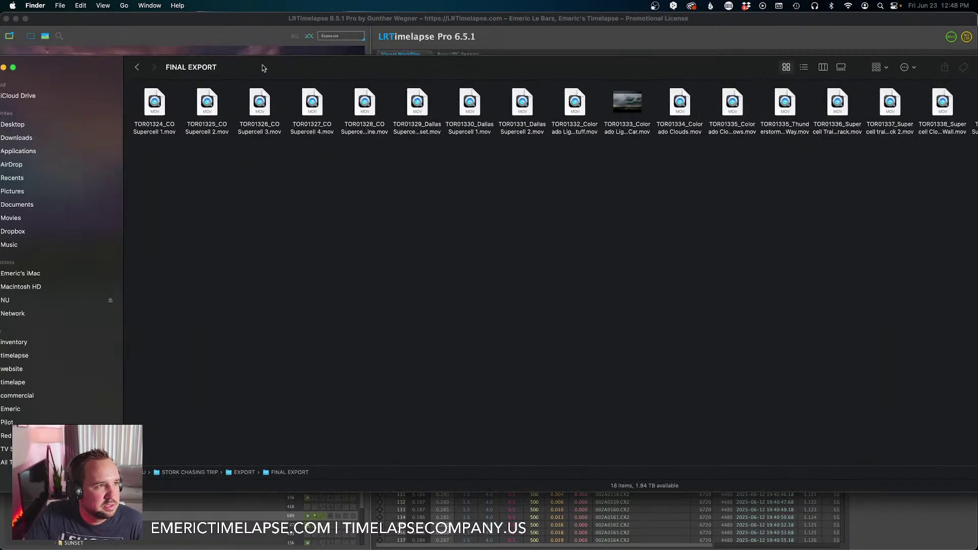
drag(63, 73, 216, 78)
drag(460, 79, 778, 78)
double_click(778, 78)
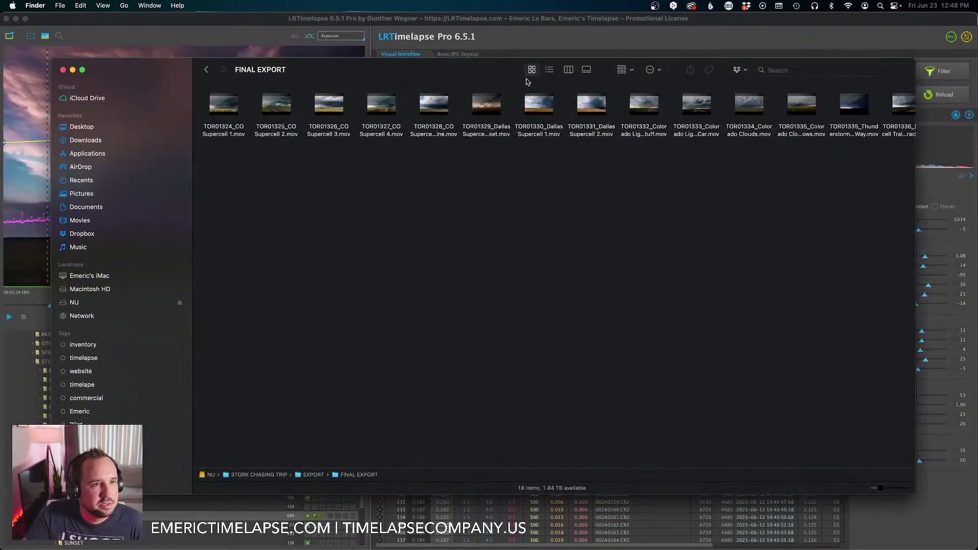
Enlarge the FINAL EXPORT clip thumbnails and rearrange them into a grid.
click(897, 489)
right_click(520, 371)
mouse_move(586, 450)
click(619, 452)
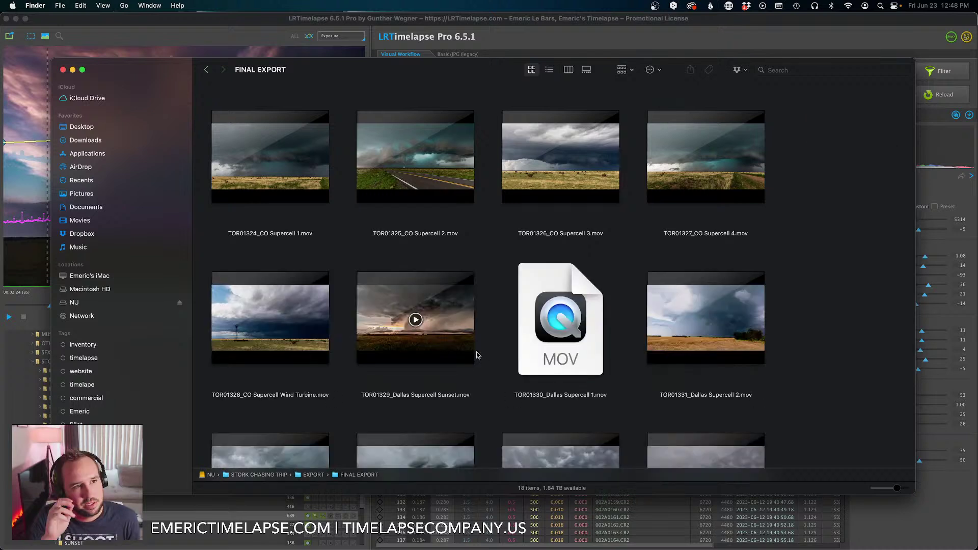
Browse the FINAL EXPORT thumbnails and open TOR01335_Thunderstorm Milky Way.mov in Quick Look.
click(440, 330)
scroll(440, 330, down, 1)
scroll(489, 378, down, 5)
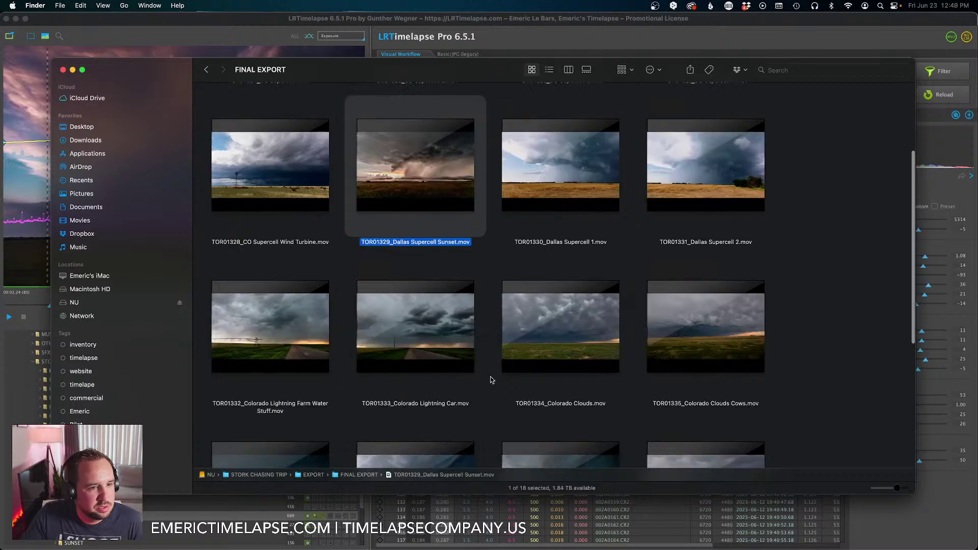
scroll(499, 357, down, 3)
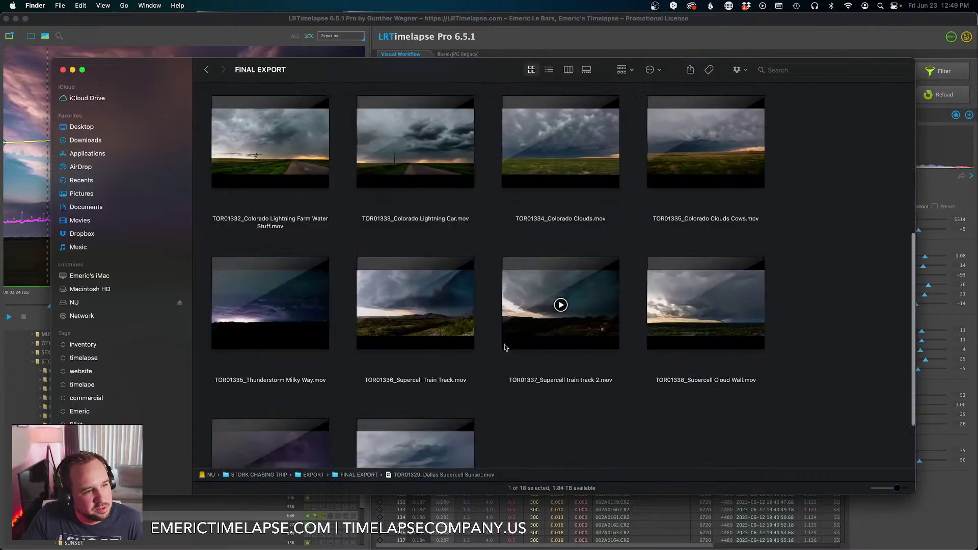
scroll(506, 346, down, 2)
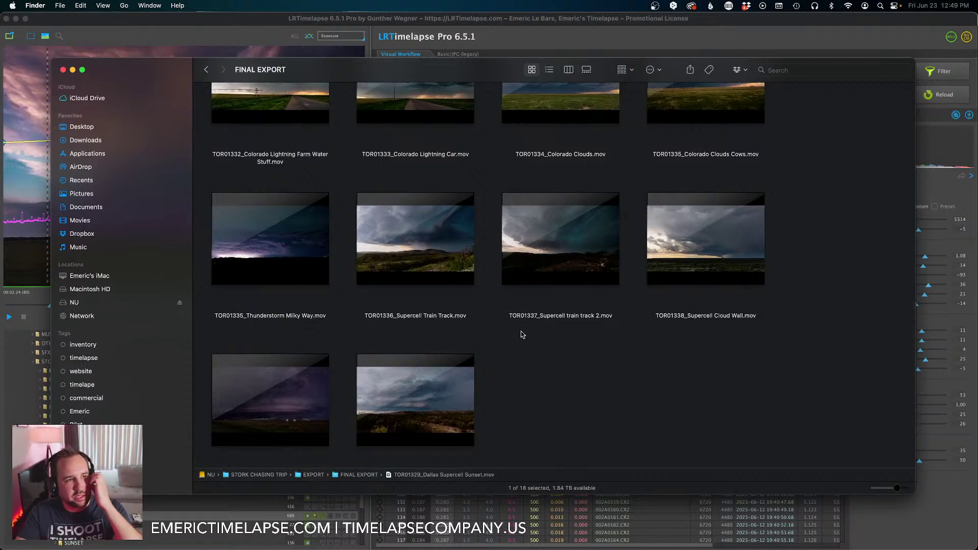
click(316, 274)
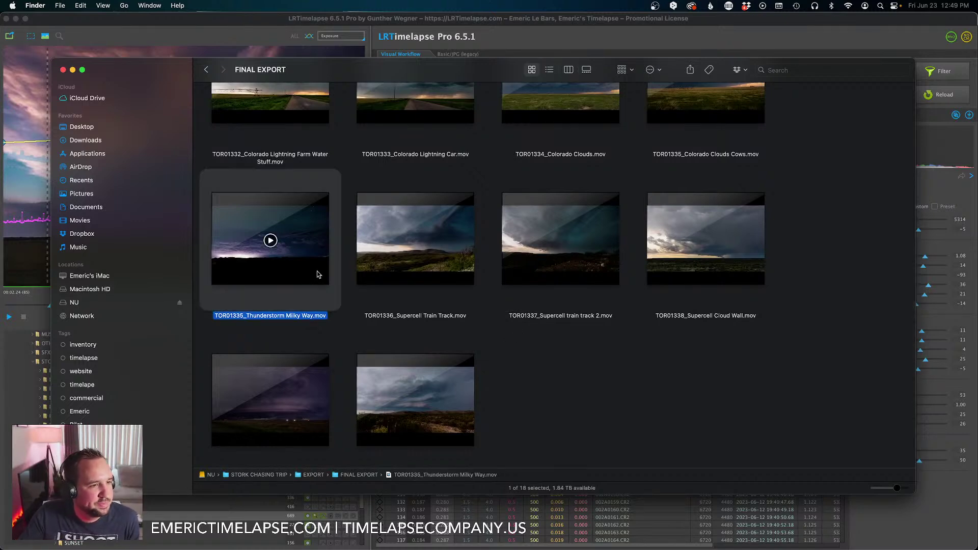
key(space)
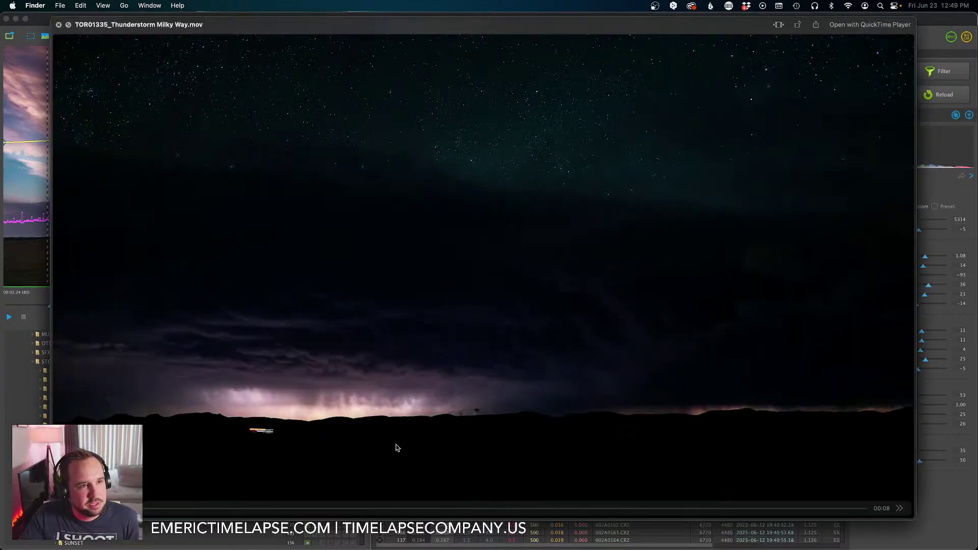
Scrub through the Thunderstorm Milky Way clip to examine its lightning and starry sky, and close the preview.
click(417, 508)
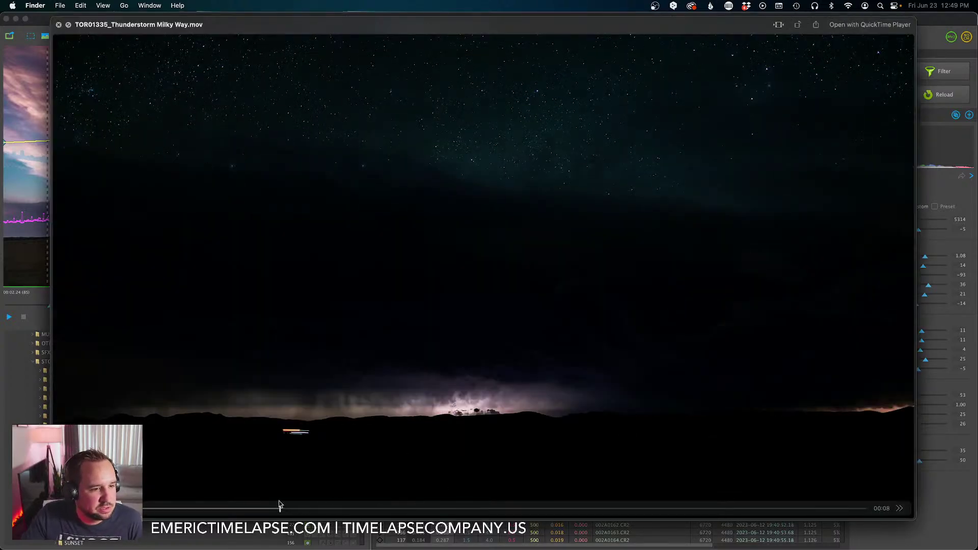
click(236, 508)
click(336, 508)
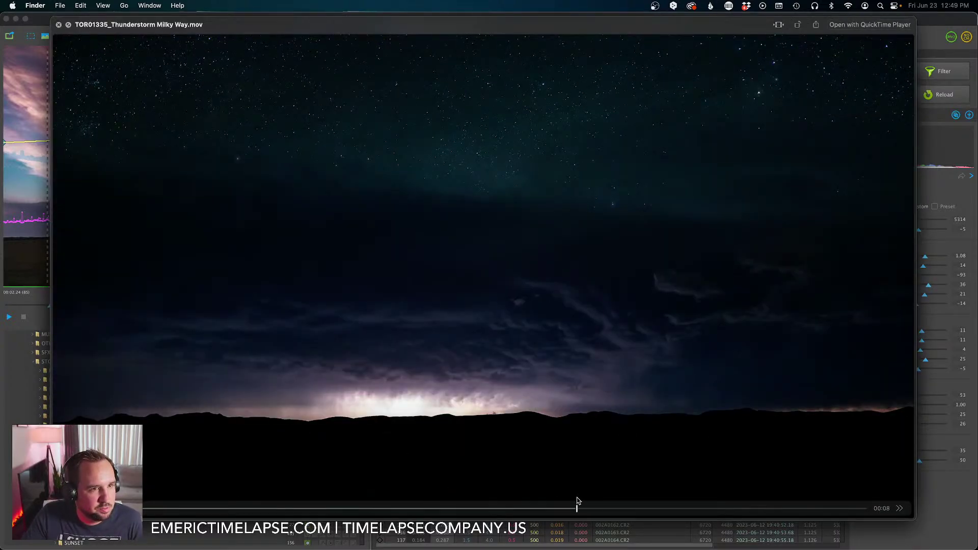
click(776, 501)
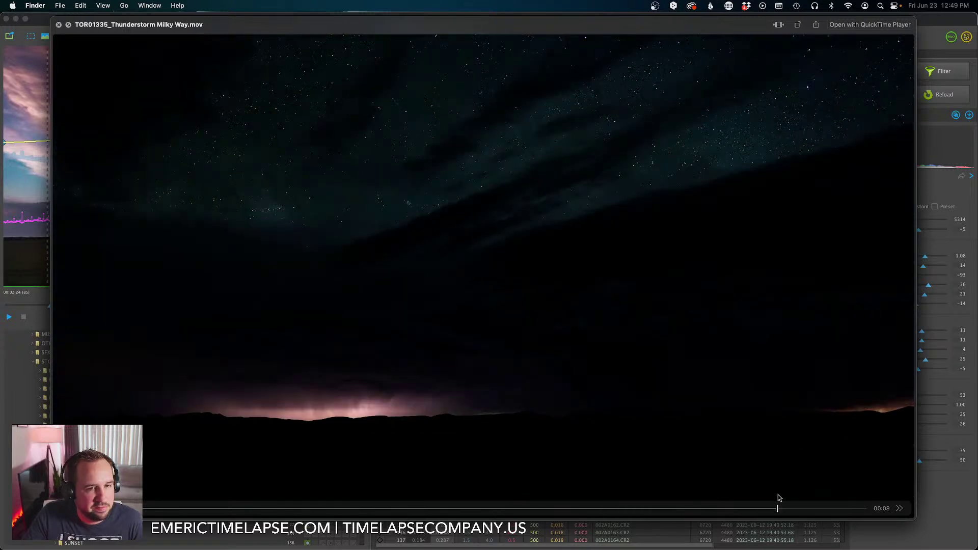
click(235, 509)
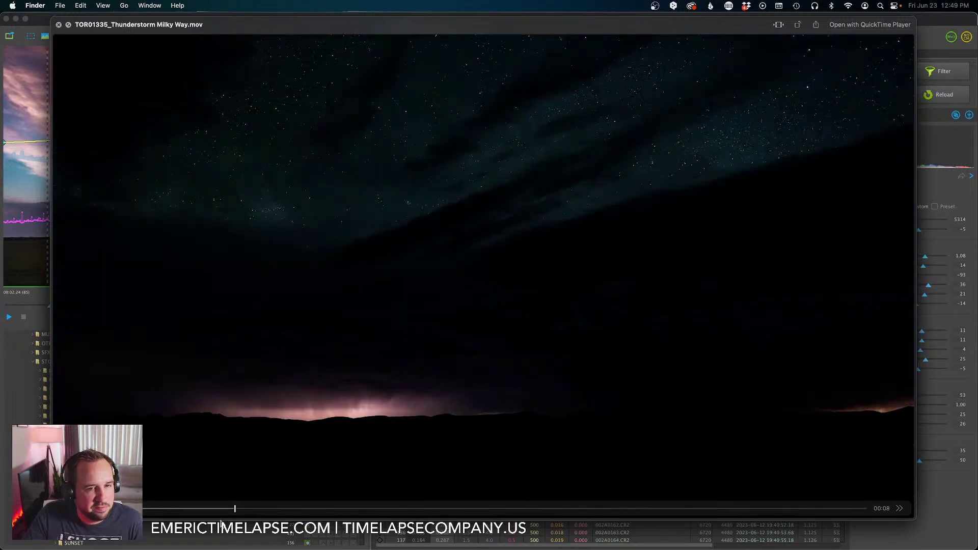
click(223, 509)
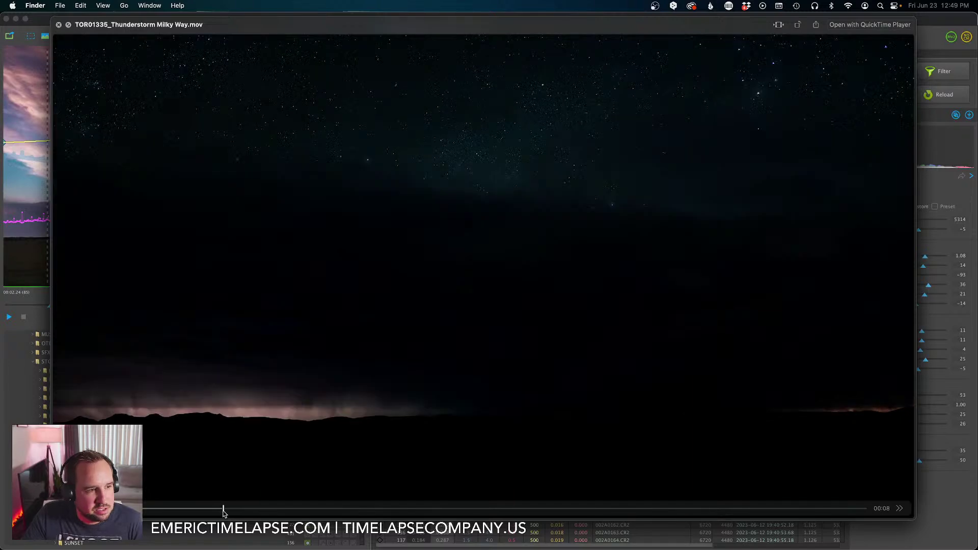
drag(223, 509, 230, 509)
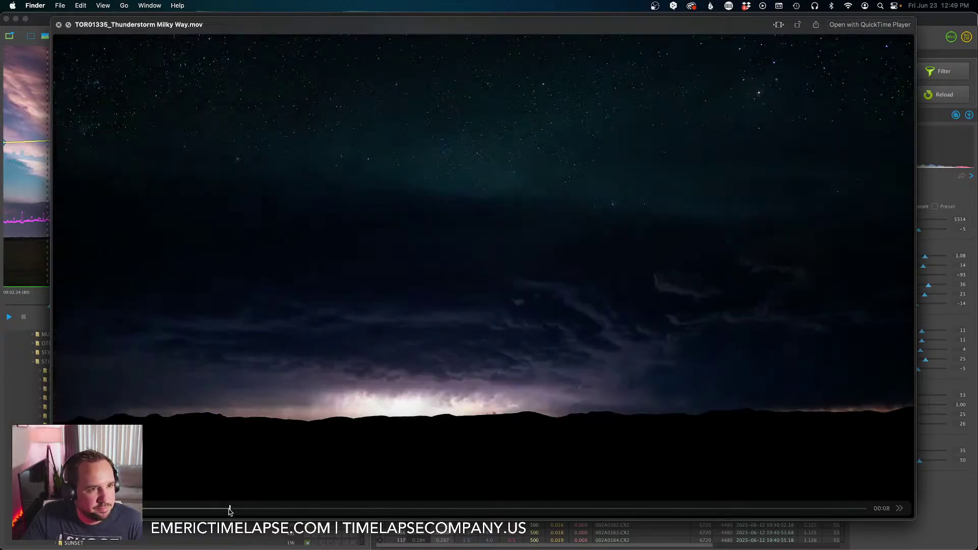
click(59, 25)
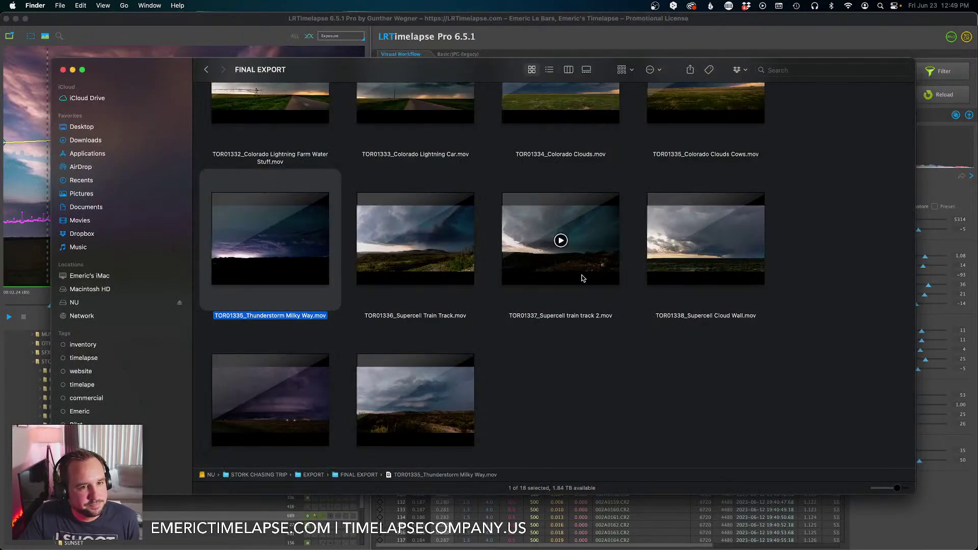
Open TOR01338_Supercell Cloud Wall.mov in Quick Look, scrub through the clip, and close the preview.
click(706, 245)
key(space)
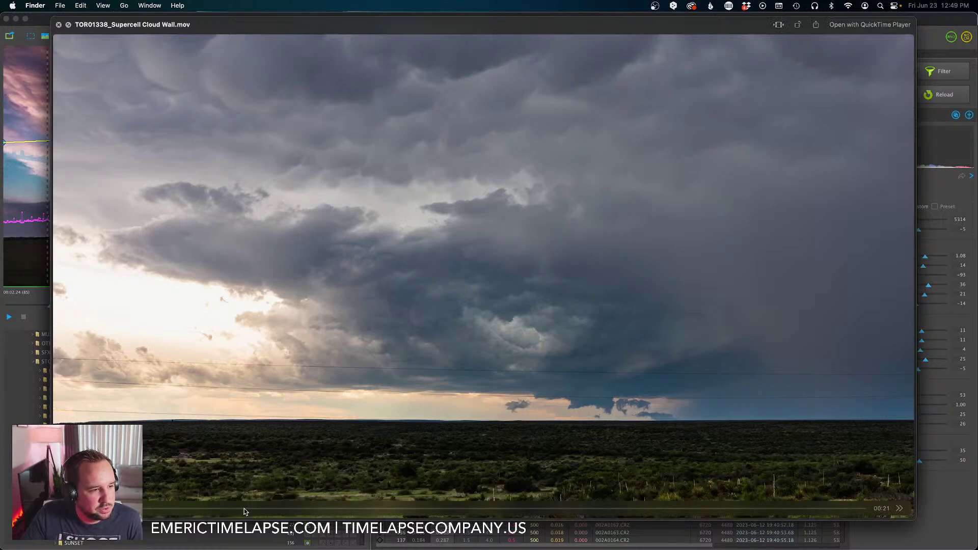
drag(246, 507, 368, 507)
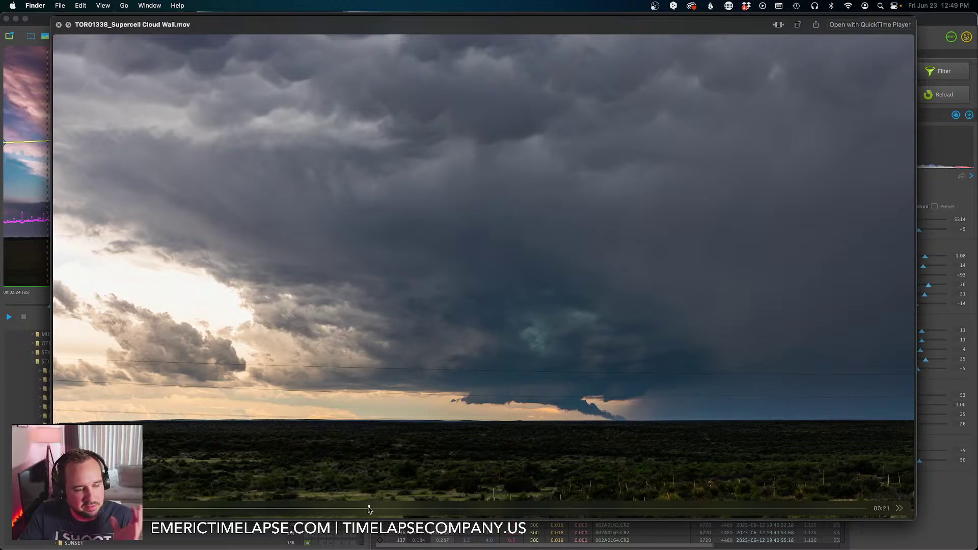
drag(369, 510, 805, 513)
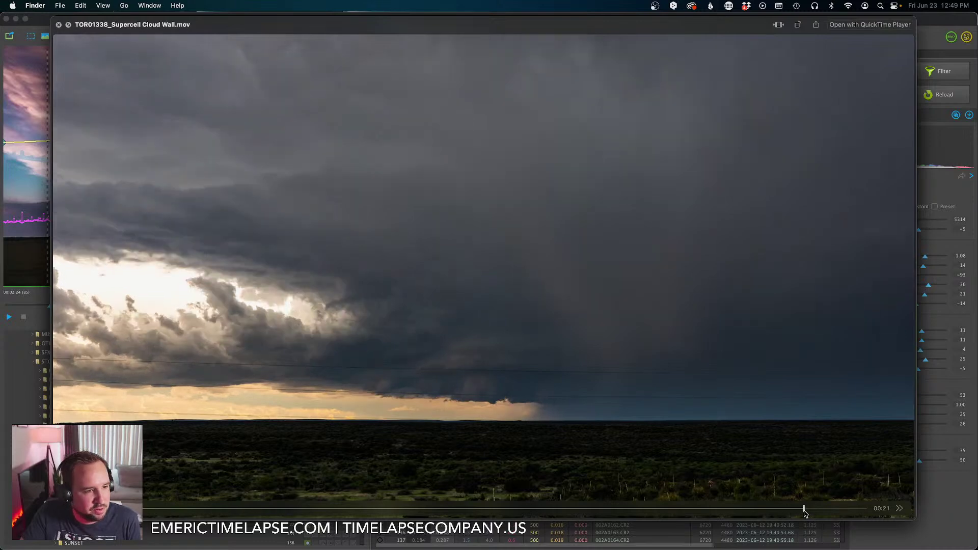
key(space)
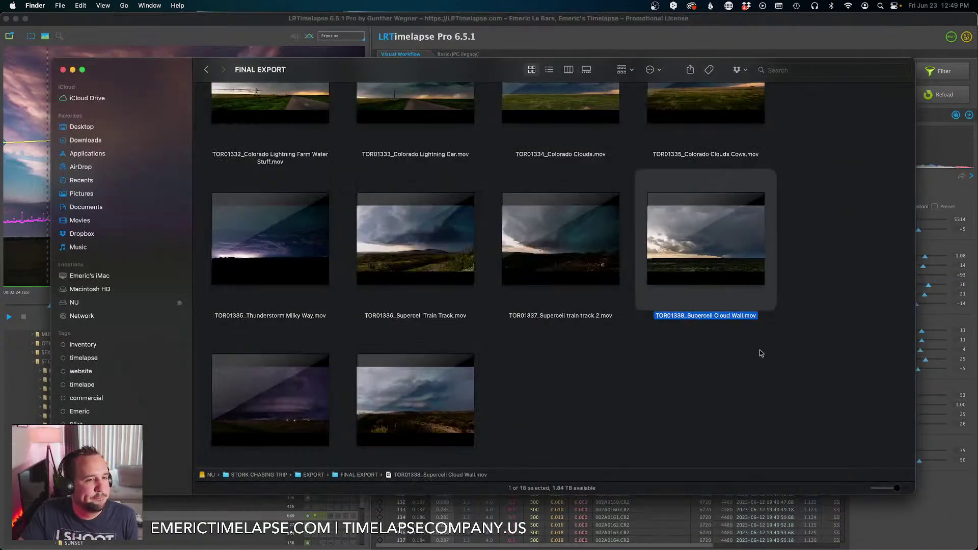
Watch TOR01336_Supercell Train Track.mov in Quick Look and close the preview.
scroll(443, 350, up, 2)
click(434, 333)
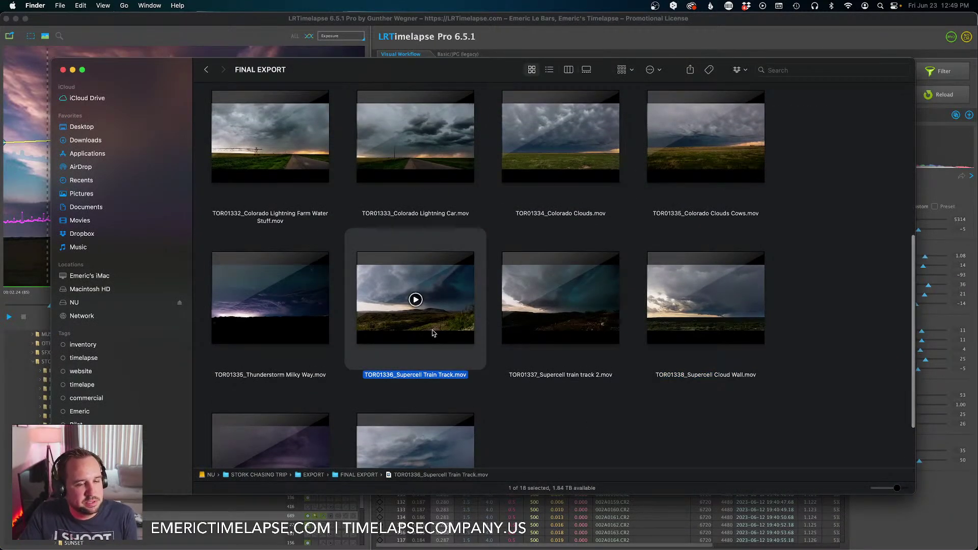
key(space)
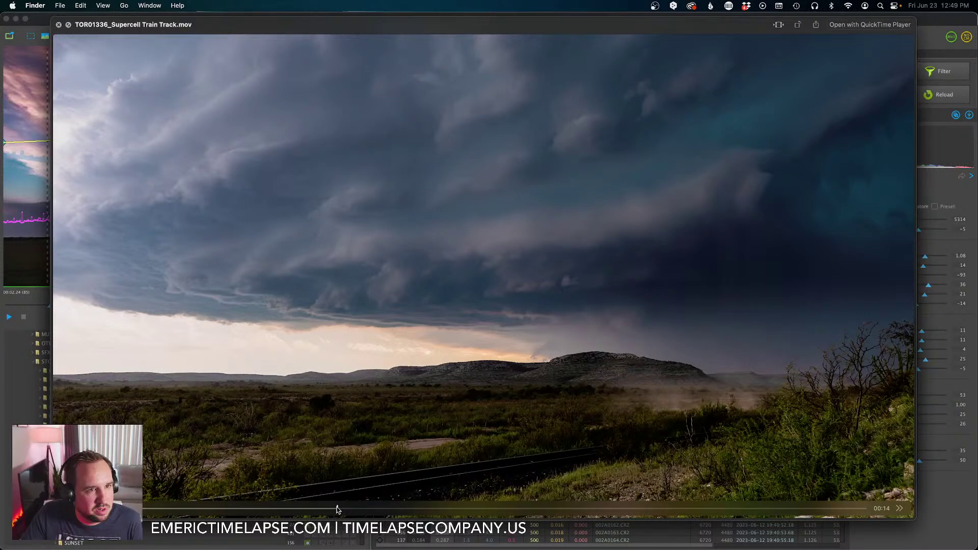
click(59, 25)
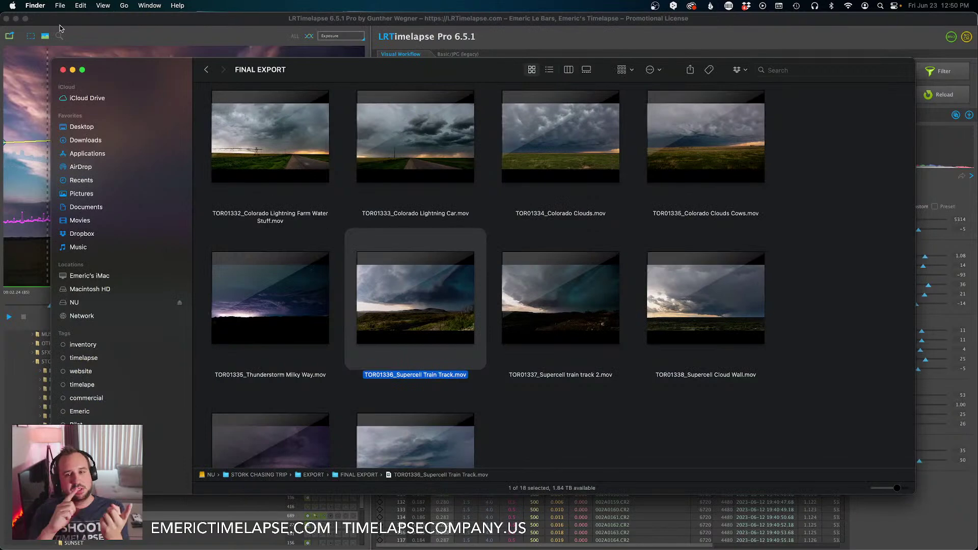
Open TOR01329_Dallas Supercell Sunset.mov in Quick Look, scrub through the sunset footage, and close the preview.
mouse_move(261, 154)
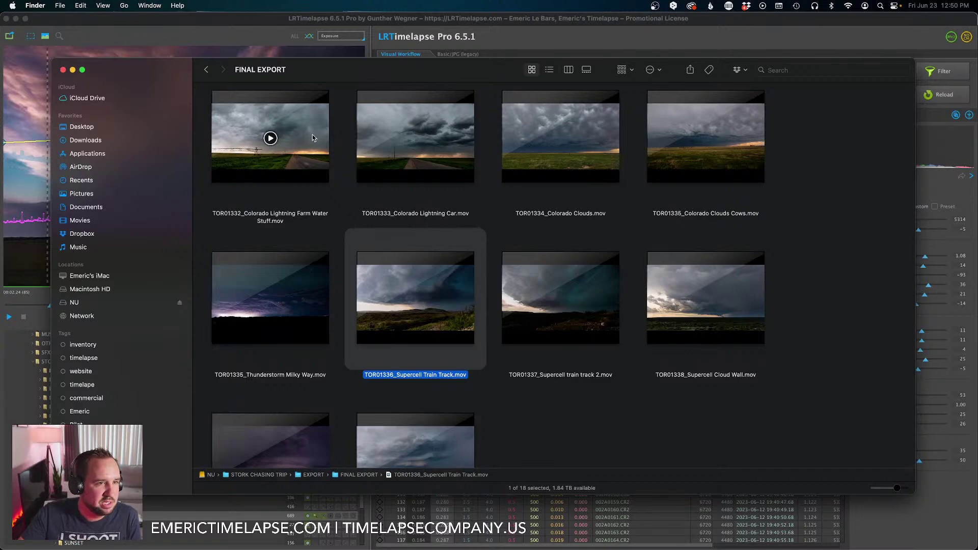
click(850, 336)
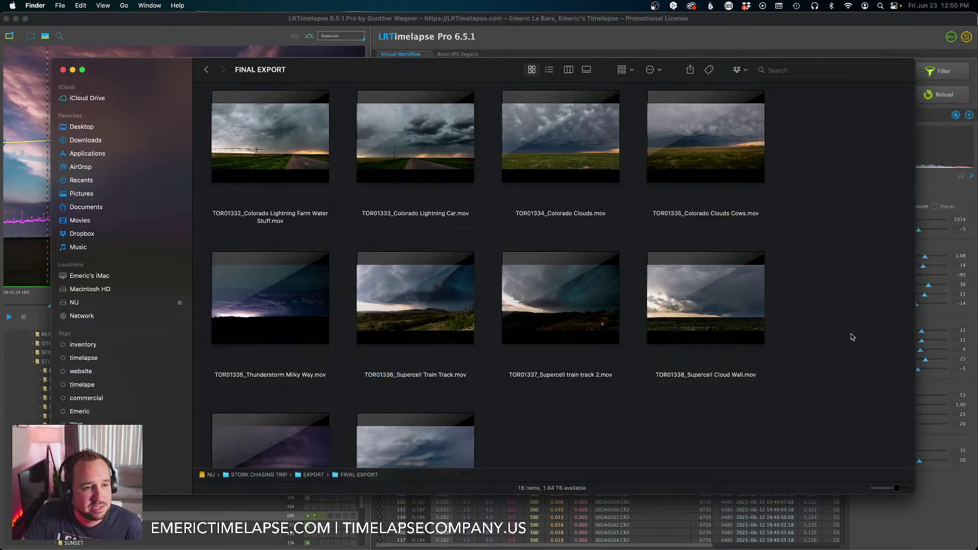
scroll(853, 337, up, 5)
scroll(854, 338, up, 5)
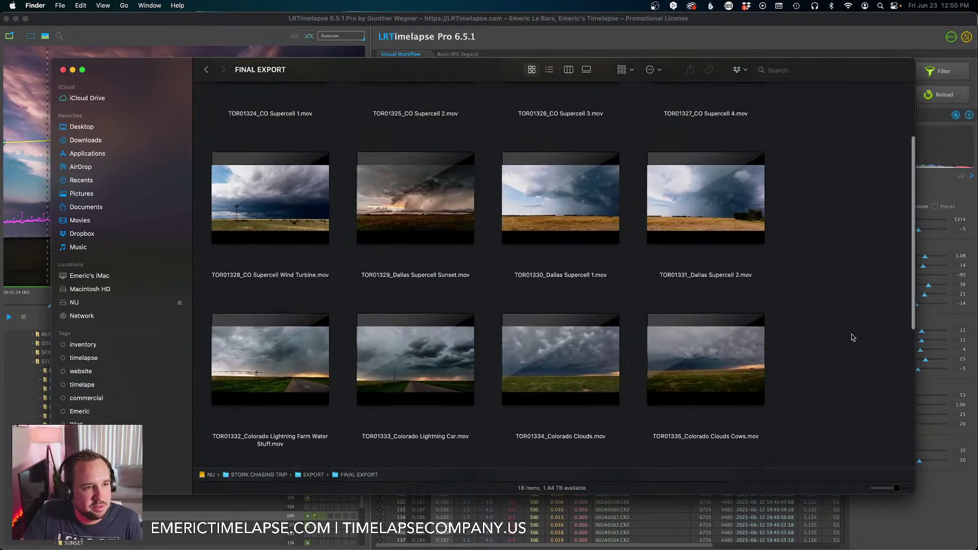
click(451, 311)
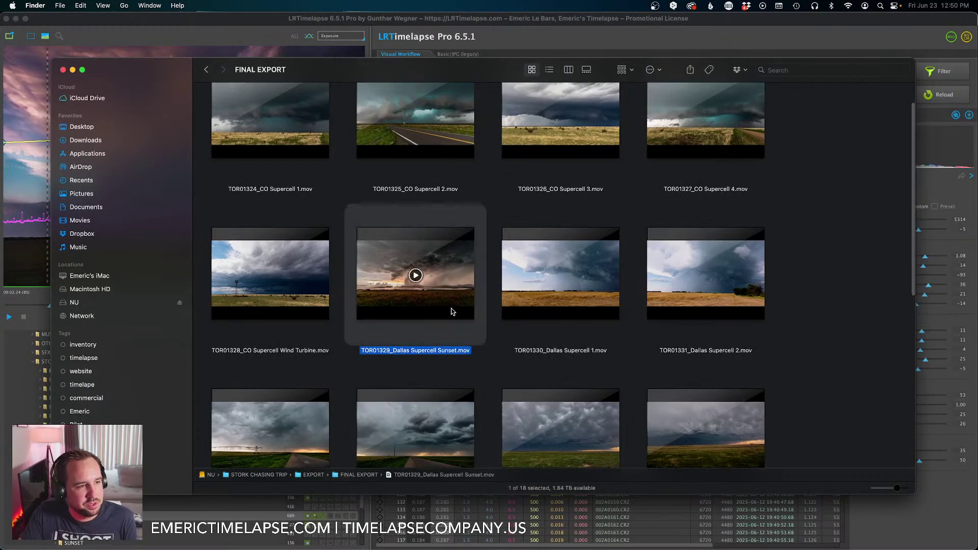
key(space)
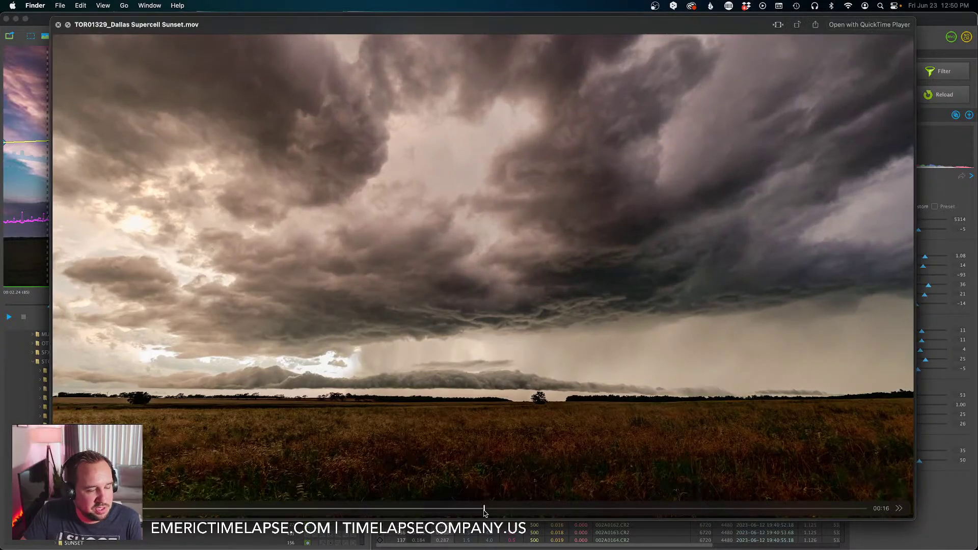
click(485, 509)
drag(485, 509, 609, 523)
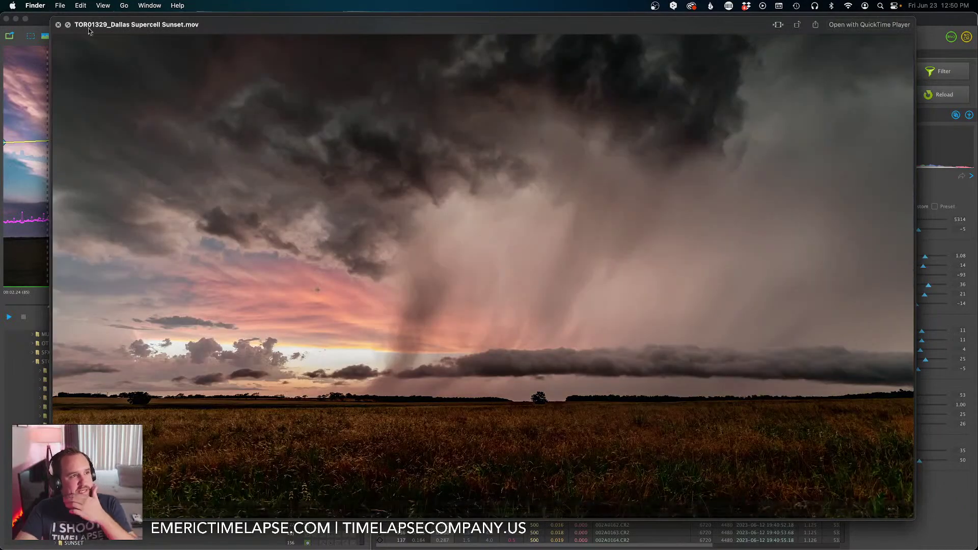
click(58, 25)
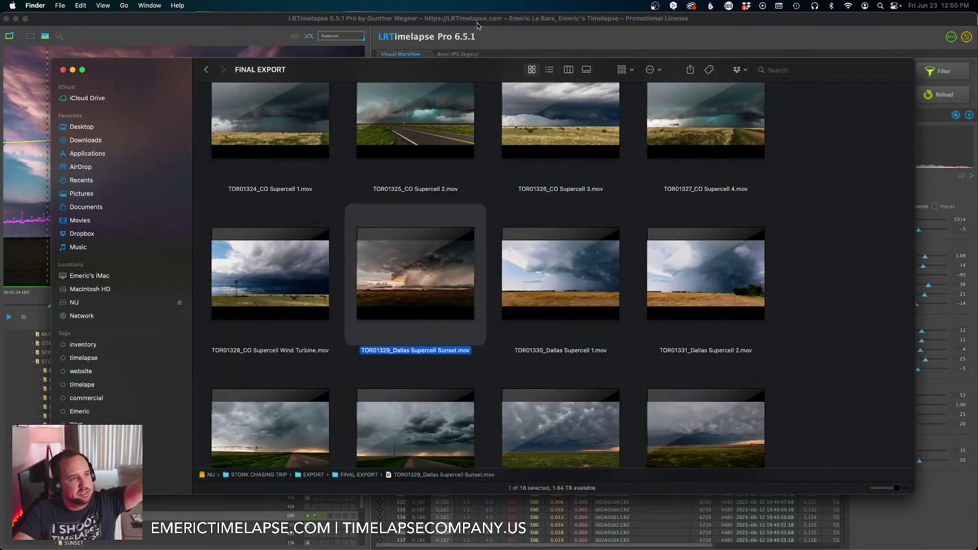
Switch back to LRTimelapse and go to frame 113 in the lightning sequence's frame table.
click(242, 18)
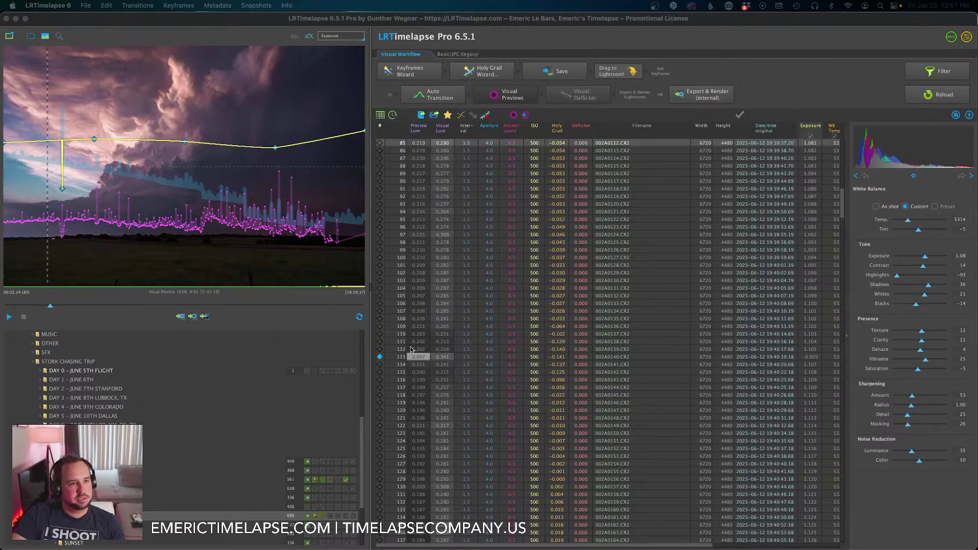
click(422, 359)
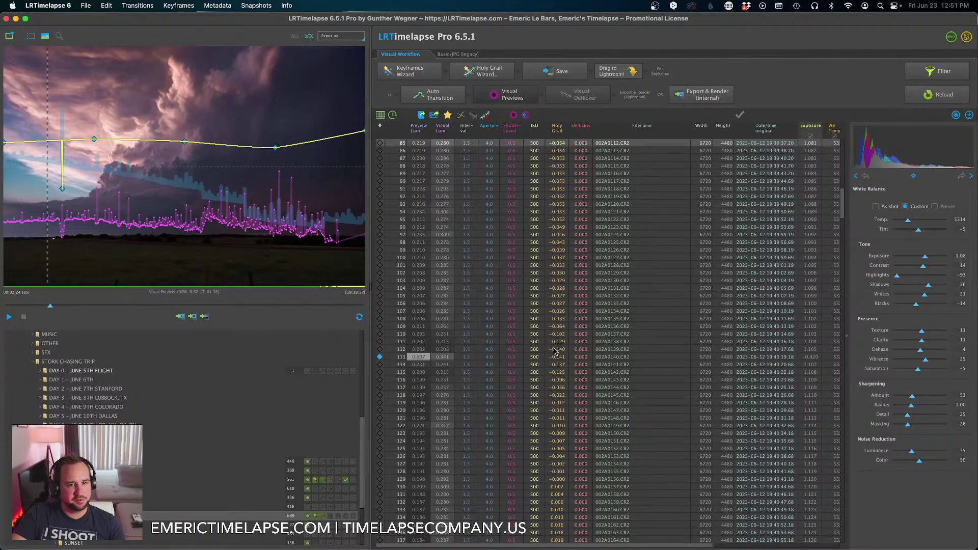
Select lightning frame 113 in the frame table and play the timelapse preview.
click(437, 358)
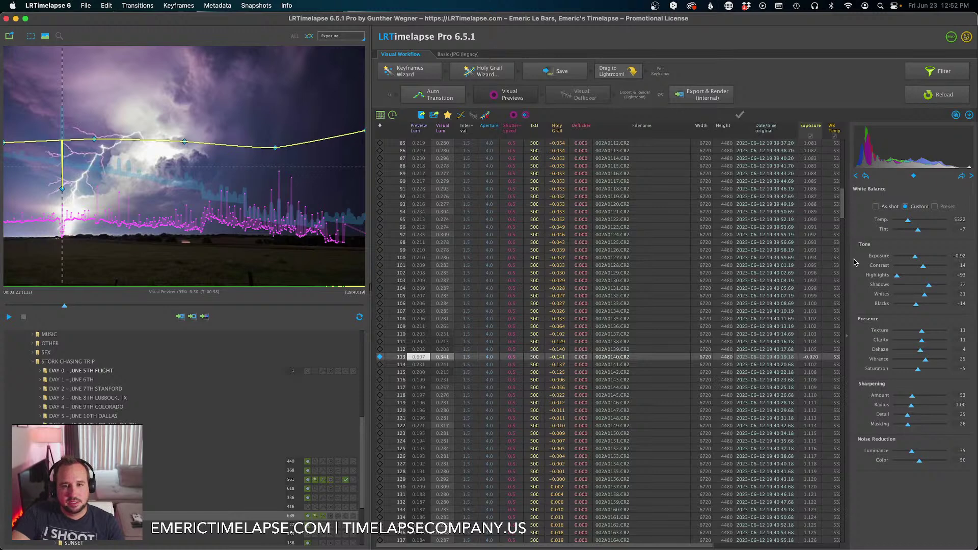
mouse_move(386, 547)
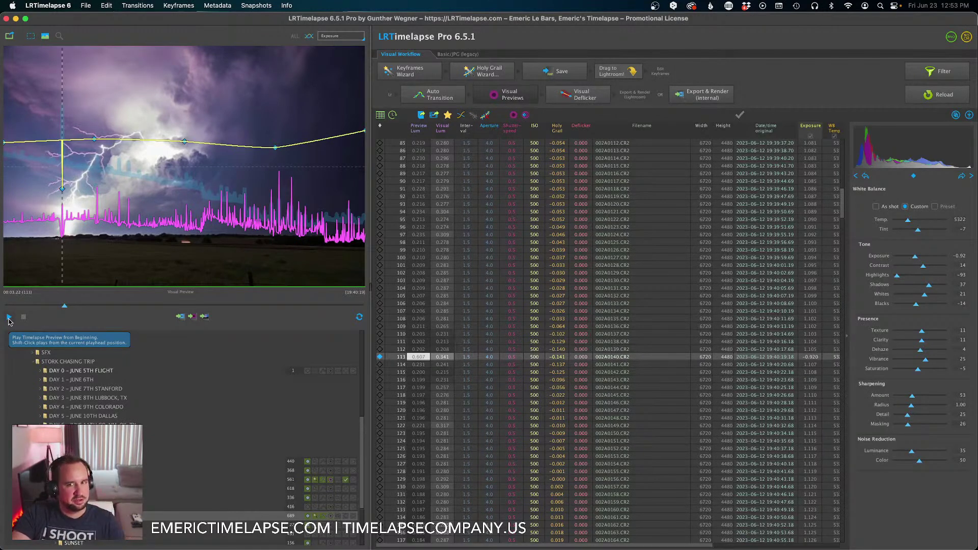
click(9, 318)
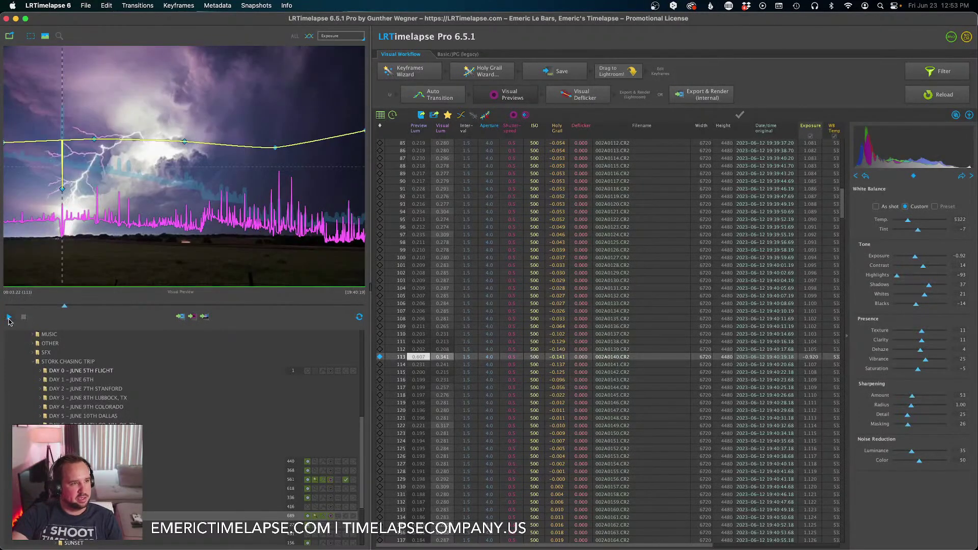
Compare lightning frame 113 with neighbouring frame 112 and set frame 113's exposure to 0.53.
click(420, 349)
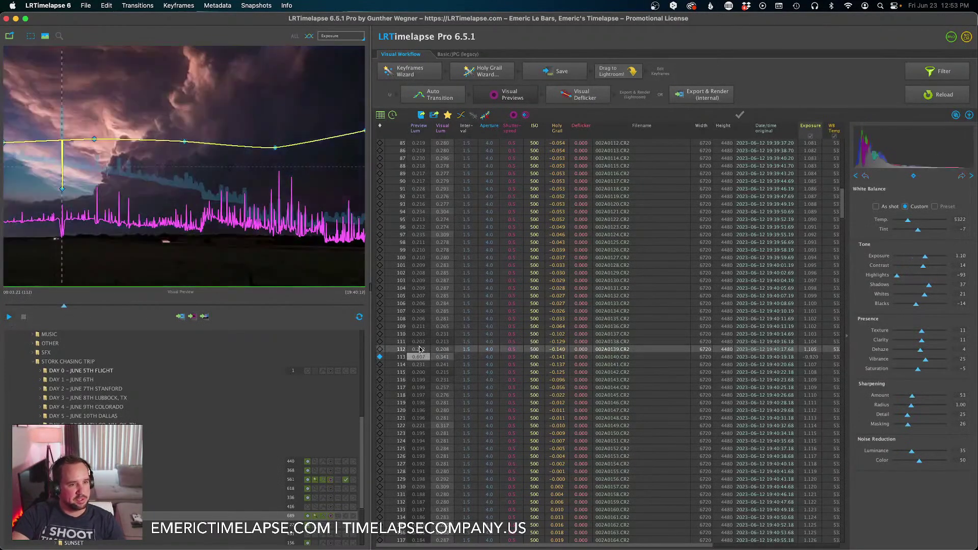
key(Down)
key(Up)
key(Down)
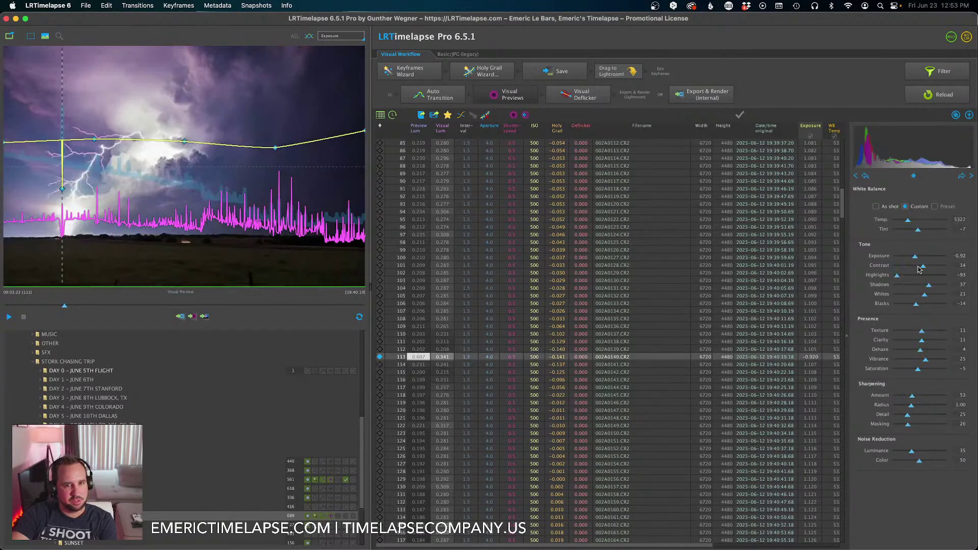
key(Up)
key(Down)
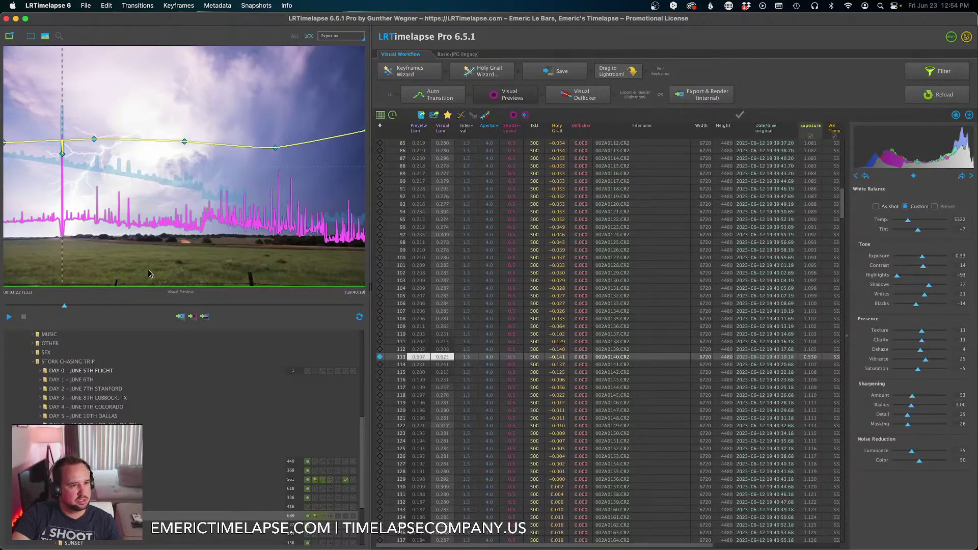
Play the timelapse preview, check frame 599, and return to the first frame to replay the sequence.
click(10, 316)
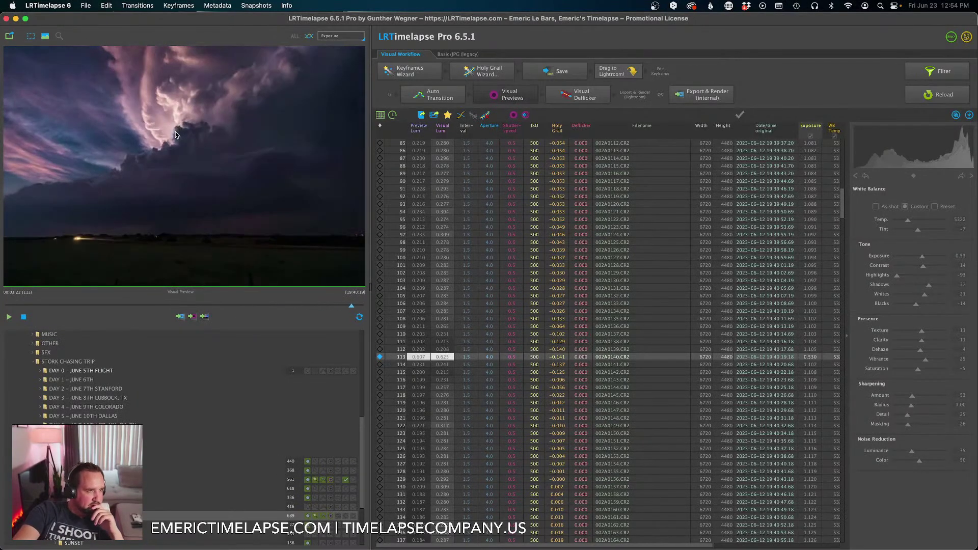
mouse_move(64, 307)
mouse_down()
mouse_move(352, 309)
mouse_move(315, 307)
mouse_up()
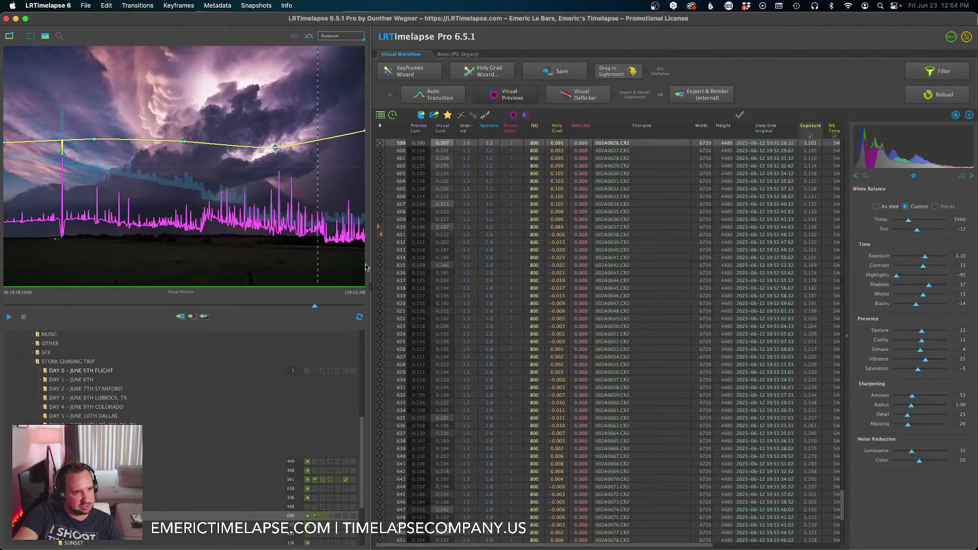
drag(314, 309, 6, 306)
click(9, 318)
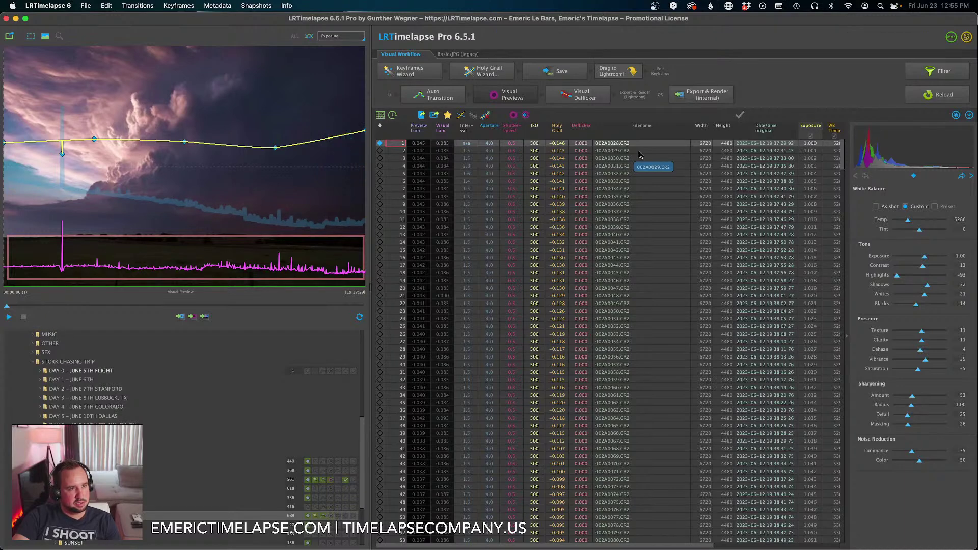
Move the playhead to frame 343 and clear the luminance reference area over the dark foreground.
drag(6, 306, 185, 294)
scroll(458, 183, up, 20)
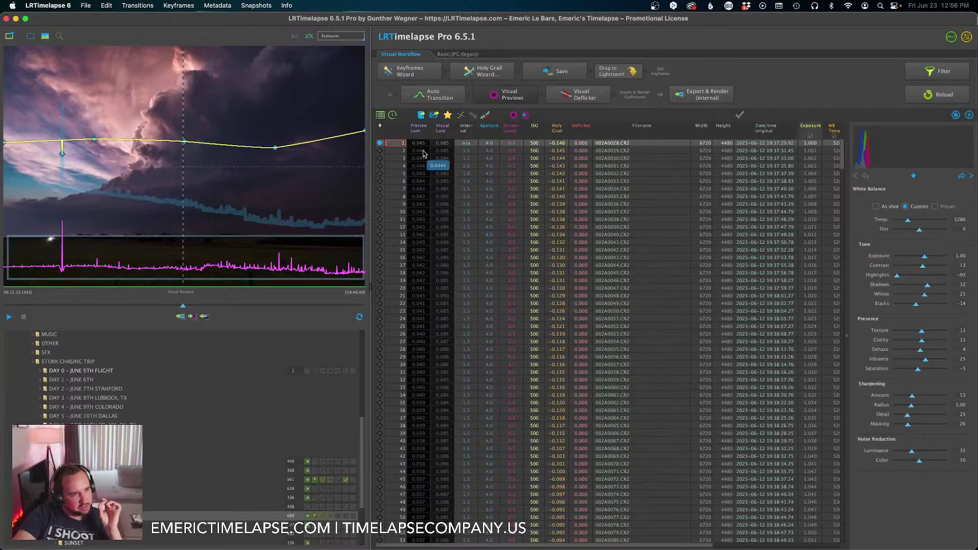
click(126, 253)
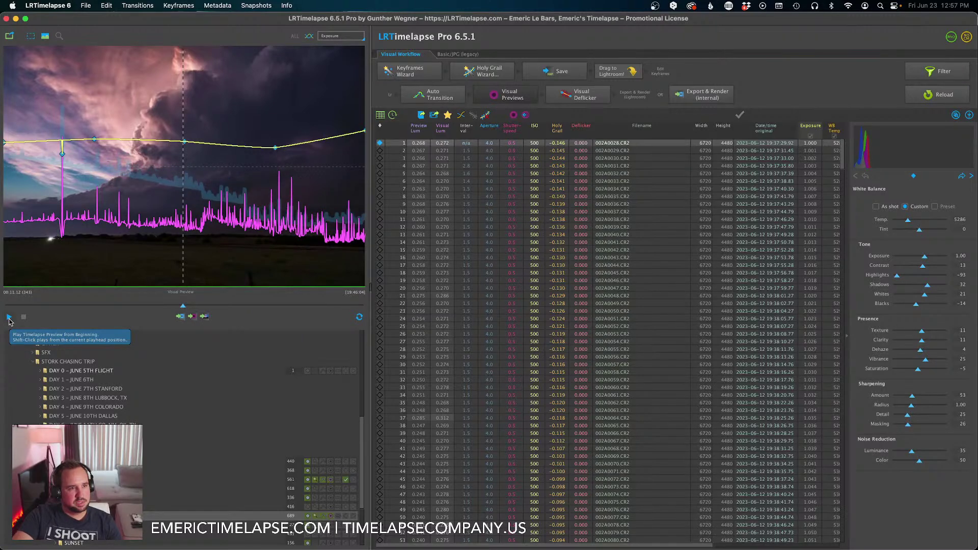
Play the timelapse preview, stop it, and replay it to review the lightning sequence.
click(9, 318)
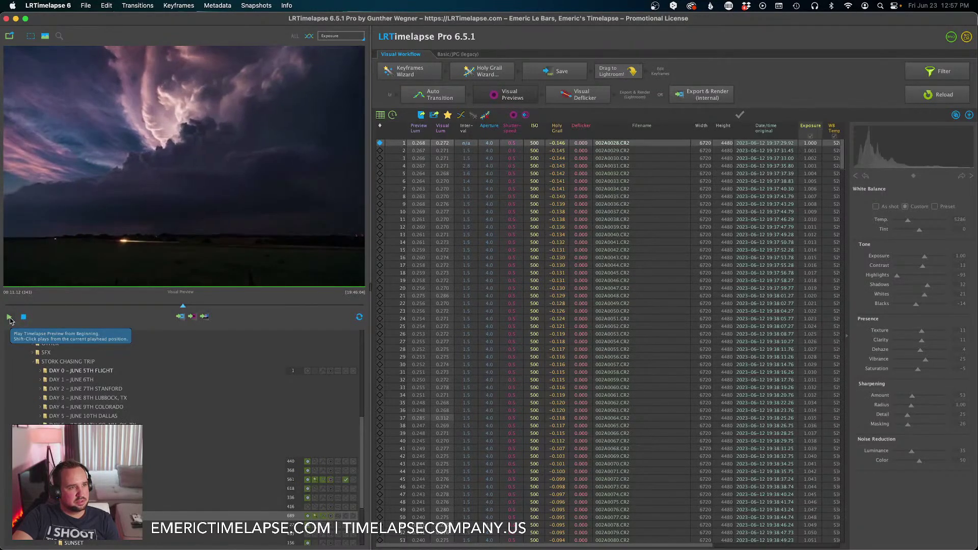
click(24, 318)
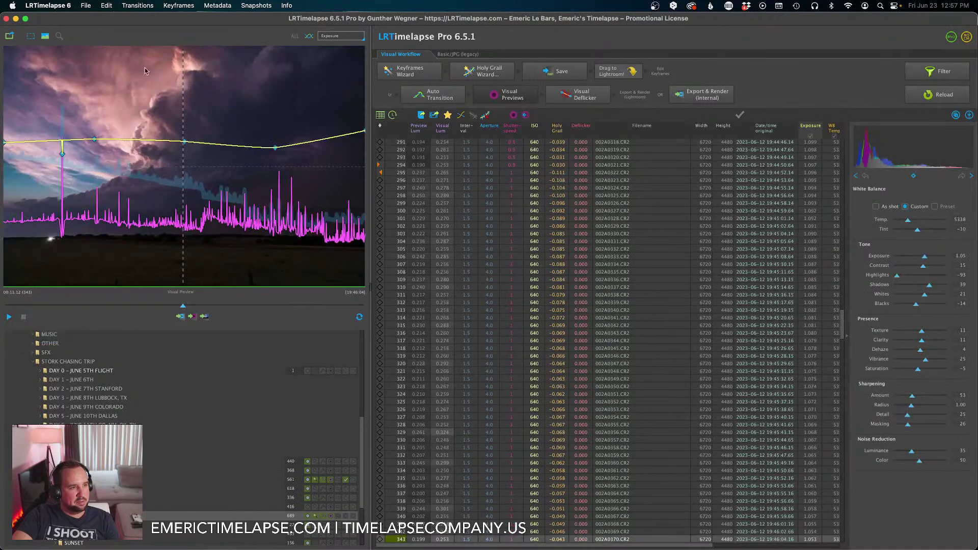
click(8, 318)
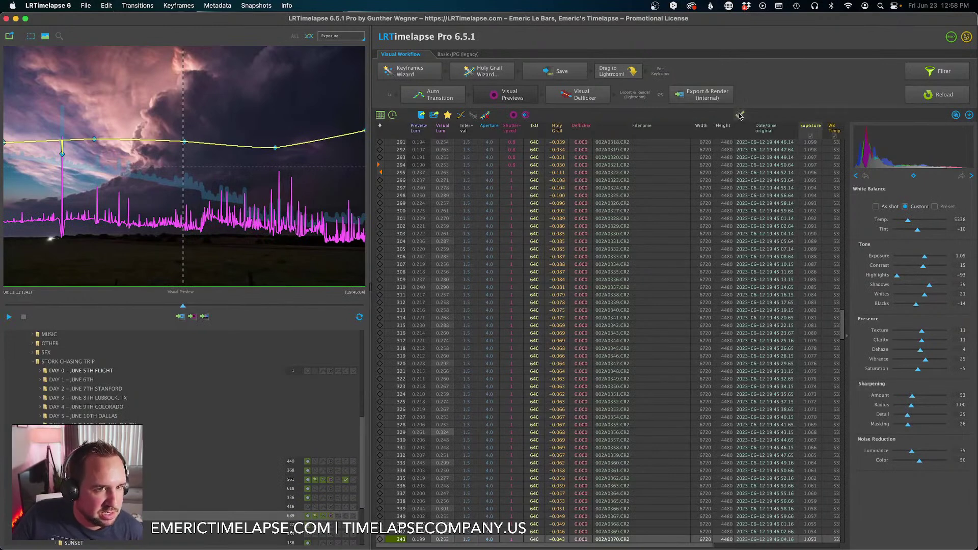
Mark the 103EOS5D sequence as finished and browse the storm chasing trip folders down to the DAY 10 folder.
scroll(190, 460, down, 3)
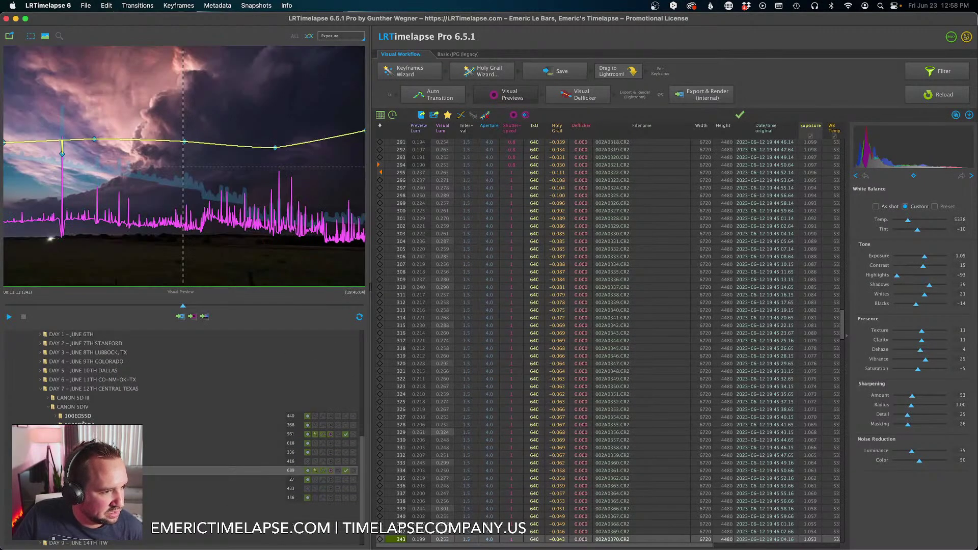
mouse_move(83, 424)
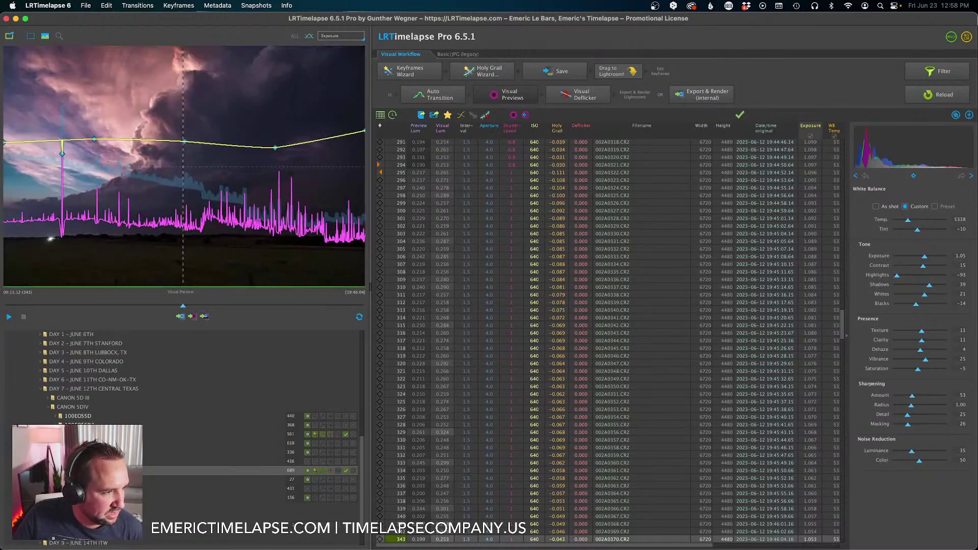
scroll(83, 424, down, 3)
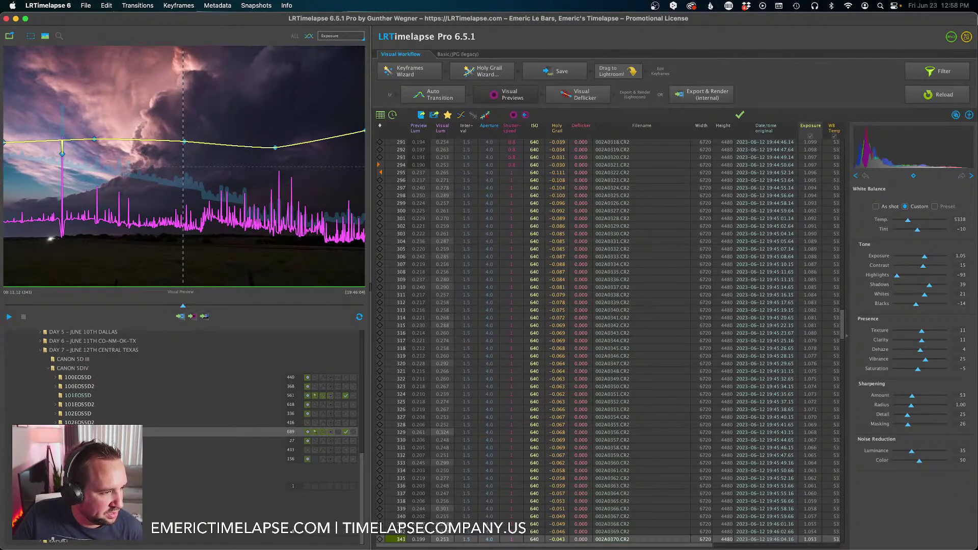
scroll(153, 387, down, 3)
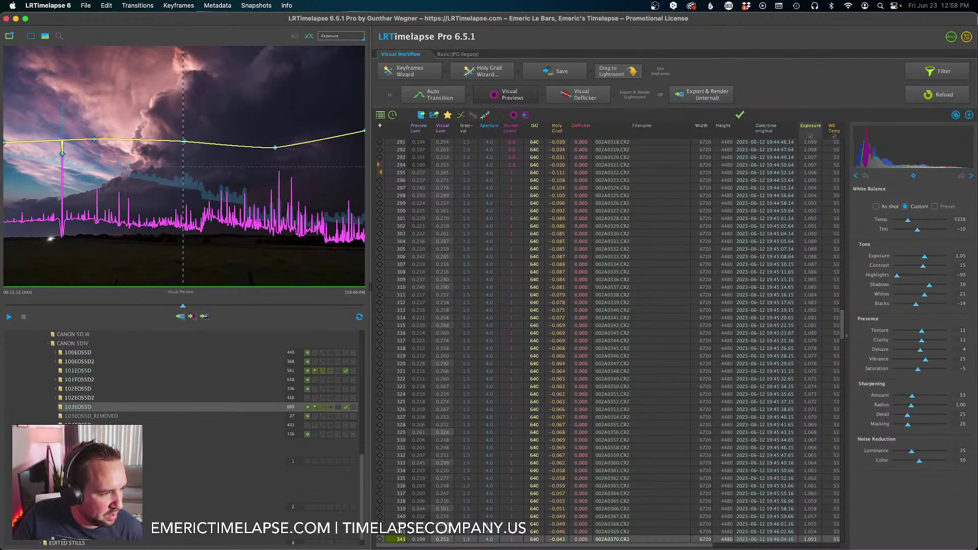
scroll(155, 496, down, 2)
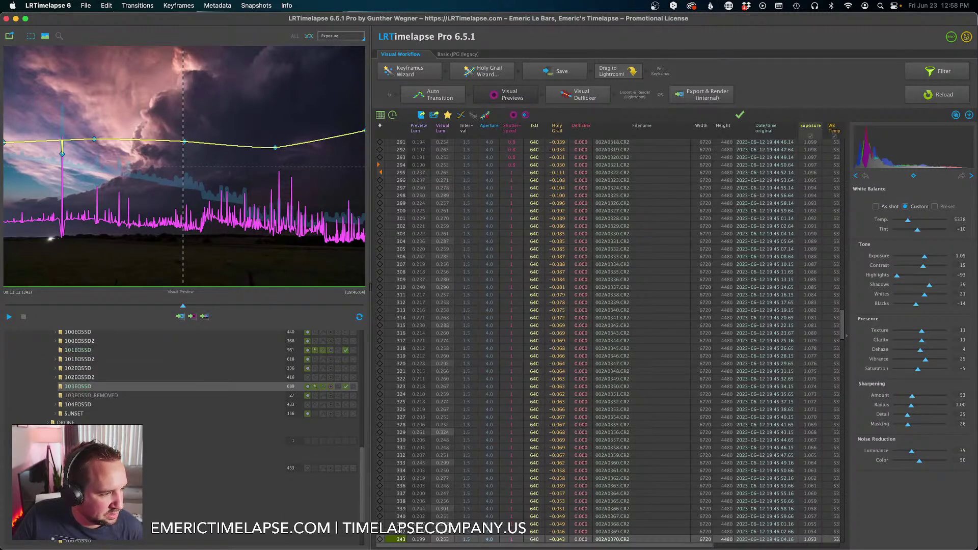
scroll(178, 377, down, 5)
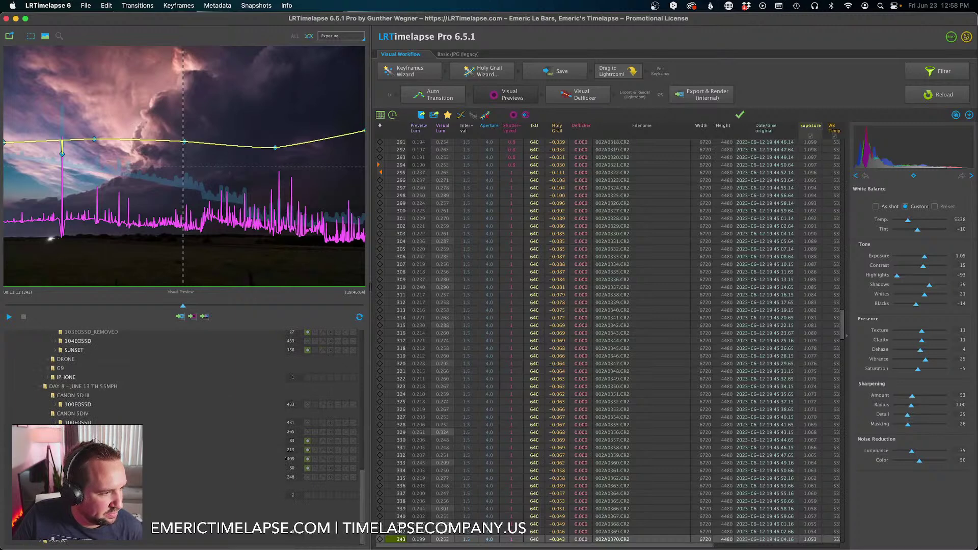
scroll(144, 474, down, 4)
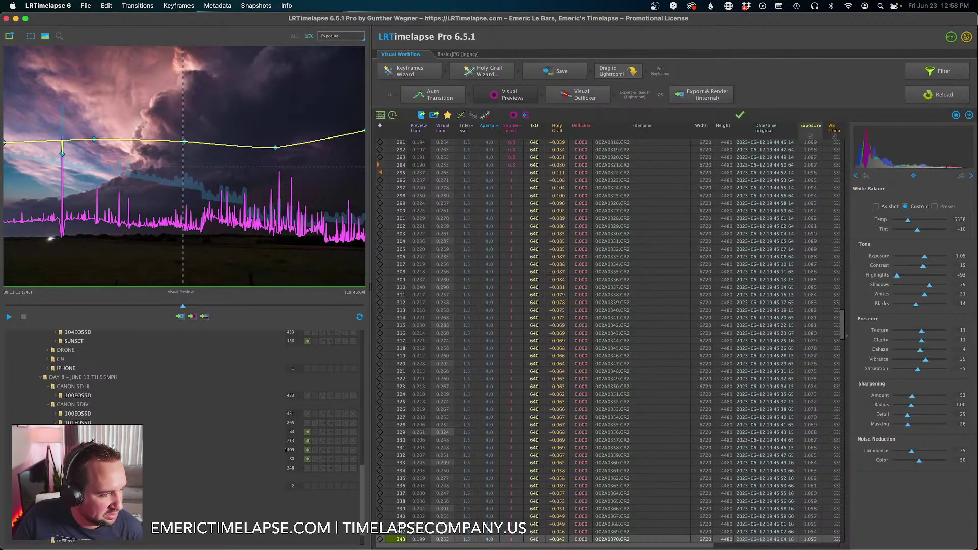
scroll(149, 471, down, 5)
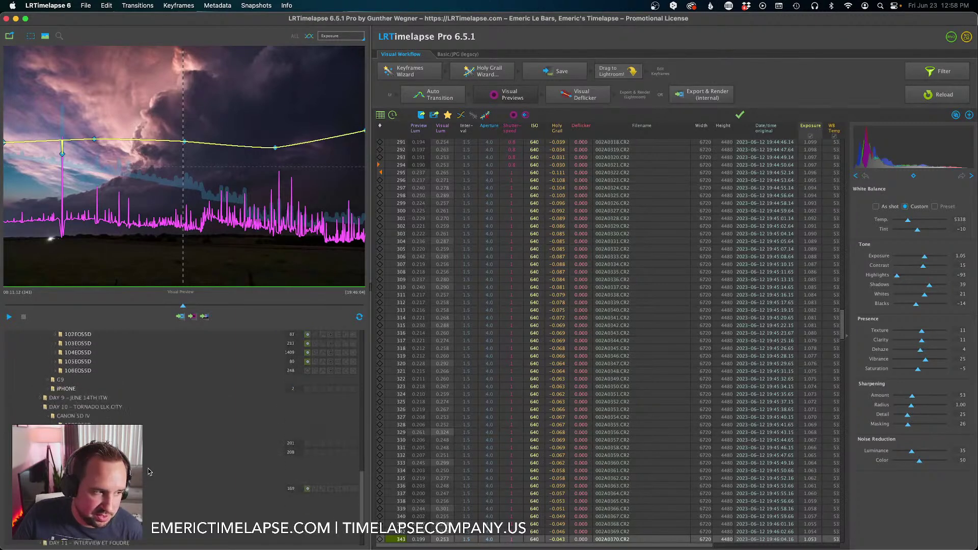